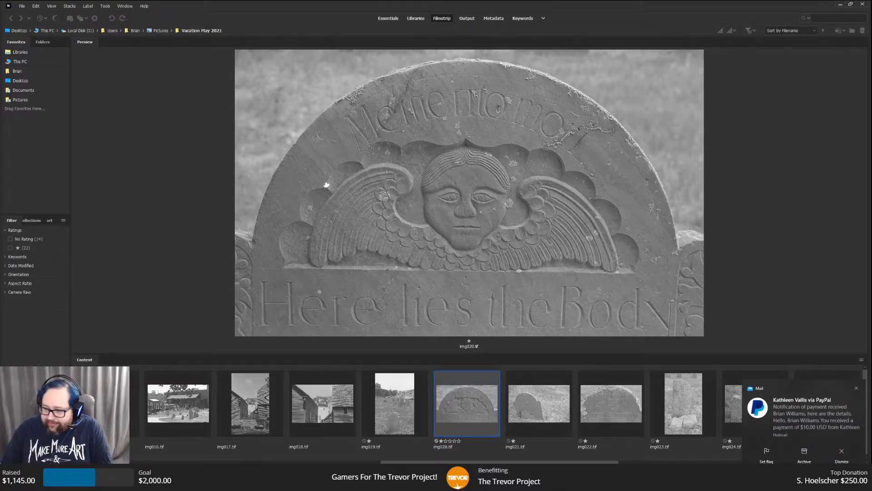
Dismiss the mail notification, preview the first photo, img001.tif, and enlarge the preview area by shrinking the filmstrip.
click(857, 389)
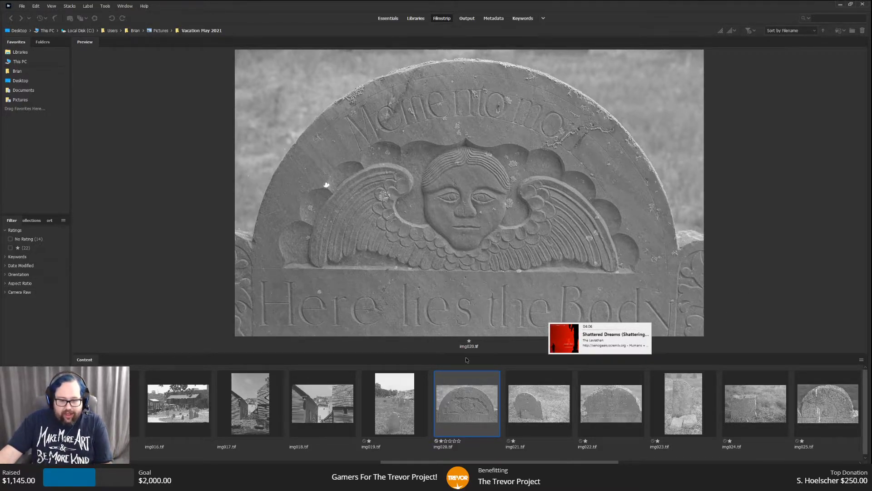
drag(500, 462, 220, 461)
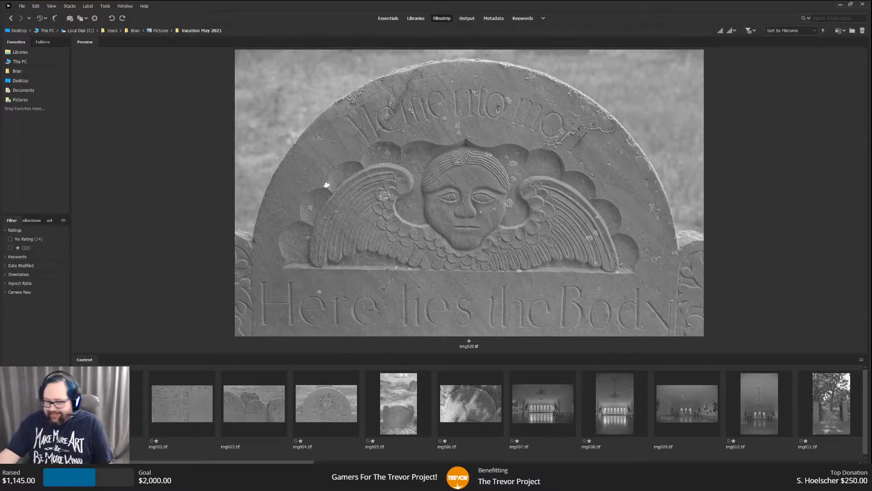
click(135, 404)
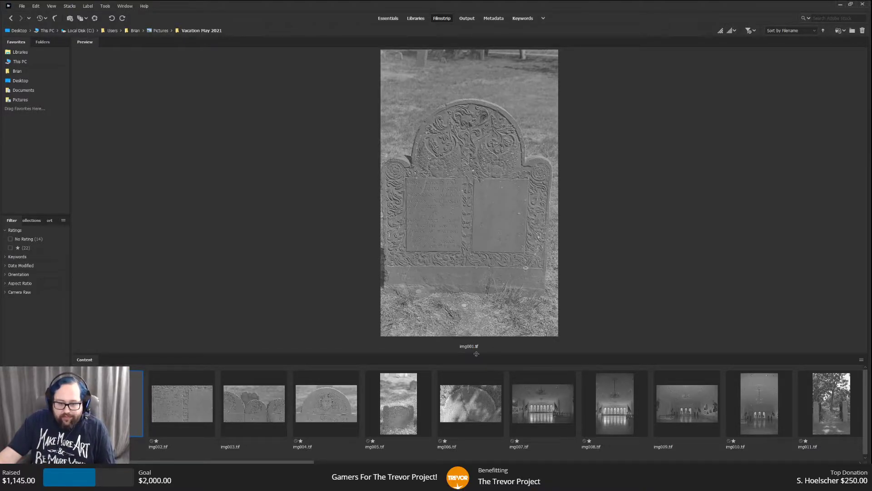
drag(476, 353, 473, 431)
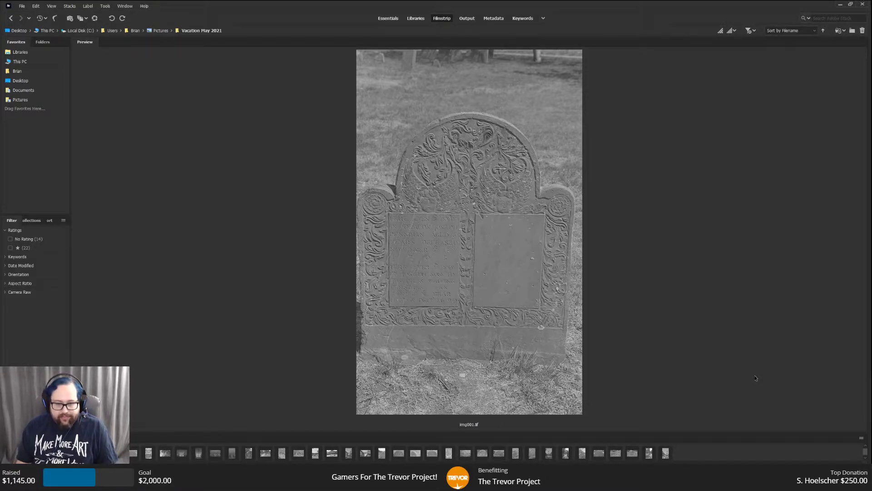
Compare img001.tif with the close-up img002.tif, and review the gravestone photos through img006.tif one by one.
key(Right)
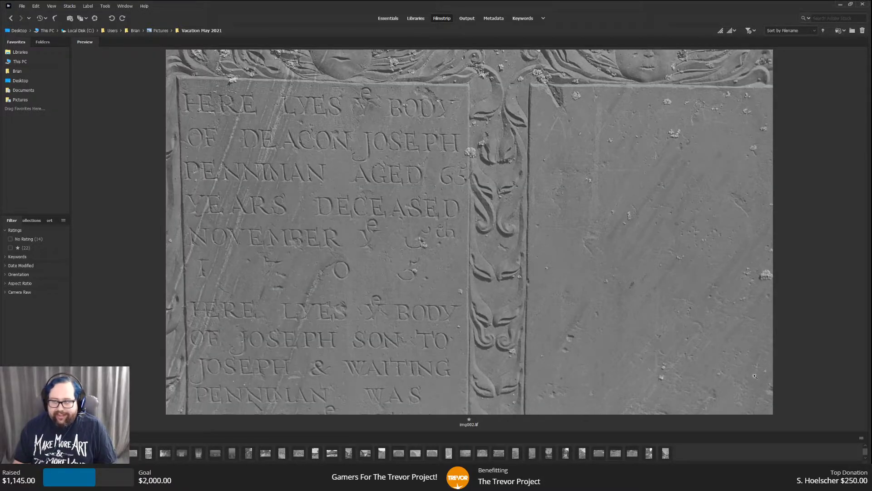
key(Left)
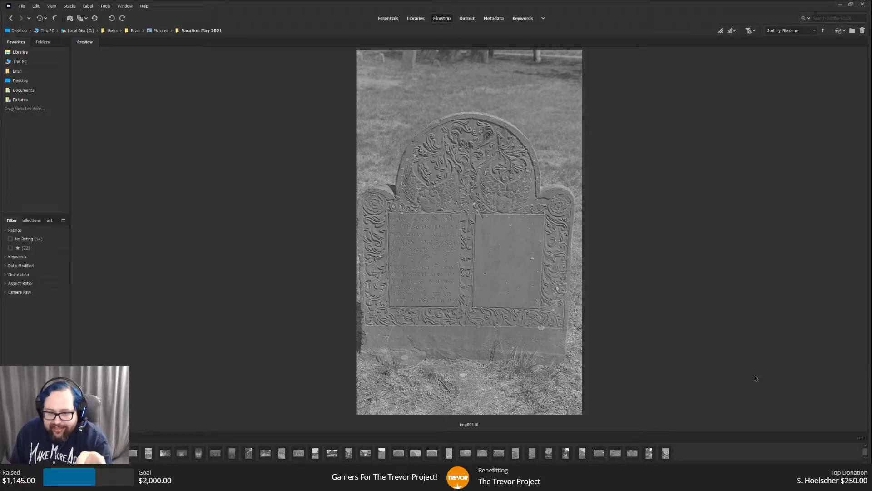
key(Right)
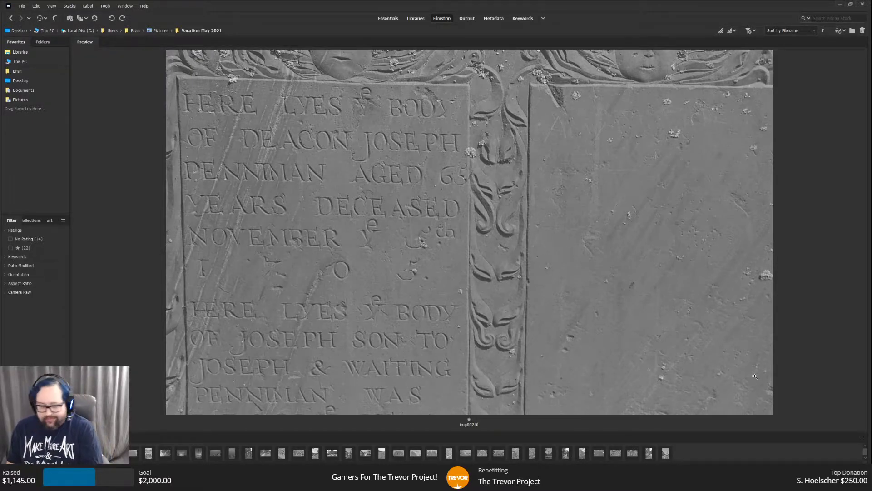
key(Right)
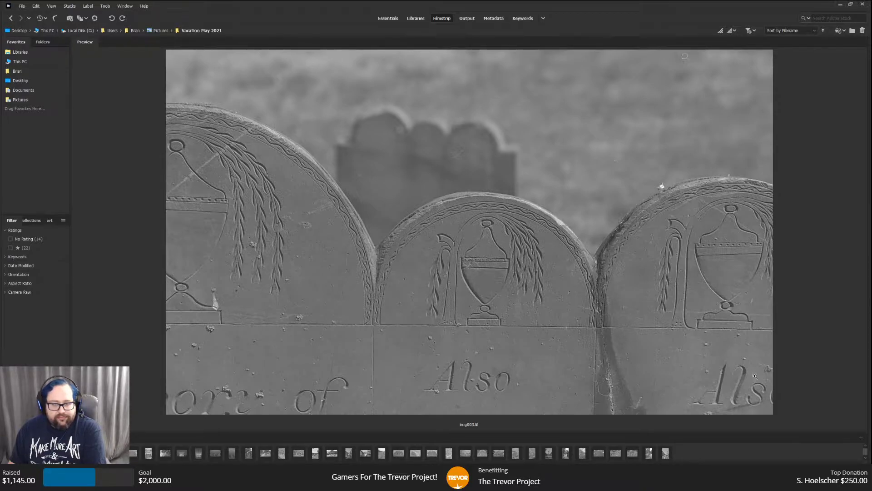
key(Right)
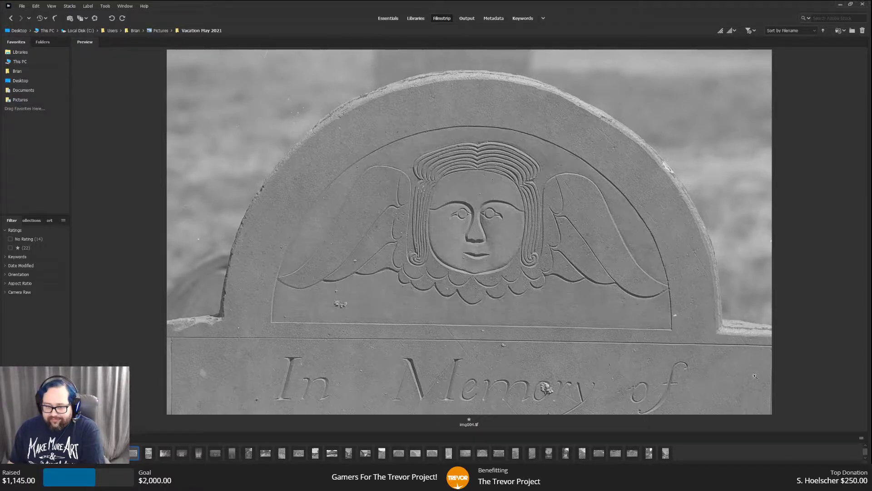
key(Right)
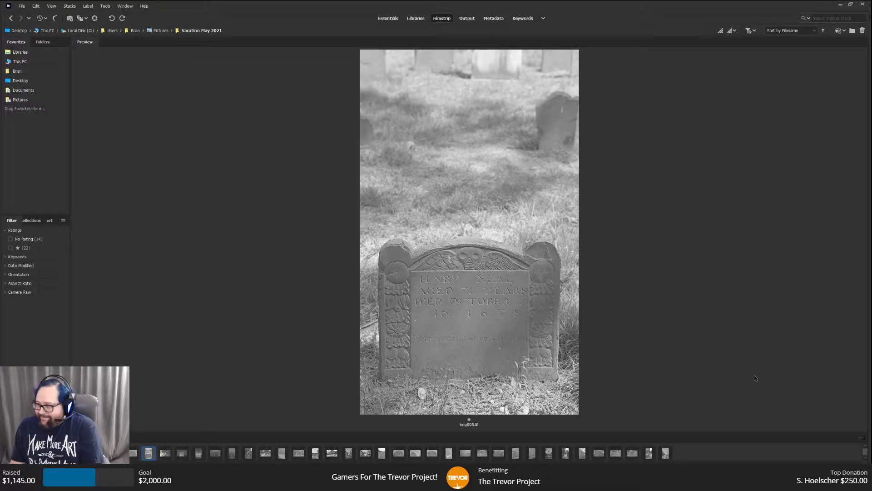
key(Right)
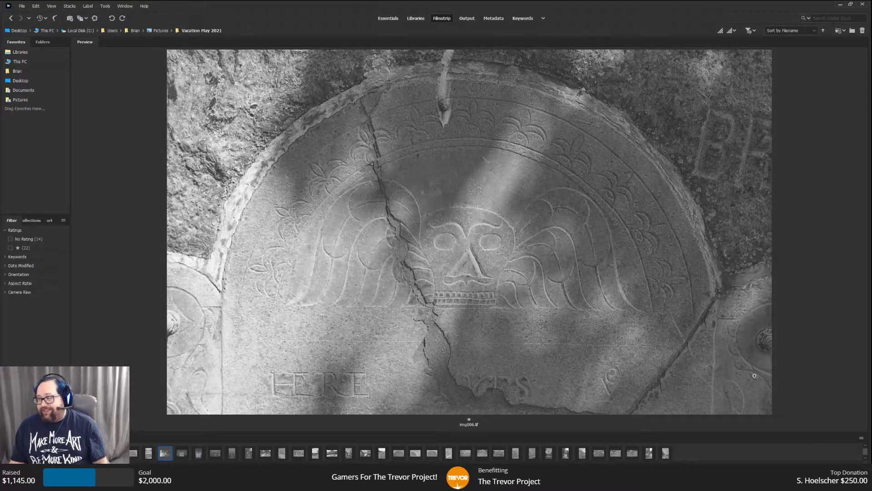
Review the four museum hall interior photos, img007.tif to img010.tif, in horizontal and vertical framing.
key(Right)
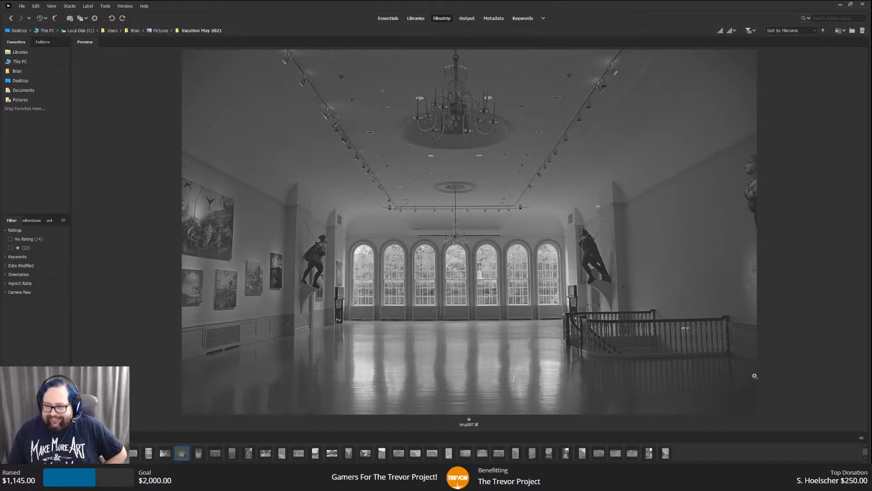
key(Right)
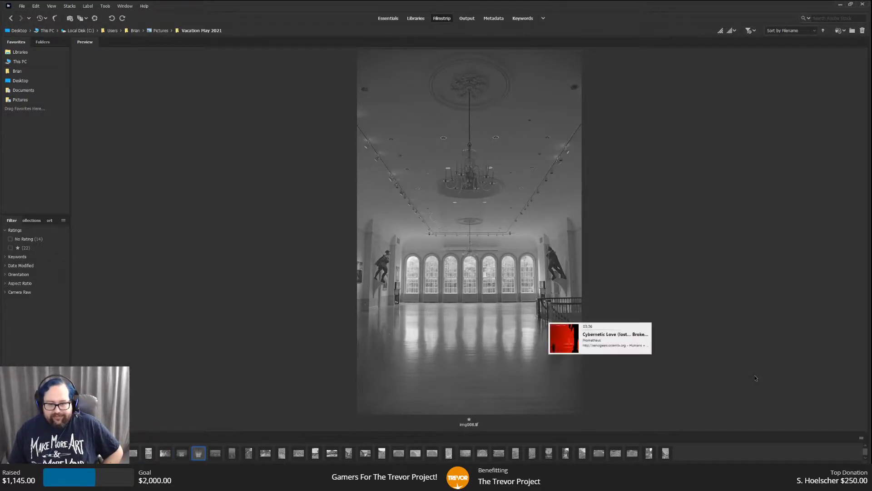
key(Right)
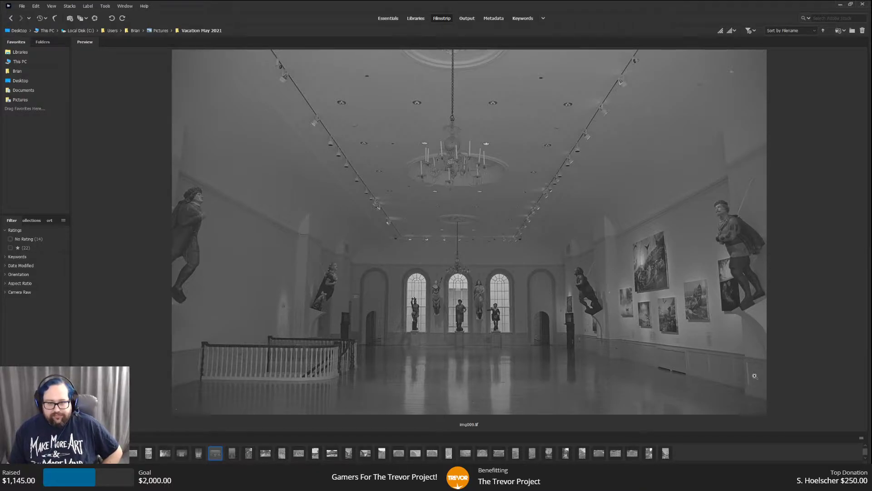
key(Right)
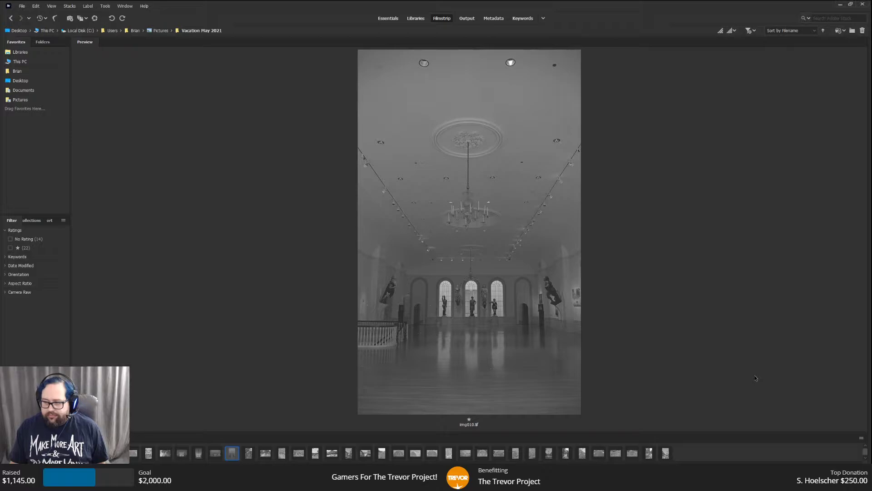
Review the cemetery gate, grounds and memorial photos img011.tif to img015.tif, comparing img013.tif with the close-up img014.tif.
key(Right)
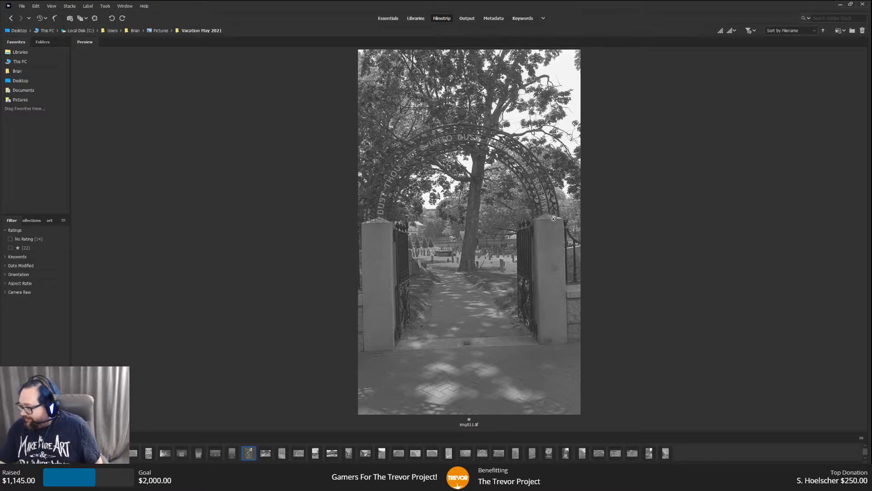
click(267, 453)
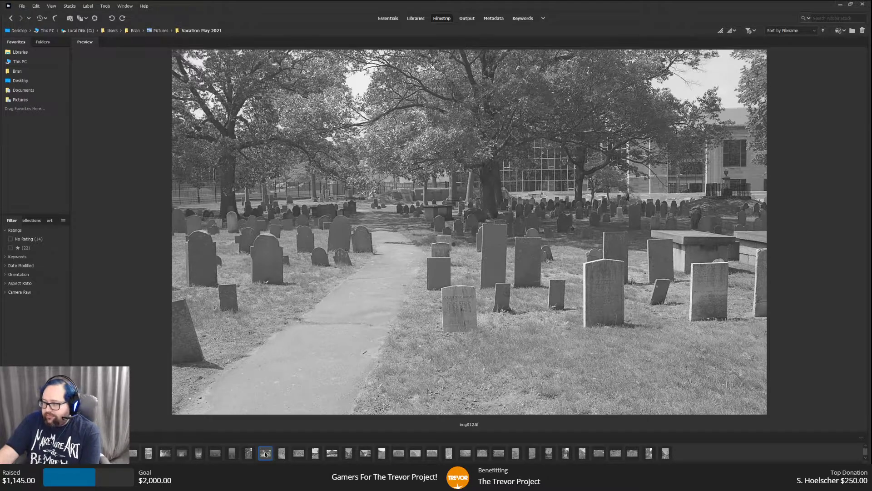
key(Right)
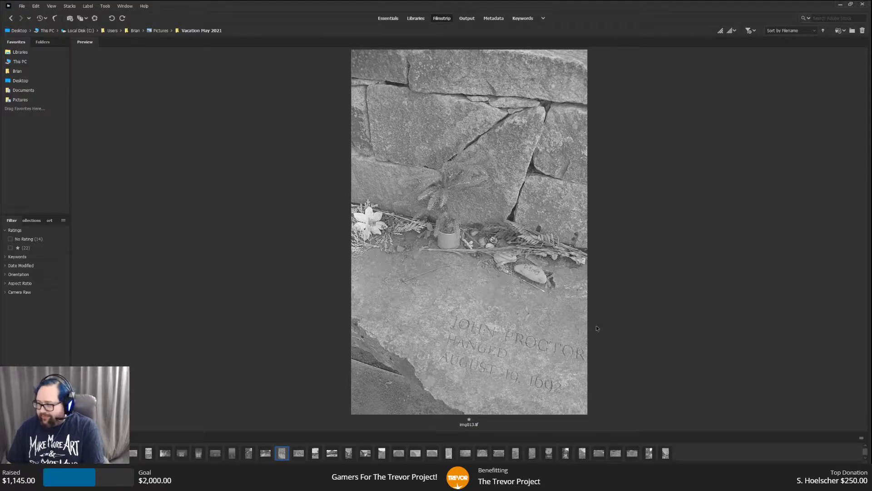
key(Right)
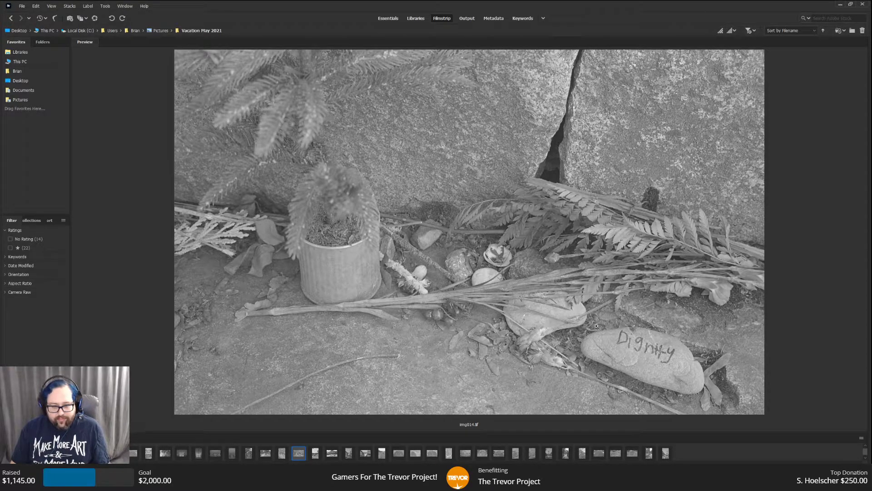
key(Left)
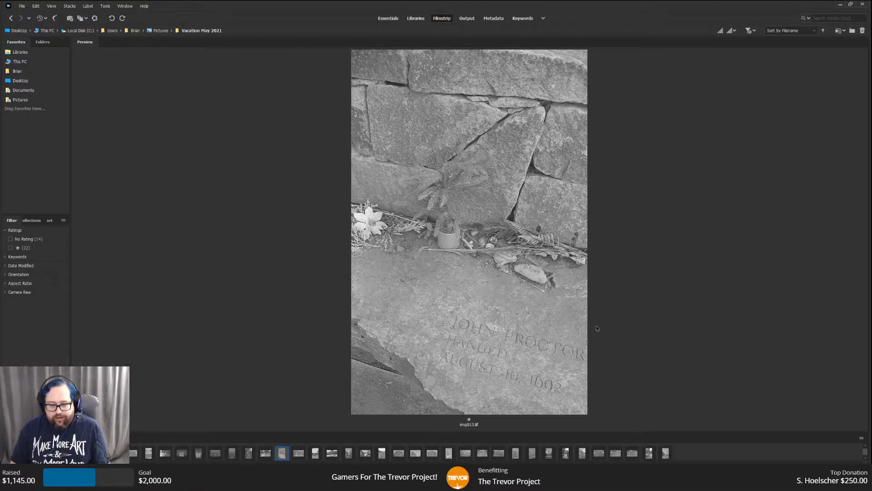
key(Right)
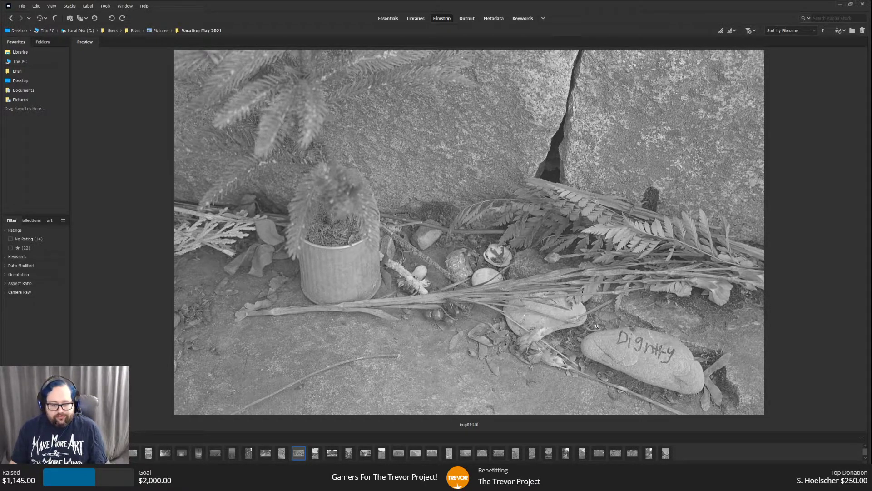
key(Right)
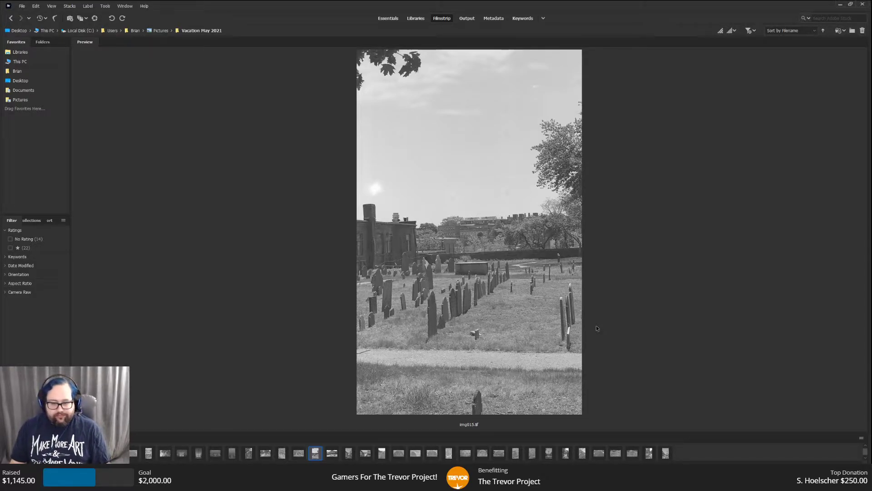
Review the wax museum photo img016.tif and compare the two framings of the wooden houses in img017.tif and img018.tif.
key(Right)
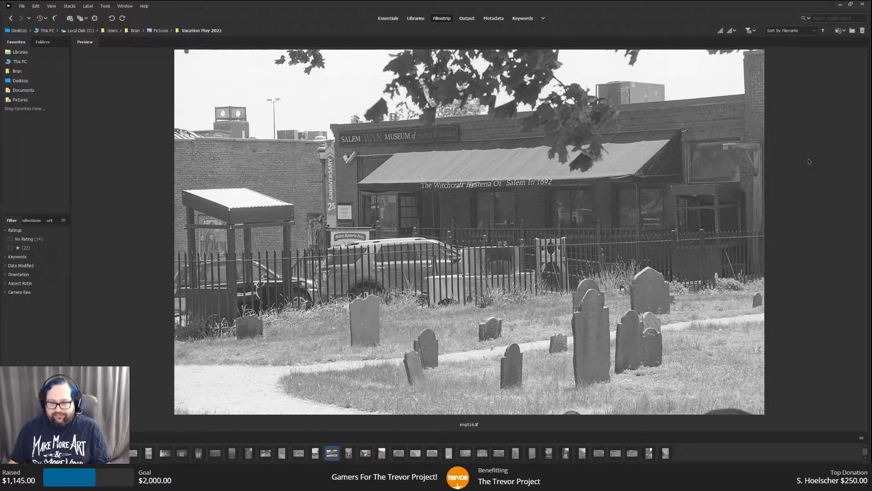
key(Right)
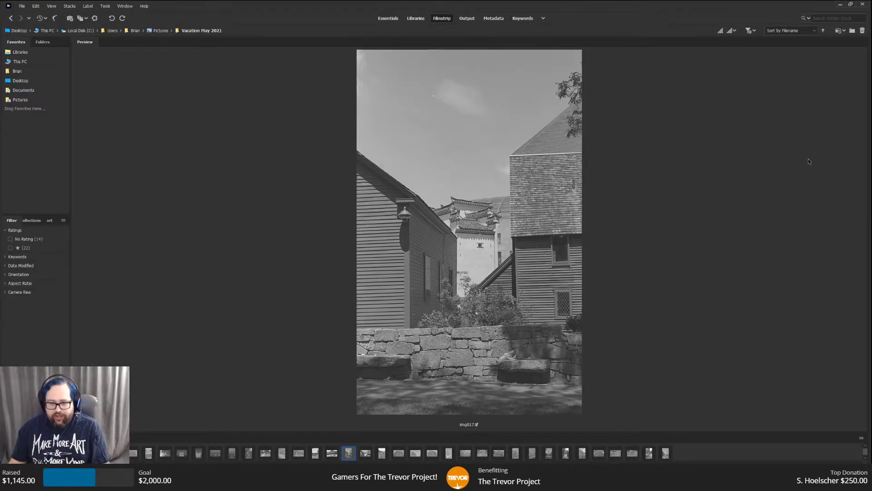
key(Right)
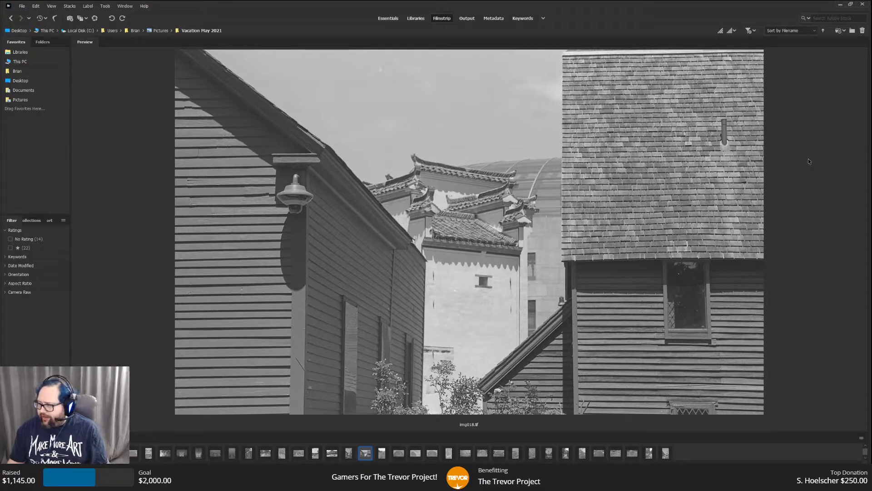
key(Left)
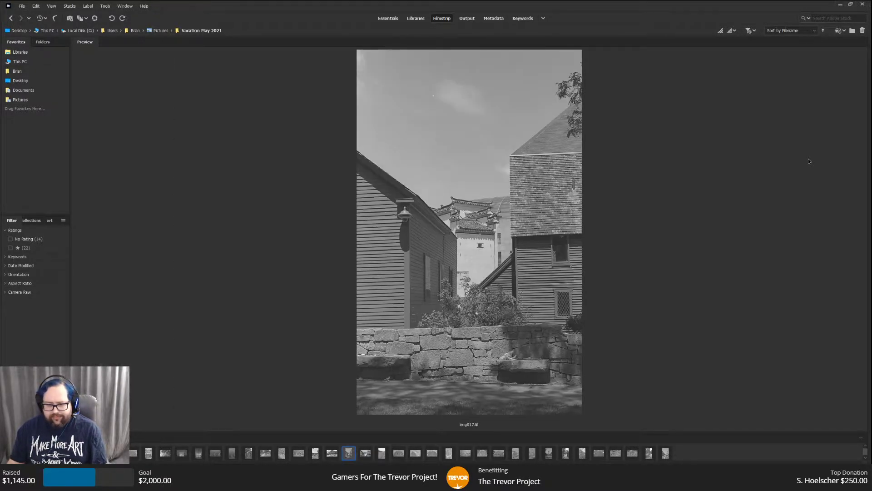
key(Right)
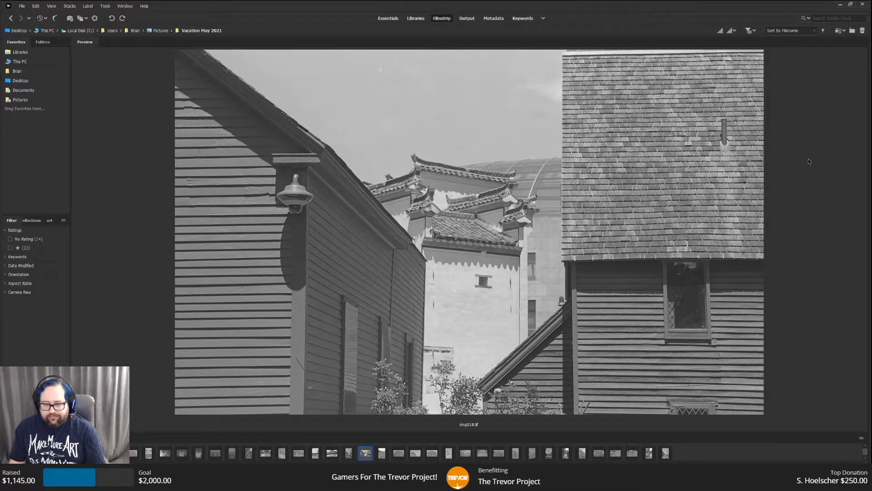
Review the second set of gravestone photos one by one, from img019.tif to img026.tif.
key(Right)
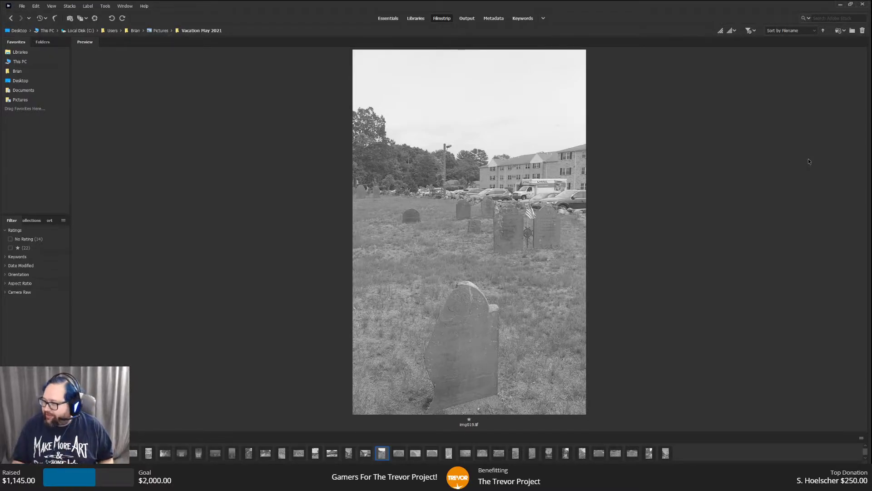
key(Right)
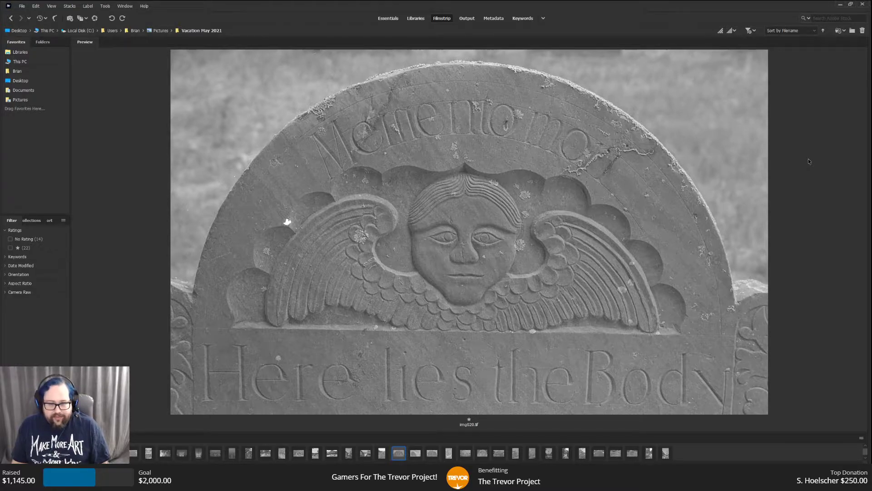
key(Right)
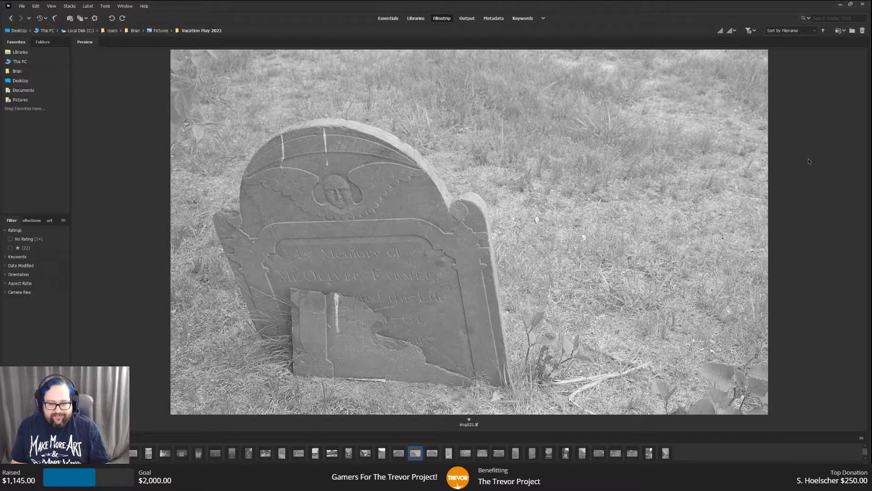
key(Right)
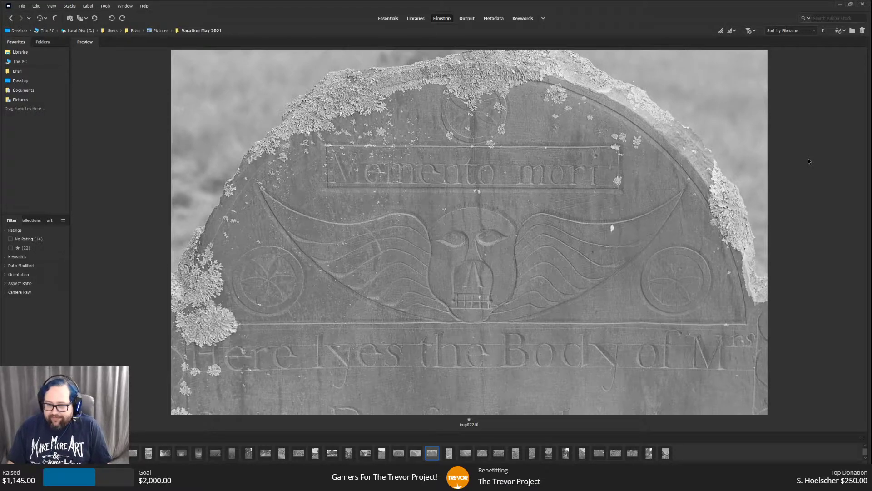
key(Right)
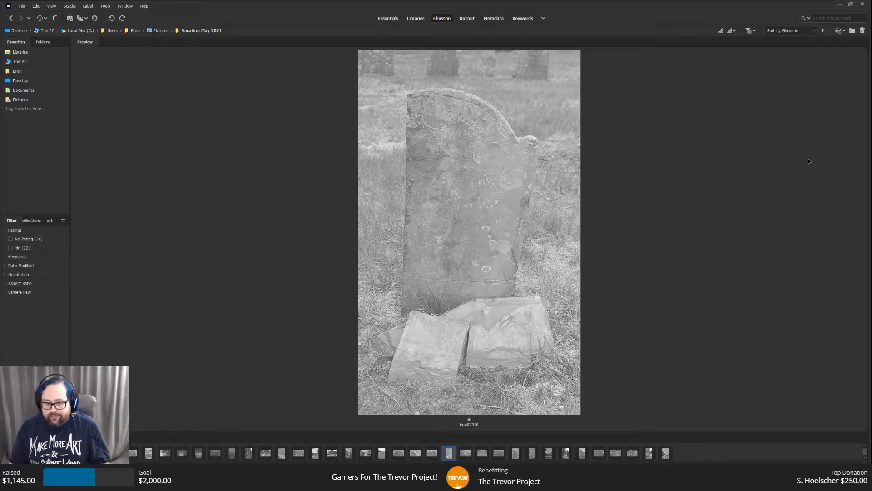
key(Right)
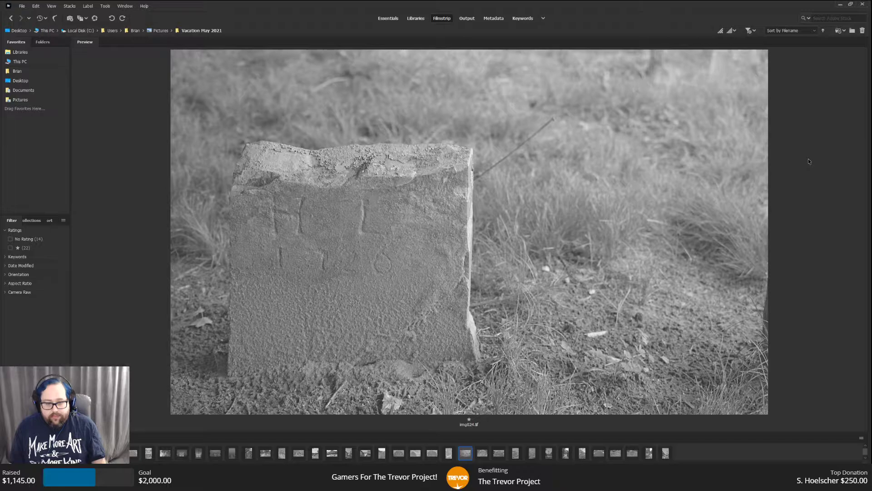
key(Right)
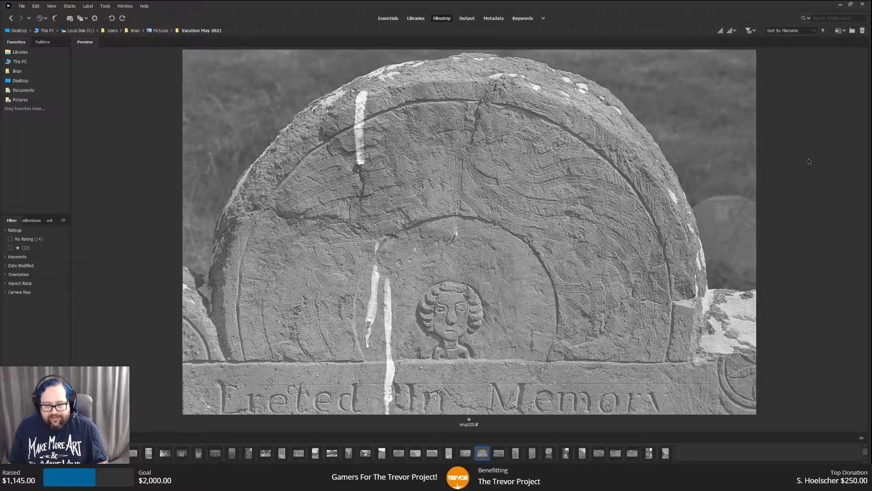
key(Right)
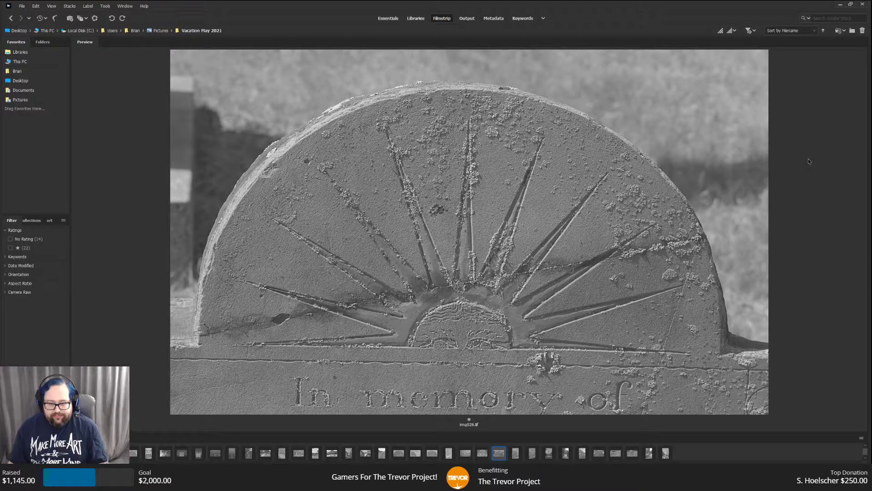
Review the gravestone photos img027.tif and img028.tif, examining the small headstone in img028.tif.
key(Right)
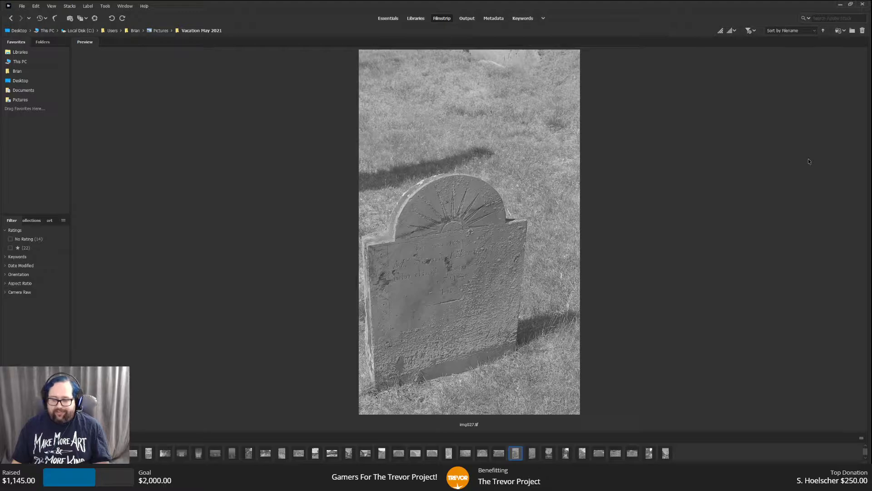
key(Right)
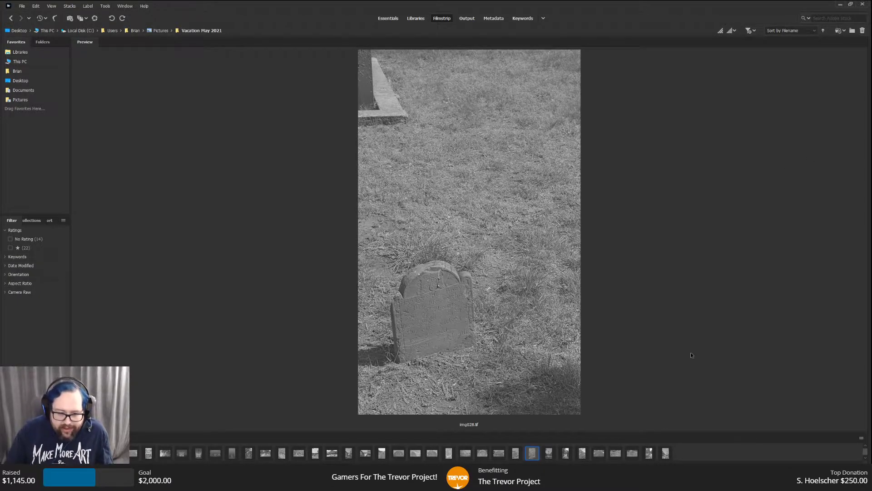
click(427, 345)
mouse_move(462, 317)
mouse_down()
mouse_move(441, 321)
mouse_move(477, 313)
mouse_up()
drag(527, 258, 534, 254)
click(534, 254)
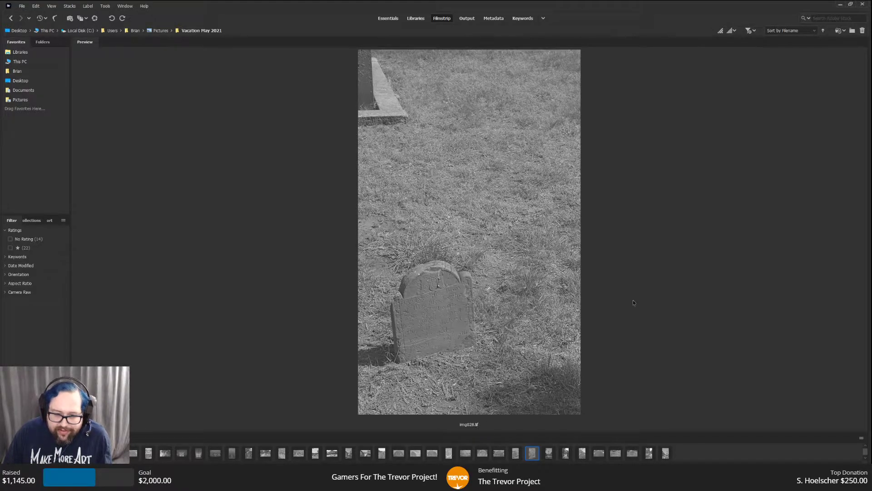
Review the remaining church, cemetery gate, gravestone and path photos one by one, from img029.tif to img036.tif.
key(Right)
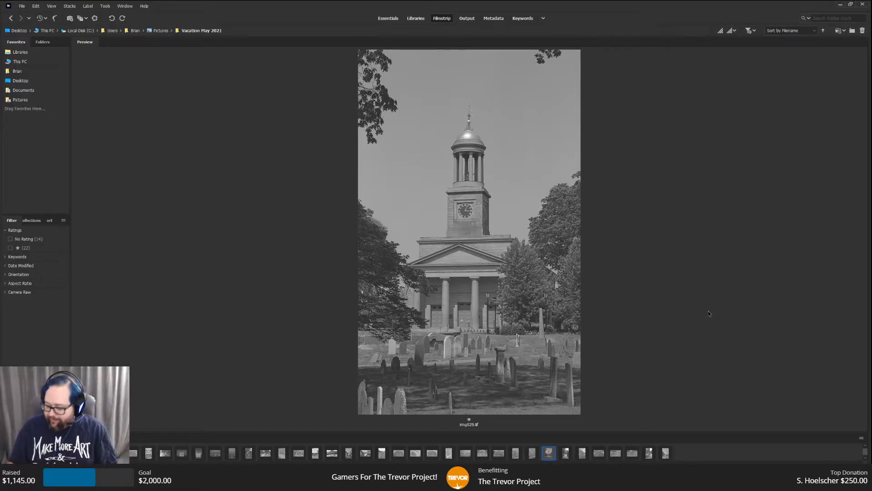
key(Right)
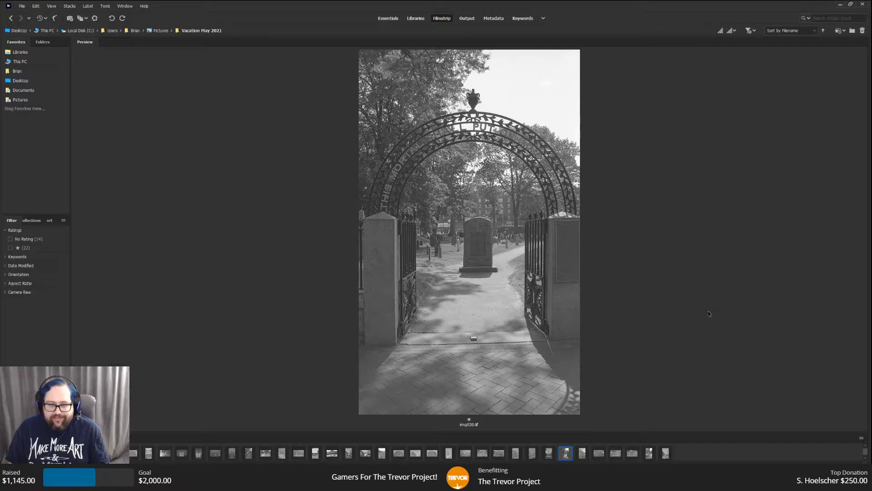
key(Right)
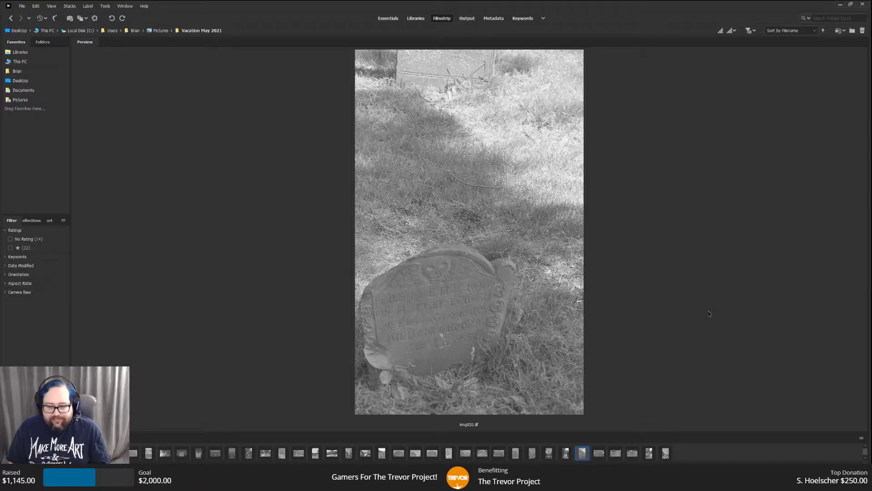
key(Right)
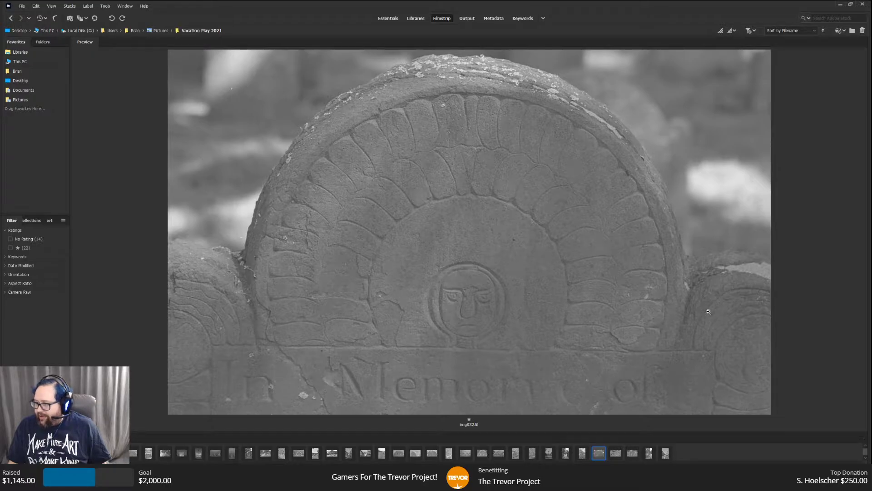
key(Right)
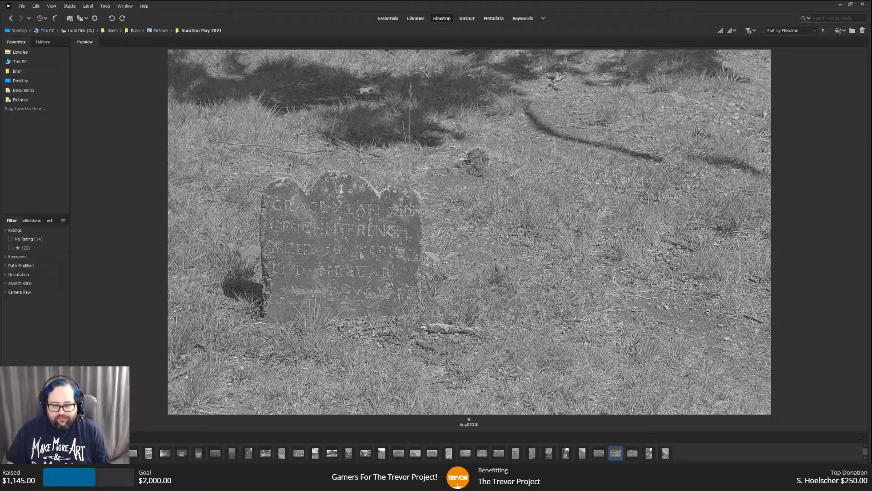
key(Right)
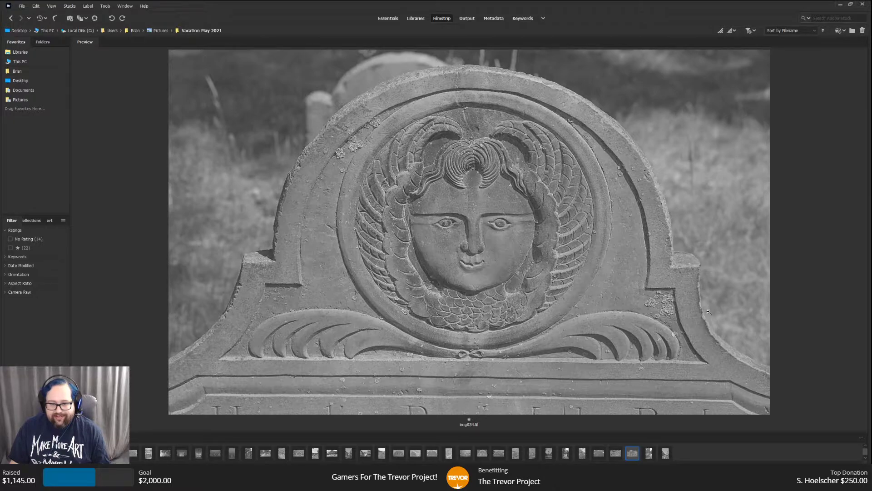
key(Right)
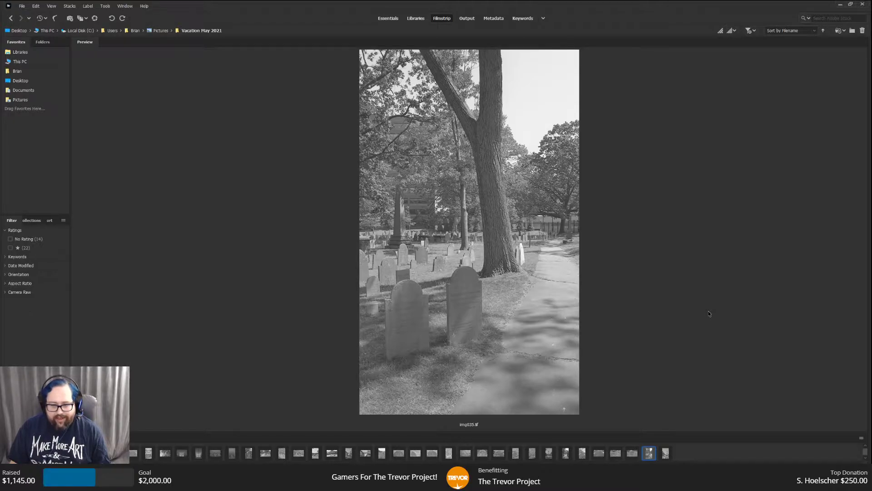
key(Right)
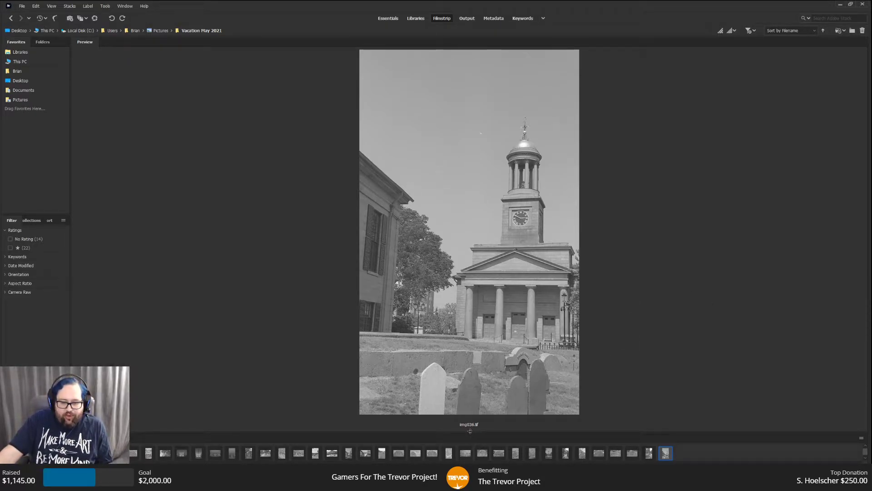
Enlarge the filmstrip thumbnails, then switch to the Memento mori gravestone scan in Affinity Photo and dismiss its profile notice.
drag(472, 435, 472, 350)
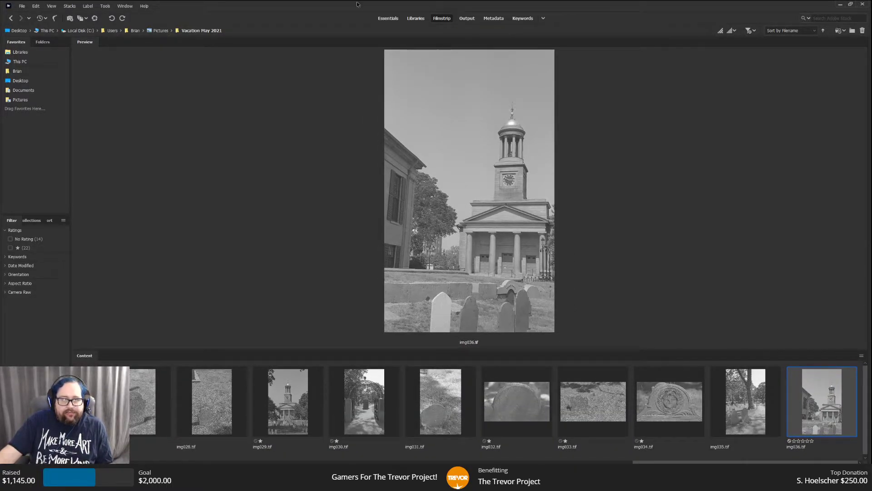
drag(353, 8, 871, 205)
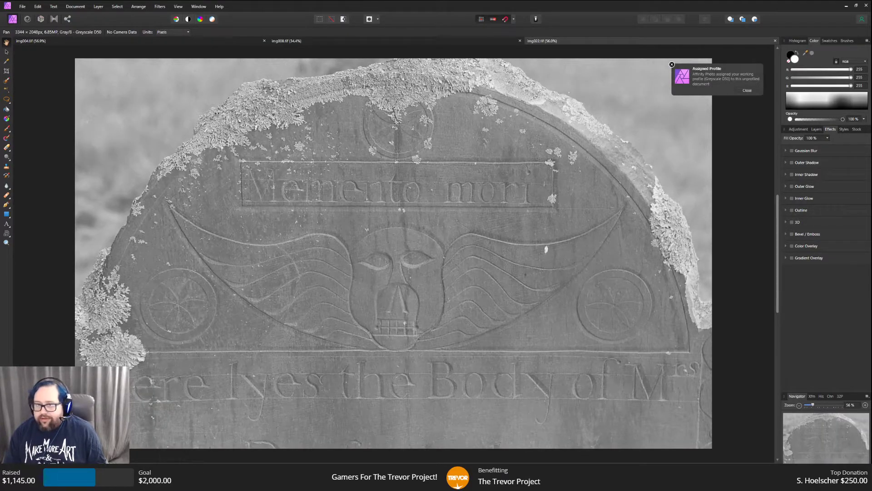
click(747, 91)
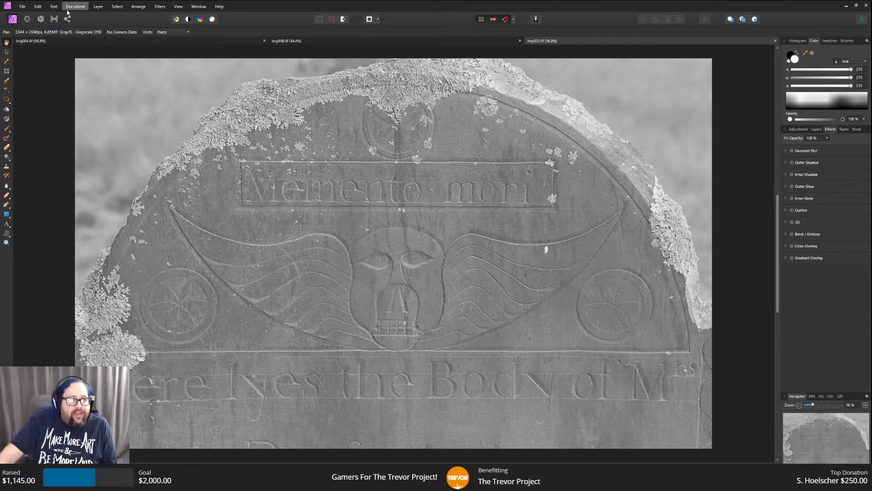
click(39, 9)
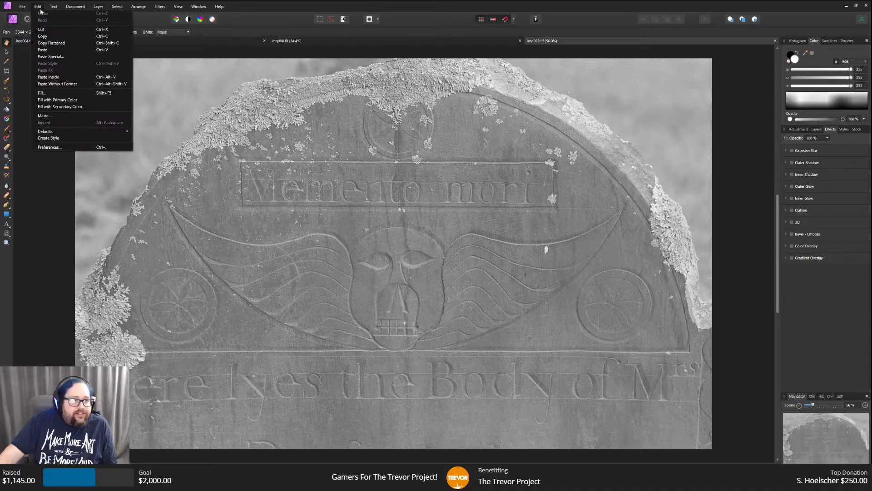
mouse_move(75, 6)
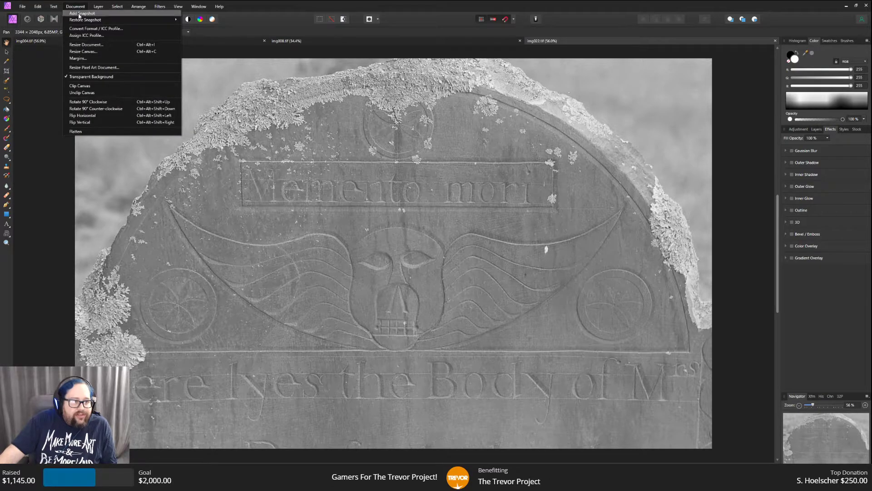
click(99, 35)
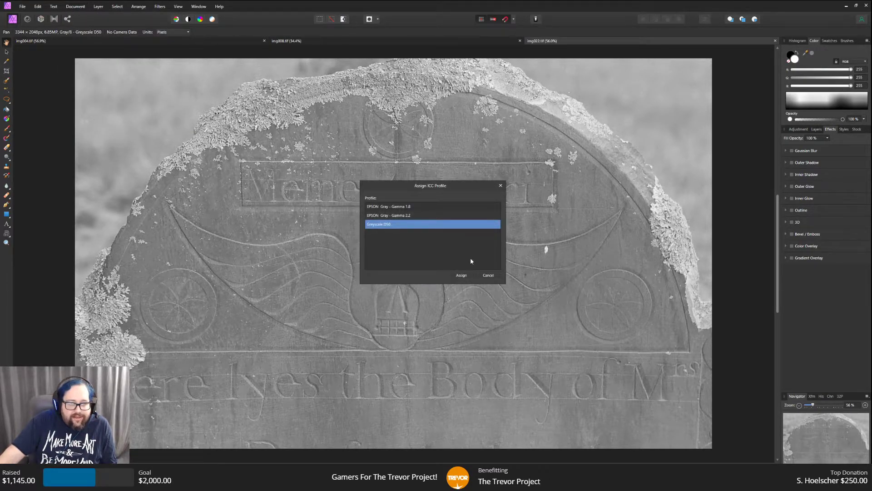
click(488, 276)
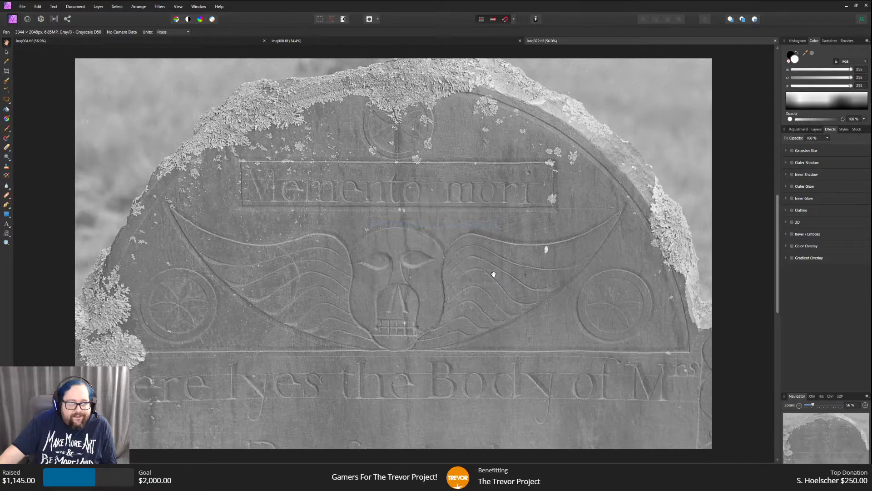
Convert the gravestone scan's colour format to RGB/8 with the Adobe RGB (1998) profile.
click(75, 6)
click(95, 28)
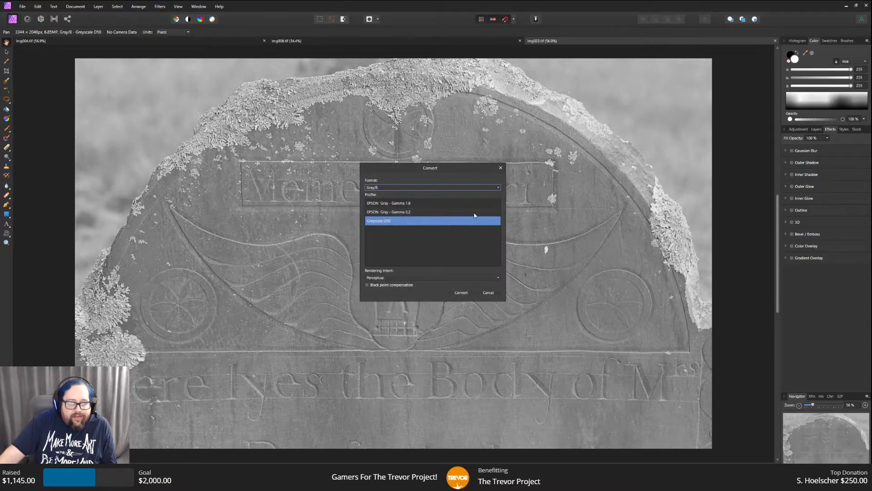
click(441, 191)
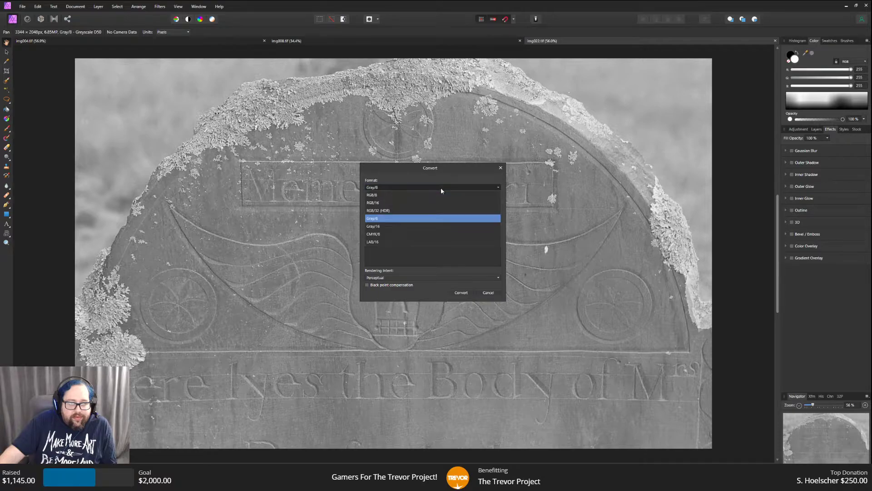
click(403, 195)
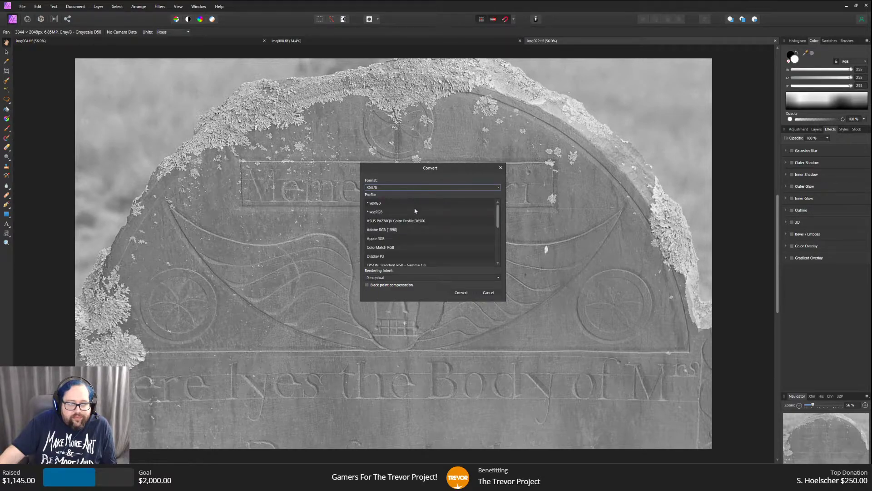
click(404, 230)
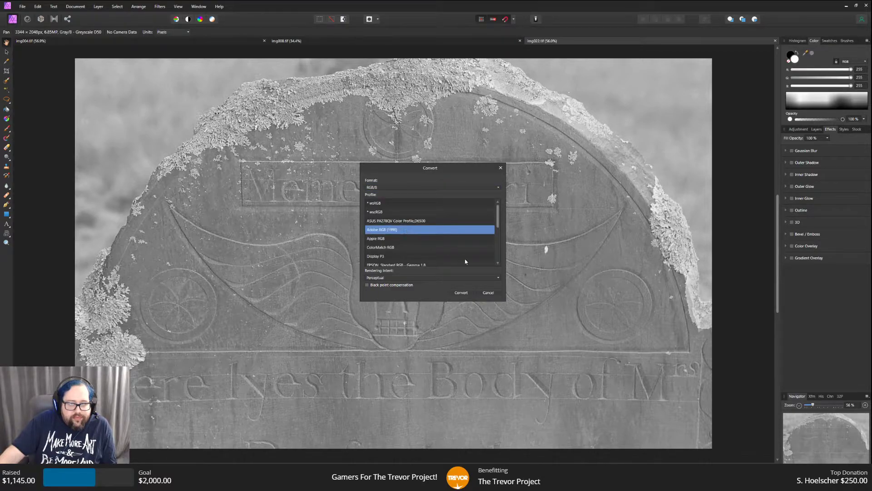
click(459, 293)
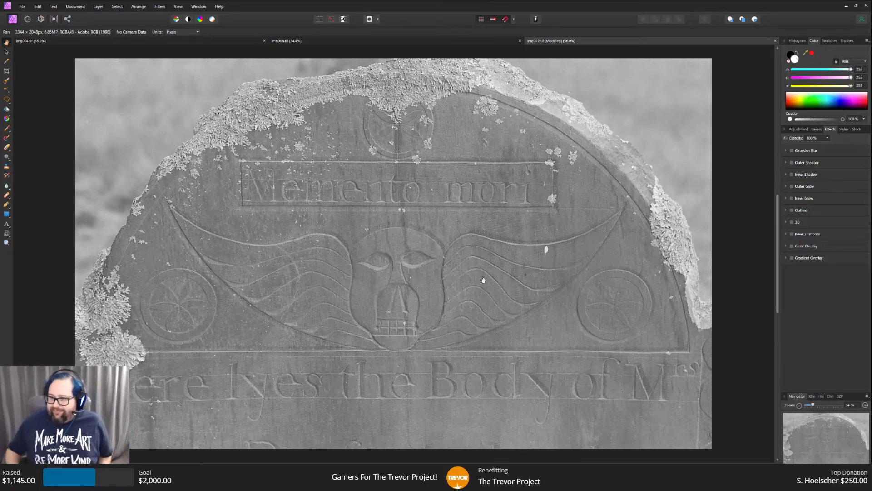
Add a default Curves adjustment above the gravestone scan's background layer.
click(815, 130)
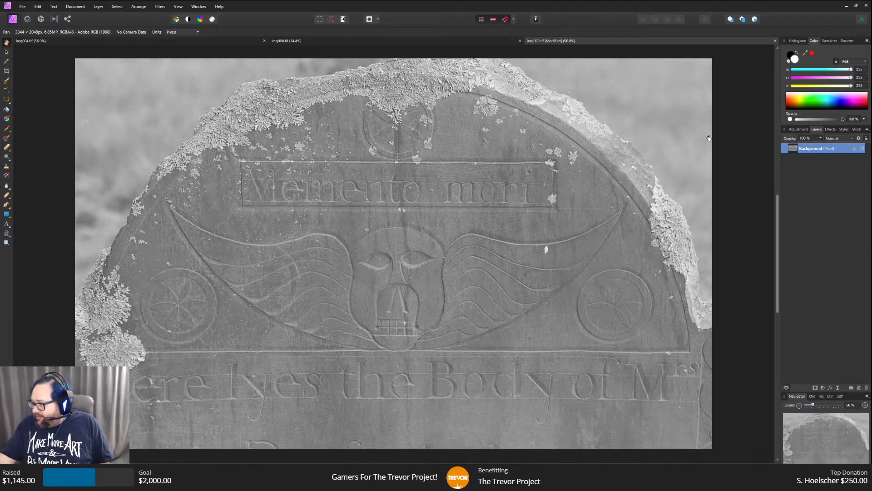
click(797, 130)
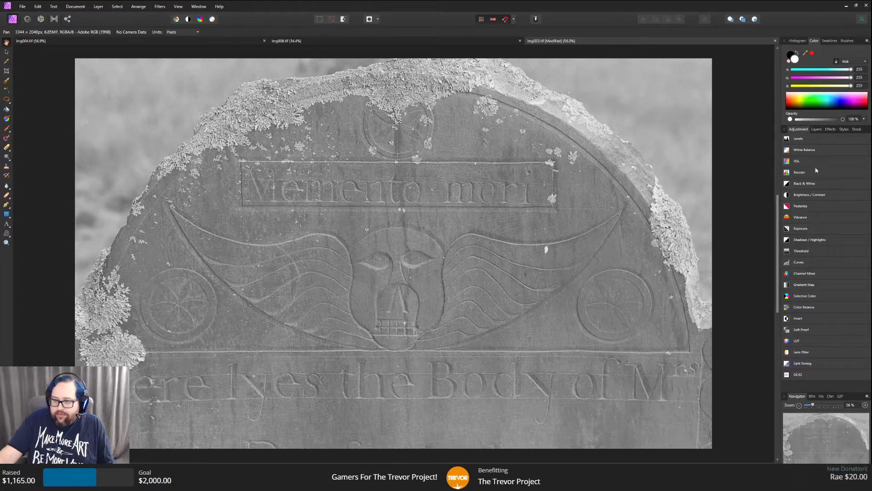
mouse_move(810, 261)
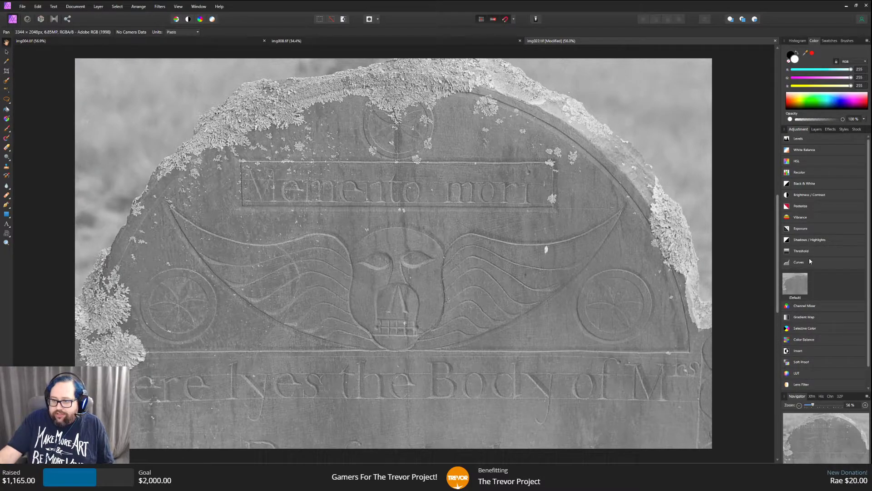
click(800, 282)
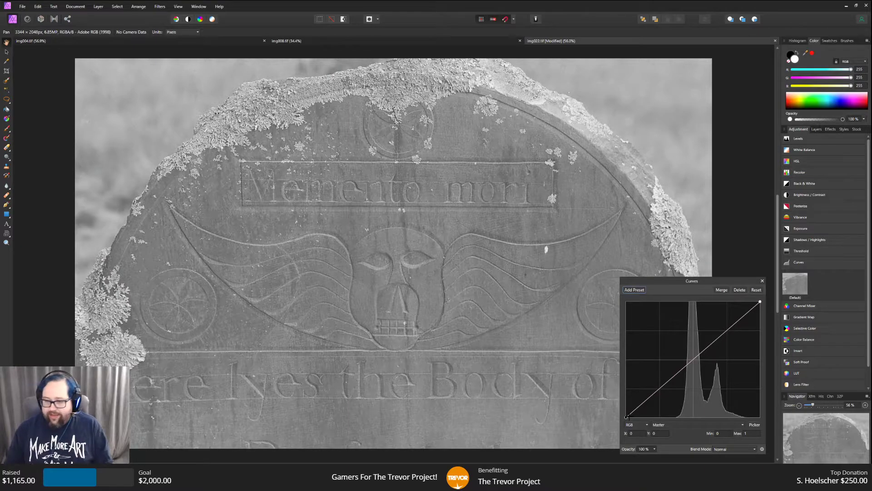
Increase the scan's contrast by moving the master curve's black point to about X 0.269 and its white point to about X 0.892.
drag(627, 417, 680, 423)
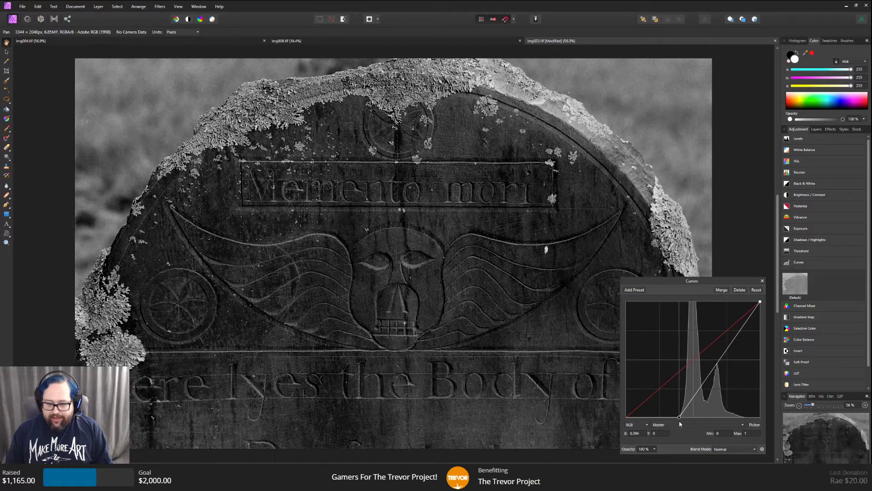
click(760, 303)
drag(760, 303, 744, 302)
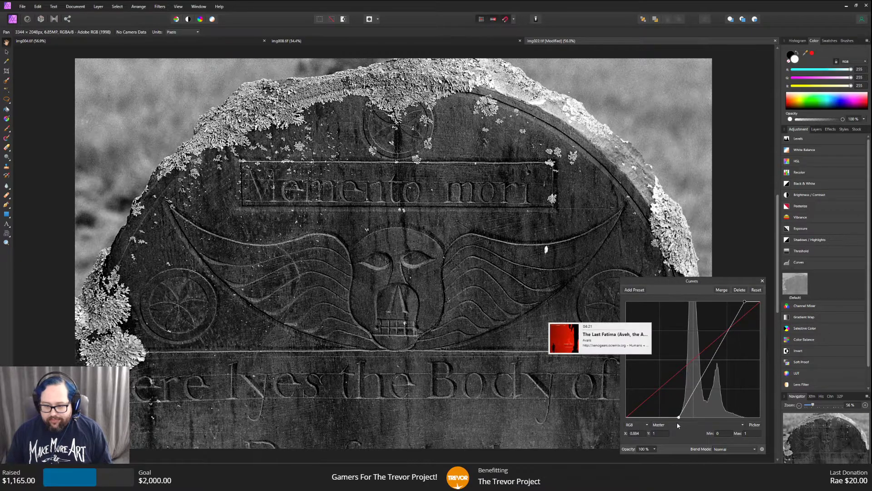
drag(679, 417, 662, 418)
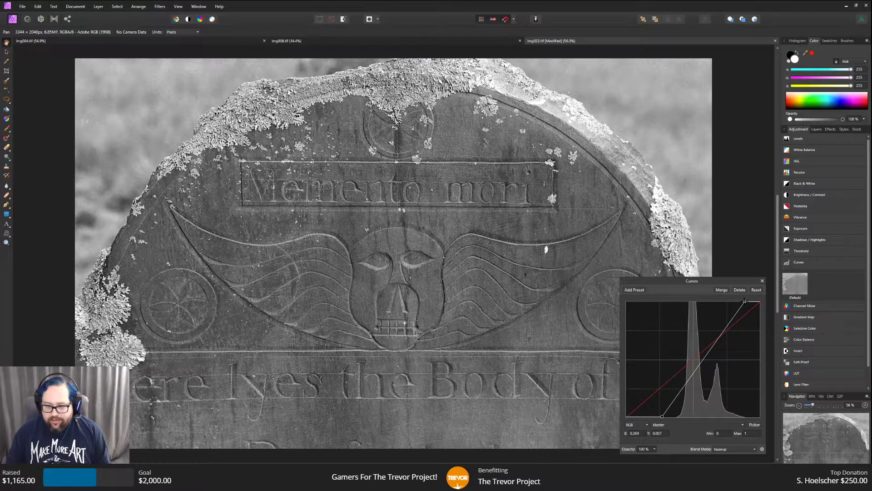
click(744, 301)
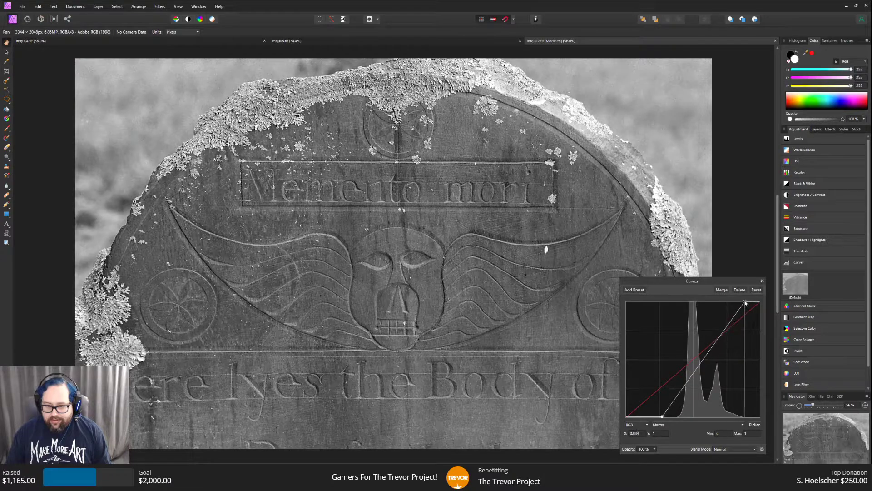
drag(744, 301, 746, 301)
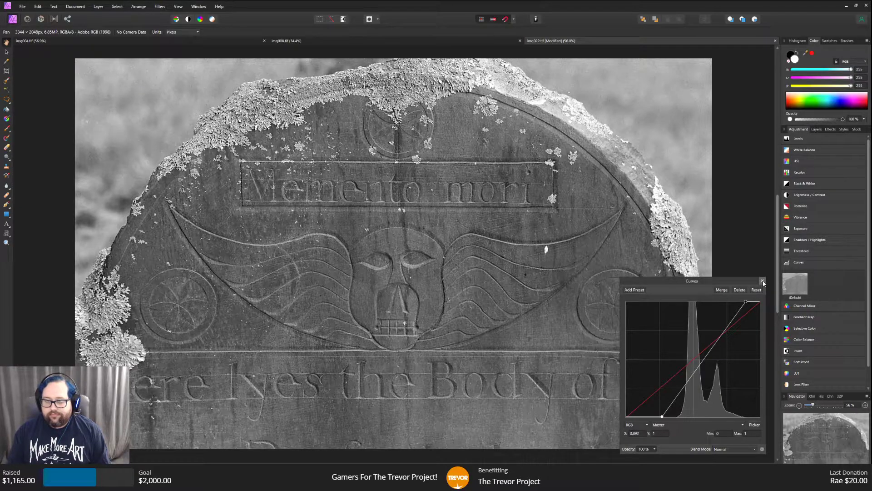
click(806, 184)
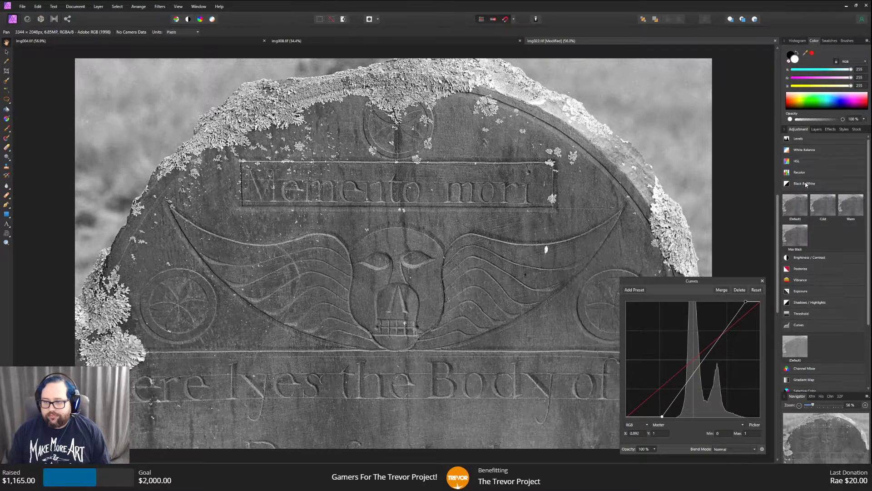
click(763, 280)
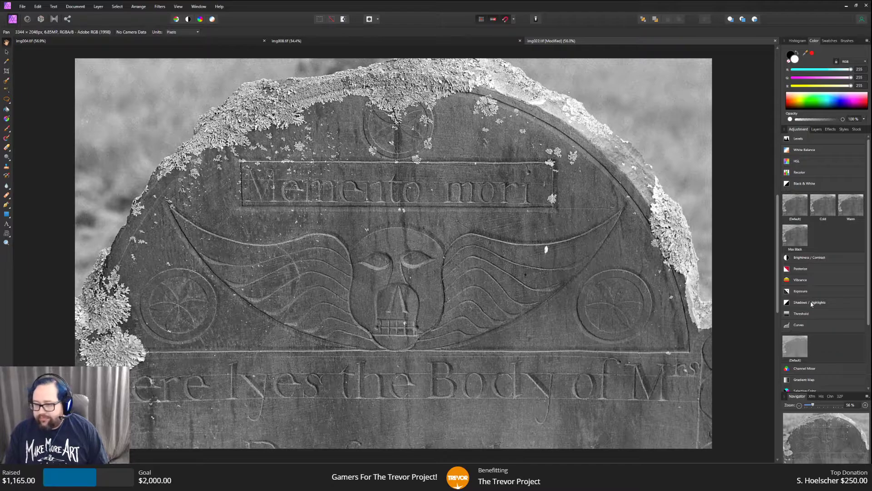
scroll(811, 304, down, 3)
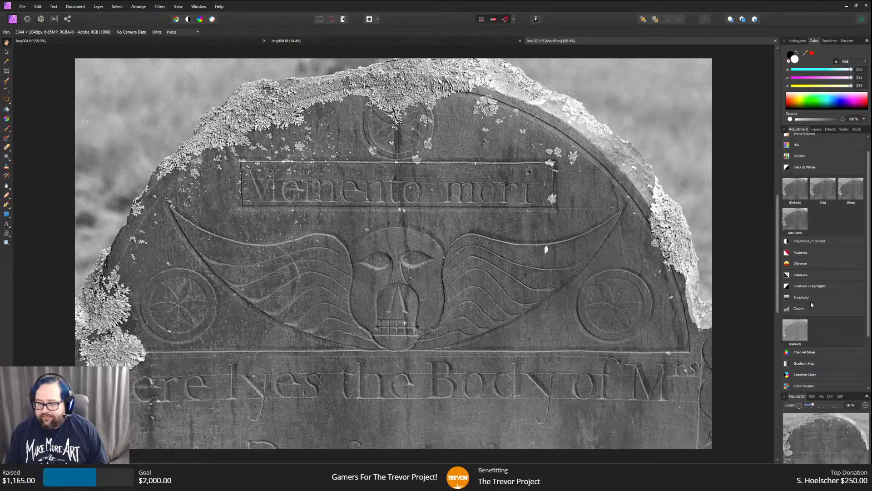
Add a default Brightness / Contrast adjustment above the gravestone scan's Curves adjustment.
scroll(813, 273, up, 2)
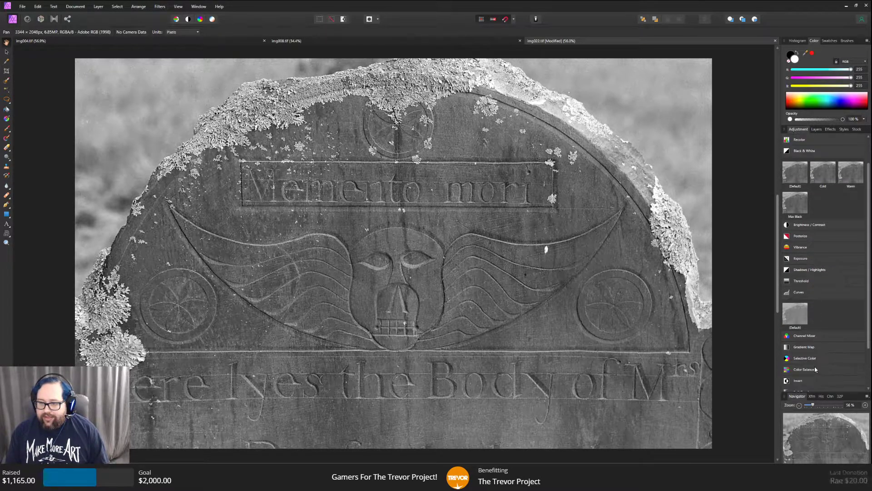
scroll(824, 203, up, 2)
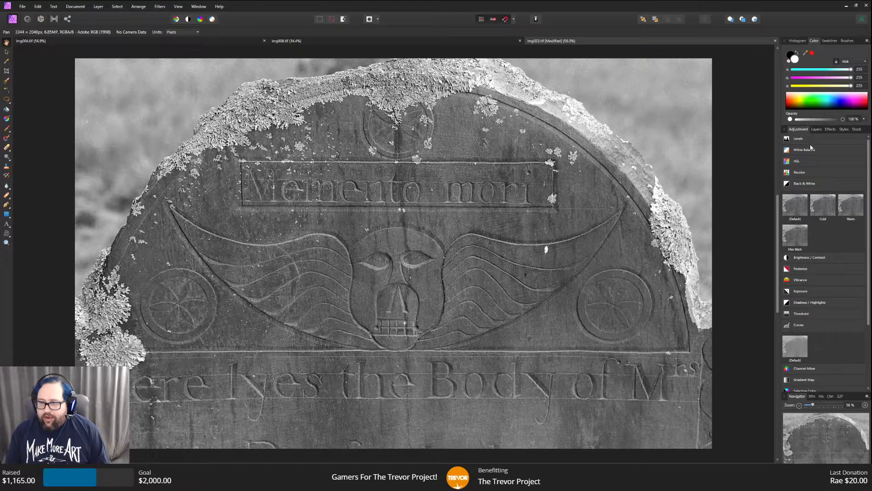
click(820, 258)
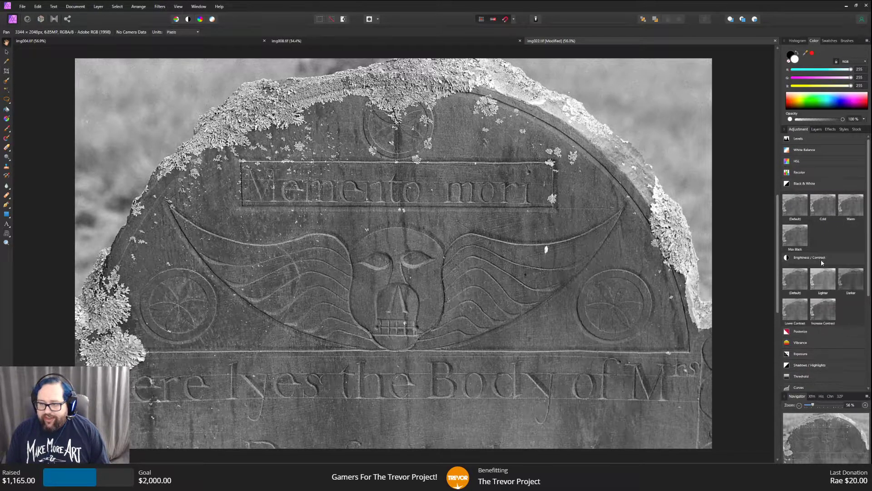
click(795, 279)
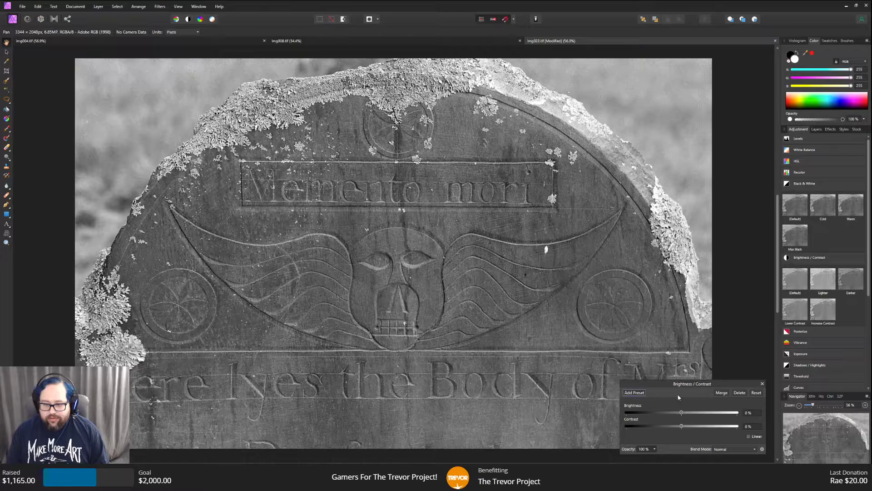
Set the Brightness / Contrast adjustment to 0% brightness and about 33% contrast.
drag(681, 412, 708, 426)
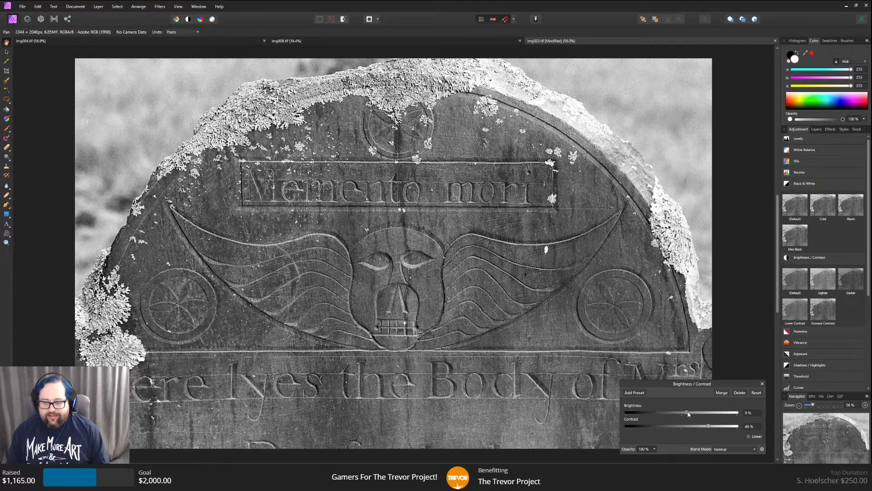
drag(687, 413, 682, 413)
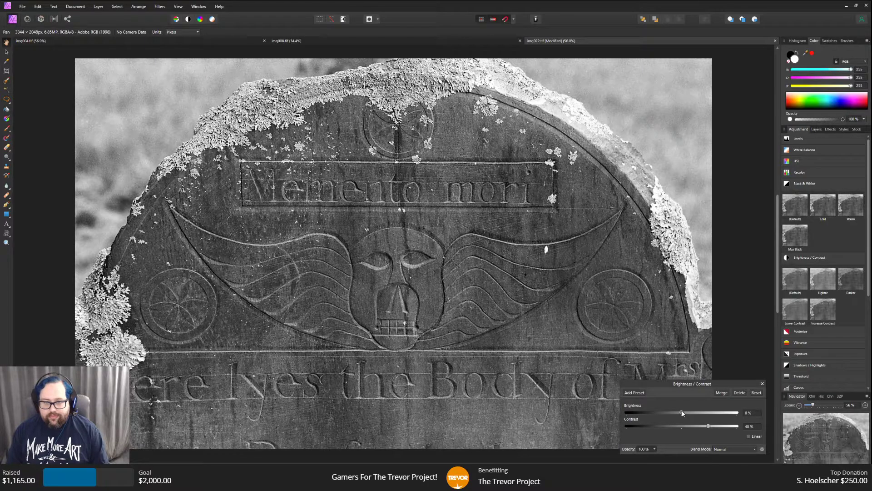
drag(709, 426, 700, 427)
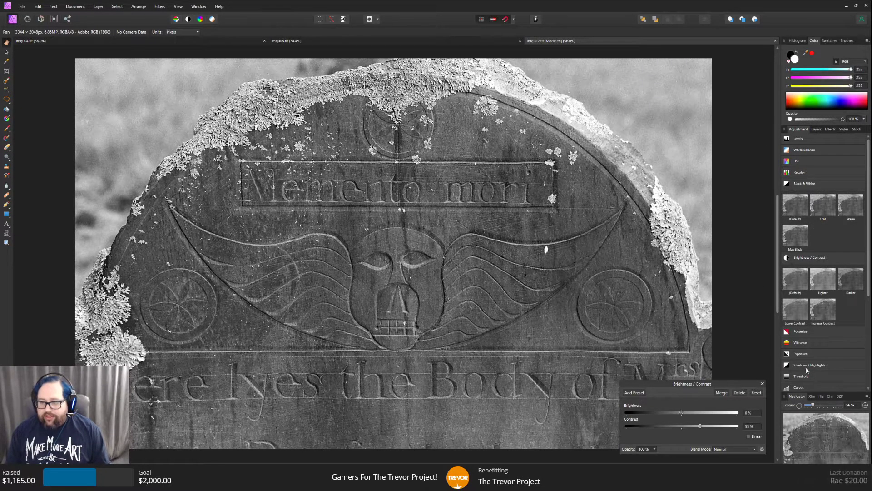
scroll(802, 373, down, 1)
scroll(802, 374, down, 3)
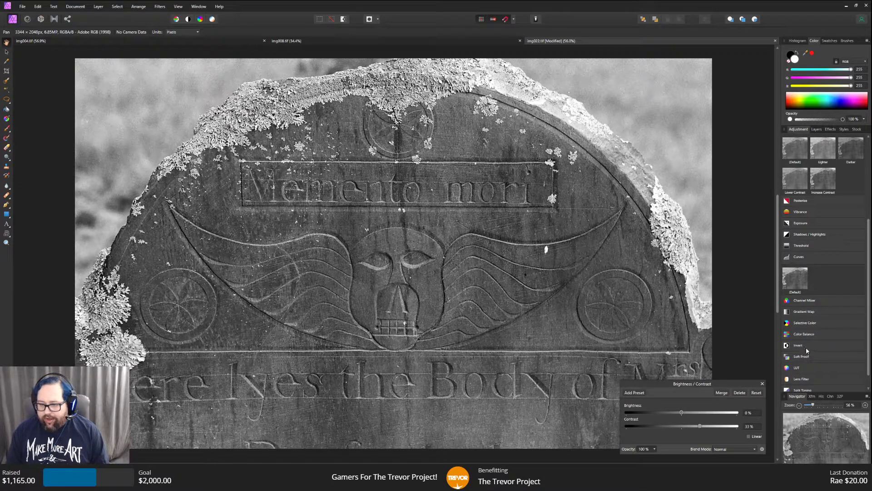
scroll(806, 348, down, 1)
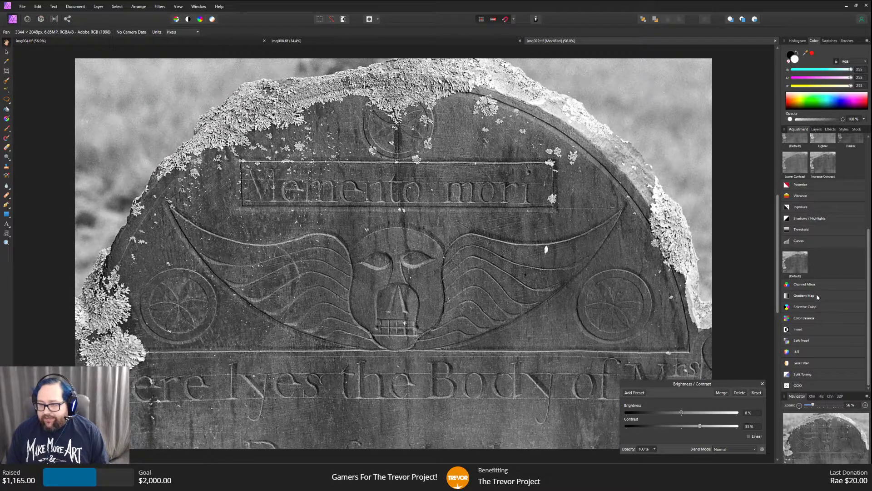
scroll(816, 293, up, 5)
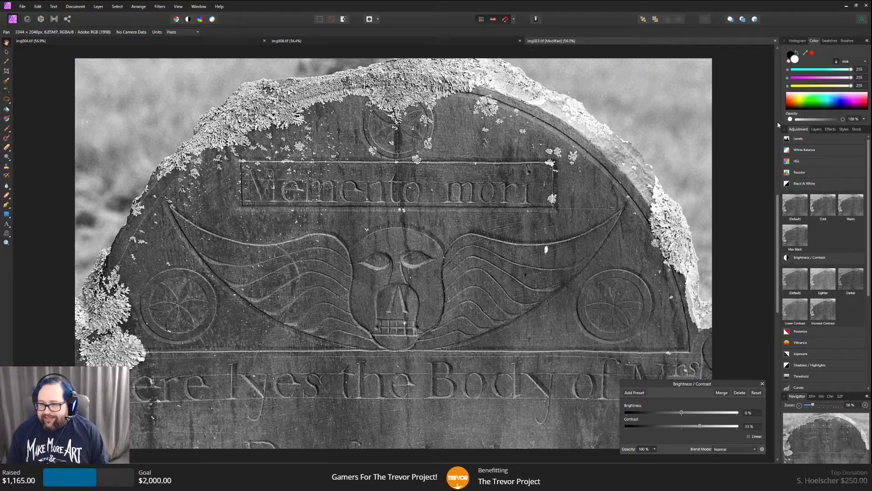
Duplicate the scan's locked Background layer beneath the Curves and Brightness / Contrast adjustments.
click(816, 129)
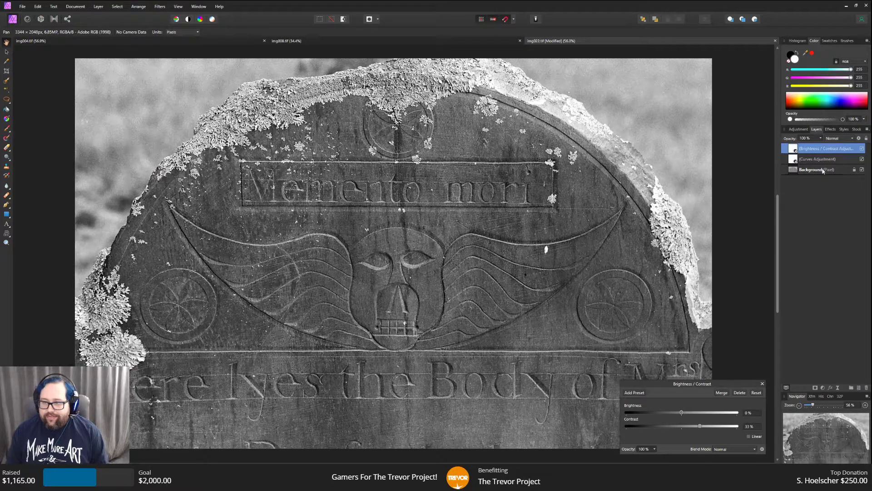
right_click(823, 171)
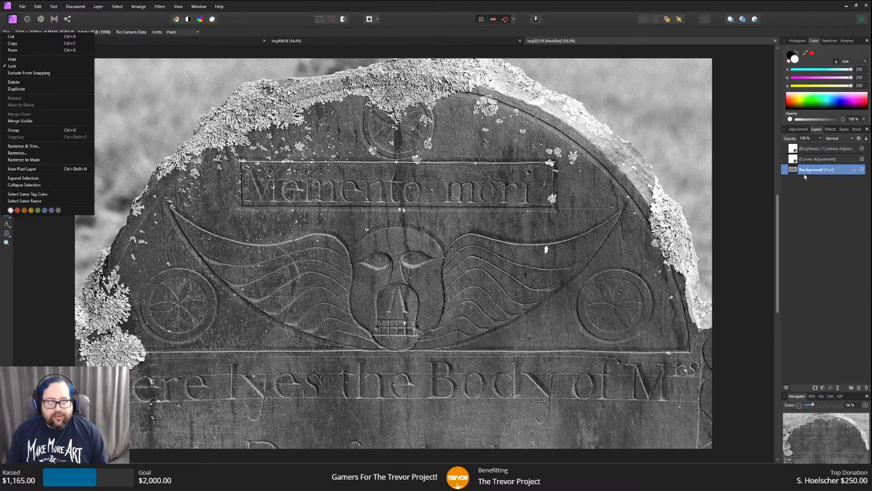
click(812, 171)
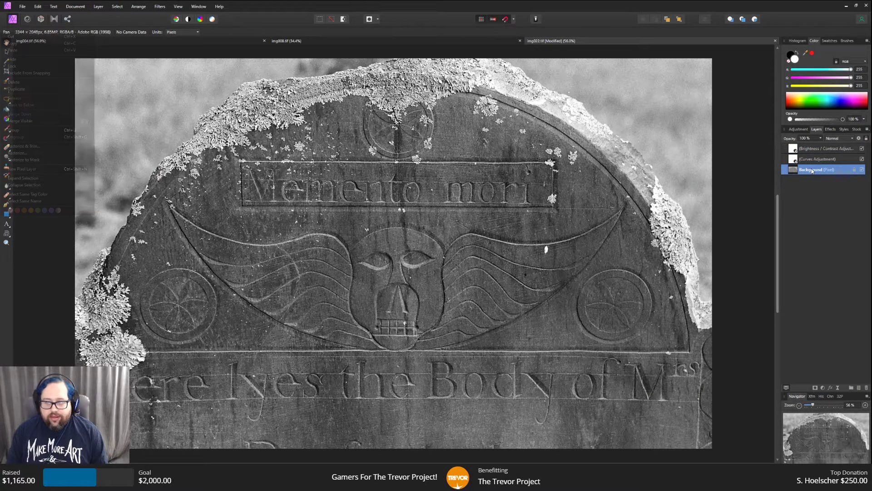
right_click(812, 171)
click(800, 234)
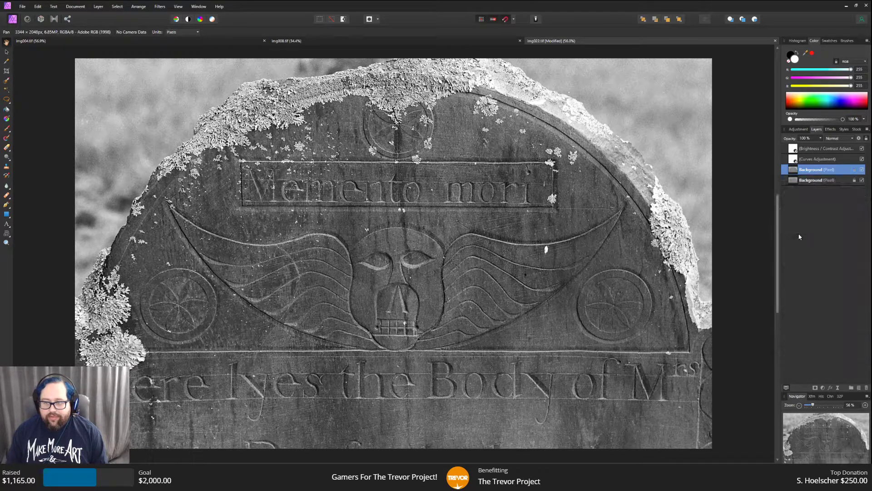
Draw a linear gradient on the Background copy from the image's upper-left corner towards the Memento mori panel, using the black-to-transparent gradient swatch.
click(7, 119)
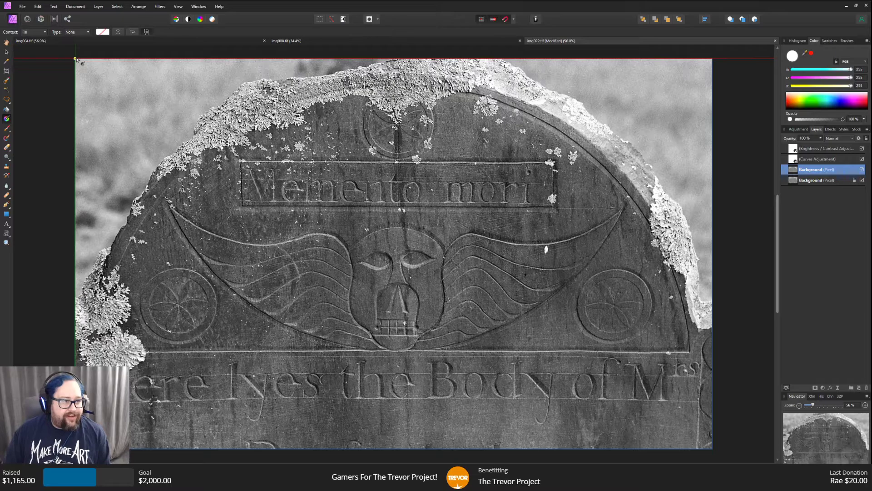
drag(75, 58, 236, 202)
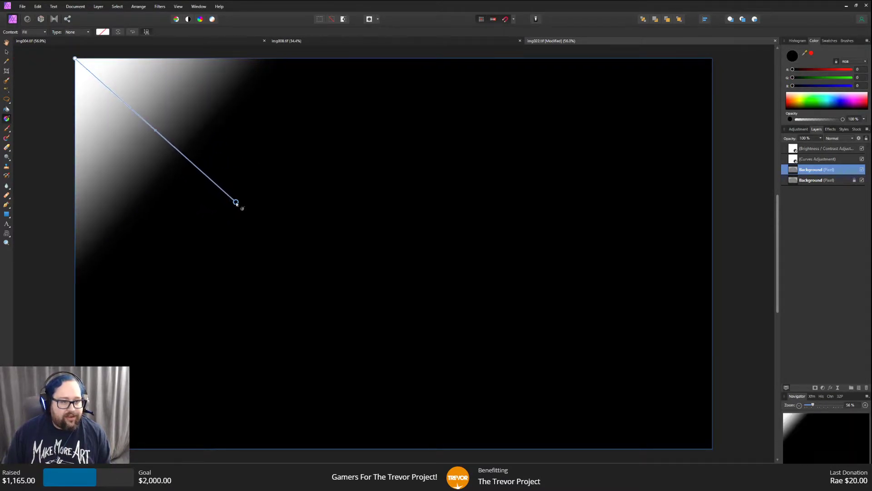
click(89, 32)
click(105, 34)
click(105, 34)
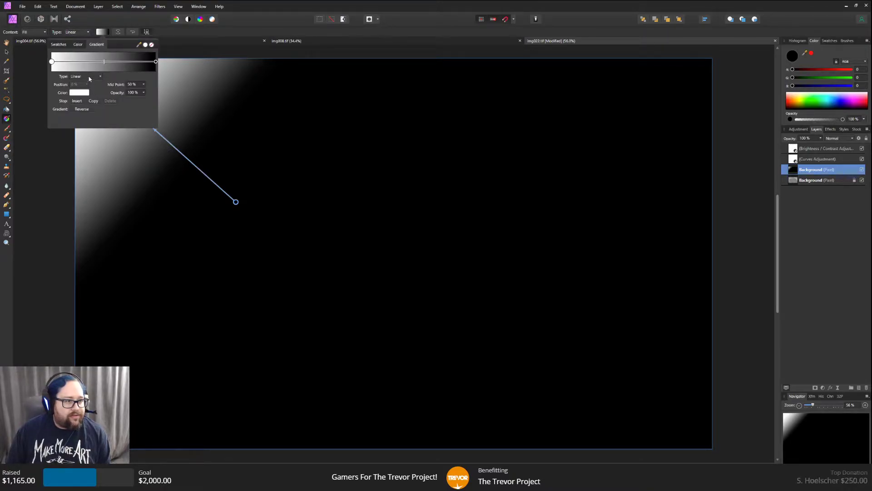
click(58, 44)
click(144, 66)
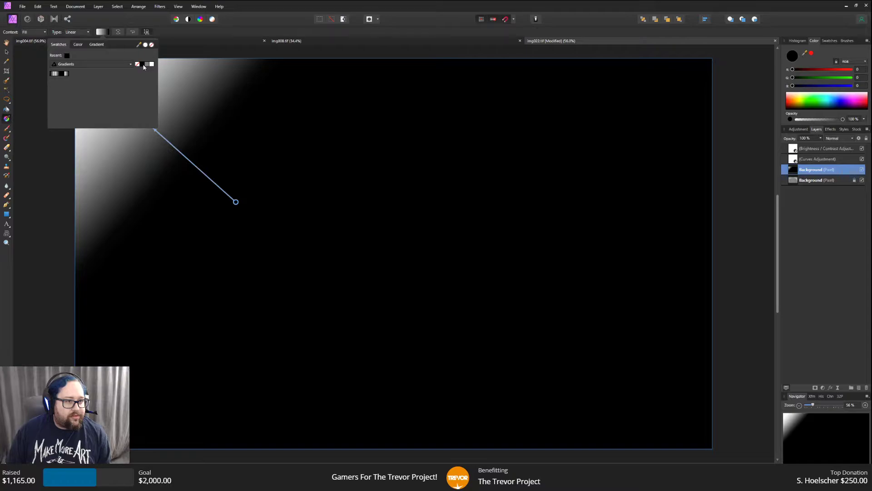
click(66, 75)
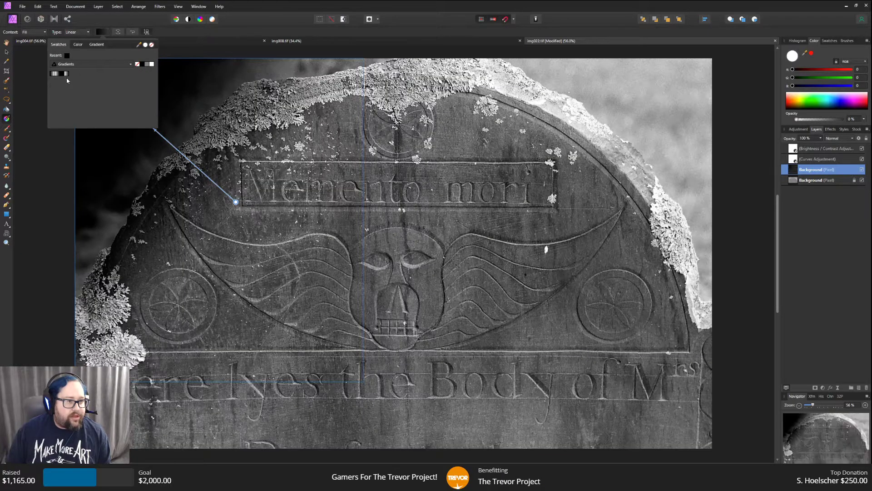
Lower the opacity of the upper-left gradient's black stop to about 52%.
click(102, 45)
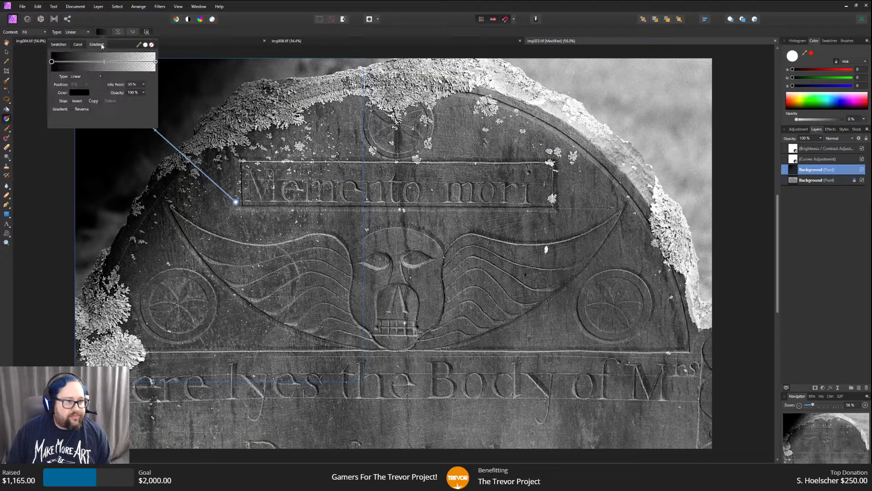
click(143, 94)
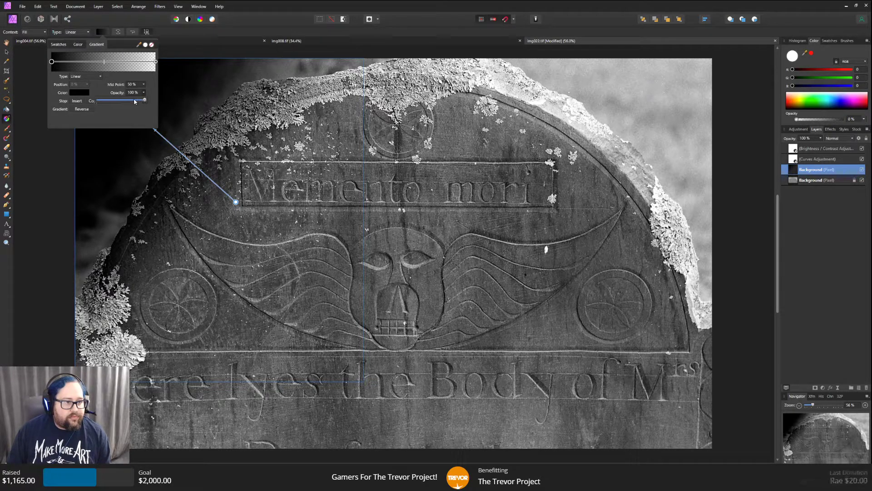
drag(144, 101, 122, 101)
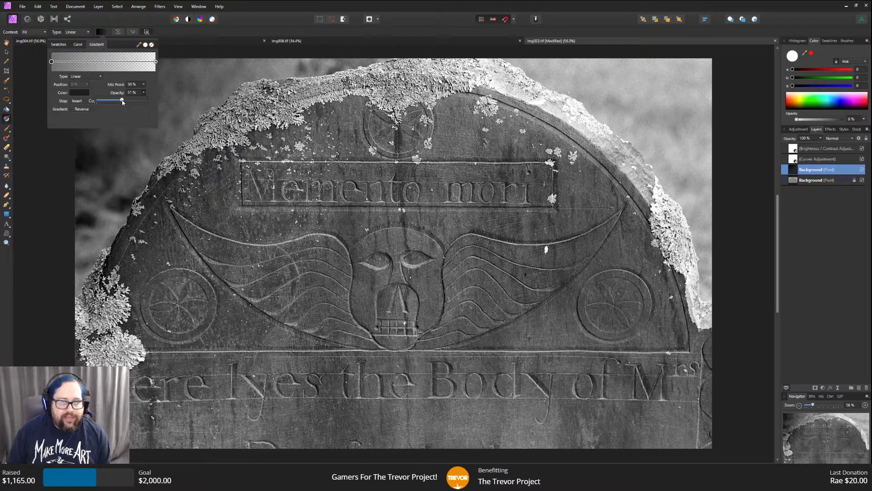
drag(121, 100, 123, 99)
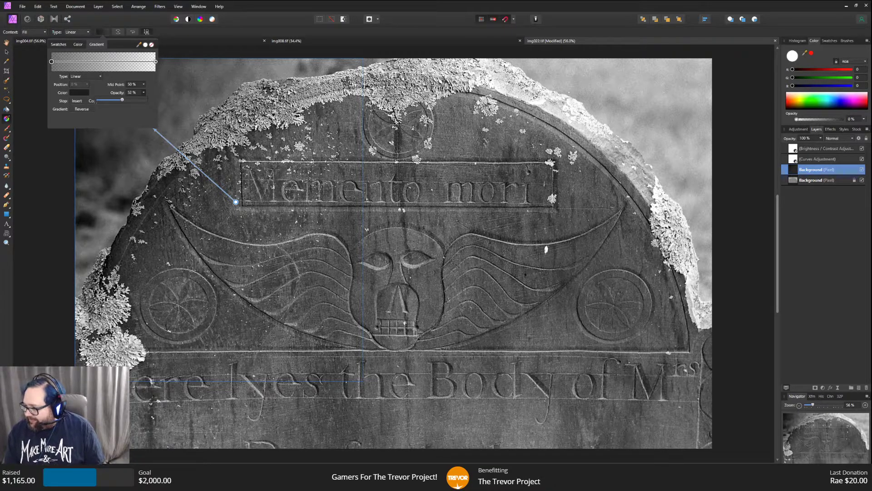
key(Escape)
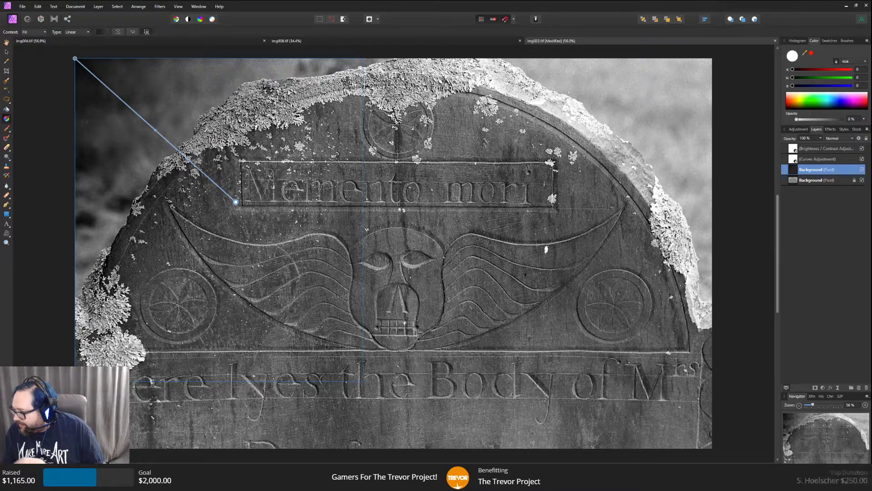
Duplicate the locked Background layer again, placing the copy below the upper-left gradient layer.
right_click(818, 171)
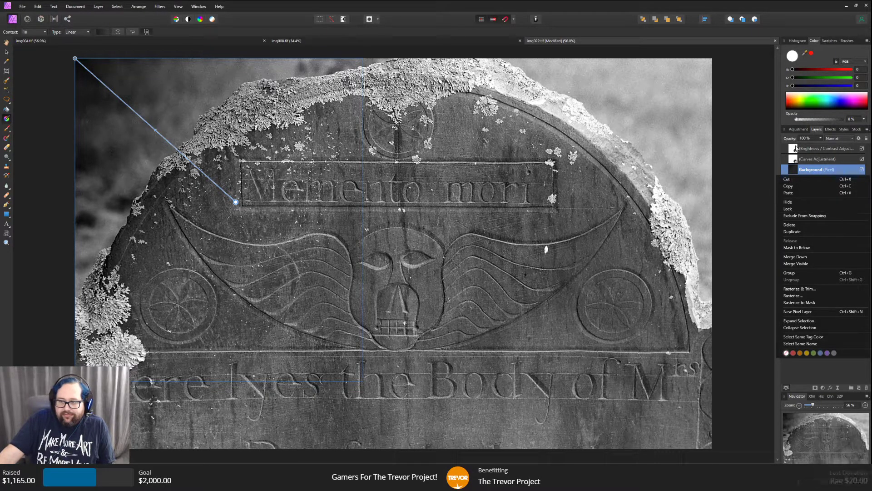
click(776, 151)
scroll(556, 163, down, 1)
scroll(556, 166, down, 4)
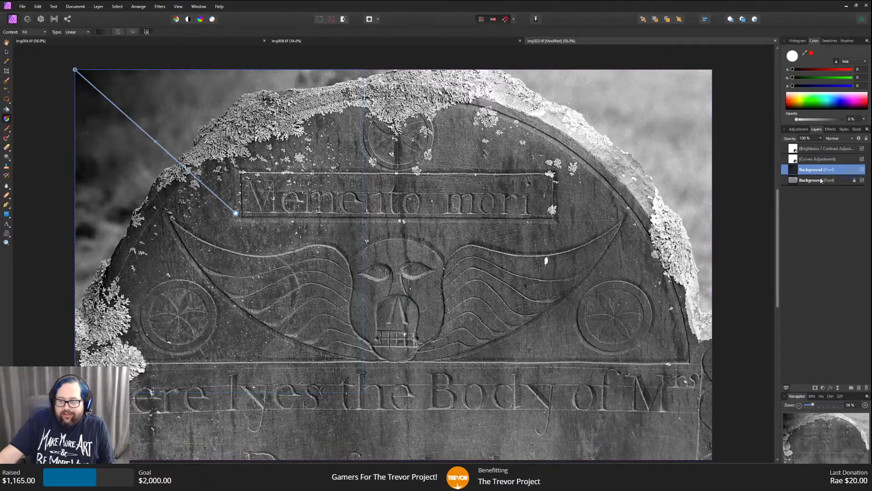
right_click(821, 180)
click(804, 240)
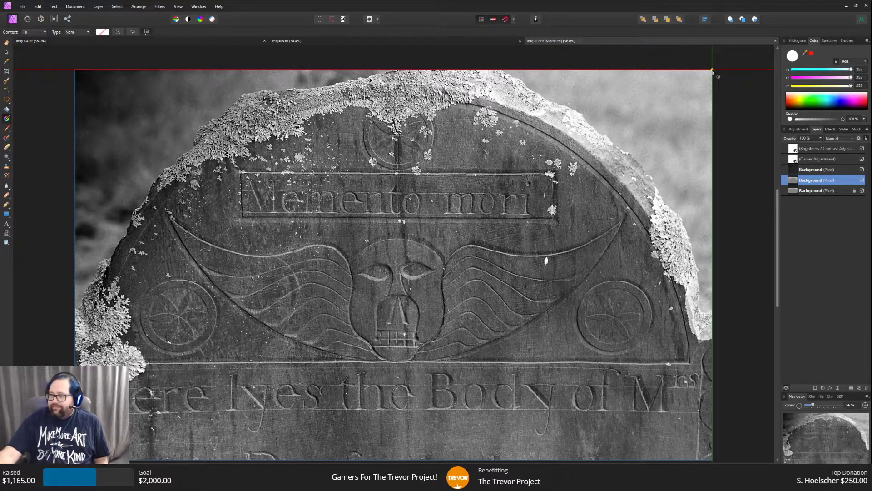
Draw a linear gradient on the new copy from the image's upper-right corner to the Memento mori panel, using the black-to-transparent gradient swatch.
drag(713, 70, 554, 216)
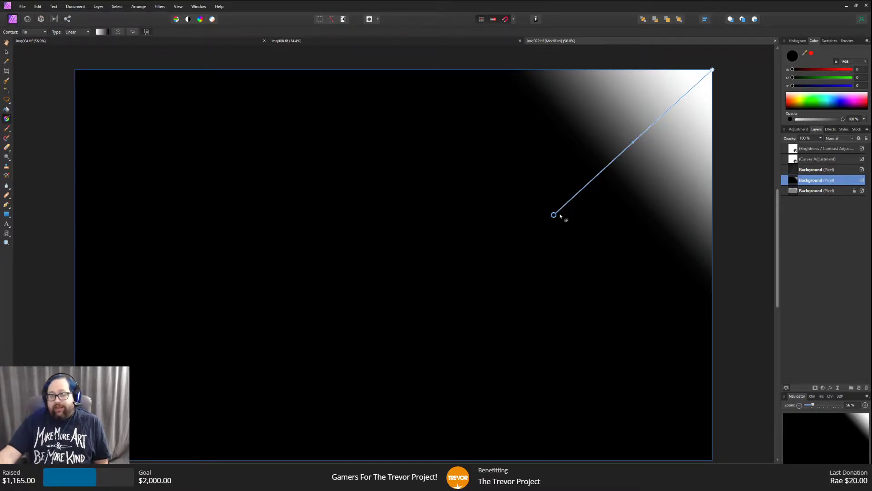
click(104, 32)
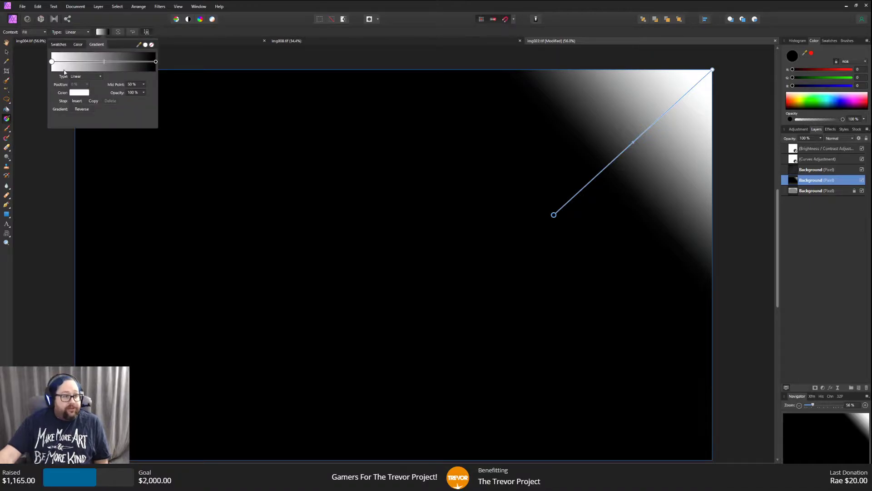
click(61, 45)
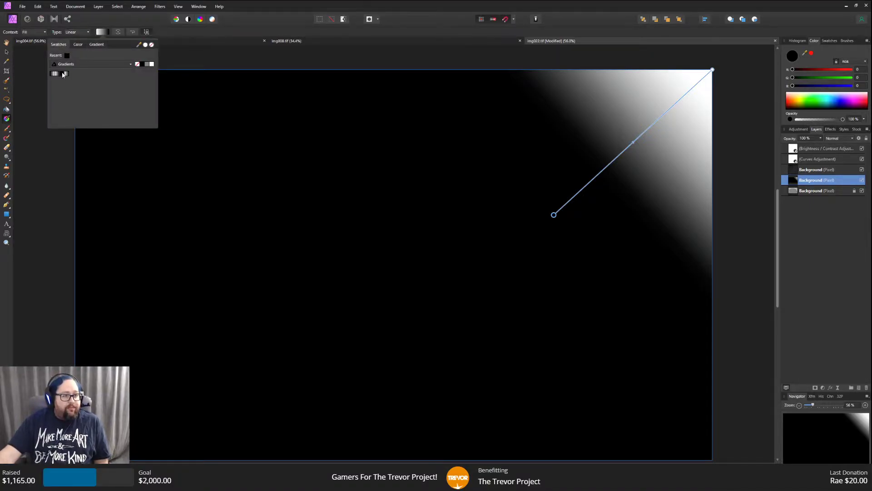
click(63, 74)
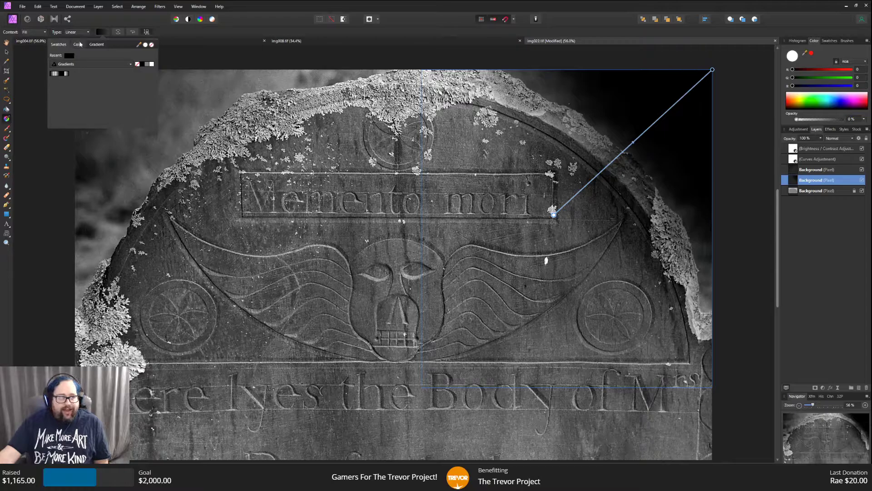
Lower the opacity of the upper-right gradient's black stop to about 50%.
click(97, 44)
click(143, 92)
drag(146, 100, 121, 100)
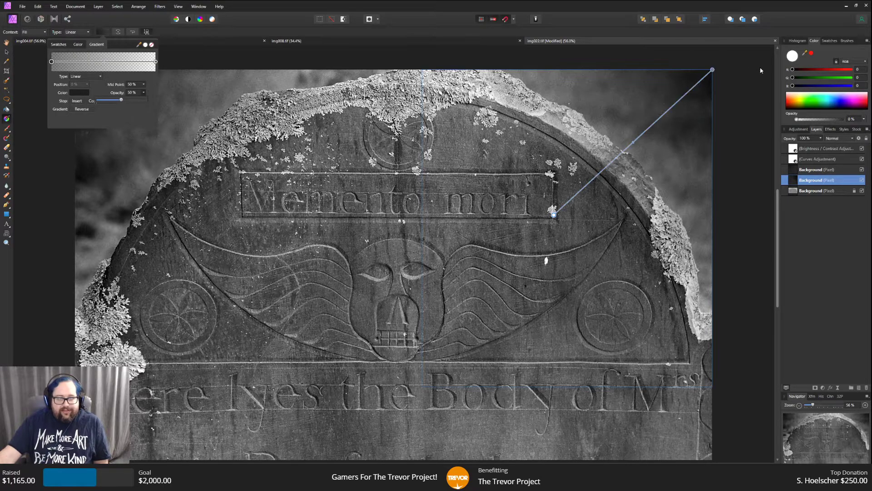
click(768, 97)
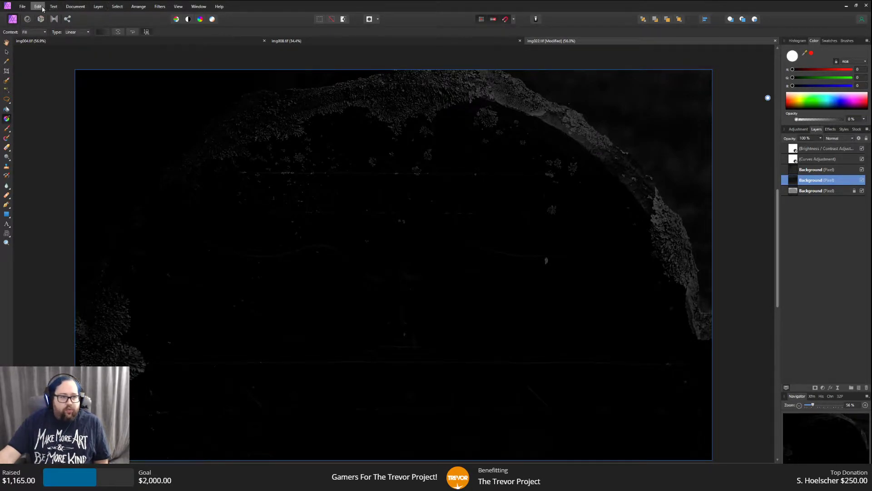
click(38, 6)
click(46, 16)
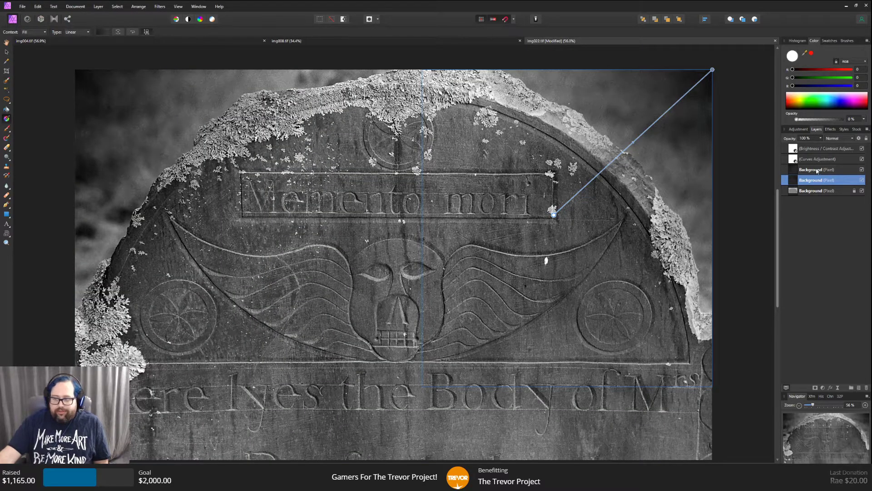
click(814, 194)
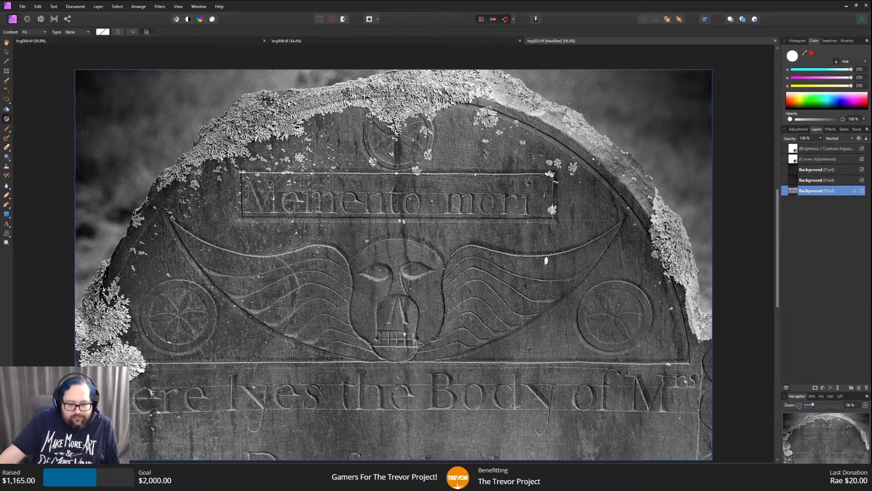
scroll(555, 159, down, 1)
scroll(532, 192, up, 3)
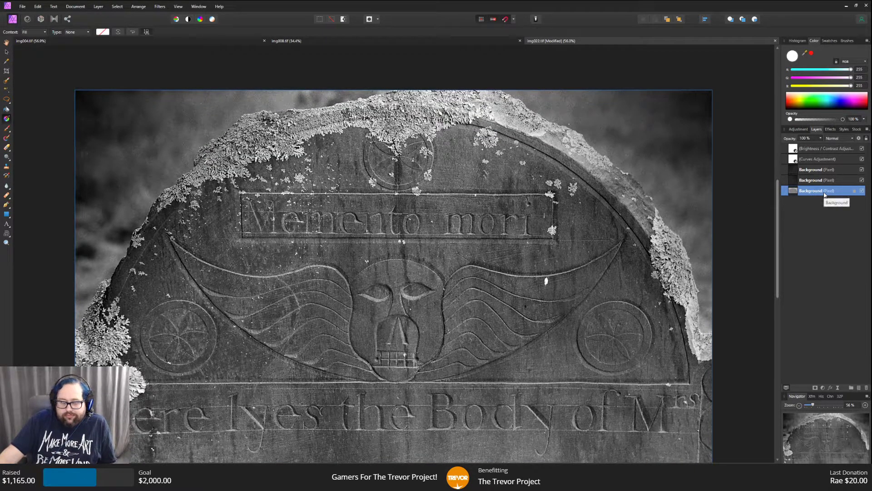
scroll(643, 220, down, 1)
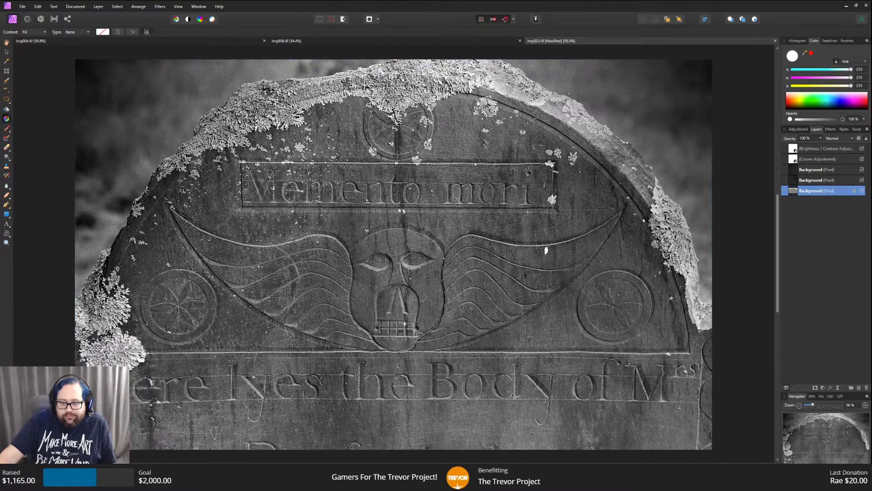
click(827, 158)
click(826, 159)
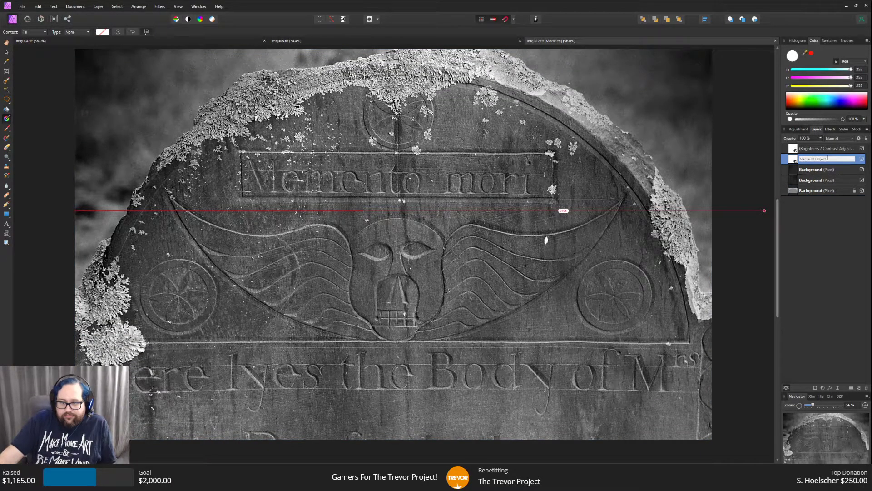
key(Escape)
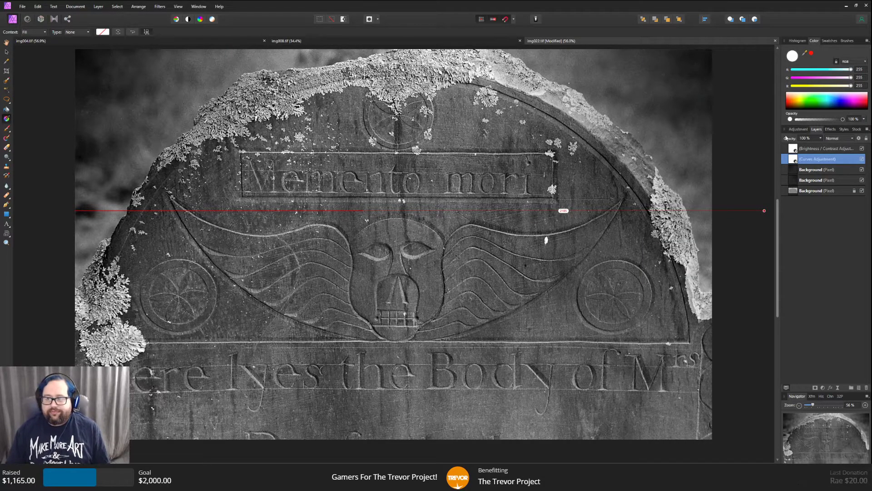
click(798, 130)
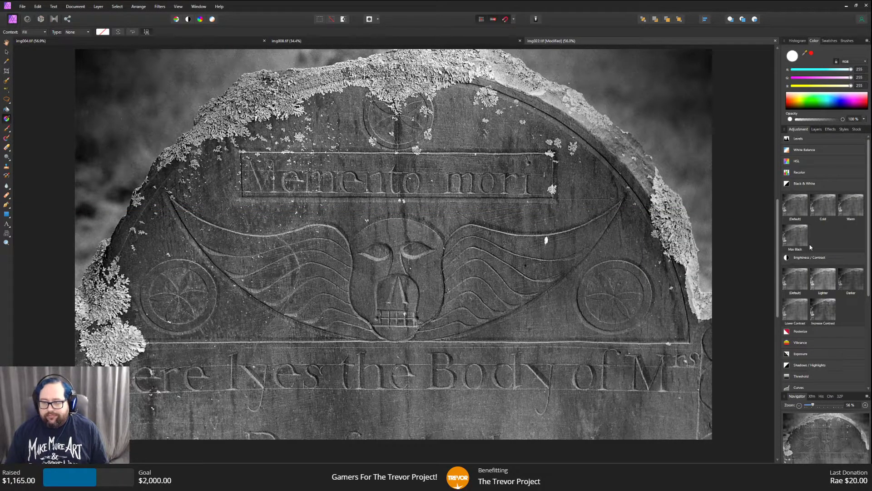
scroll(804, 249, down, 3)
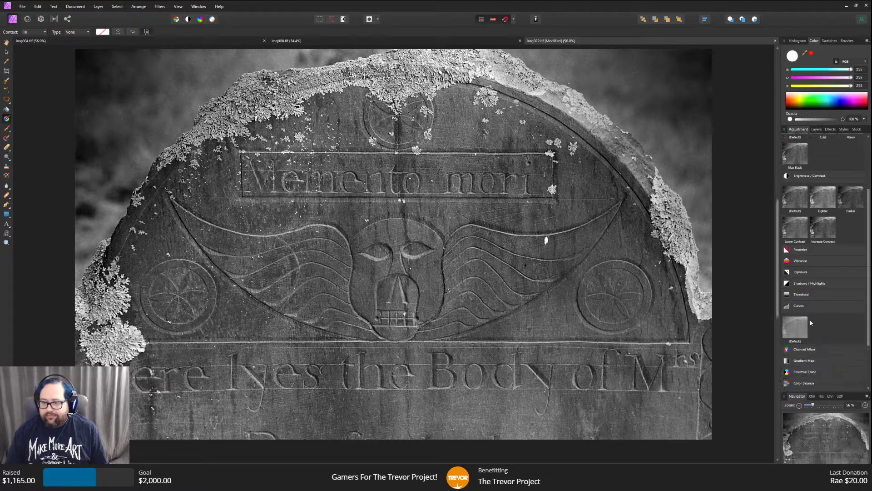
click(800, 309)
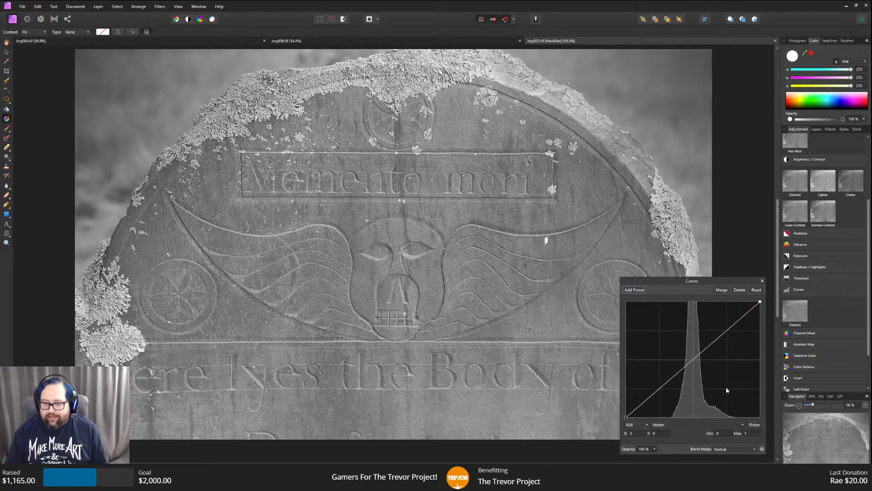
click(814, 207)
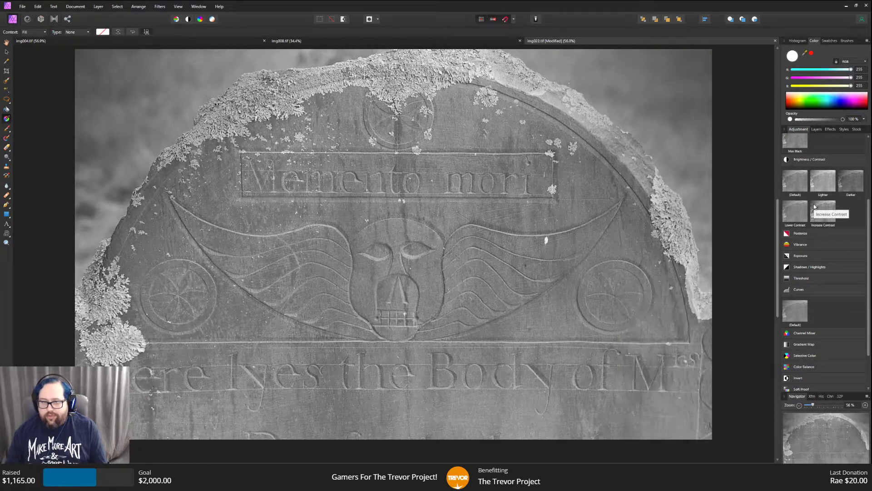
click(814, 206)
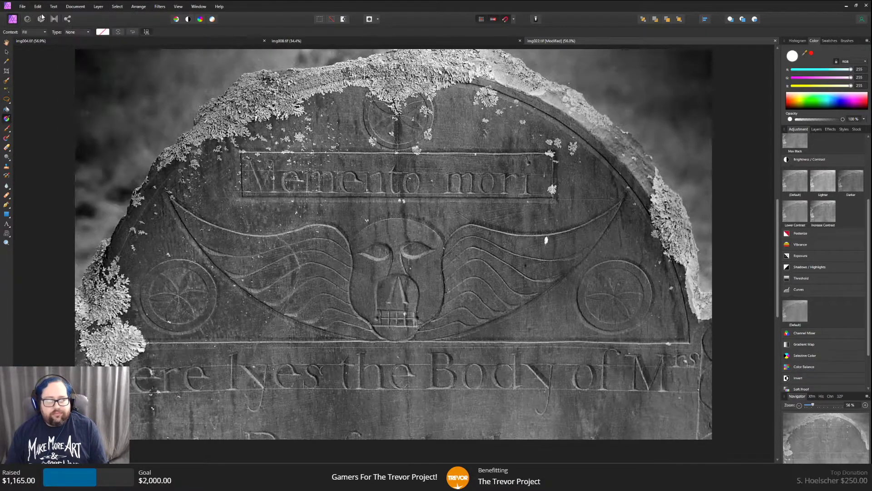
Move the lower point of the existing Curves adjustment to about X 0.247, Y 0.004.
click(817, 129)
double_click(795, 161)
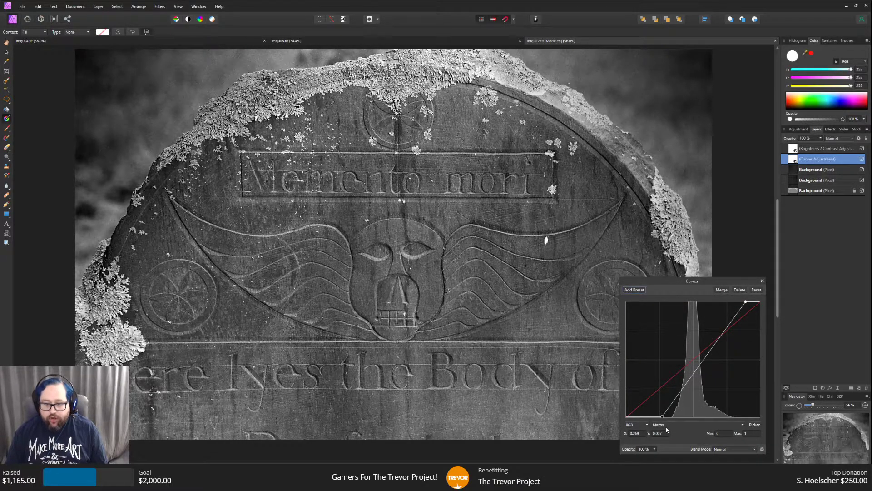
drag(661, 417, 660, 419)
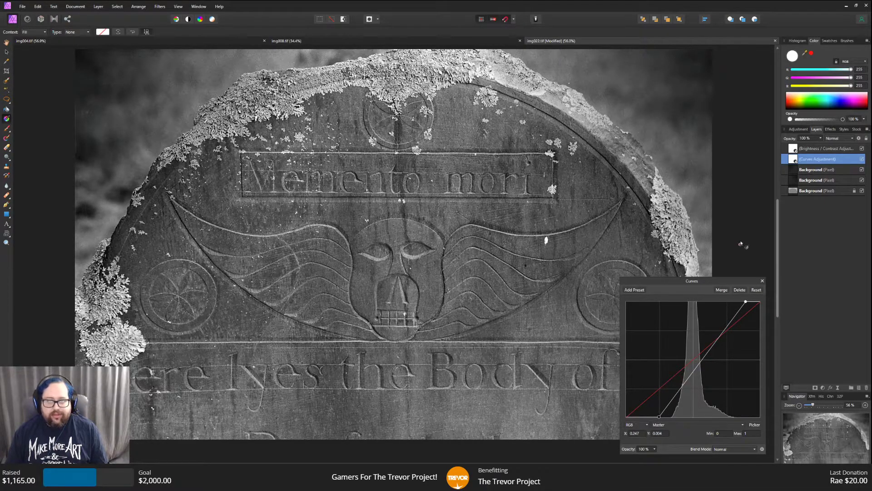
click(763, 281)
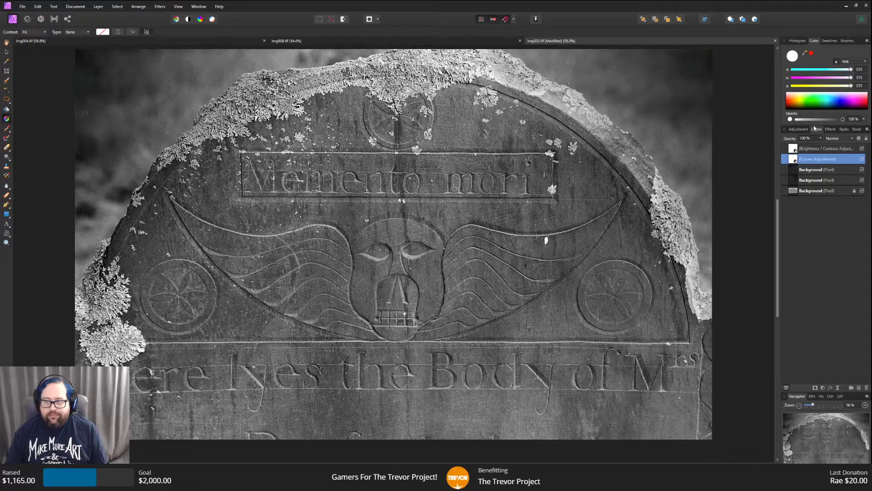
Add a default Exposure adjustment above the Curves adjustment and hide it.
click(798, 129)
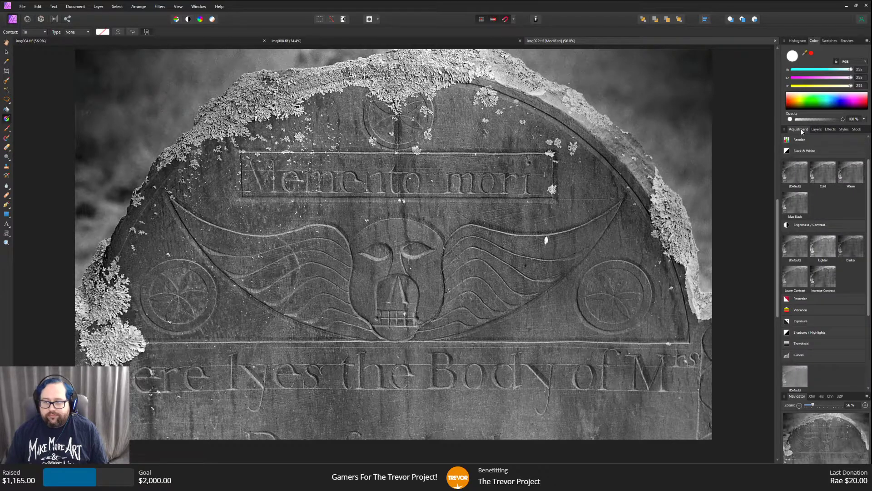
click(787, 224)
click(788, 154)
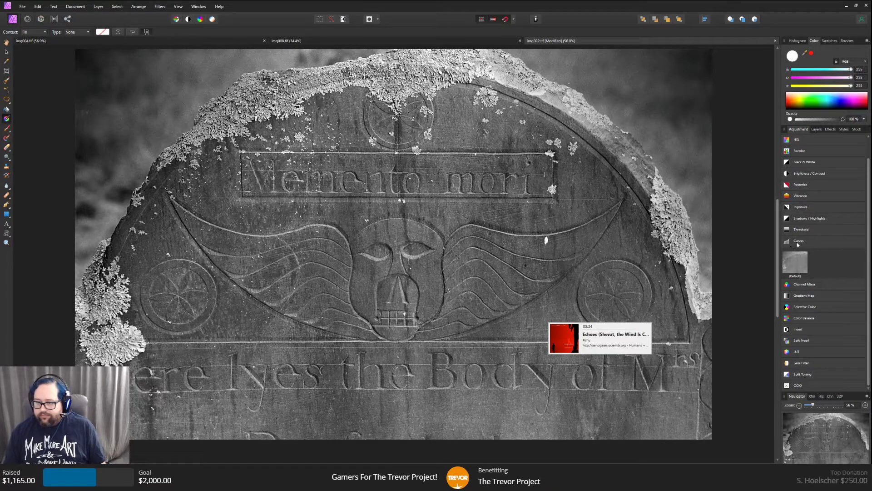
scroll(814, 279, up, 1)
scroll(816, 284, down, 1)
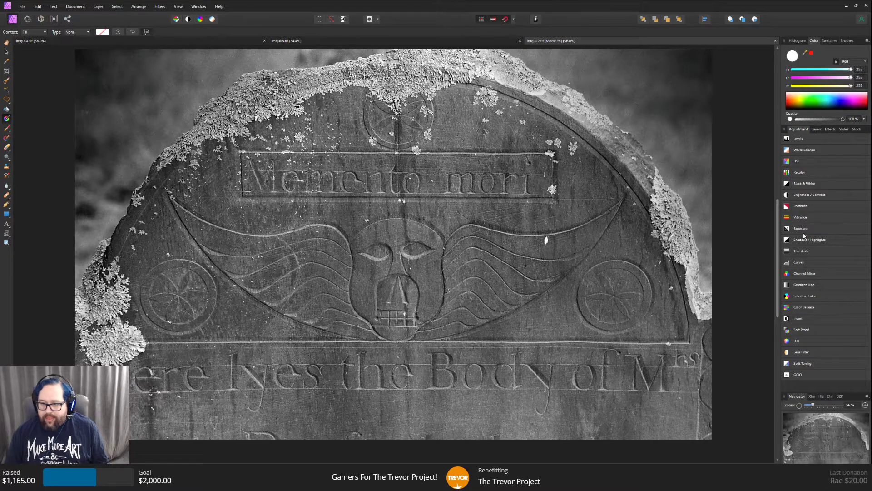
mouse_move(803, 229)
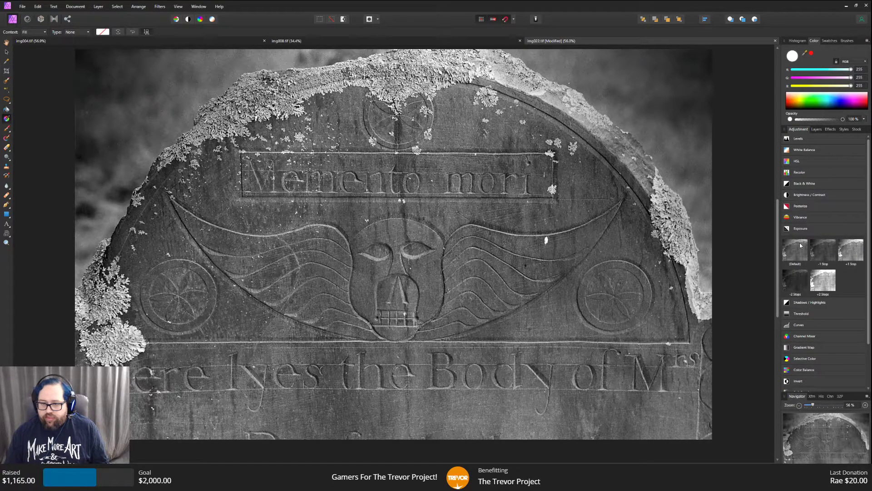
click(800, 244)
mouse_move(682, 436)
mouse_down()
mouse_move(691, 437)
mouse_move(682, 437)
mouse_up()
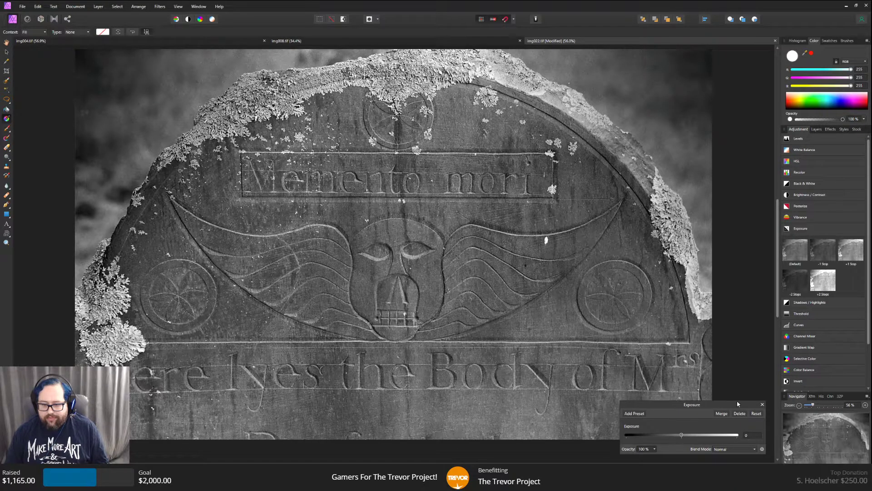
click(762, 404)
click(813, 129)
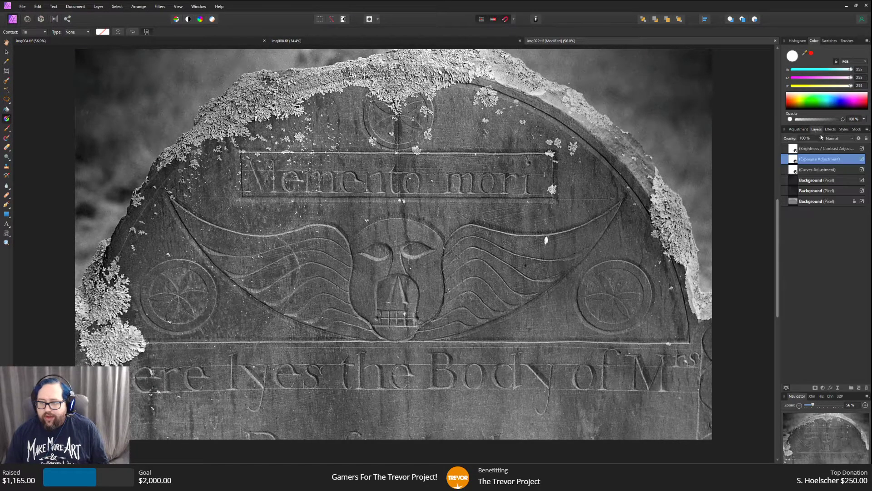
click(863, 159)
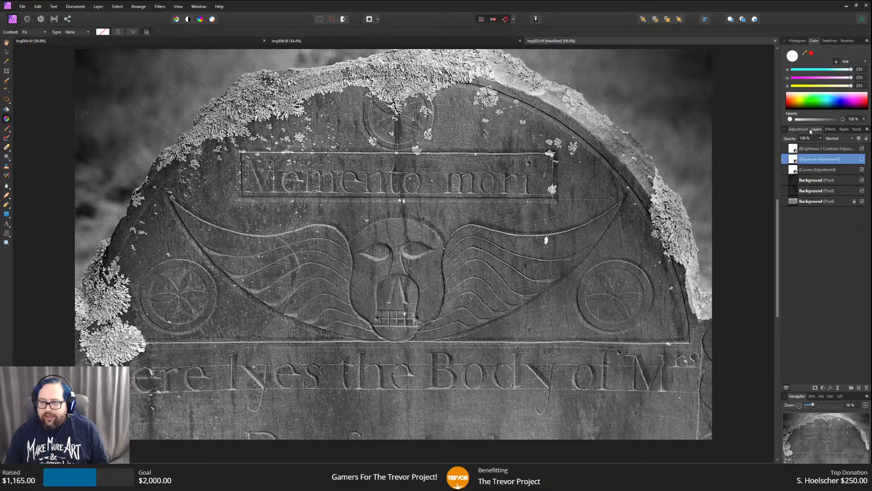
Add a default Shadows / Highlights adjustment above the Exposure adjustment and raise its Shadows to 45%.
click(799, 130)
scroll(804, 214, down, 1)
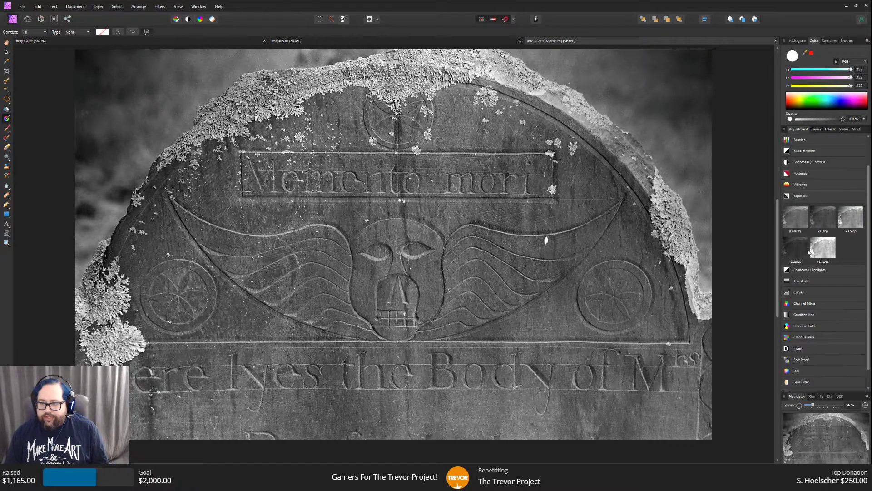
scroll(814, 331, up, 1)
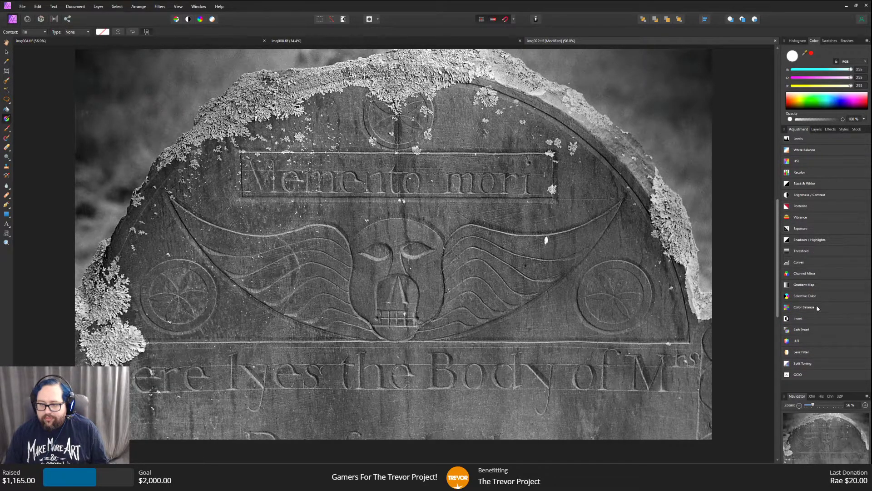
click(807, 239)
click(795, 262)
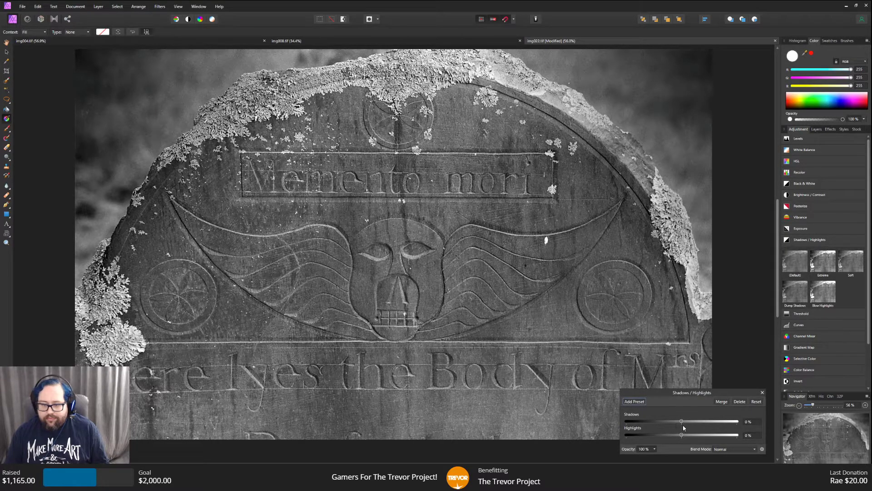
mouse_move(681, 421)
mouse_down()
mouse_move(732, 421)
mouse_move(698, 420)
mouse_move(697, 434)
mouse_move(718, 435)
mouse_move(674, 435)
mouse_move(691, 435)
mouse_move(683, 436)
mouse_up()
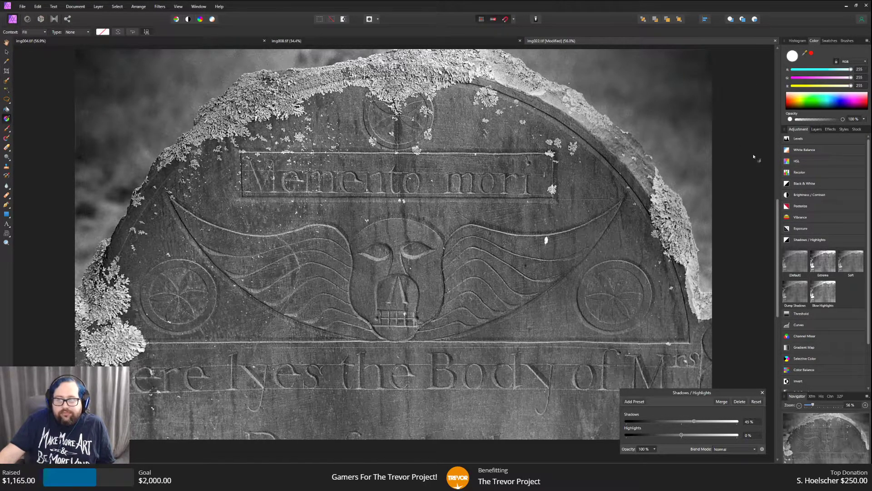
click(816, 129)
click(763, 393)
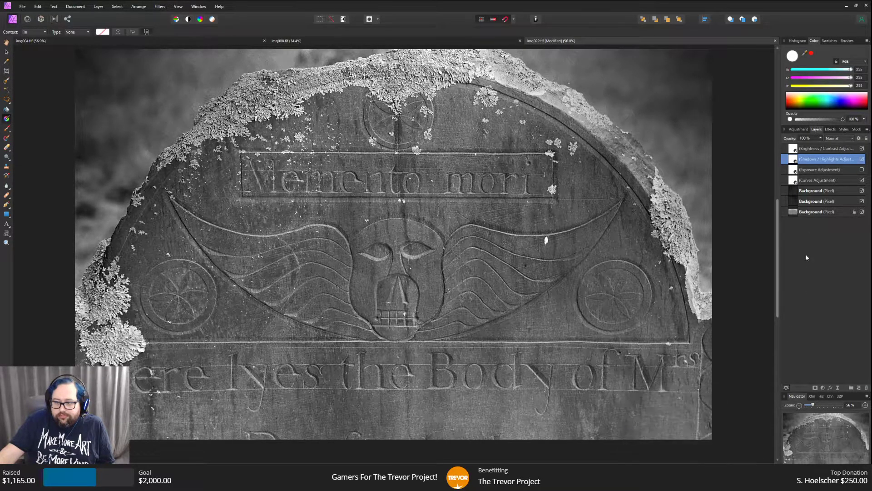
Duplicate the locked Background layer, placing the copy directly above it.
click(818, 213)
right_click(817, 216)
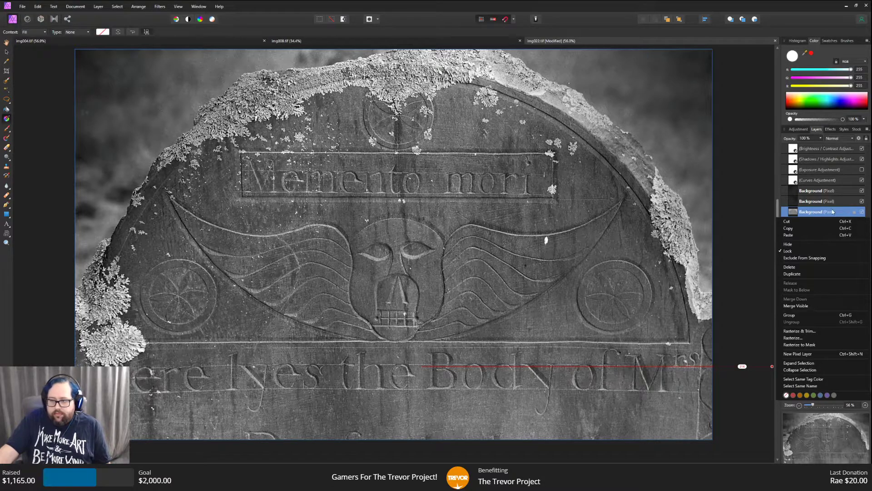
click(802, 273)
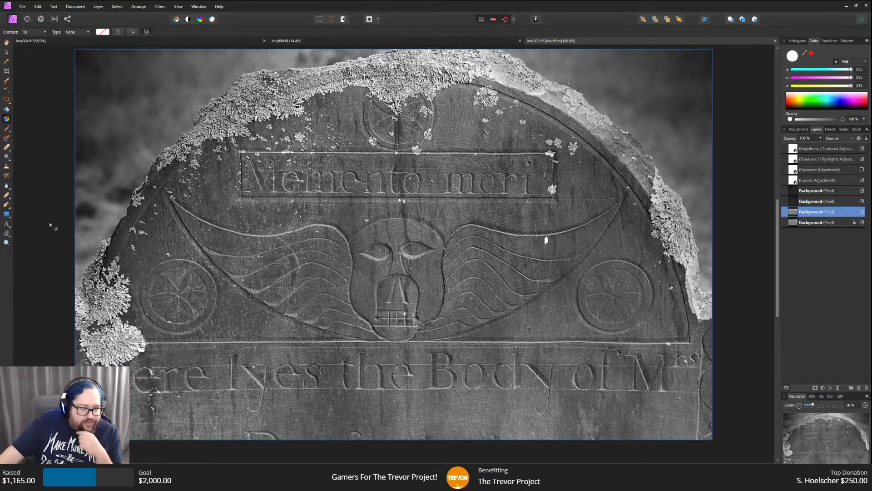
Examine the lichen-covered upper-left edge of the gravestone at 100% magnification.
scroll(50, 225, up, 2)
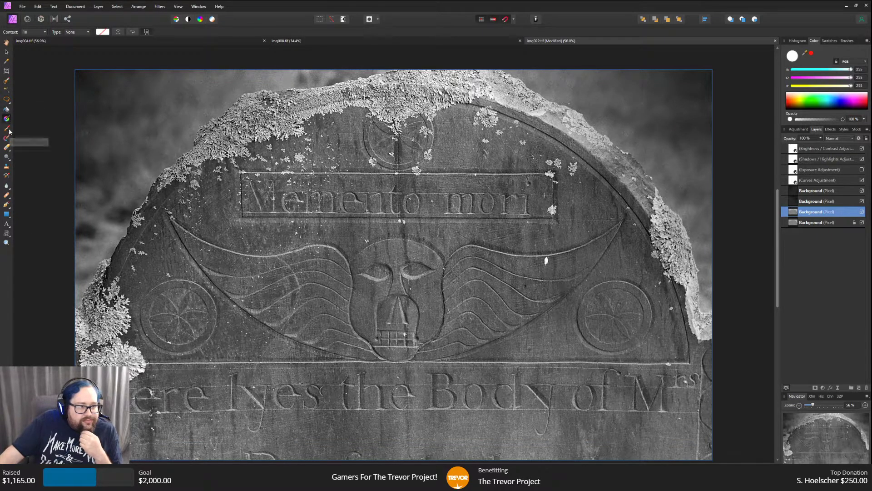
click(6, 166)
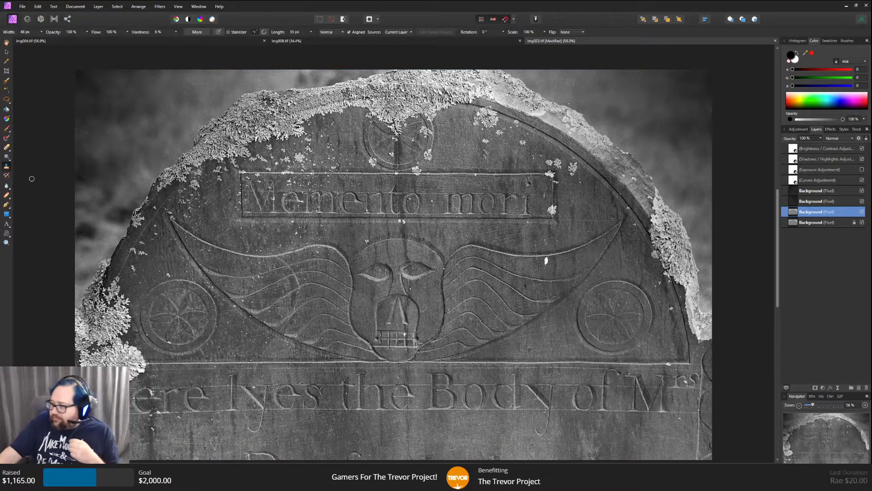
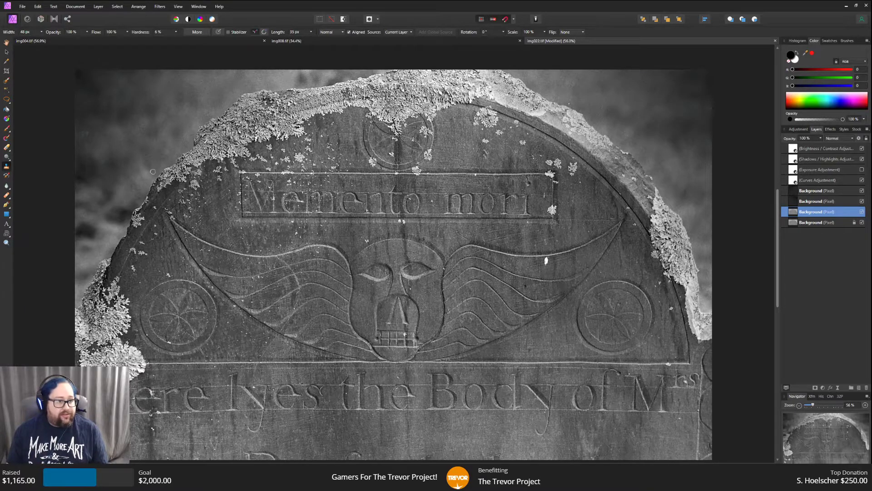
click(10, 245)
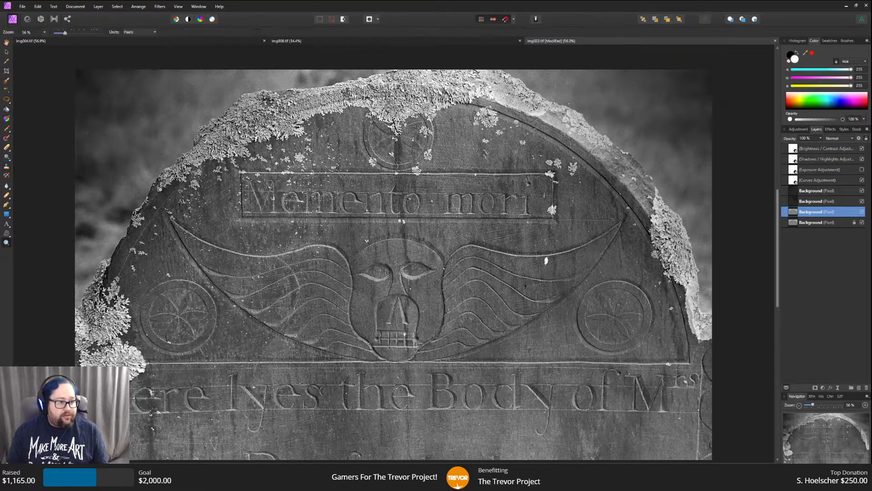
click(163, 194)
click(162, 194)
scroll(163, 194, up, 4)
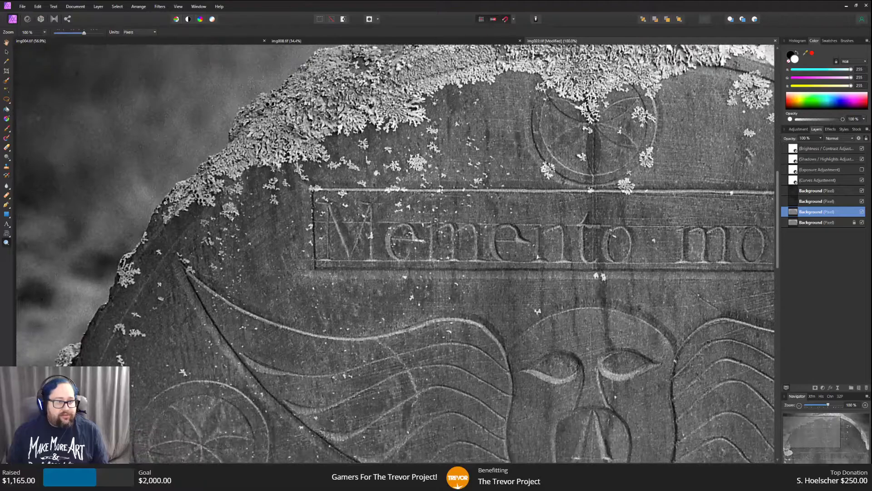
Save the document as an Affinity file named 022 in the Vacation May 2021 folder.
click(23, 7)
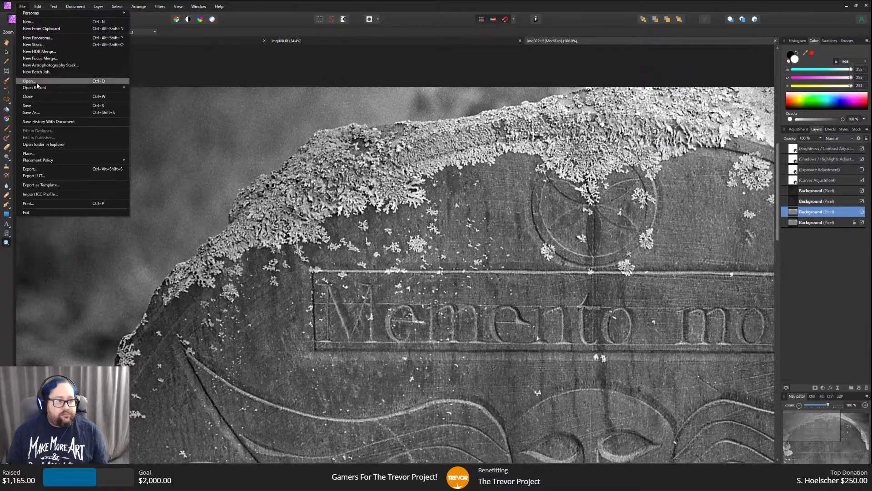
click(41, 113)
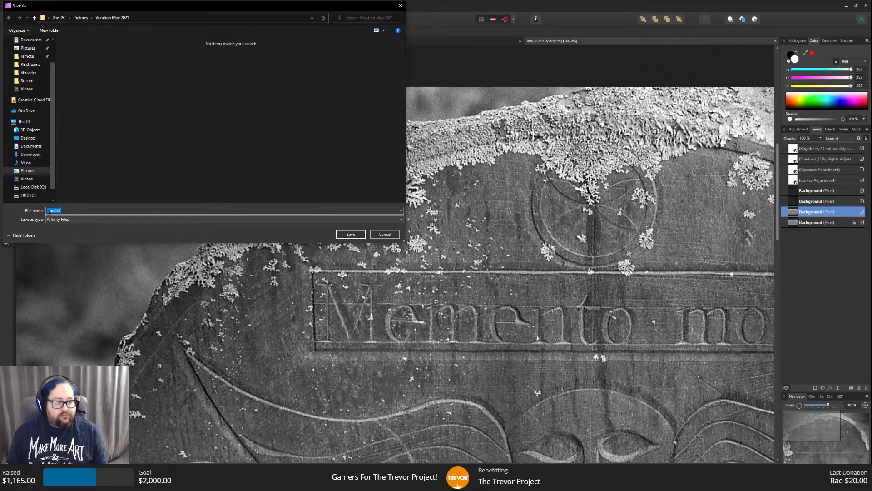
drag(56, 210, 15, 211)
key(BackSpace)
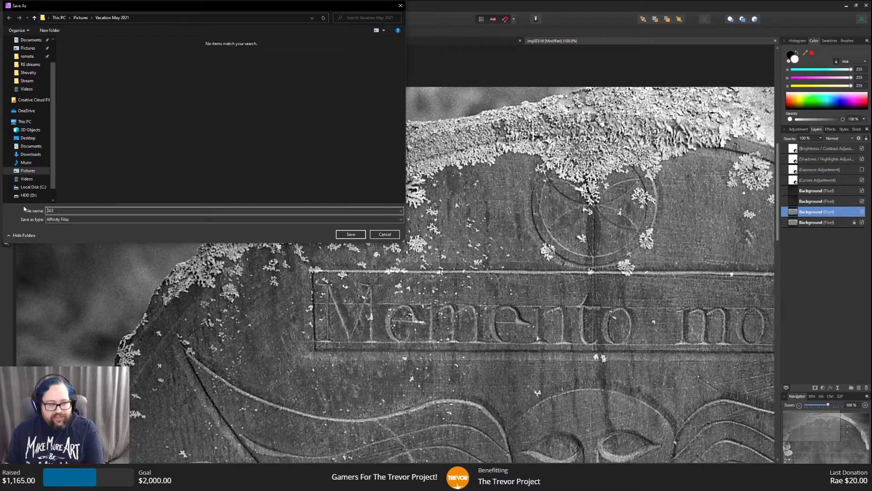
key(Return)
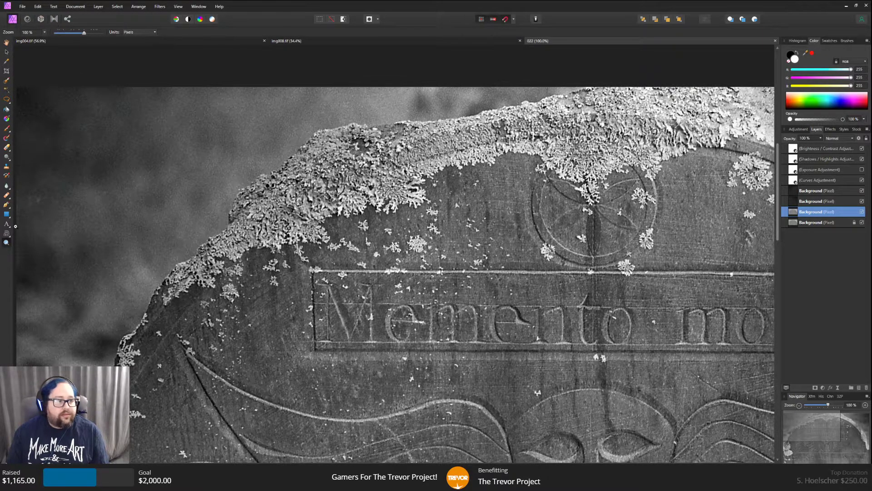
Set up the Clone Brush with a 314 px width and sample the blurred background near the photo's upper-left corner.
drag(84, 33, 70, 33)
scroll(72, 109, down, 3)
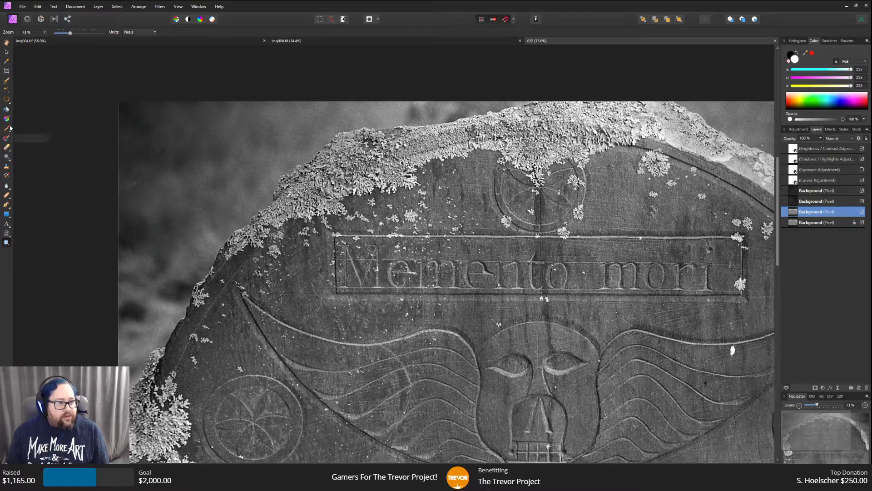
click(6, 166)
click(42, 31)
click(56, 40)
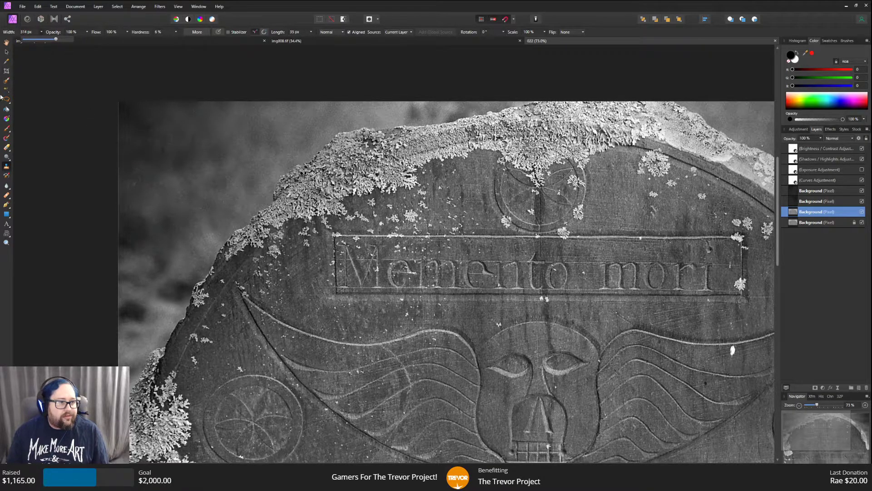
click(70, 94)
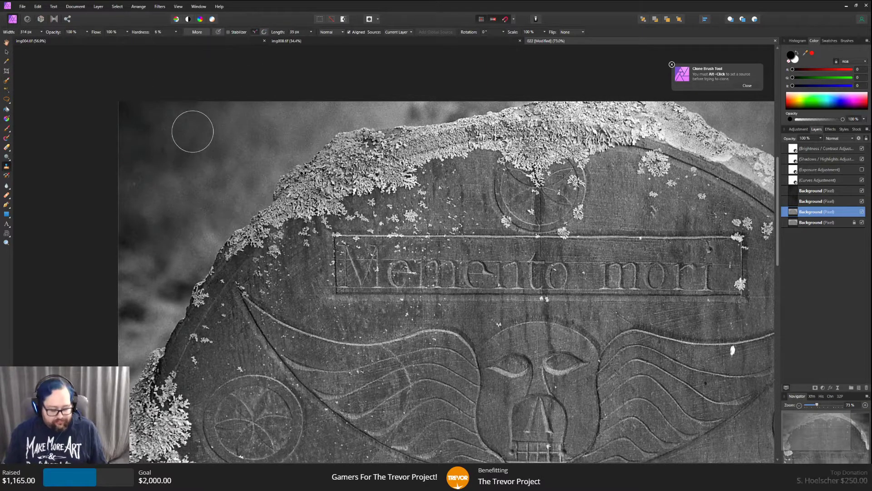
alt+click(187, 127)
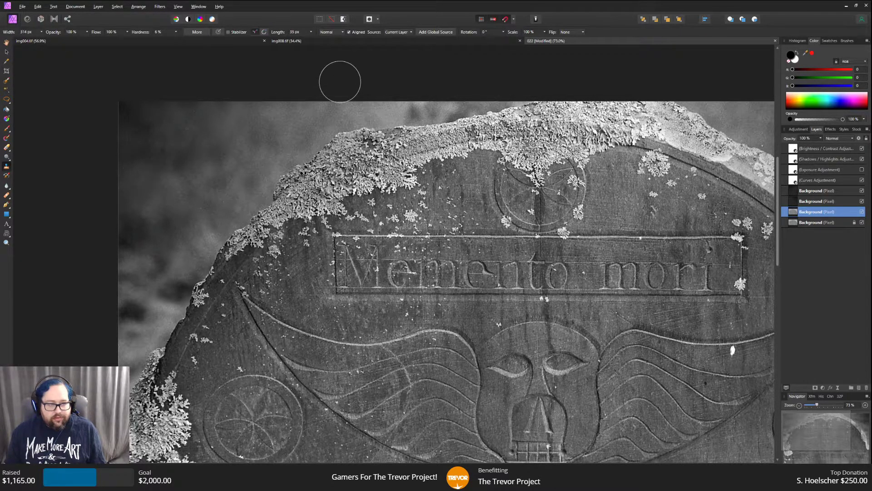
Set the Clone Brush width to 66 px.
drag(369, 463, 497, 454)
click(41, 32)
drag(27, 39, 32, 41)
click(762, 115)
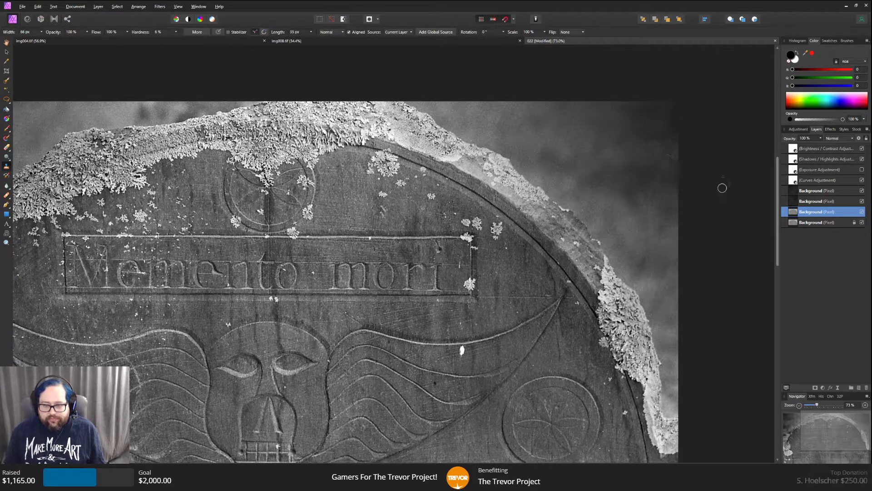
Examine the gravestone's arched edge, Memento mori panel, winged skull and lower inscription at 73% zoom for areas needing retouching.
scroll(720, 208, down, 1)
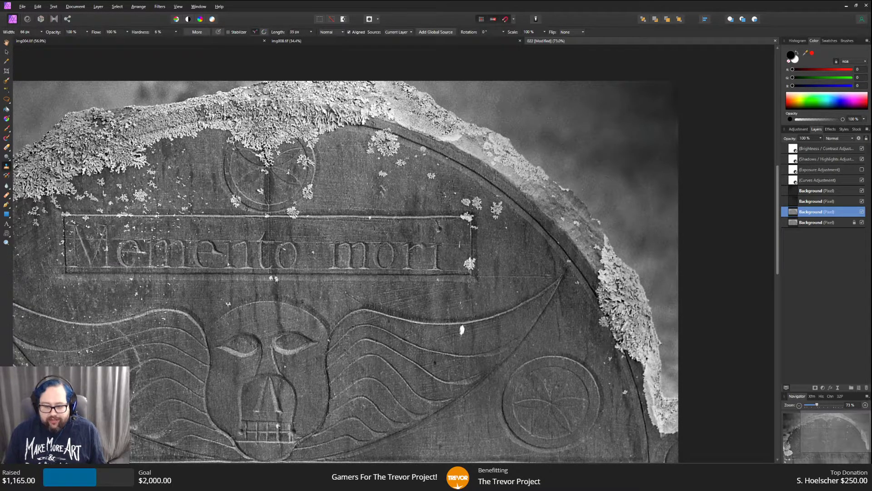
scroll(394, 272, left, 5)
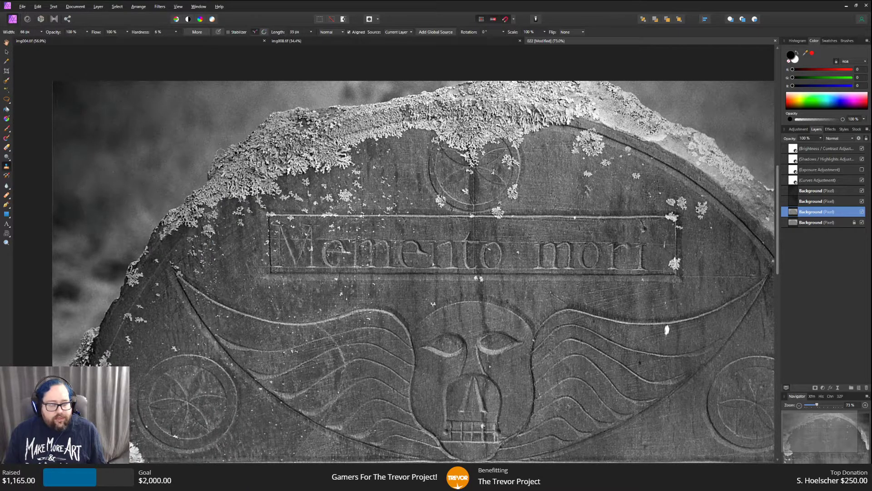
scroll(450, 260, down, 5)
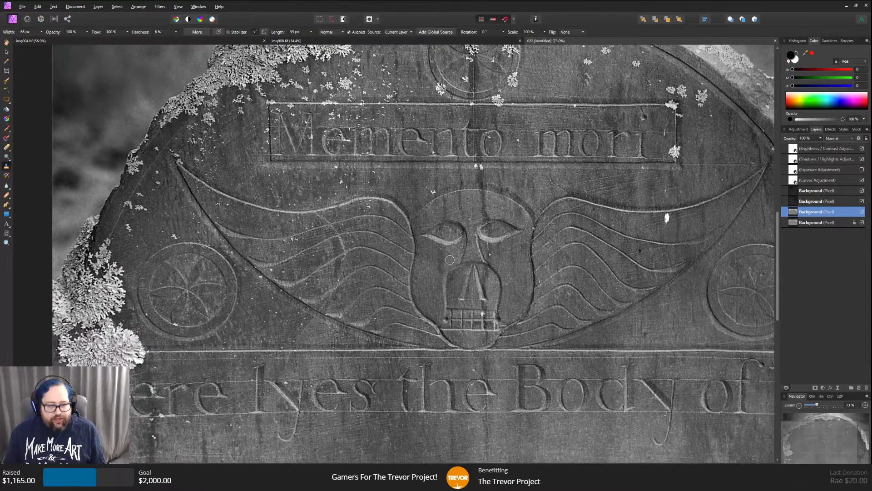
scroll(438, 440, down, 3)
scroll(441, 448, right, 7)
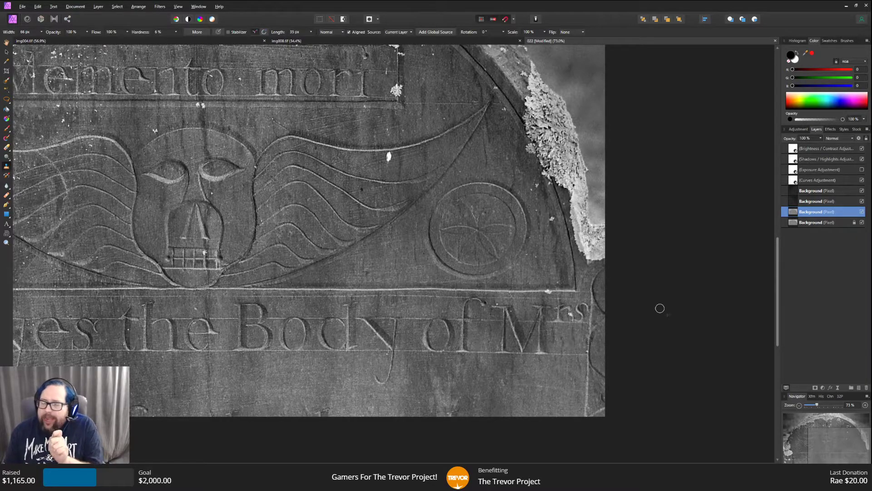
scroll(659, 305, up, 5)
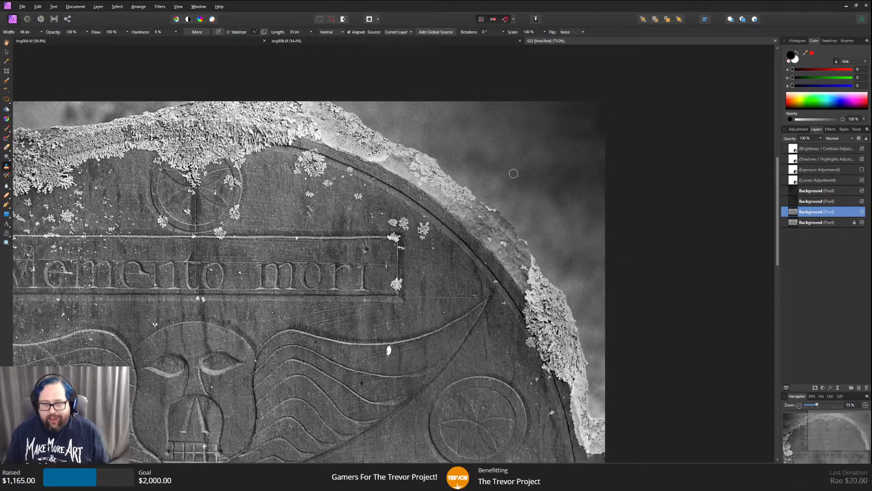
scroll(342, 453, left, 8)
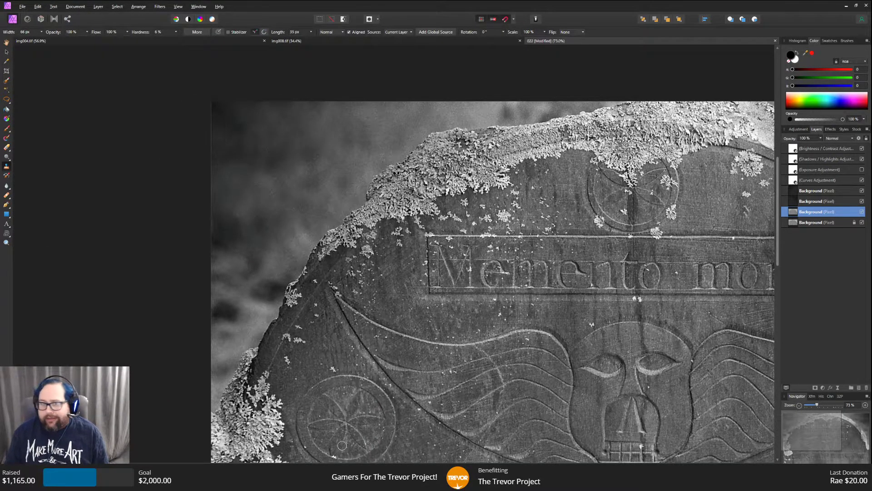
scroll(272, 316, down, 1)
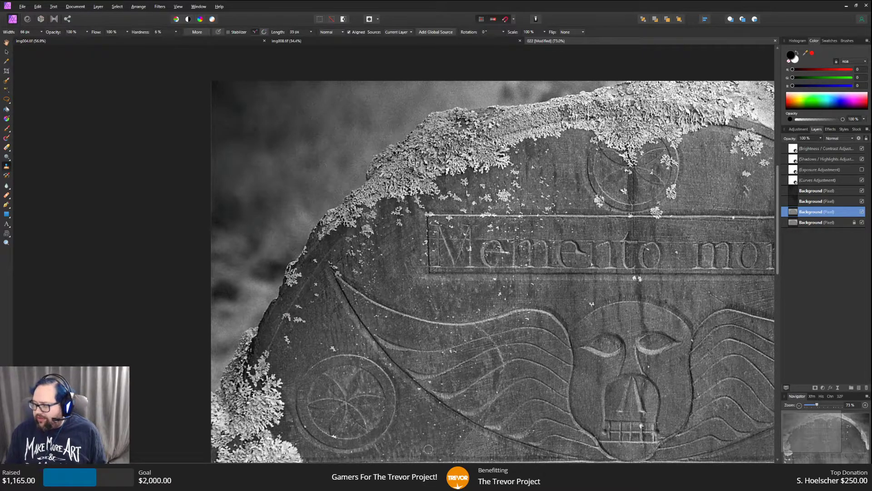
drag(395, 461, 453, 461)
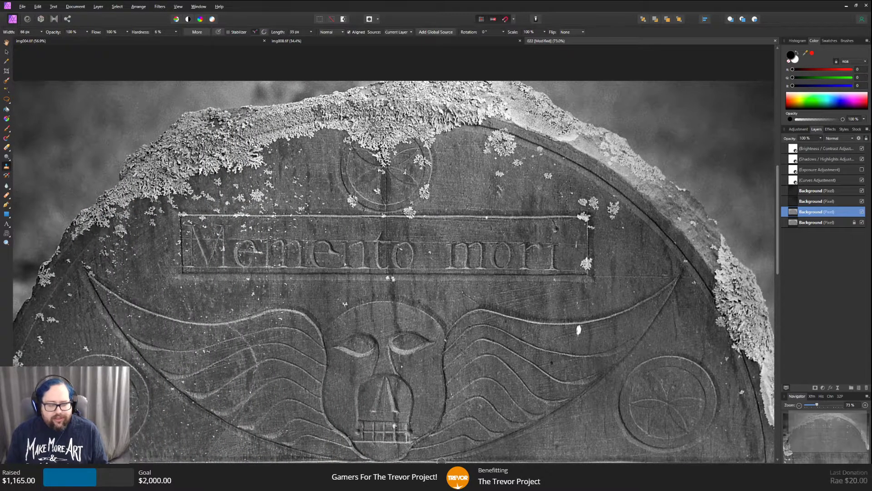
scroll(435, 409, down, 1)
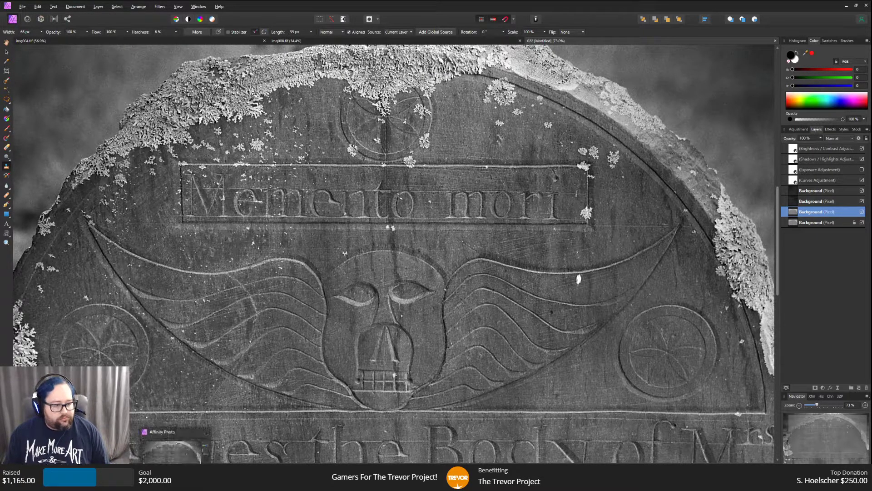
scroll(353, 328, up, 2)
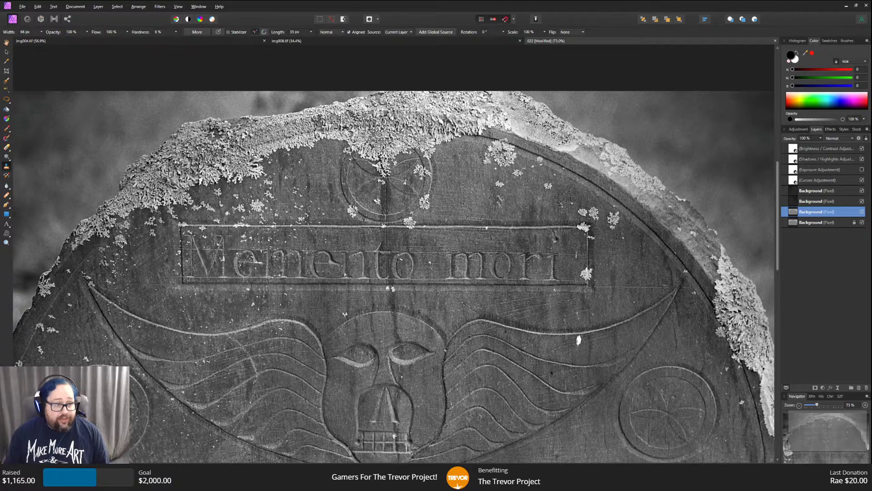
scroll(273, 458, left, 1)
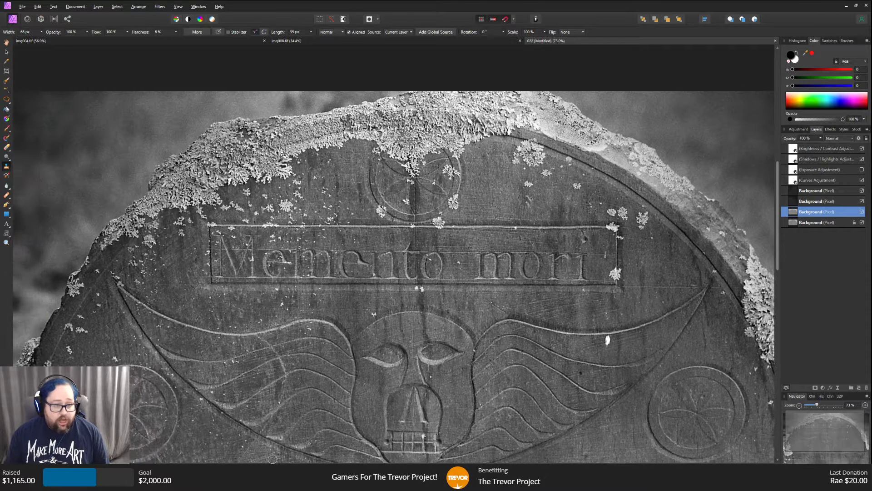
Check the whole gravestone at 44% zoom and inspect the right wing, rosette and chipped right edge at 85%.
click(6, 240)
drag(70, 33, 60, 34)
scroll(71, 112, down, 1)
scroll(71, 111, down, 1)
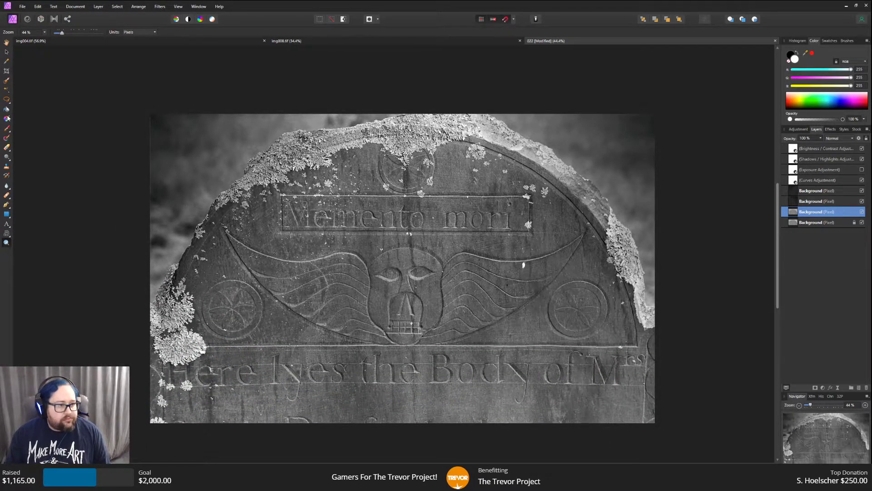
click(6, 167)
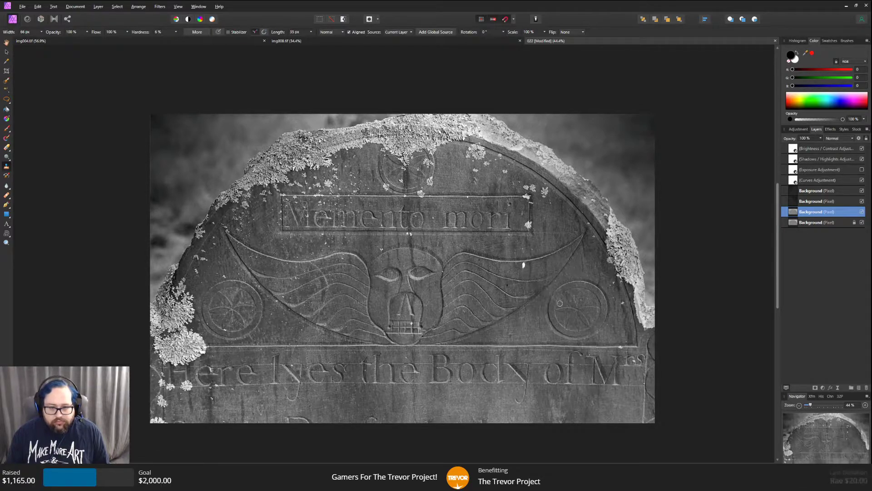
click(6, 242)
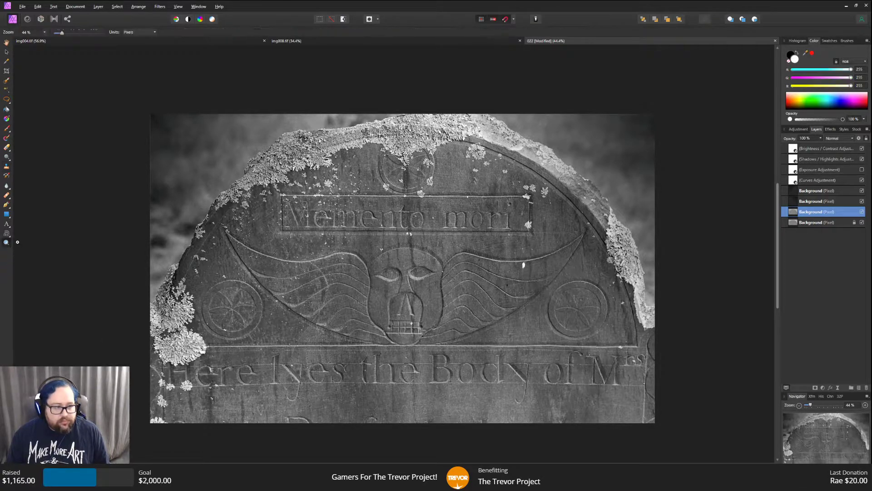
drag(62, 33, 77, 32)
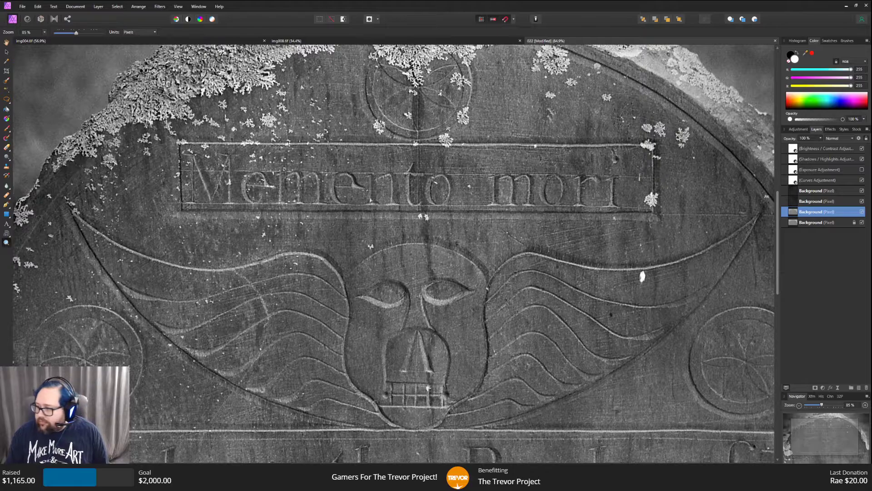
scroll(393, 254, right, 4)
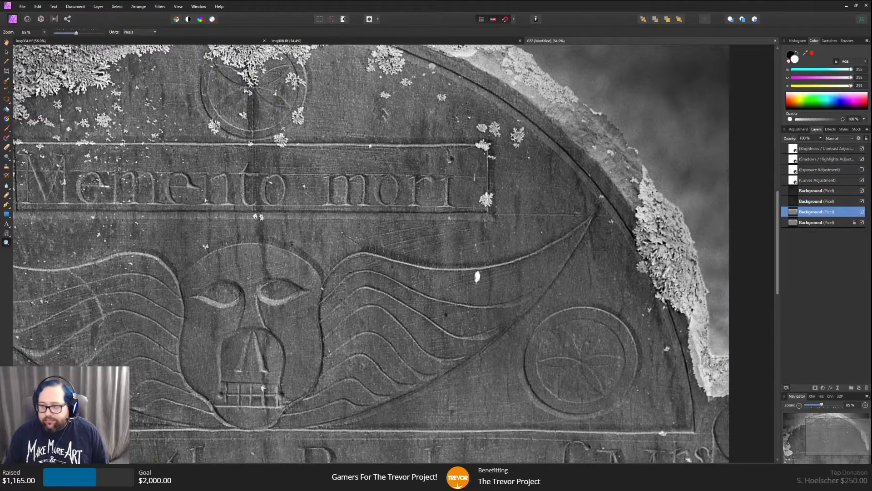
scroll(393, 254, right, 1)
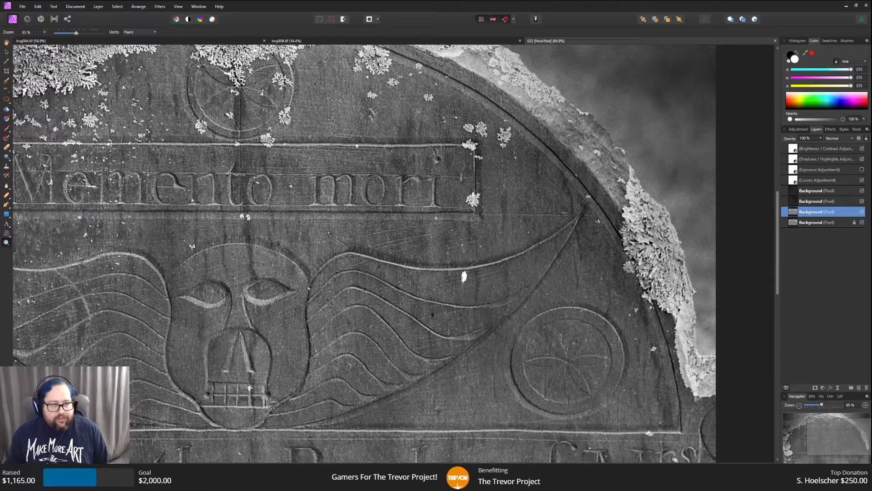
Inspect the arch, left lichen patches, lower inscription and skull at 85% zoom with the Clone Brush ready.
click(6, 165)
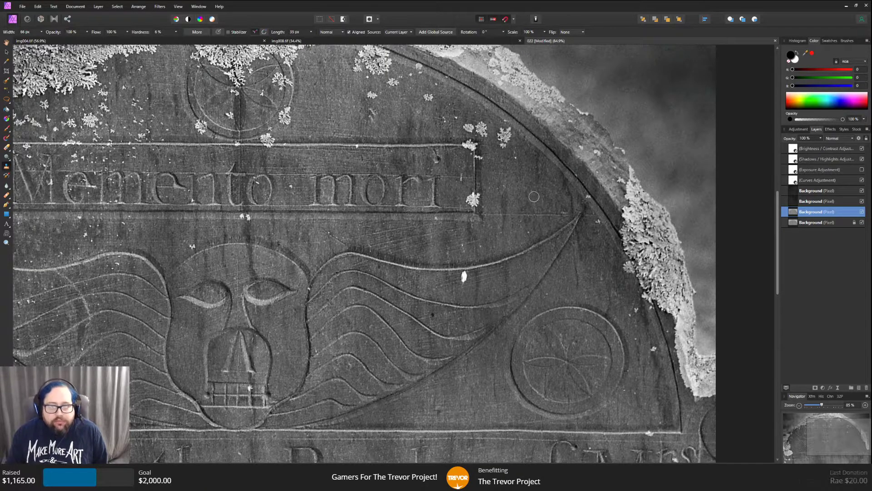
scroll(508, 221, up, 3)
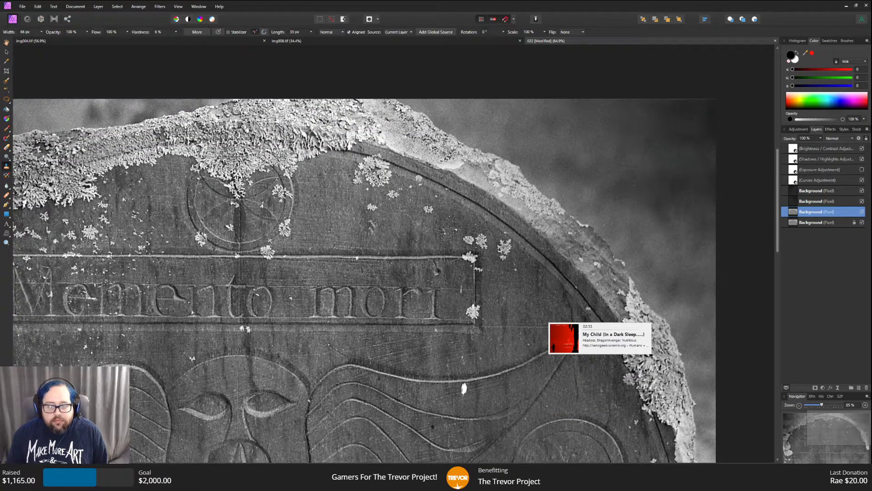
scroll(509, 220, left, 6)
scroll(296, 399, left, 2)
scroll(296, 398, down, 5)
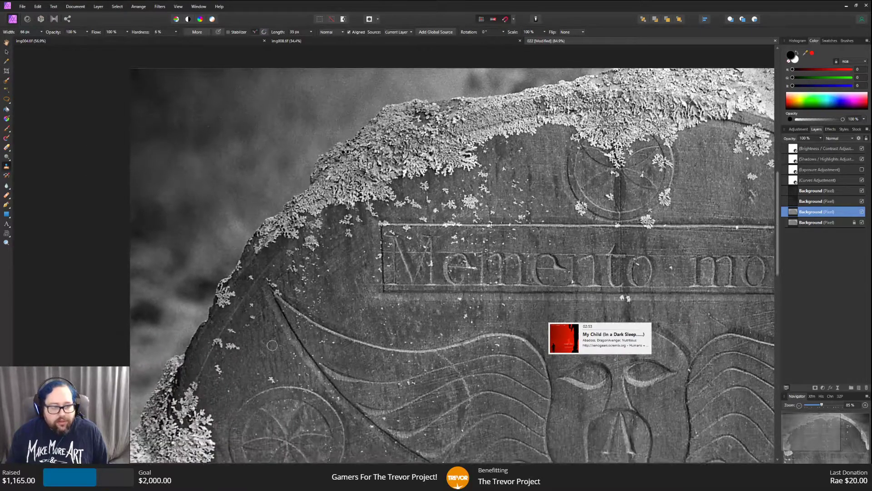
scroll(295, 398, down, 3)
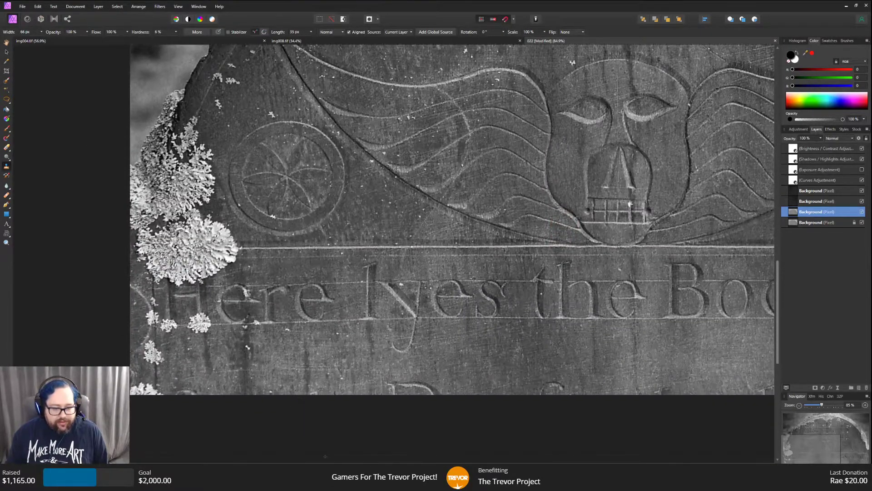
scroll(325, 456, right, 7)
scroll(503, 463, right, 2)
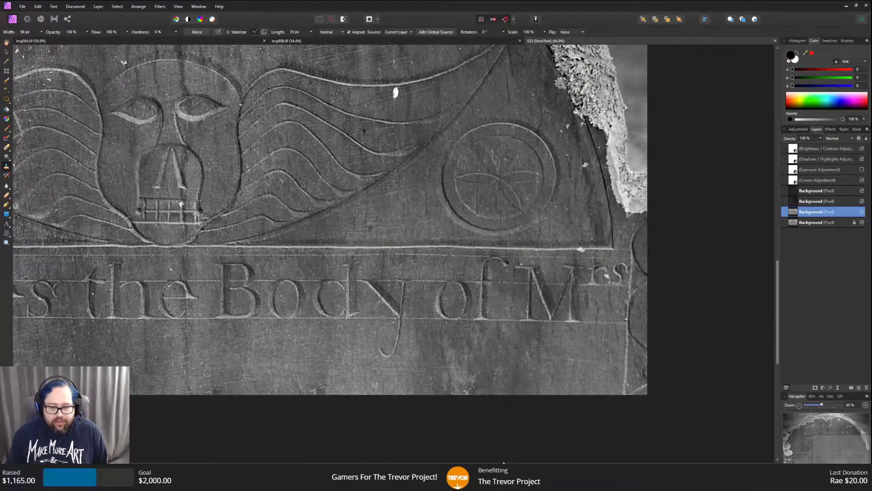
scroll(405, 446, left, 5)
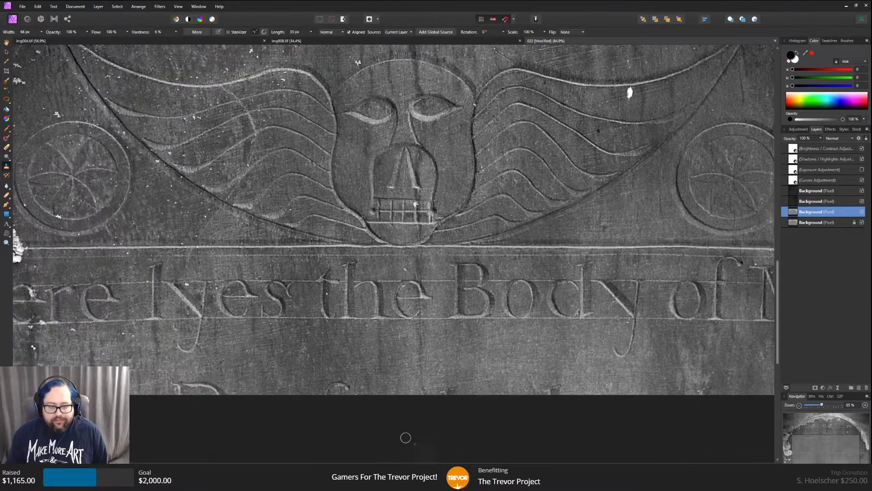
scroll(362, 307, up, 2)
scroll(362, 307, up, 6)
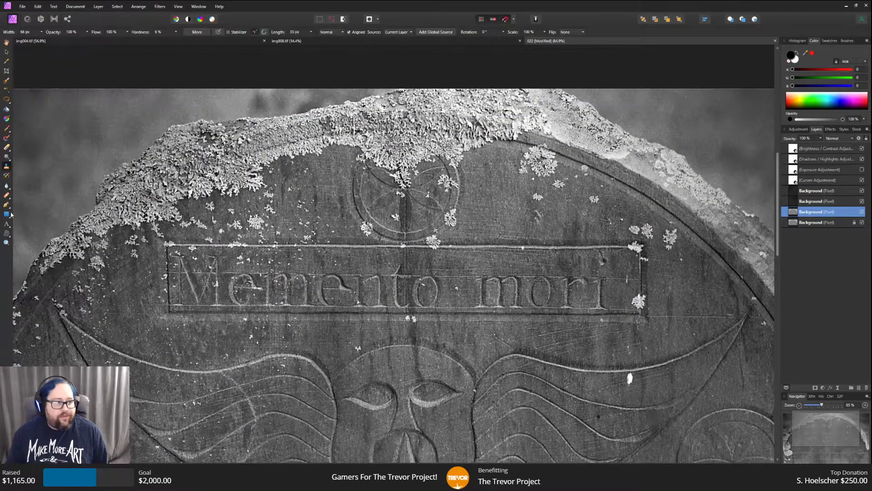
Save the current edits to the existing 022 Affinity file.
click(7, 243)
drag(73, 32, 61, 33)
scroll(55, 89, down, 1)
click(22, 7)
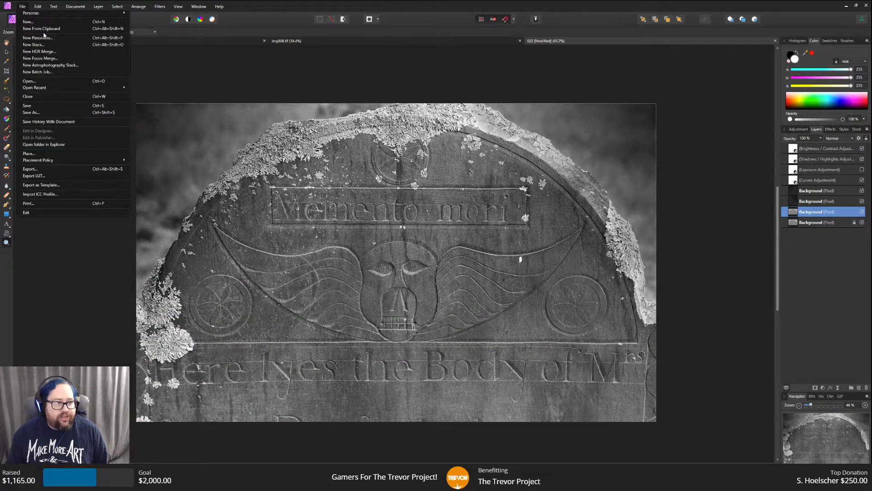
click(45, 104)
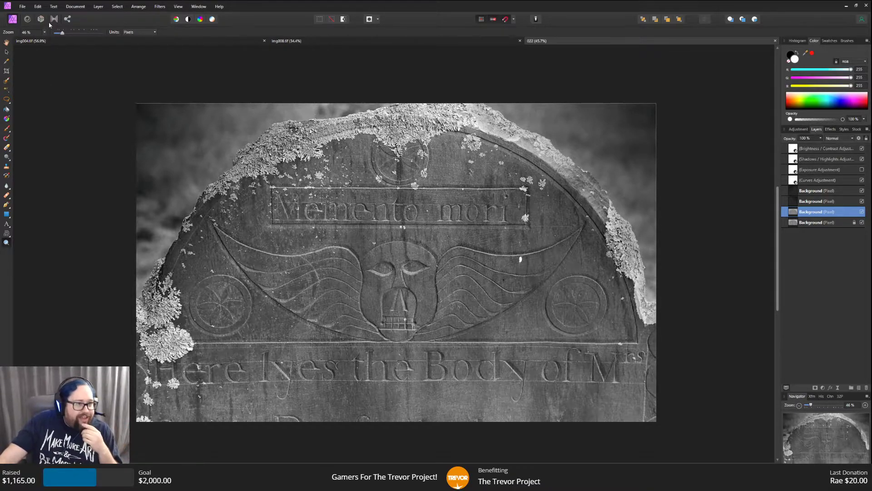
Close the 022 document and duplicate the Background layer of the img008.tif hall photo.
click(24, 9)
click(23, 9)
click(776, 41)
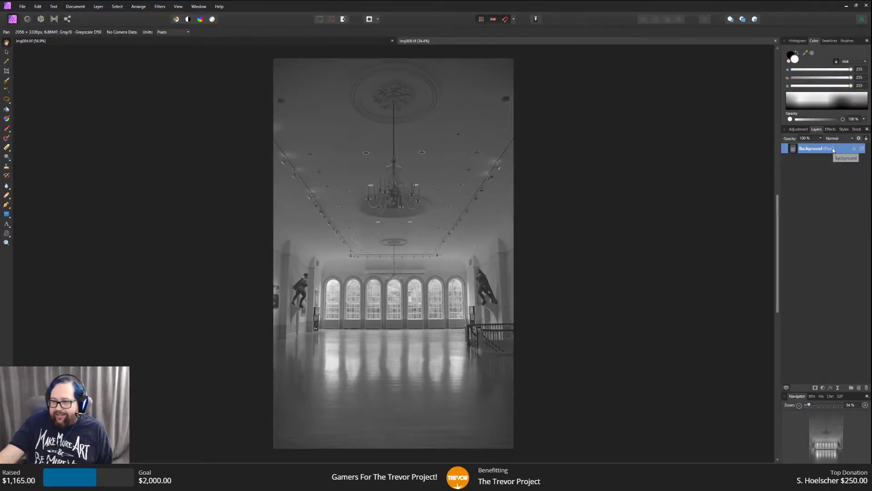
right_click(838, 149)
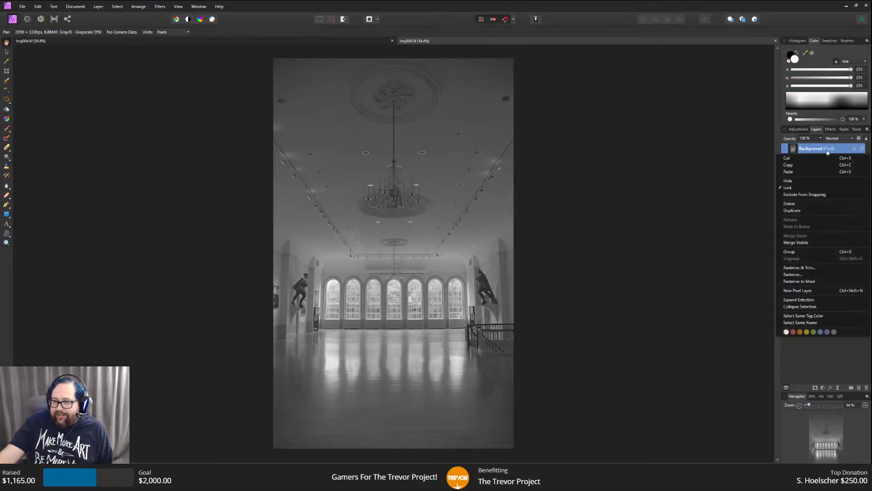
click(798, 212)
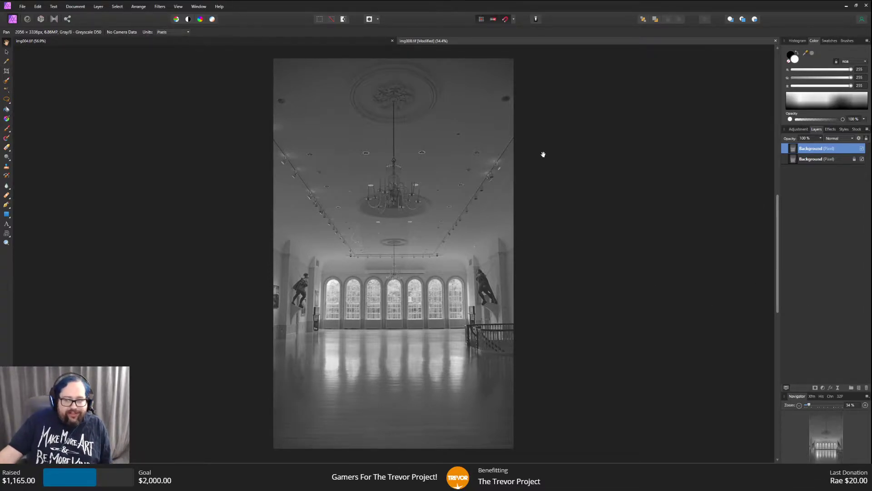
Convert the greyscale hall photo to RGB/8 format with the Adobe RGB (1998) profile.
click(799, 130)
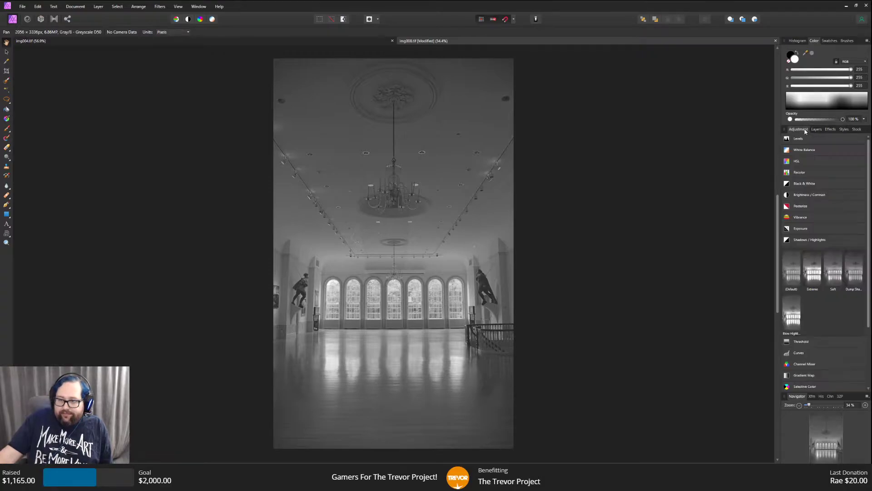
click(68, 6)
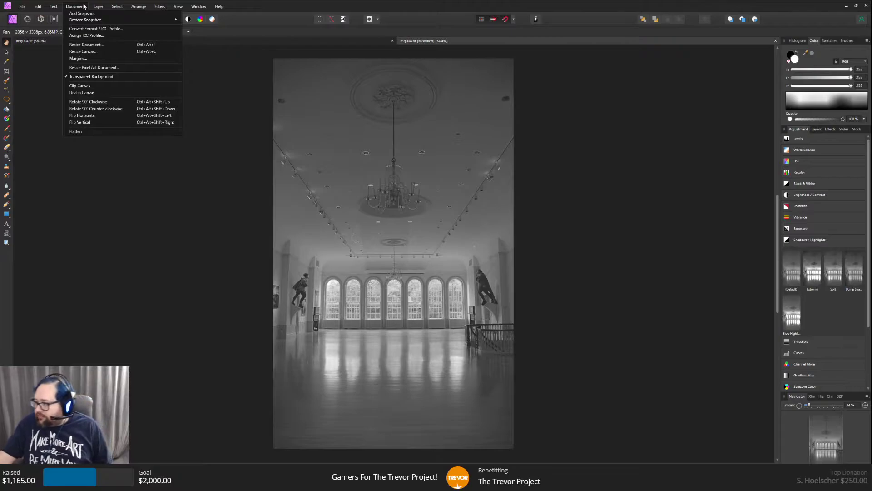
click(91, 28)
click(427, 187)
click(397, 196)
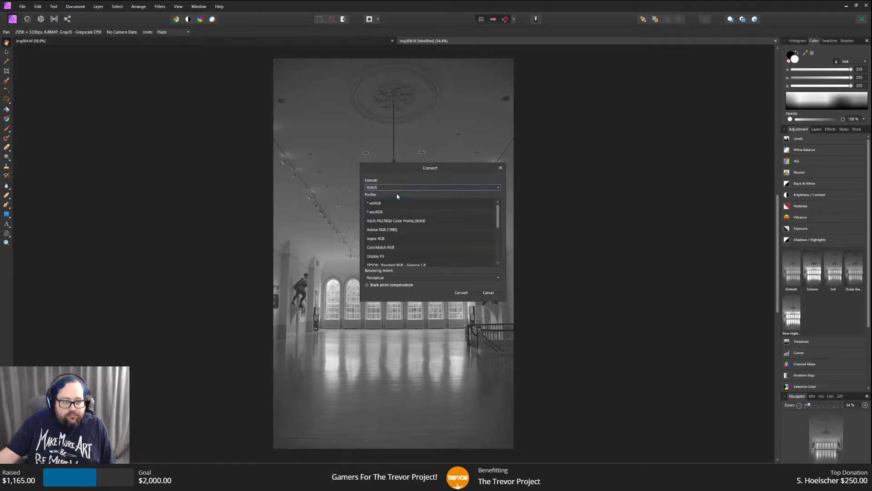
click(381, 229)
click(461, 292)
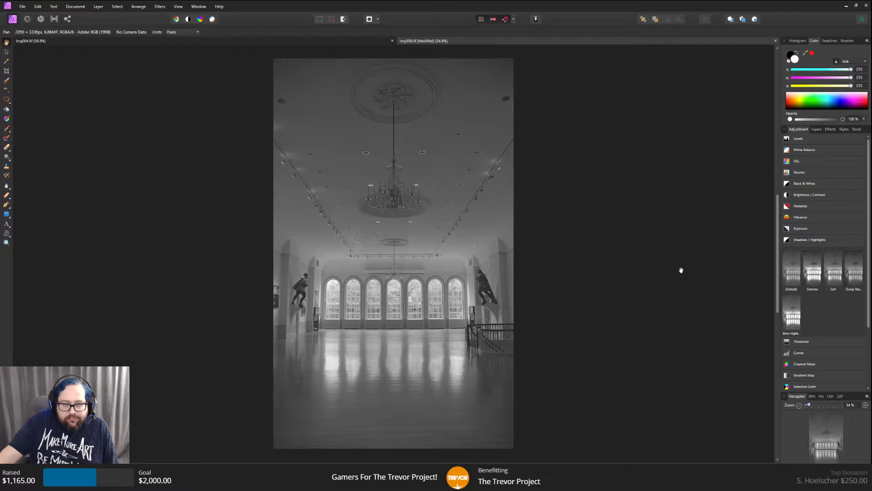
scroll(680, 272, down, 2)
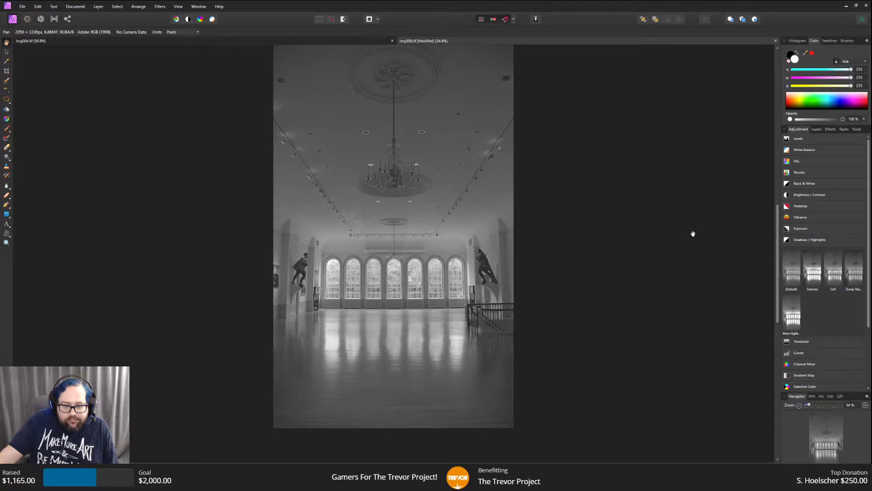
drag(679, 232, 670, 269)
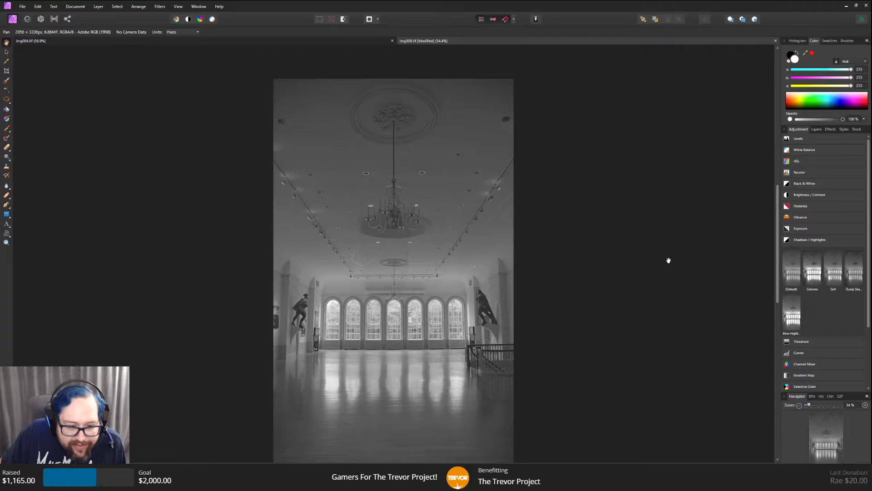
scroll(668, 259, down, 1)
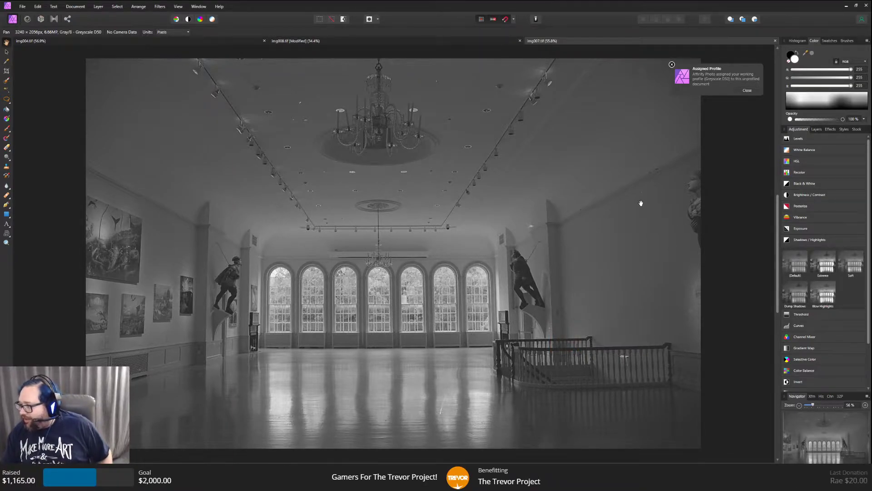
Return to img008.tif and add a Curves adjustment with the black point at X 0.127 and the white point at X 0.91.
click(308, 41)
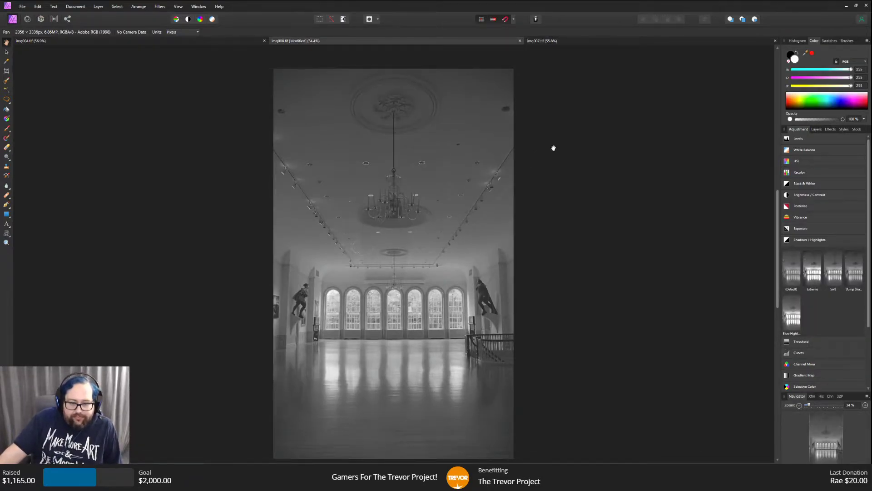
click(817, 130)
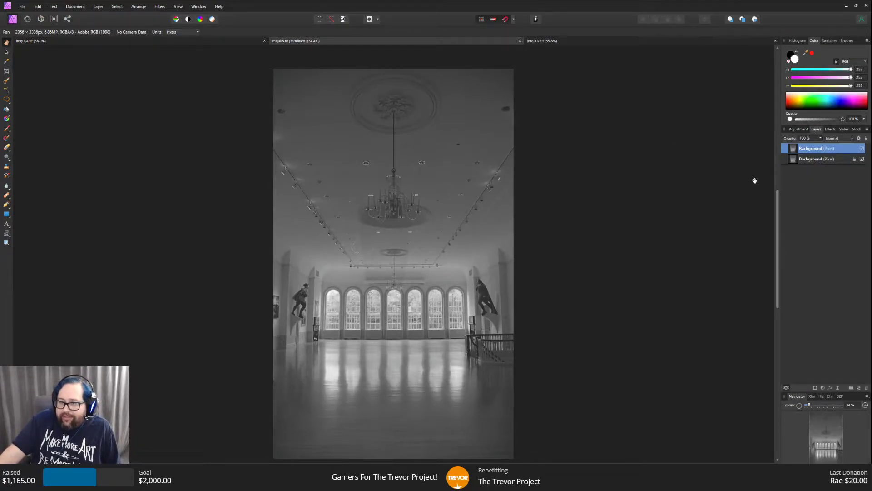
click(798, 129)
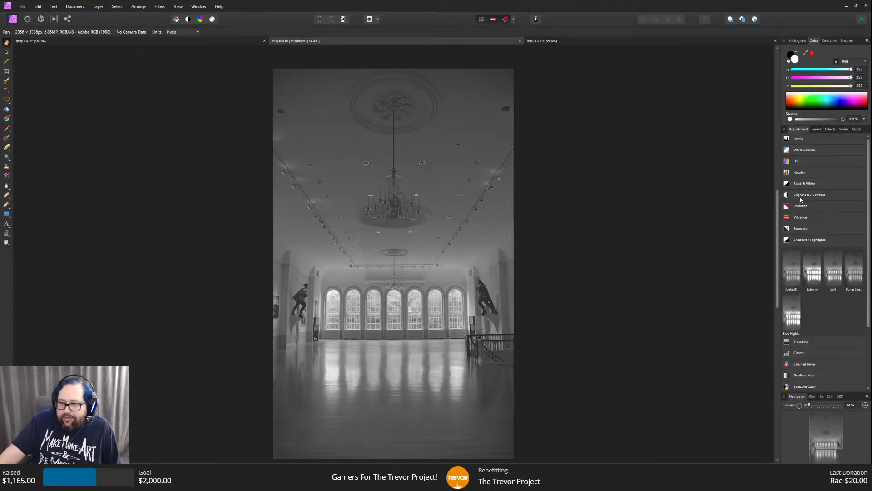
click(803, 353)
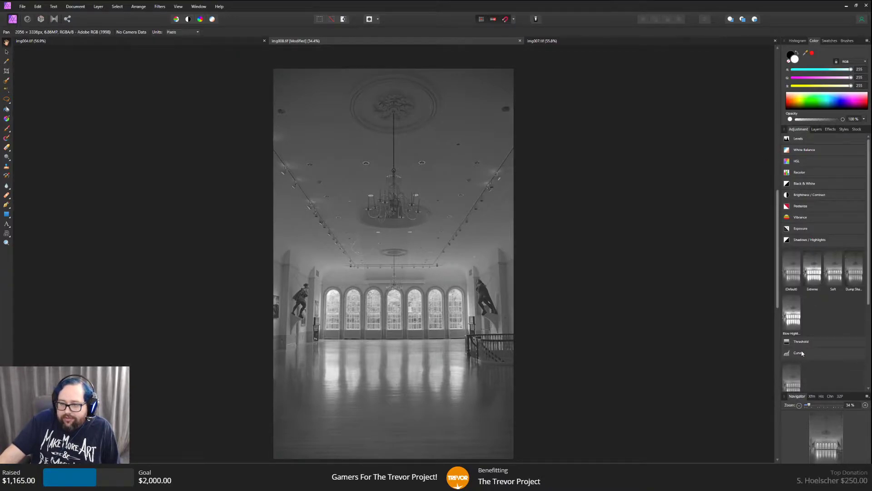
click(792, 380)
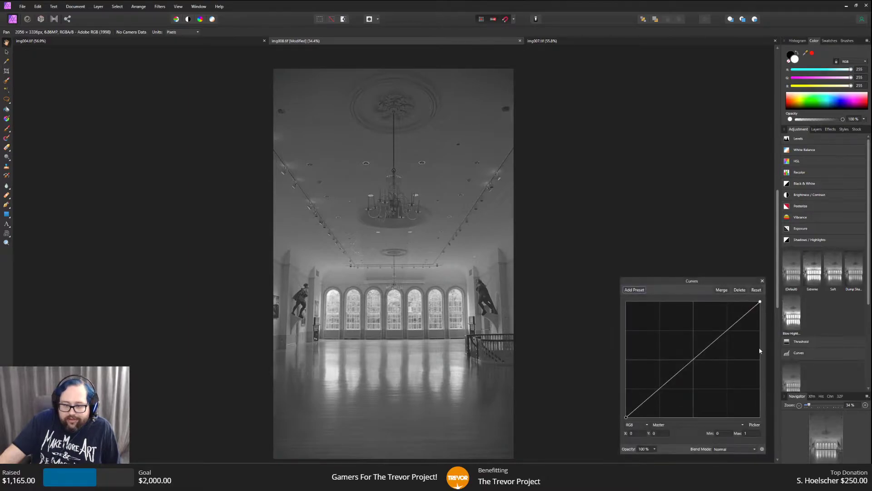
drag(627, 417, 645, 418)
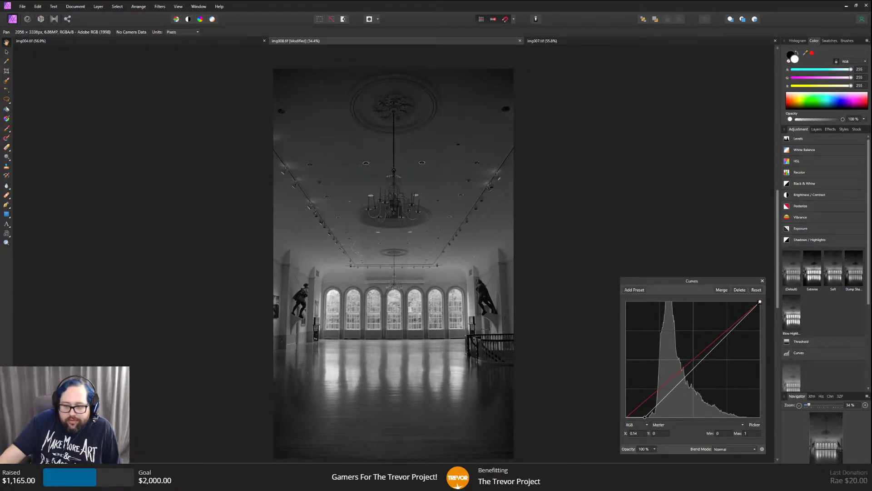
drag(760, 300, 748, 301)
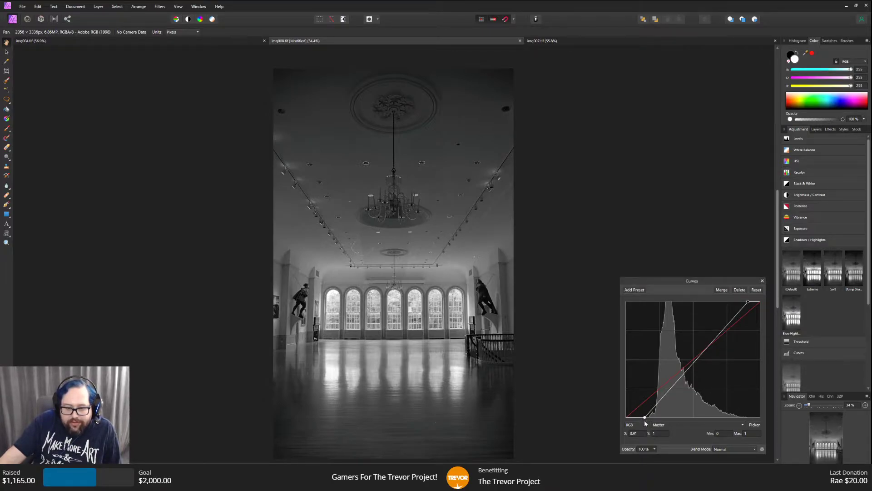
drag(644, 420, 643, 418)
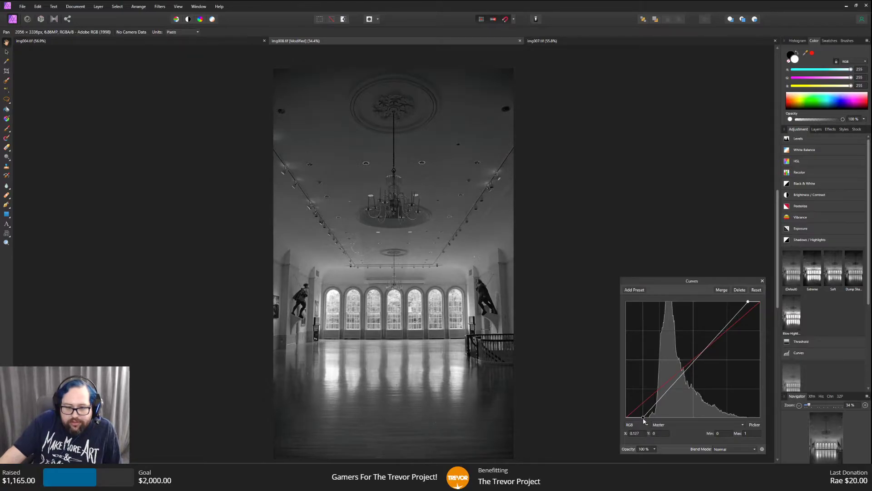
click(763, 281)
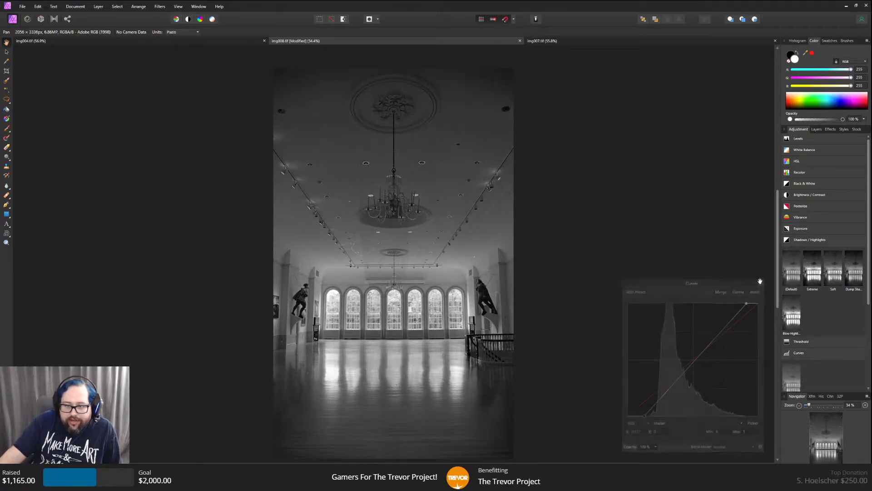
Add a Brightness / Contrast adjustment to the hall photo with brightness 3% and contrast 20%.
click(815, 195)
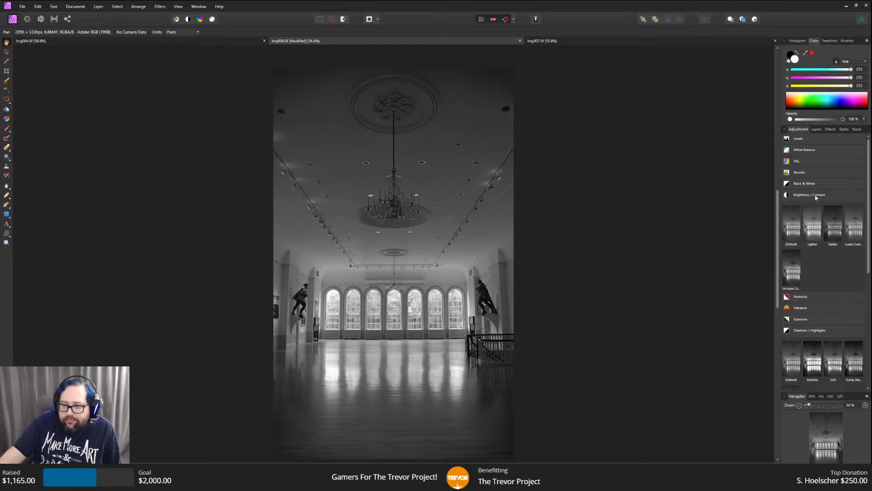
click(793, 214)
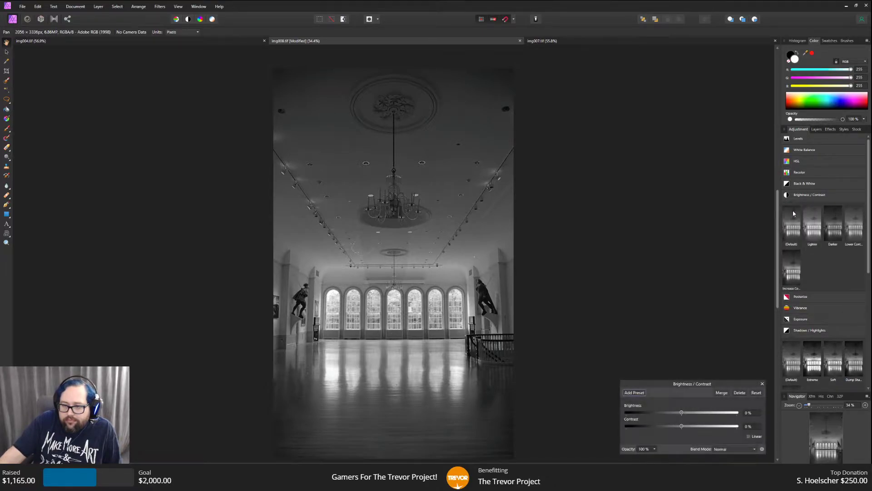
drag(682, 414, 694, 428)
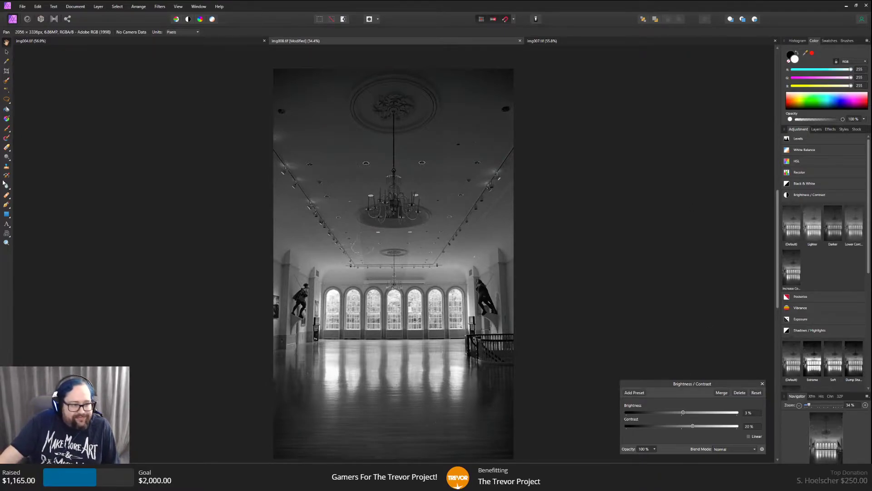
Examine the hall's ceiling, chandelier, windows and floor at 75% zoom for areas needing retouching.
click(6, 243)
click(240, 263)
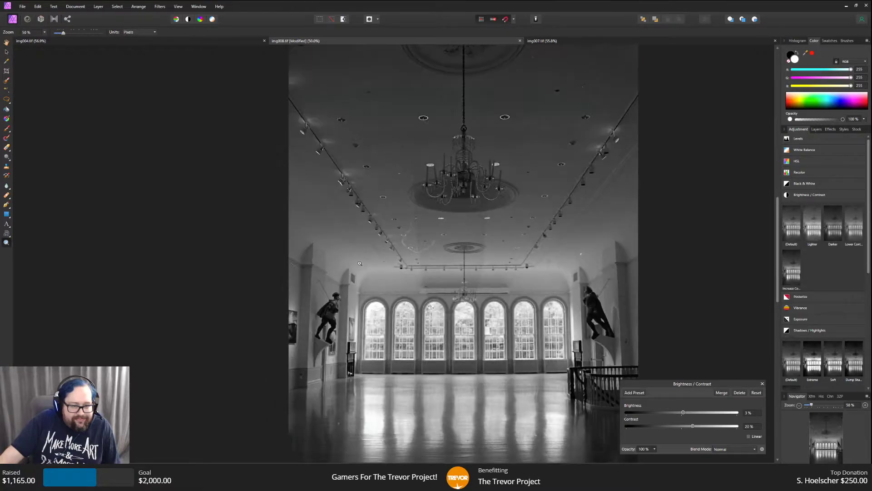
click(396, 181)
scroll(527, 319, up, 2)
scroll(526, 318, down, 3)
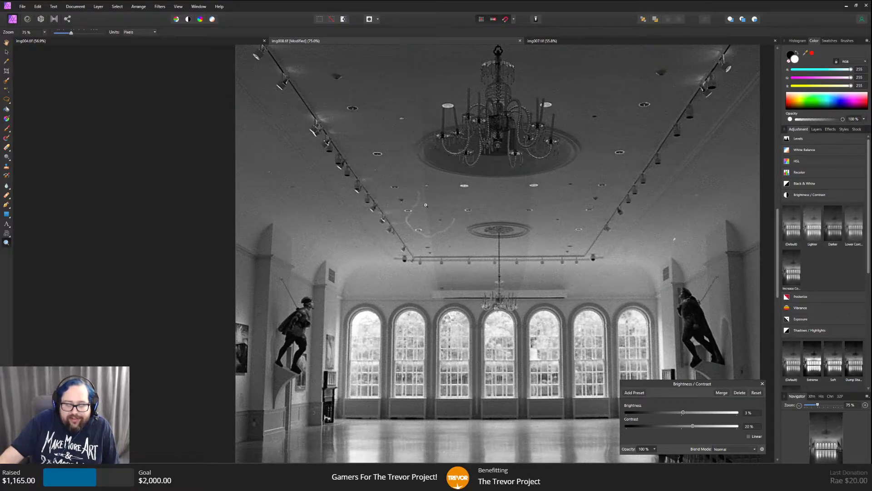
scroll(418, 171, up, 3)
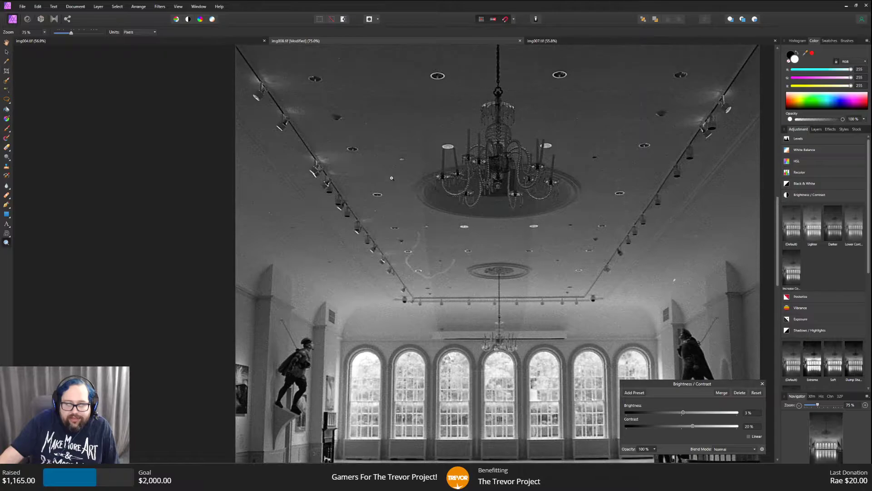
scroll(378, 199, down, 1)
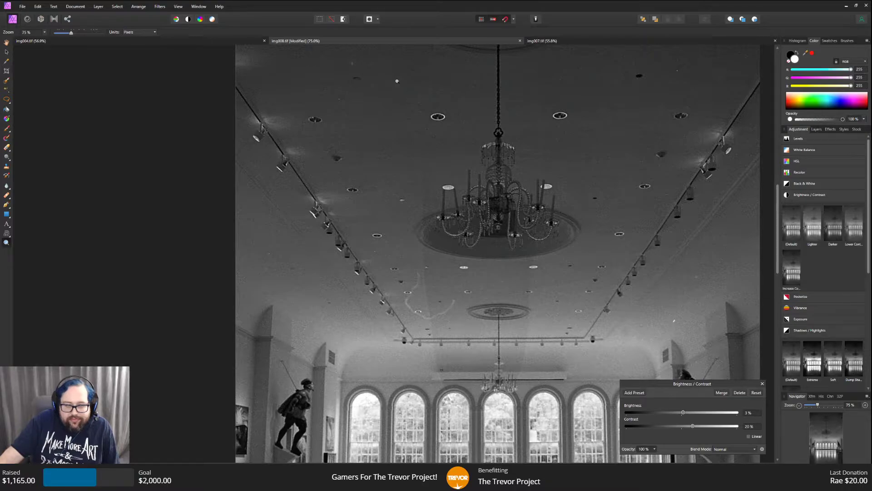
scroll(442, 161, down, 2)
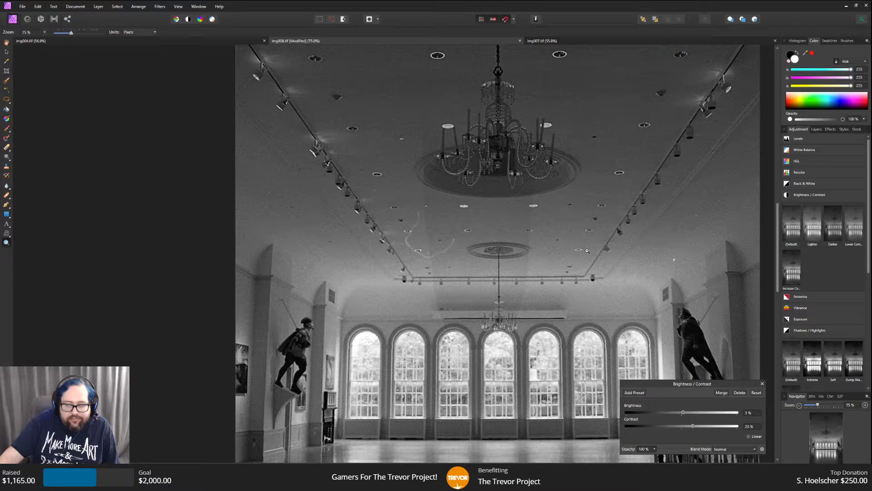
scroll(426, 245, up, 4)
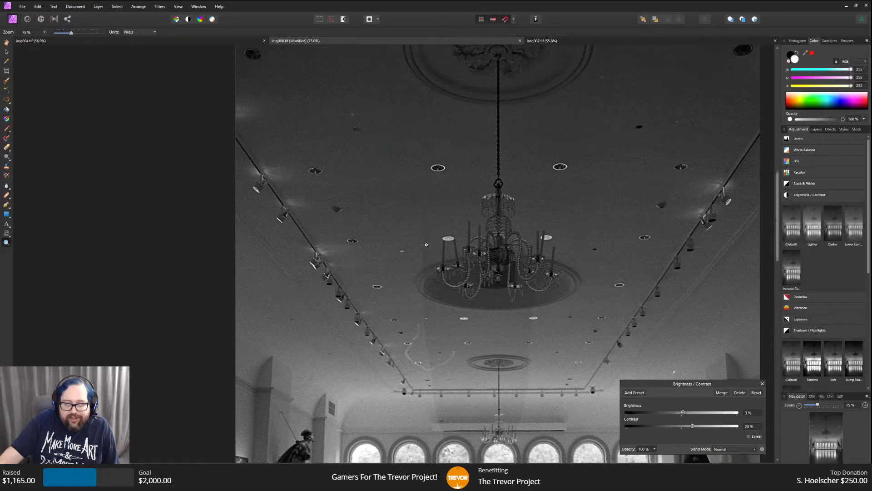
scroll(426, 245, down, 8)
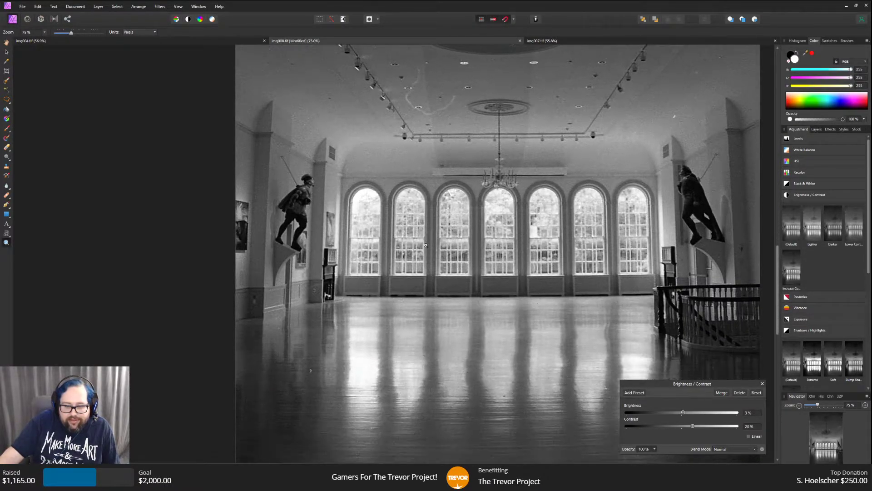
click(762, 386)
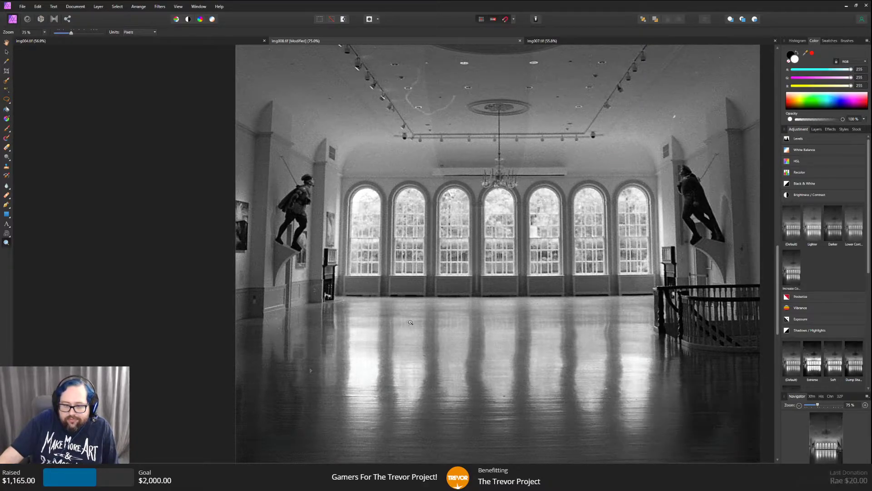
scroll(414, 327, up, 7)
scroll(415, 326, up, 1)
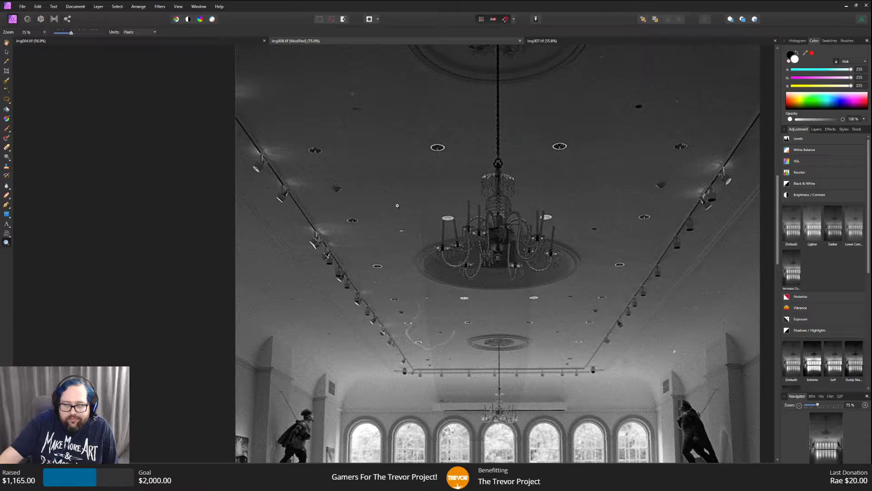
scroll(393, 203, down, 1)
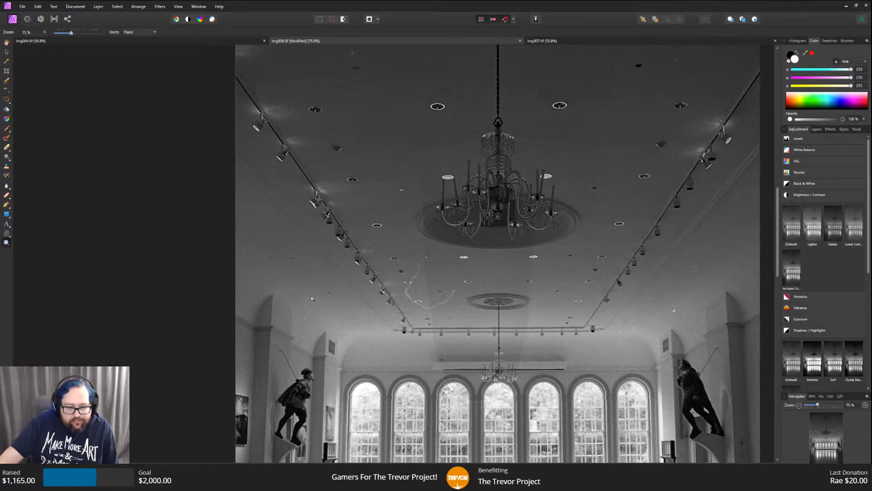
Select the duplicate Background layer of img008 and set a Clone Brush source on the wall area above the arched windows.
key(s)
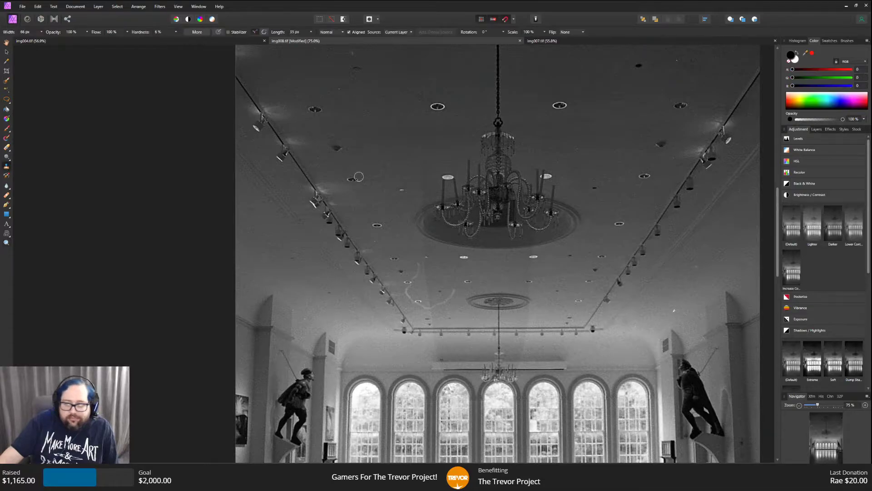
click(819, 129)
click(813, 170)
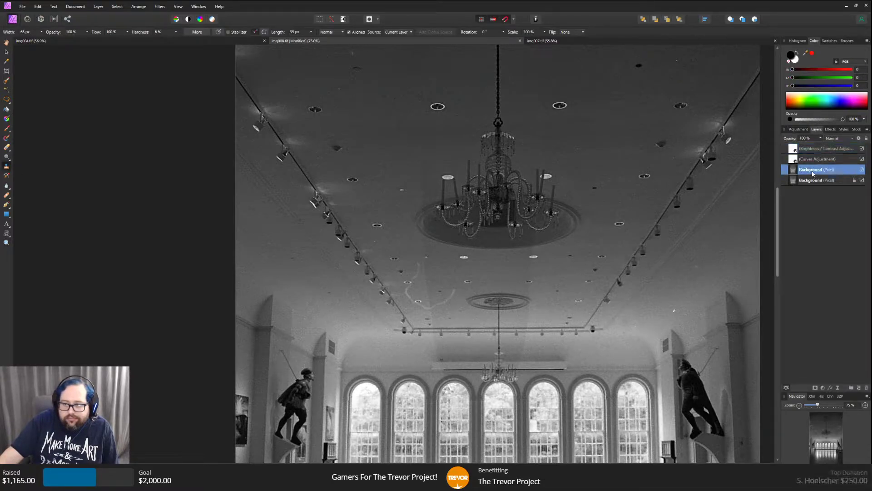
scroll(317, 280, down, 1)
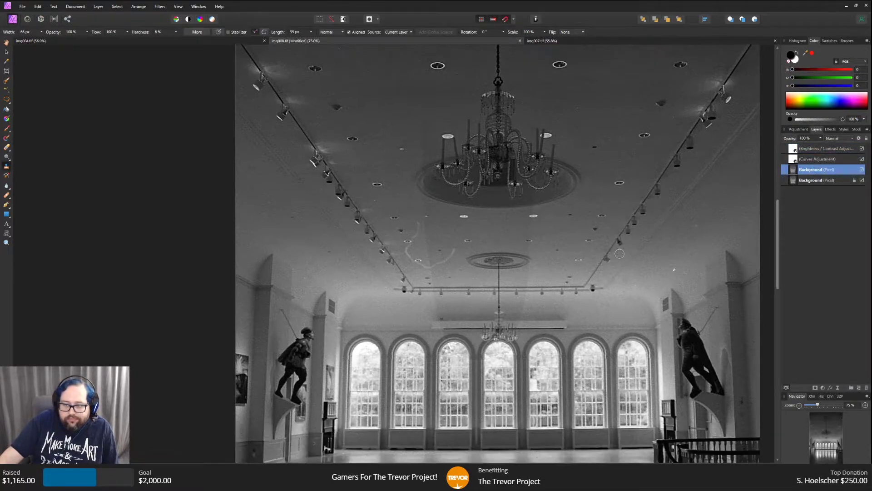
alt+click(427, 304)
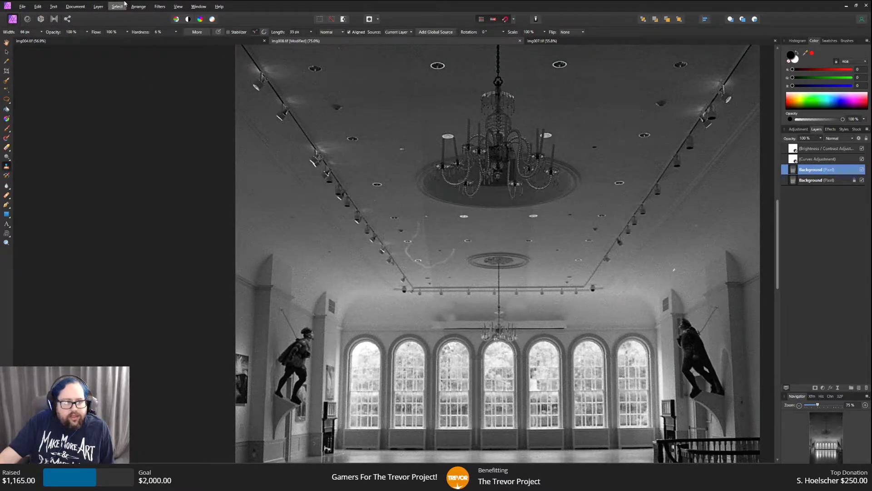
Switch to img007.tif and convert it to RGB/8 format with the Adobe RGB (1998) profile.
click(583, 42)
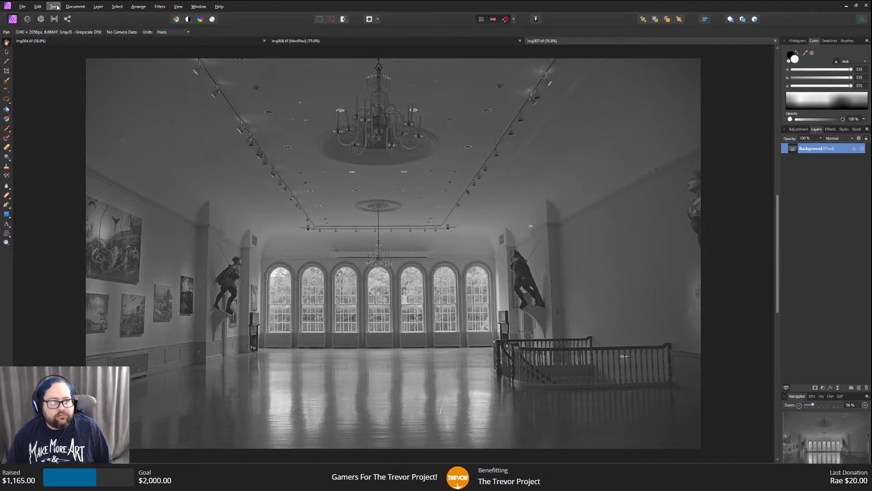
click(75, 6)
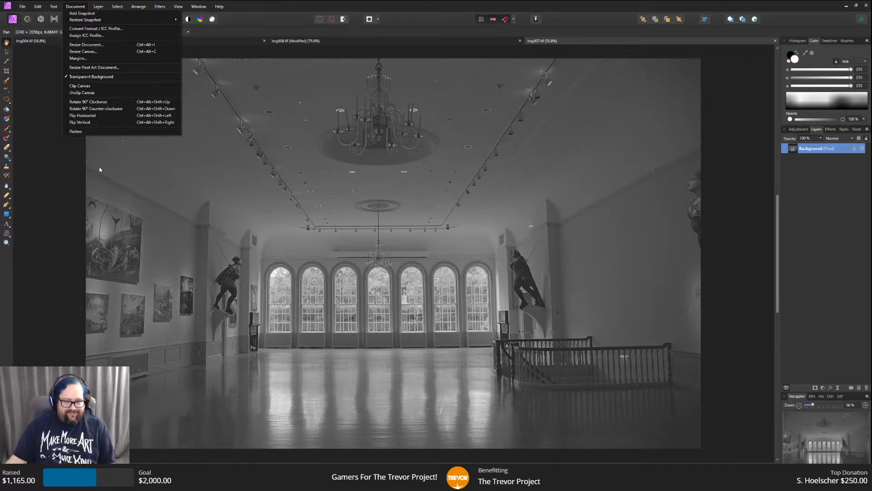
click(80, 29)
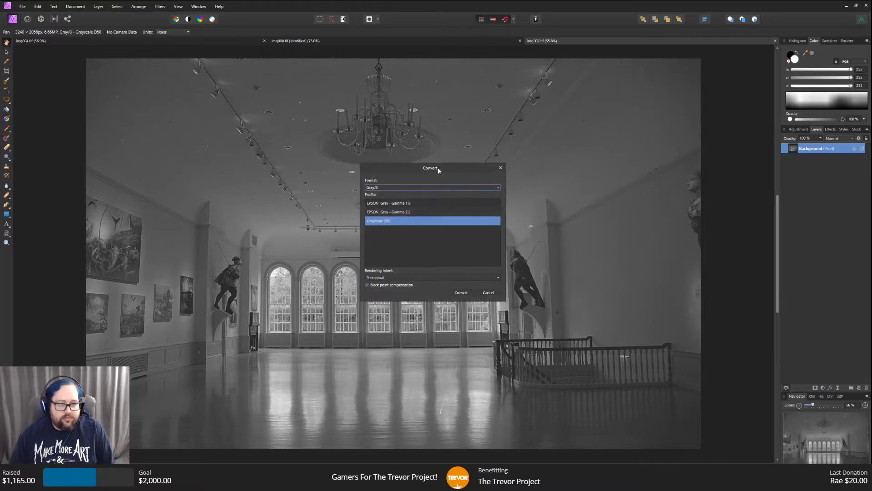
click(430, 186)
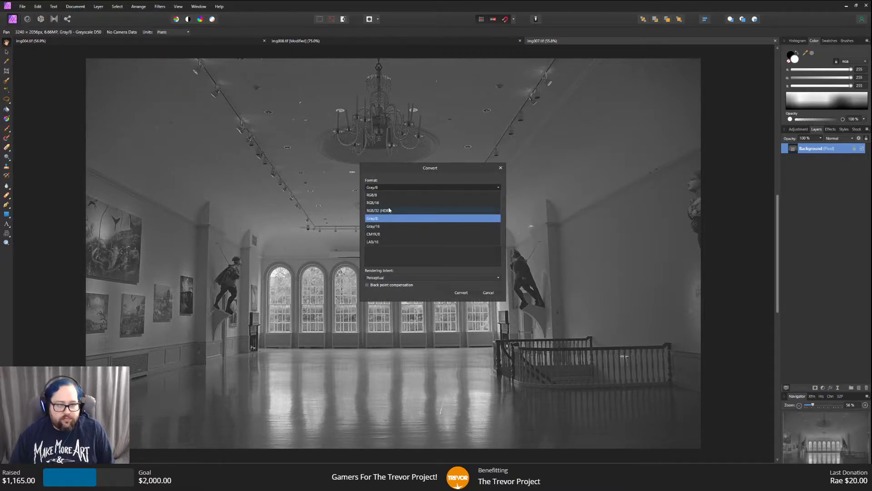
click(384, 196)
click(389, 230)
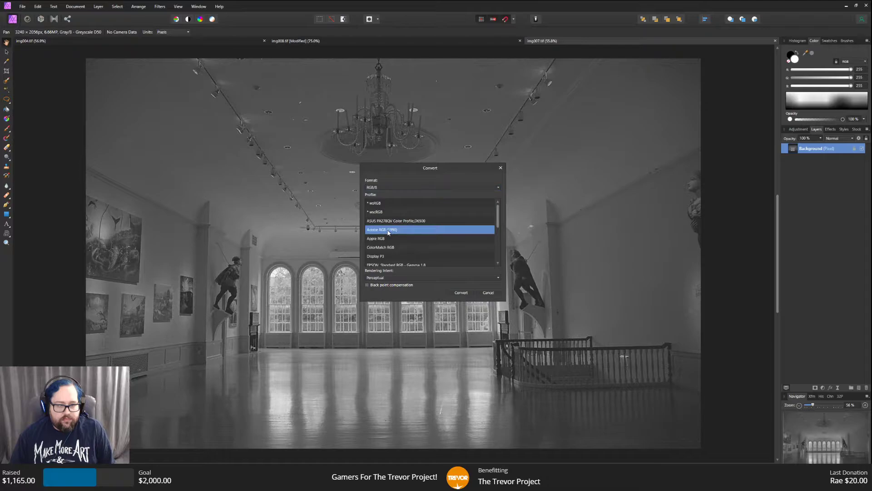
click(460, 293)
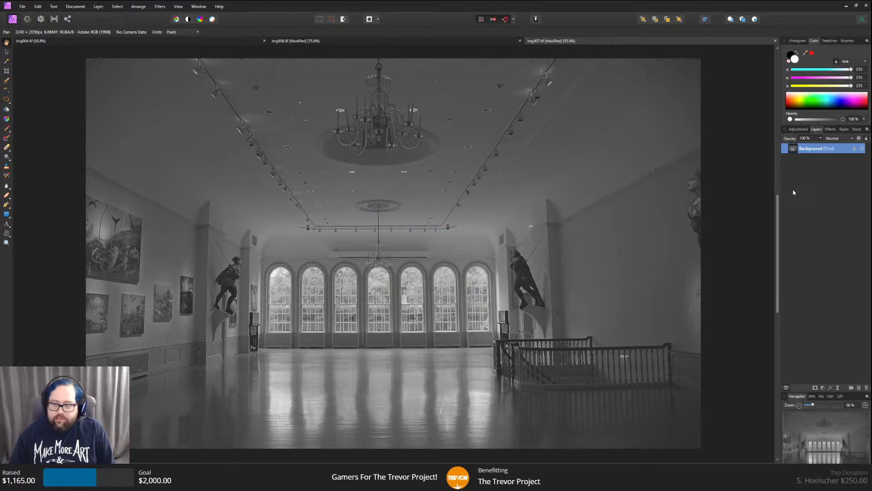
Duplicate the Background layer and add a Curves adjustment with the black point at about X 0.12 and the white point at X 0.867.
right_click(825, 152)
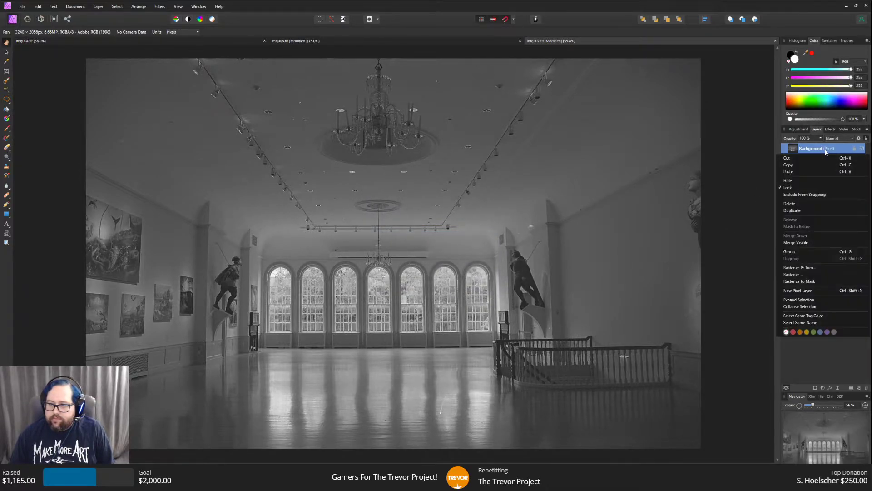
click(811, 211)
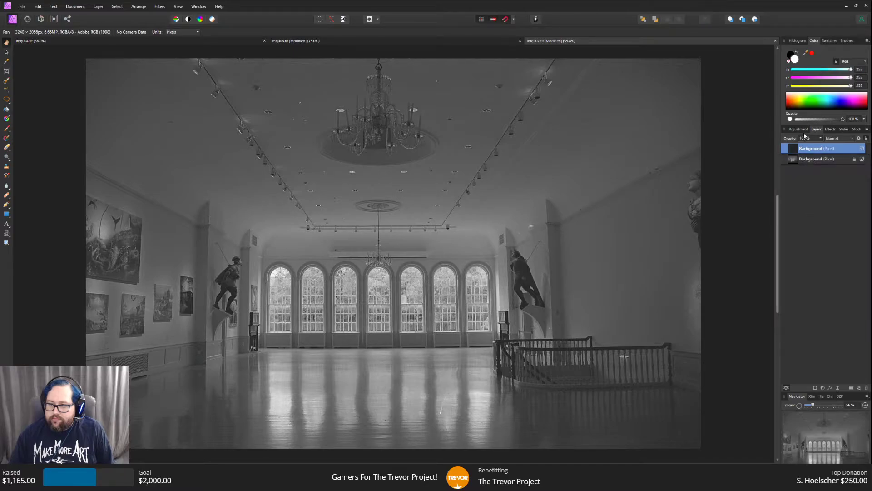
click(793, 128)
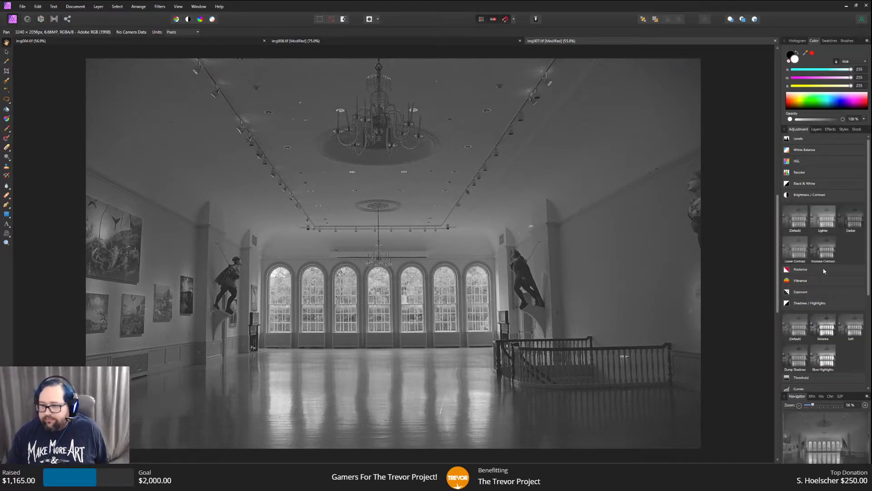
scroll(809, 268, down, 1)
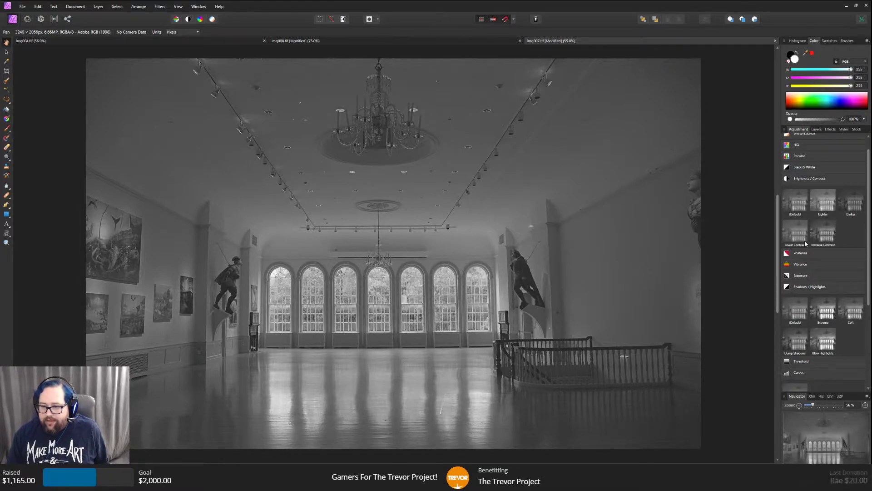
scroll(806, 243, down, 5)
click(800, 311)
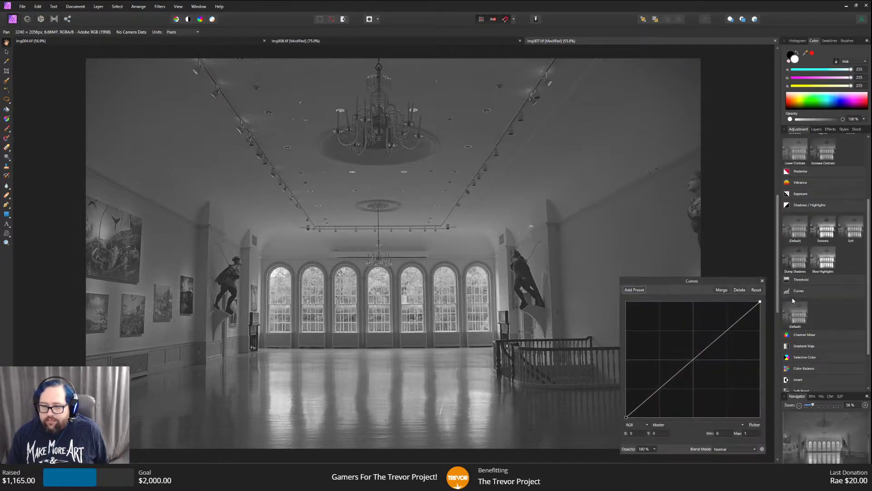
drag(626, 417, 642, 417)
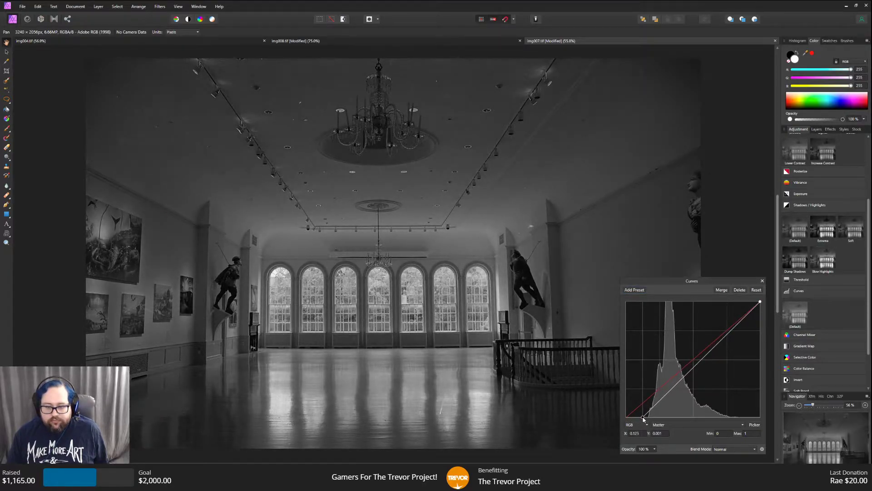
drag(760, 302, 743, 302)
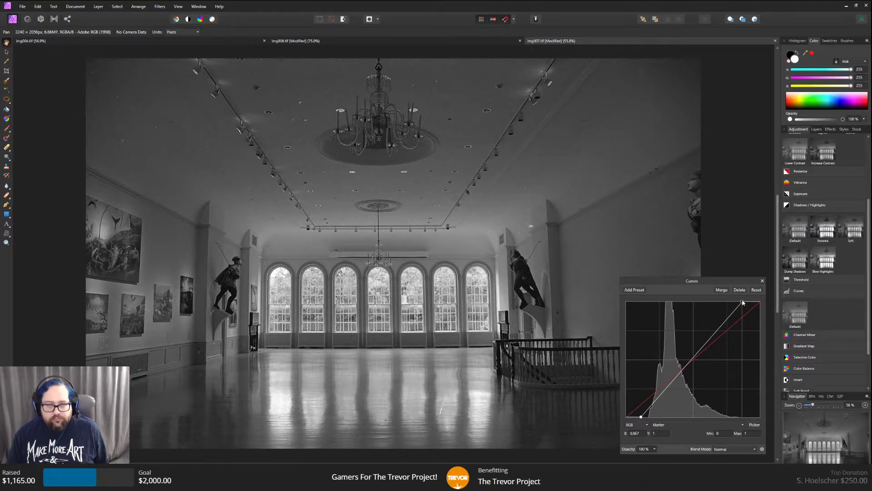
click(762, 281)
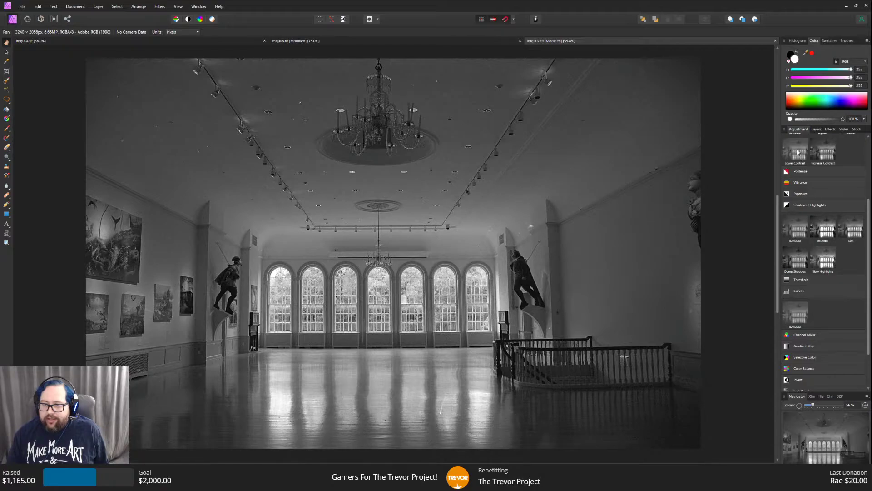
Add a Brightness / Contrast adjustment to the wide hall photo with brightness 8% and contrast 20%.
scroll(799, 156, up, 2)
click(792, 181)
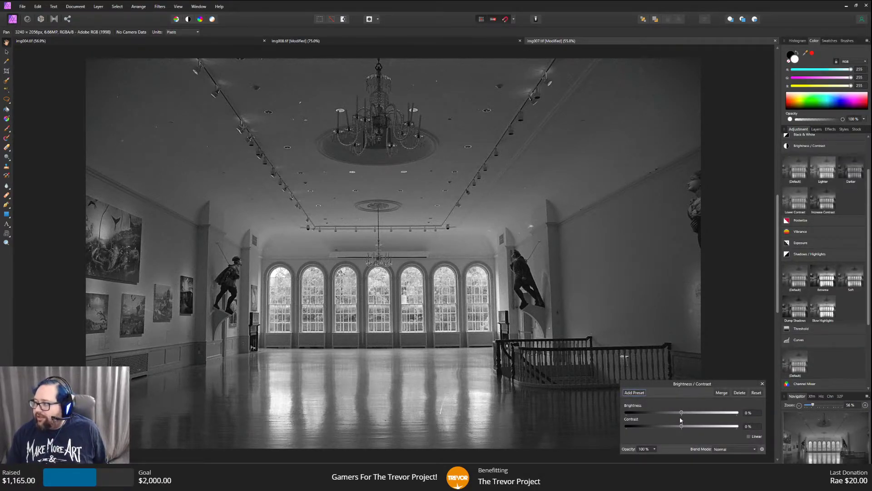
mouse_move(682, 427)
mouse_down()
mouse_move(694, 427)
mouse_move(686, 414)
mouse_up()
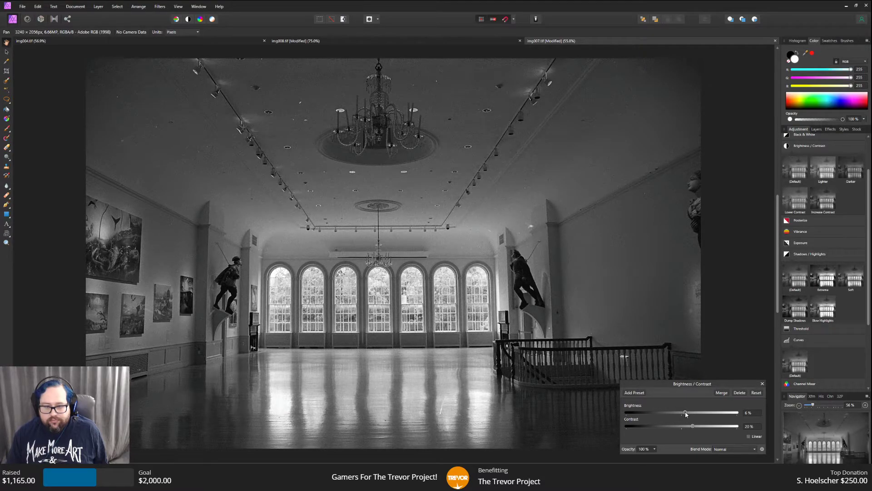
drag(686, 414, 687, 413)
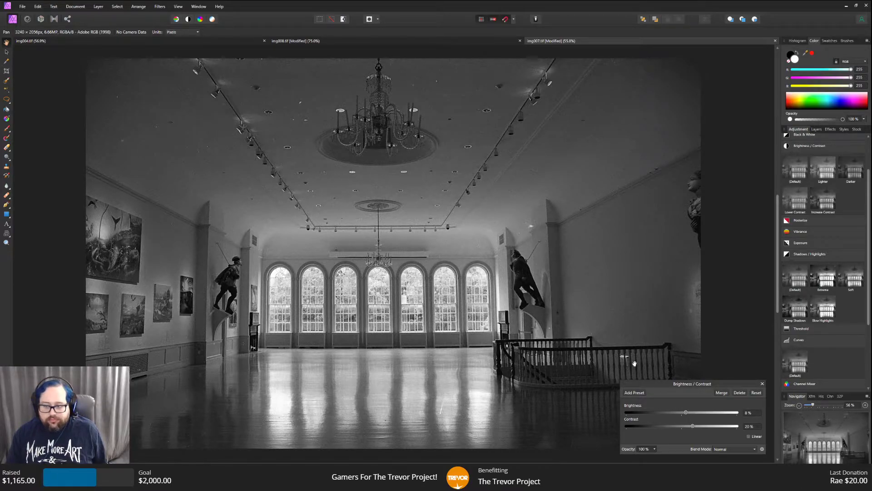
scroll(810, 322, down, 1)
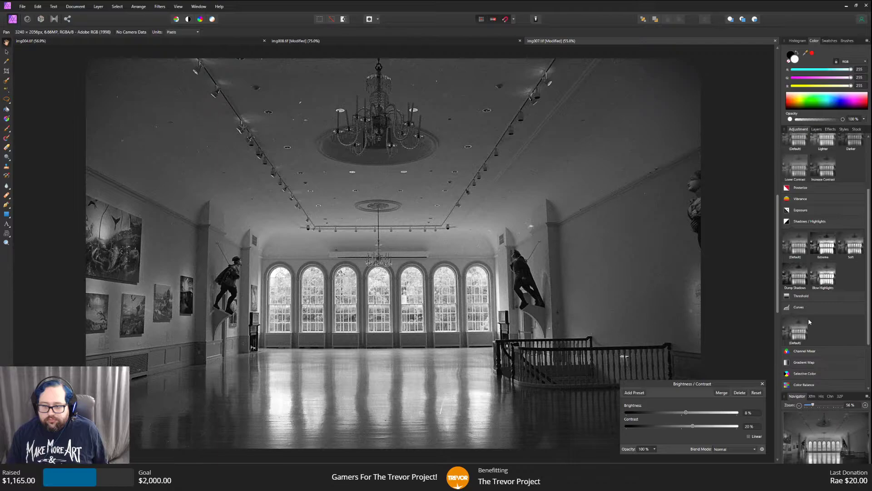
click(762, 384)
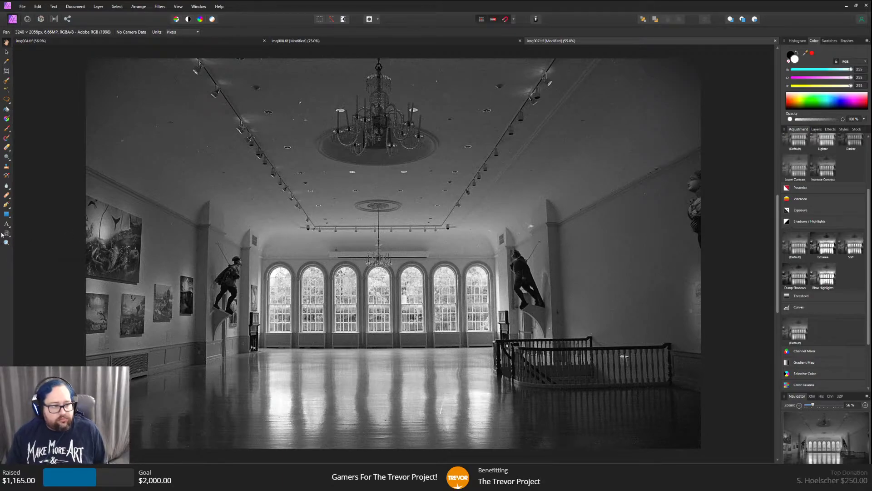
Activate the Clone Brush and save the wide hall photo as Affinity file 007 in the Vacation May 2021 folder.
click(7, 166)
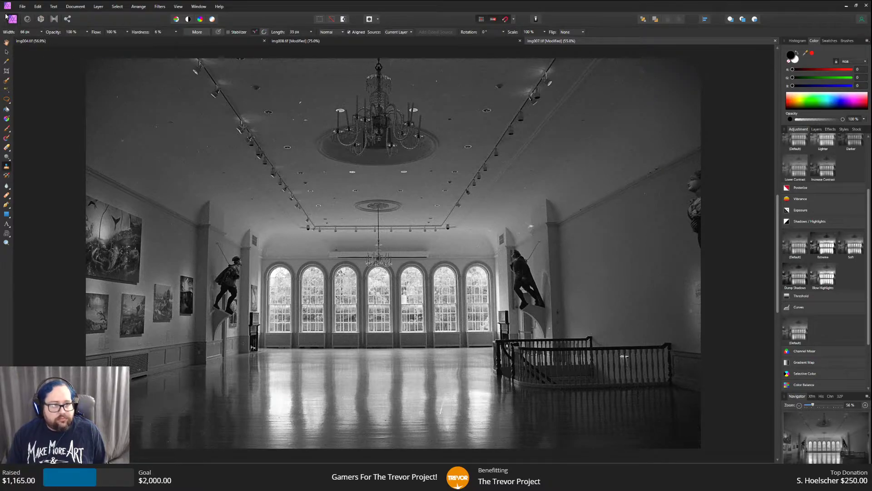
click(22, 7)
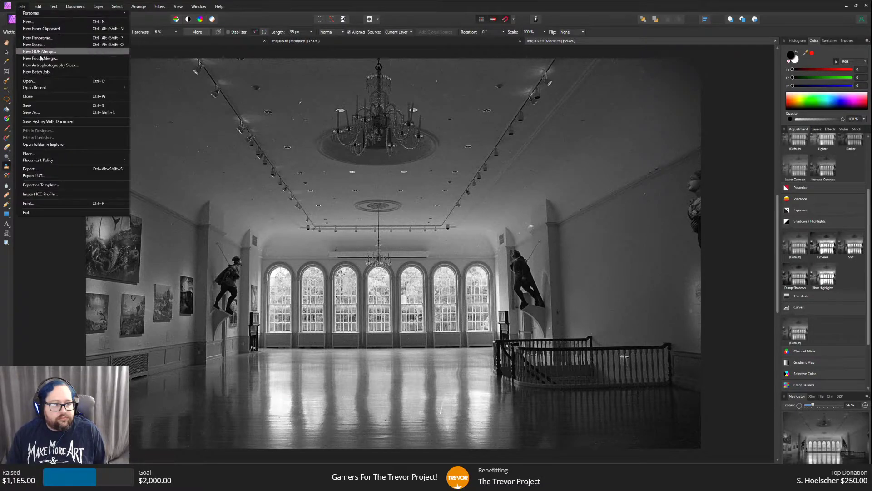
click(49, 113)
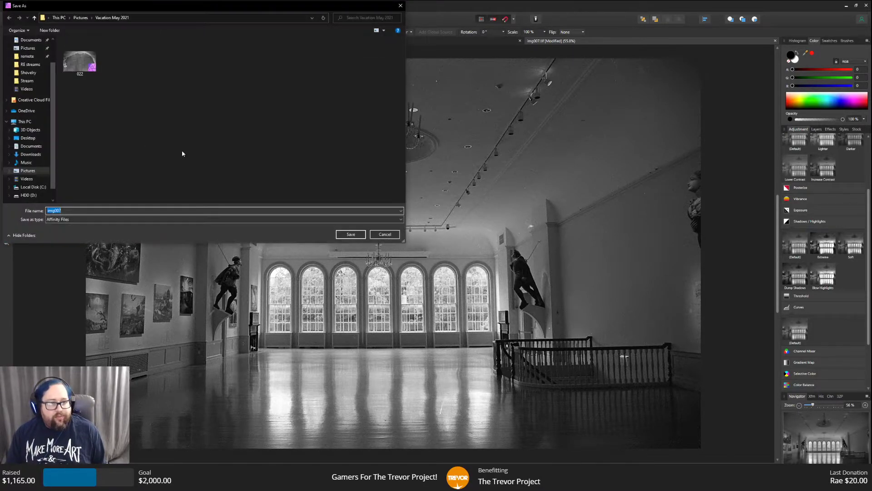
key(Home)
key(shift+Right)
key(shift+Right)
key(shift+Right)
key(Delete)
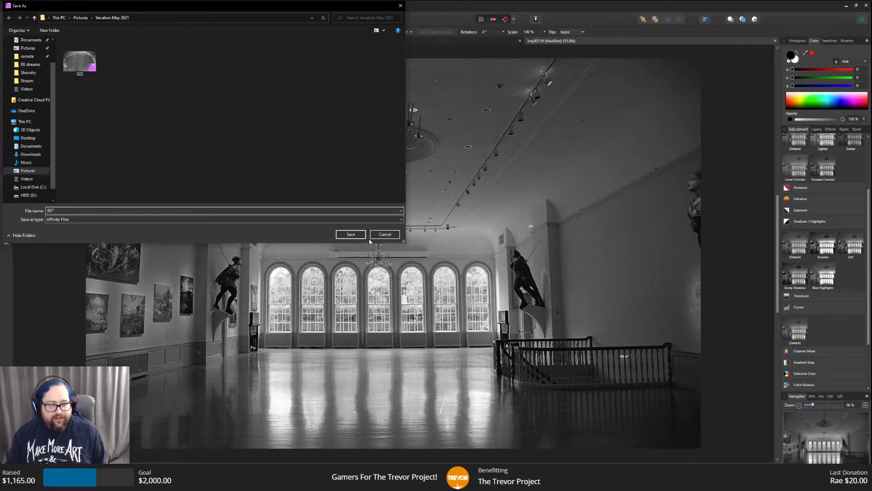
click(351, 234)
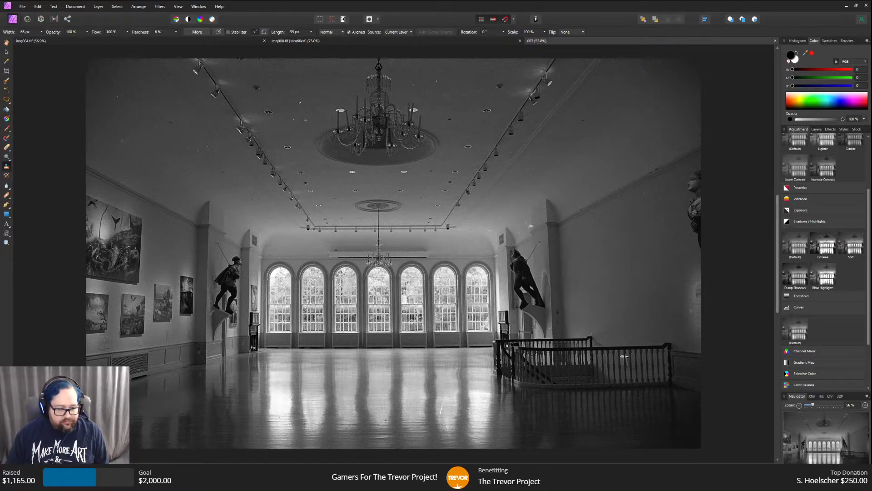
Sample clean ceiling and clone away the specks on the left part of the ceiling, working on the duplicate Background layer.
mouse_move(123, 481)
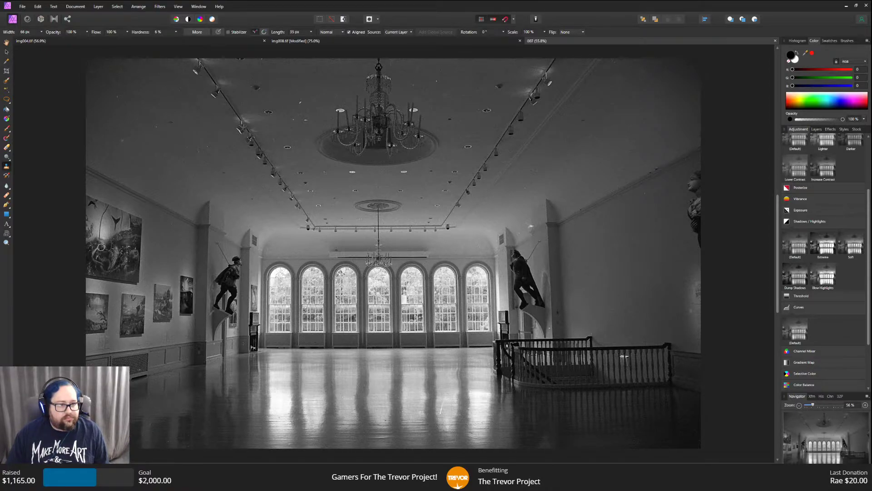
alt+click(148, 100)
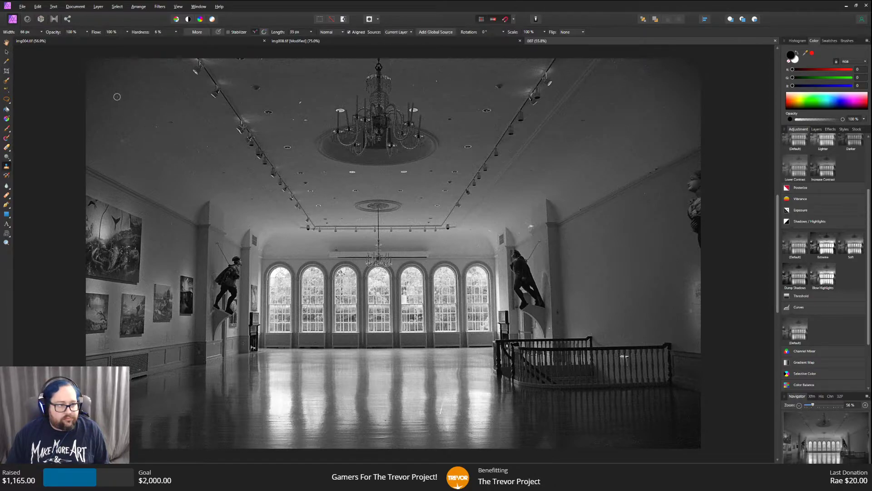
click(816, 129)
click(824, 172)
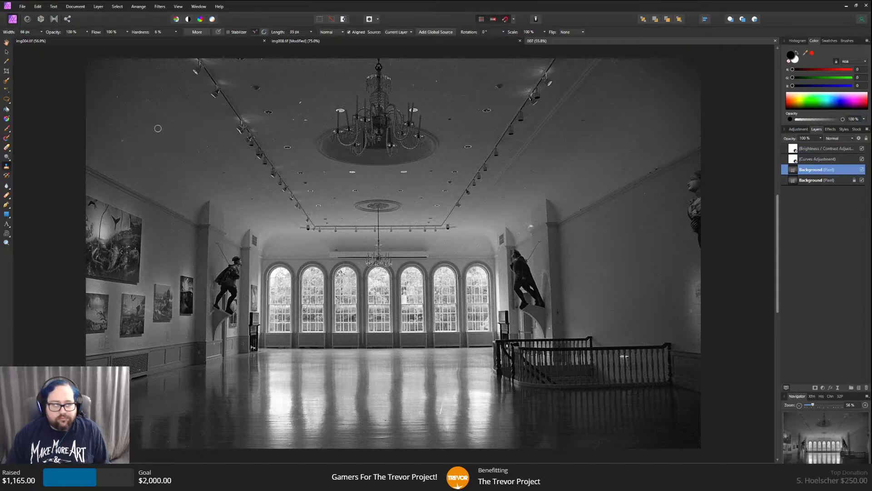
click(118, 96)
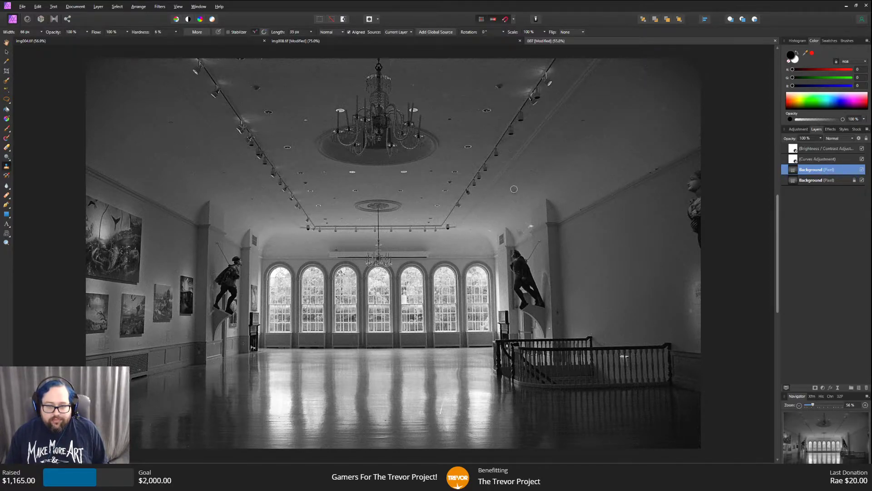
Undo the last clone stroke, and clone away the blemishes on the floor, including the bright scratch in the window reflections.
click(38, 6)
click(45, 14)
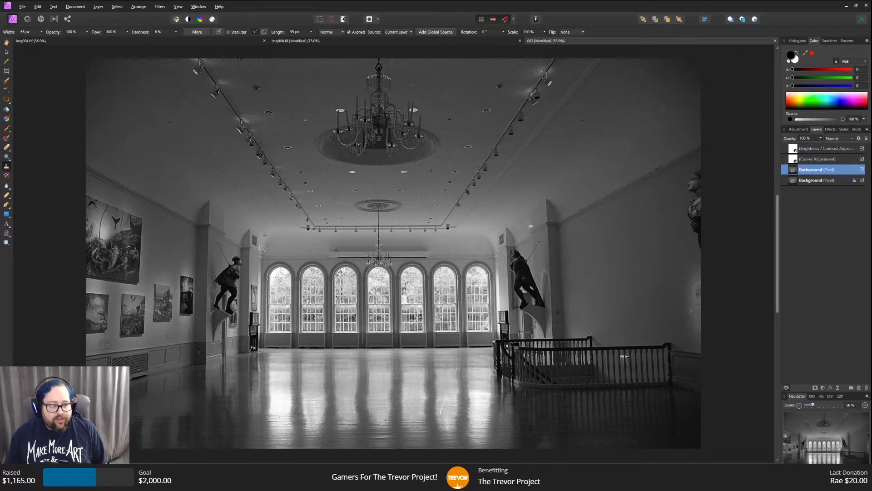
click(180, 413)
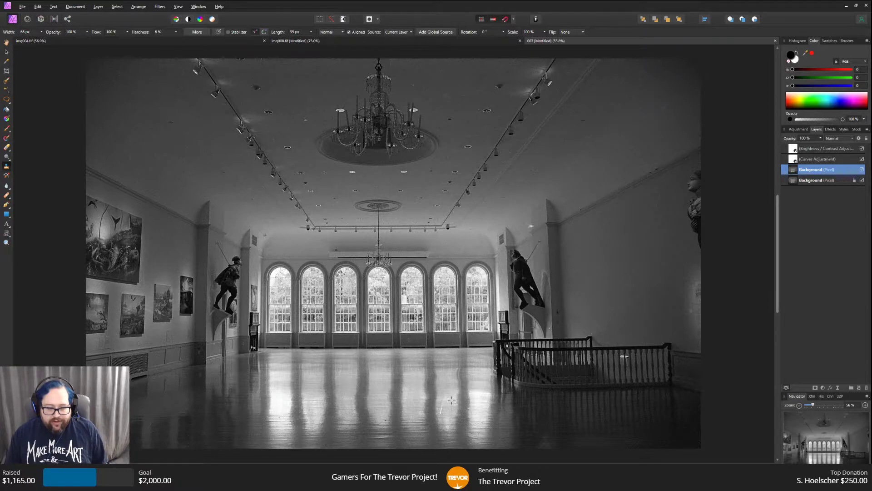
drag(445, 398, 442, 412)
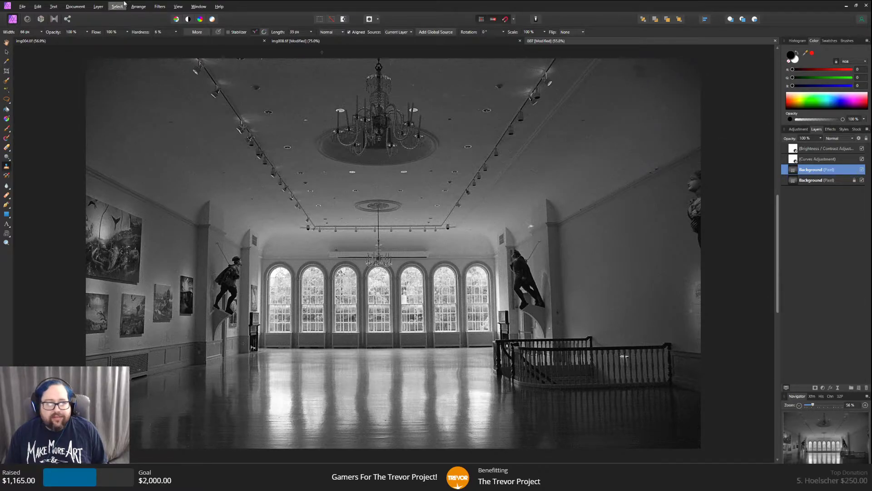
Undo the last clone stroke and set the Clone Brush width to 237 px.
click(38, 7)
click(124, 23)
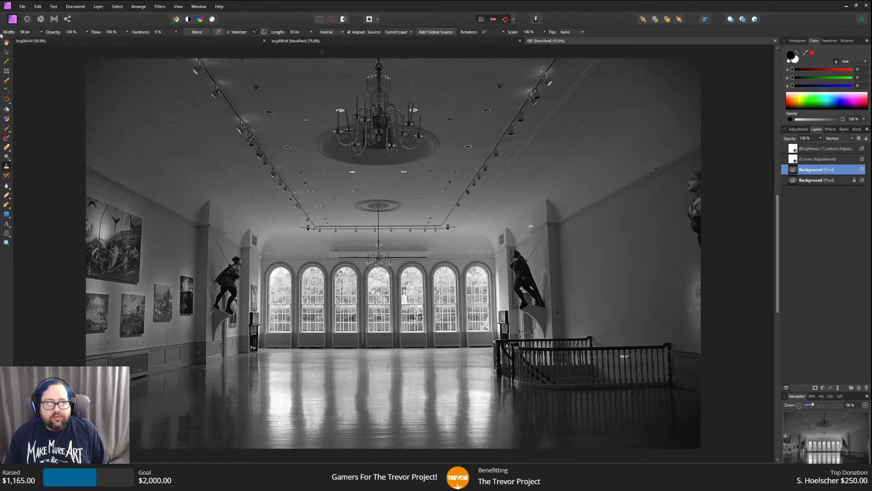
click(41, 32)
click(51, 40)
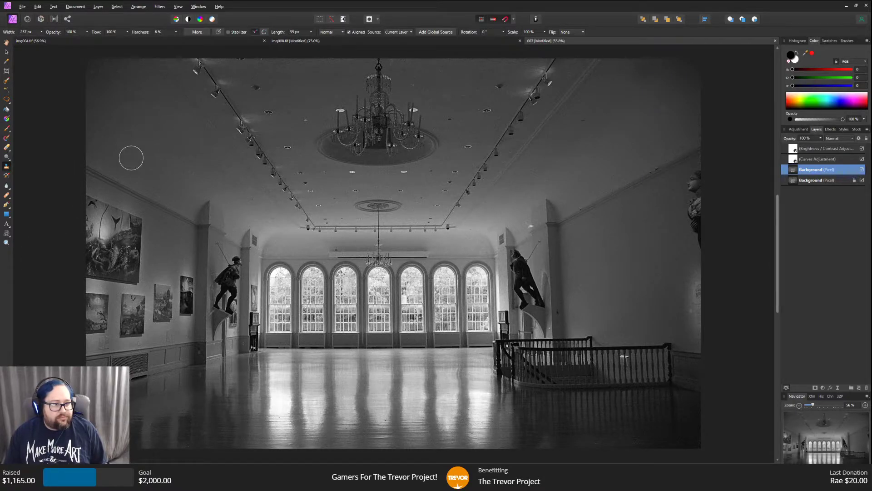
Try to blend a patch of the left ceiling with the Paint Mixer Brush at 100% zoom, and undo the stroke.
click(6, 242)
drag(105, 107, 138, 208)
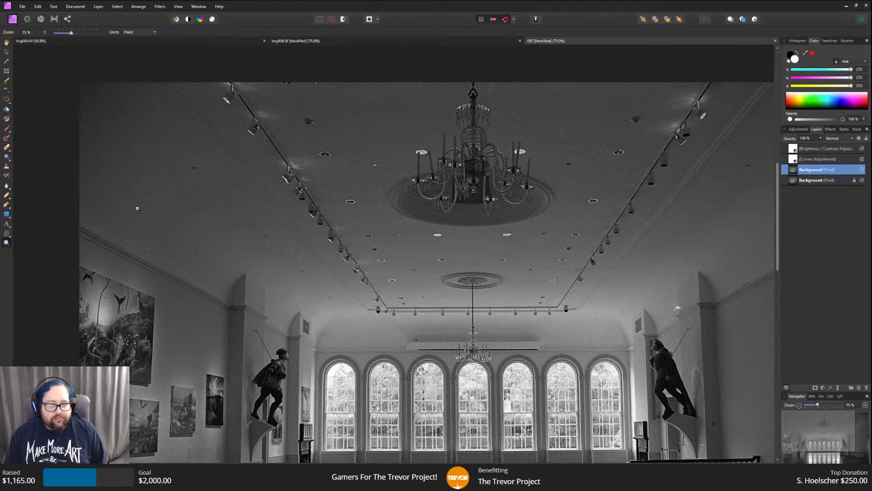
click(131, 178)
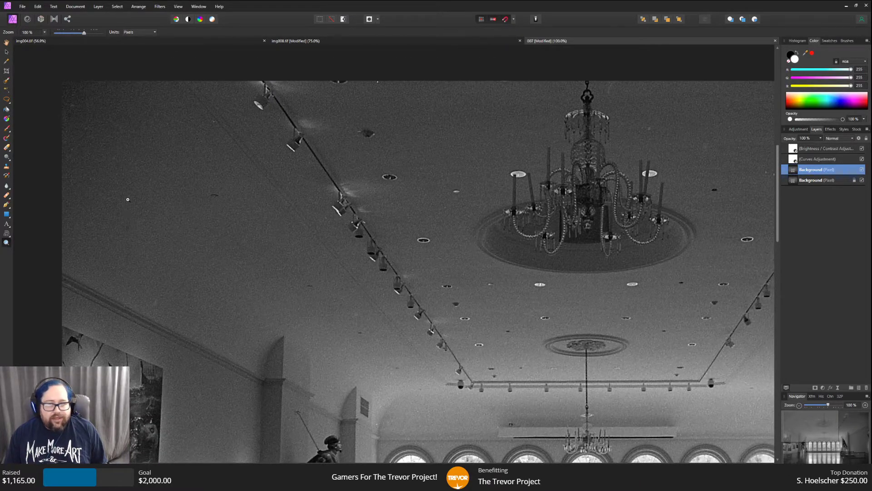
scroll(127, 200, down, 1)
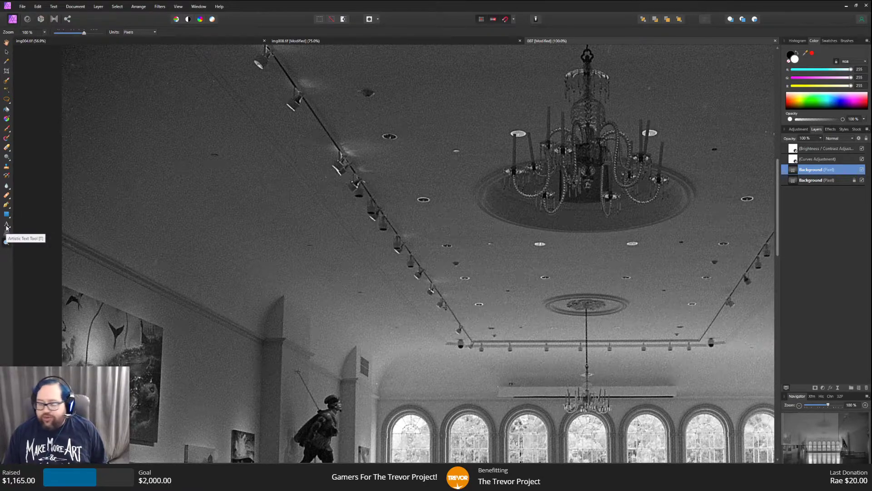
click(7, 139)
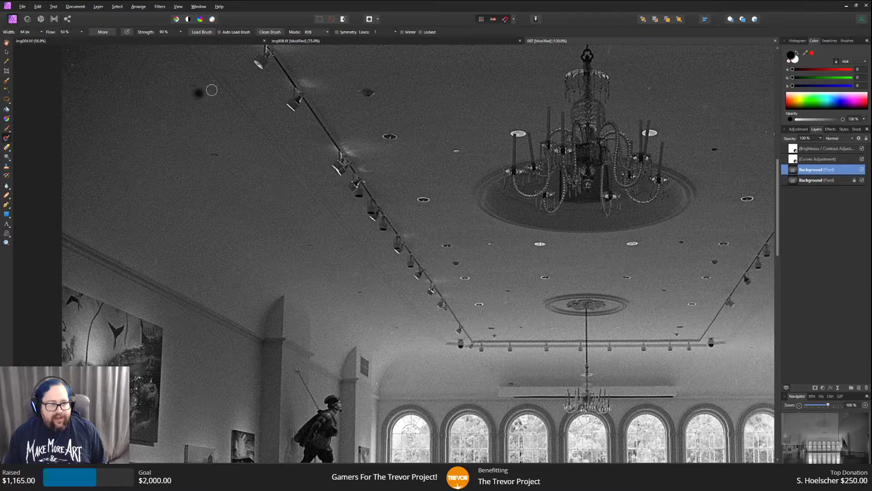
alt+click(194, 88)
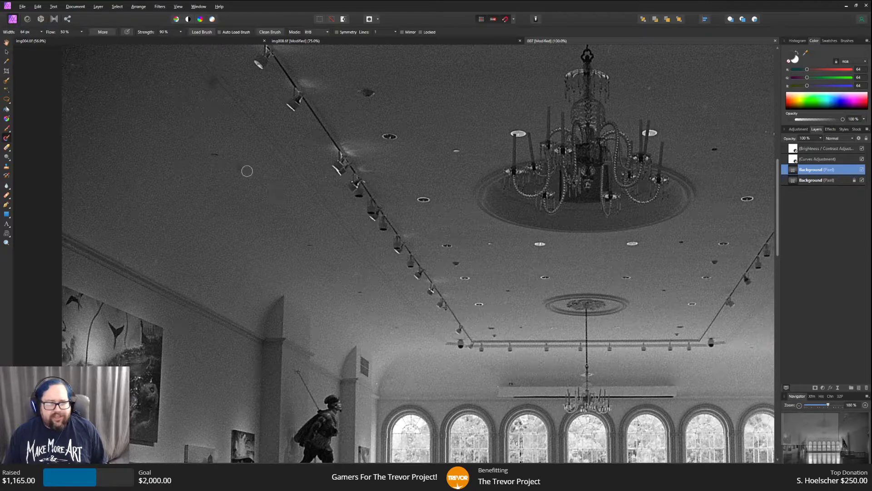
click(38, 6)
click(43, 16)
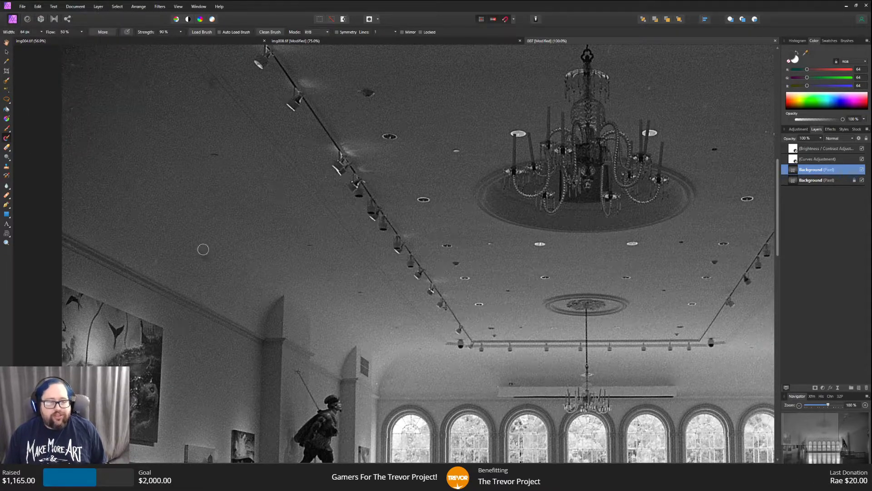
Try to sample the wall panel below the left statue with the Paint Mixer Brush.
scroll(208, 239, down, 5)
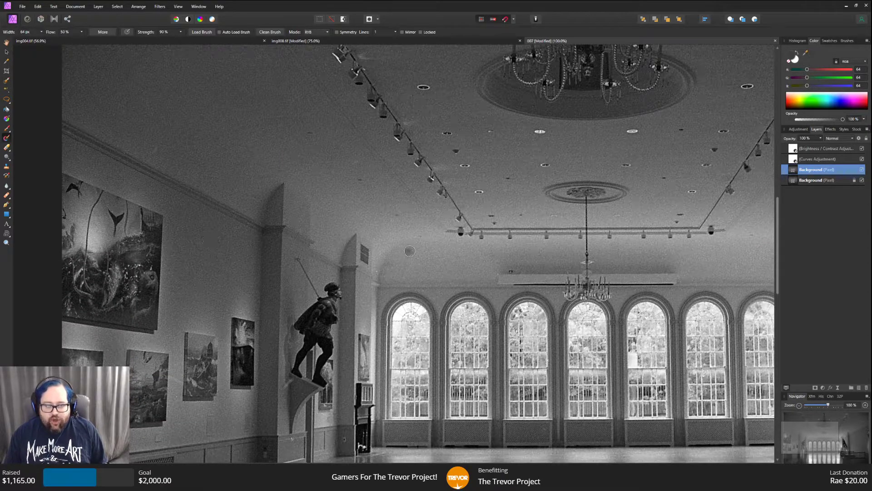
scroll(386, 250, down, 2)
scroll(373, 247, down, 2)
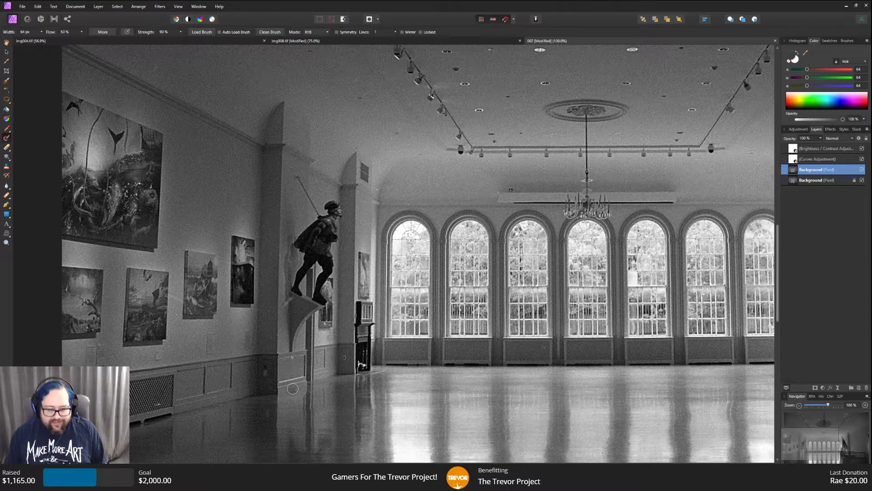
alt+click(286, 359)
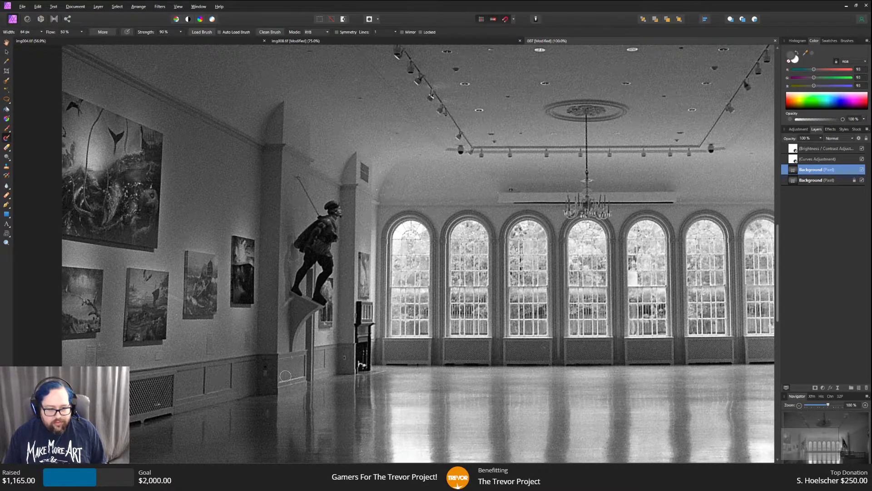
key(alt)
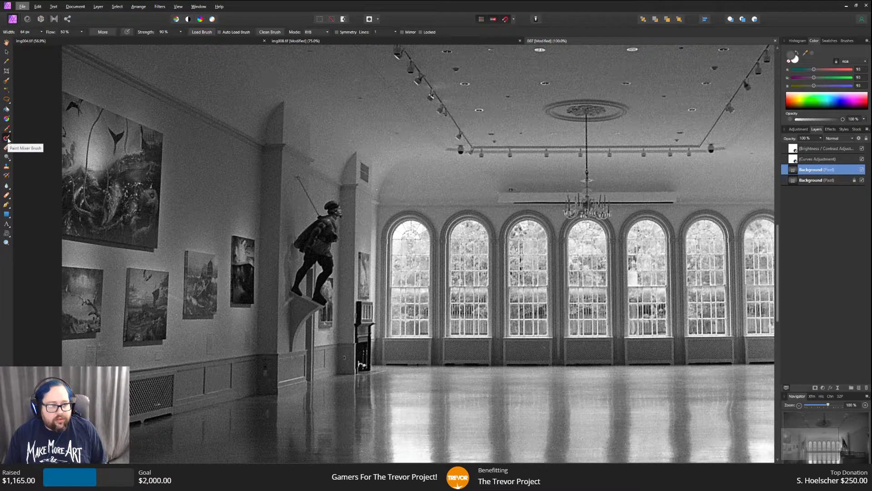
Reactivate the Clone Brush, undo the recent edits on the left ceiling, and set the brush width to 45 px.
click(8, 167)
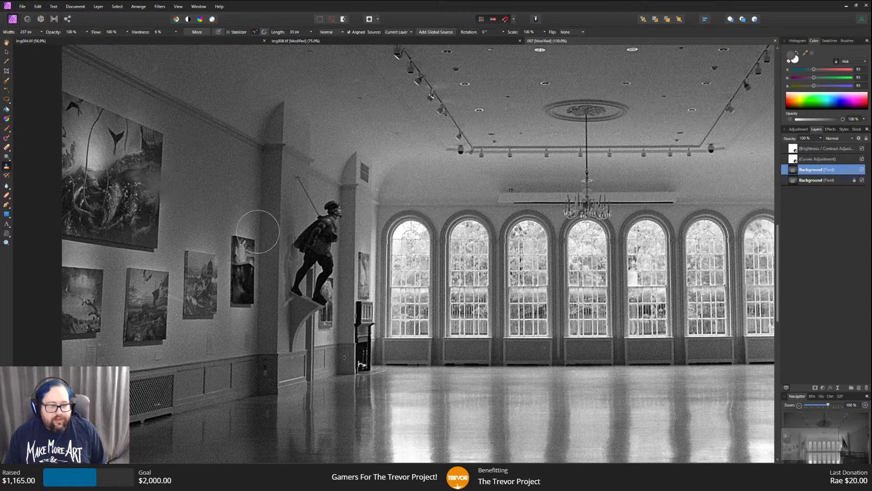
scroll(217, 216, up, 10)
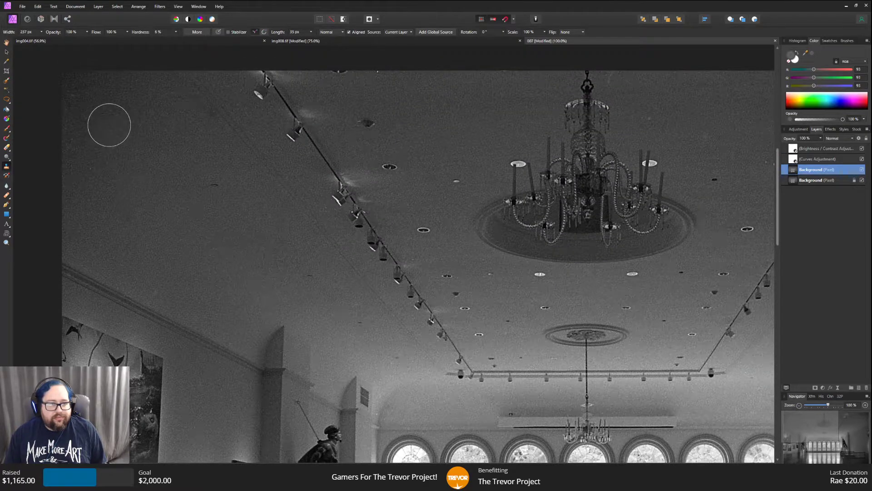
click(35, 7)
click(38, 9)
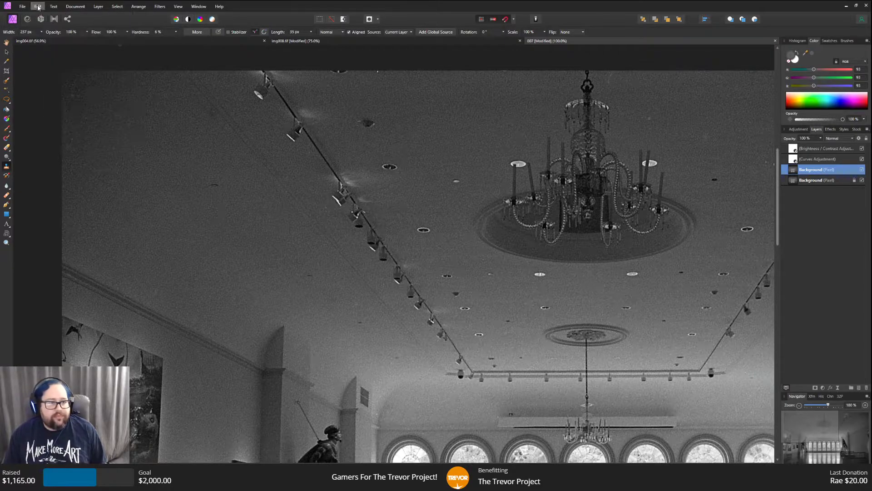
click(36, 6)
click(37, 7)
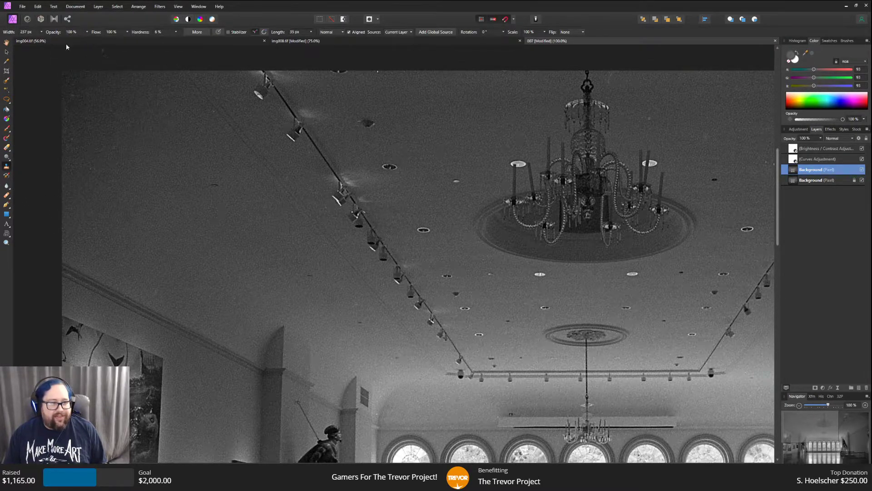
click(42, 33)
click(27, 40)
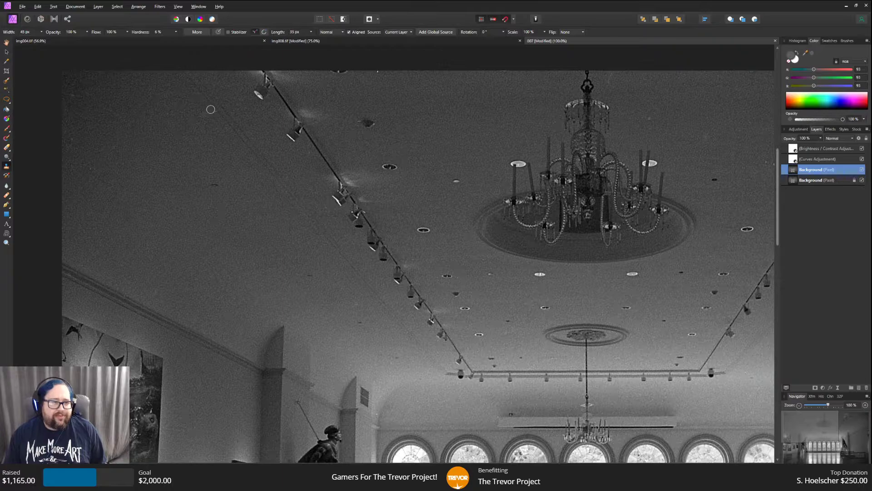
Inspect the left wall, the stair railing, the right wall and the ceiling for remaining blemishes.
scroll(209, 164, down, 4)
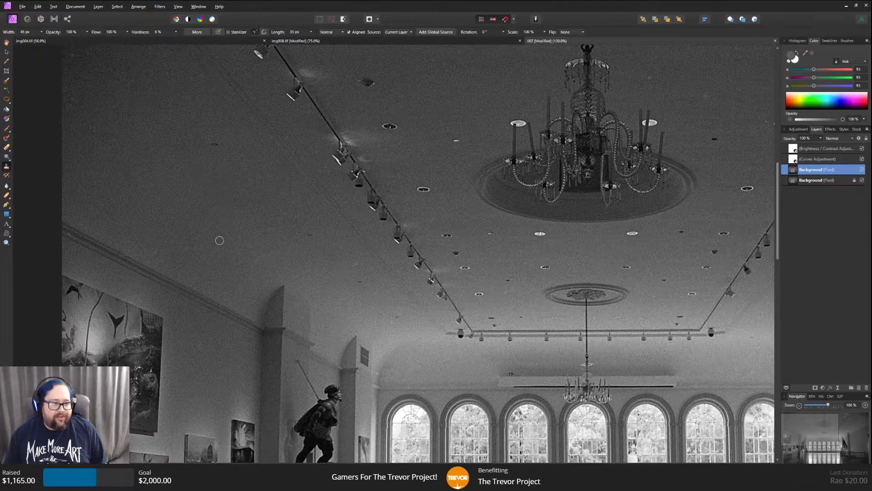
scroll(210, 289, down, 1)
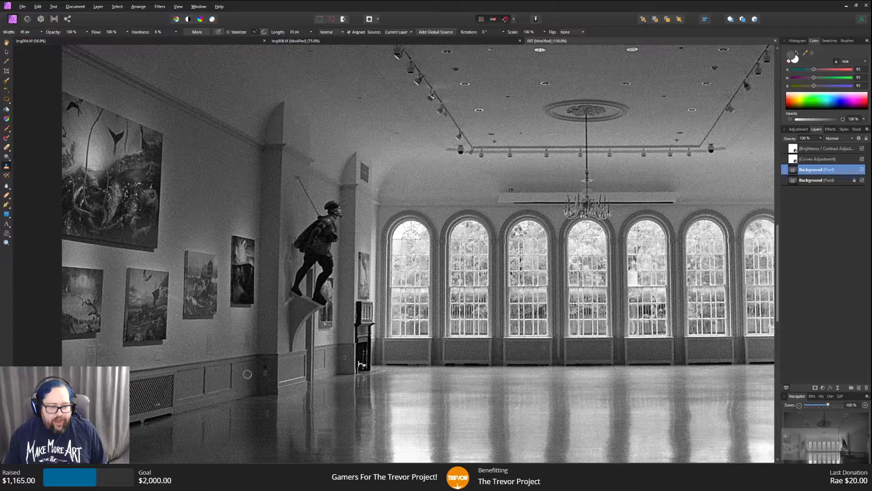
scroll(247, 374, down, 2)
scroll(252, 375, down, 2)
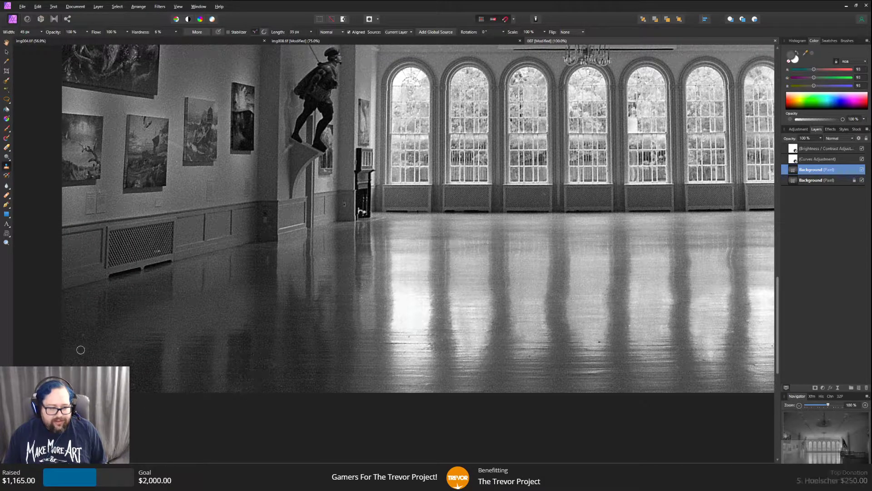
scroll(504, 459, right, 10)
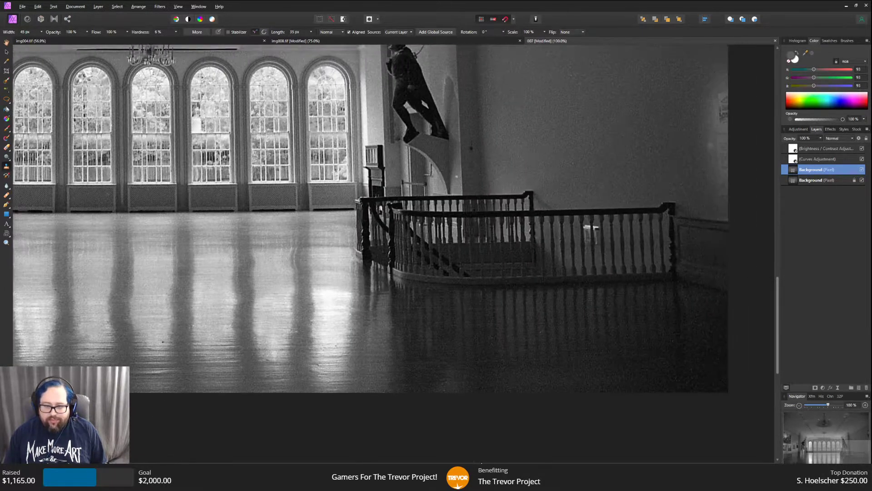
scroll(523, 383, up, 2)
scroll(523, 384, up, 5)
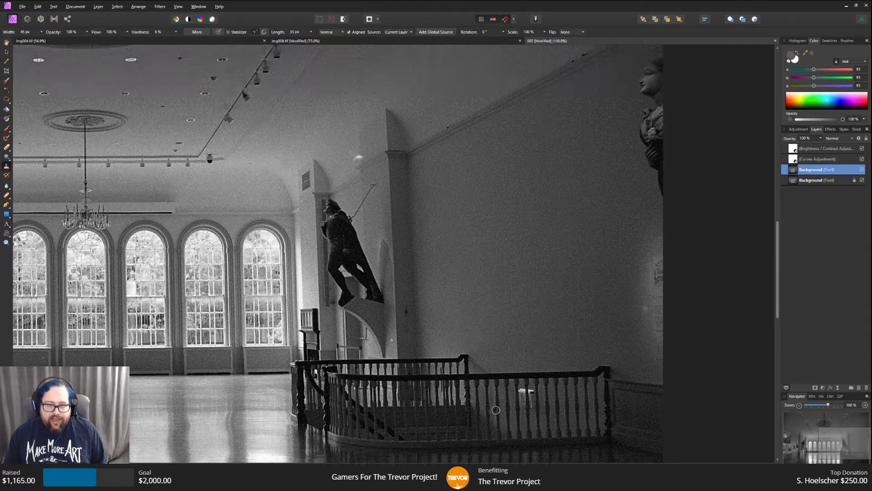
scroll(481, 412, up, 2)
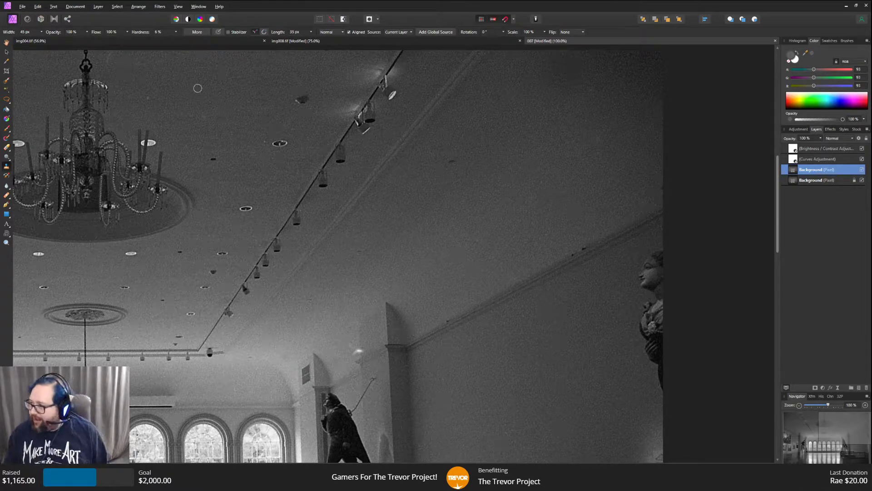
scroll(273, 450, left, 8)
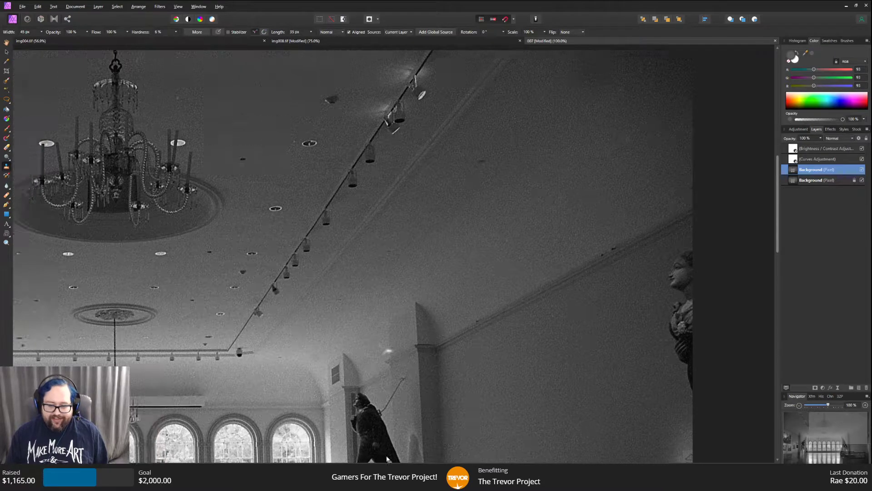
scroll(243, 392, down, 4)
scroll(243, 392, down, 1)
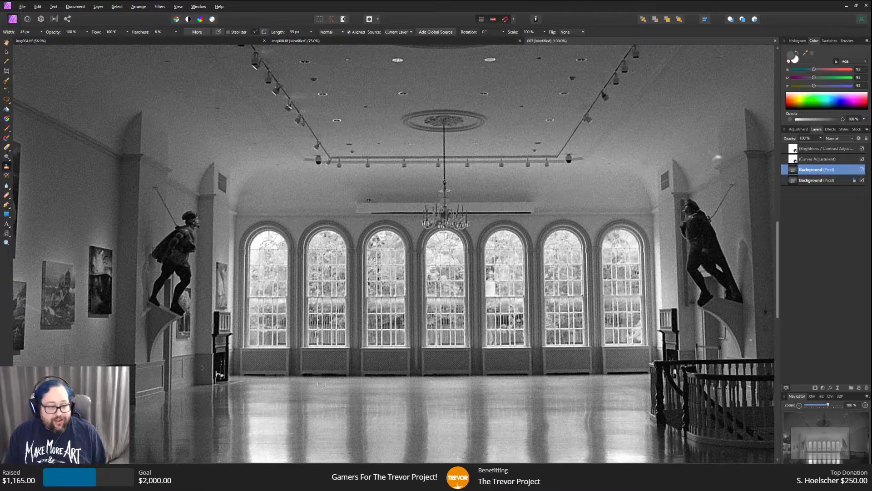
Inspect the floor from the left wall across the window reflections to the stair railing for remaining specks.
scroll(307, 397, down, 2)
scroll(345, 436, left, 5)
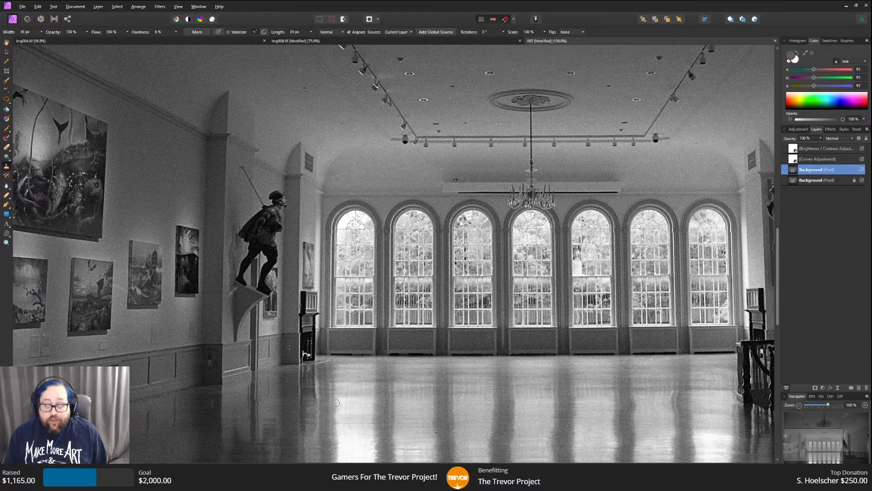
scroll(335, 408, down, 6)
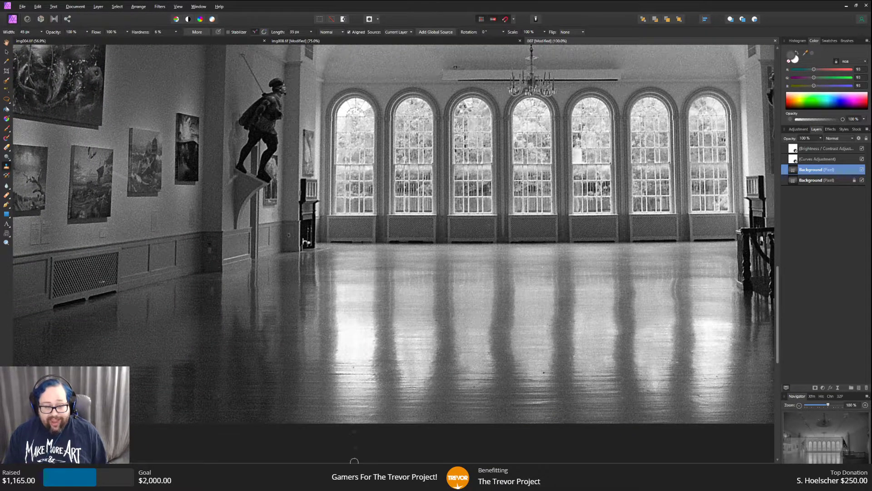
scroll(354, 456, left, 10)
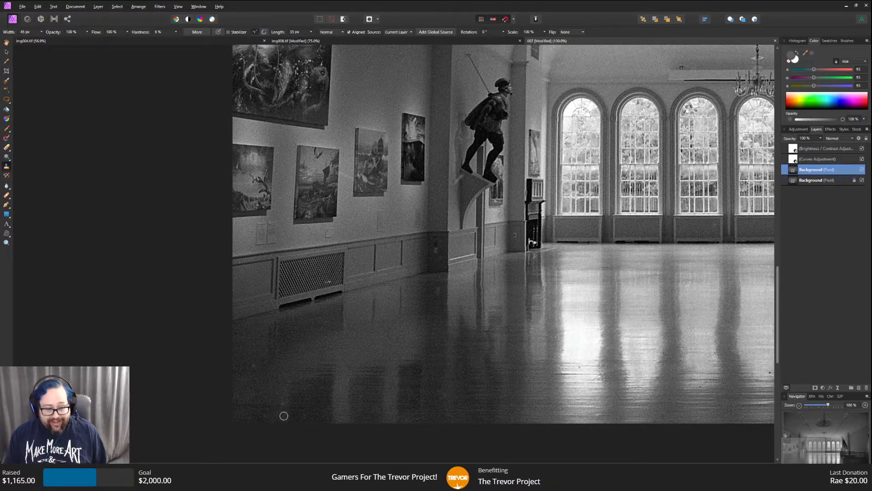
scroll(305, 449, right, 10)
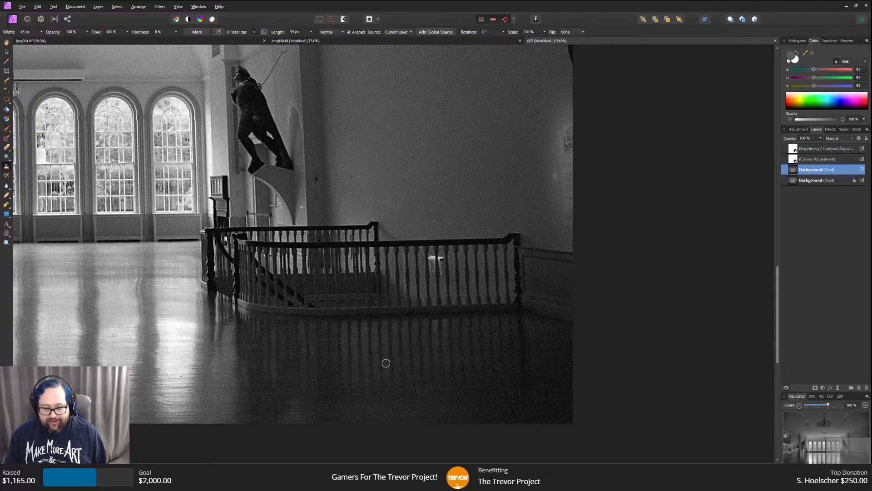
scroll(438, 453, left, 10)
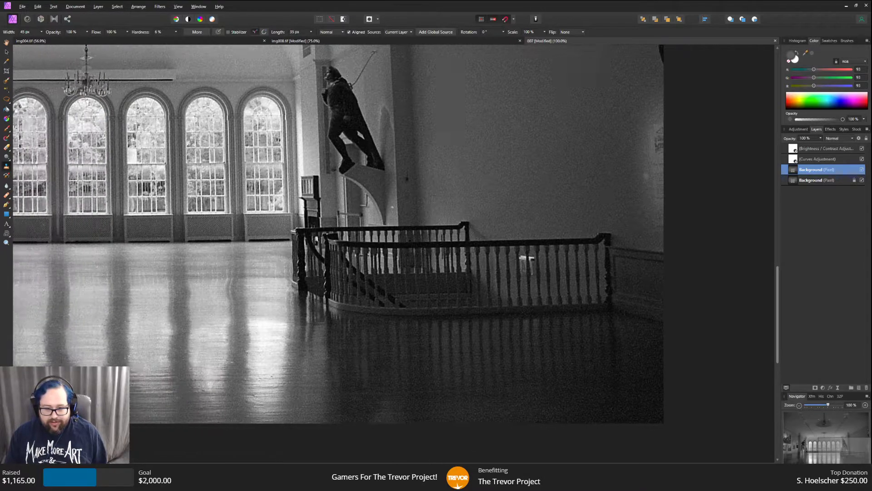
scroll(214, 455, left, 2)
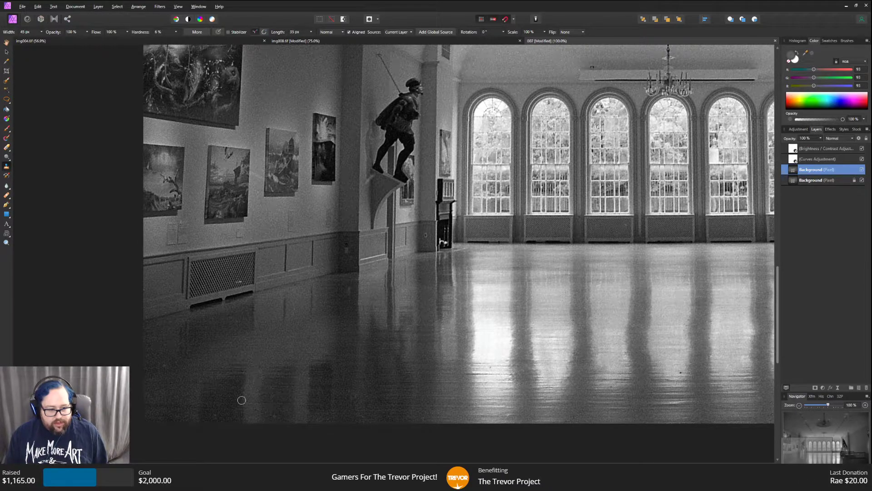
Clone away the bright spot above the right statue, where the wall meets the ceiling.
scroll(222, 414, up, 3)
scroll(226, 421, up, 3)
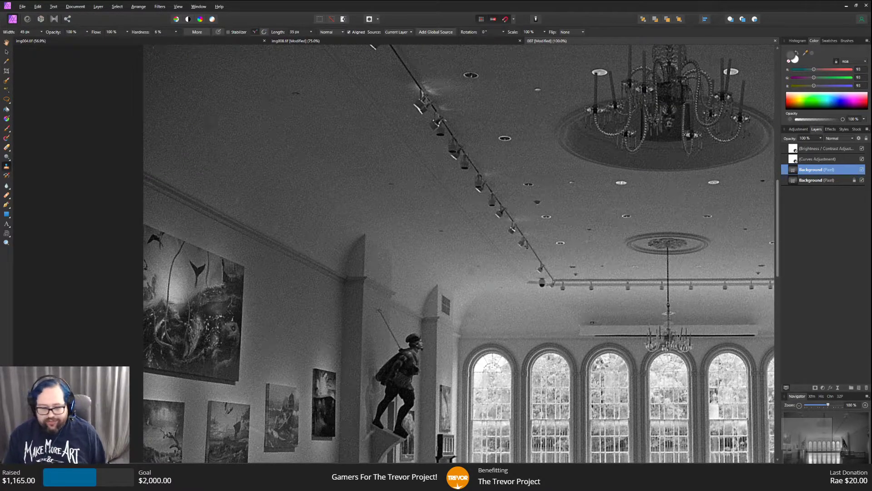
scroll(603, 312, right, 9)
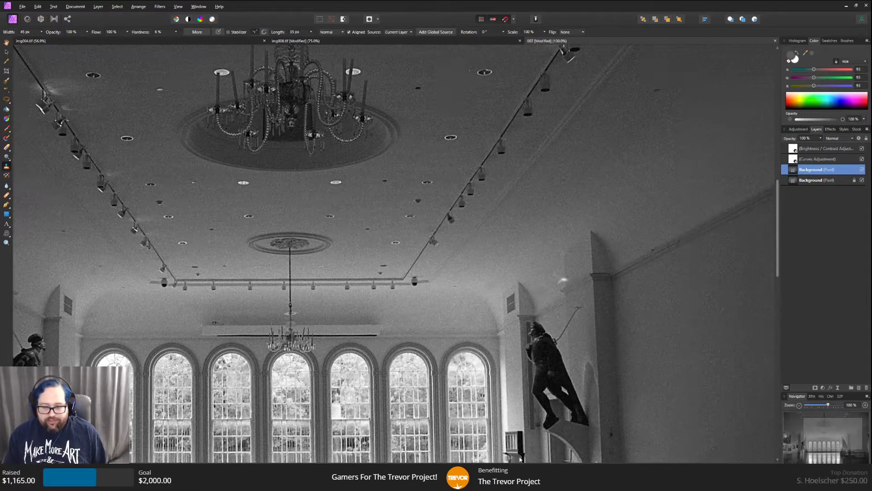
drag(560, 270, 557, 278)
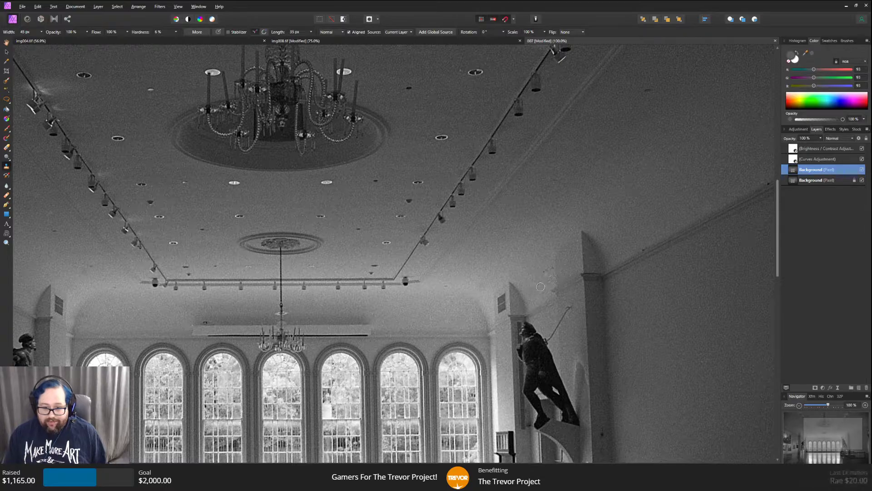
scroll(530, 273, up, 3)
scroll(529, 274, up, 2)
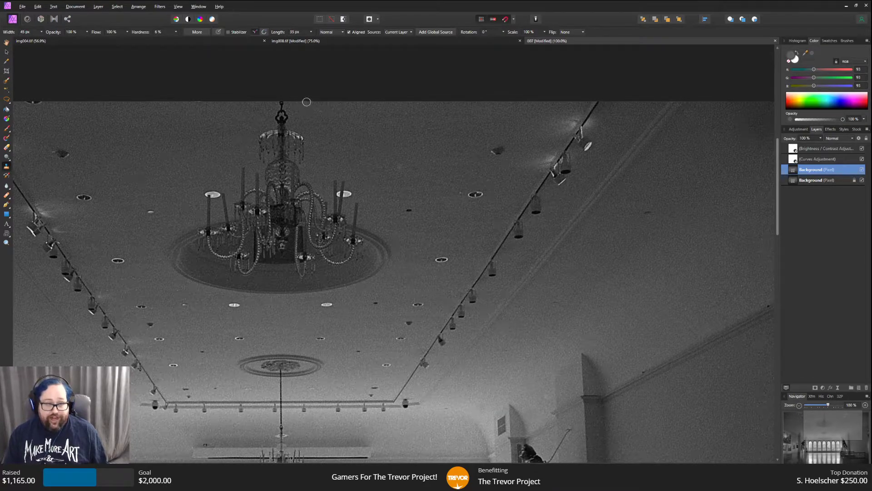
Raise the contrast of photo 007's Brightness / Contrast adjustment to 30% with the whole photo in view.
scroll(444, 153, down, 3)
scroll(433, 188, down, 2)
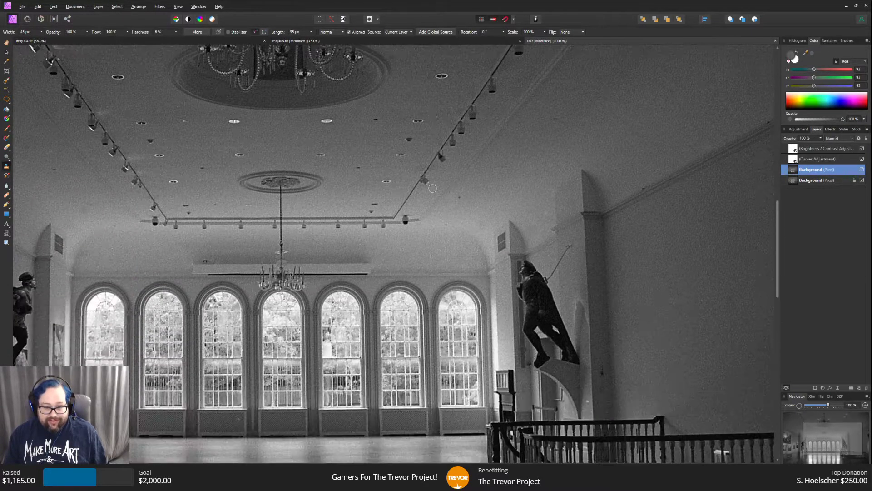
scroll(432, 188, down, 5)
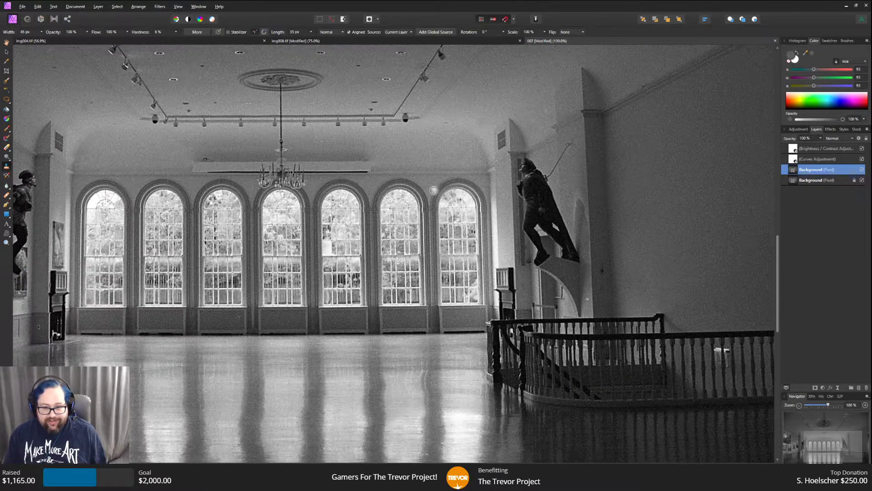
scroll(434, 193, down, 2)
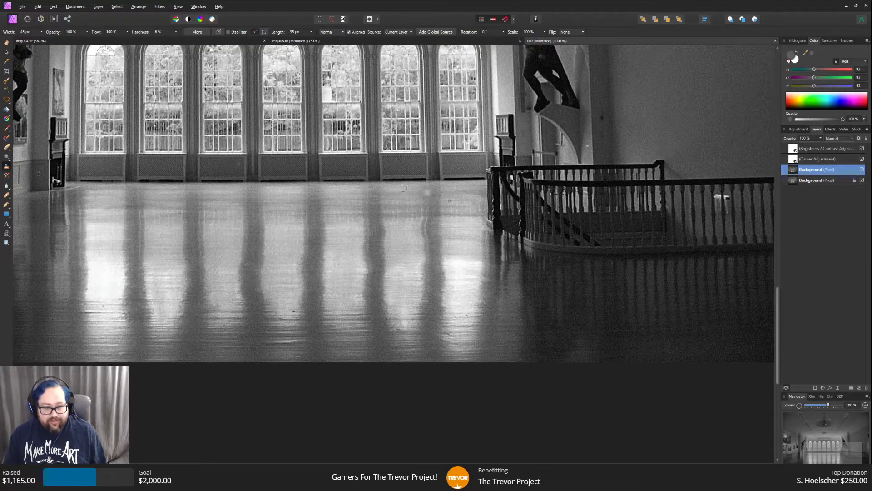
click(10, 244)
drag(84, 33, 61, 33)
scroll(671, 130, up, 2)
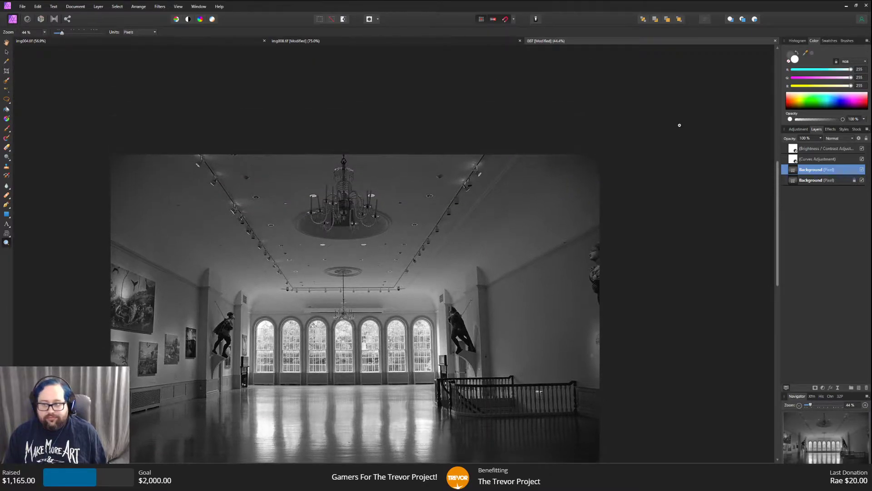
click(801, 152)
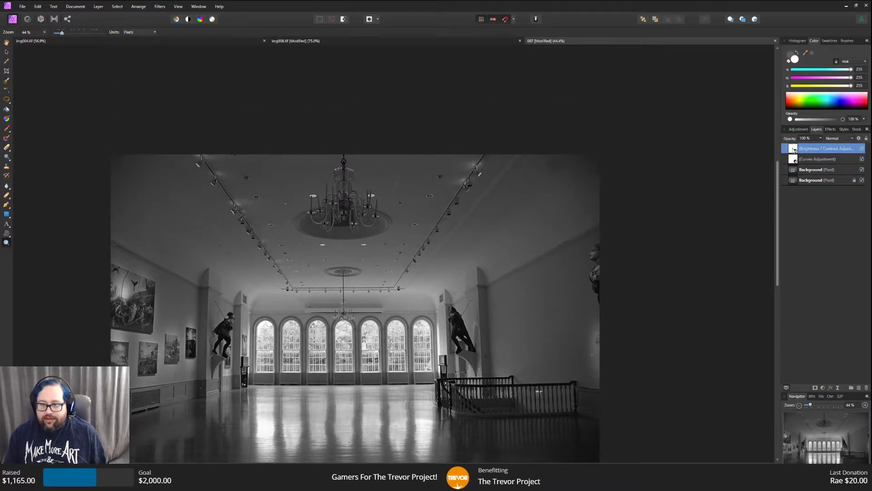
double_click(793, 151)
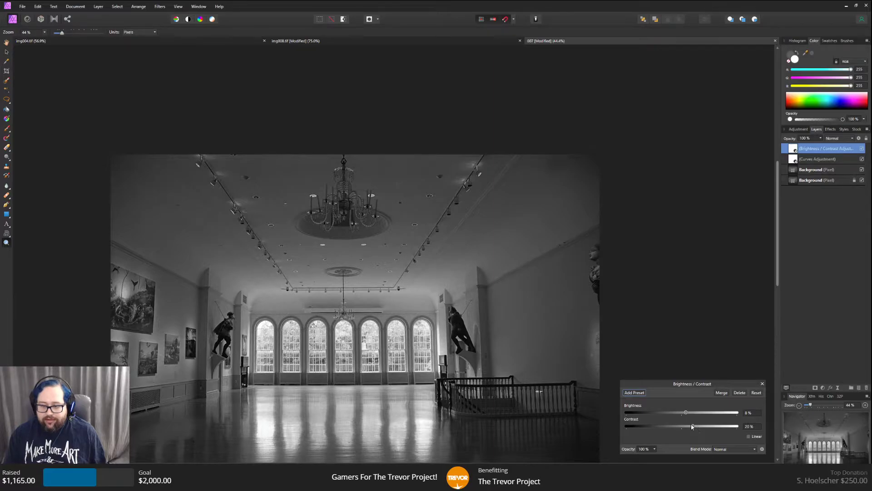
drag(694, 428, 699, 427)
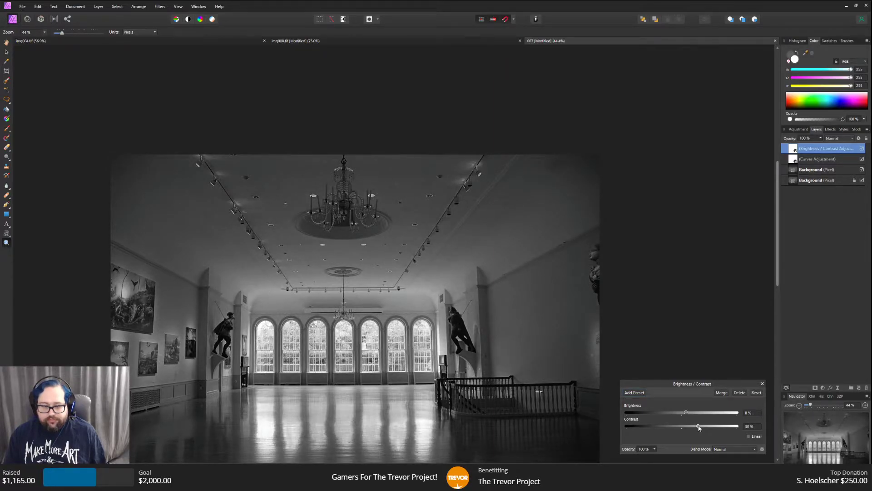
scroll(659, 276, down, 3)
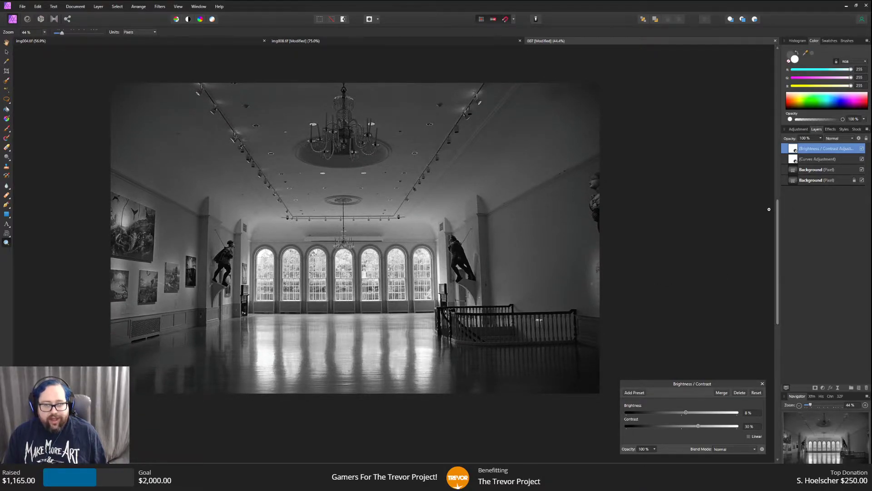
Save photo 007, save img008.tif with its layers, and close both documents.
click(22, 6)
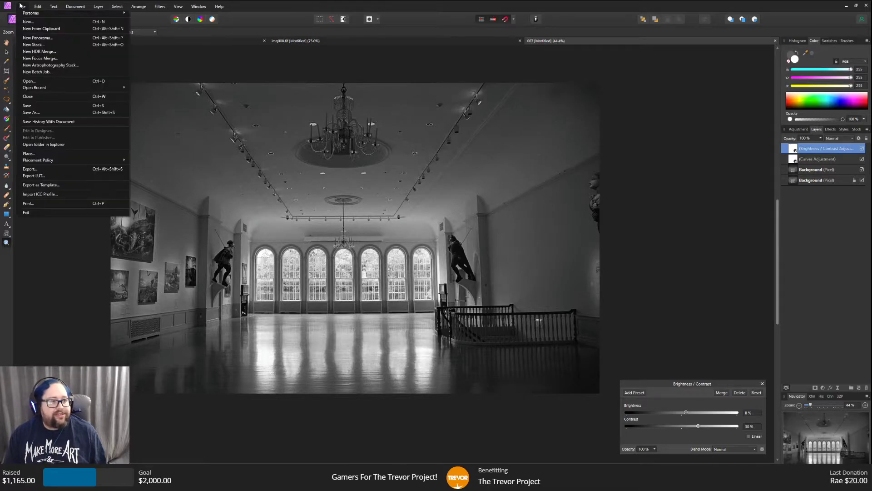
click(49, 105)
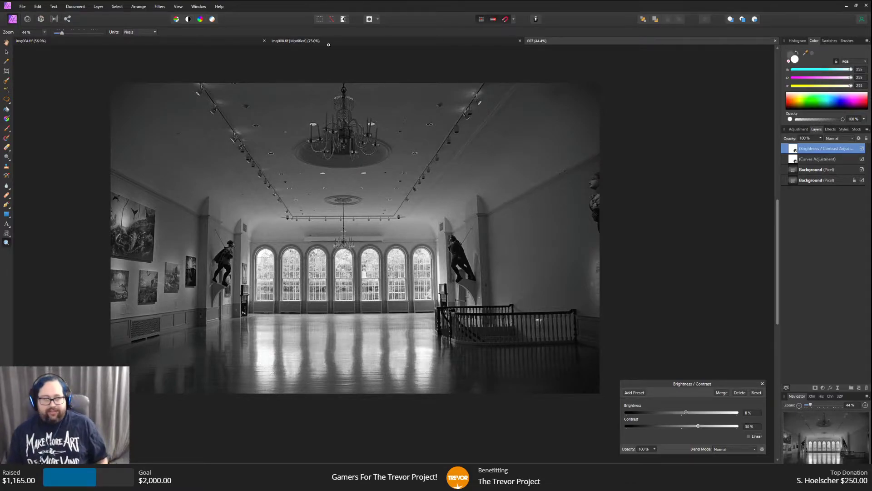
click(98, 43)
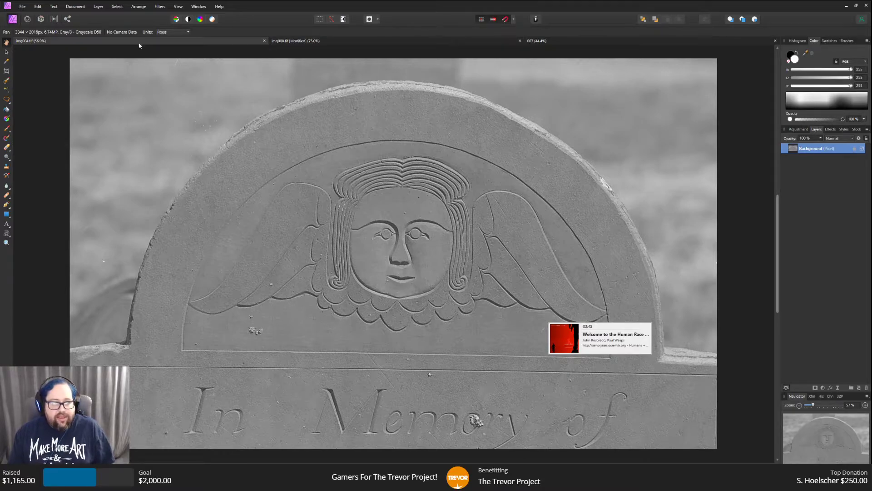
click(337, 43)
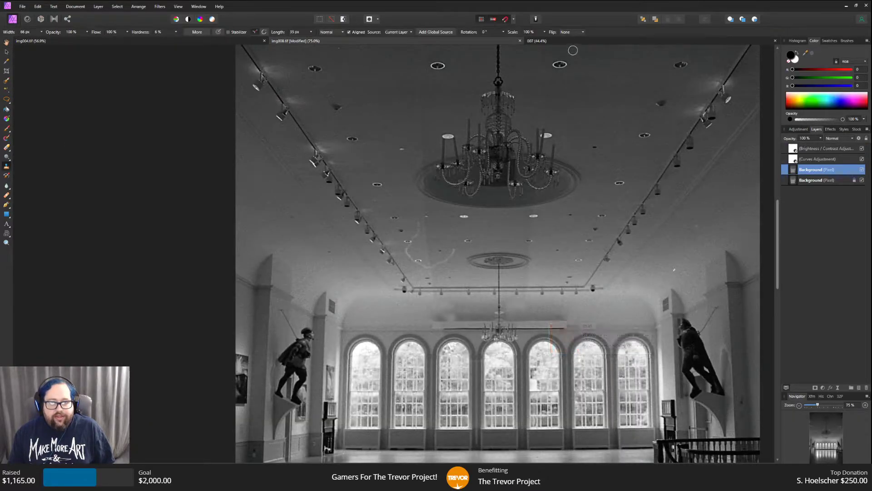
click(520, 41)
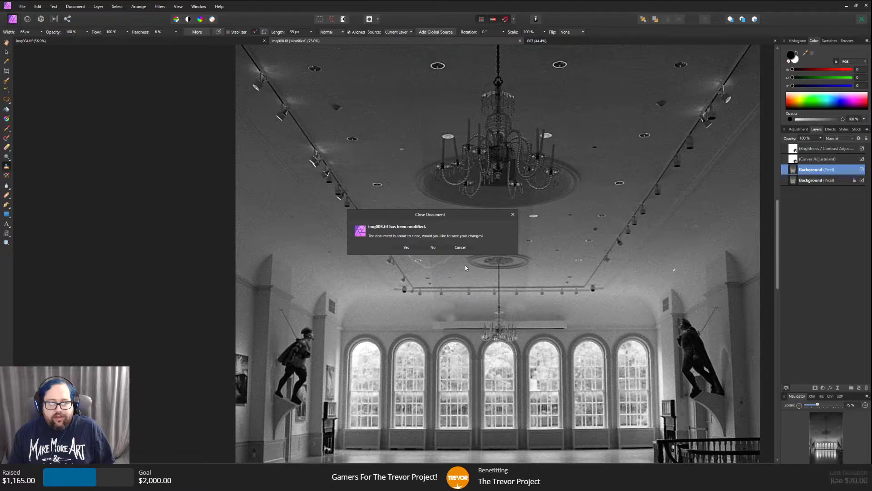
click(407, 247)
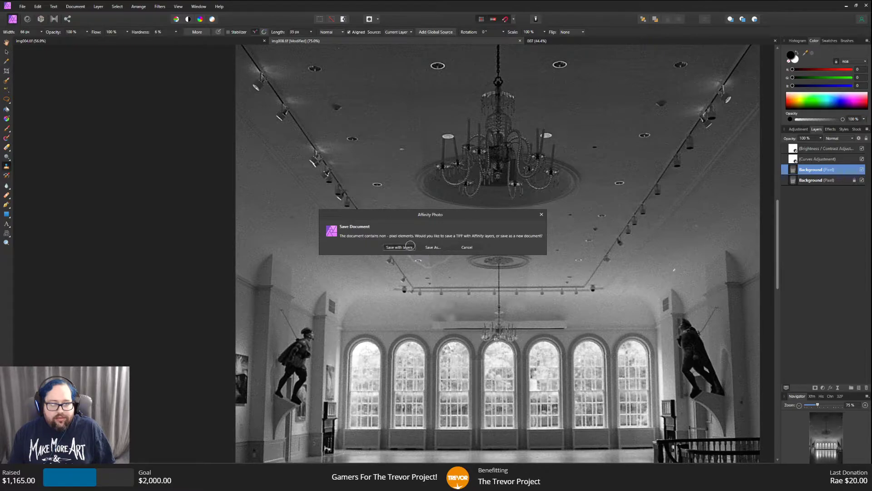
click(406, 247)
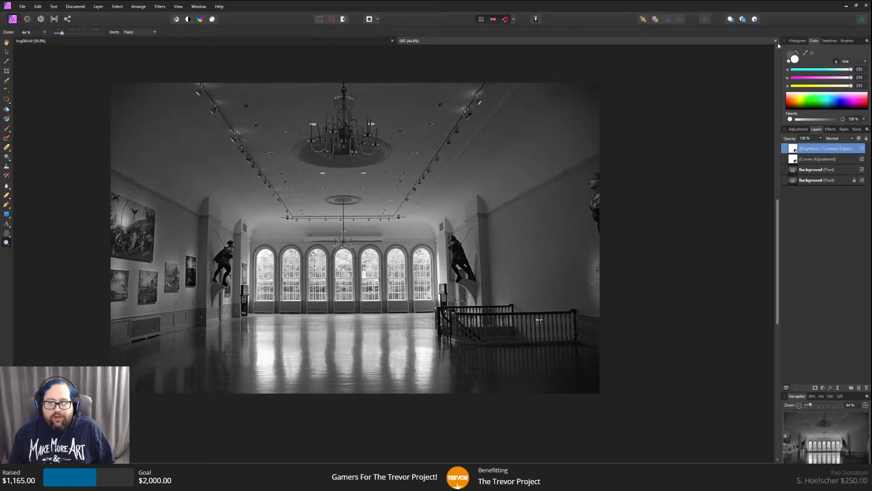
click(777, 42)
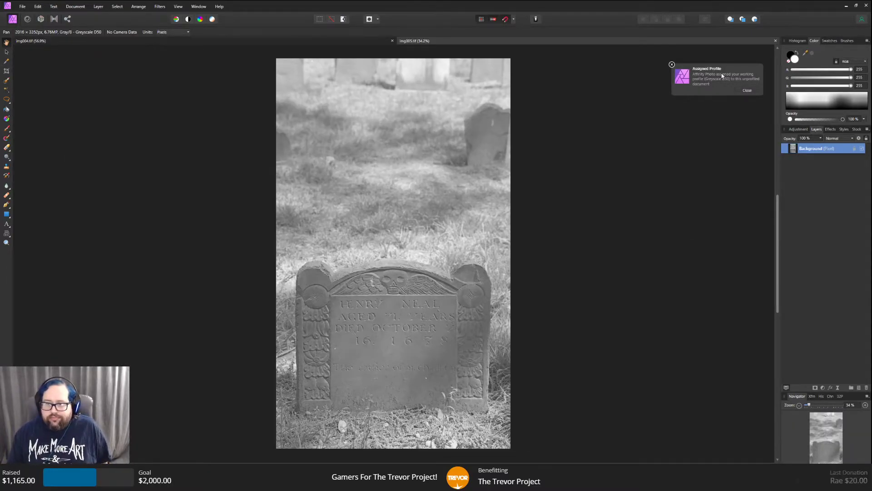
Convert the gravestone photo img005.tif to RGB/8 with the Adobe RGB (1998) profile and duplicate its Background layer.
click(749, 90)
click(75, 7)
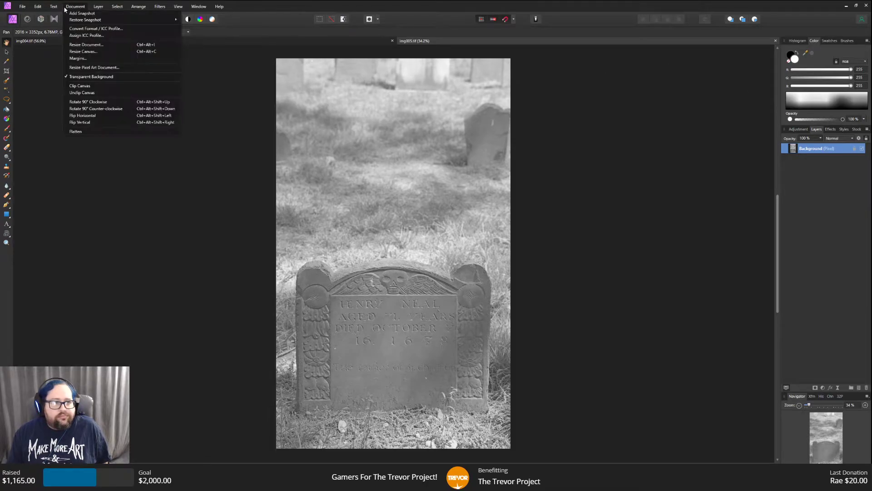
mouse_move(76, 5)
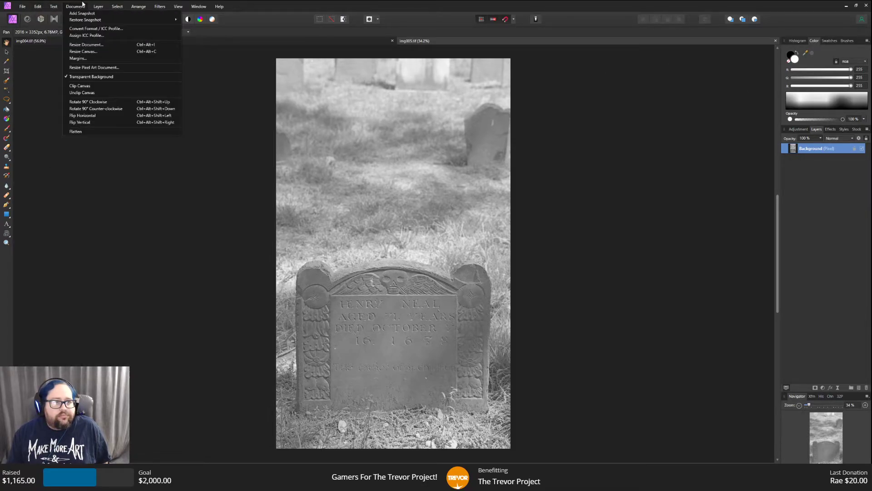
click(93, 28)
click(444, 188)
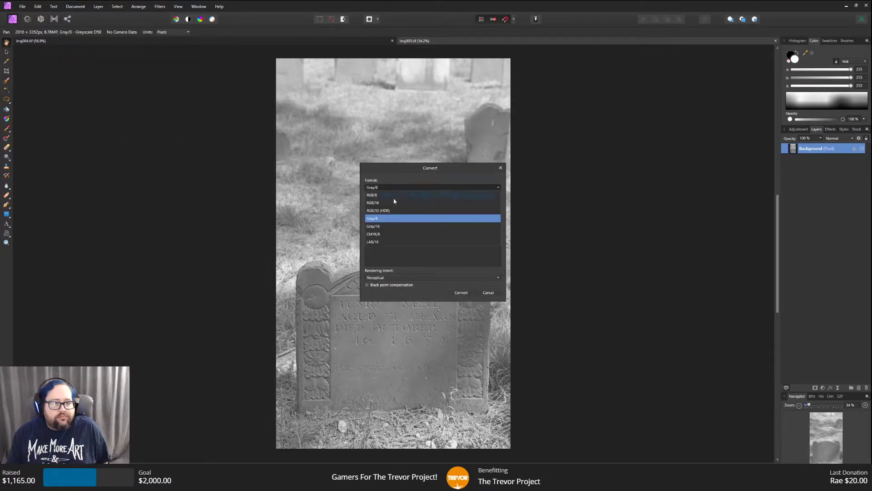
click(373, 195)
click(389, 228)
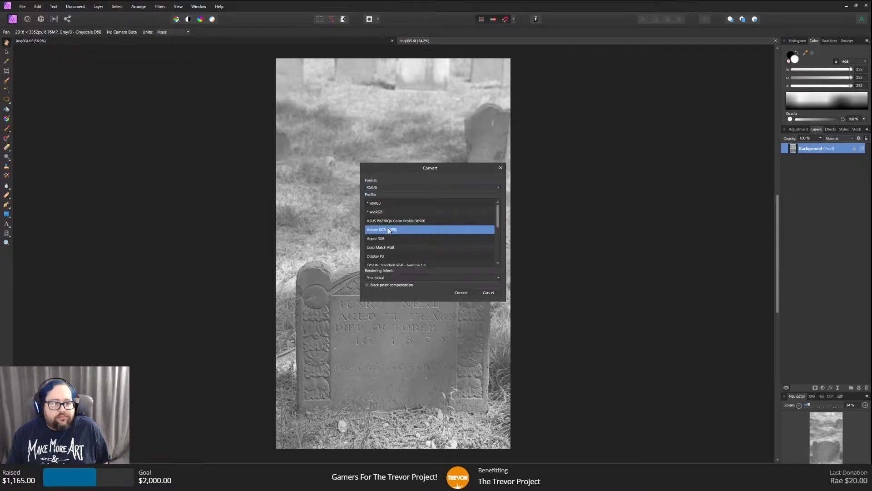
click(461, 293)
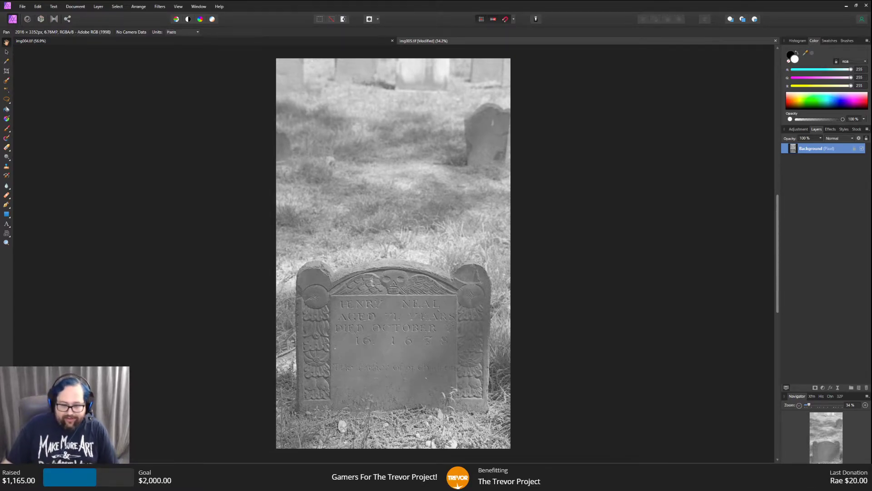
right_click(824, 146)
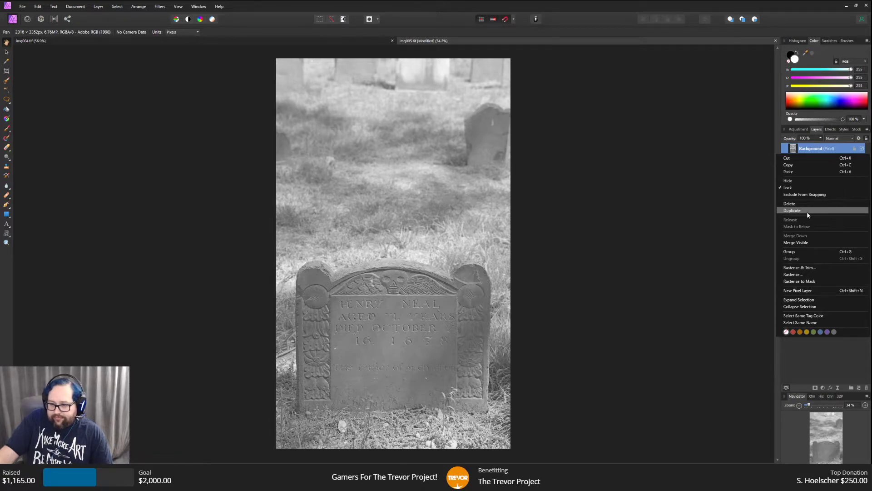
click(808, 214)
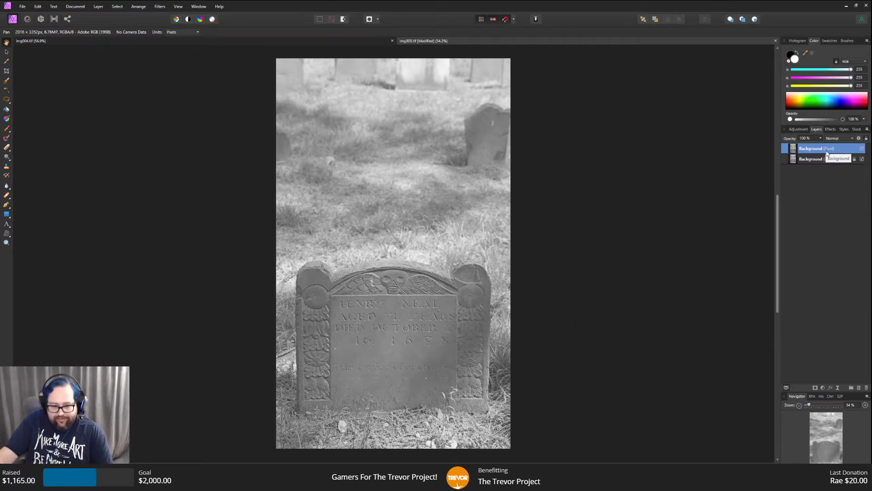
Add a Curves adjustment with the black point at X 0.178, Y 0 and the white point at X 0.943, Y 0.994.
click(808, 131)
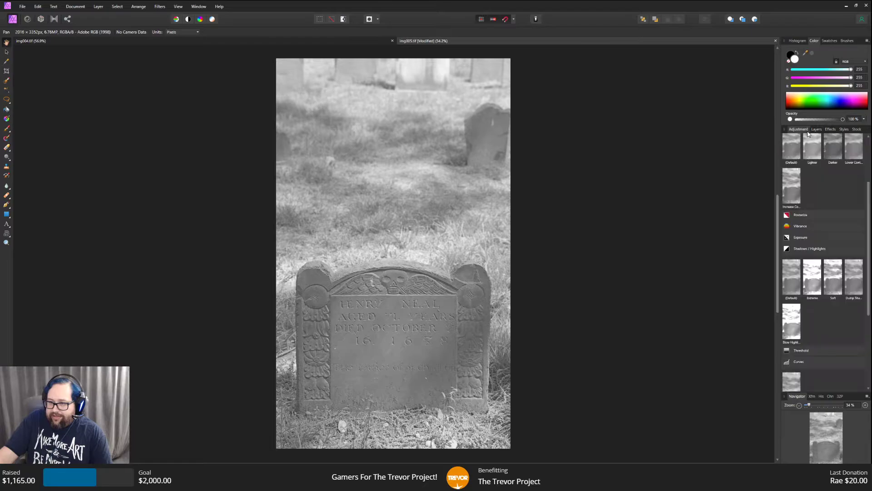
scroll(807, 237, down, 2)
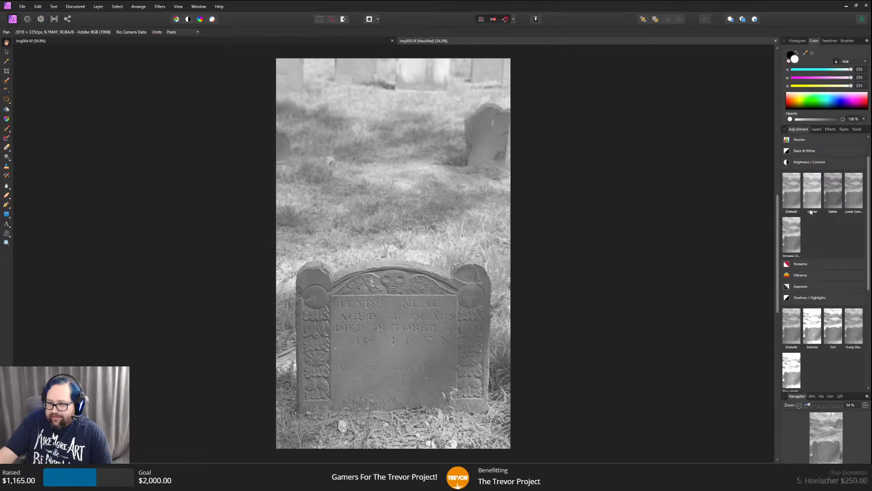
scroll(807, 238, down, 1)
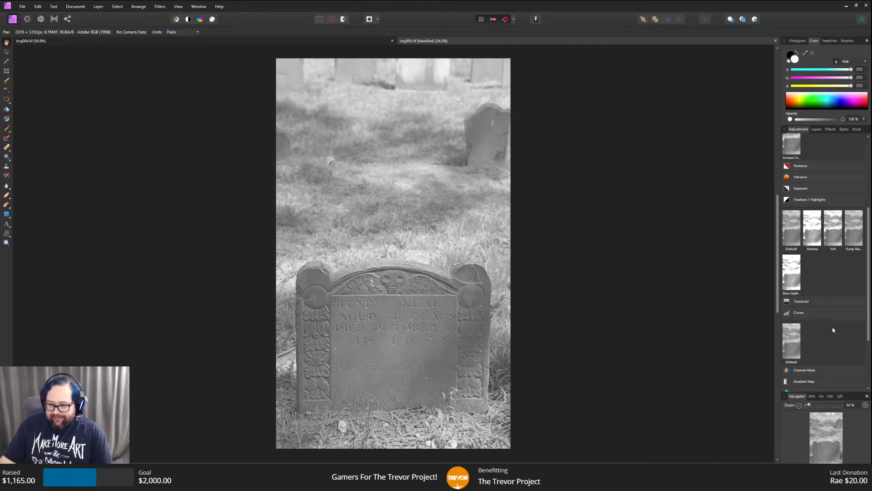
scroll(837, 328, down, 1)
click(796, 318)
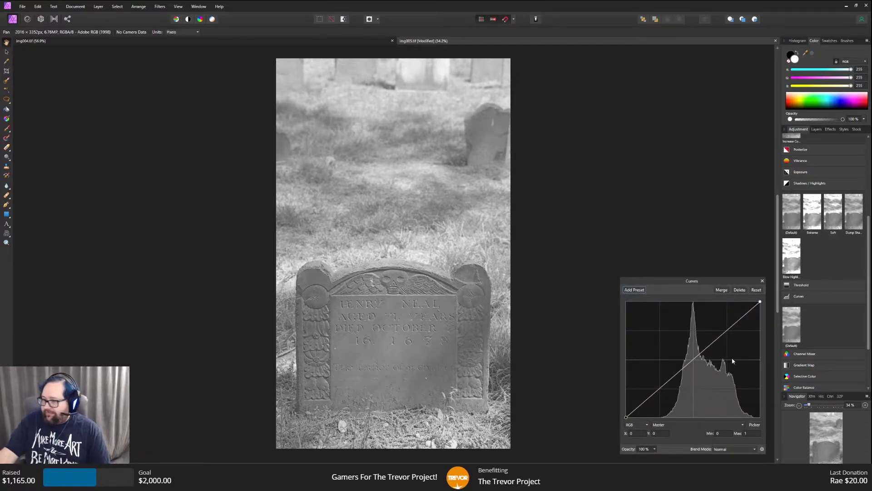
drag(626, 417, 647, 419)
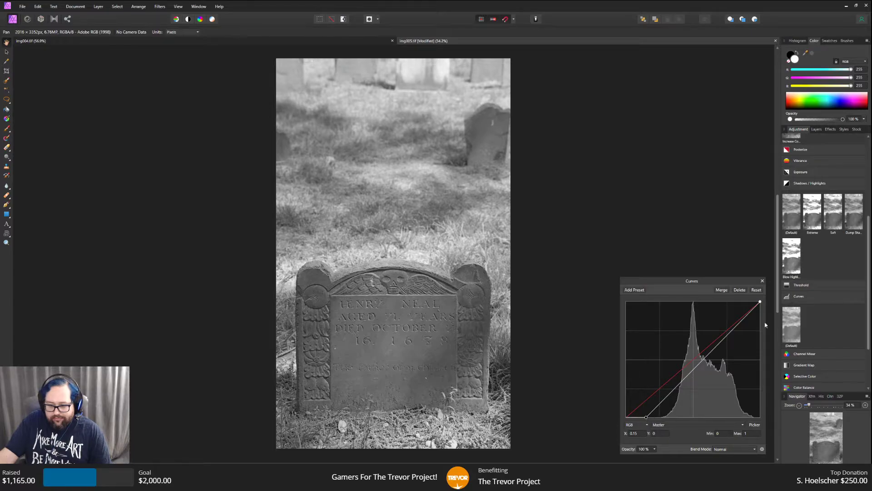
mouse_move(761, 302)
mouse_down()
mouse_move(745, 306)
mouse_move(753, 305)
mouse_up()
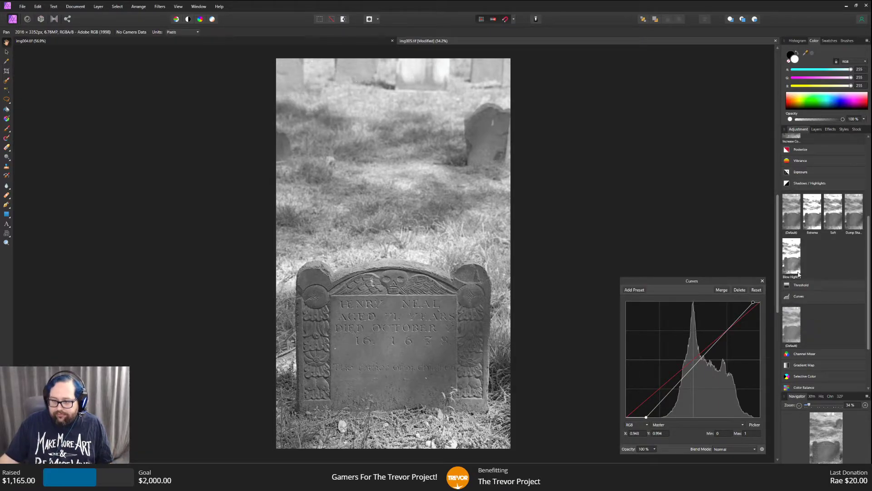
click(647, 417)
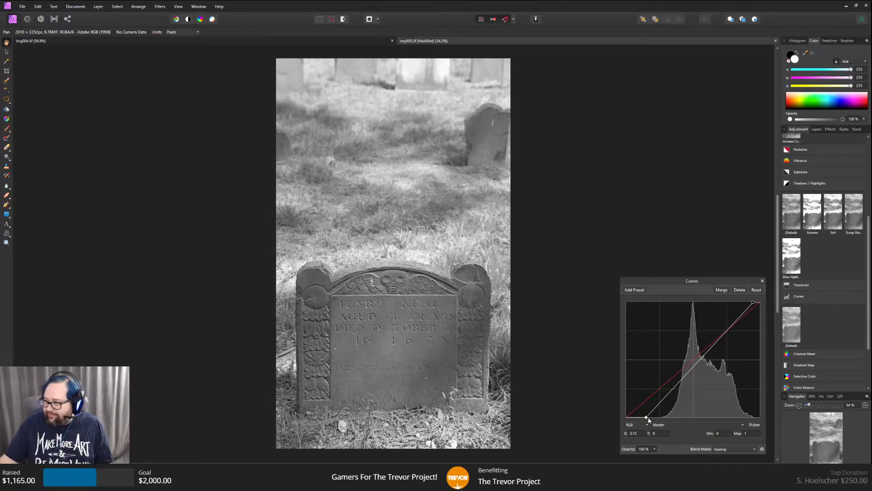
drag(646, 417, 651, 419)
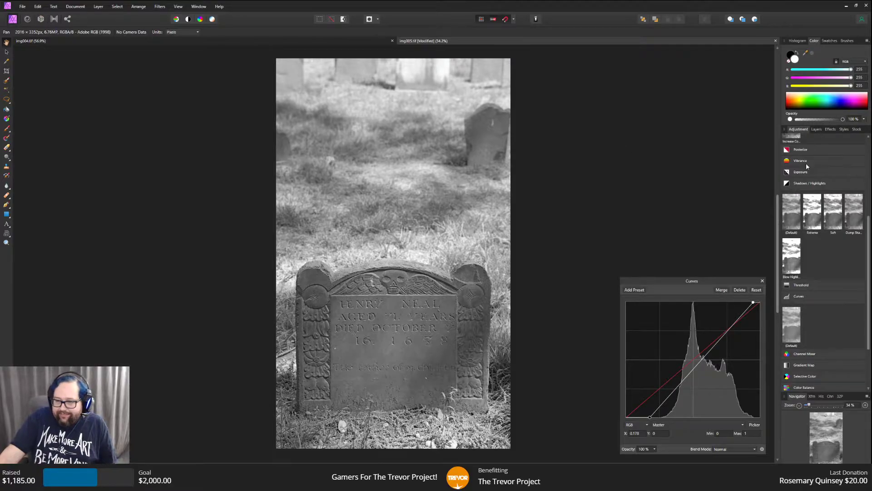
Add a Brightness / Contrast adjustment to the gravestone photo and set its contrast to 25%.
scroll(819, 200, up, 4)
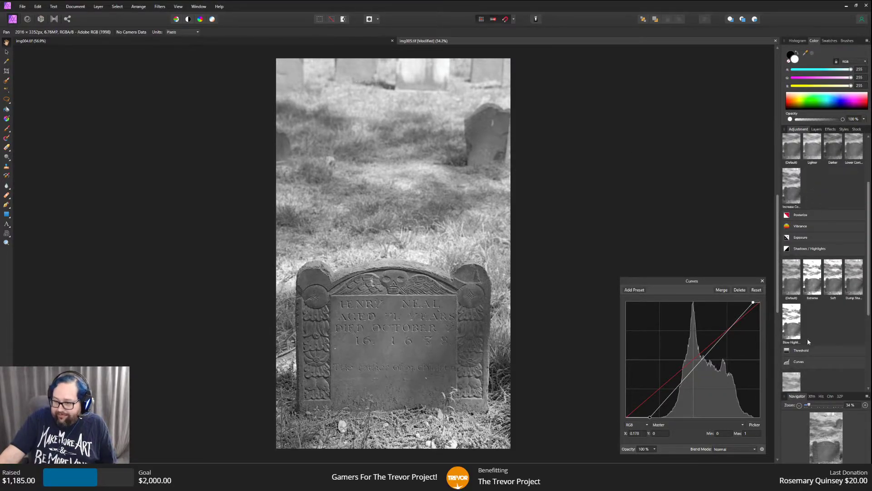
scroll(807, 337, down, 1)
scroll(809, 296, up, 2)
click(810, 266)
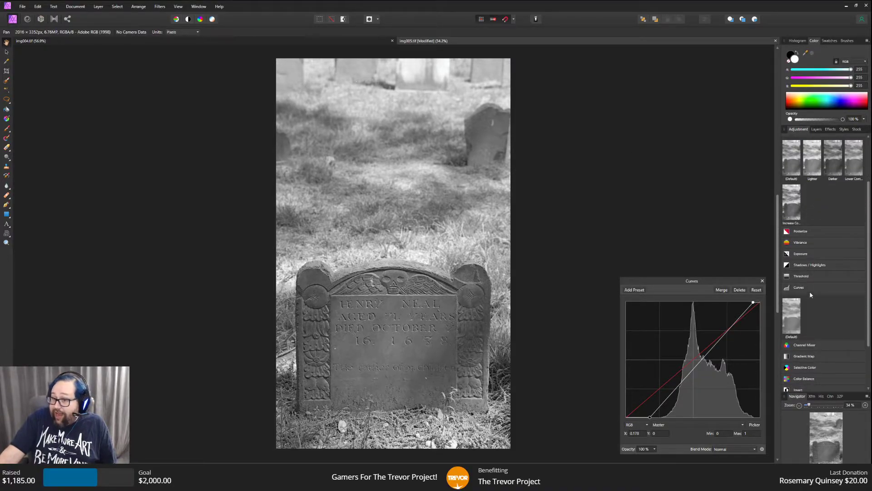
click(810, 290)
scroll(820, 206, up, 2)
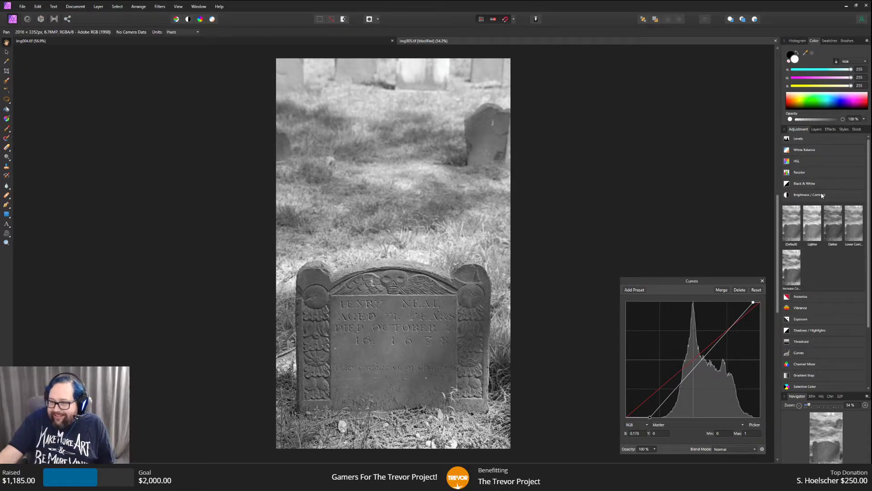
click(794, 227)
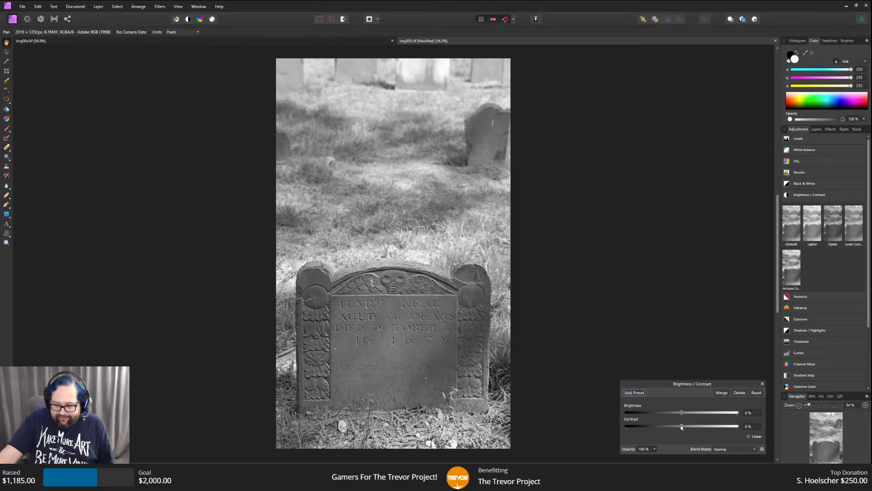
drag(683, 427, 696, 431)
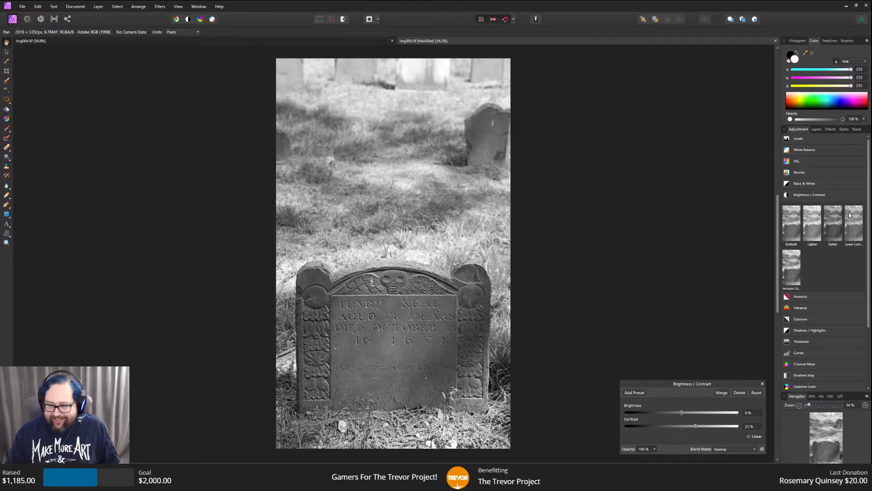
scroll(691, 288, down, 2)
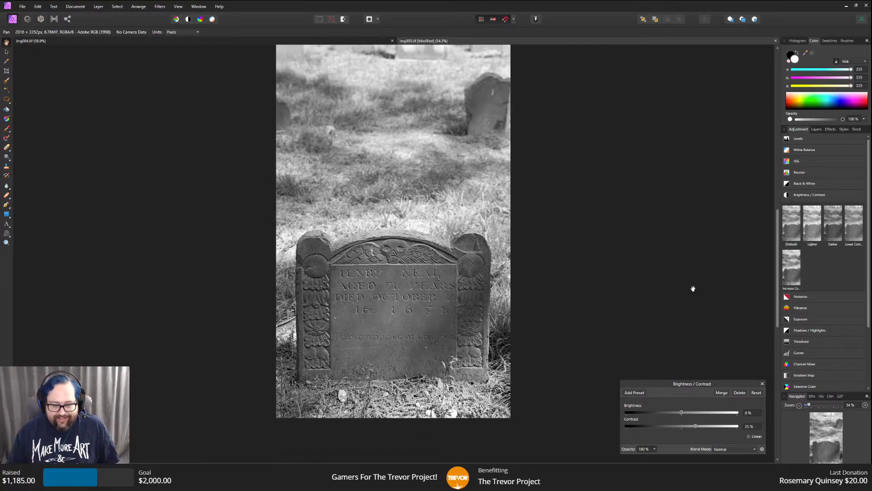
mouse_move(777, 298)
mouse_down()
mouse_move(777, 315)
mouse_move(776, 297)
mouse_up()
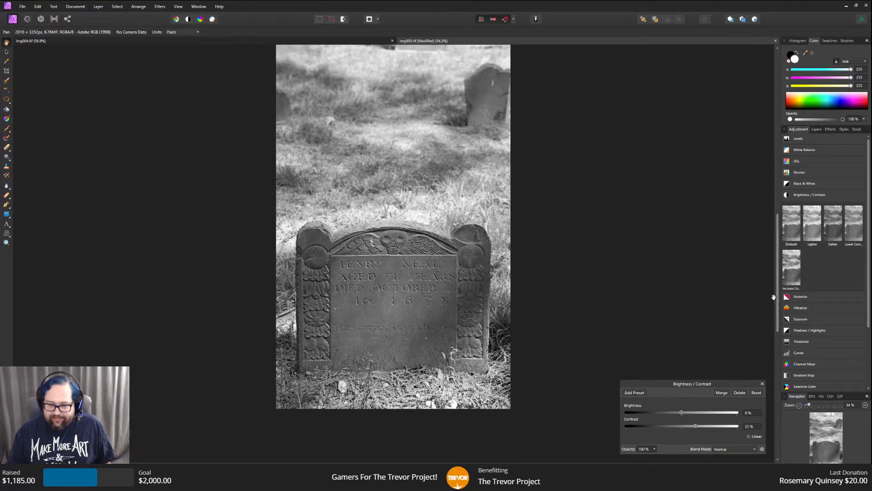
scroll(697, 291, up, 1)
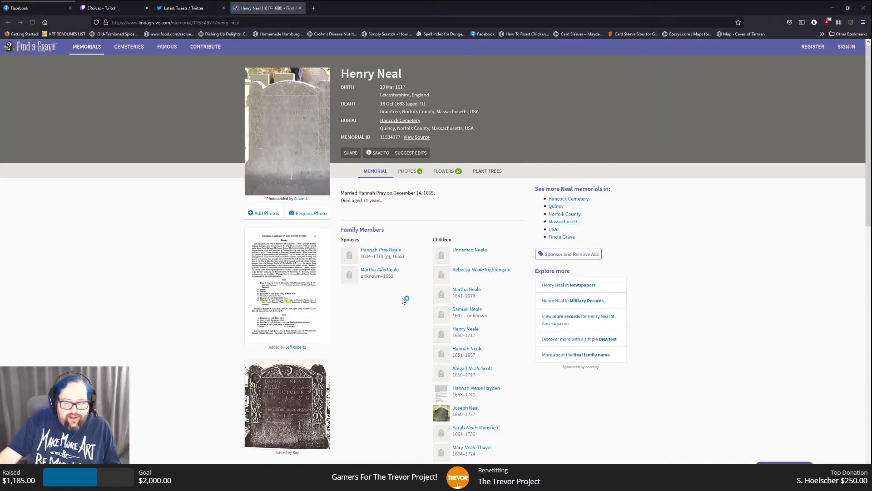
In the browser, examine the Find a Grave memorial page for the gravestone's owner, including its photos, family members and inscription.
scroll(403, 301, down, 3)
scroll(405, 295, down, 1)
scroll(405, 294, up, 3)
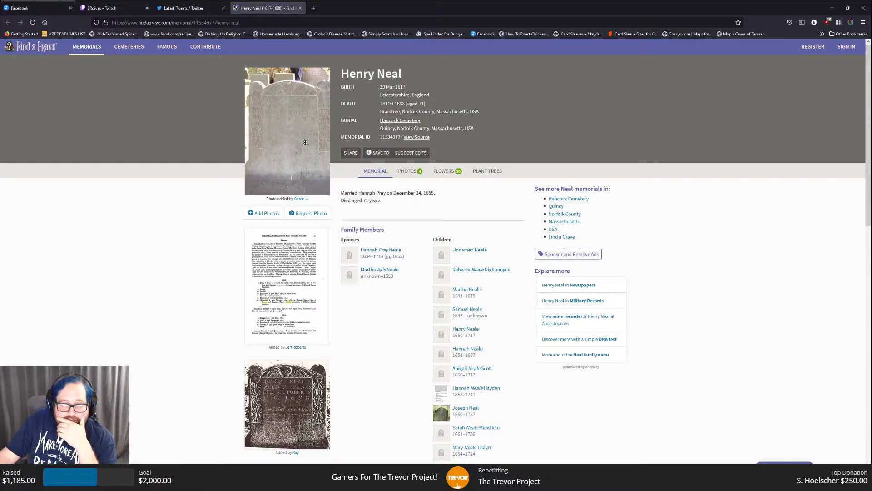
scroll(473, 246, down, 3)
scroll(461, 182, down, 1)
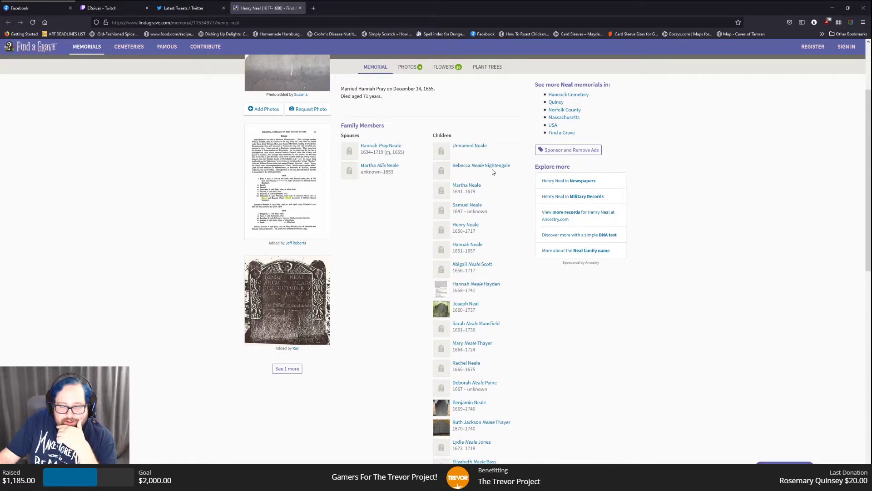
scroll(491, 177, down, 3)
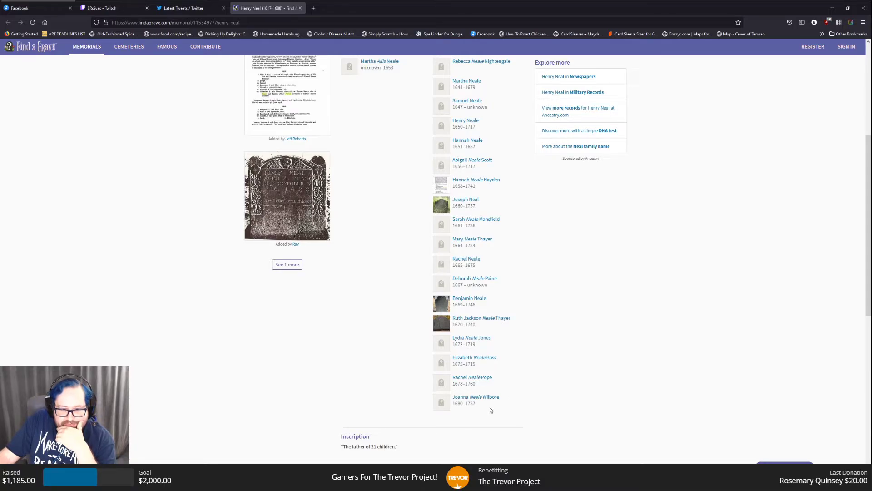
scroll(491, 410, up, 1)
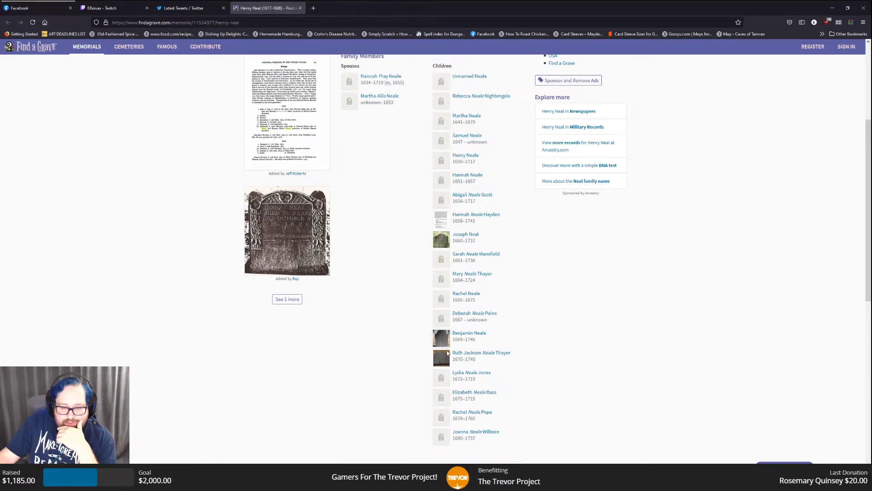
scroll(445, 360, up, 5)
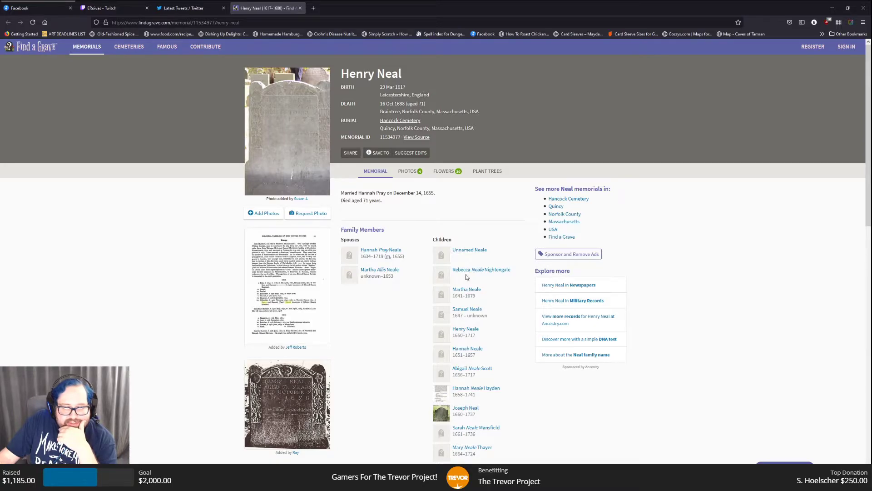
scroll(483, 257, down, 1)
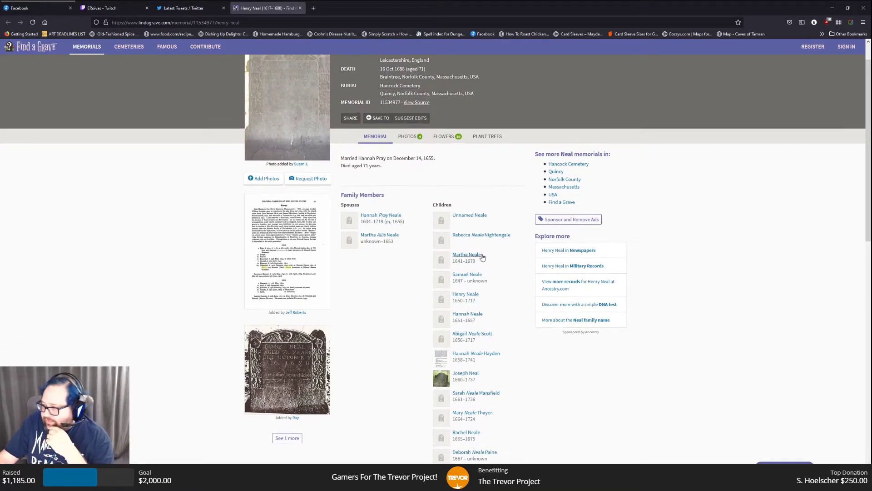
scroll(483, 258, down, 2)
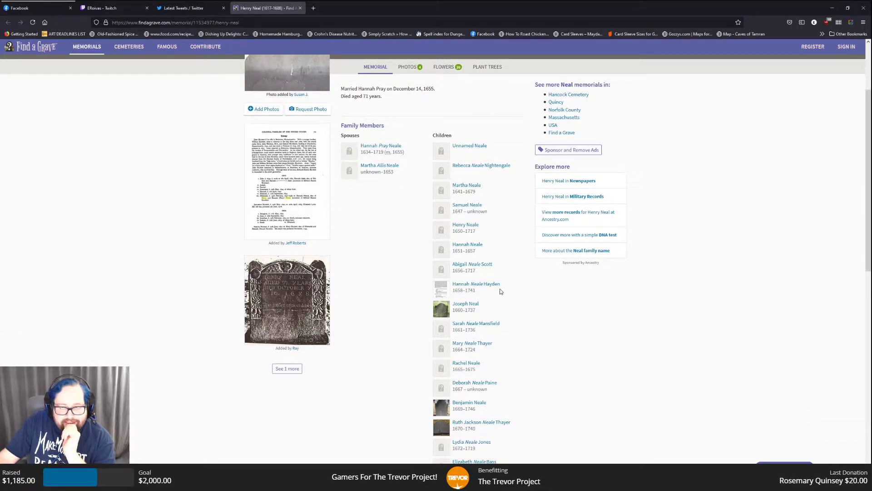
scroll(501, 291, down, 2)
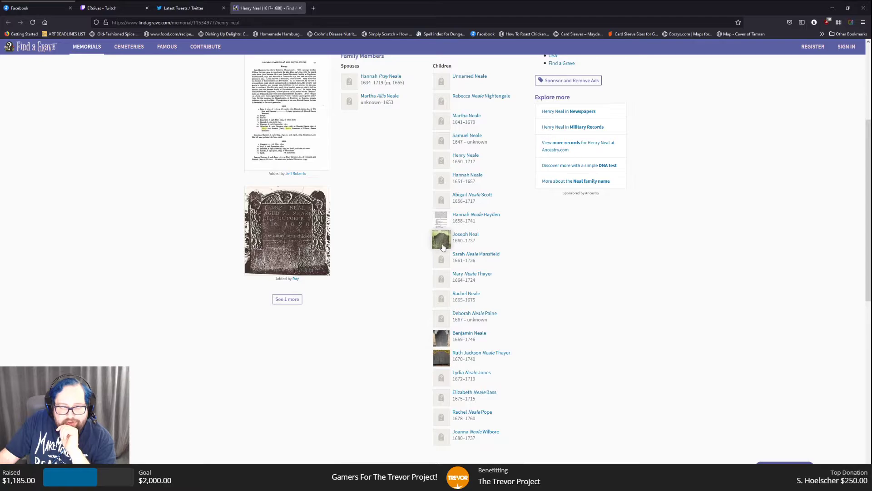
scroll(410, 297, up, 2)
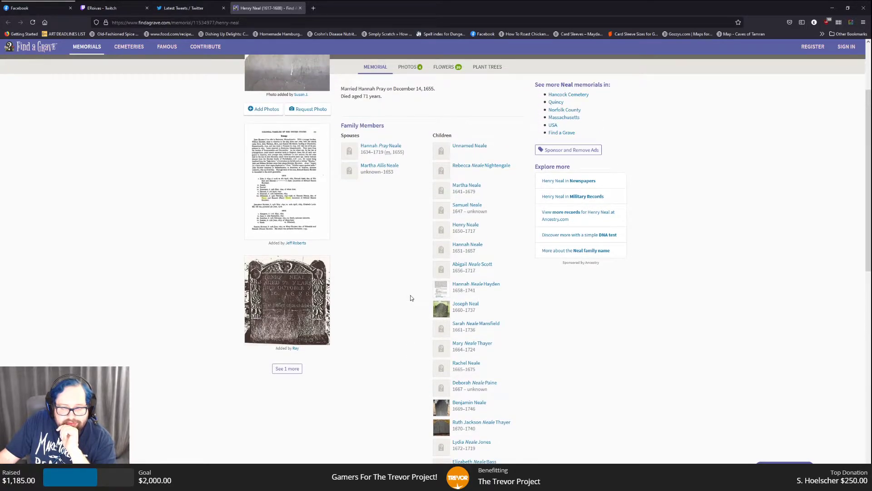
scroll(411, 297, down, 1)
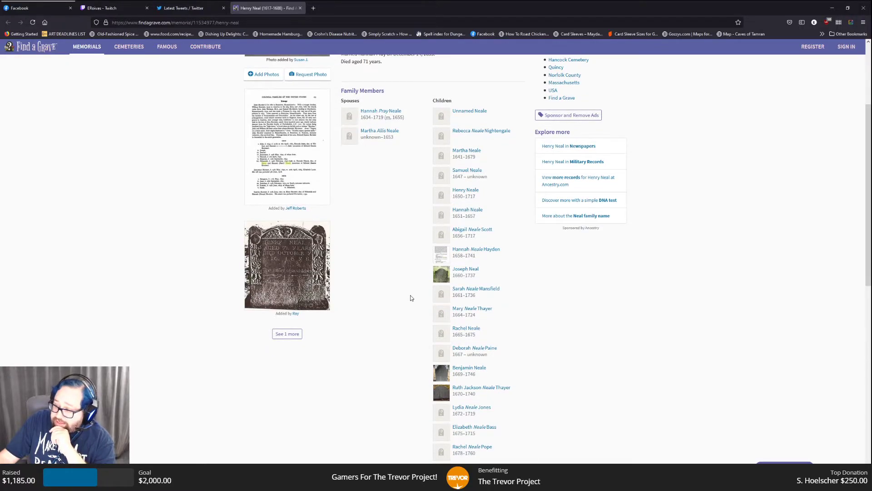
scroll(411, 298, down, 1)
scroll(411, 295, up, 2)
scroll(410, 296, up, 3)
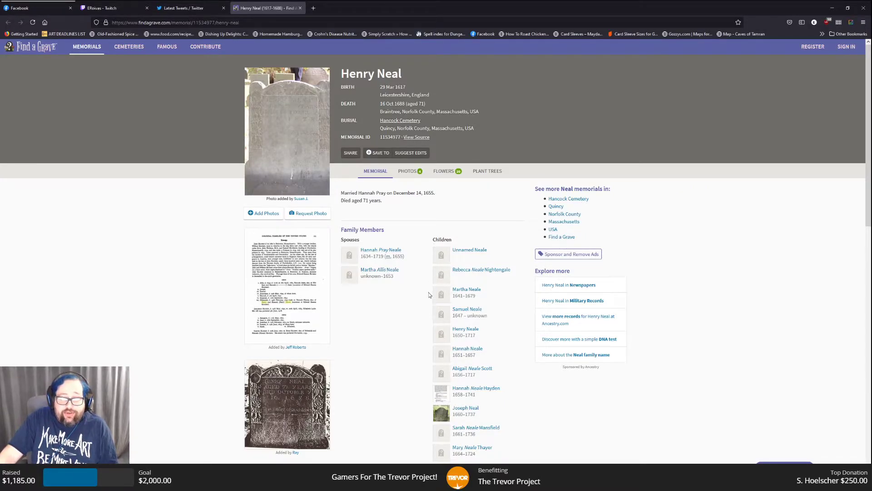
scroll(393, 349, down, 1)
scroll(394, 343, up, 1)
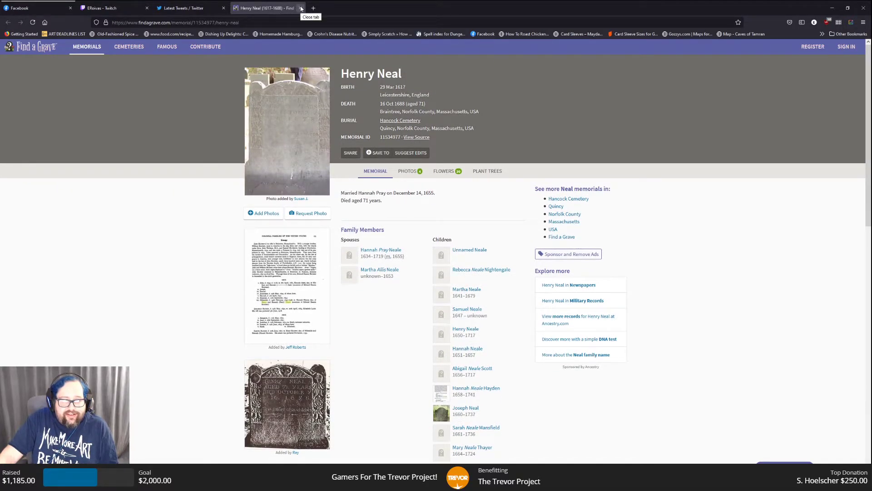
Close the gravestone record's browser page, switch to Affinity Photo and close the Brightness / Contrast adjustment settings.
click(301, 8)
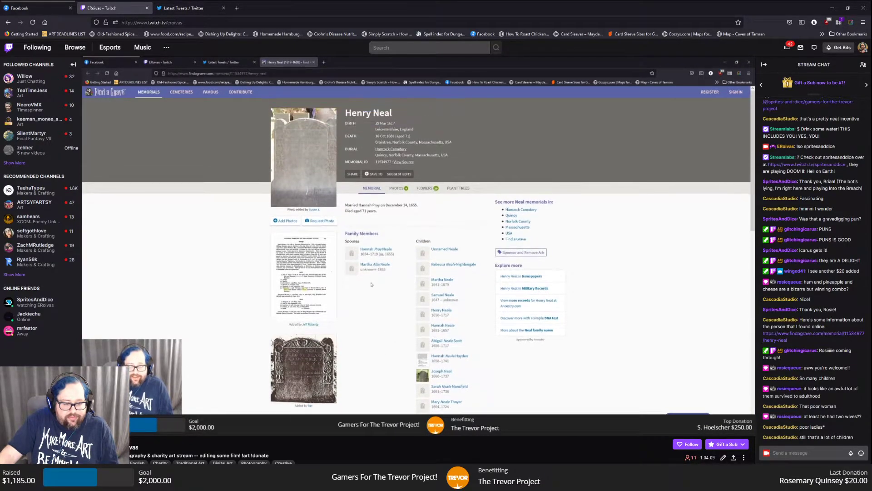
key(alt+Tab)
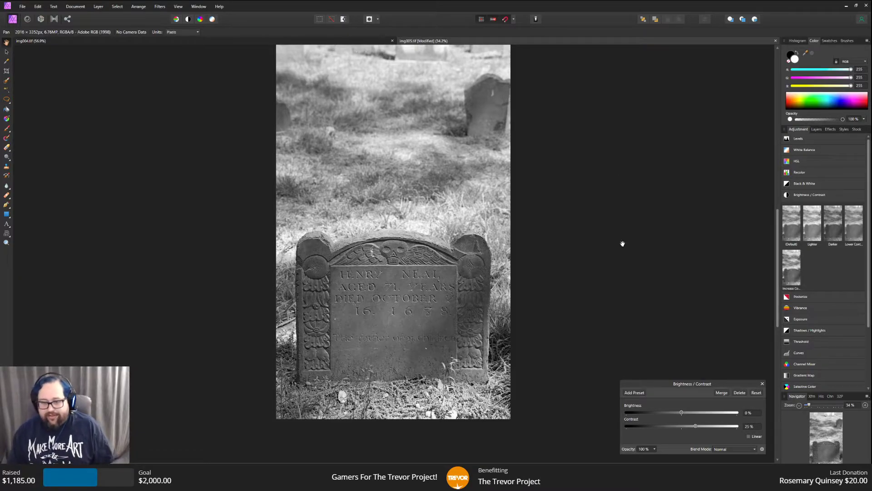
scroll(629, 221, up, 1)
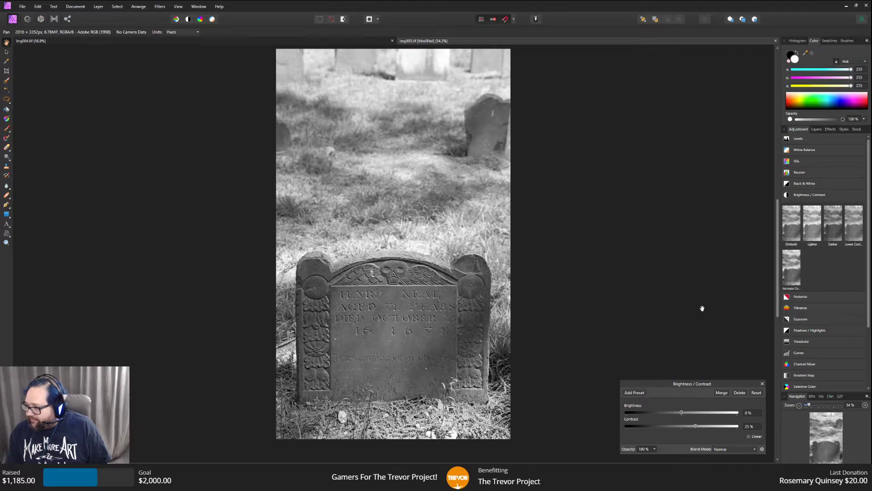
click(760, 384)
Draw a linear gradient fill on the unlocked Background layer from the photo's upper-left corner to just above the gravestone.
click(817, 130)
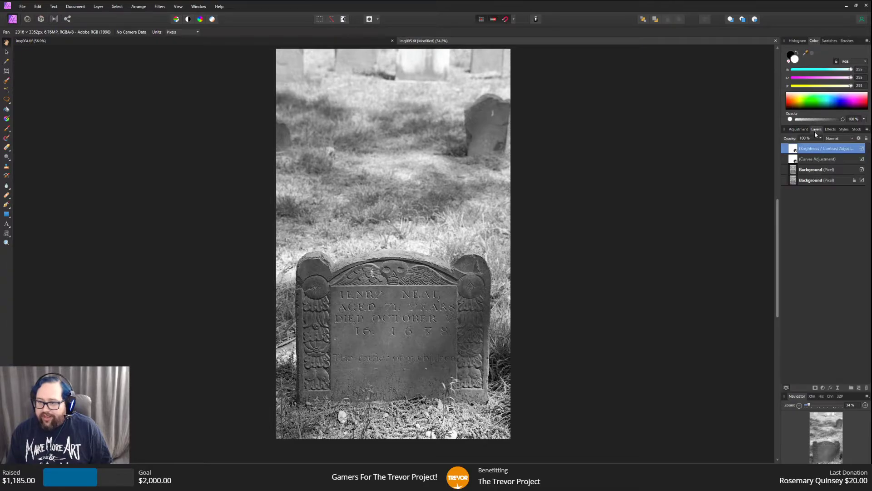
click(815, 171)
click(798, 130)
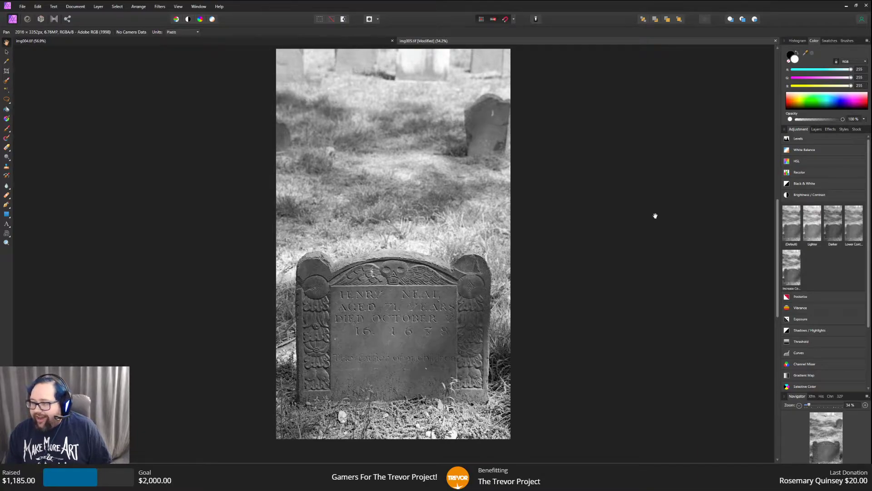
click(7, 138)
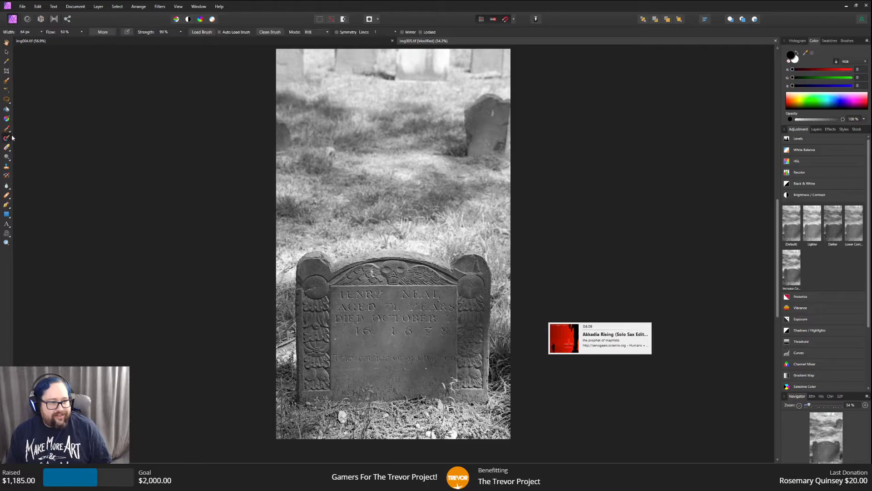
click(816, 129)
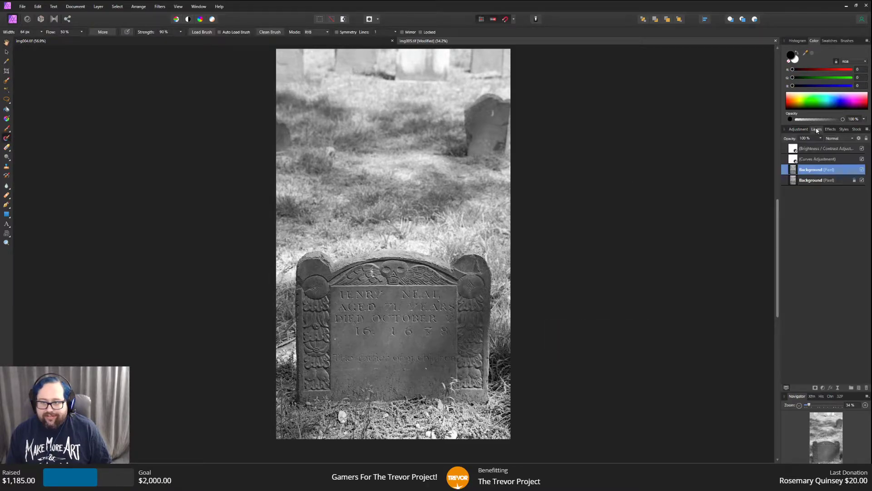
click(6, 119)
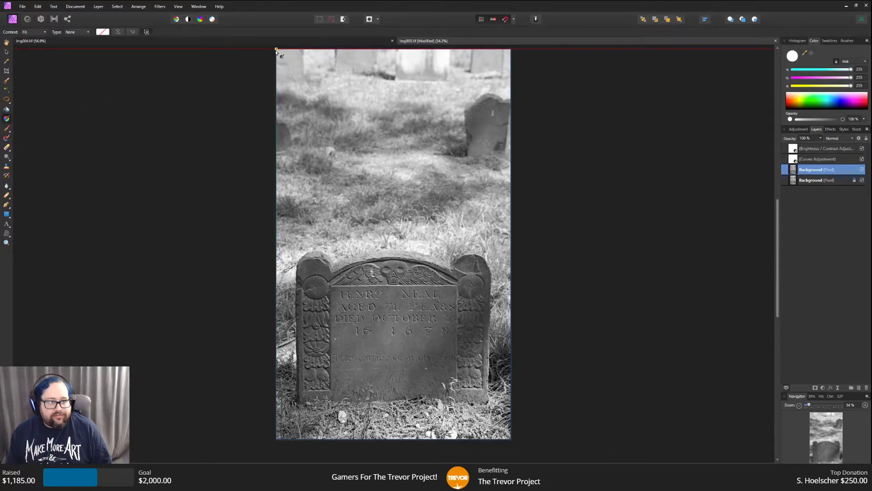
drag(276, 49, 393, 250)
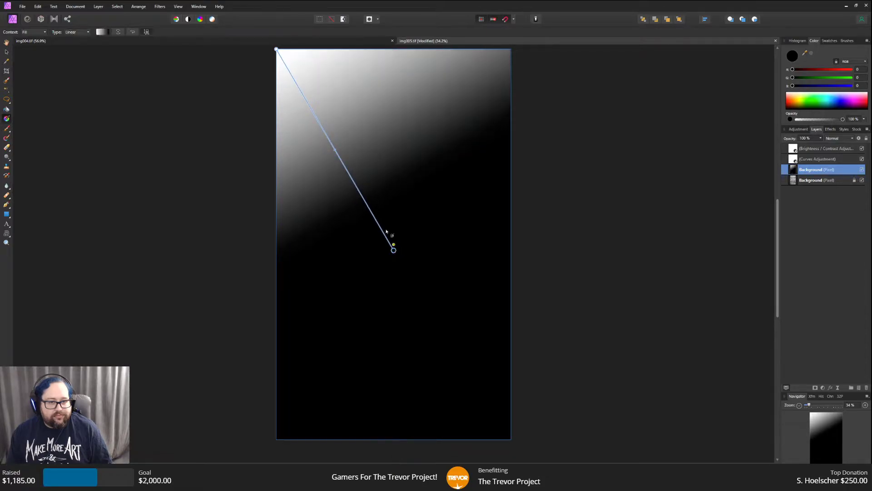
click(88, 32)
click(74, 53)
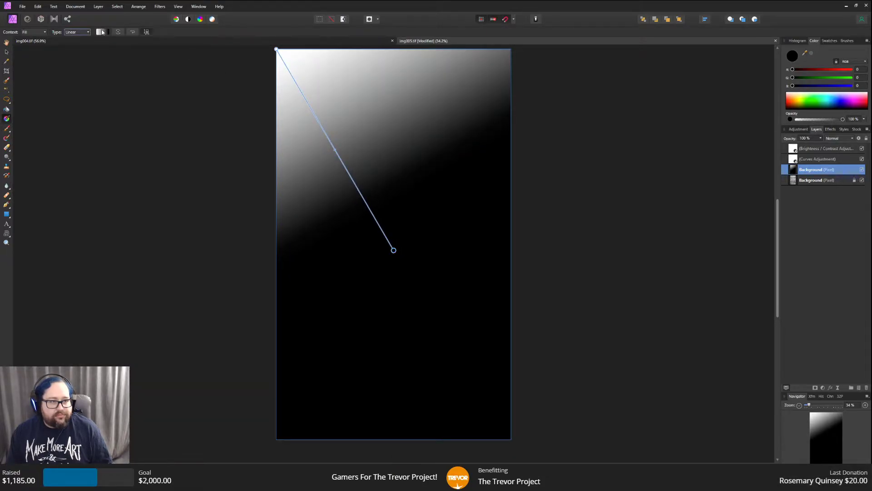
Apply the black-to-transparent preset to the gradient and set its black stop's opacity to 57%.
click(101, 32)
click(58, 44)
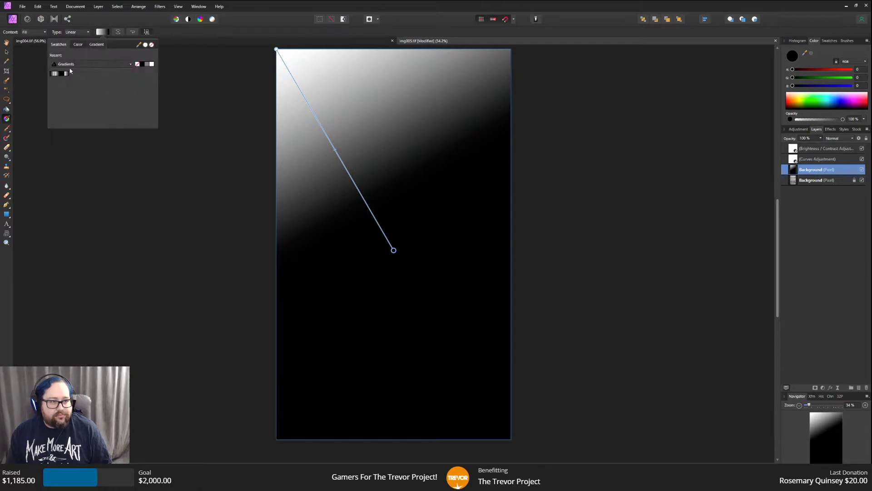
click(64, 73)
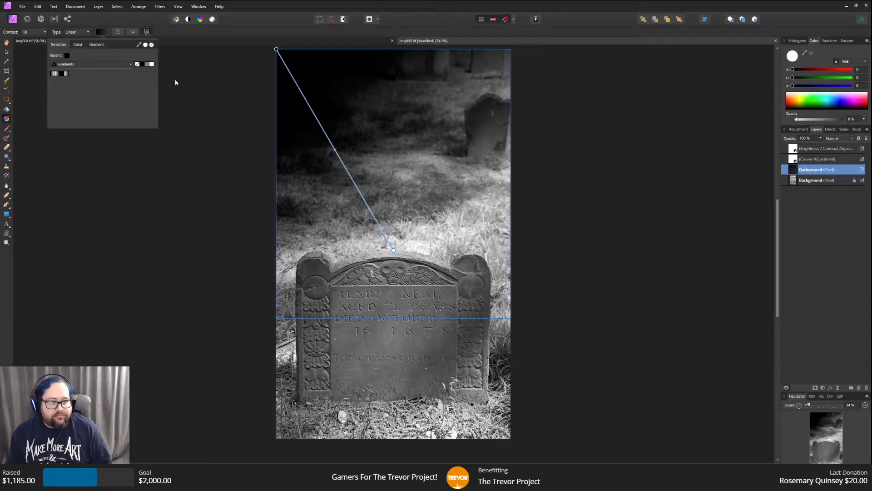
click(96, 44)
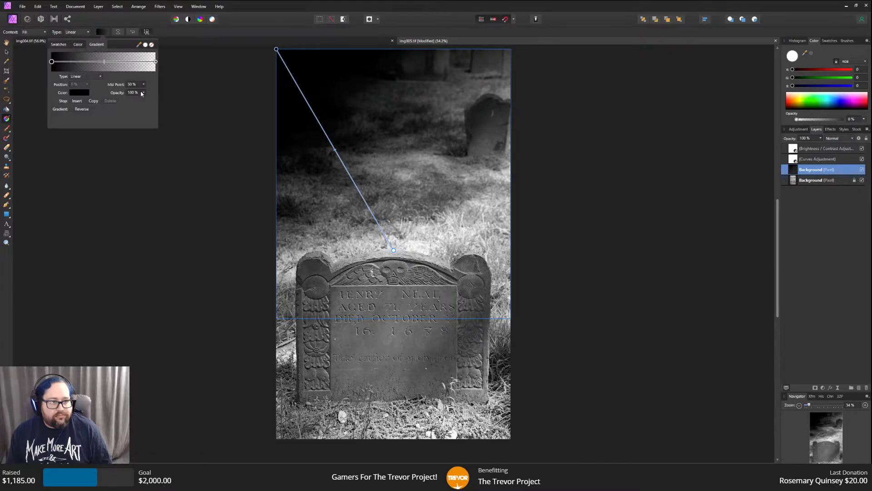
drag(144, 99, 125, 102)
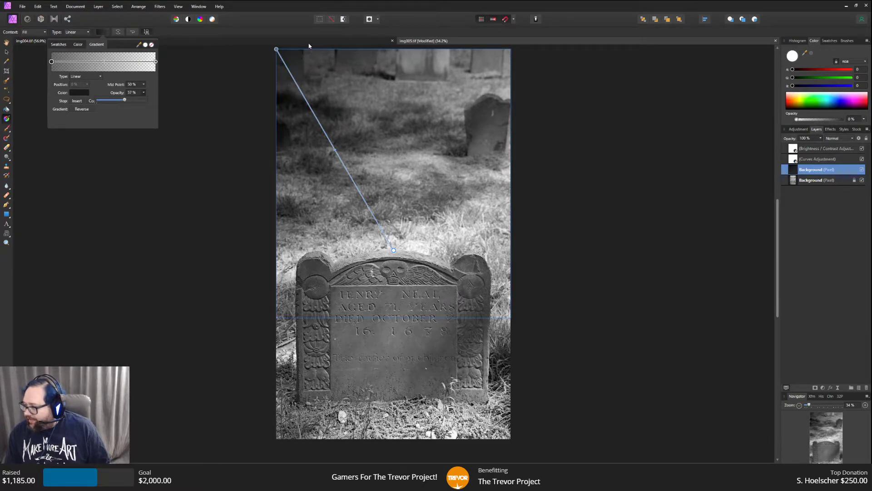
Make the gradient vertical, running from the middle of the photo's top edge to the gravestone's top, and deselect the layer.
click(277, 48)
mouse_move(277, 49)
mouse_down()
mouse_move(396, 52)
mouse_move(393, 65)
mouse_up()
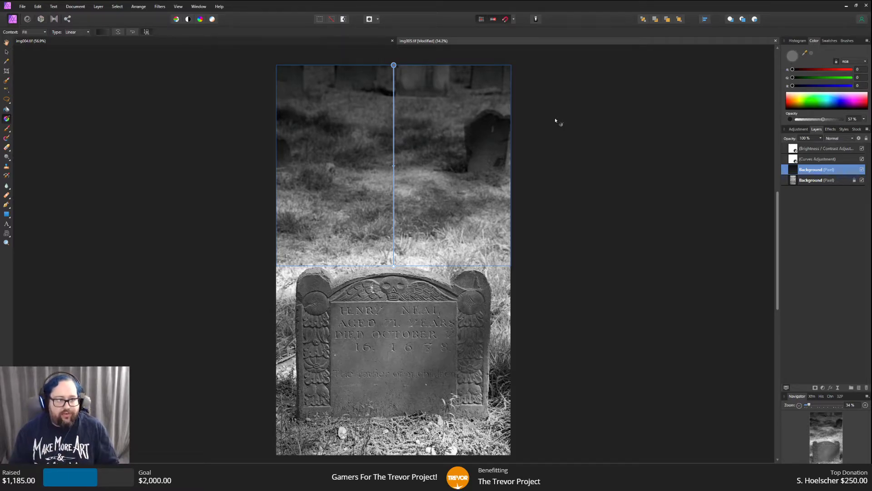
mouse_move(394, 65)
mouse_down()
mouse_move(401, 65)
mouse_move(393, 65)
mouse_up()
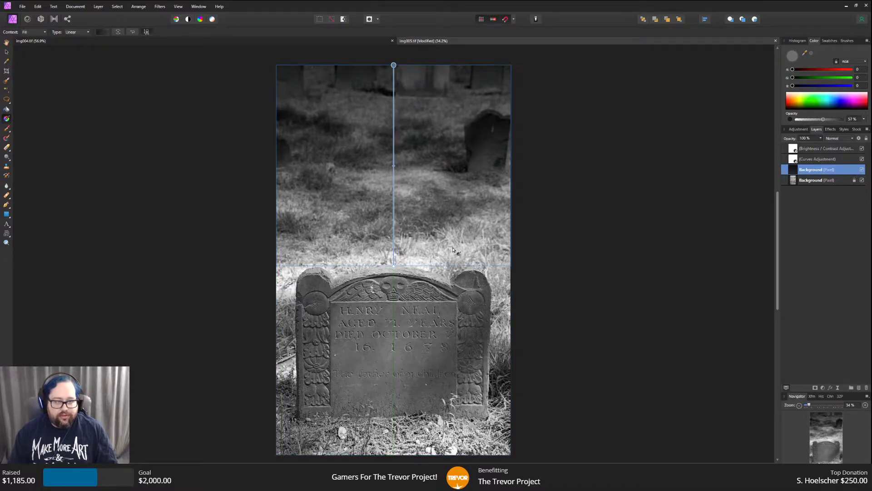
click(106, 32)
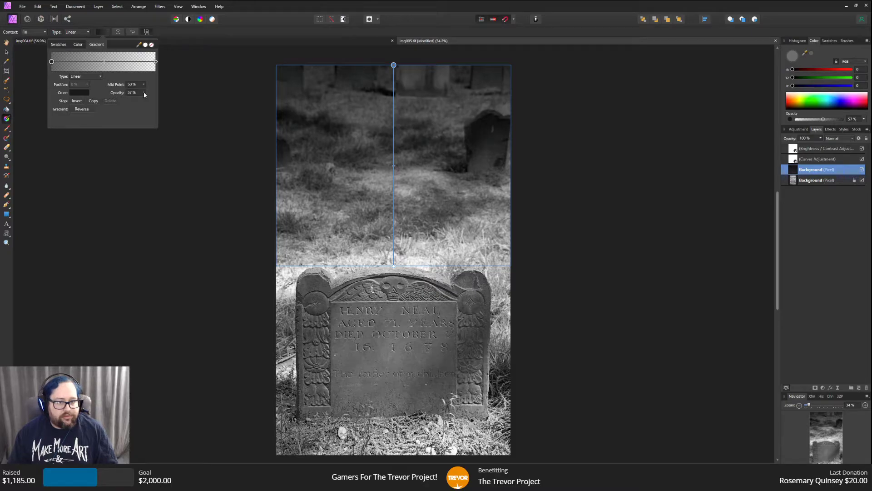
mouse_move(393, 266)
mouse_down()
mouse_move(393, 289)
mouse_move(393, 273)
mouse_up()
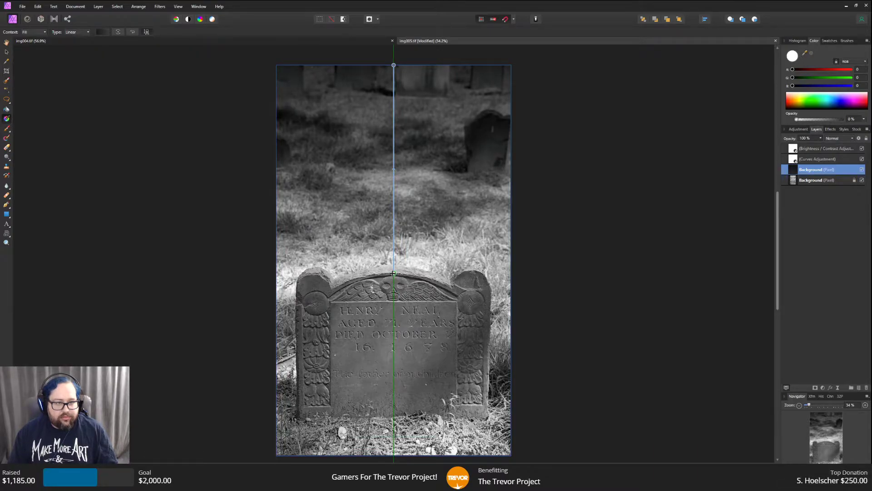
key(ctrl+d)
Examine how the gradient darkens the background behind the gravestone across the whole photo.
scroll(624, 232, down, 1)
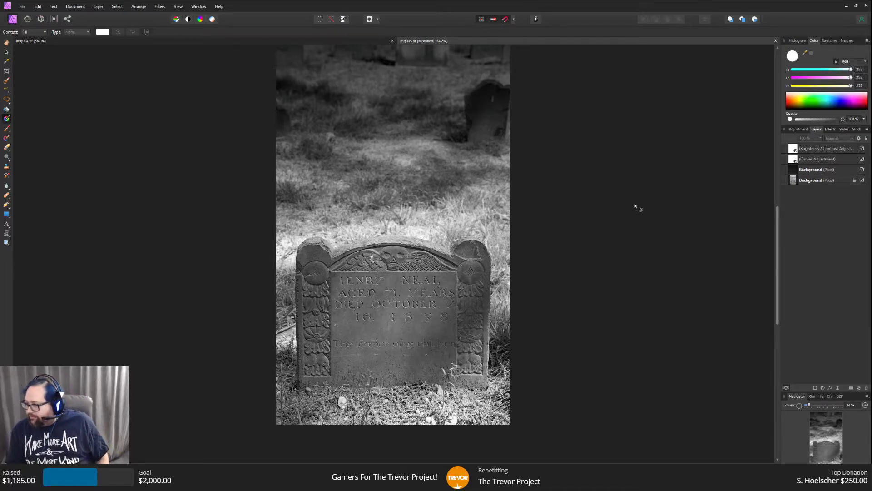
scroll(635, 206, up, 2)
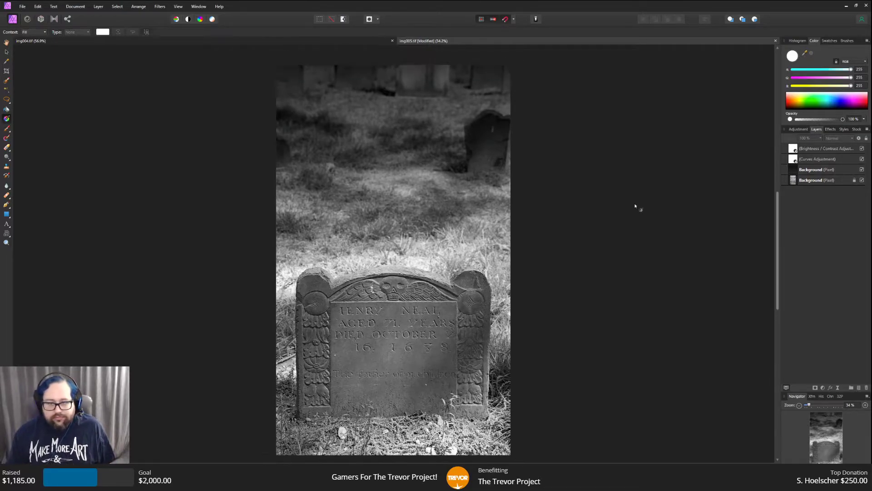
scroll(642, 236, up, 2)
scroll(641, 236, down, 4)
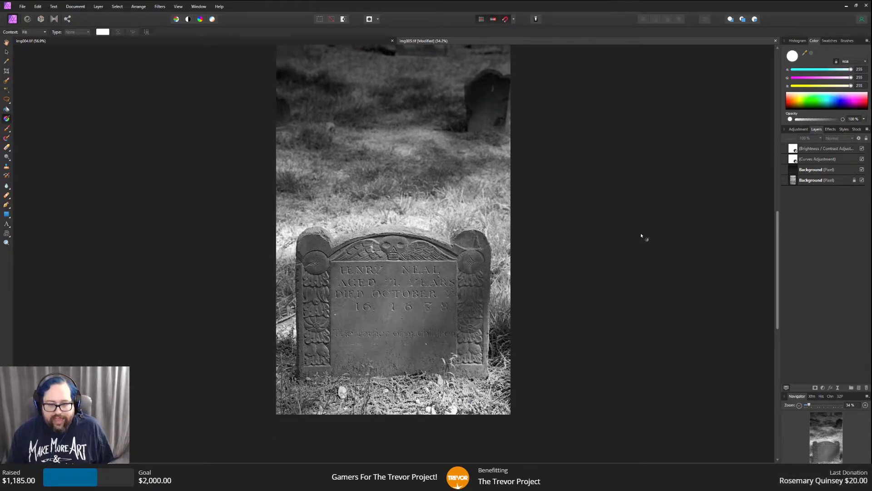
scroll(641, 234, up, 2)
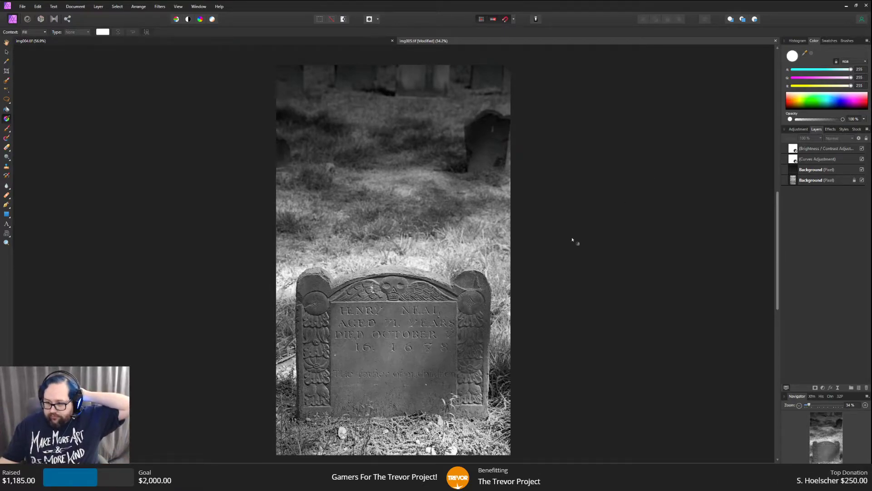
scroll(651, 279, down, 1)
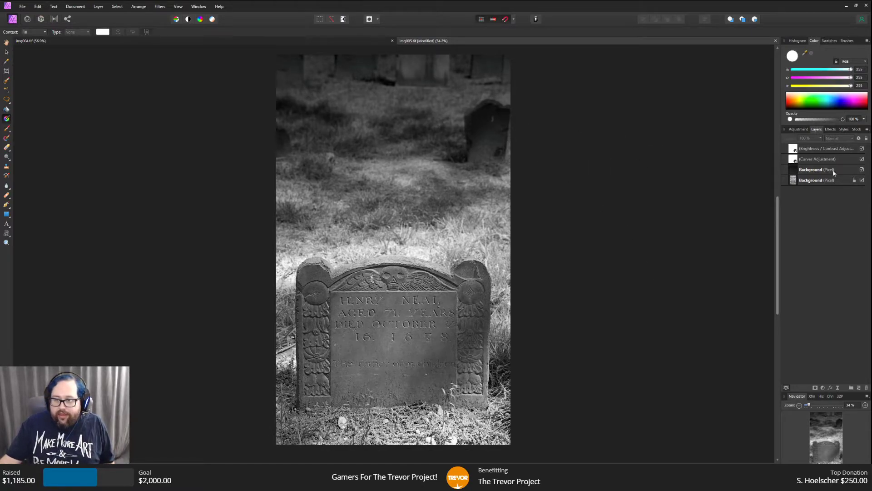
click(829, 131)
click(798, 130)
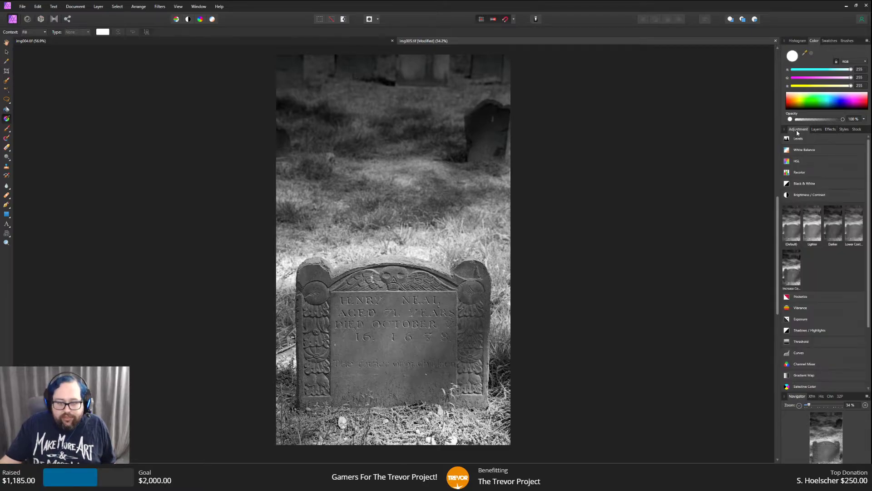
click(817, 130)
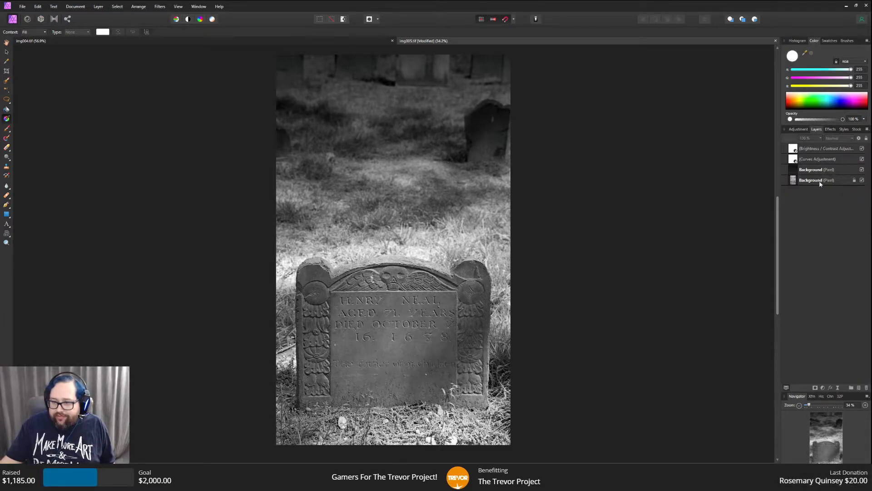
right_click(821, 182)
click(697, 196)
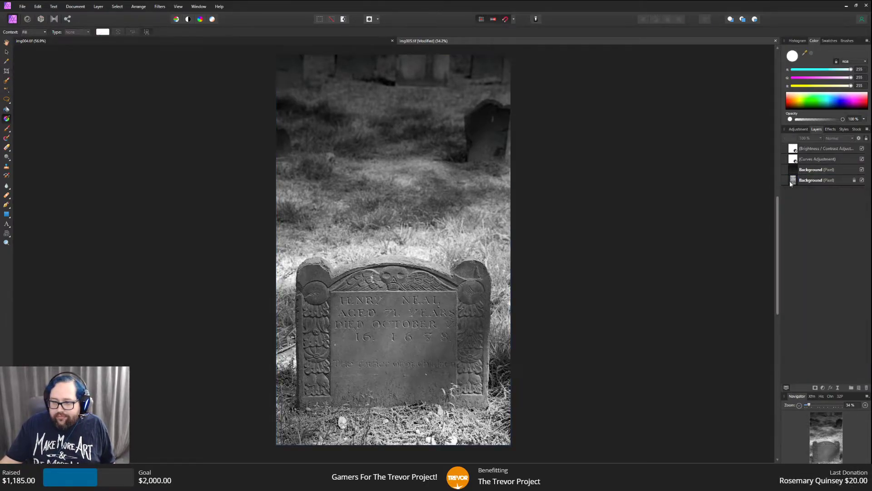
right_click(807, 181)
click(840, 228)
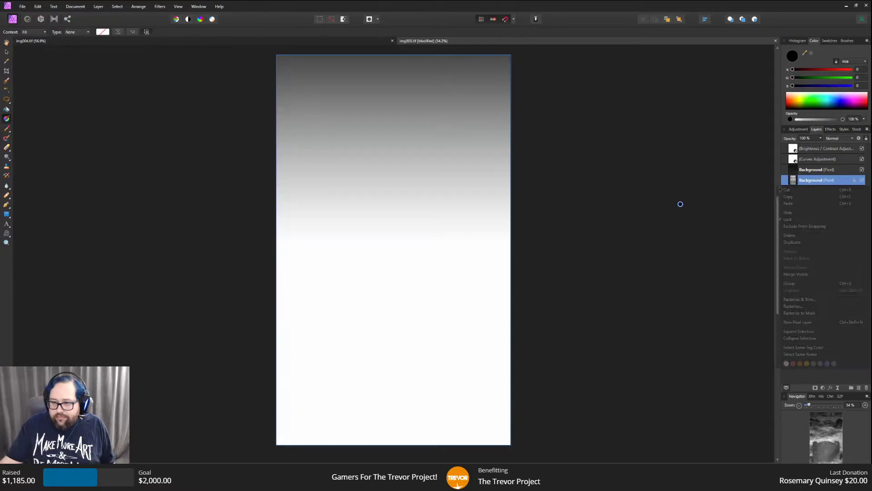
click(38, 6)
click(45, 14)
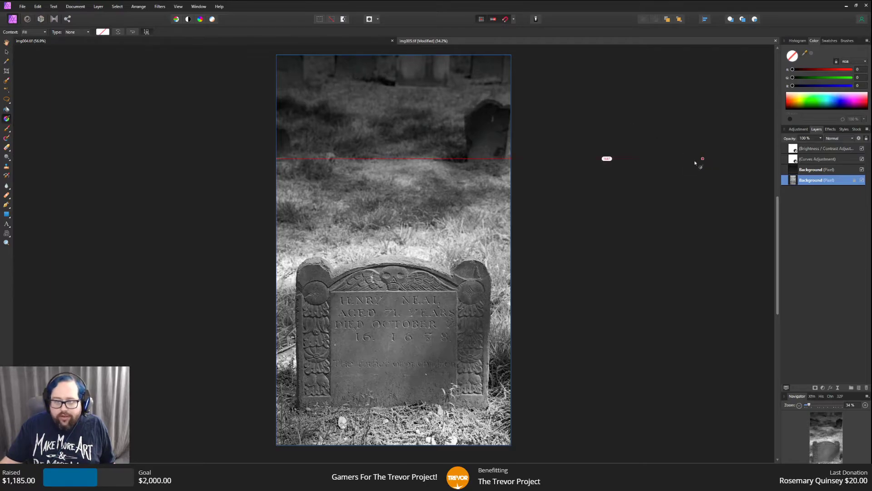
click(84, 83)
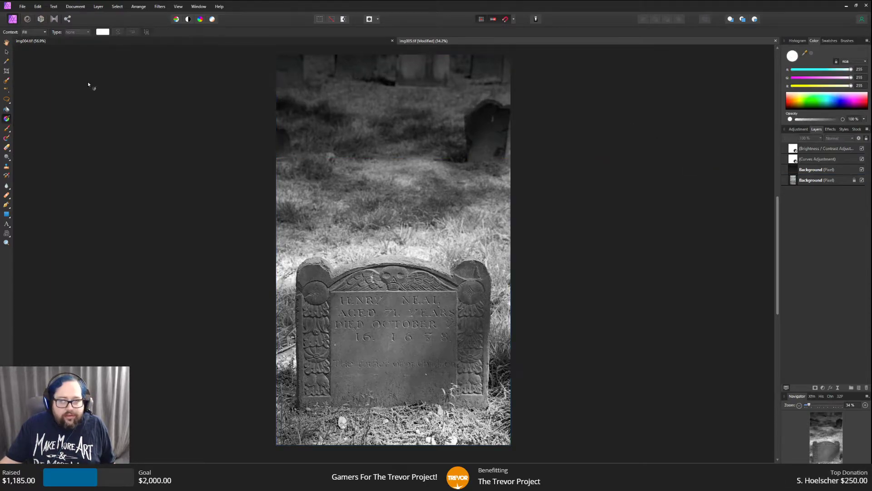
Duplicate the locked Background layer and deselect the copy.
click(827, 181)
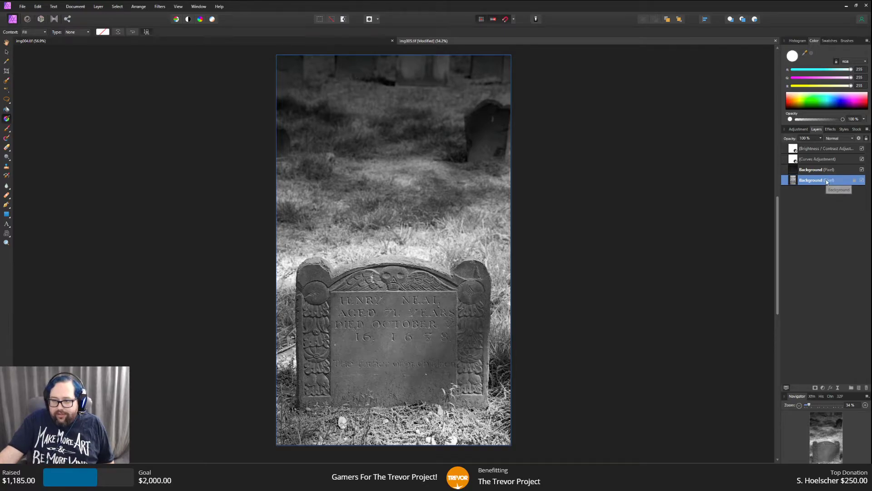
right_click(827, 181)
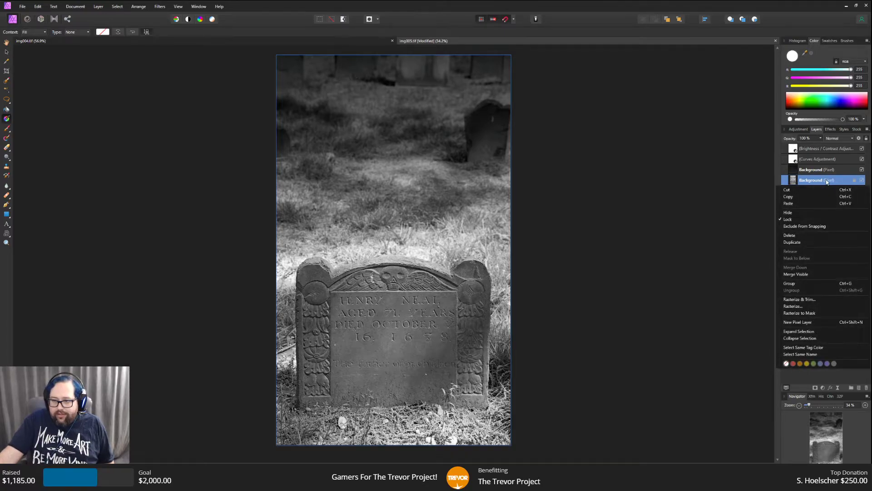
click(816, 243)
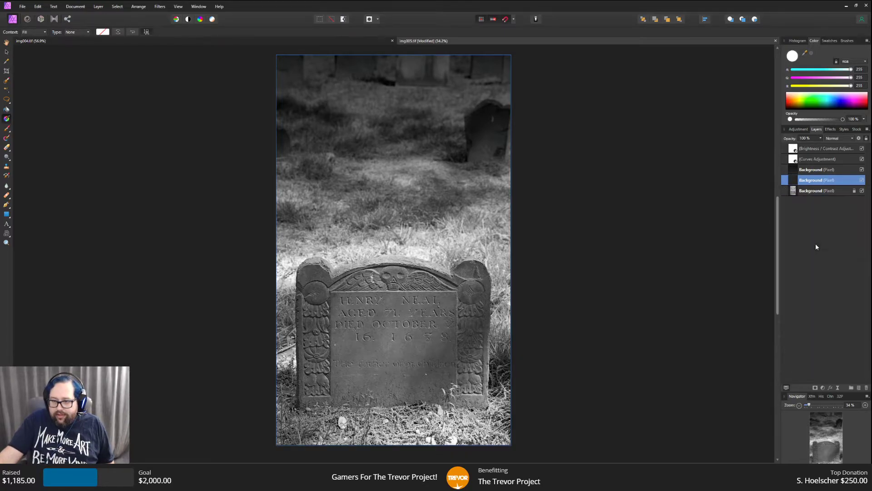
click(730, 188)
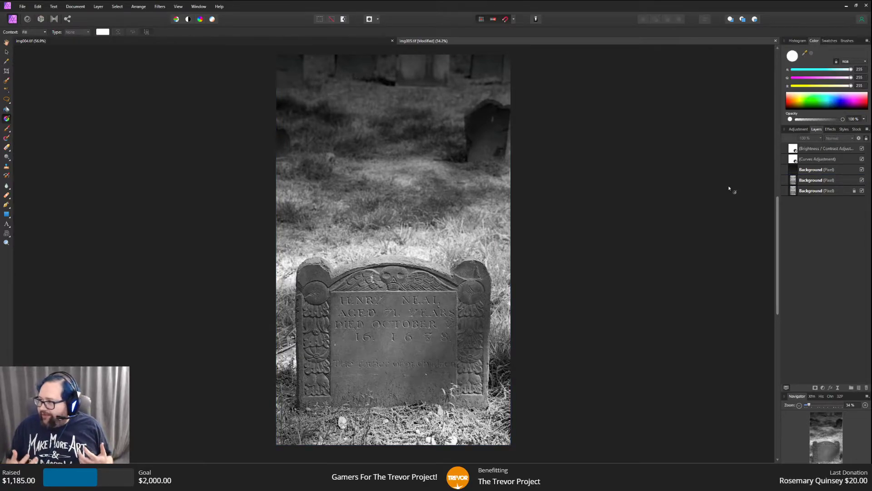
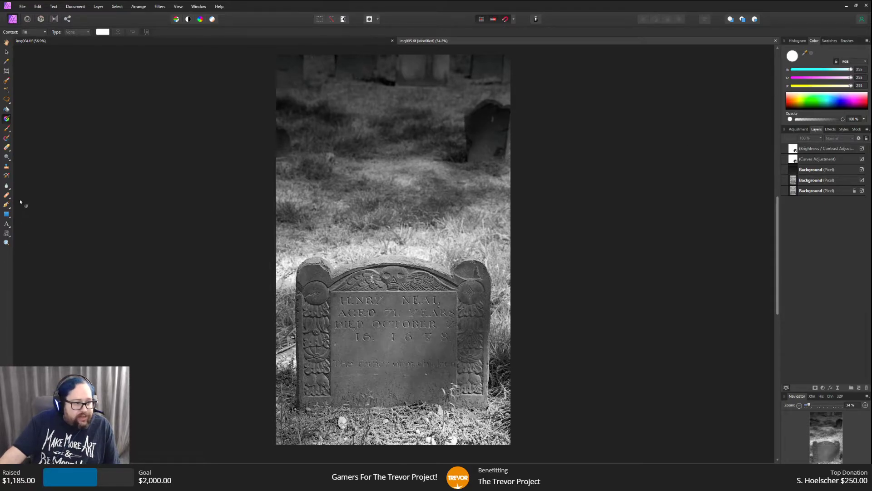
Save the document as an Affinity file named 005 in the Vacation May 2021 folder.
click(7, 166)
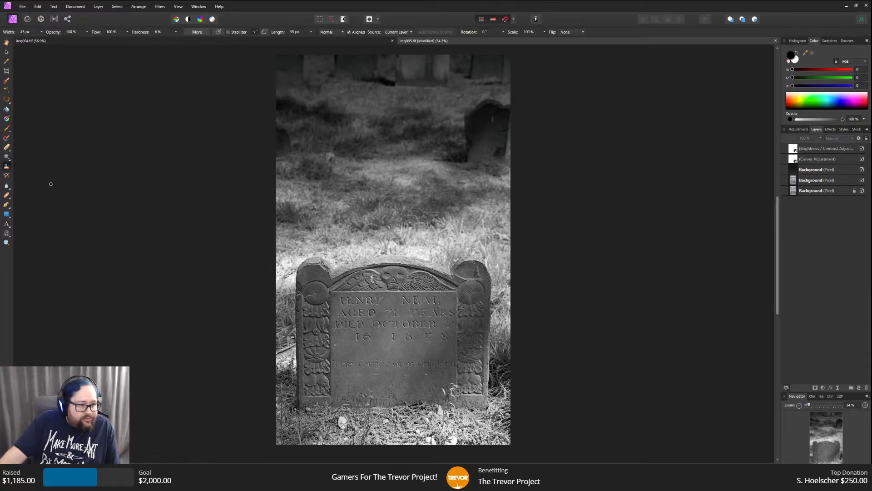
click(22, 6)
click(37, 114)
click(56, 210)
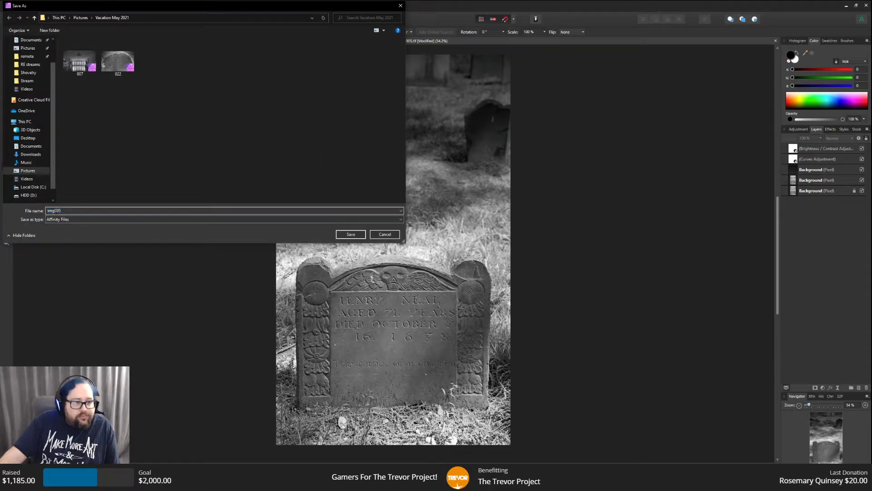
key(BackSpace)
key(BackSpace)
key(BackSpace)
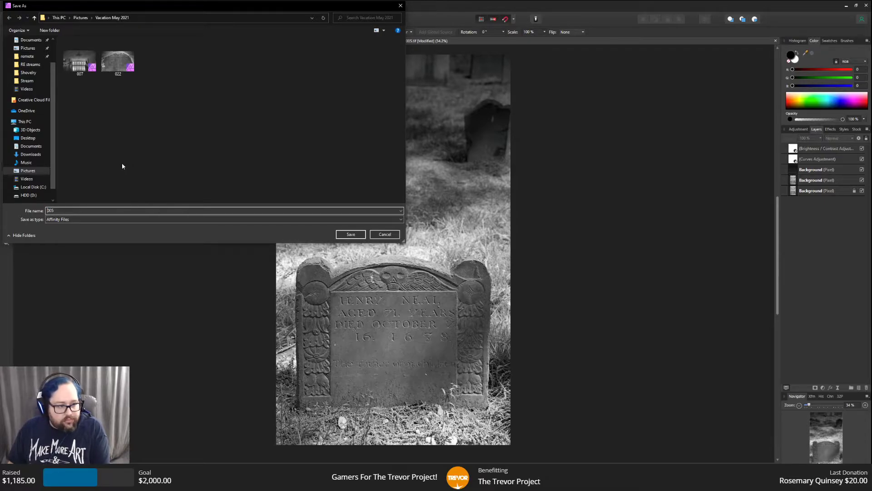
key(Return)
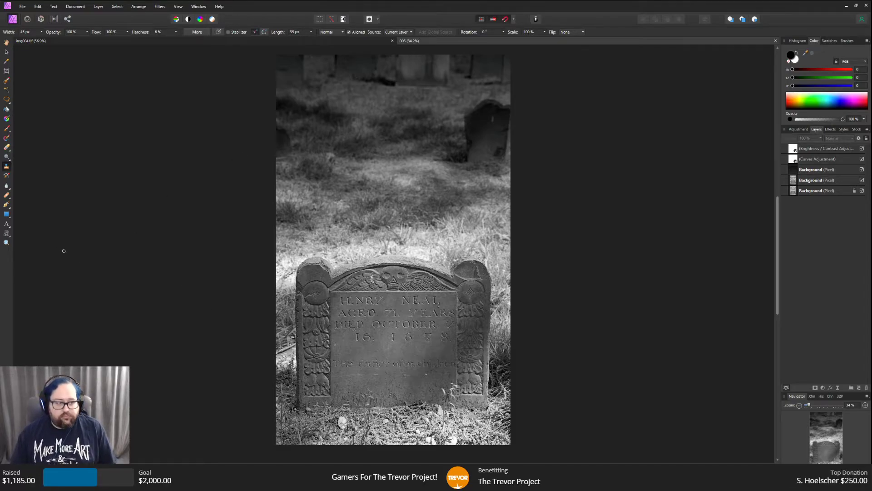
Examine the main gravestone's carved face up close for blemishes that need retouching.
click(6, 243)
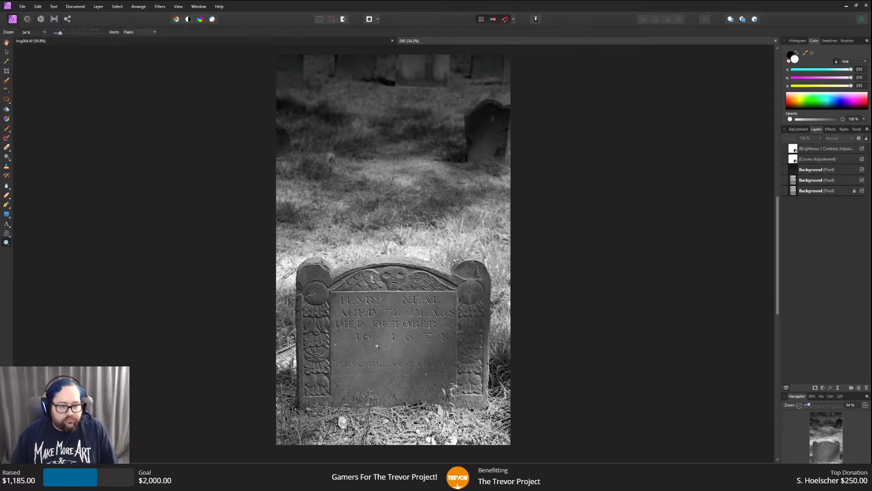
click(377, 346)
scroll(377, 346, down, 1)
scroll(535, 369, up, 3)
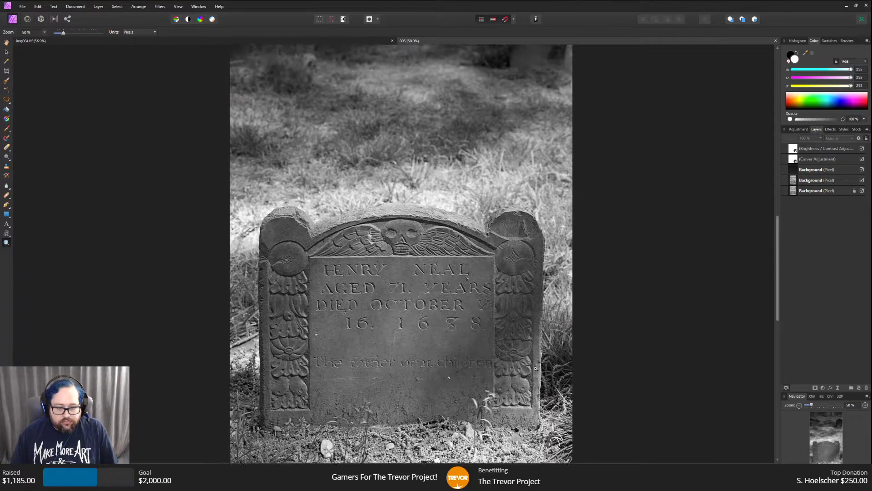
scroll(535, 369, up, 3)
scroll(535, 369, down, 3)
scroll(534, 366, up, 3)
scroll(534, 365, down, 8)
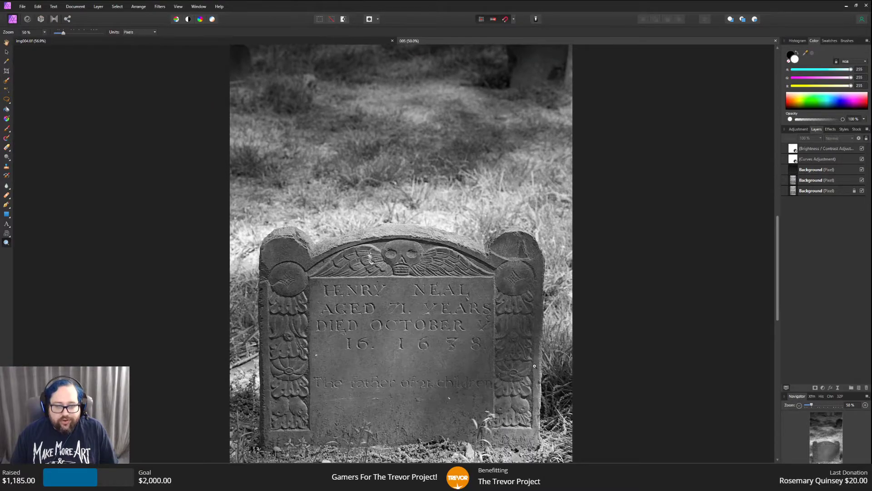
click(465, 326)
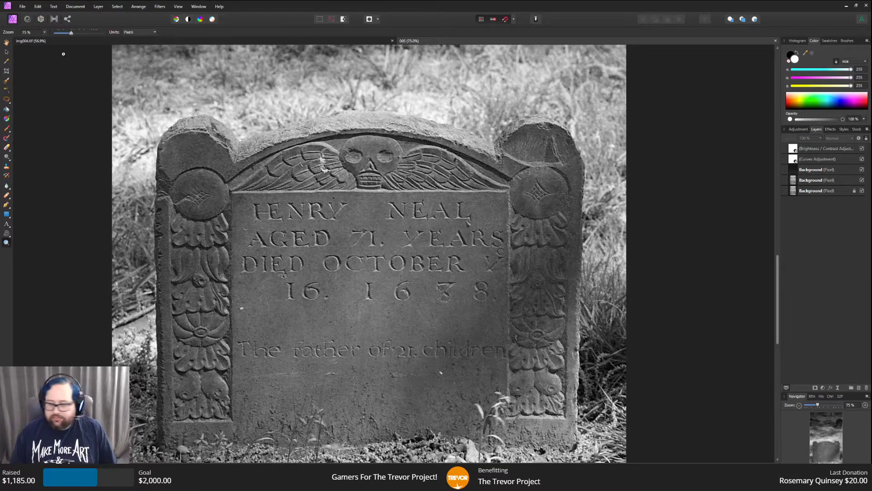
With the Clone Brush at 66 px wide, cover the white specks on the gravestone's face with nearby stone on the unlocked duplicate photo layer.
click(6, 167)
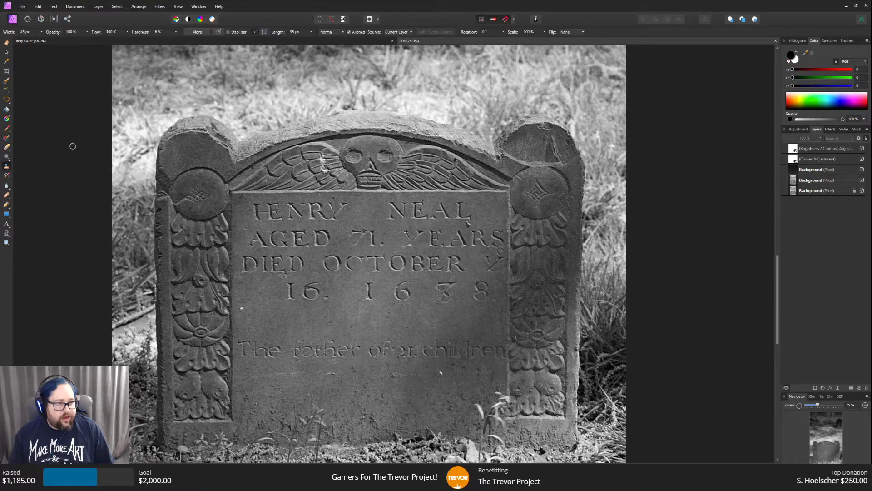
click(41, 35)
drag(41, 40, 46, 40)
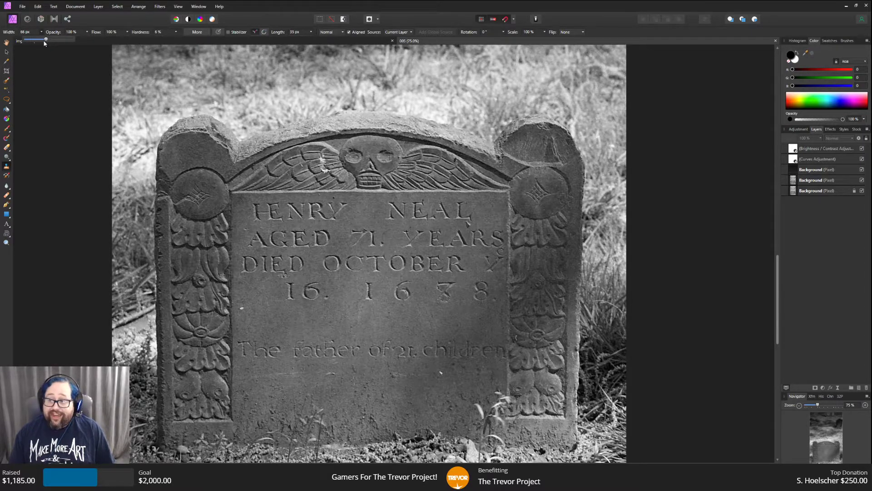
click(665, 9)
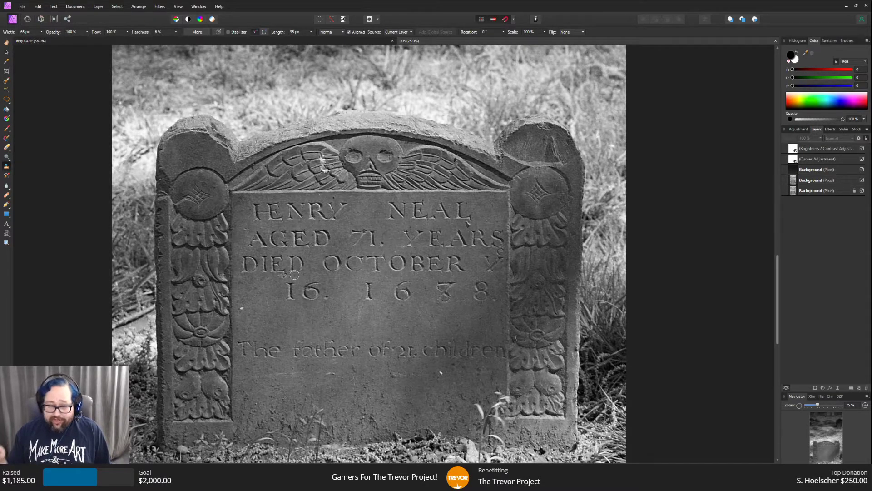
alt+click(255, 302)
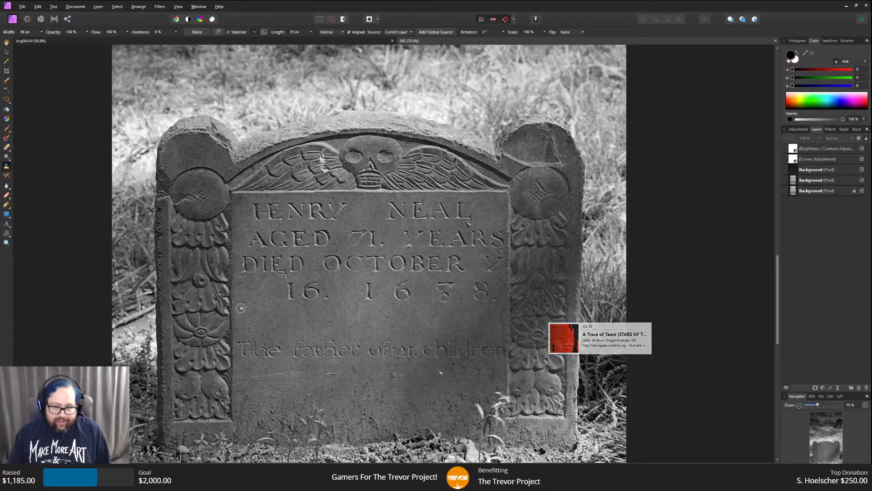
click(819, 179)
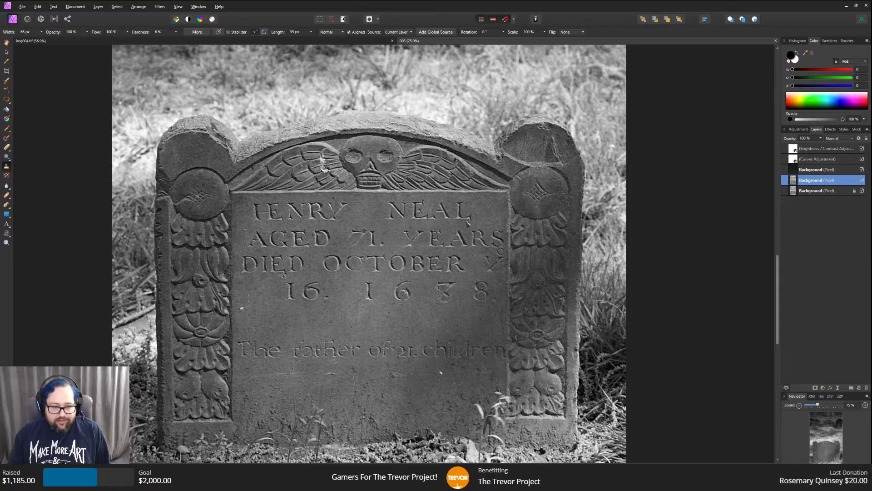
click(241, 309)
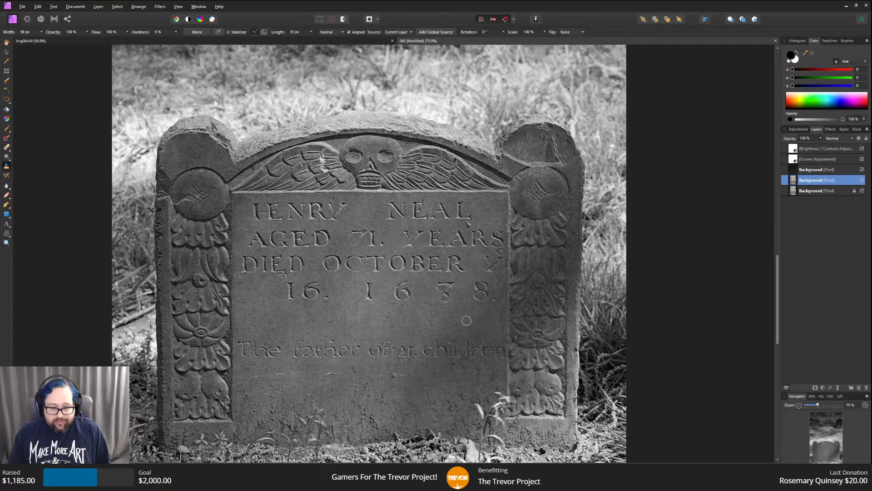
Undo the last clone retouch near the dark gravestone in the background.
scroll(467, 321, up, 5)
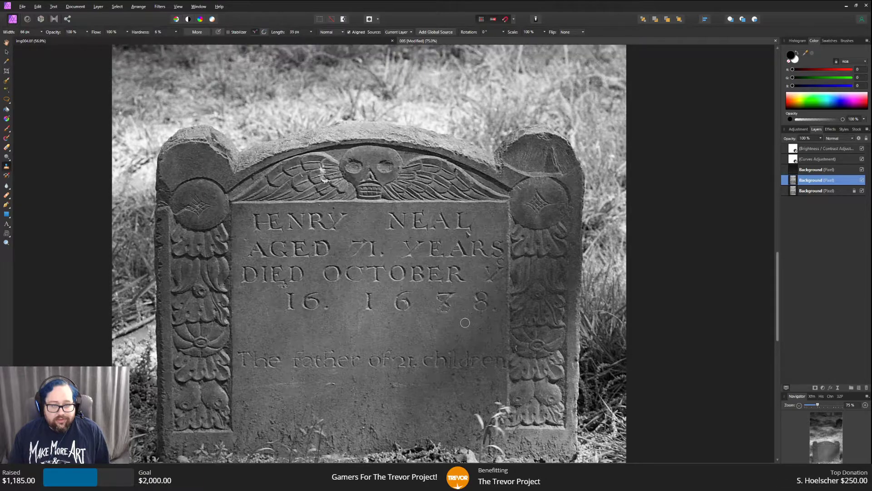
scroll(464, 325, up, 15)
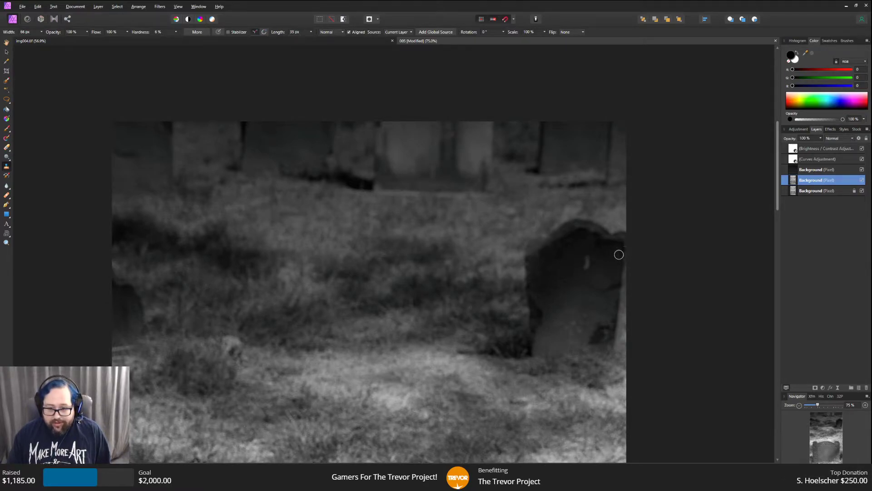
key(ctrl+z)
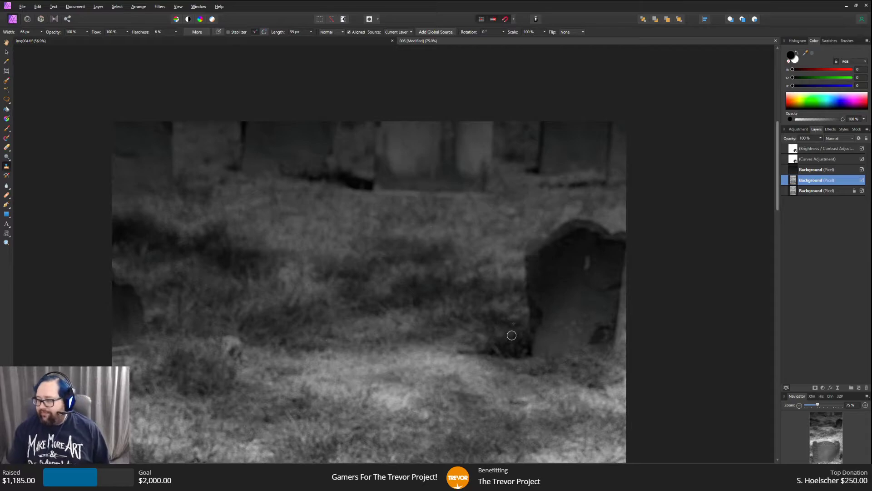
Examine the whole photo from the background graves to the foreground ground cover for remaining blemishes.
scroll(467, 305, down, 1)
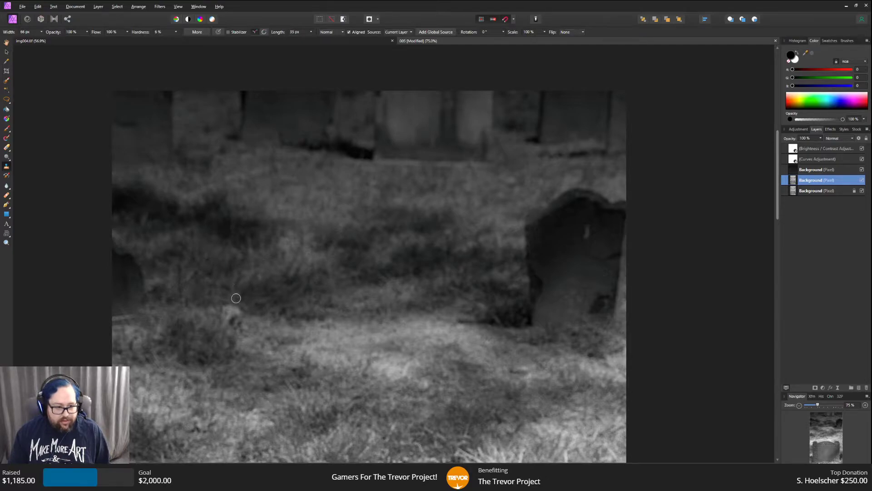
scroll(312, 357, down, 3)
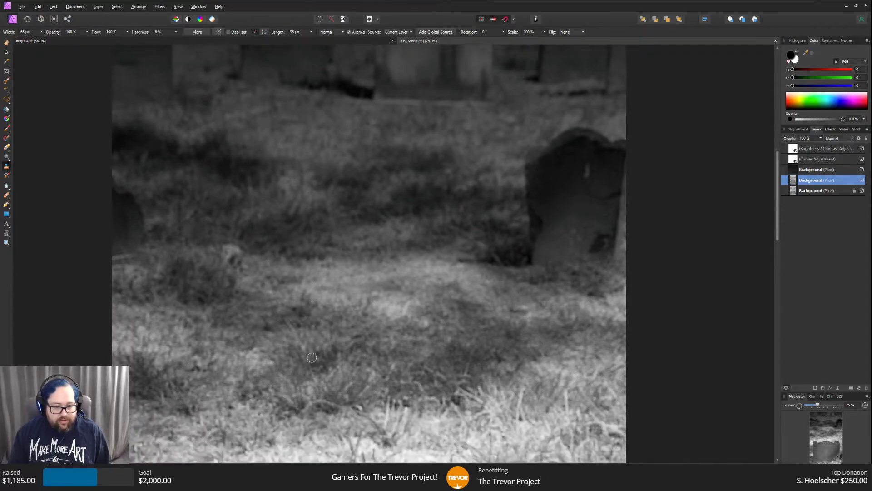
scroll(311, 357, down, 8)
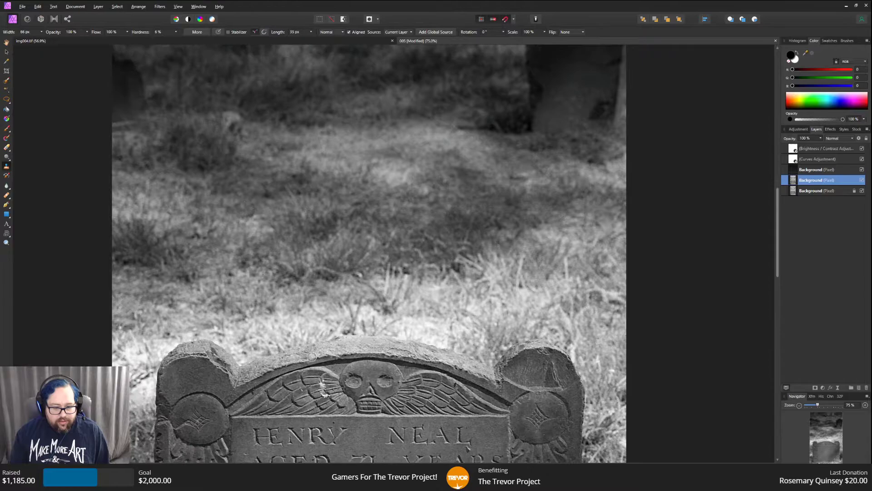
scroll(312, 357, down, 1)
scroll(311, 357, down, 8)
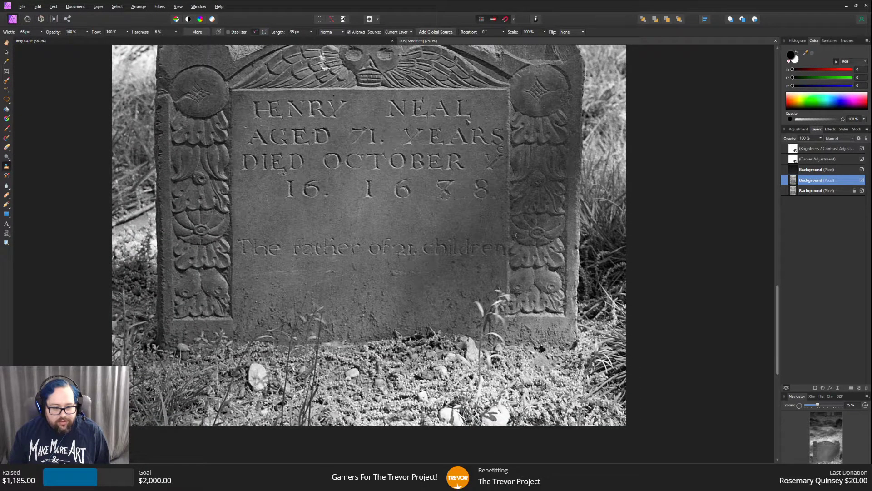
scroll(312, 356, up, 10)
scroll(312, 362, up, 8)
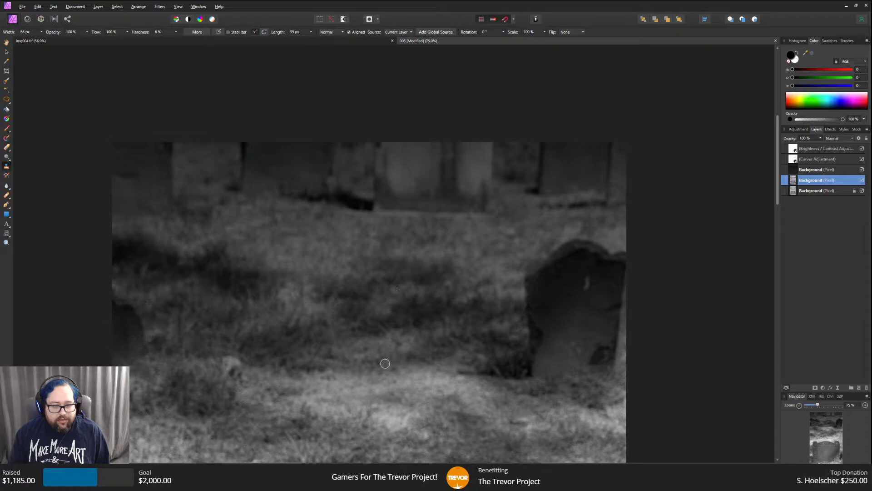
scroll(259, 302, down, 3)
scroll(264, 309, down, 4)
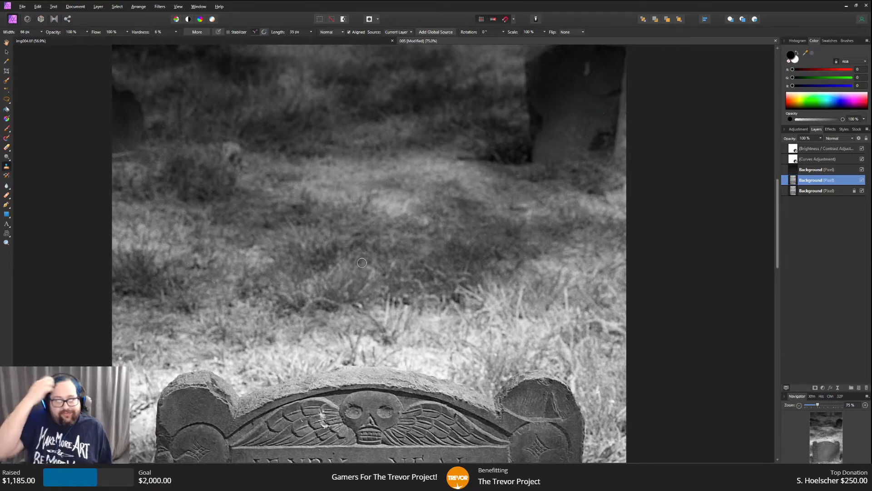
Save the retouched document and return to the layer list.
click(22, 6)
click(27, 105)
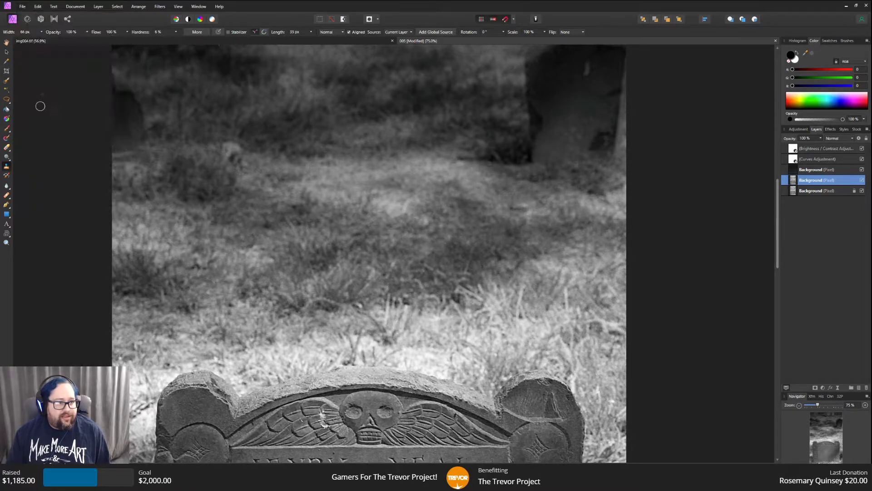
click(831, 129)
click(816, 129)
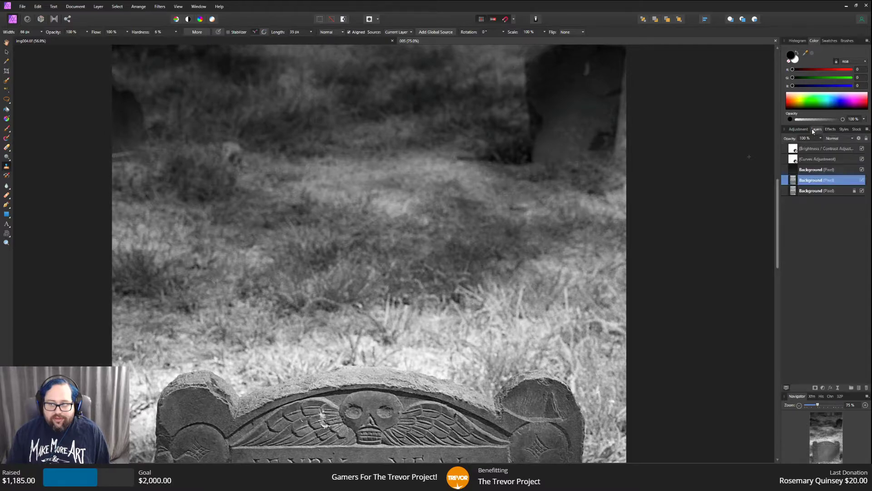
Add a default Selective Color adjustment to the photo, viewed whole at 25% zoom.
key(z)
key(x)
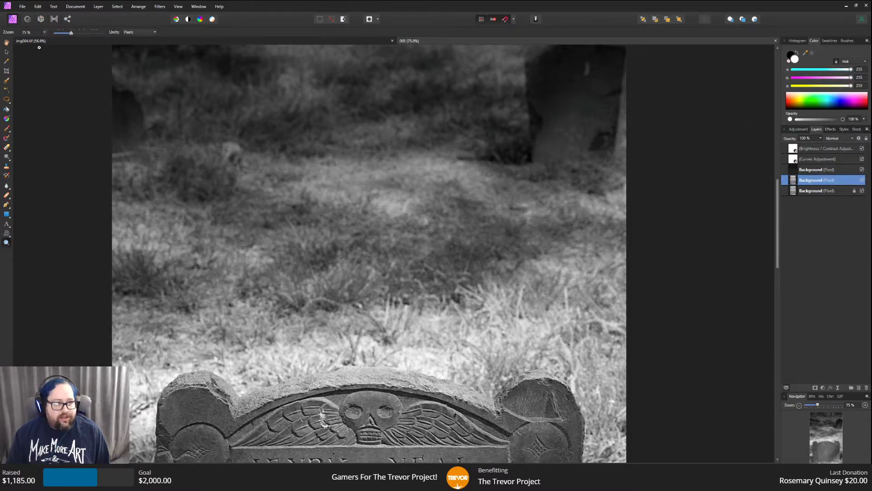
drag(71, 33, 60, 33)
scroll(100, 125, down, 1)
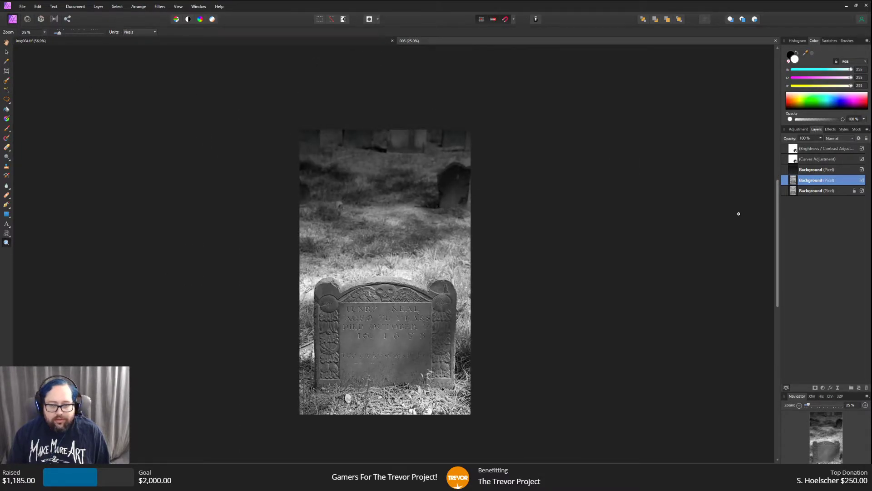
click(798, 129)
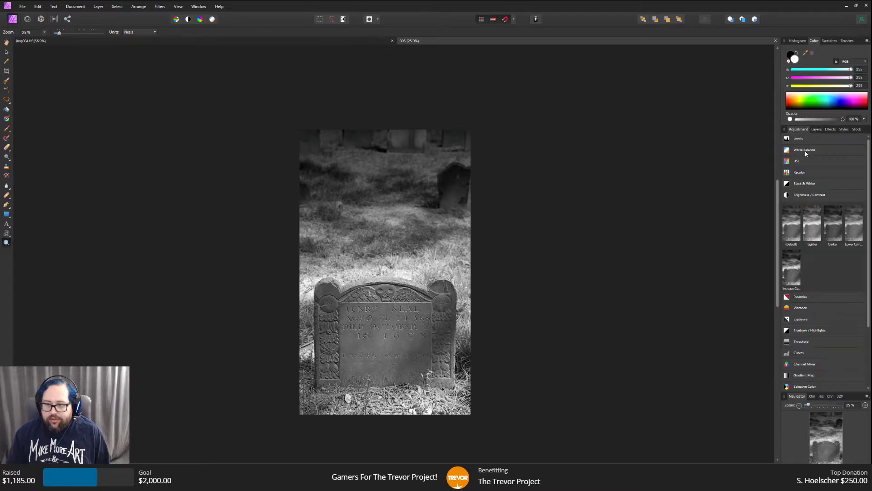
scroll(807, 262, down, 3)
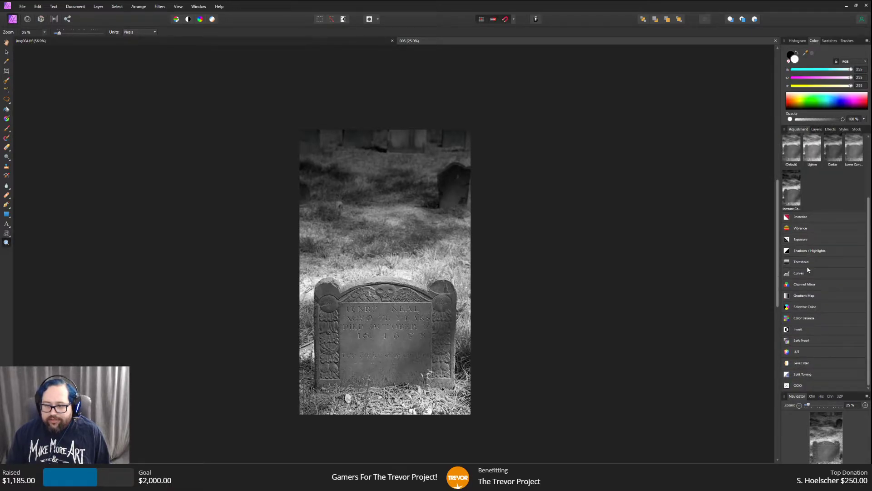
click(804, 307)
click(794, 313)
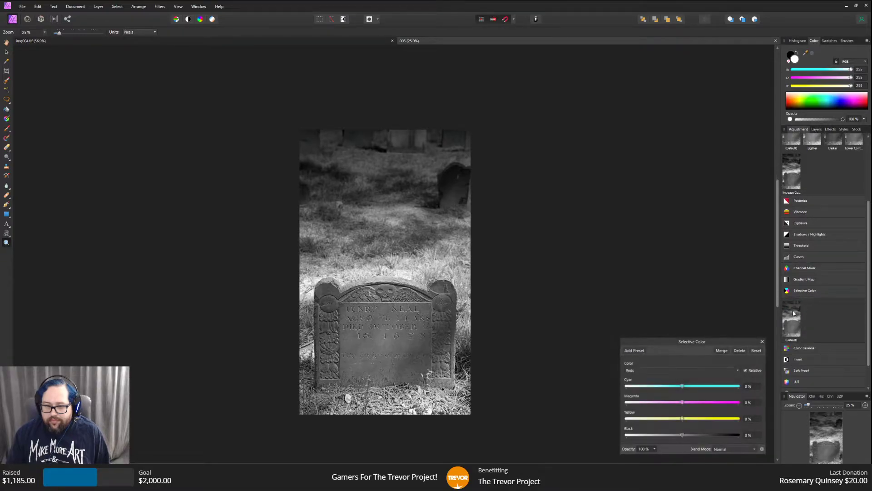
Set the Black value of the Blacks range to 20% in the Selective Color adjustment and save the document.
click(639, 371)
click(638, 440)
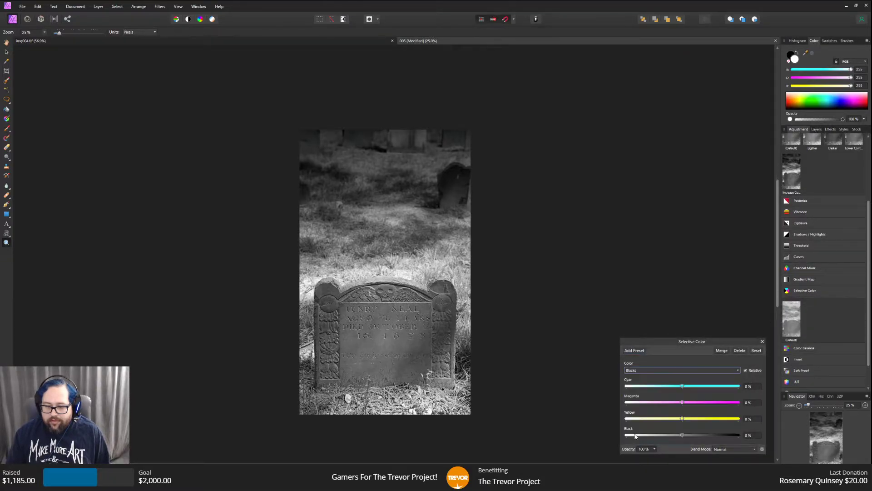
drag(684, 436, 703, 435)
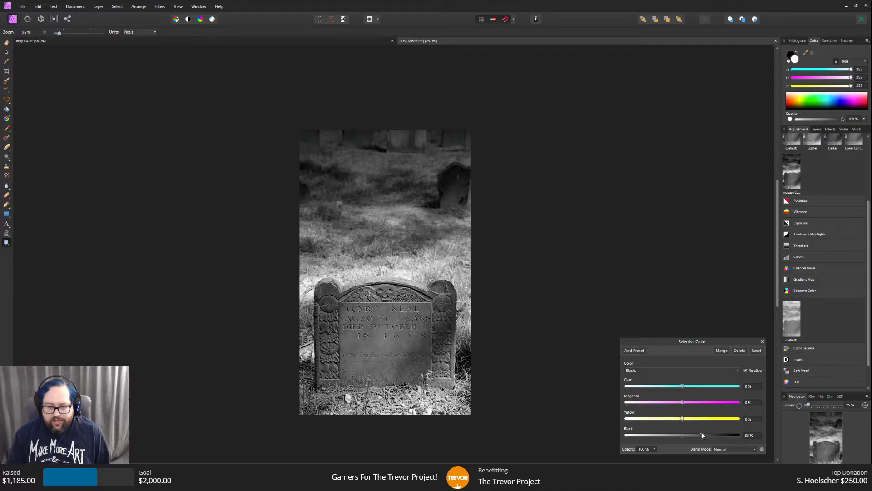
drag(703, 435, 691, 435)
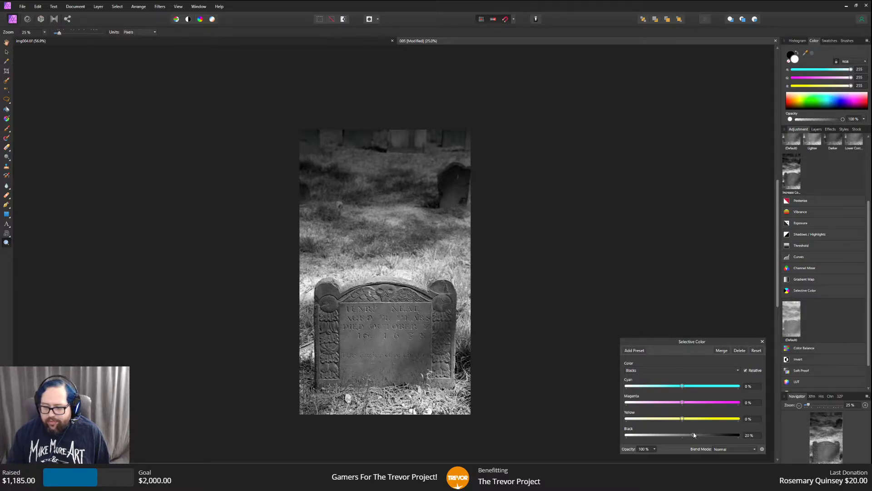
click(23, 6)
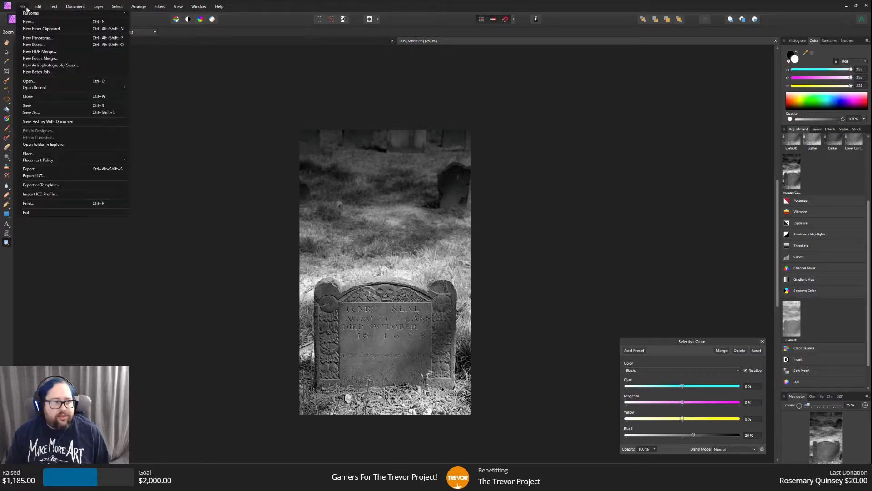
click(27, 105)
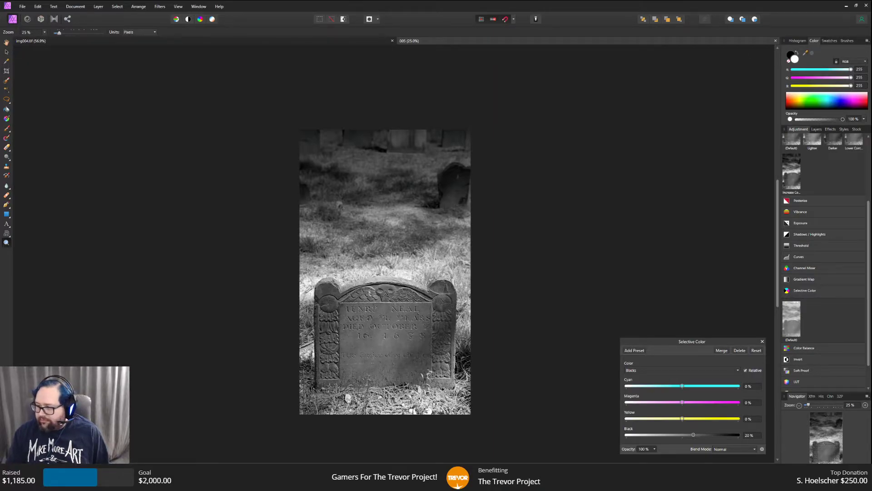
Close the Selective Color settings and convert the newly opened greyscale gravestone scan to RGB/8 with the Adobe RGB (1998) profile.
click(763, 342)
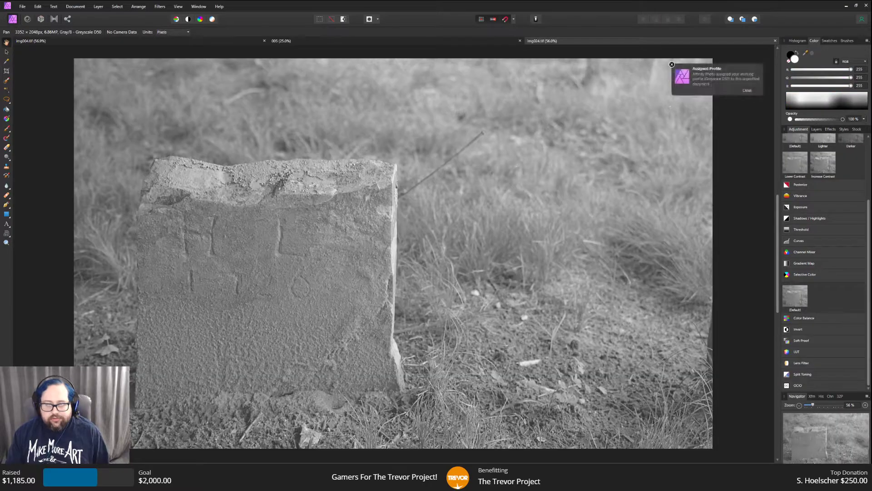
click(74, 7)
mouse_move(40, 8)
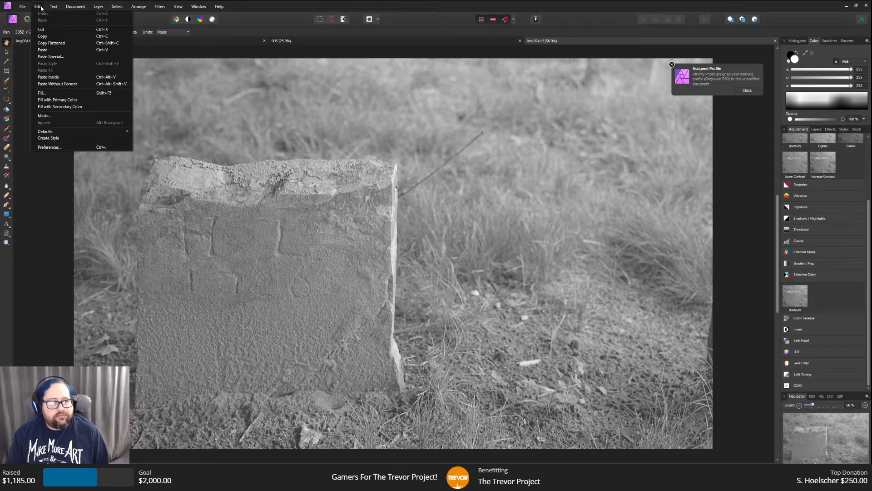
click(86, 14)
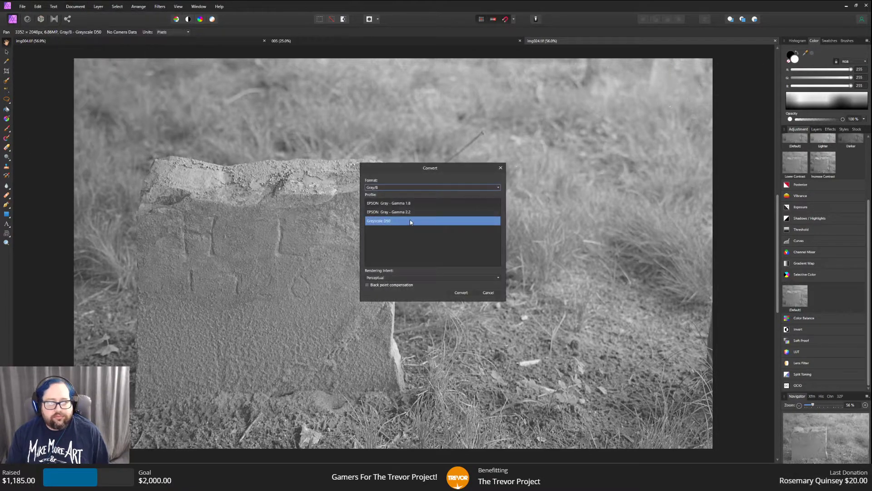
click(413, 188)
click(411, 193)
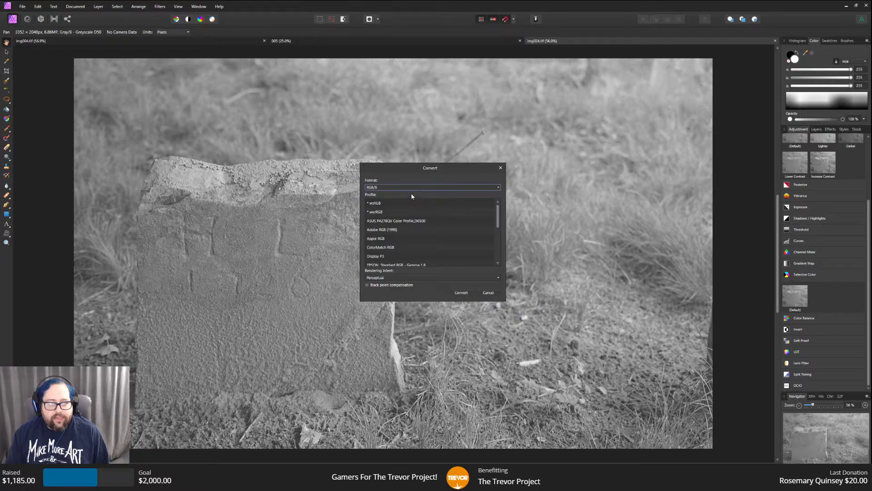
click(396, 229)
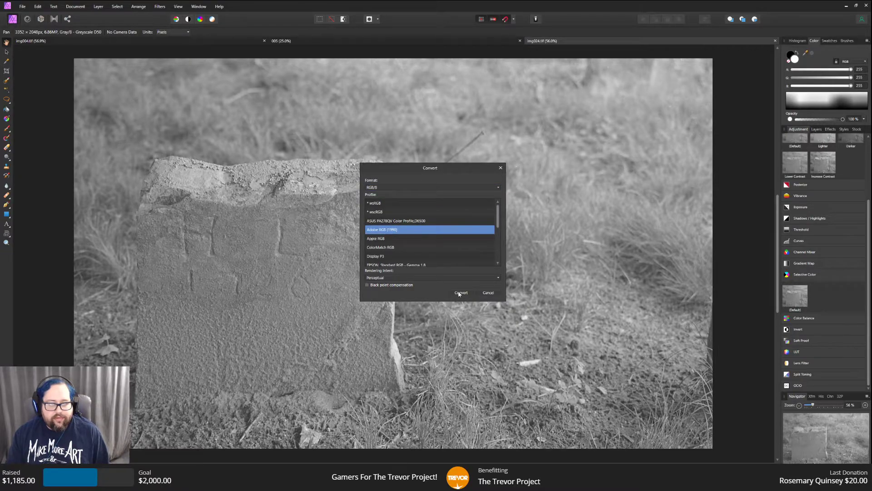
click(460, 293)
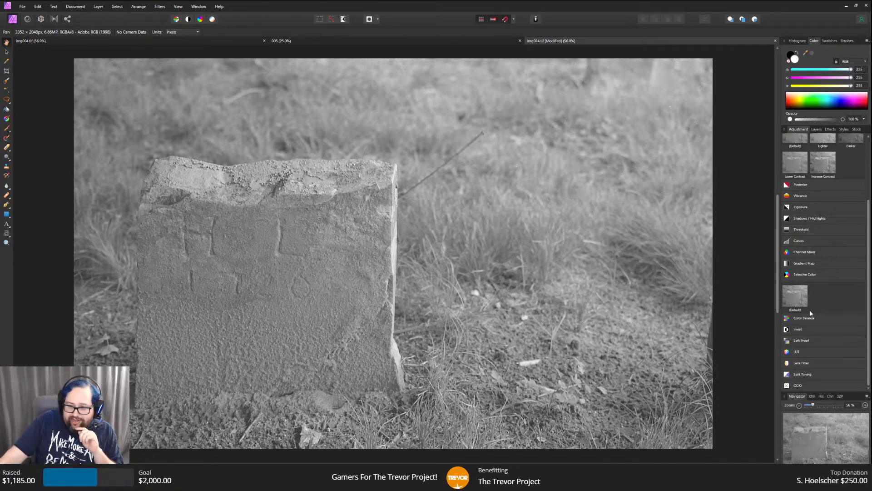
Duplicate the locked Background layer of the newly opened scan.
click(824, 276)
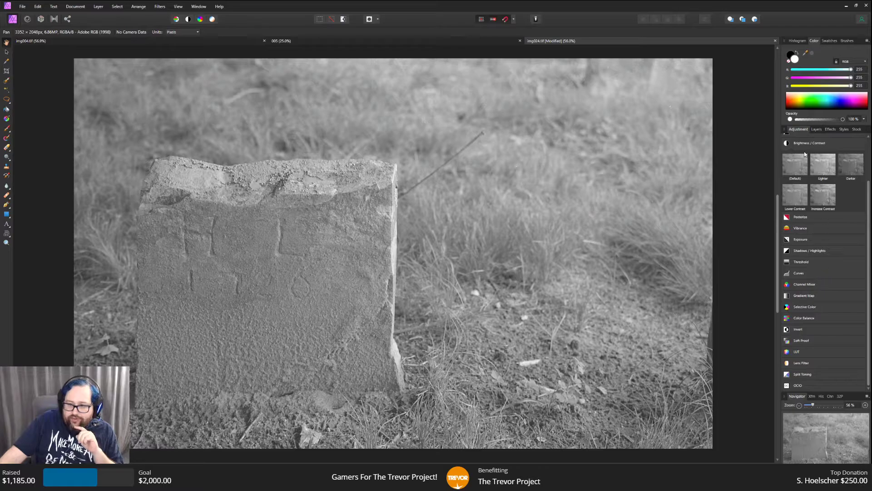
click(817, 128)
right_click(818, 154)
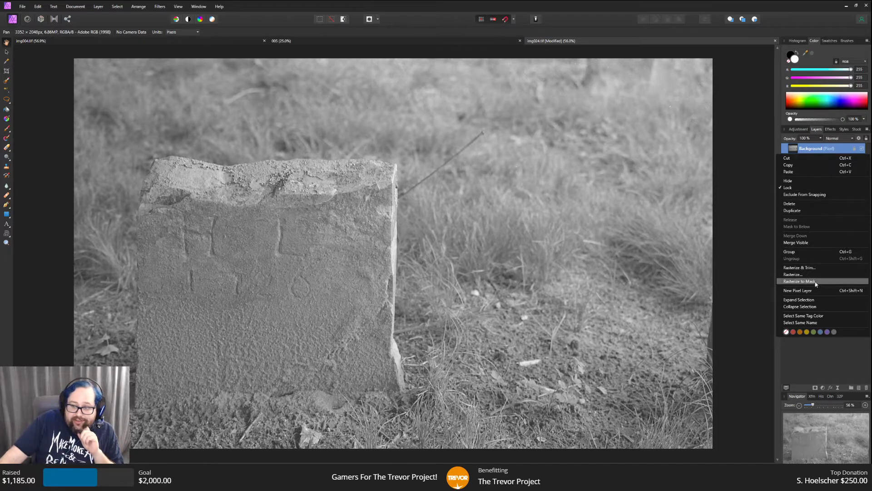
click(800, 212)
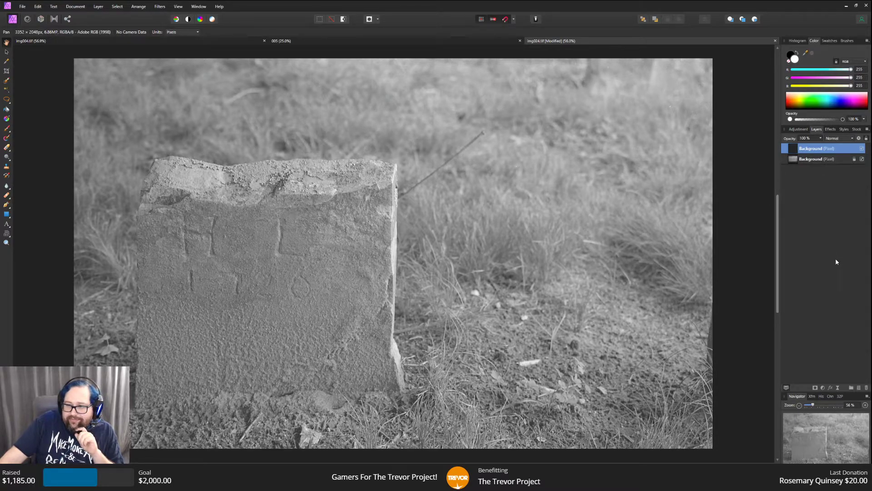
click(799, 129)
click(816, 130)
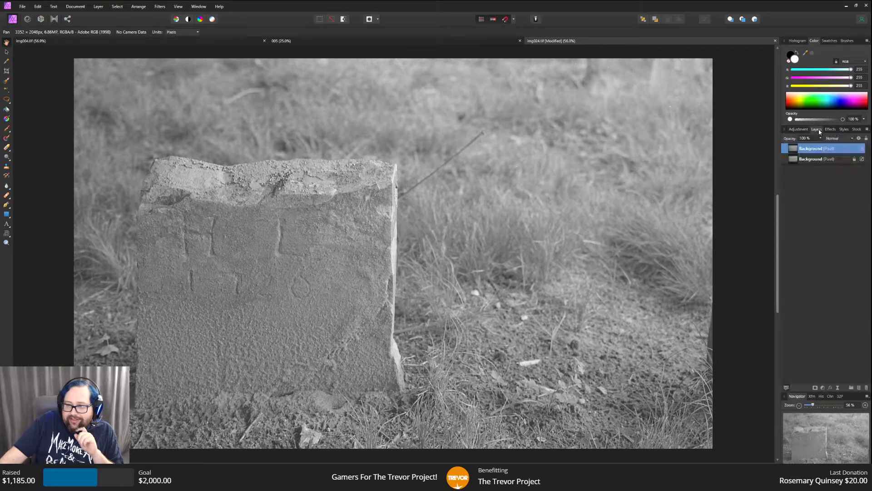
click(6, 243)
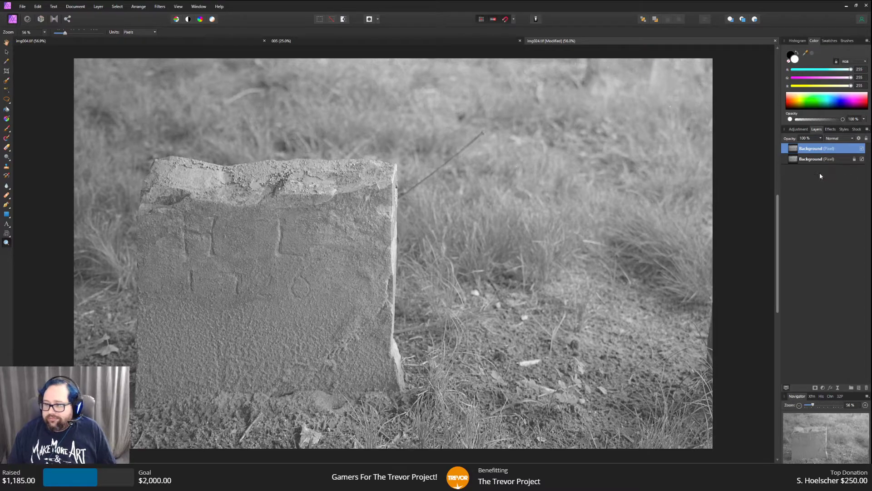
right_click(809, 154)
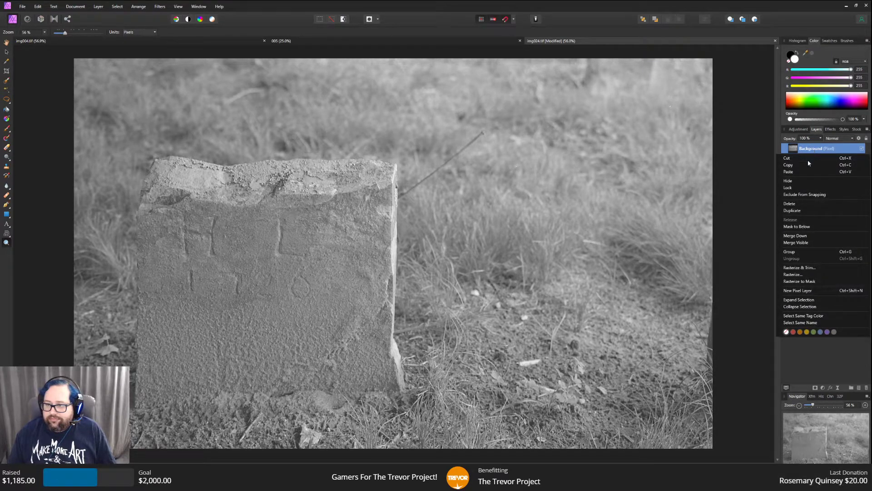
click(803, 212)
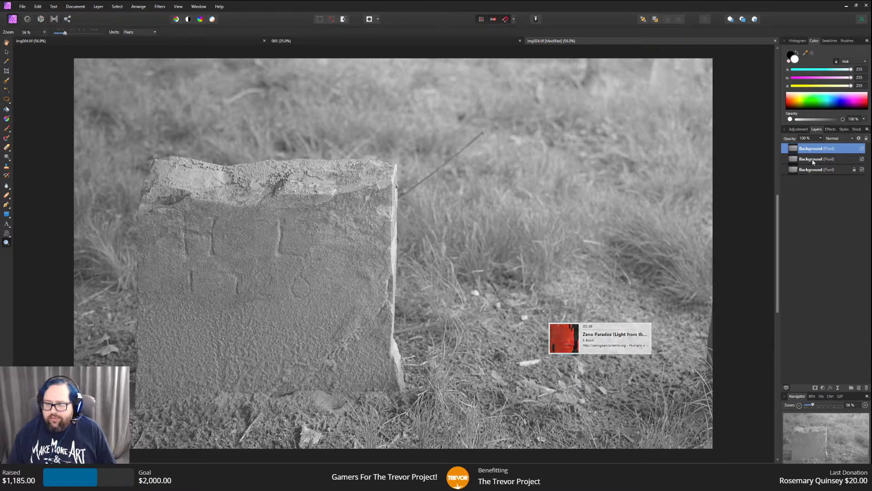
click(810, 159)
click(813, 151)
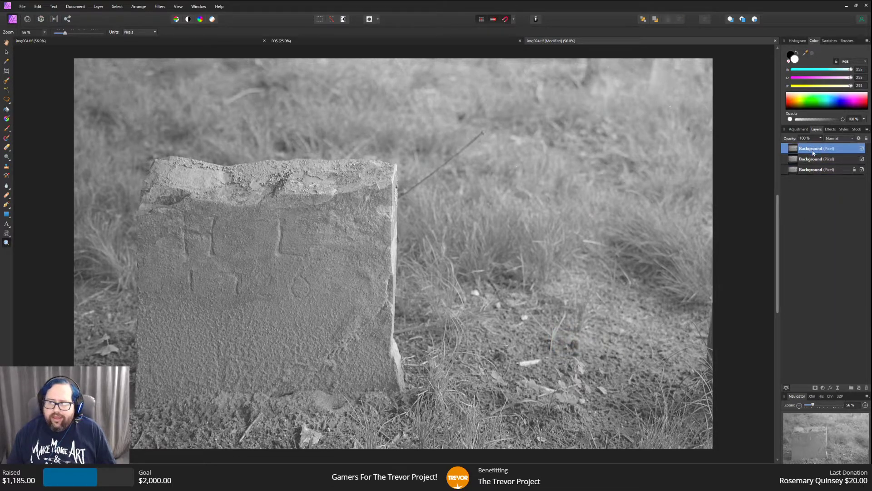
click(812, 159)
click(812, 150)
drag(812, 148, 866, 387)
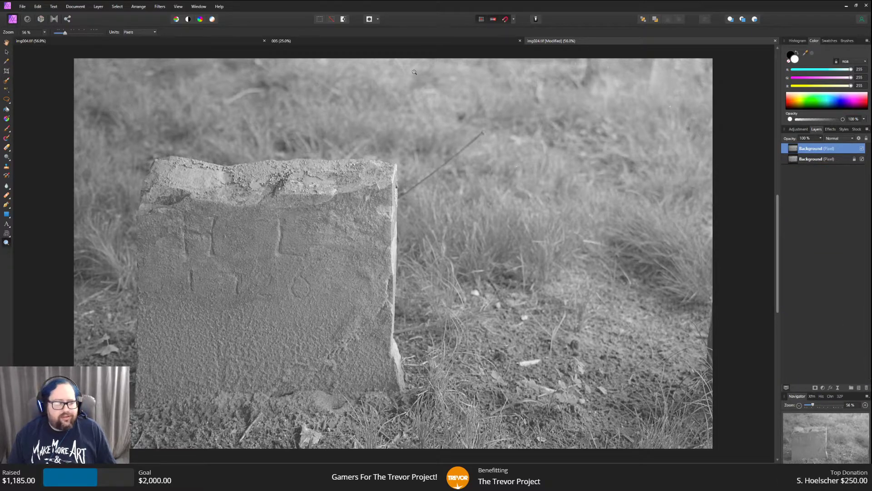
Add a default Curves adjustment above the duplicated layer, with the black point at X 0.234 and the white point at X 0.828.
click(803, 130)
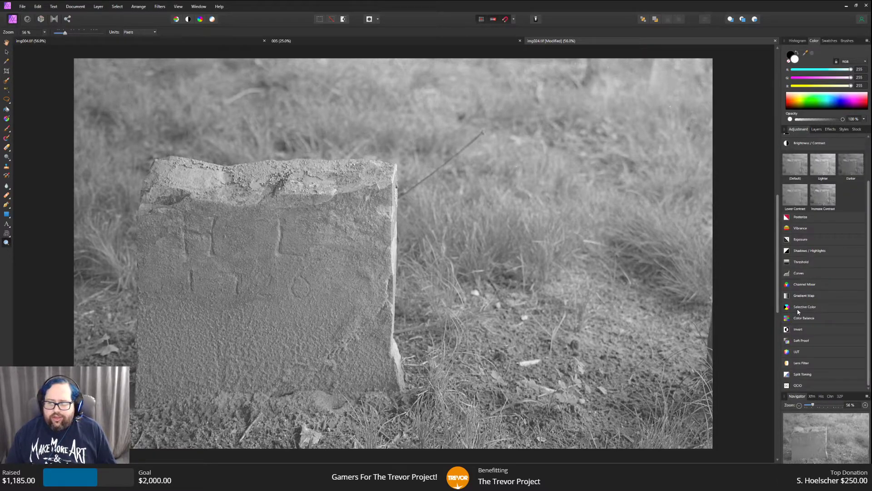
click(798, 273)
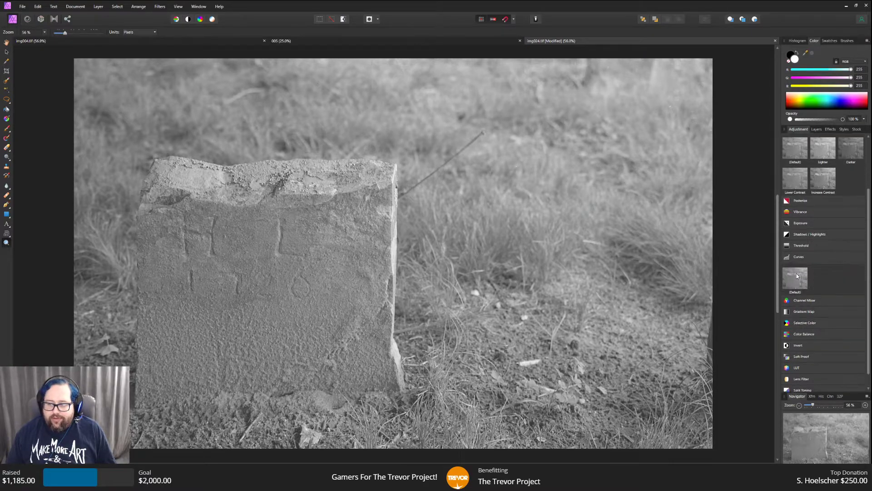
click(796, 273)
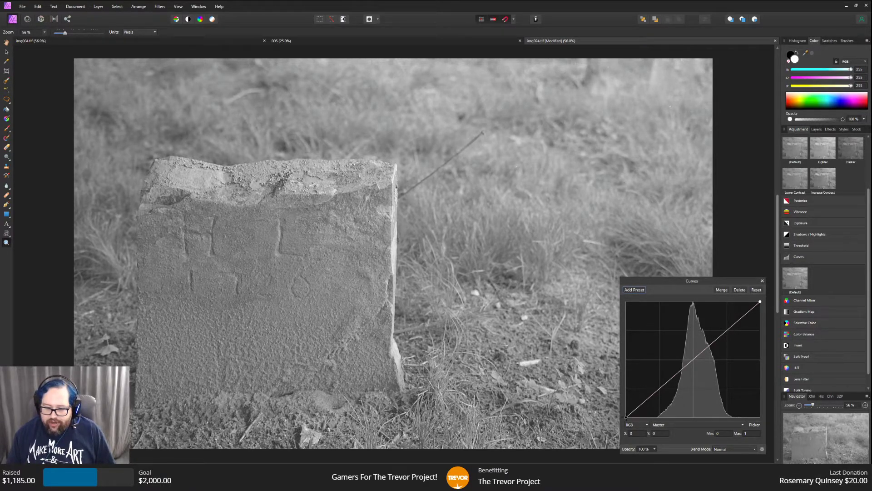
drag(626, 417, 645, 418)
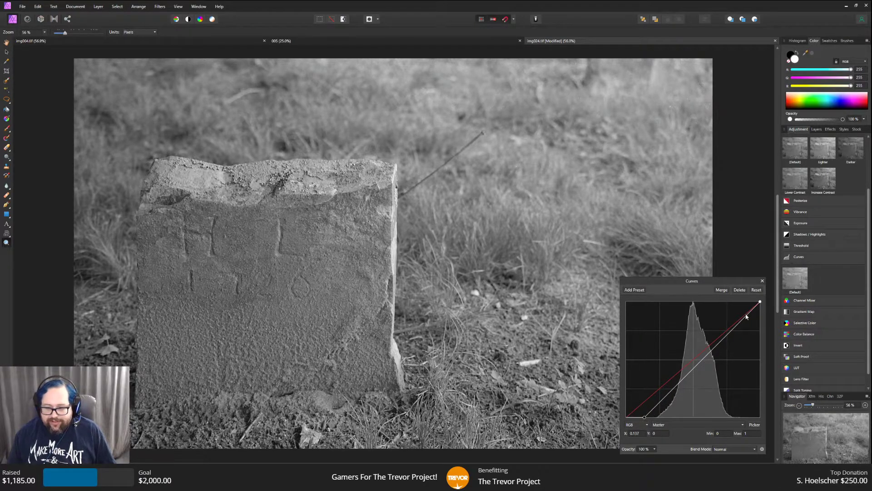
drag(760, 302, 740, 303)
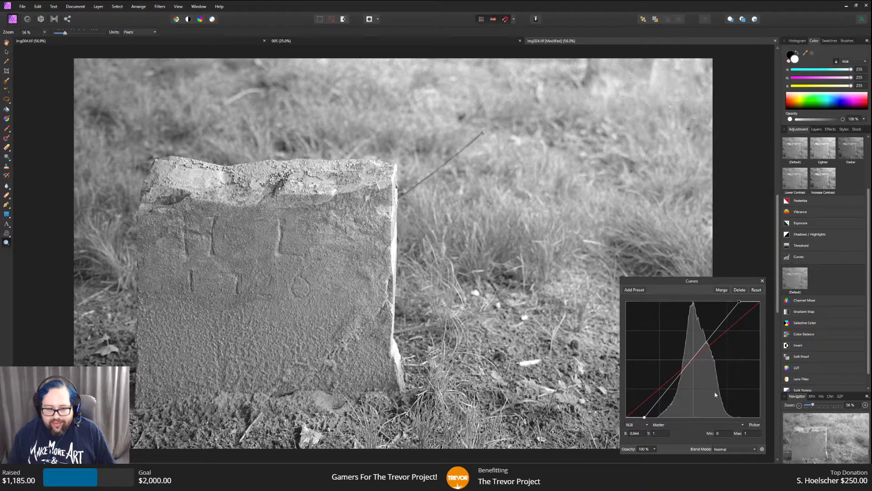
drag(644, 418, 656, 417)
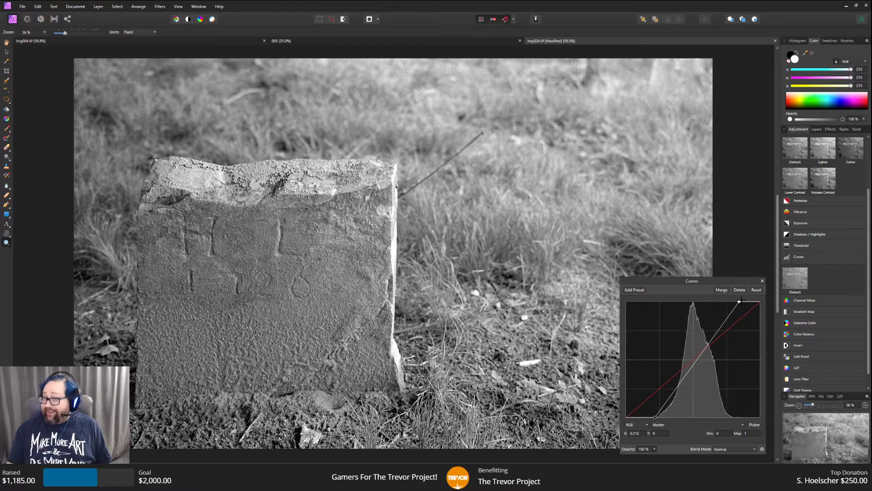
drag(739, 301, 737, 302)
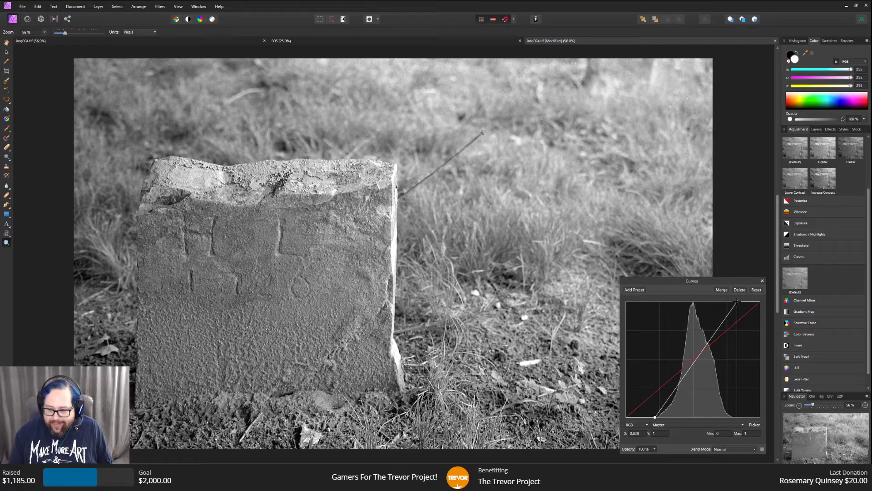
drag(655, 417, 658, 417)
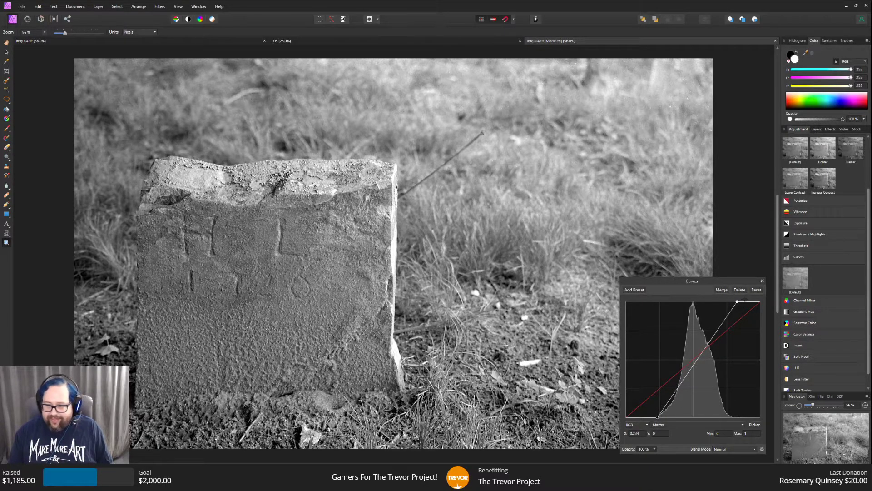
click(763, 281)
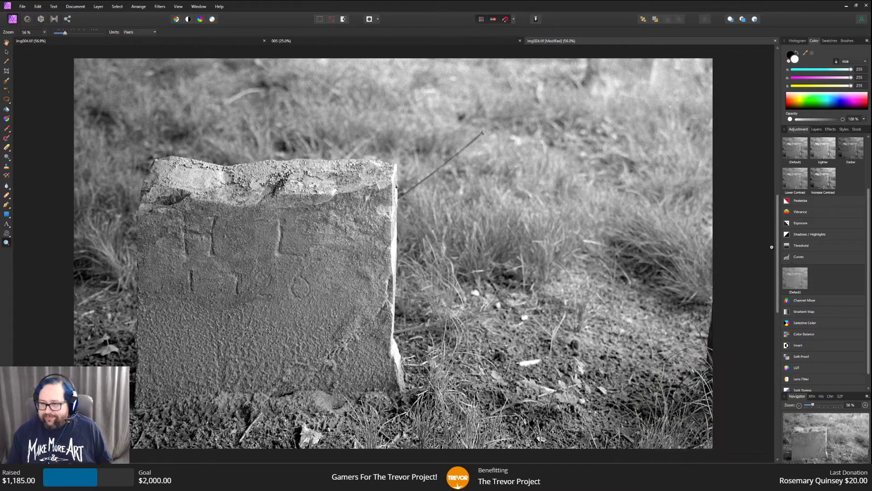
click(816, 129)
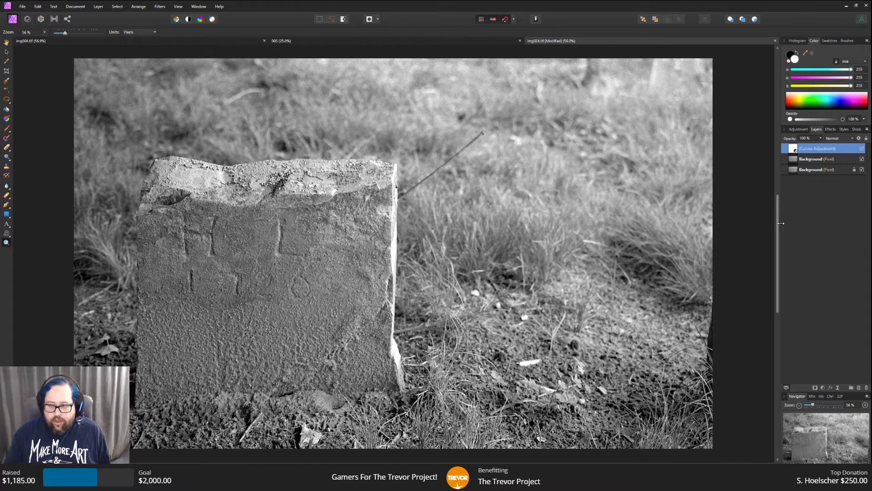
Add a default Brightness / Contrast adjustment above the Curves adjustment and set its contrast to 20%.
drag(779, 252, 778, 250)
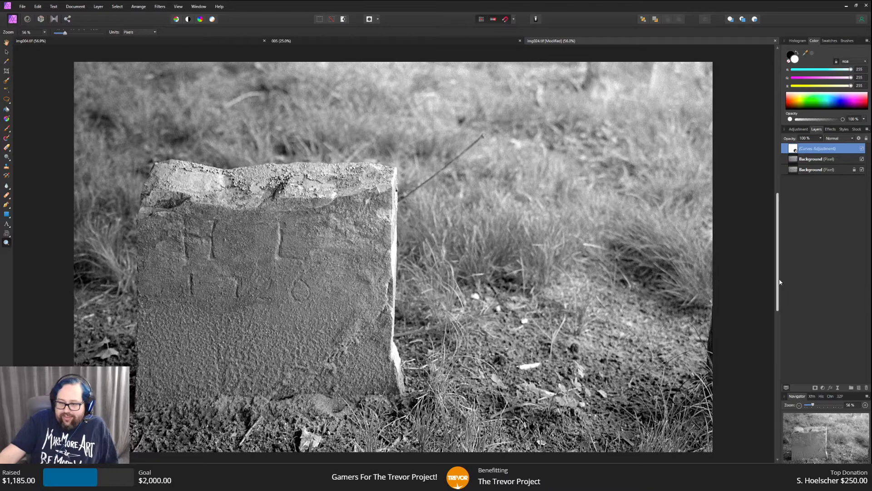
scroll(779, 257, down, 1)
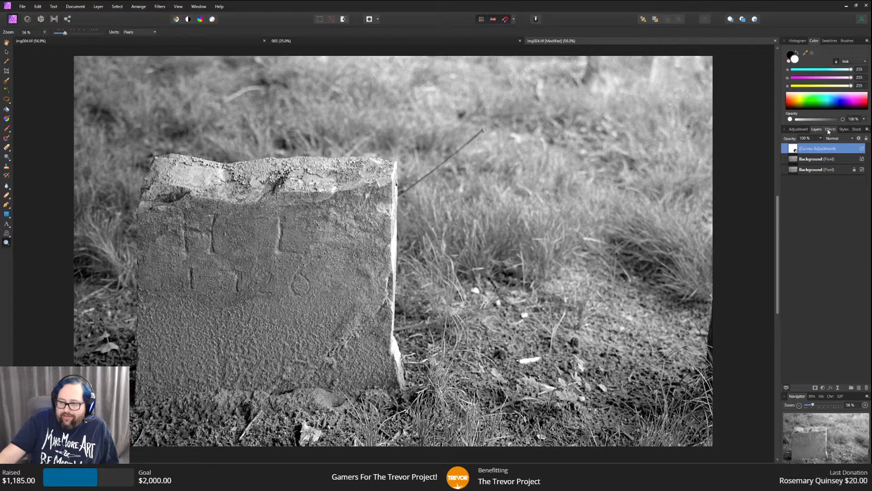
click(803, 130)
scroll(815, 217, up, 1)
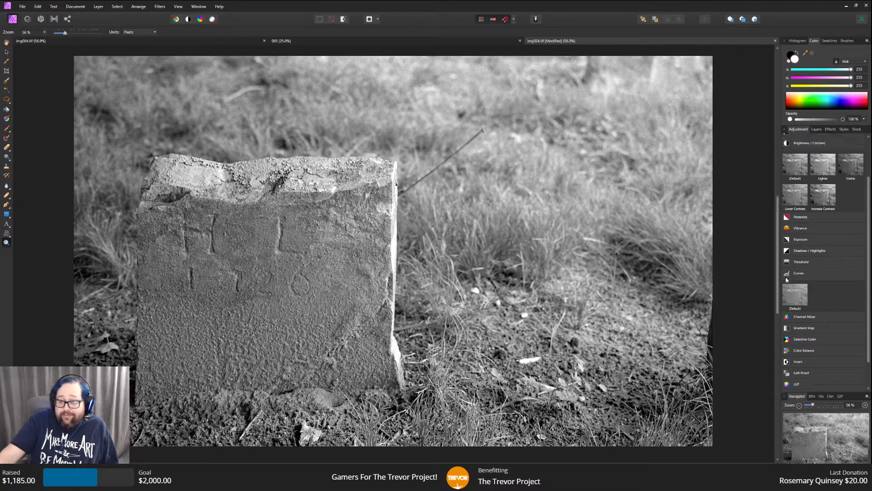
scroll(805, 285, up, 3)
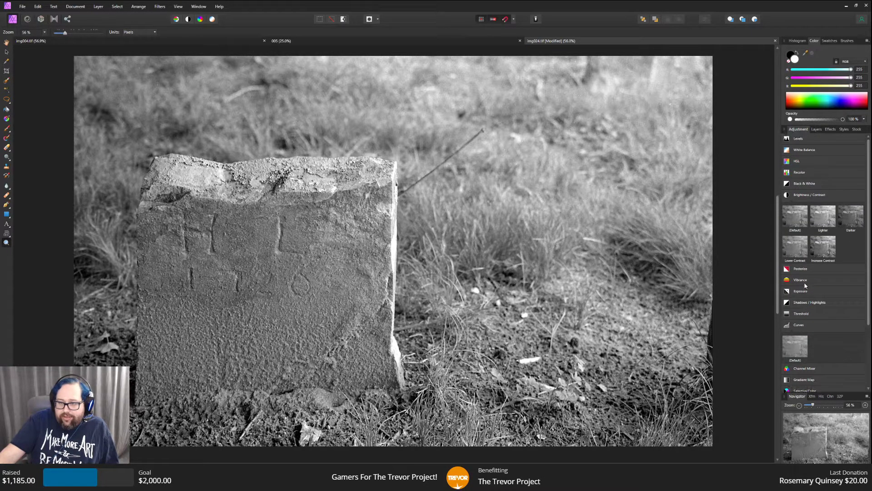
click(804, 196)
click(804, 196)
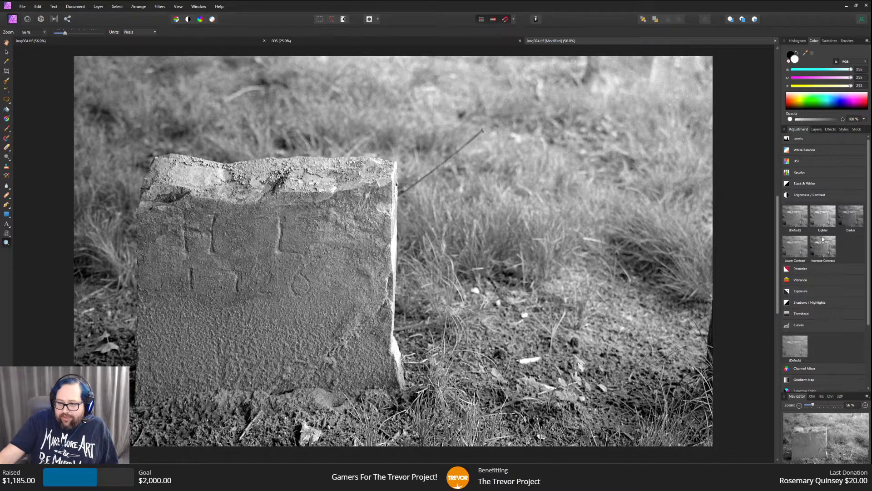
click(802, 219)
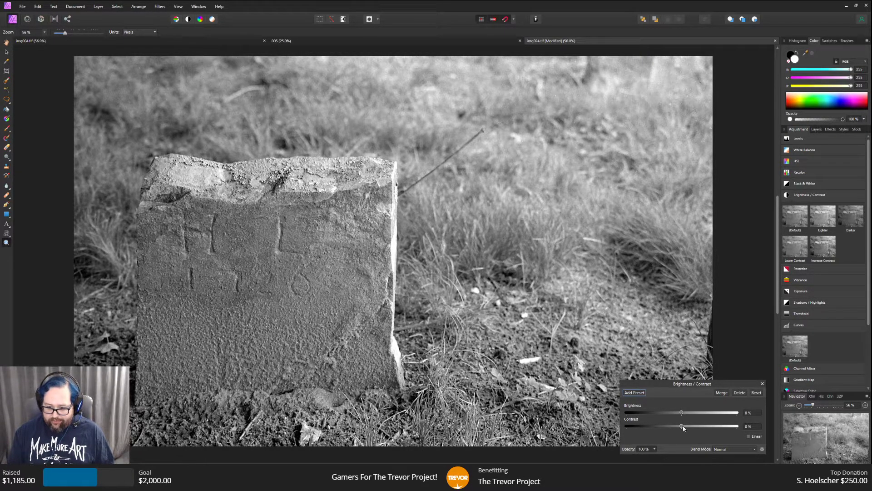
mouse_move(682, 426)
mouse_down()
mouse_move(705, 428)
mouse_move(695, 428)
mouse_up()
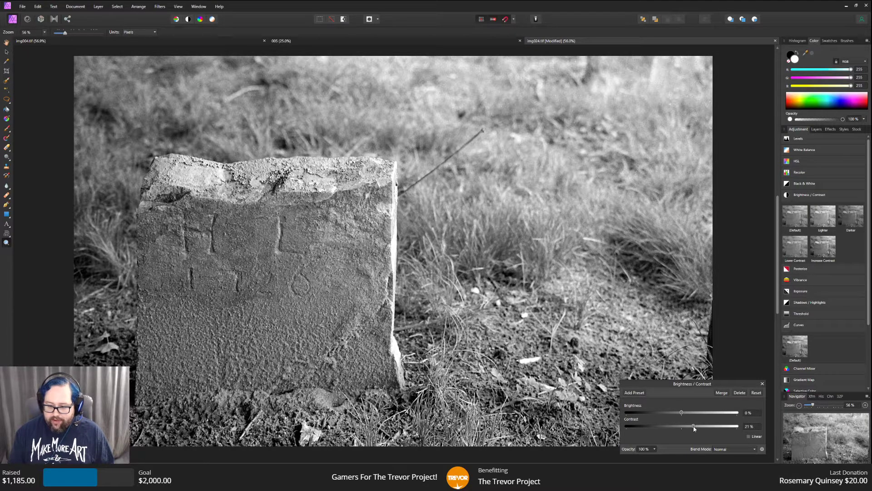
drag(694, 428, 692, 428)
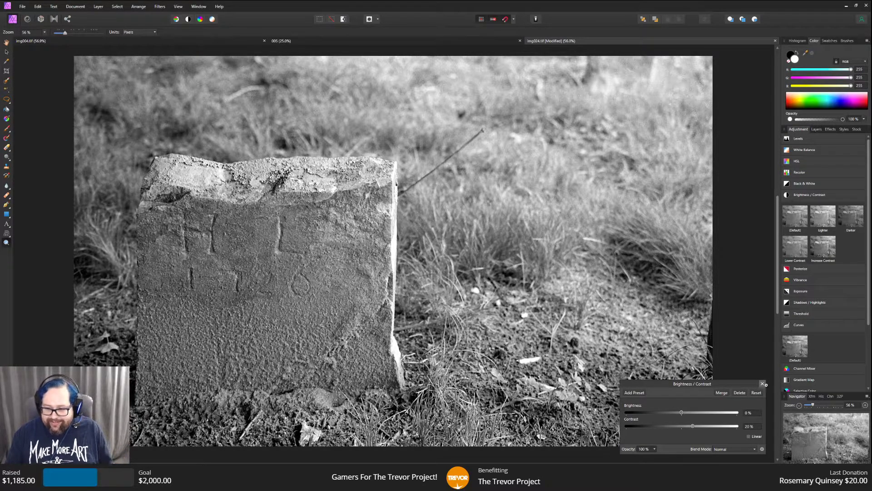
click(763, 384)
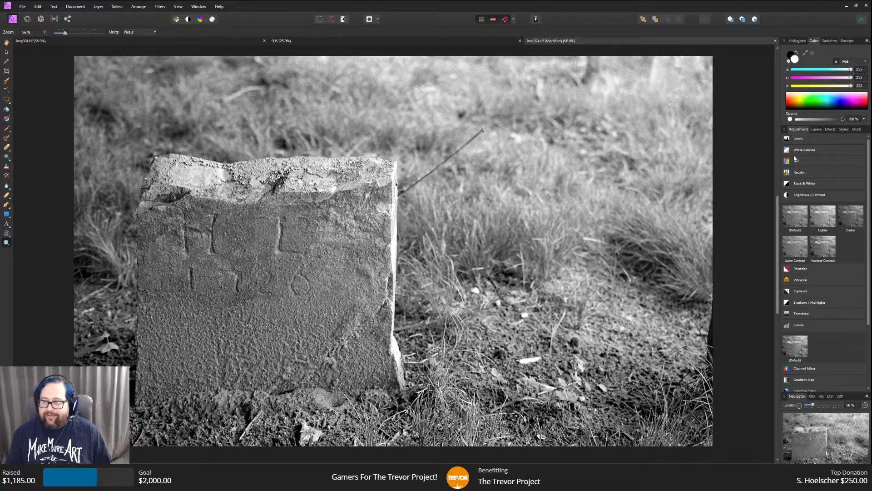
click(816, 129)
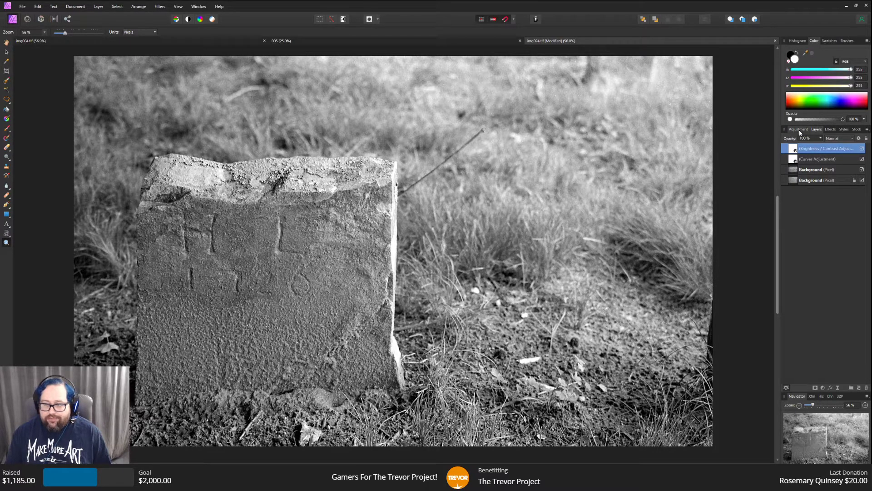
Fill the duplicated Background layer with a linear gradient from the image's right edge into the headstone, using the black-to-transparent gradient swatch.
click(819, 172)
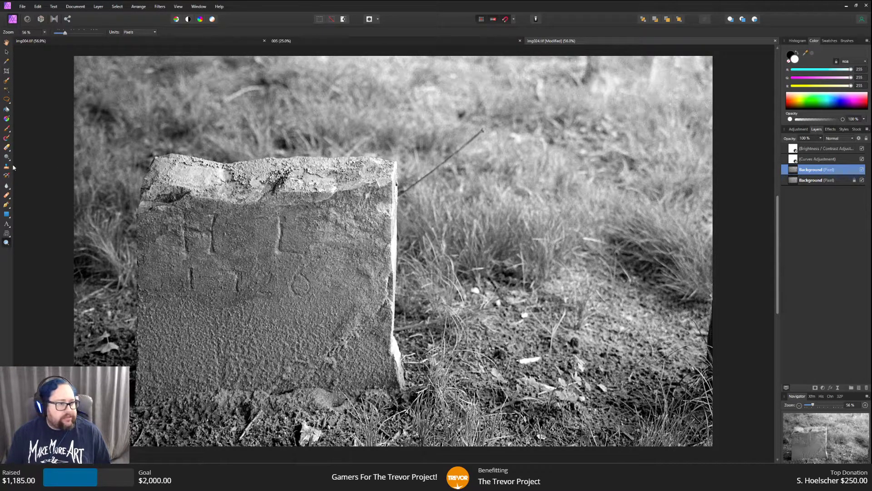
click(6, 119)
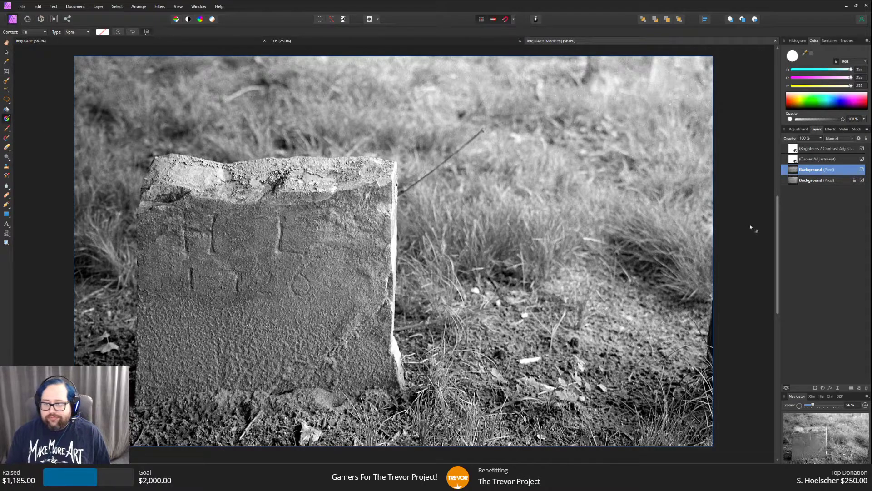
drag(713, 234, 323, 236)
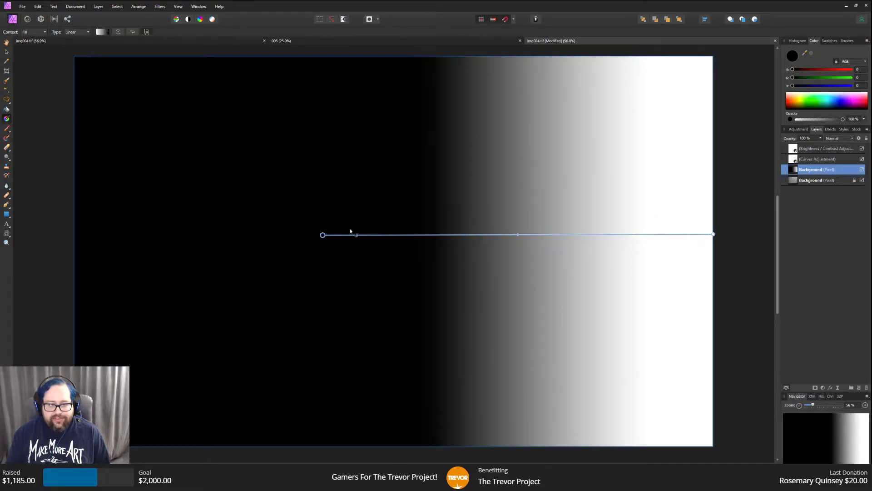
click(102, 32)
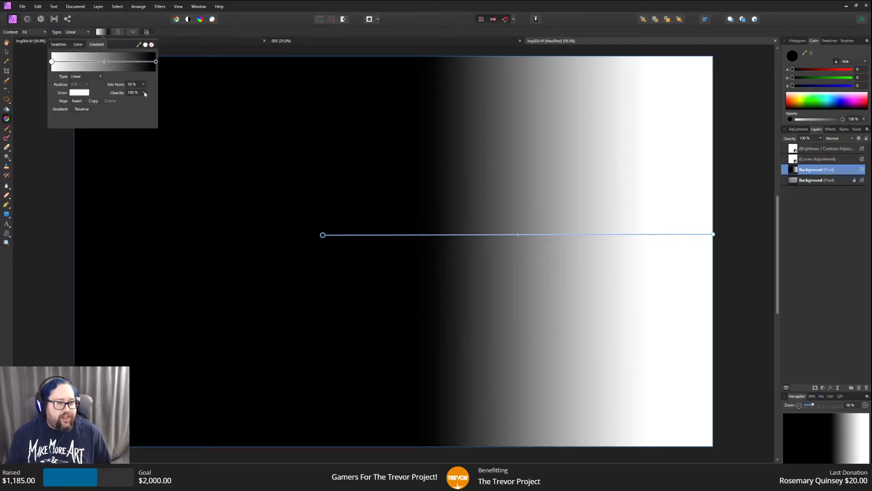
click(78, 44)
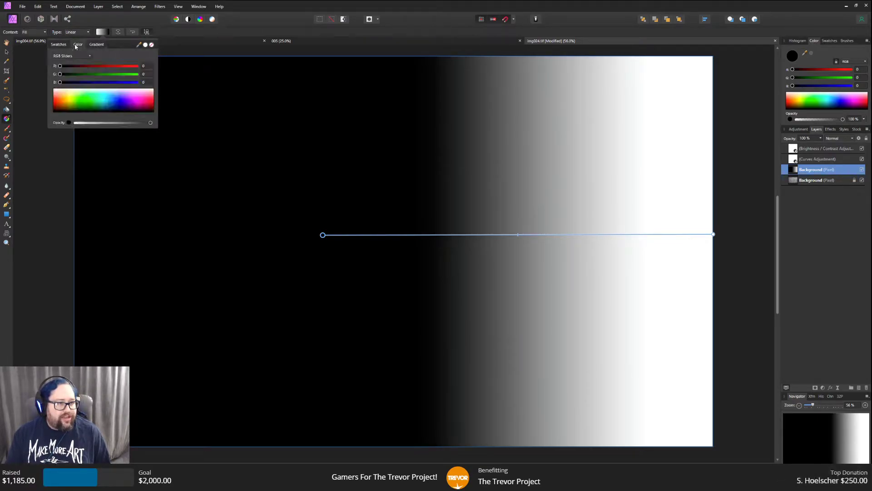
click(64, 48)
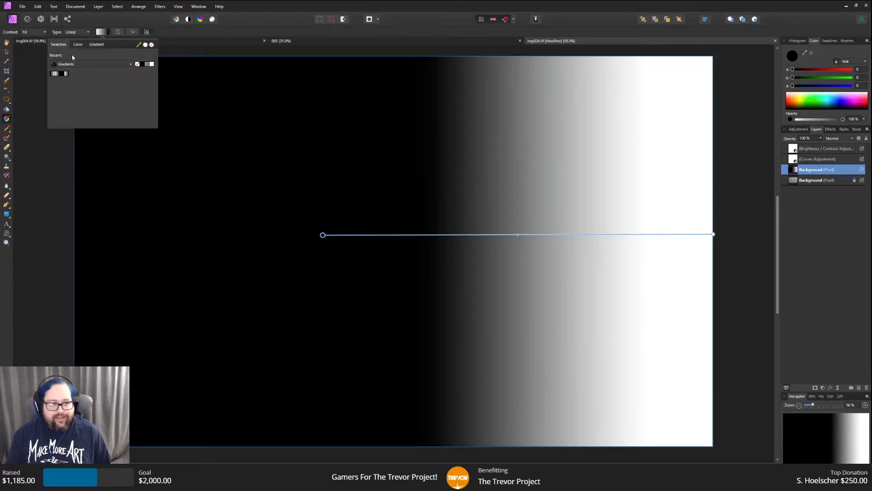
click(64, 73)
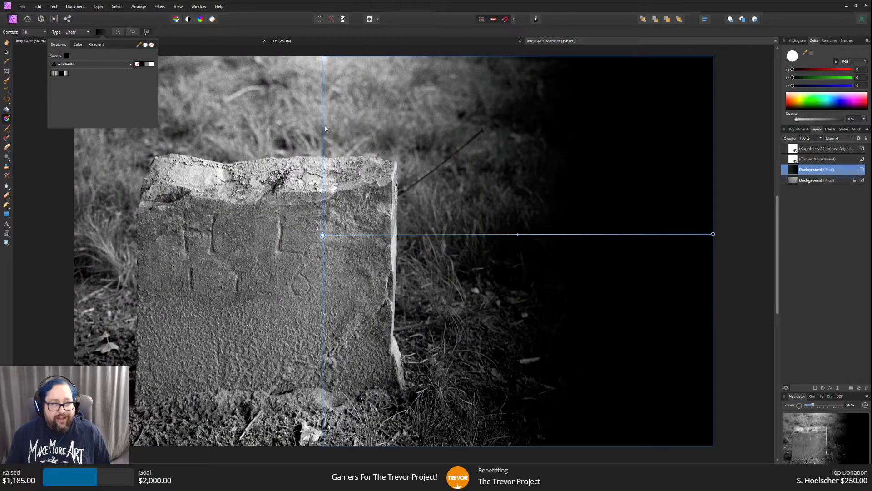
Set the opacity of the gradient's black stop to 50%.
click(97, 44)
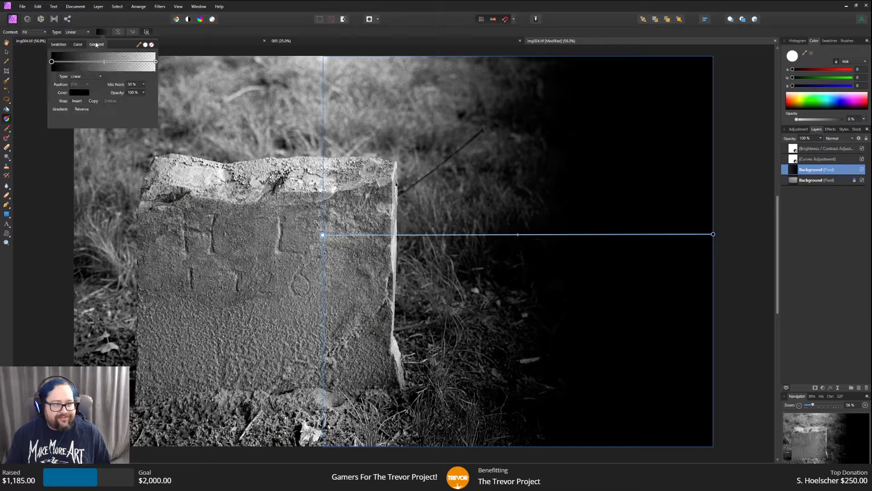
click(143, 92)
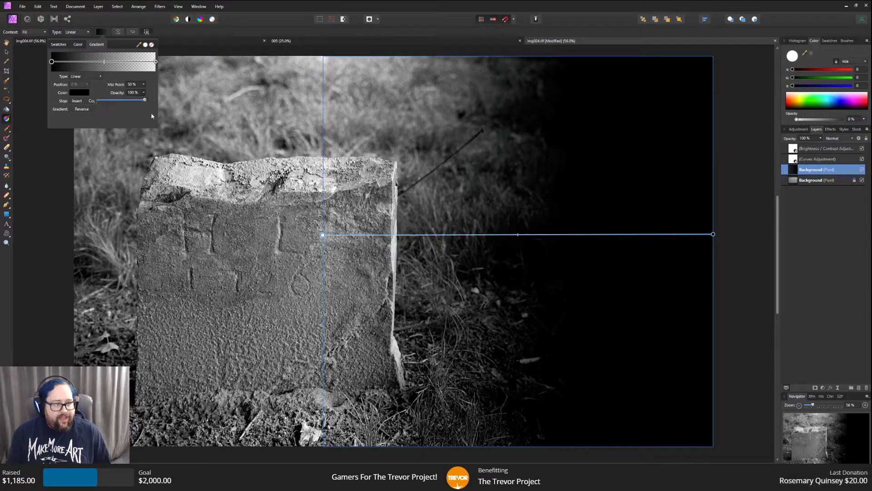
drag(145, 101, 124, 100)
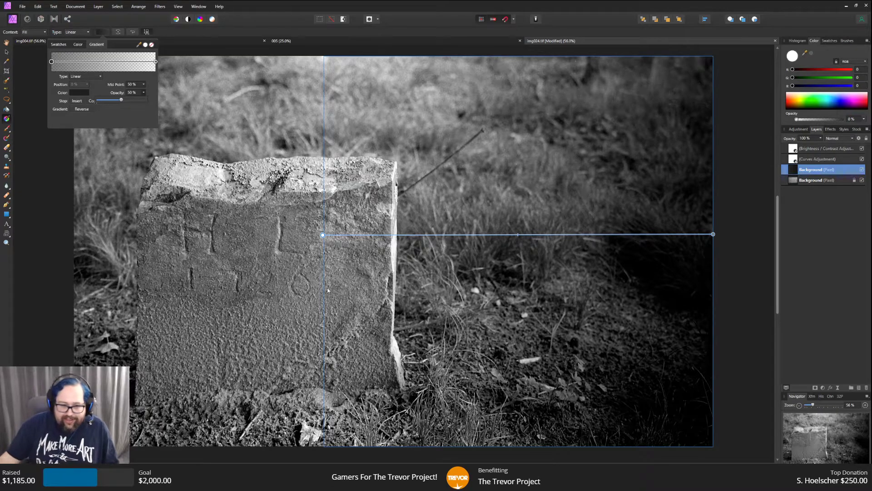
Reposition the gradient to run from the image's bottom-right corner to the grass beside the headstone, darkening only that corner.
drag(323, 235, 422, 235)
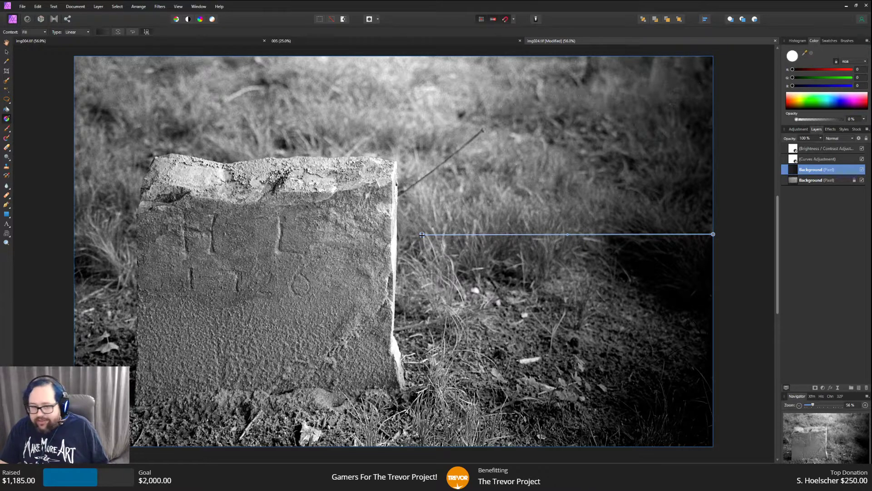
drag(422, 235, 417, 234)
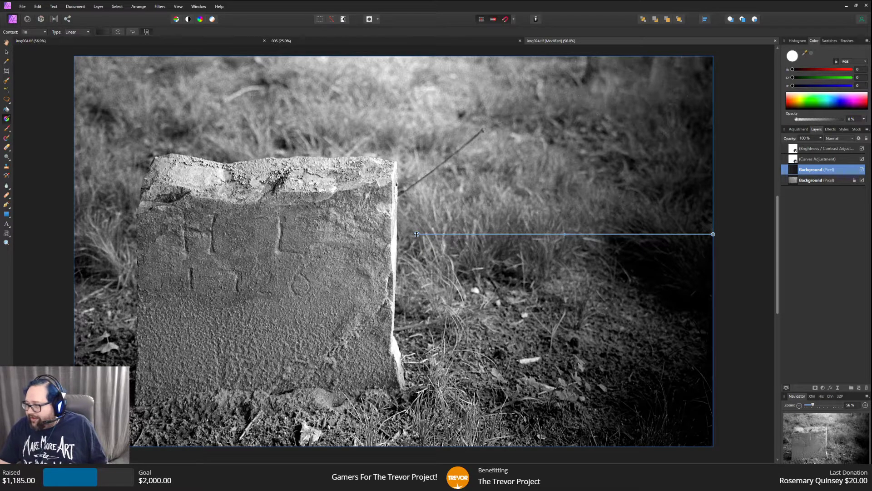
drag(417, 234, 385, 233)
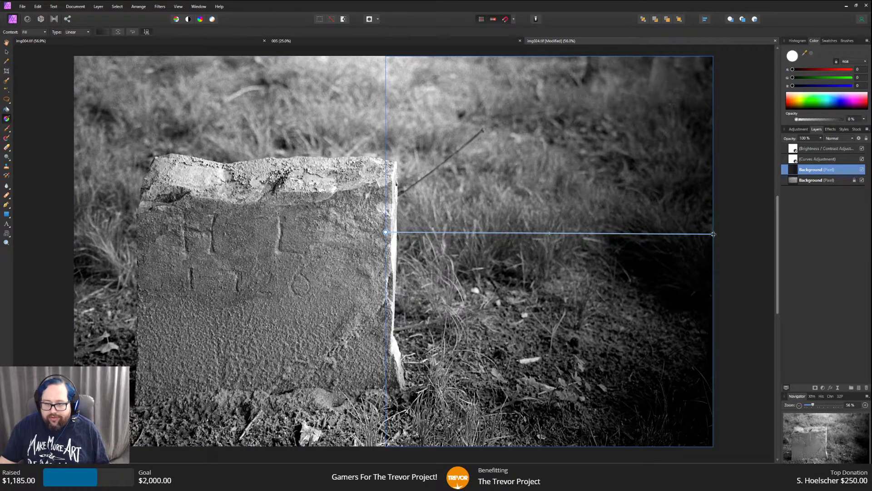
drag(713, 234, 713, 447)
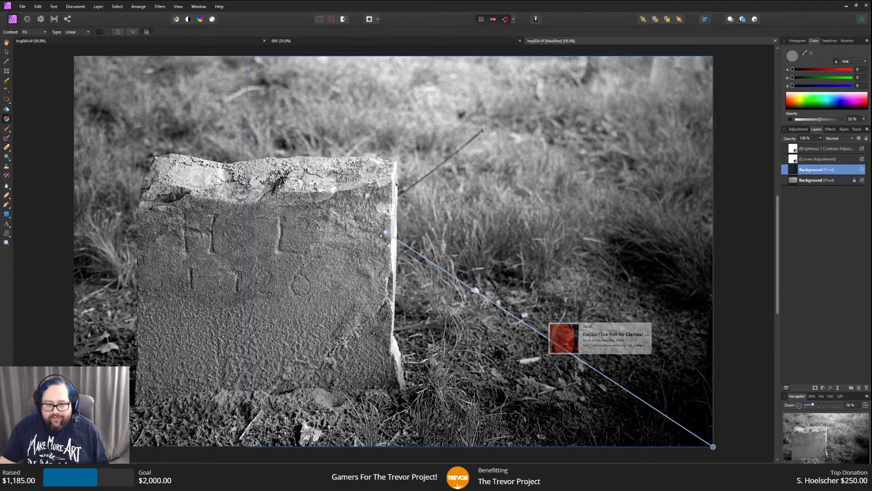
drag(385, 232, 489, 260)
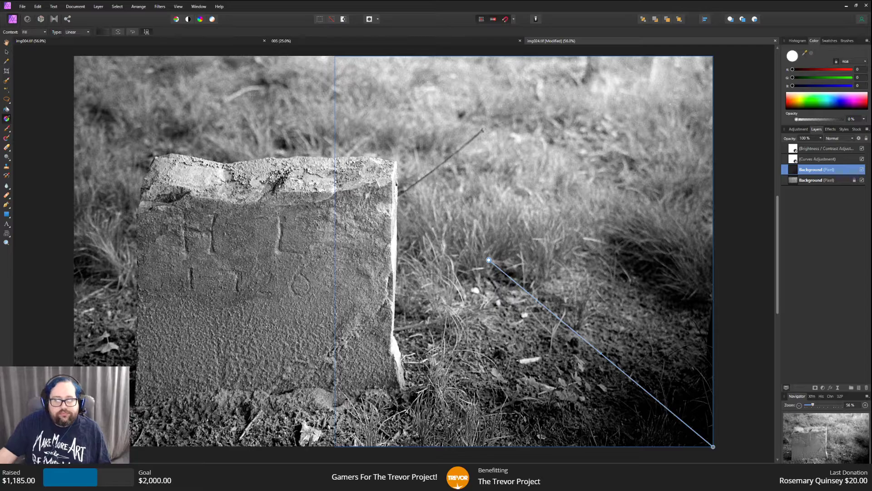
Duplicate the locked Background layer and draw a linear gradient on the copy from the image's top-right corner toward its centre.
right_click(817, 182)
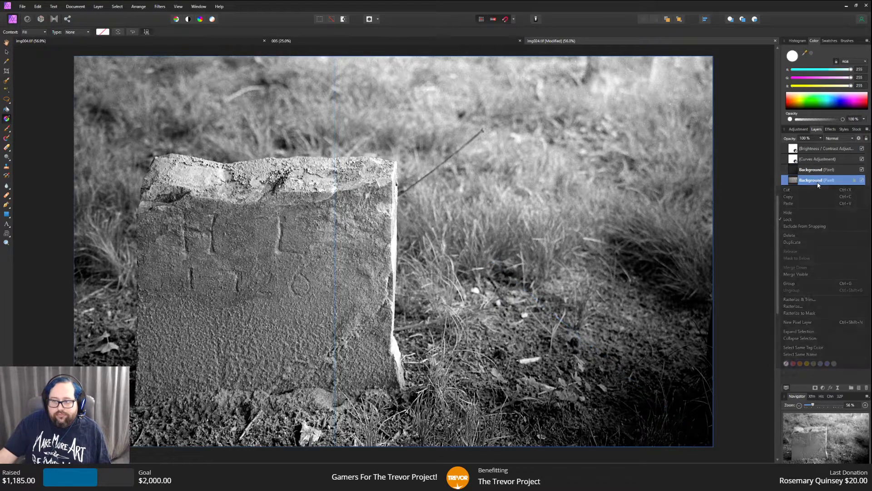
click(813, 240)
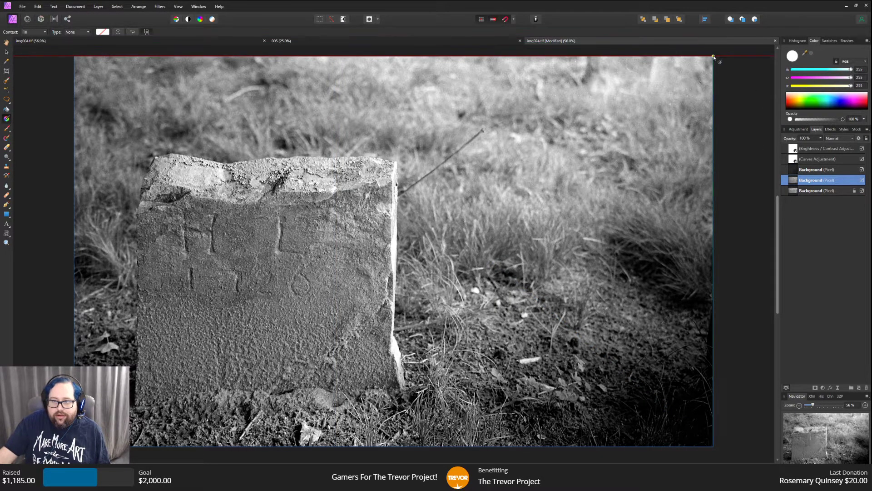
drag(714, 57, 449, 231)
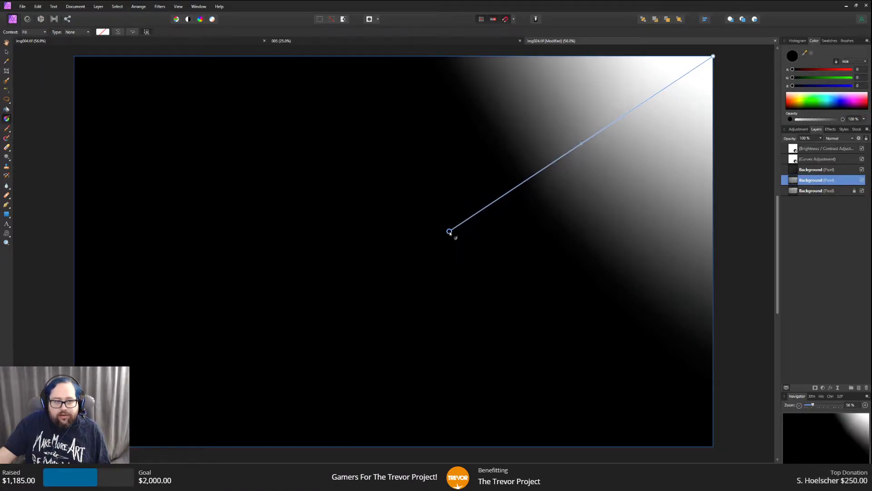
Switch the top-right corner's gradient to the black-to-transparent gradient swatch.
click(101, 32)
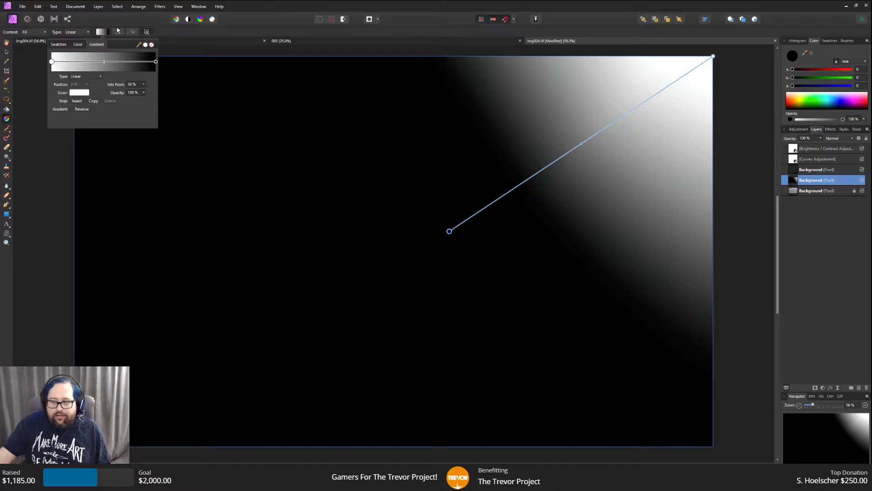
click(144, 93)
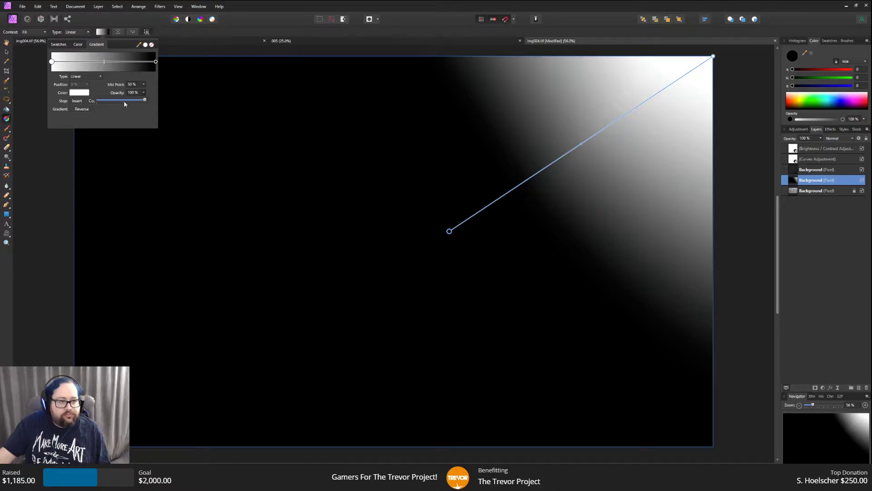
drag(126, 102, 122, 101)
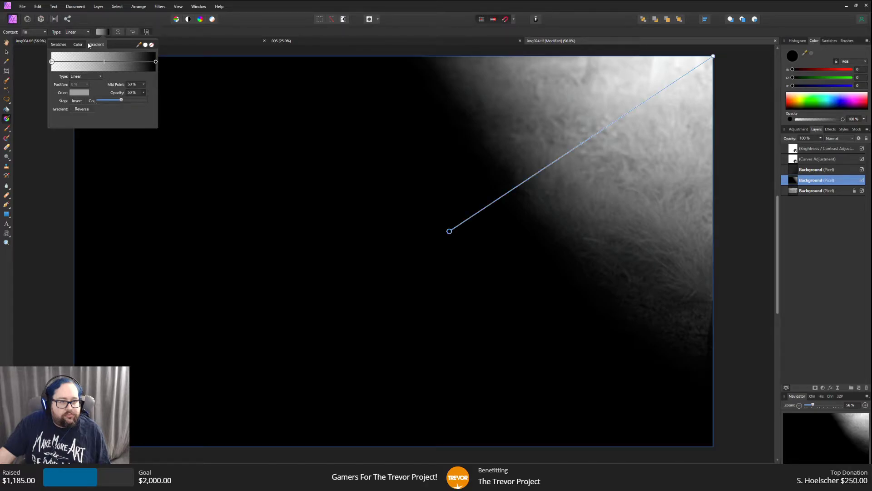
click(59, 45)
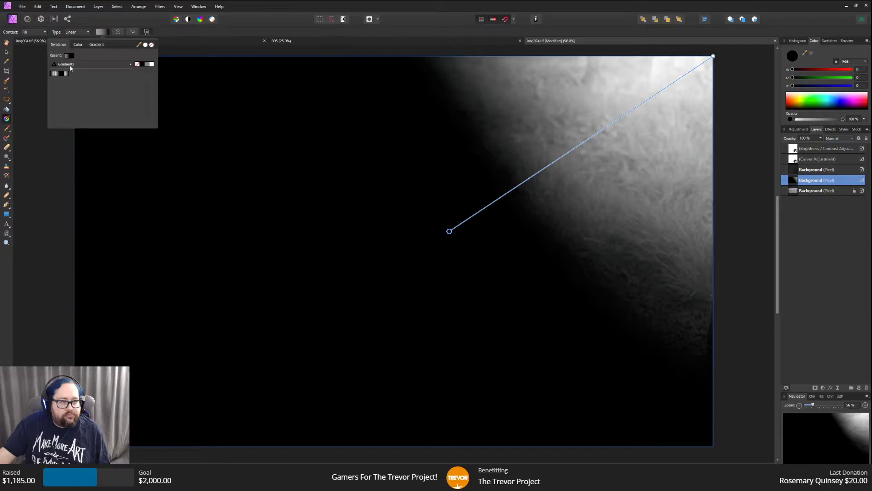
click(63, 74)
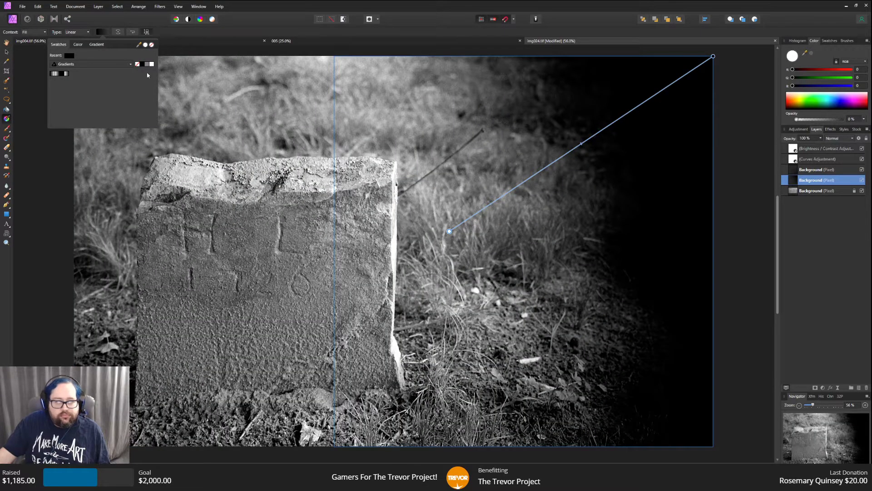
Set the top-right gradient's black stop to 50% opacity and shorten the gradient toward the corner.
click(98, 44)
click(143, 94)
drag(145, 100, 121, 100)
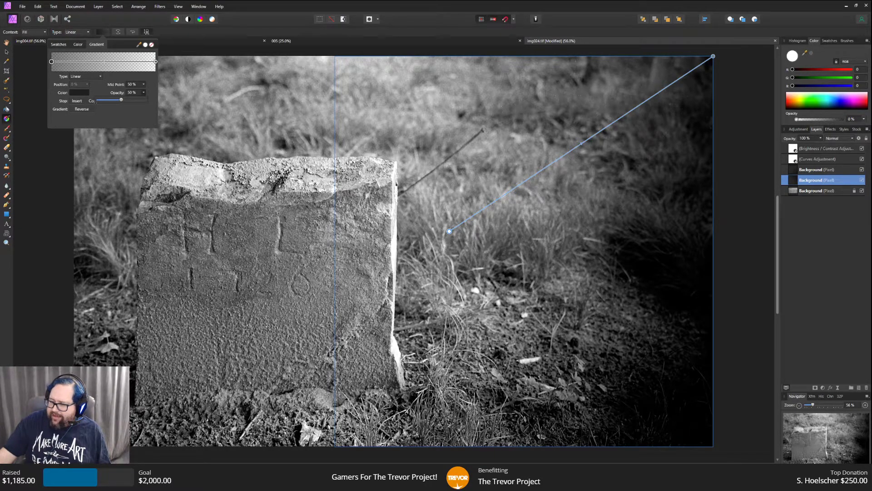
key(Escape)
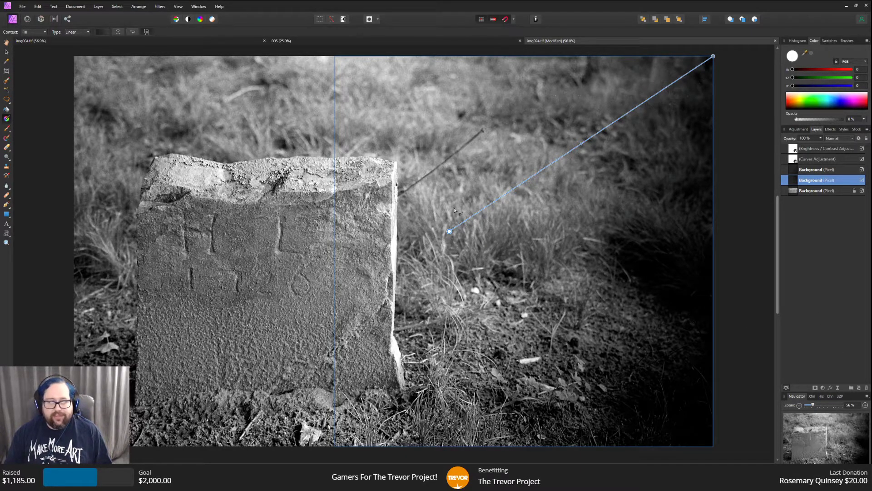
click(103, 33)
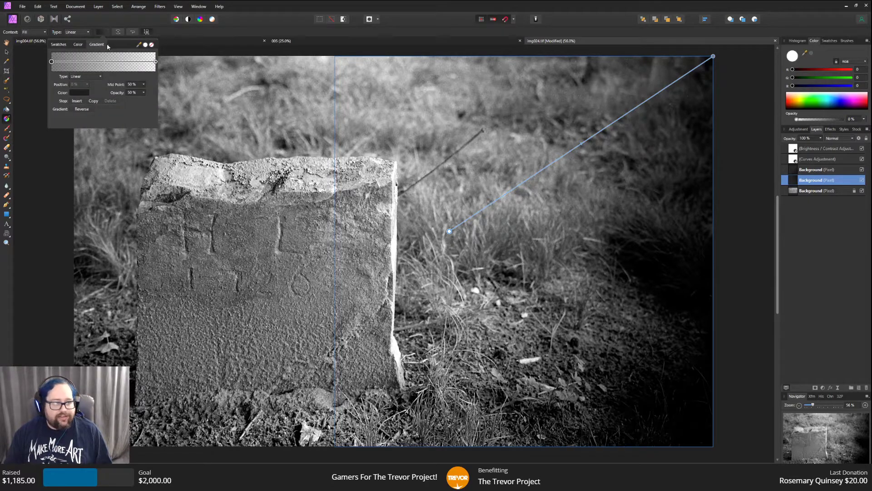
drag(450, 231, 585, 169)
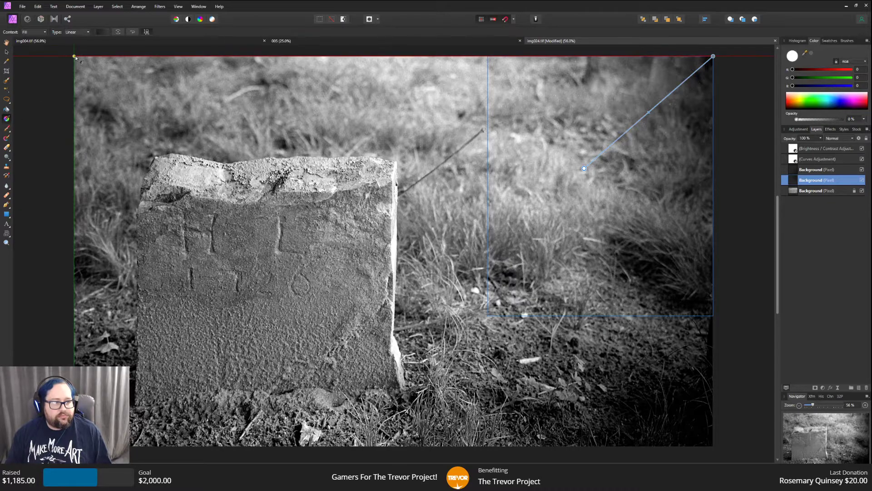
drag(75, 57, 236, 224)
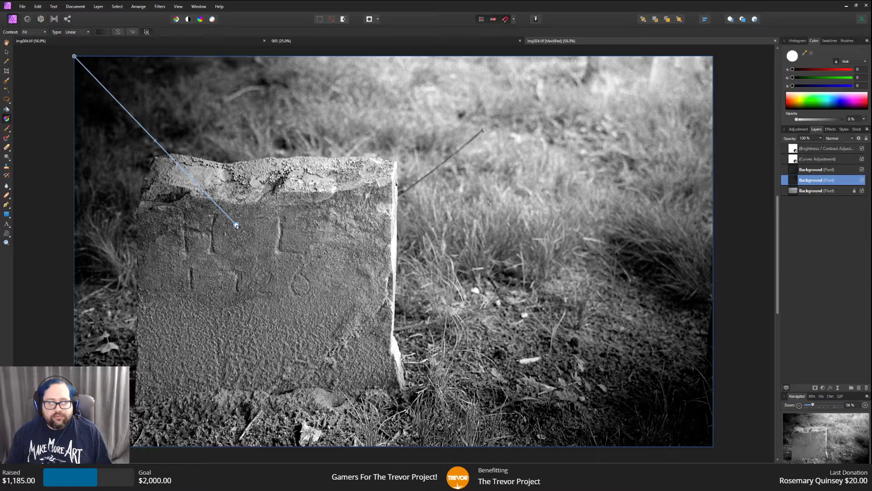
click(37, 7)
click(48, 14)
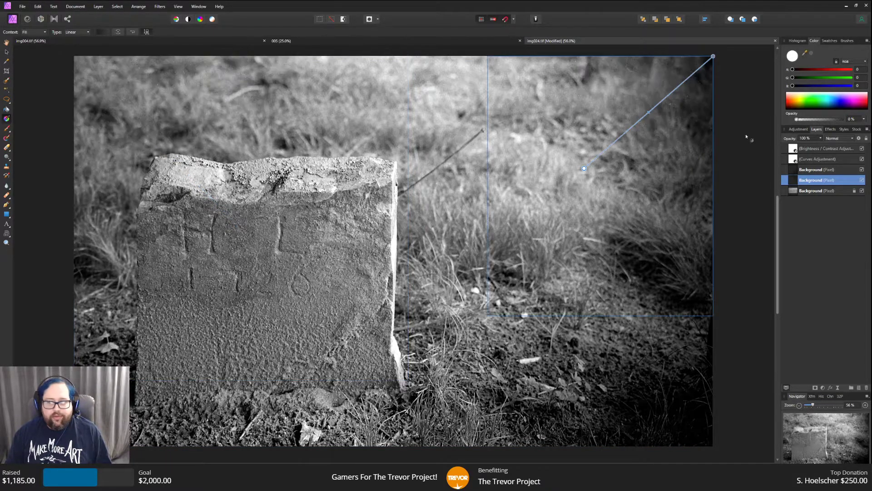
Duplicate the locked Background layer again and draw a linear gradient on the copy from the image's top-left corner to the headstone's upper edge.
click(813, 191)
right_click(813, 191)
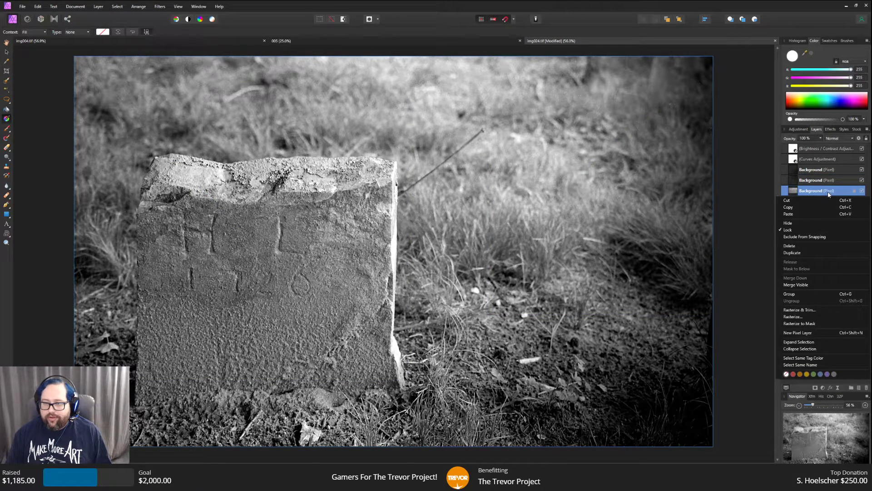
click(813, 253)
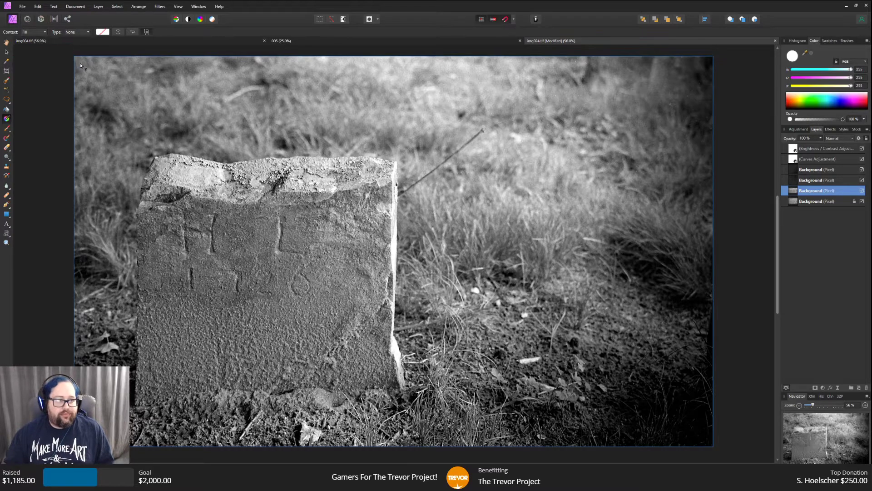
drag(74, 57, 204, 176)
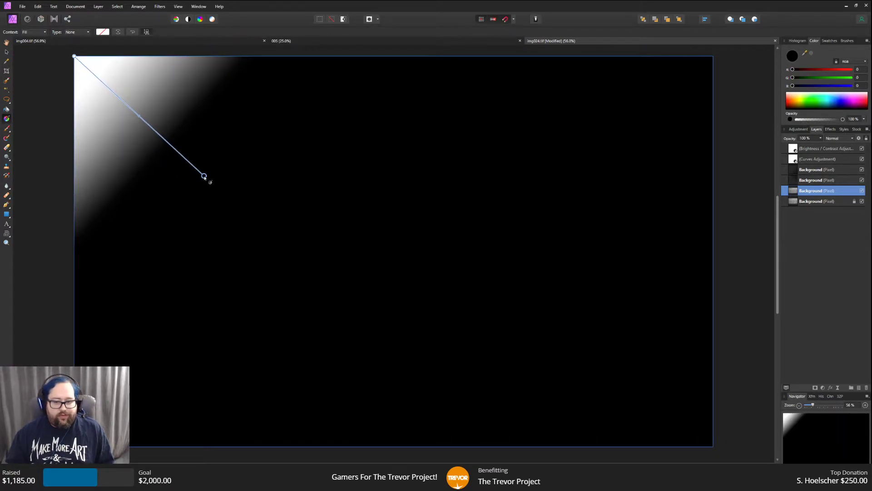
Switch the top-left corner's gradient to the black-to-transparent swatch and set its black stop to 50% opacity.
click(101, 32)
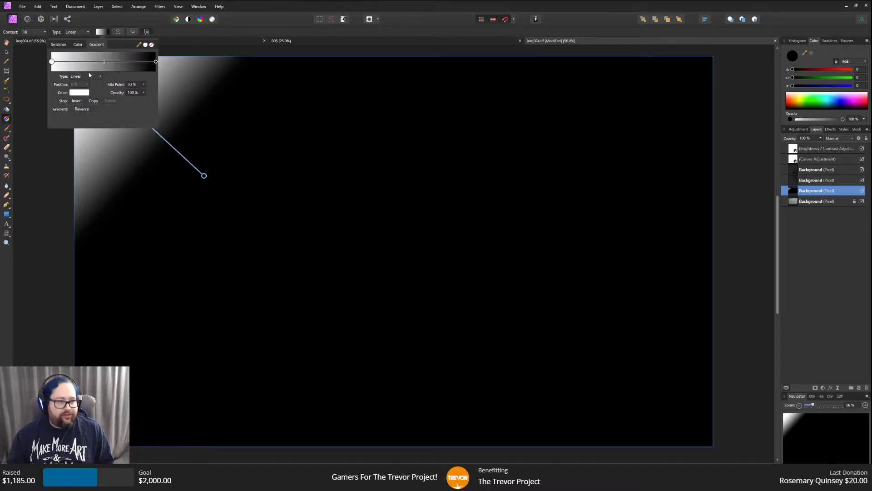
click(58, 45)
click(66, 74)
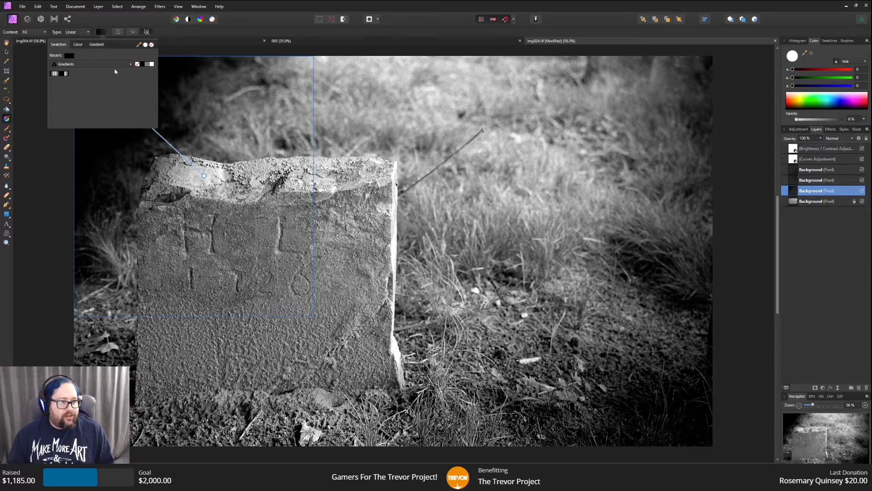
click(101, 46)
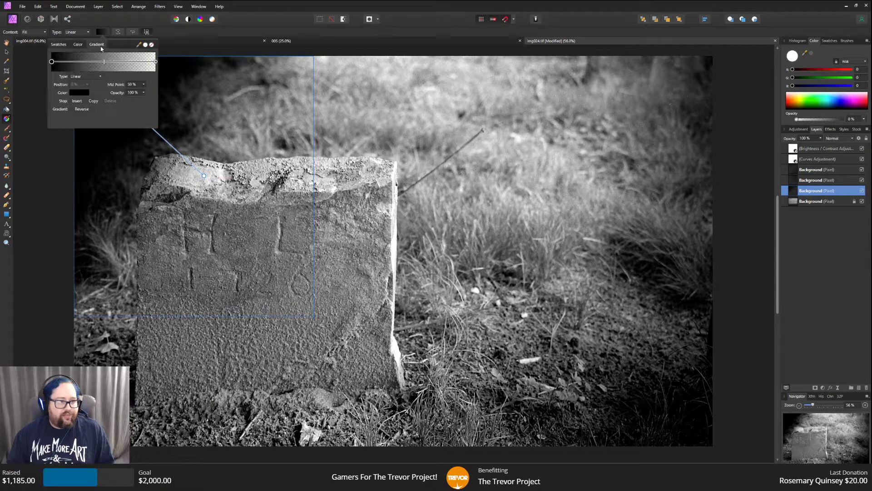
click(144, 92)
drag(146, 100, 123, 103)
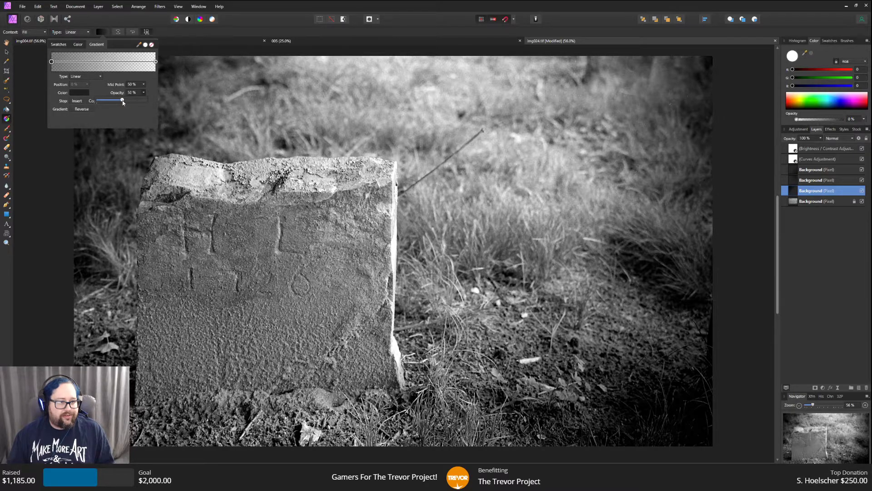
drag(122, 103, 121, 102)
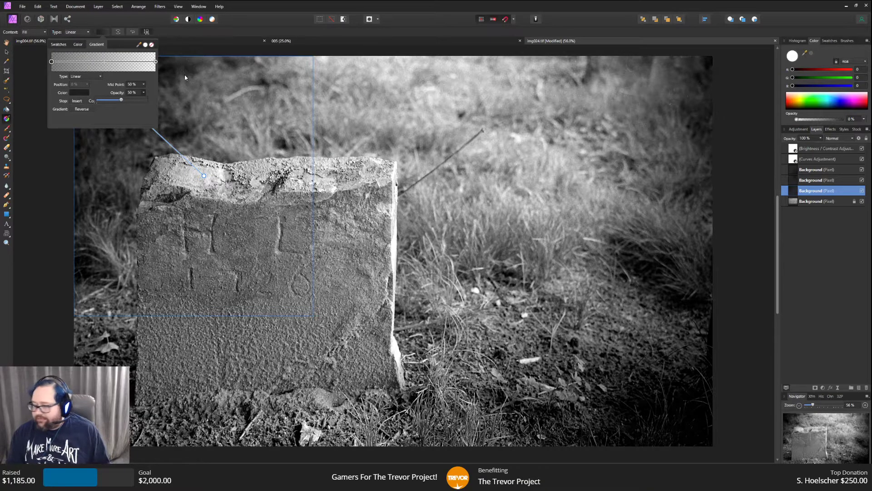
click(34, 75)
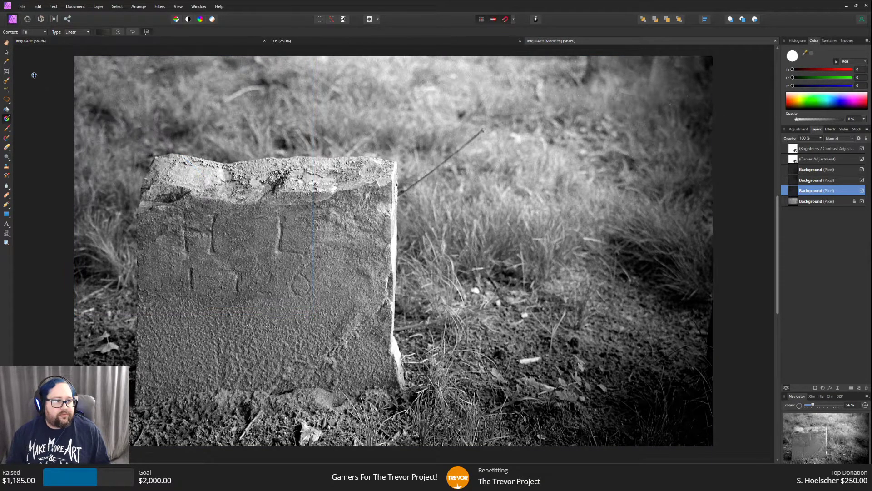
click(37, 6)
click(38, 15)
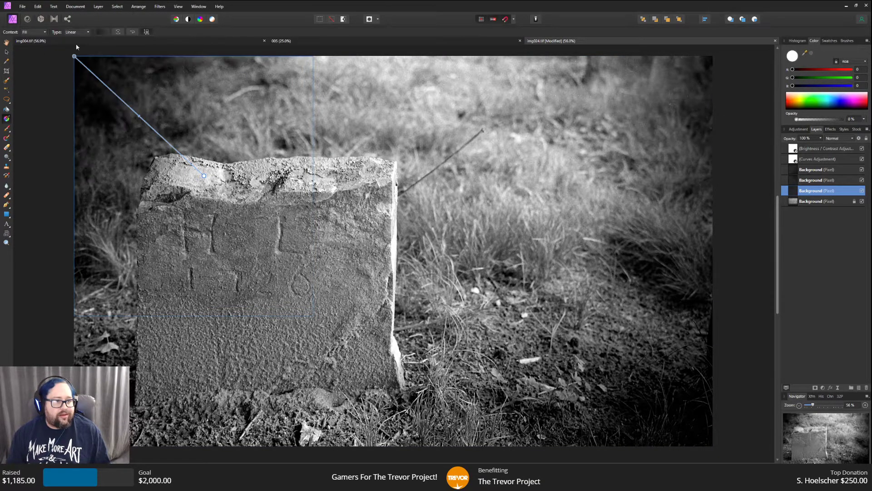
Lengthen the top-left corner's gradient slightly toward the headstone and deselect the layer.
click(103, 32)
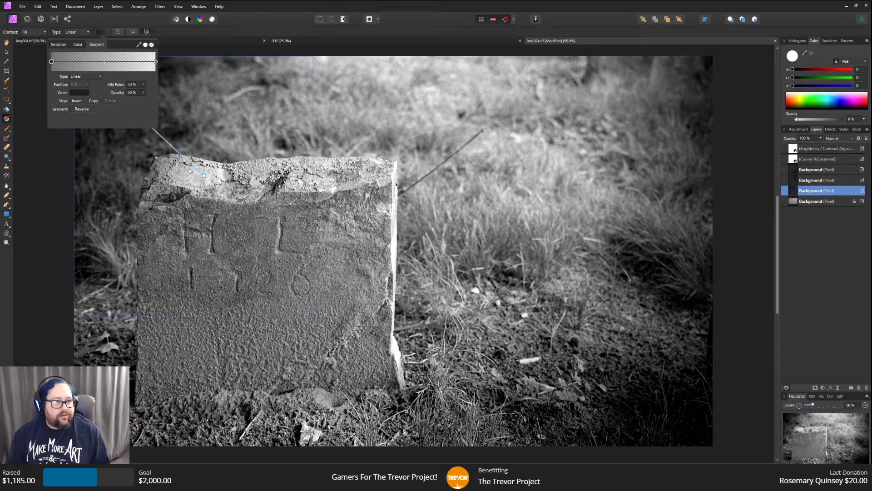
drag(205, 177, 212, 185)
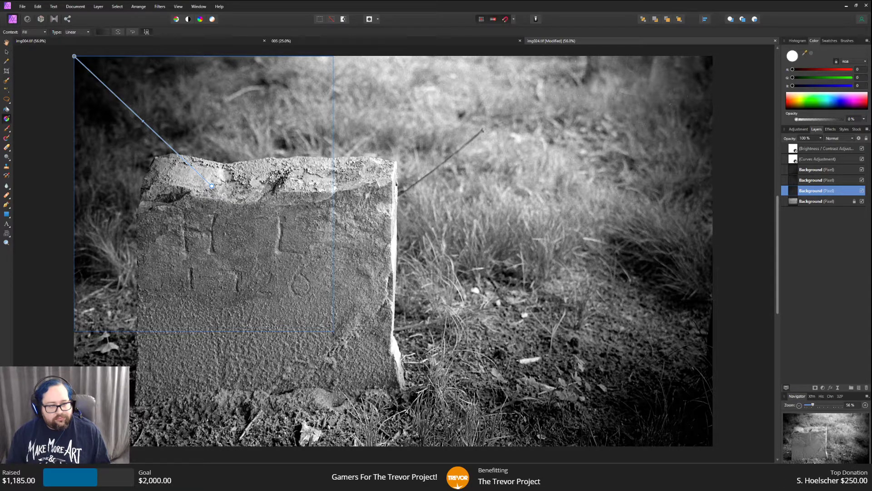
key(Escape)
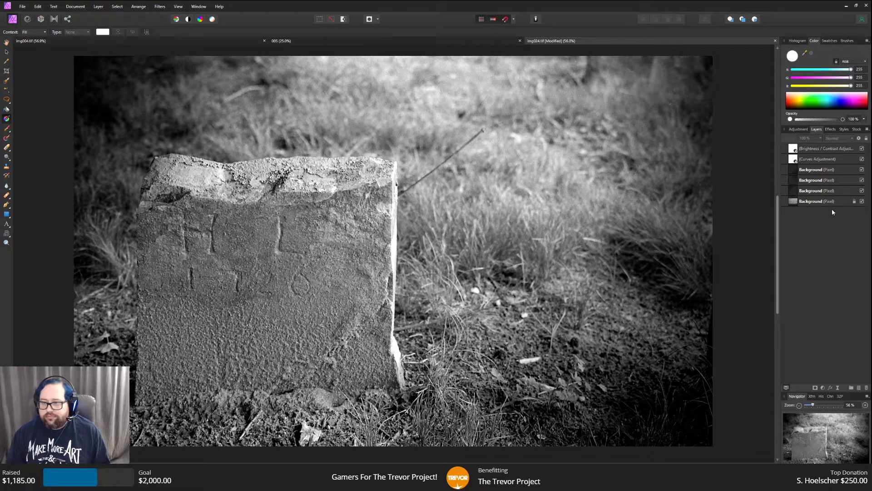
Duplicate the locked Background layer and draw a short black-to-transparent linear gradient on the copy from the top edge's middle straight down.
right_click(818, 203)
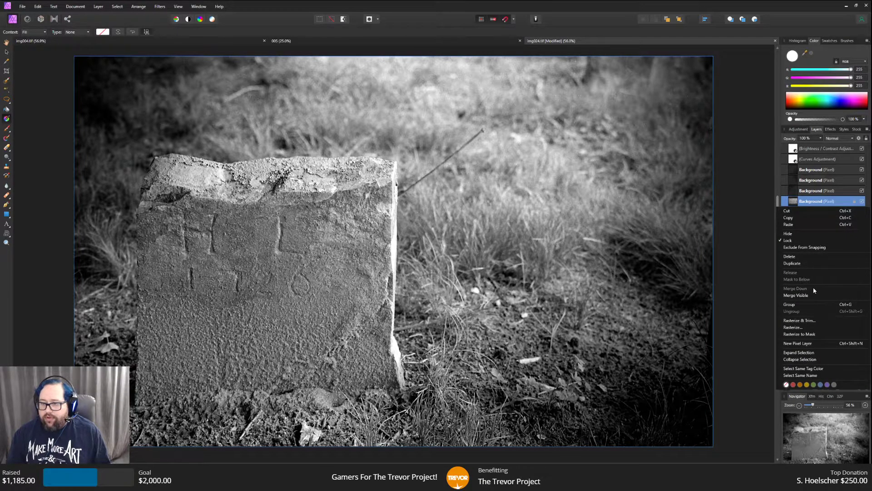
click(790, 264)
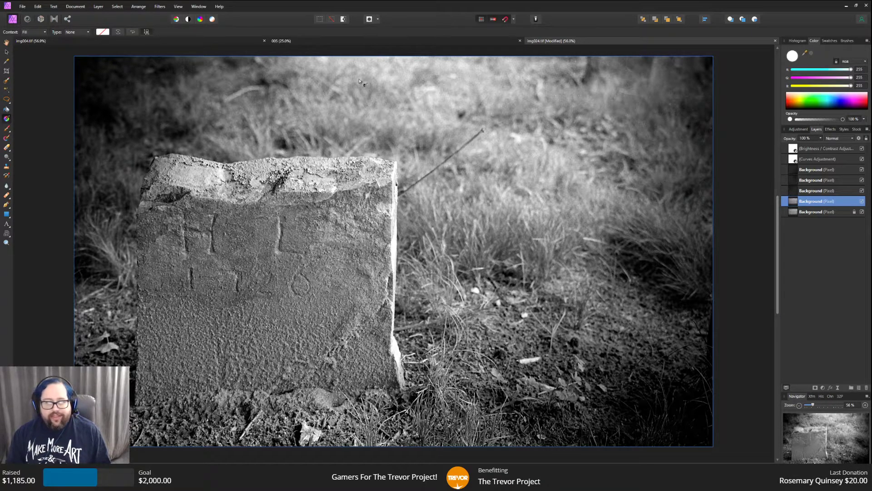
drag(394, 57, 394, 102)
click(103, 32)
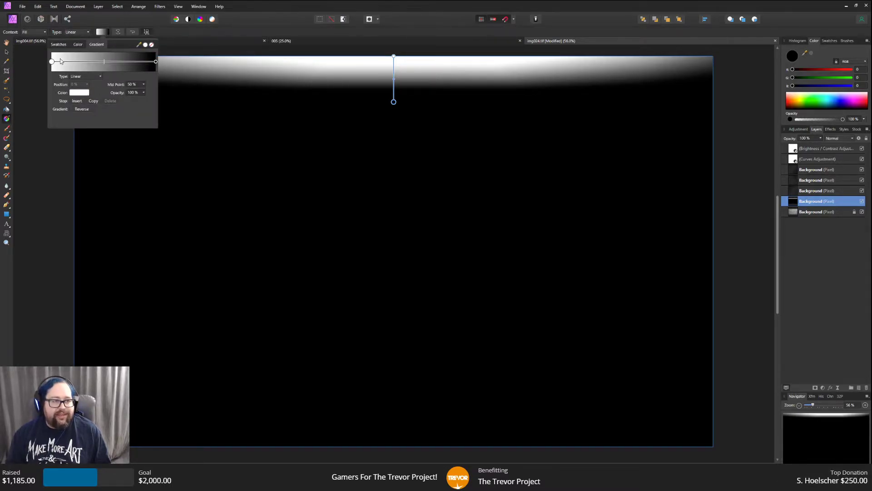
click(59, 45)
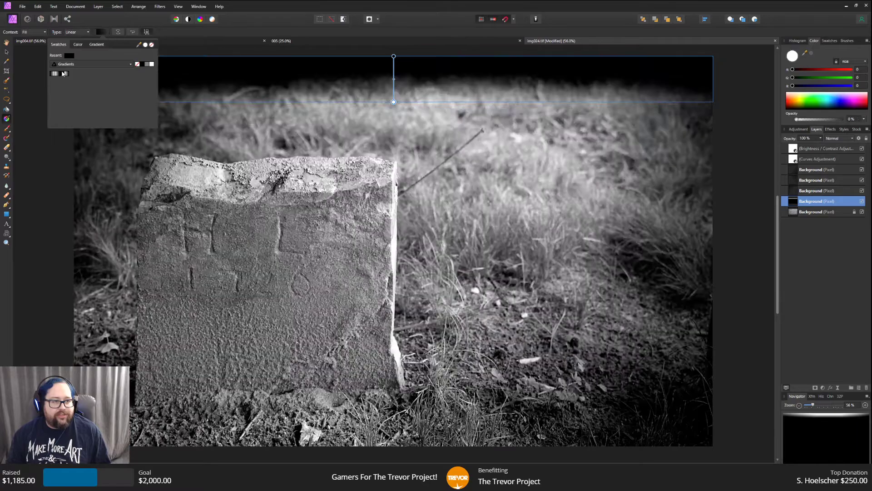
click(63, 75)
Set the top-edge gradient's black stop to 49% opacity and extend the gradient farther down toward the headstone.
click(96, 46)
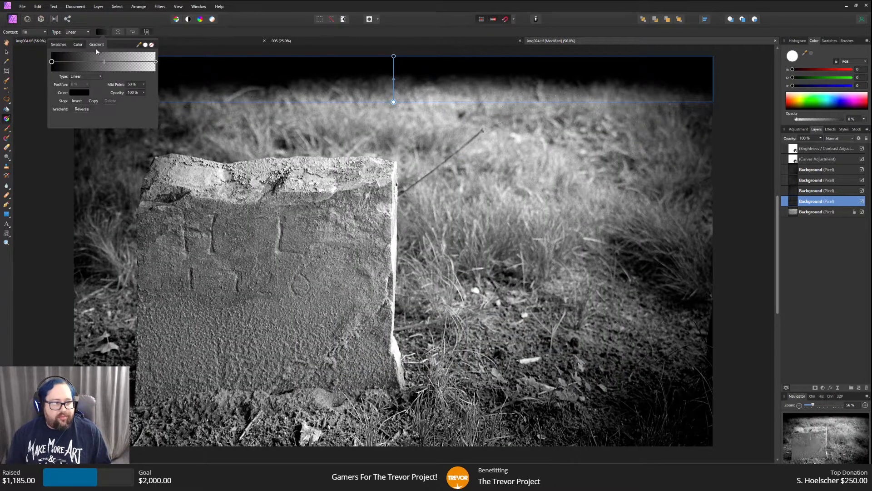
click(144, 93)
drag(143, 98, 122, 102)
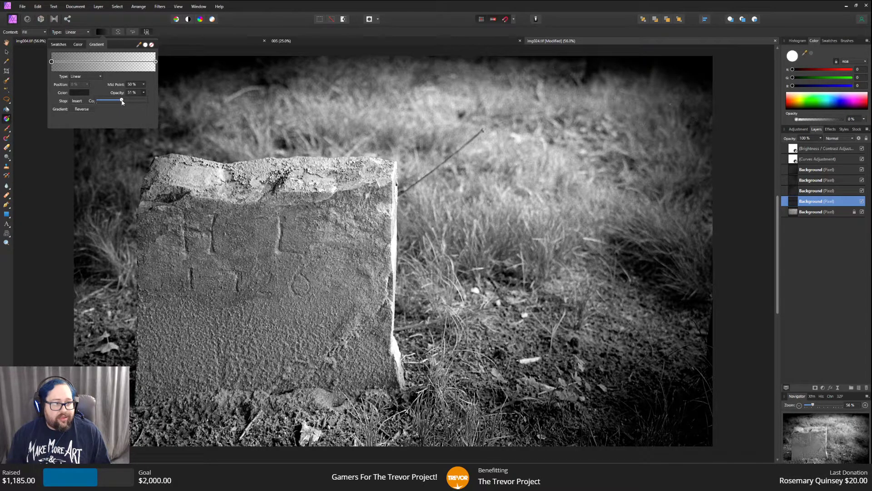
drag(122, 103, 121, 102)
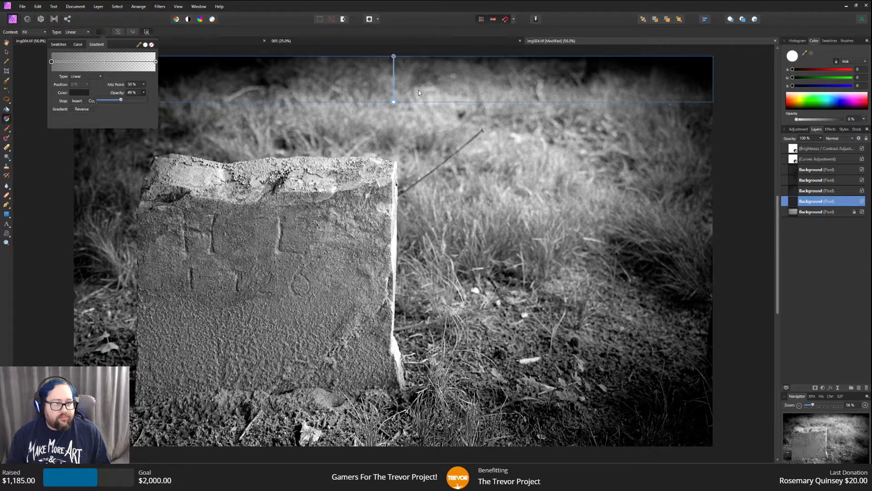
drag(394, 102, 393, 122)
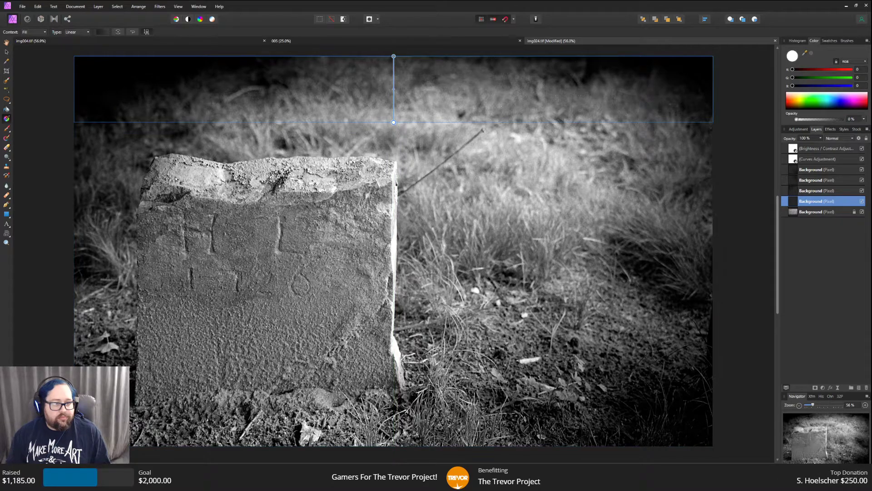
click(46, 171)
scroll(633, 168, down, 1)
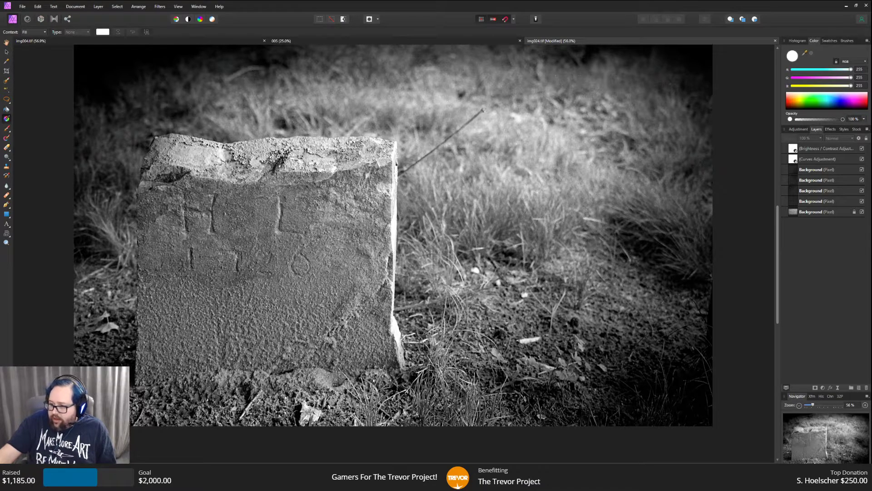
click(22, 6)
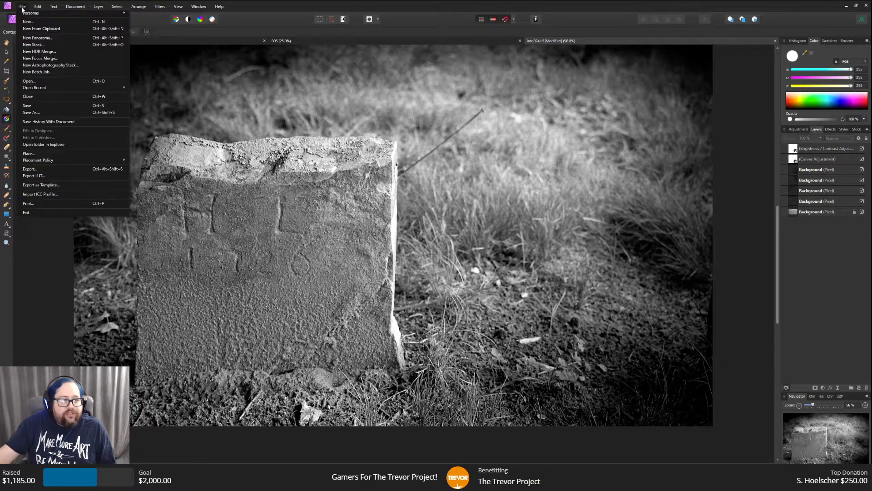
click(28, 106)
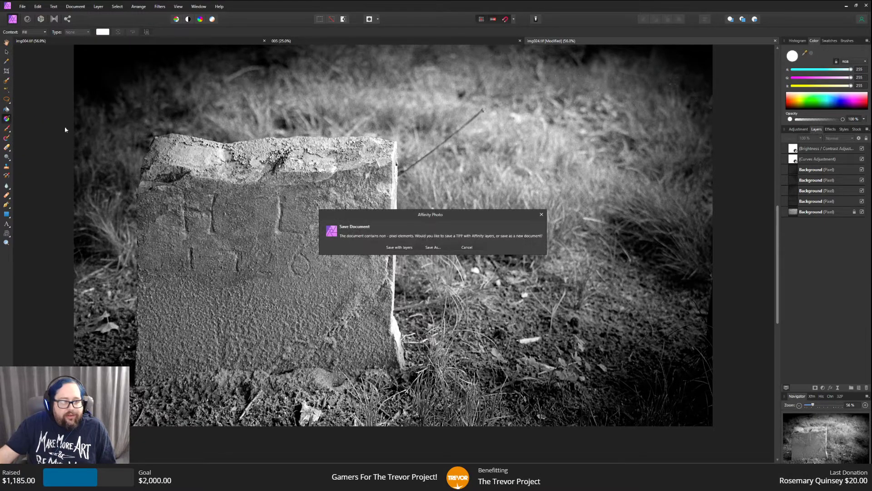
click(468, 248)
Save the document as an Affinity file named 024 in the Vacation May 2021 folder.
click(23, 7)
click(32, 115)
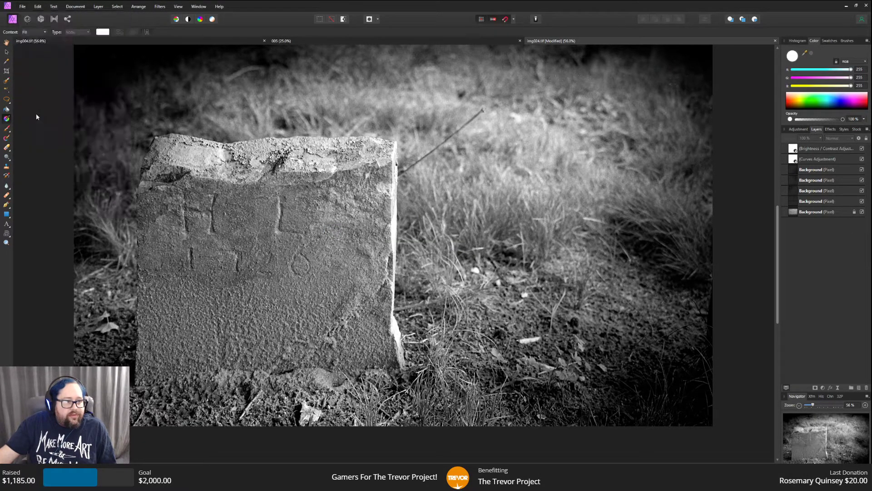
click(59, 210)
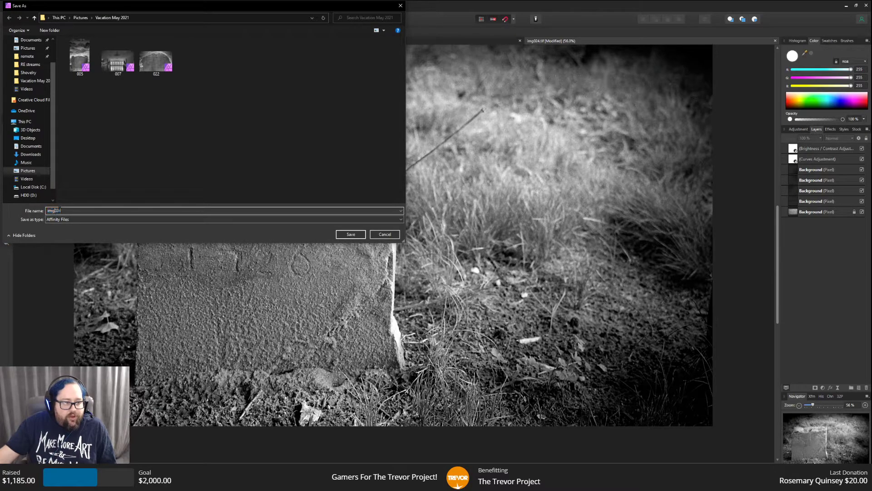
key(BackSpace)
key(BackSpace)
key(BackSpace)
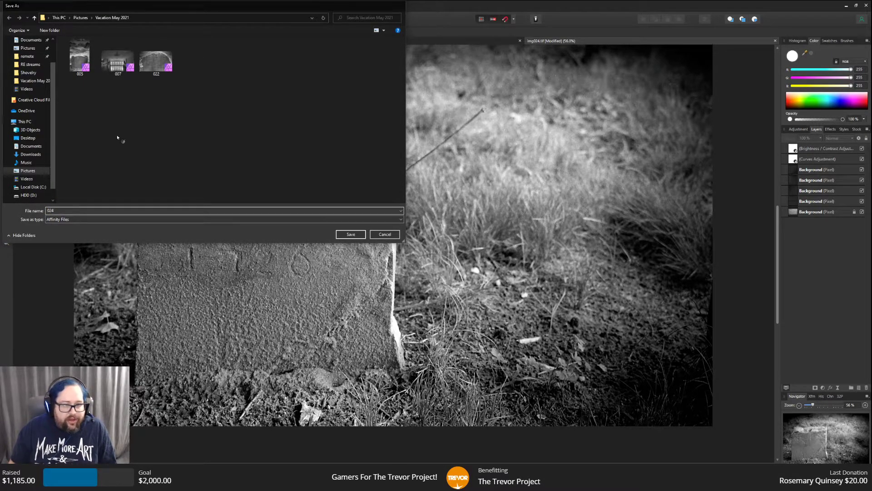
key(Return)
Duplicate the locked Background layer of the 024 document once more, with the whole photo in view.
click(6, 242)
click(51, 237)
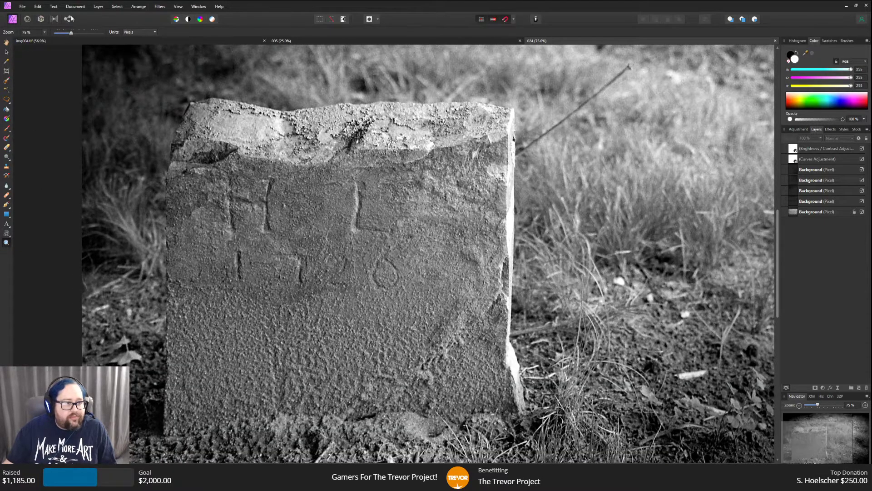
drag(71, 32, 62, 37)
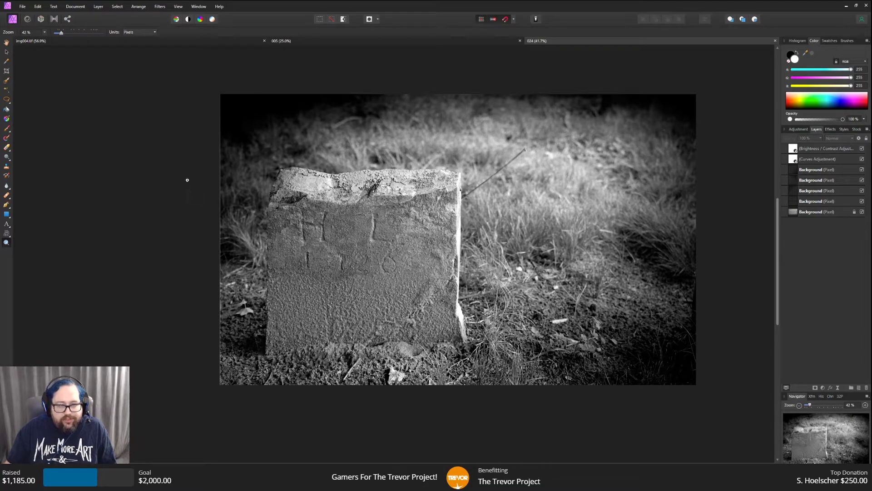
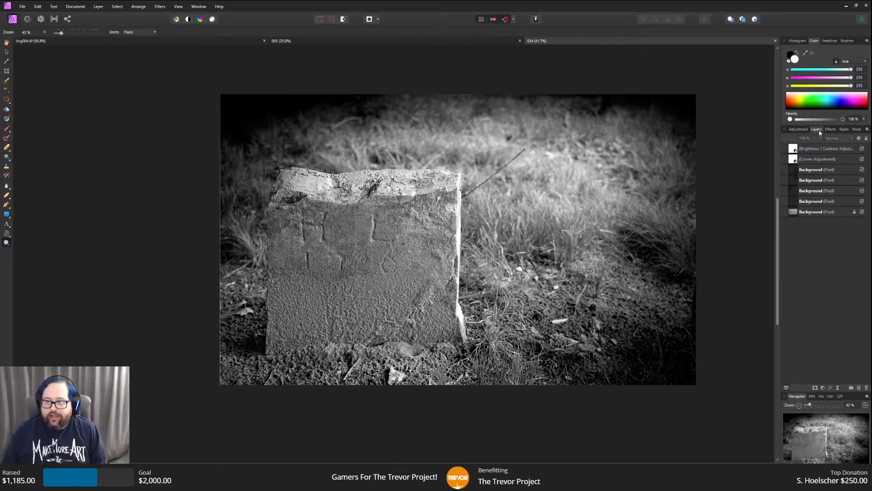
click(818, 211)
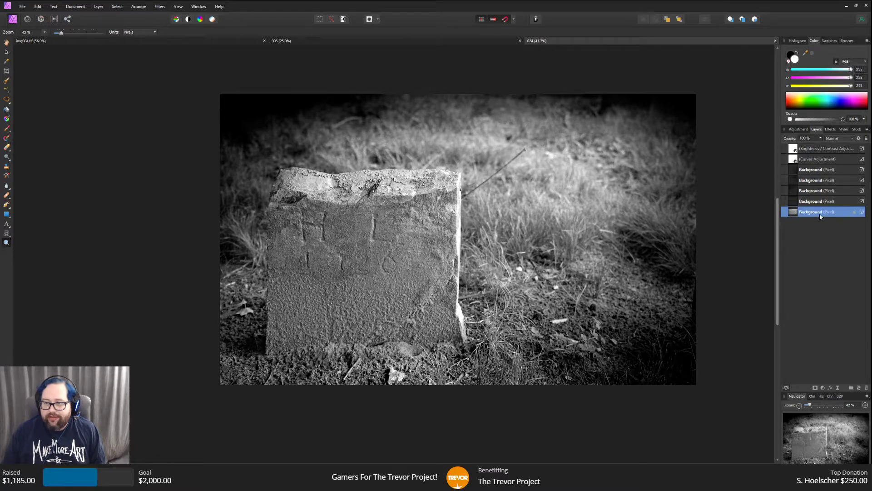
right_click(820, 213)
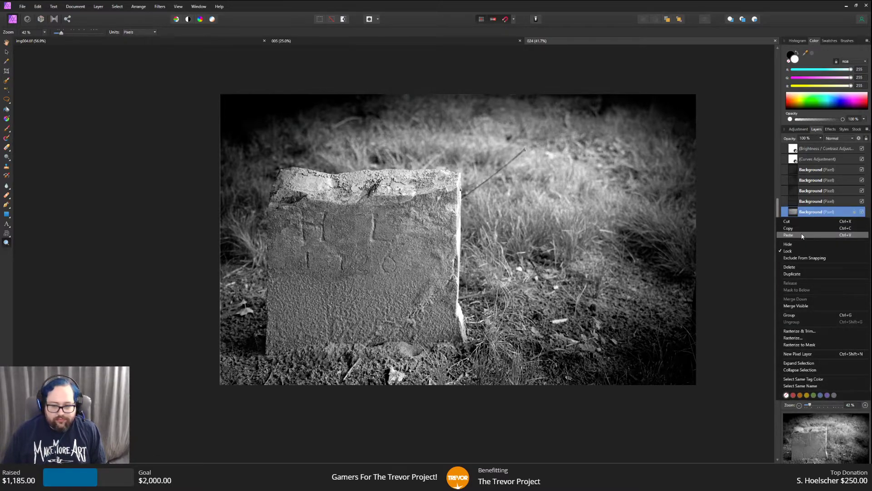
click(813, 274)
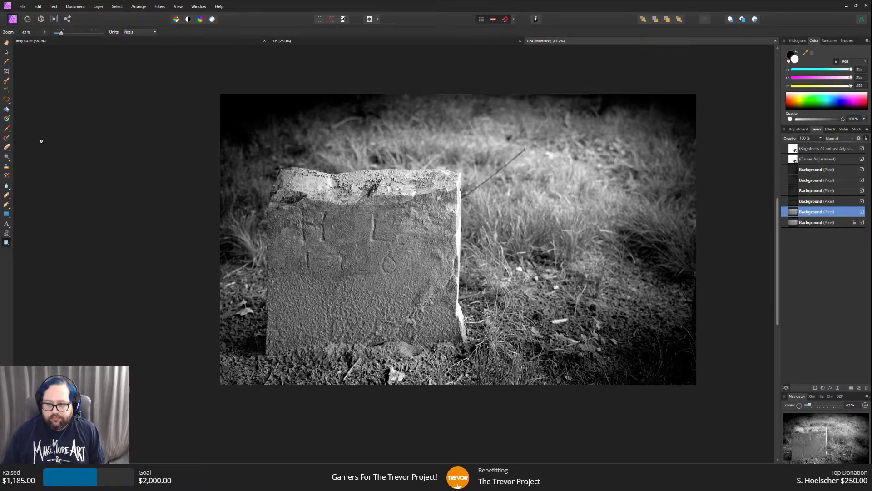
Darken the bright grass above and beside the headstone on the Background copy with the Burn Brush, using the Midtones tonal range.
click(6, 157)
click(36, 167)
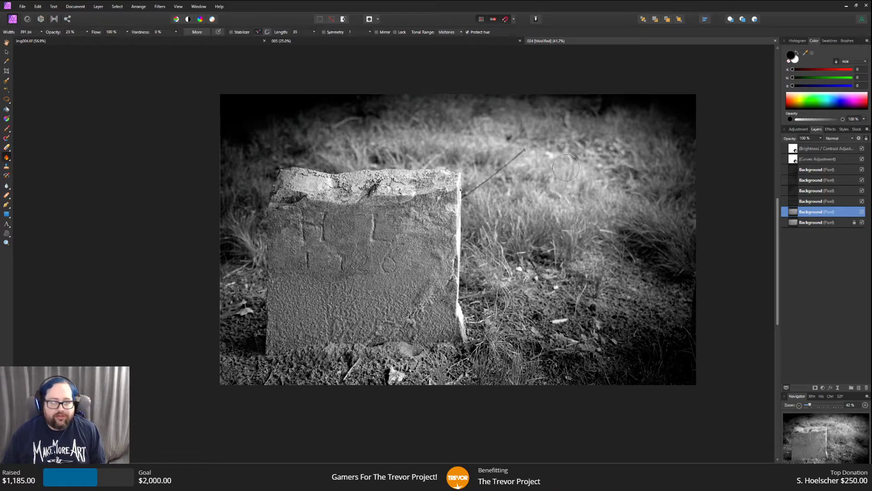
mouse_move(571, 146)
mouse_down()
mouse_move(619, 178)
mouse_move(582, 176)
mouse_up()
mouse_move(510, 154)
mouse_down()
mouse_move(542, 156)
mouse_move(616, 193)
mouse_move(487, 143)
mouse_move(545, 165)
mouse_move(463, 148)
mouse_move(356, 149)
mouse_move(402, 127)
mouse_move(501, 124)
mouse_move(586, 166)
mouse_up()
mouse_move(408, 146)
mouse_down()
mouse_move(488, 154)
mouse_move(653, 207)
mouse_move(481, 190)
mouse_move(530, 195)
mouse_move(498, 200)
mouse_move(561, 214)
mouse_move(538, 217)
mouse_move(533, 232)
mouse_move(555, 221)
mouse_move(557, 205)
mouse_move(611, 204)
mouse_move(539, 205)
mouse_move(445, 182)
mouse_move(536, 219)
mouse_move(504, 223)
mouse_move(581, 228)
mouse_move(561, 212)
mouse_move(520, 249)
mouse_move(499, 234)
mouse_move(493, 262)
mouse_move(475, 238)
mouse_move(511, 267)
mouse_move(501, 268)
mouse_move(511, 284)
mouse_move(494, 270)
mouse_move(508, 296)
mouse_move(480, 303)
mouse_move(479, 241)
mouse_move(487, 229)
mouse_move(482, 285)
mouse_up()
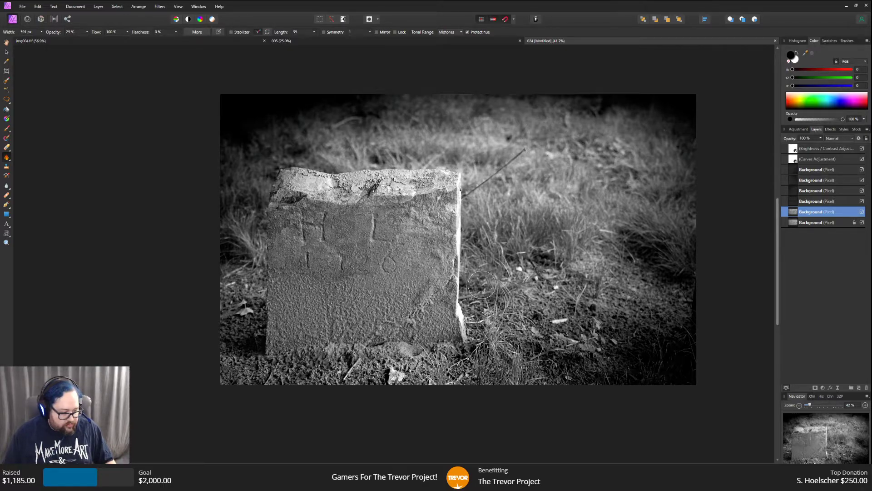
click(482, 285)
key(ctrl+z)
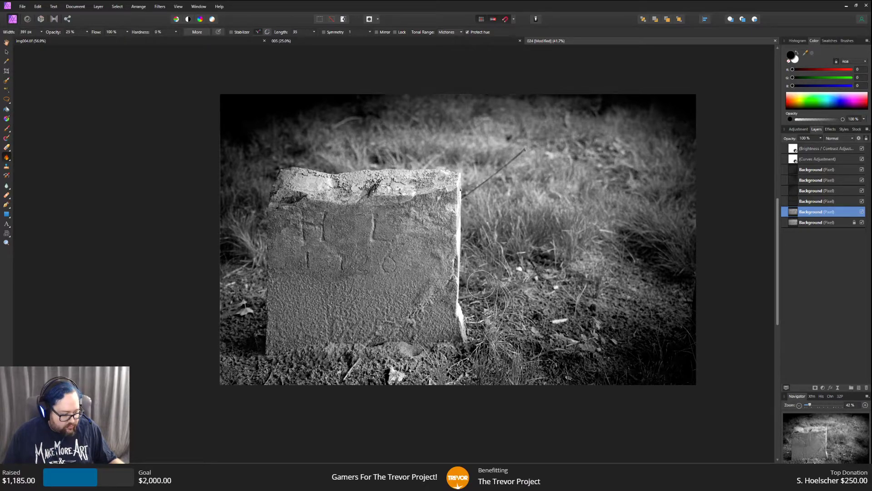
click(481, 284)
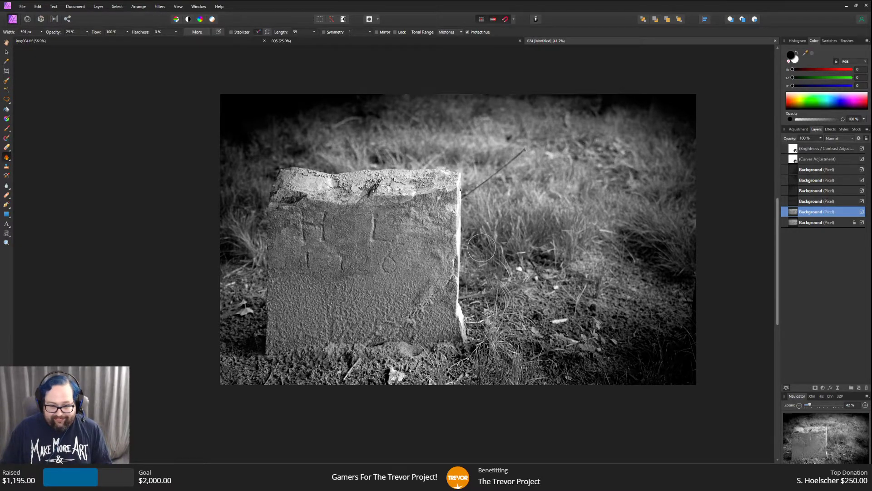
drag(483, 247, 484, 286)
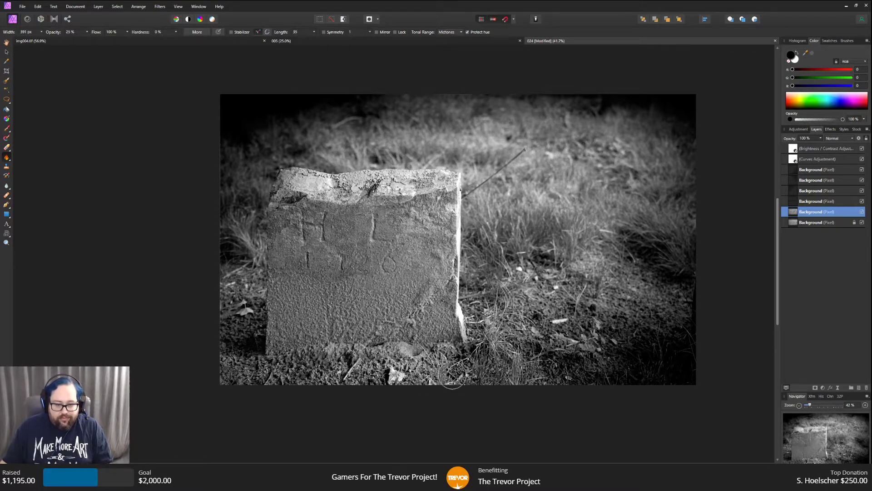
Darken the grass above the headstone and the bright ground along and beside its base with the Burn Brush on the Background copy.
scroll(539, 279, up, 2)
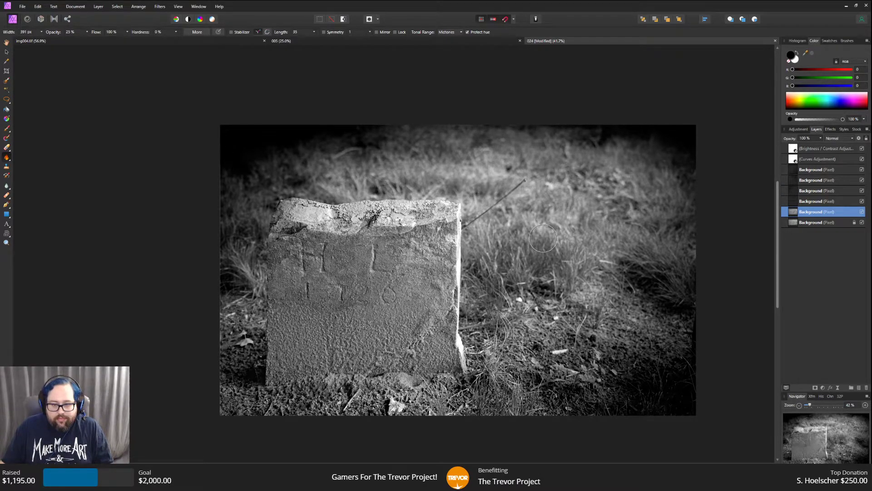
drag(393, 172, 314, 185)
drag(373, 174, 272, 202)
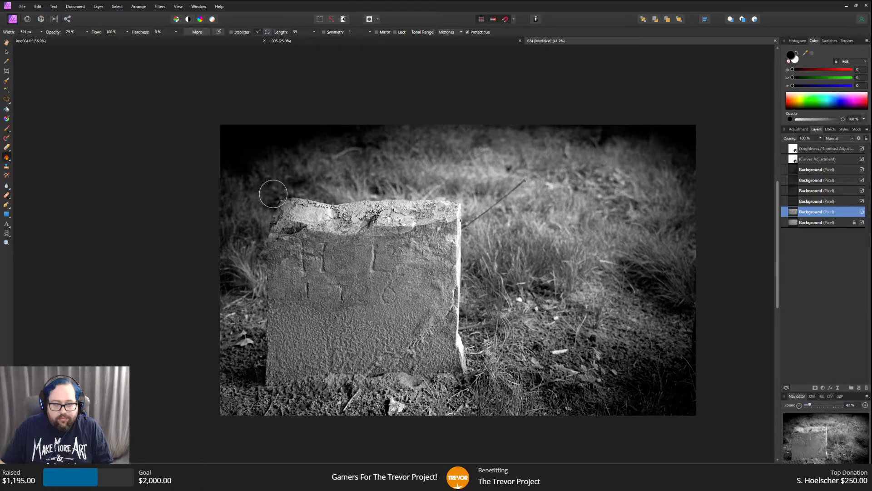
drag(333, 404, 441, 408)
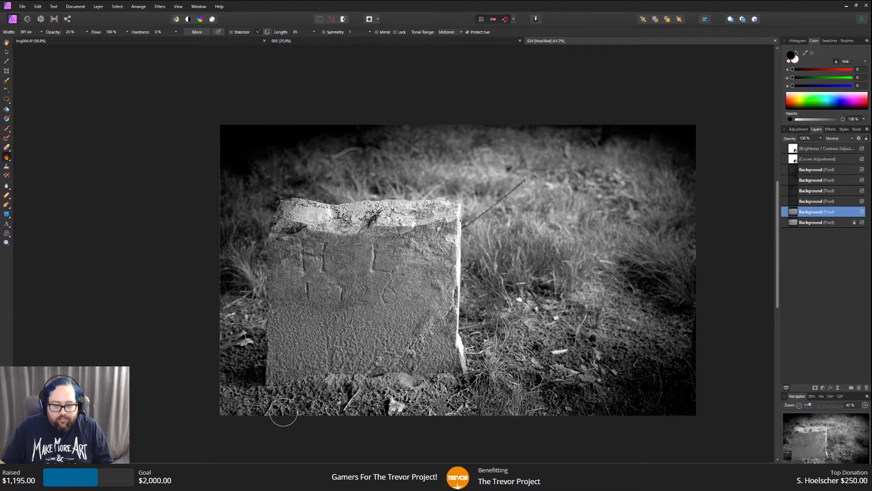
mouse_move(284, 412)
mouse_down()
mouse_move(259, 417)
mouse_move(399, 421)
mouse_move(511, 394)
mouse_up()
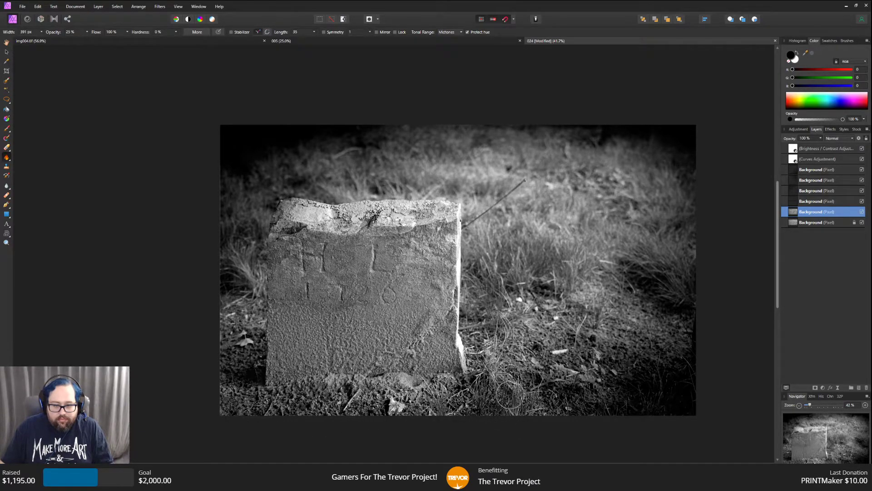
drag(493, 339, 476, 389)
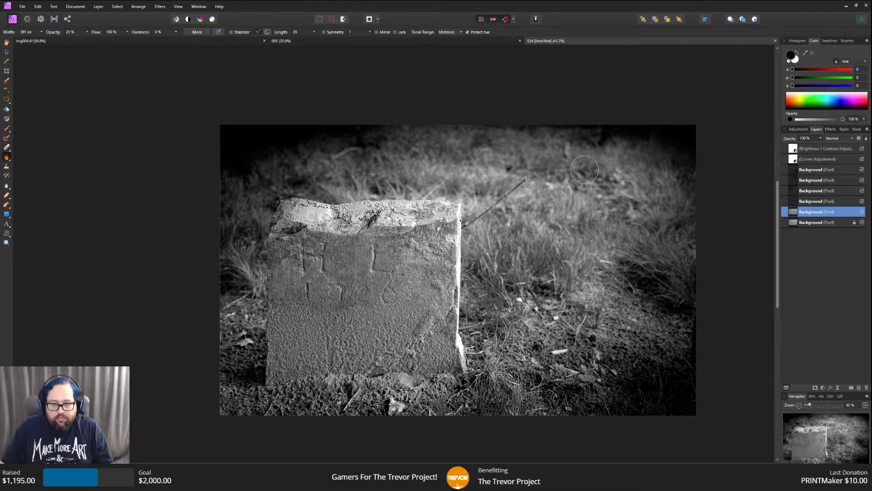
Burn the bright grass patches in the photo's upper-right area, beyond the tip of the stick.
drag(584, 170, 647, 215)
drag(584, 172, 620, 205)
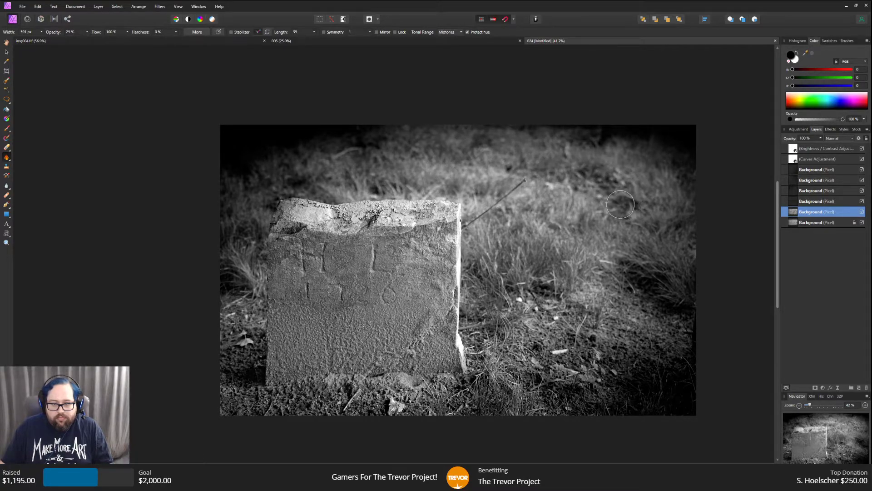
drag(578, 173, 540, 169)
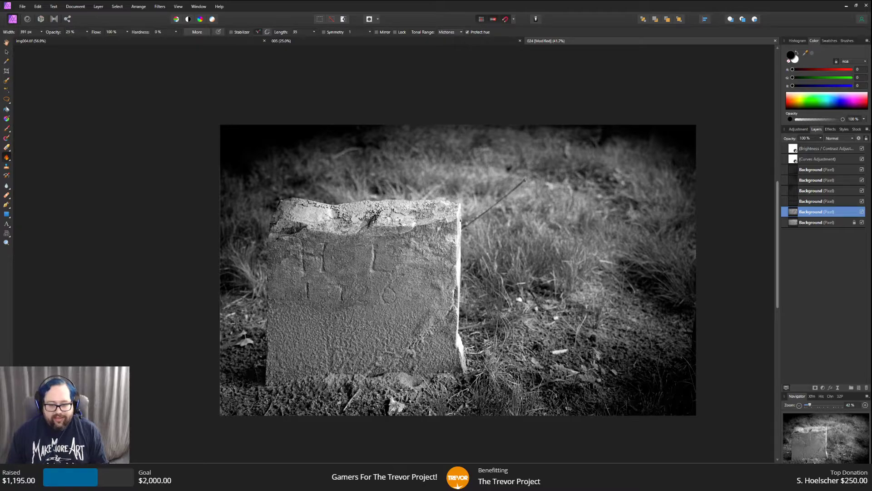
scroll(450, 442, right, 1)
scroll(450, 442, down, 1)
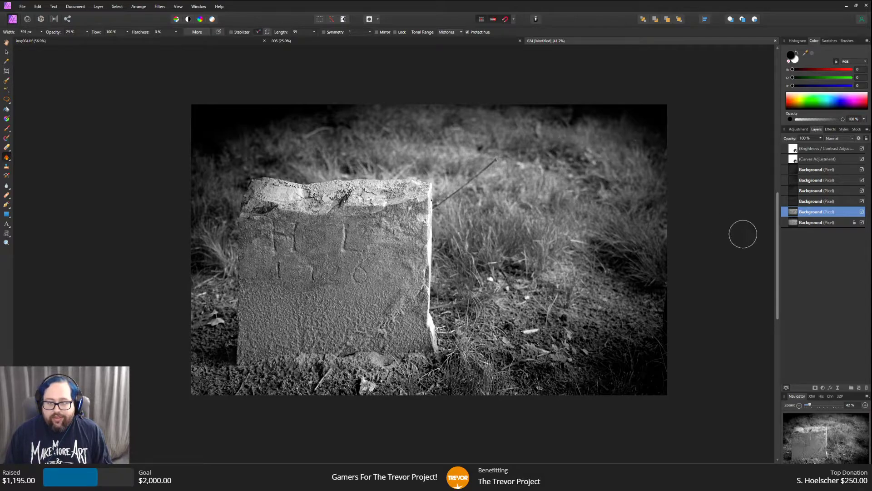
scroll(708, 244, up, 3)
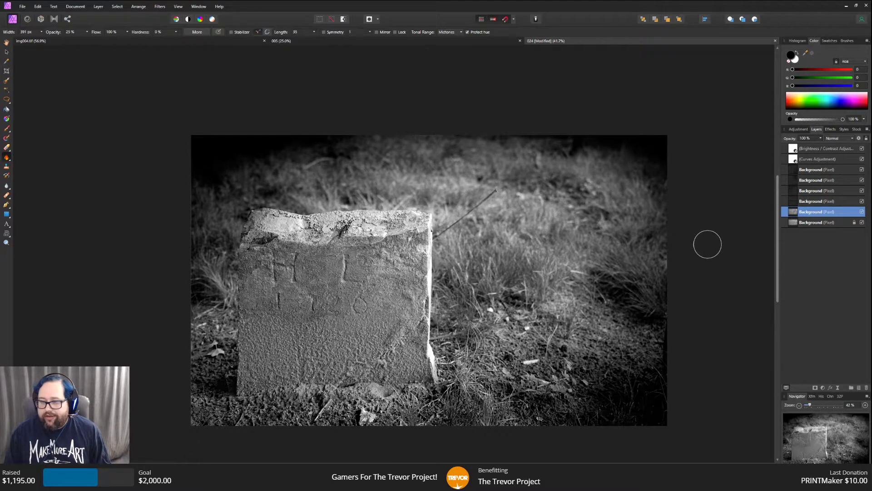
scroll(708, 244, down, 2)
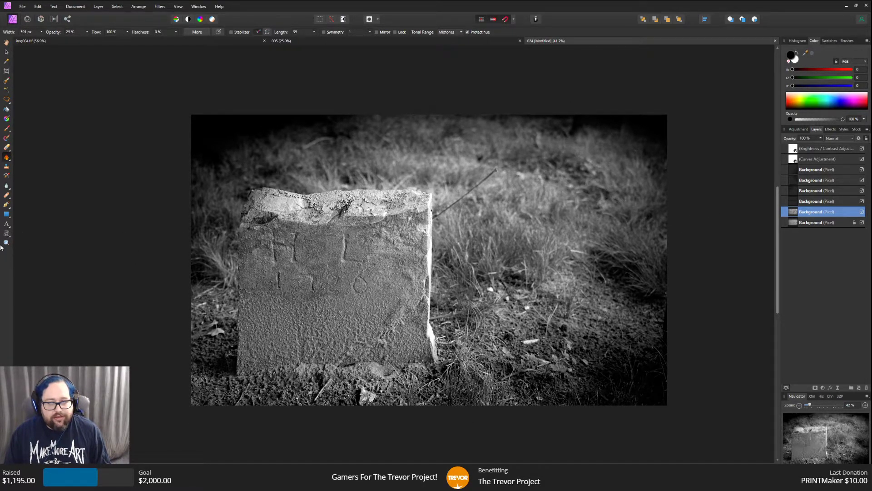
Examine the grass in the photo's upper-right corner for dust specks at 75% zoom.
click(6, 166)
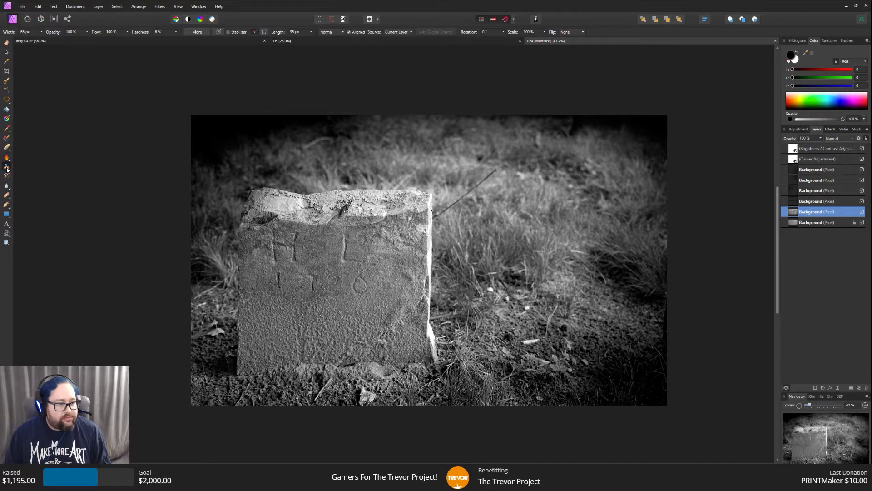
scroll(523, 274, up, 1)
scroll(523, 276, up, 4)
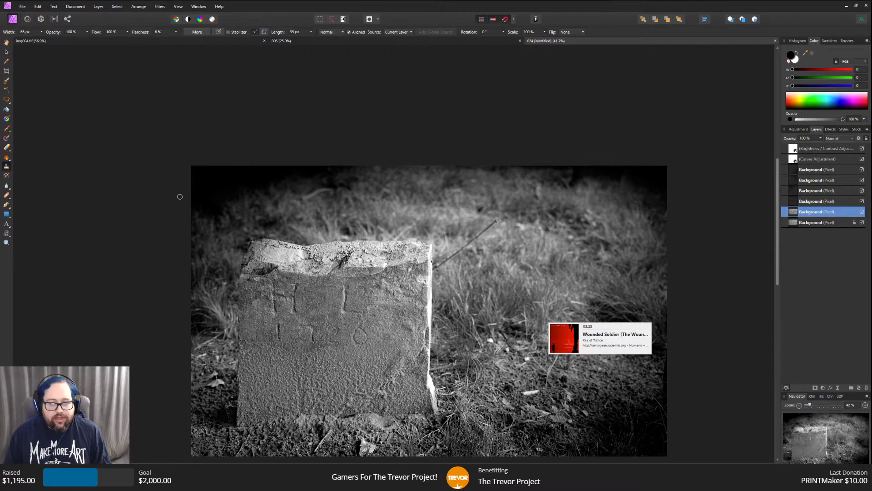
click(7, 243)
click(526, 210)
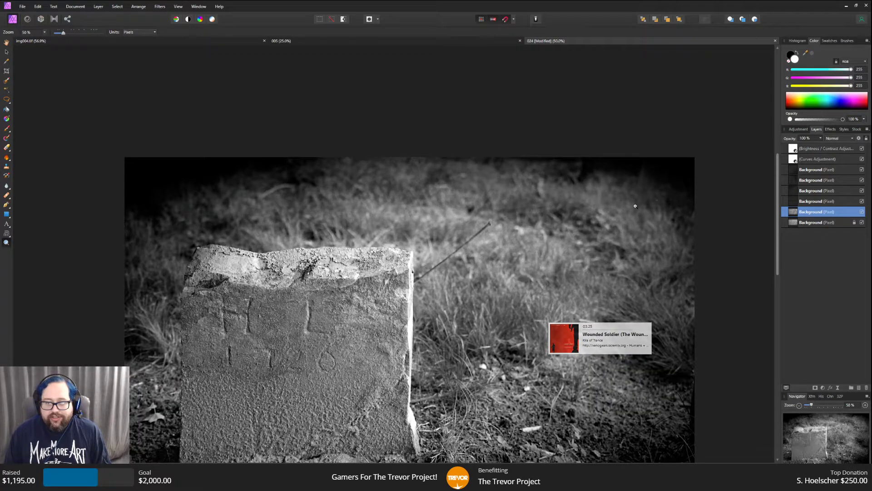
click(635, 206)
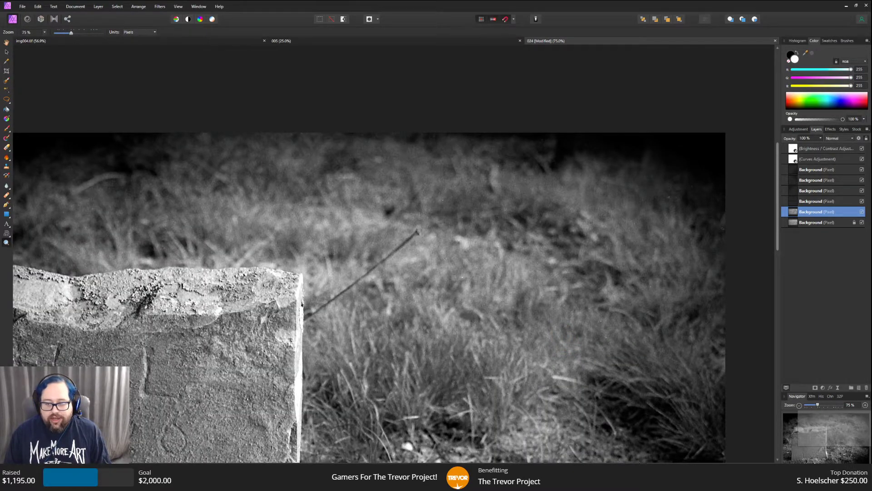
drag(543, 465, 567, 464)
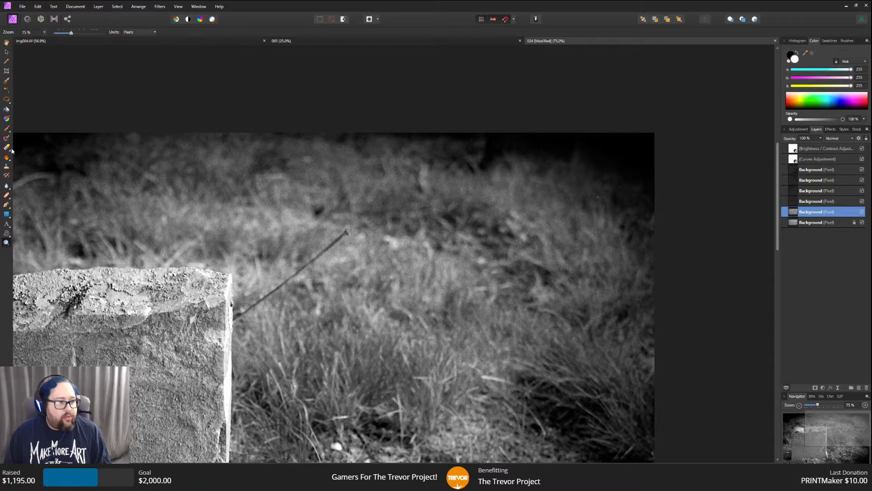
Select a rectangular area over the photo's upper-right corner with the Rectangular Marquee tool.
click(6, 82)
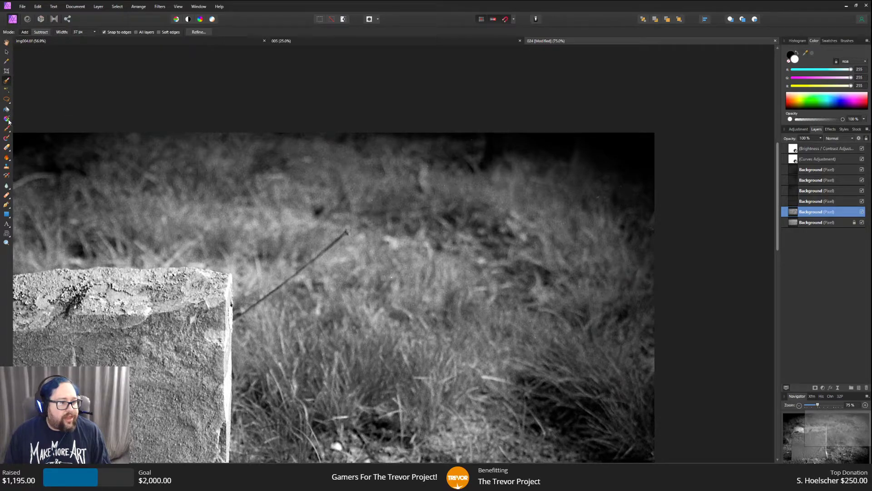
click(7, 212)
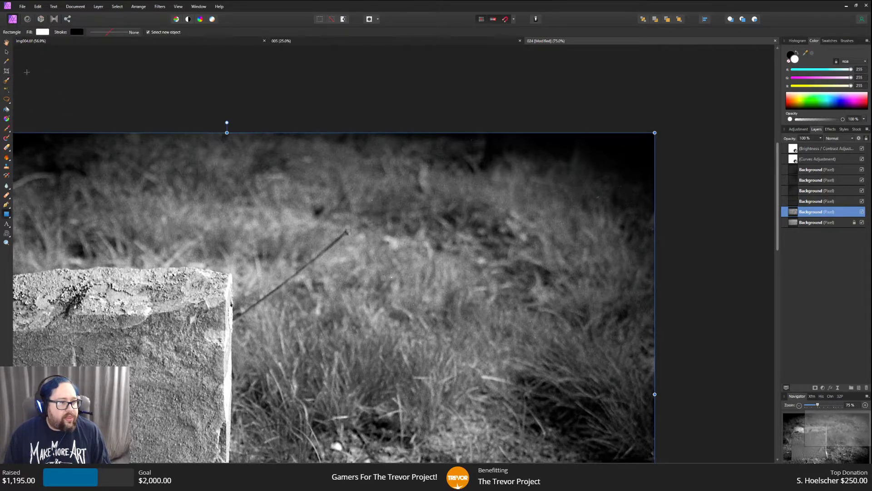
click(6, 52)
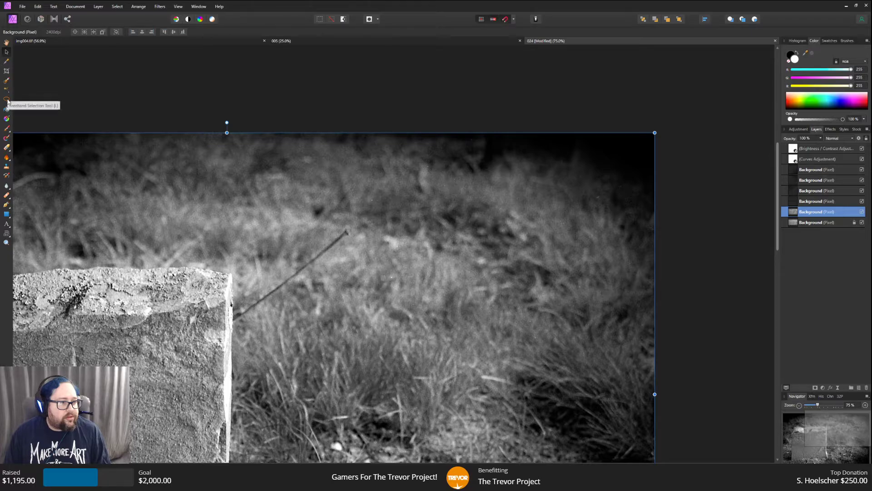
click(7, 100)
click(27, 100)
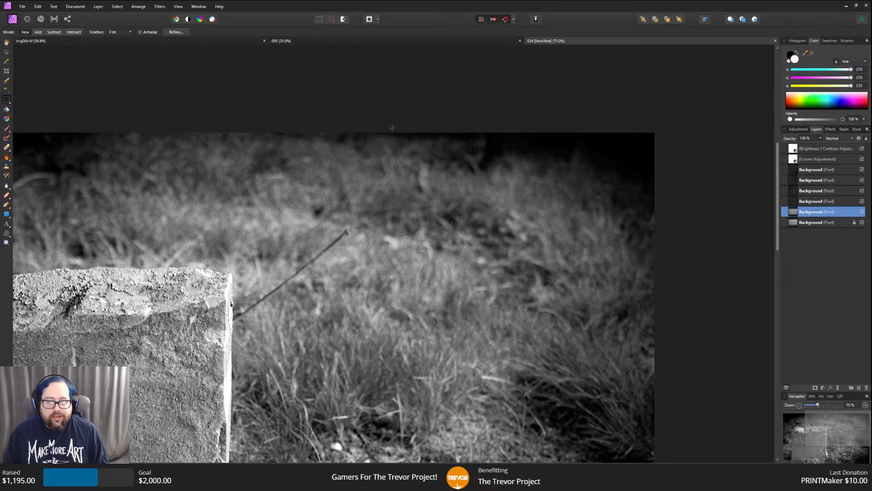
drag(545, 245, 662, 261)
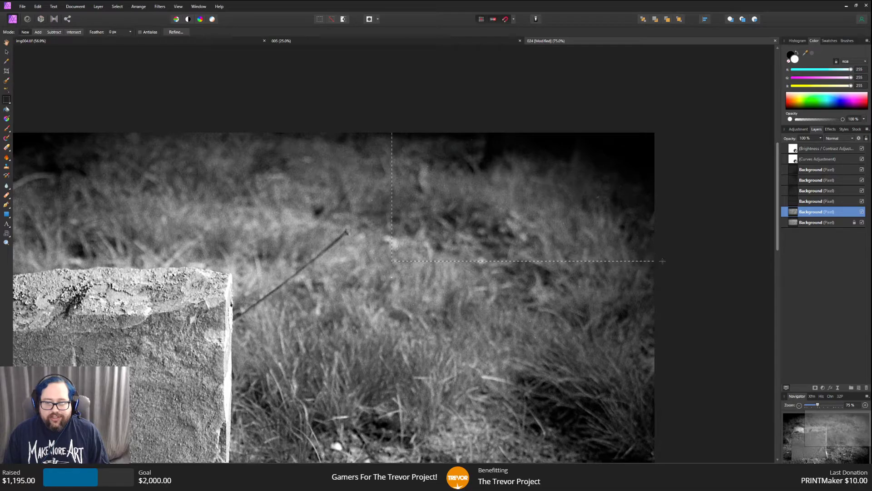
Apply the Dust & Scratches filter to the selected corner with a 6.1 px radius and 10% tolerance.
click(160, 7)
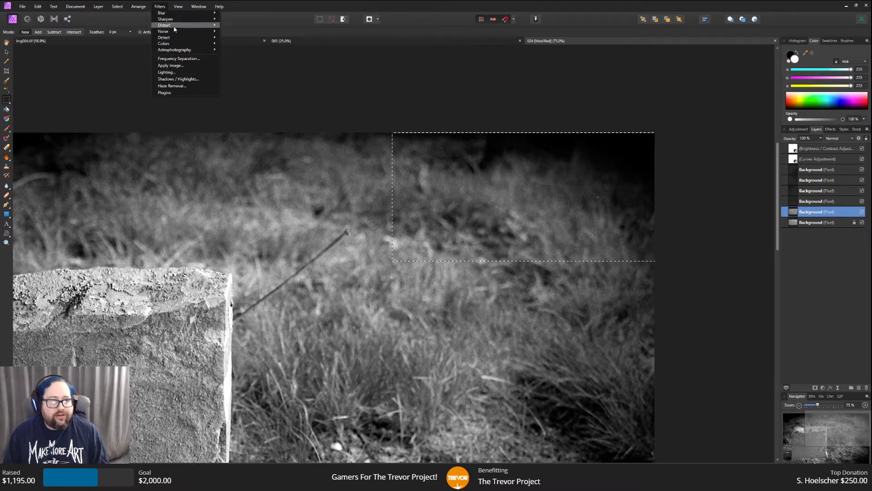
mouse_move(180, 32)
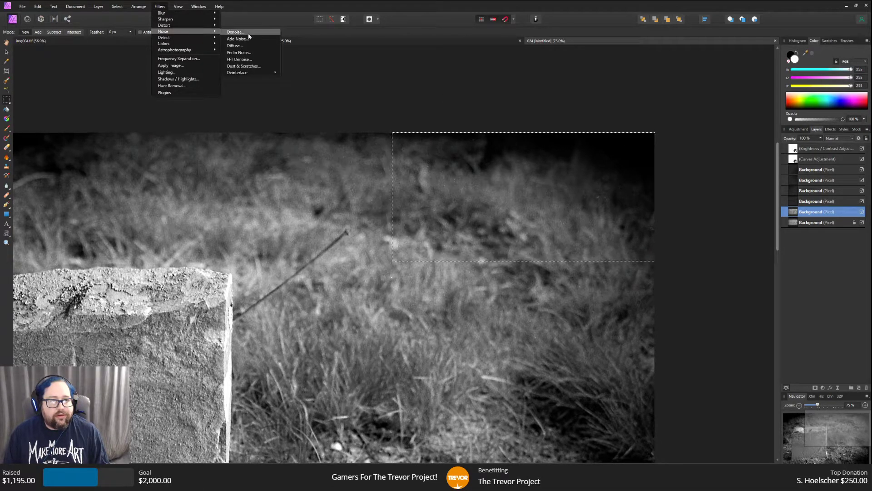
click(243, 66)
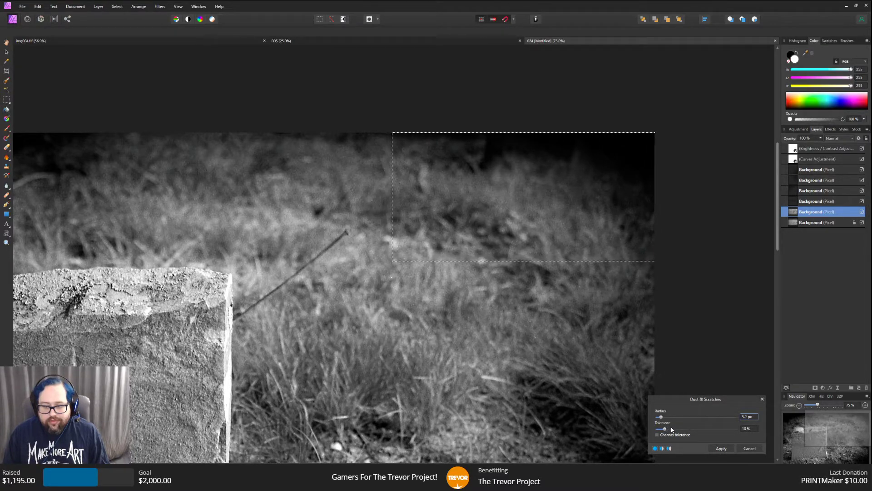
mouse_move(664, 429)
mouse_down()
mouse_move(675, 429)
mouse_move(666, 430)
mouse_up()
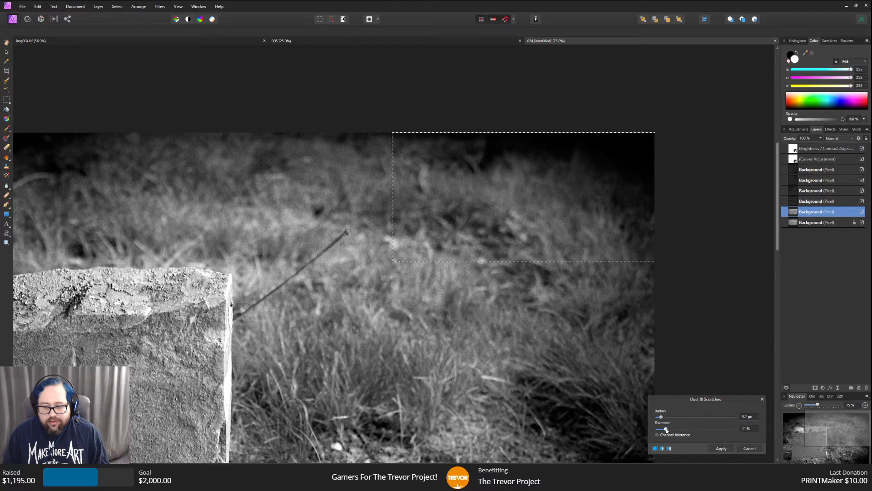
drag(661, 416, 657, 416)
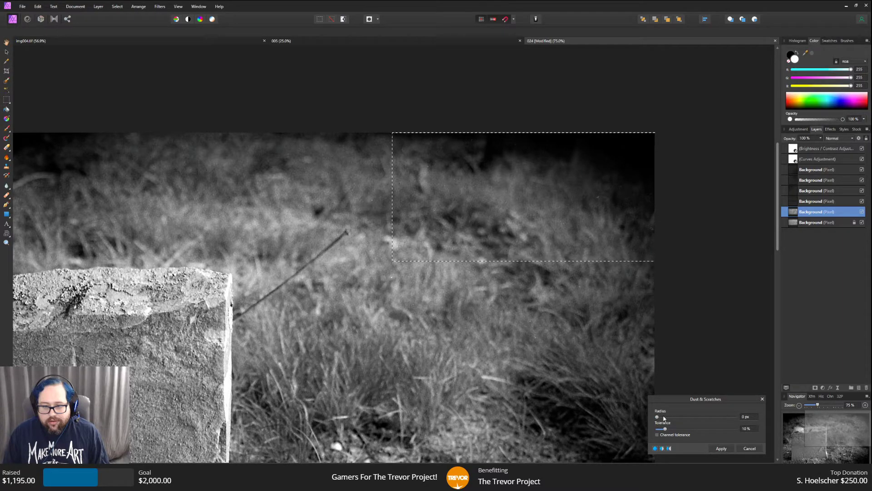
mouse_move(657, 416)
mouse_down()
mouse_move(675, 420)
mouse_move(662, 418)
mouse_up()
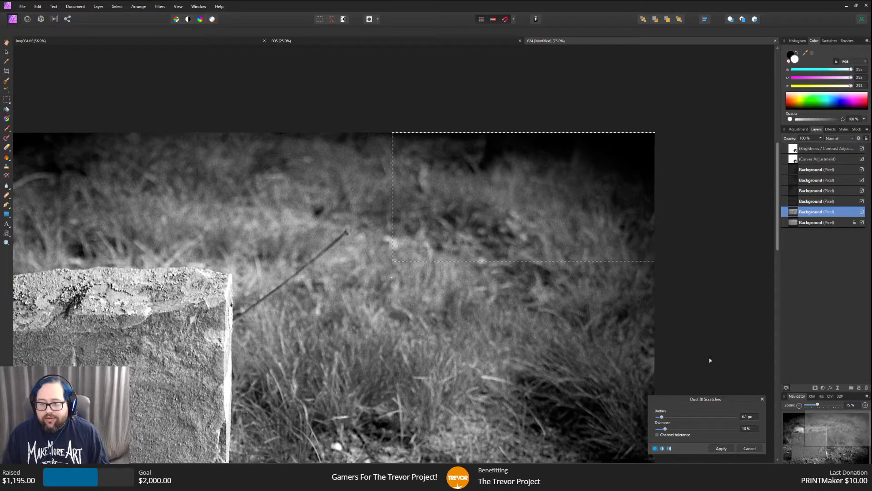
click(721, 450)
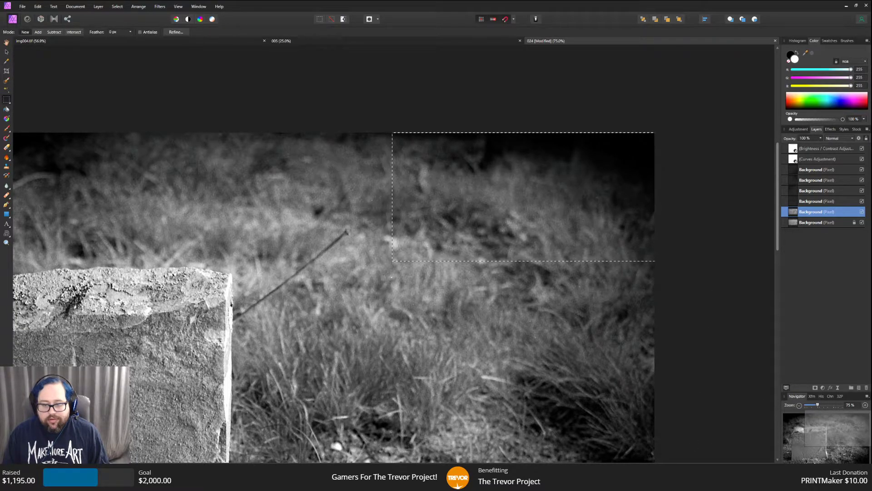
Select a small patch of grass just above the dark tuft near the photo's right edge and repeat the Dust & Scratches filter on it.
scroll(394, 297, left, 6)
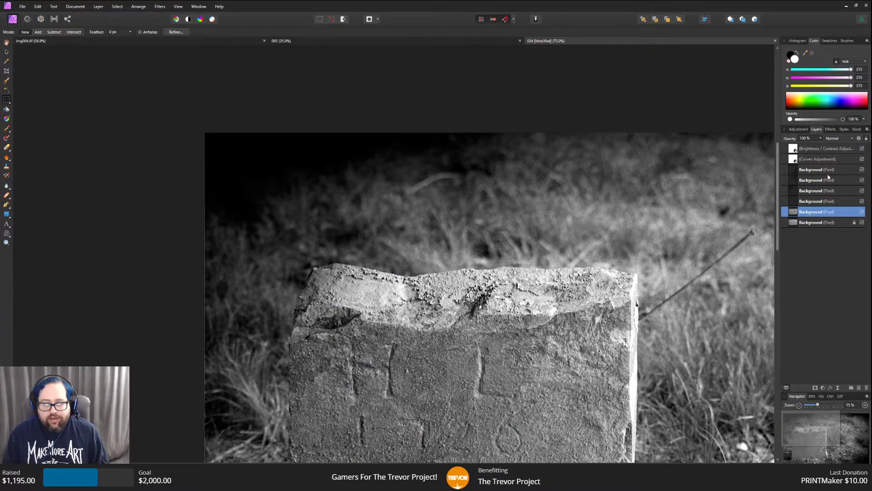
scroll(696, 226, down, 4)
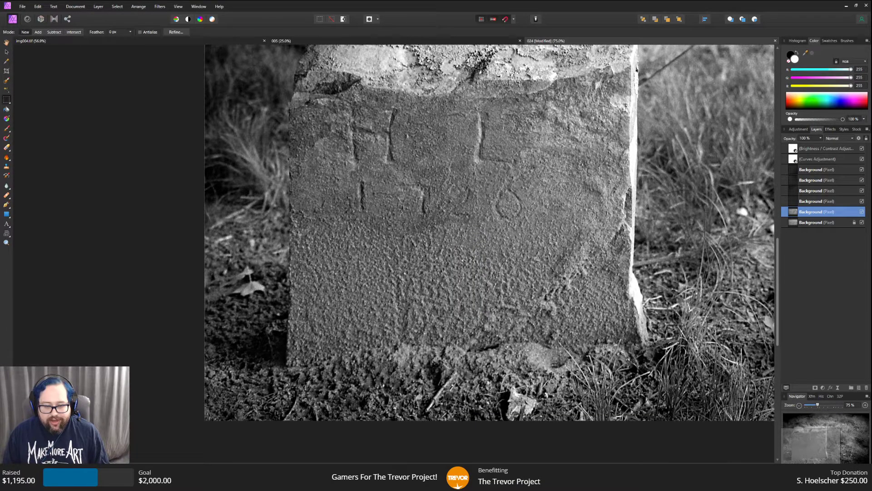
scroll(489, 232, right, 8)
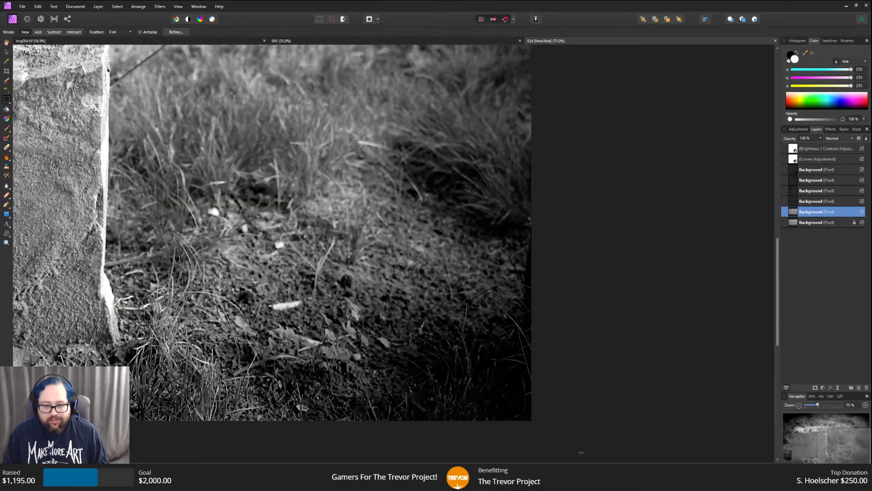
scroll(534, 409, up, 3)
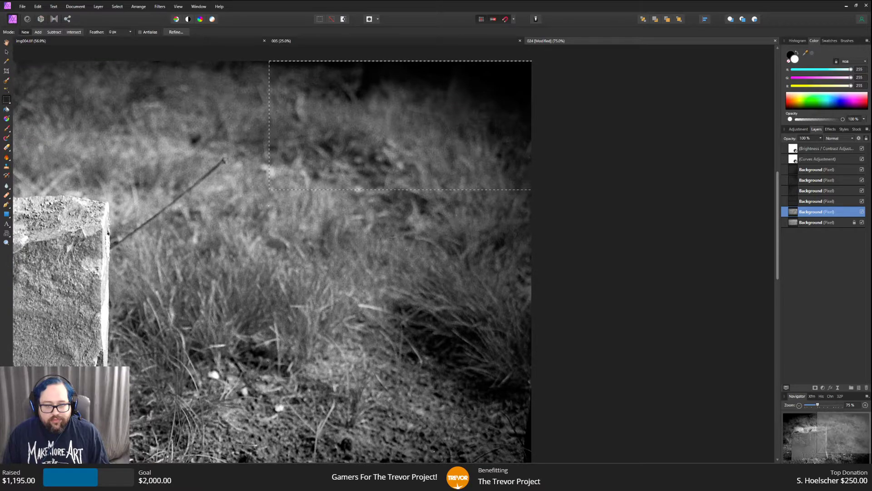
drag(392, 237, 420, 272)
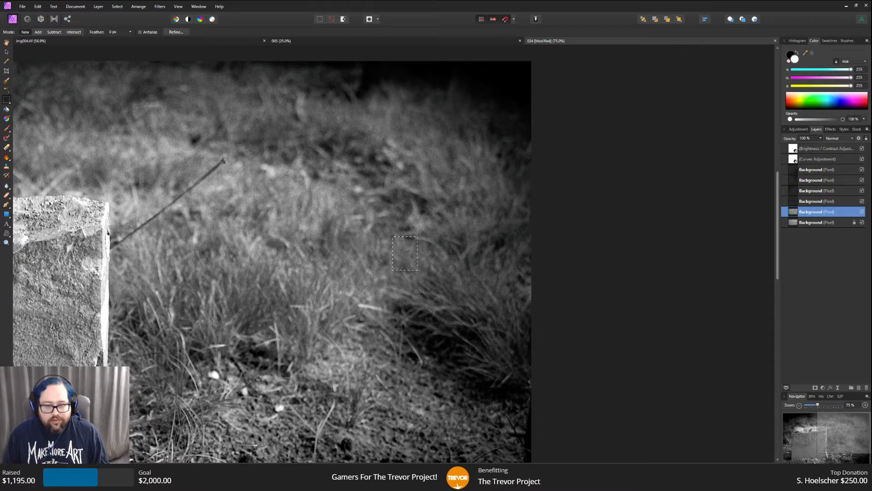
click(159, 7)
click(168, 13)
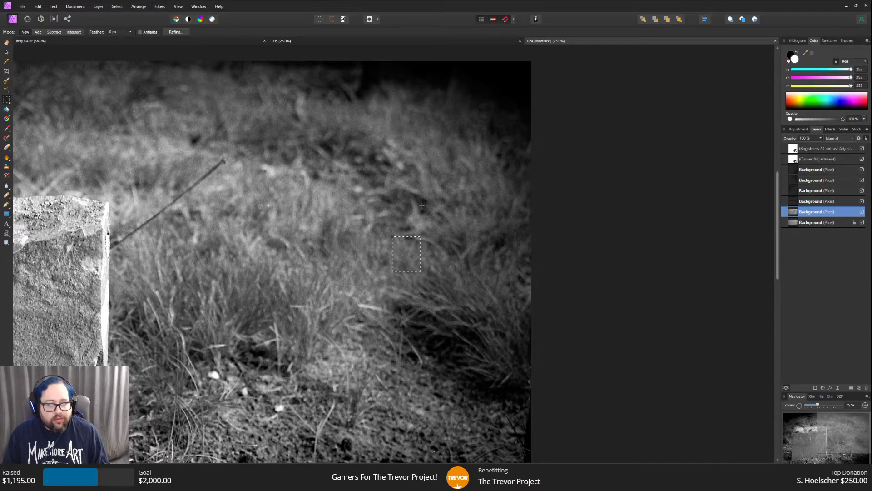
Select a small patch of grass just right of the stick's tip and repeat the last filter there.
drag(241, 179, 278, 212)
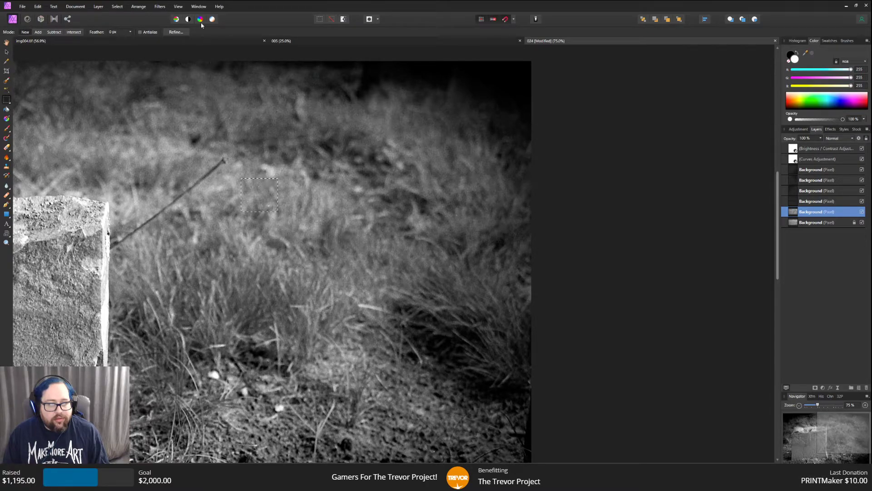
click(159, 6)
click(168, 14)
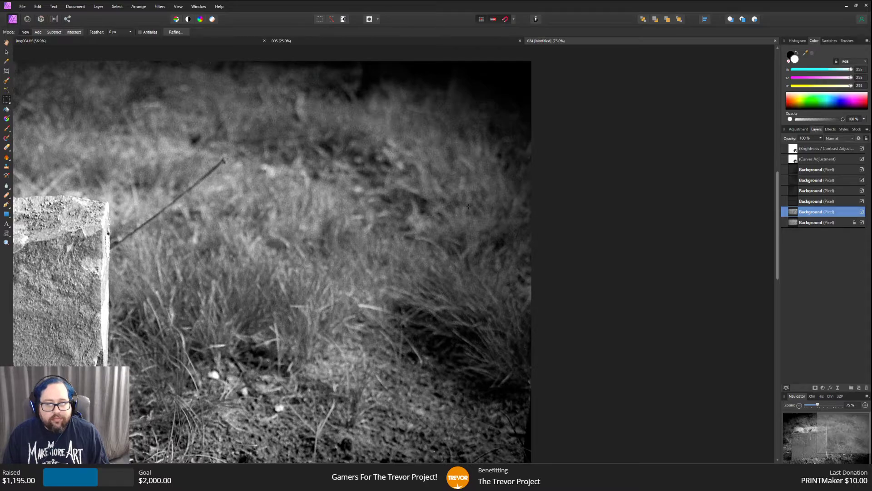
Look over the remaining areas of scan 024 and save the retouched document.
scroll(455, 225, down, 5)
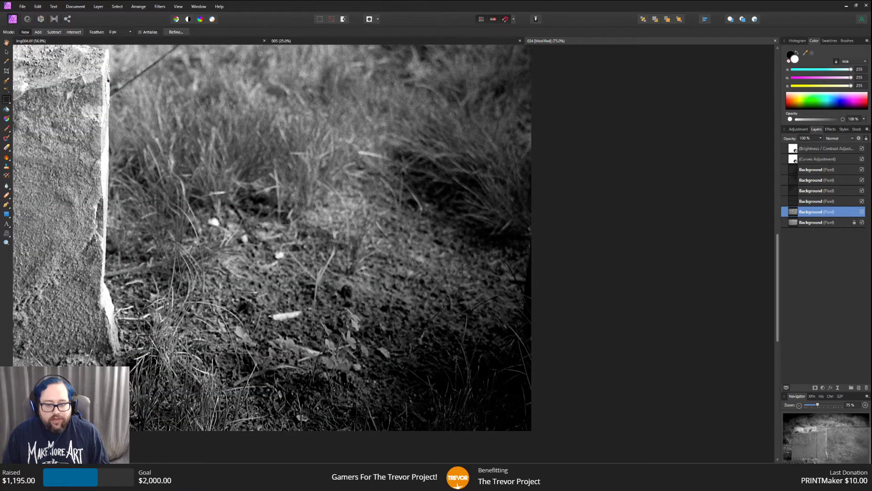
scroll(343, 450, left, 13)
click(6, 242)
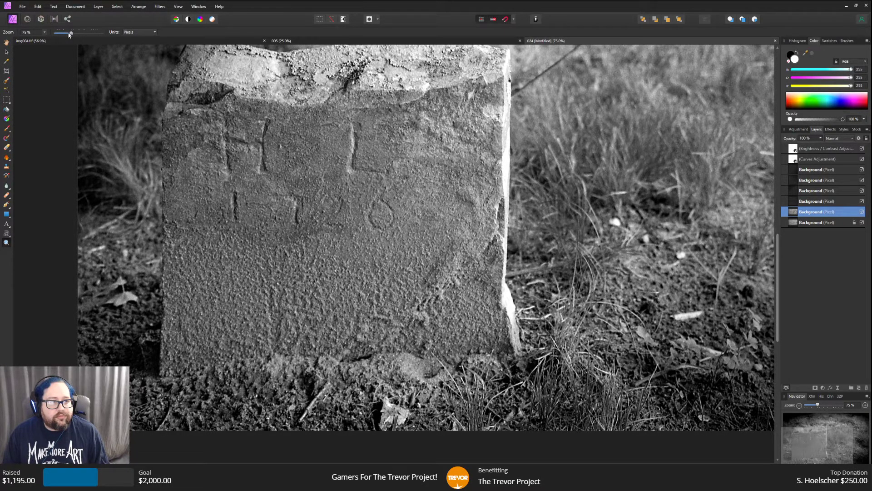
drag(71, 33, 62, 34)
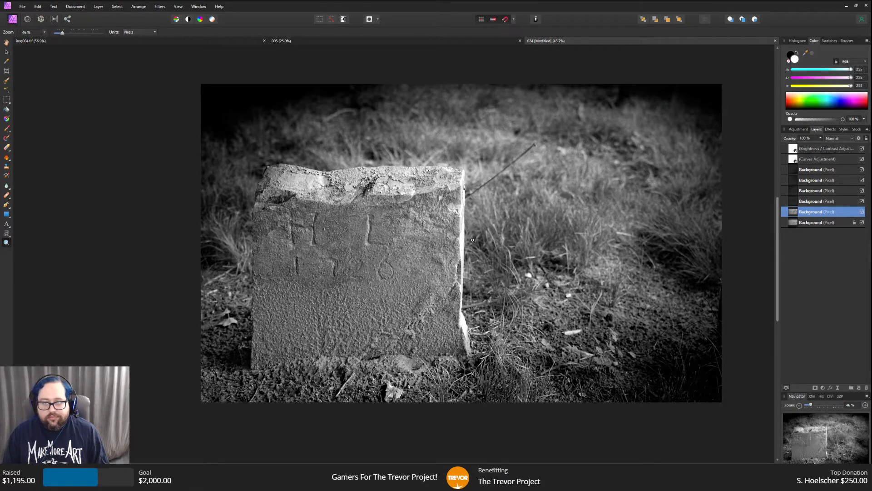
click(22, 6)
click(41, 106)
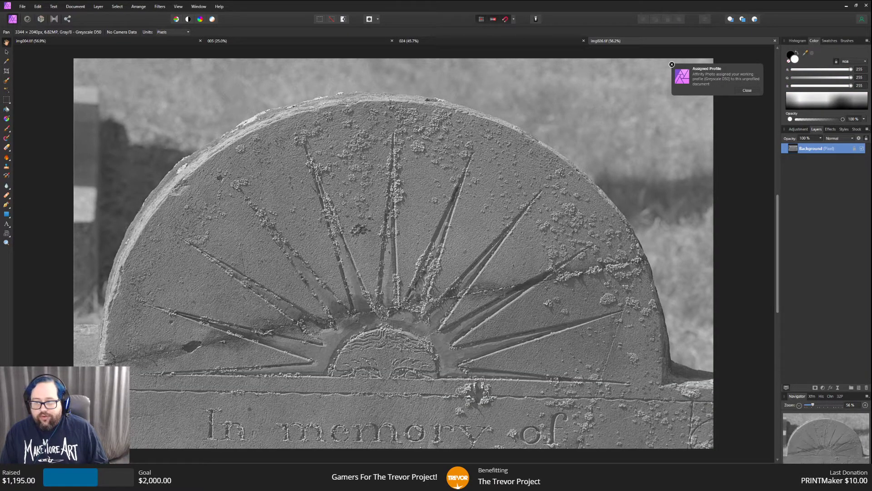
Straighten the sunburst gravestone scan by rotating it slightly counter-clockwise with the Crop tool and apply the rotation.
click(747, 90)
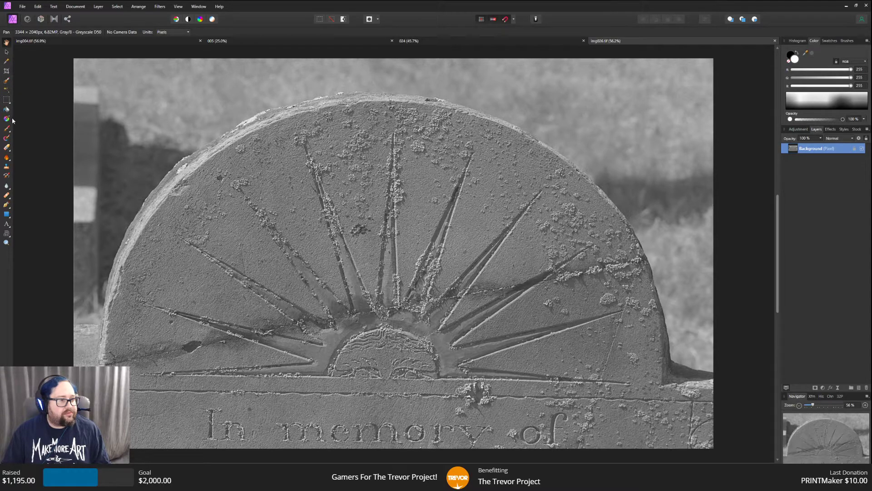
click(7, 73)
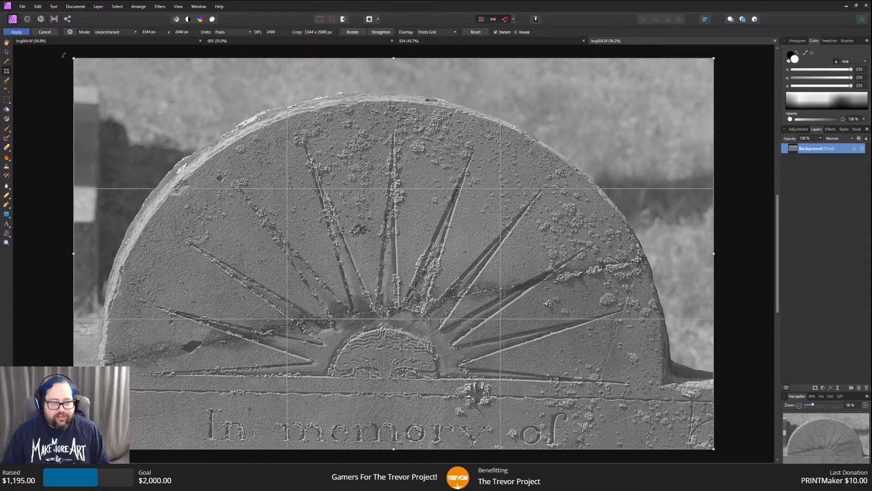
drag(62, 56, 60, 58)
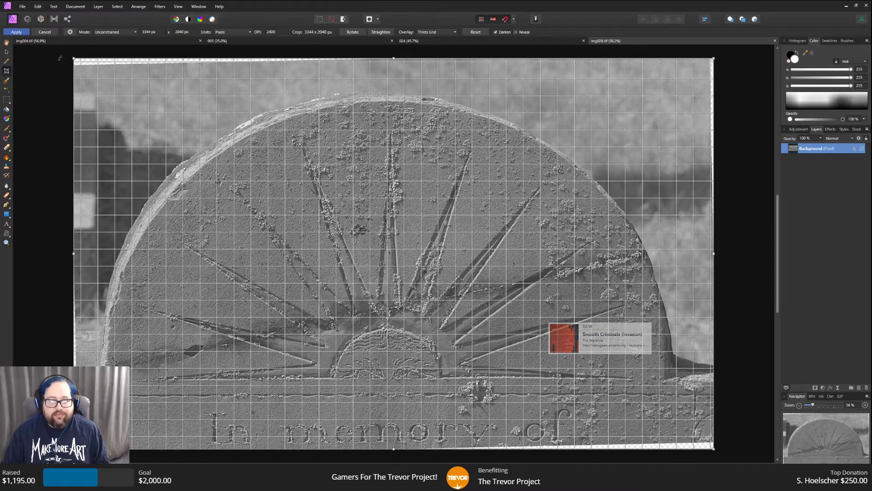
drag(60, 58, 60, 58)
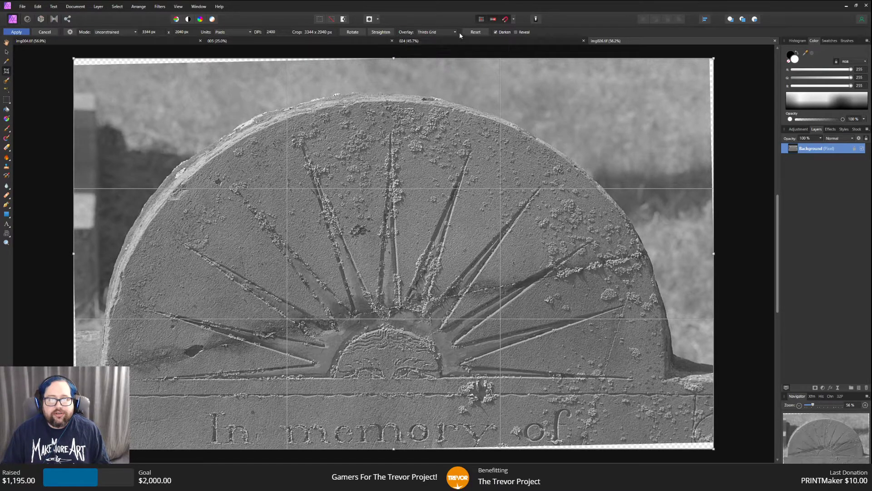
click(16, 32)
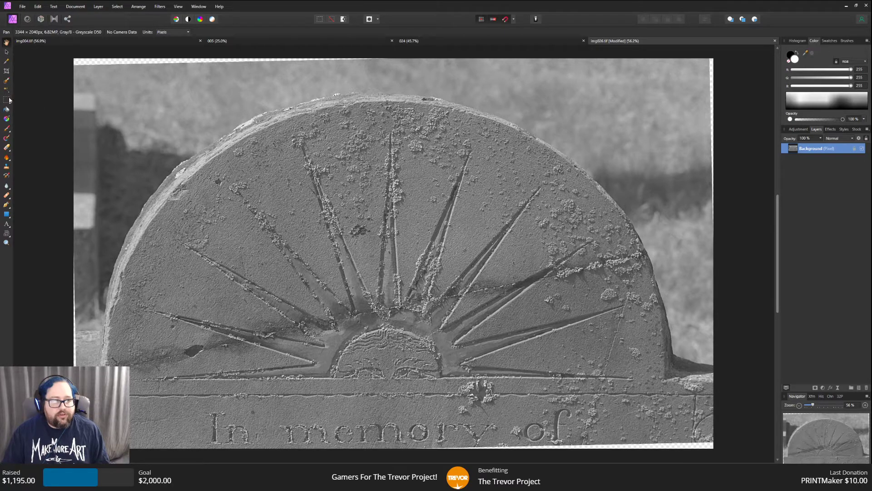
Crop the rotated gravestone photo to 3255 × 1960 px, trimming the transparent slivers along all four edges.
click(6, 71)
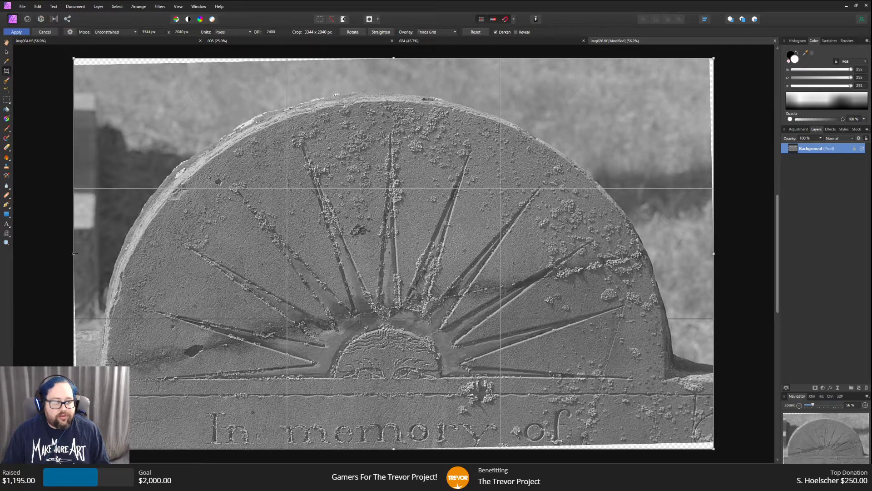
drag(75, 253, 79, 254)
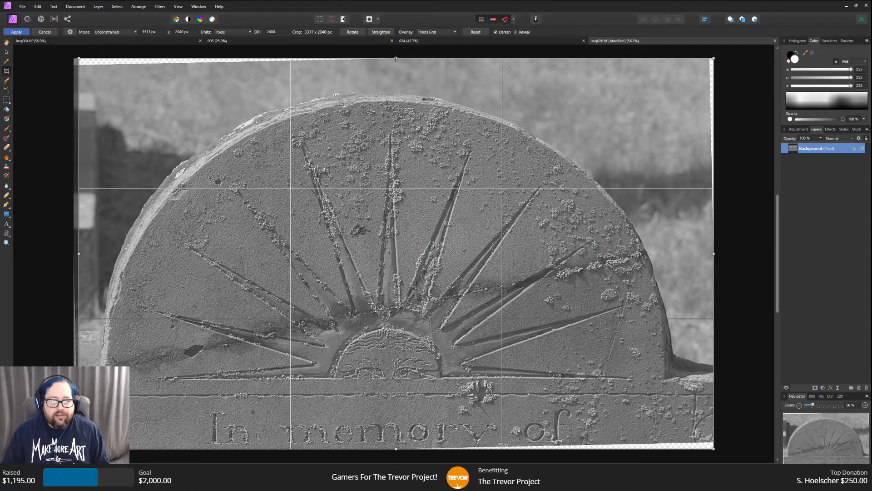
drag(396, 59, 395, 66)
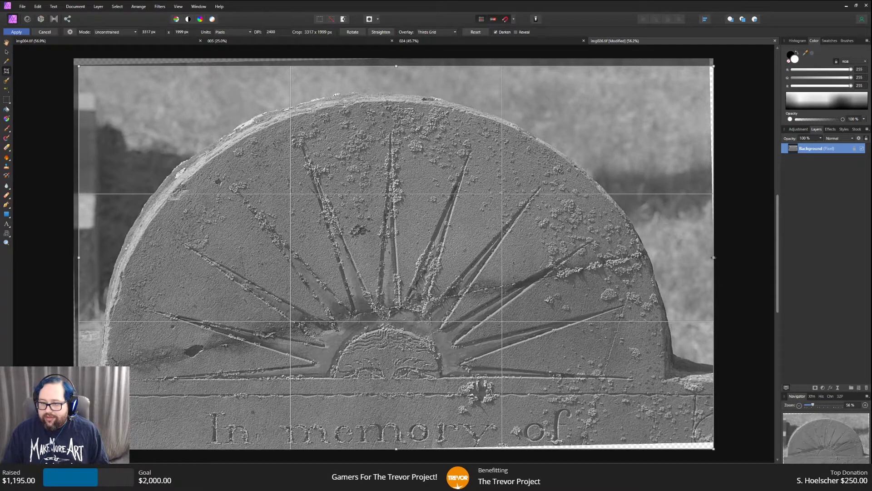
drag(714, 258, 707, 257)
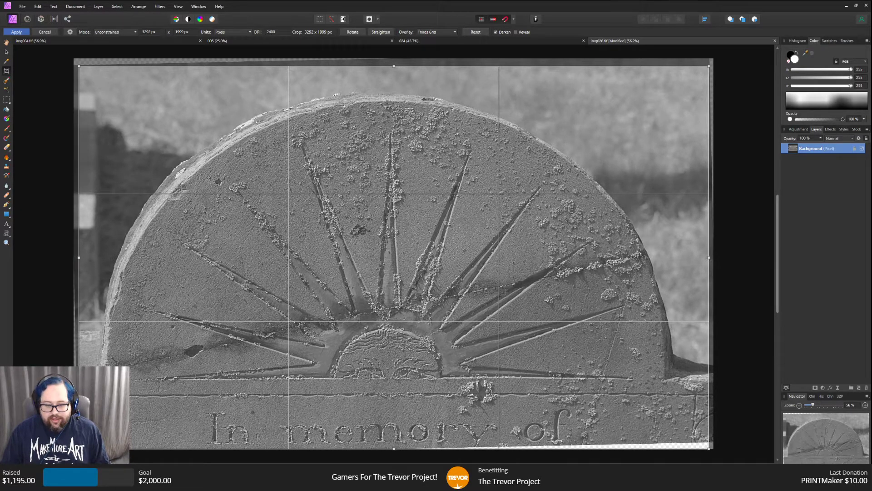
drag(393, 448, 393, 441)
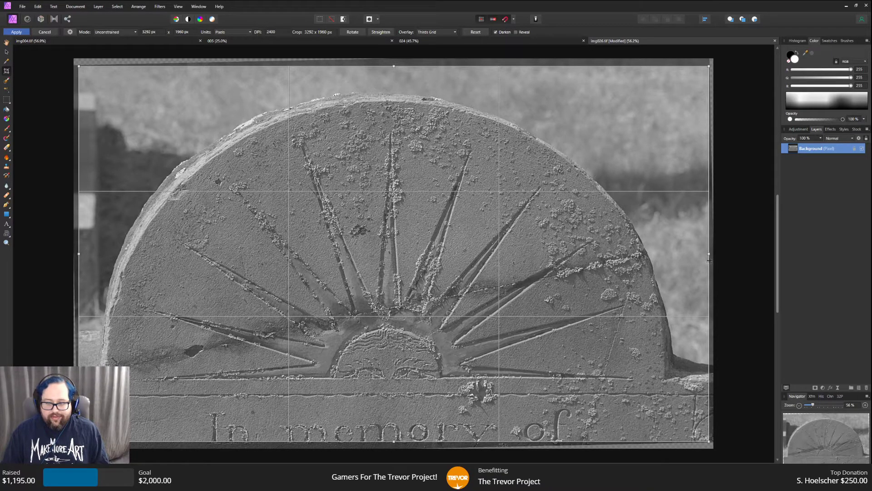
drag(709, 253, 703, 253)
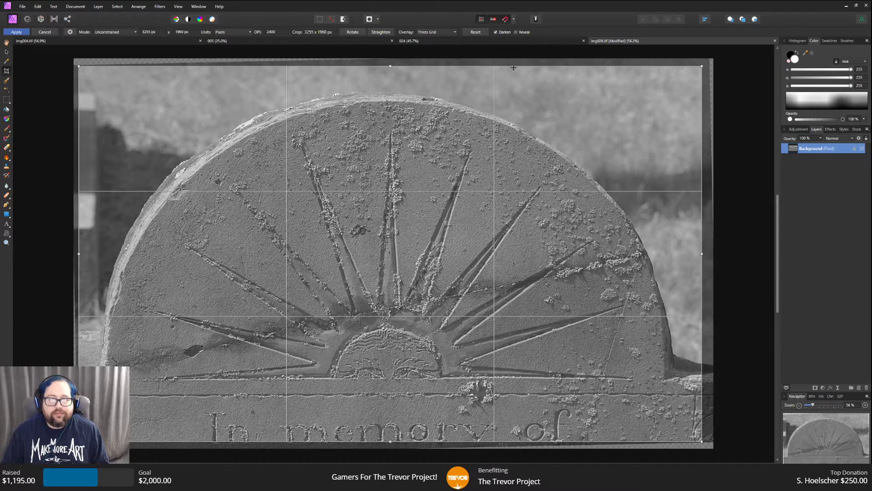
click(26, 33)
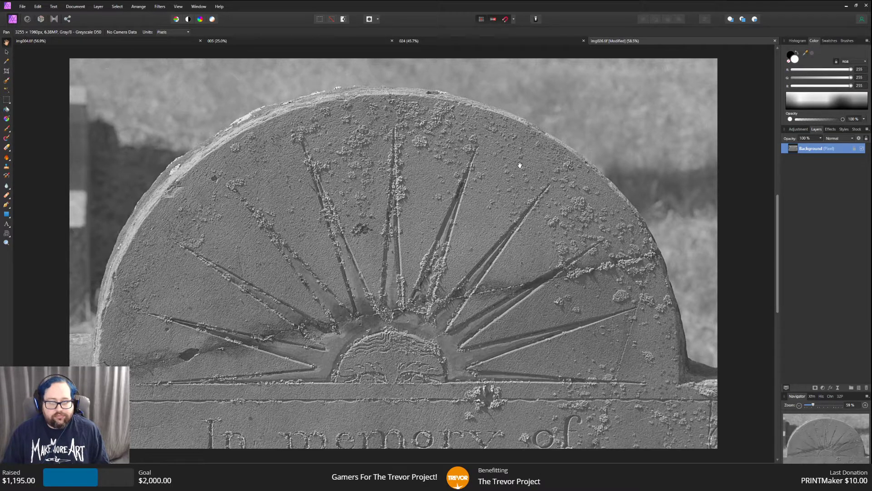
Duplicate the locked Background layer of the gravestone photo.
right_click(832, 151)
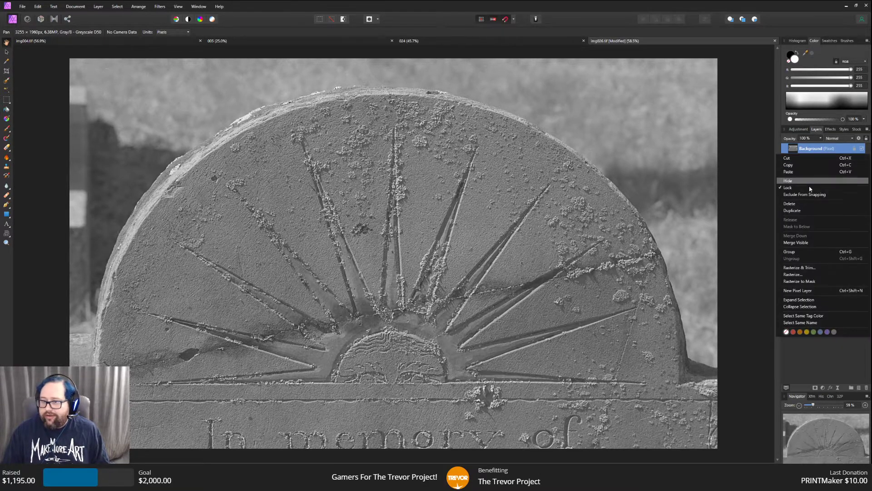
click(800, 207)
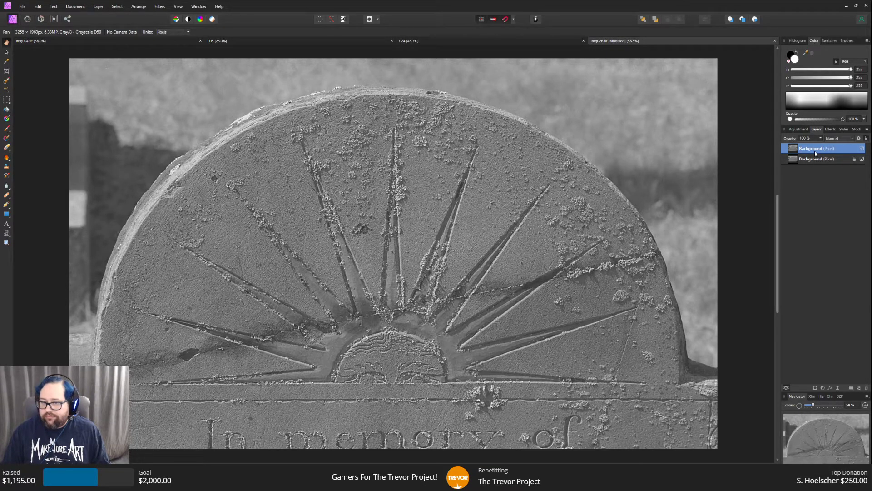
click(799, 129)
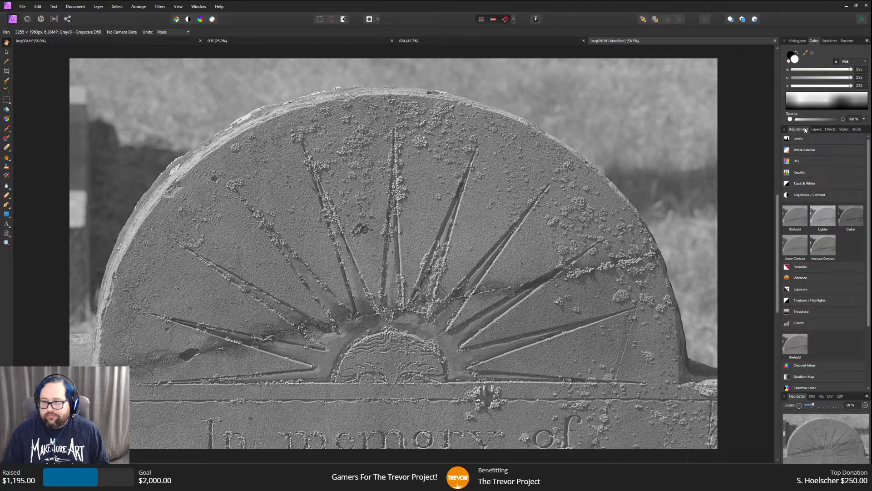
click(816, 130)
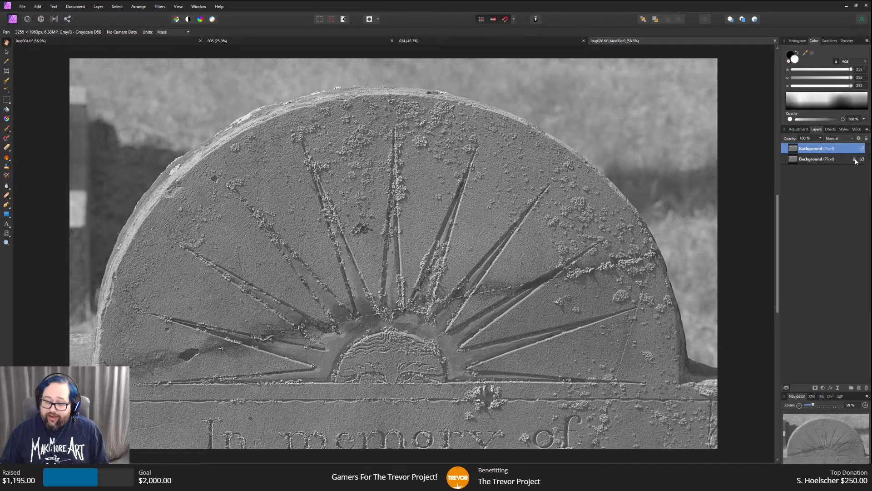
Try a Curves adjustment directly above the lower Background layer with the black point moved to X 0.142.
click(828, 160)
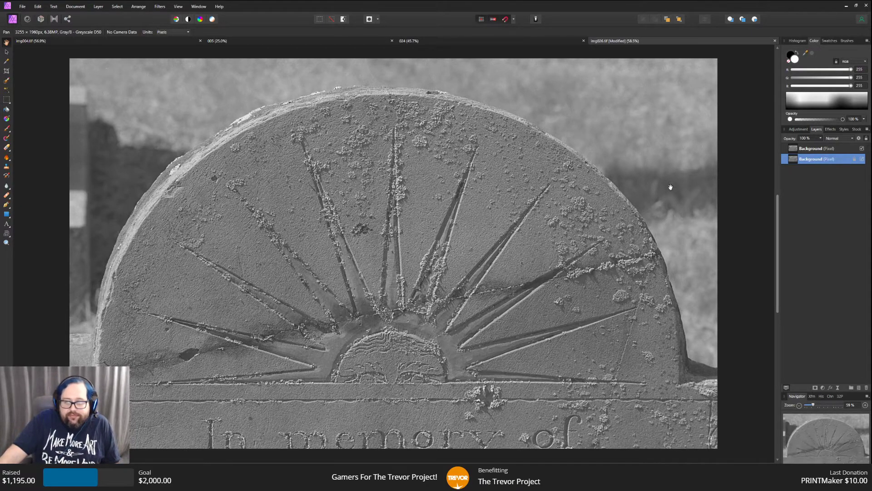
click(798, 129)
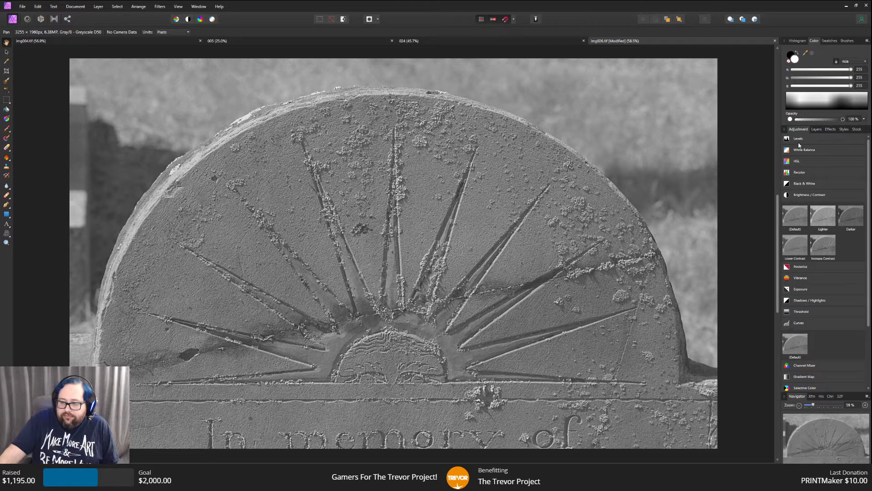
click(801, 345)
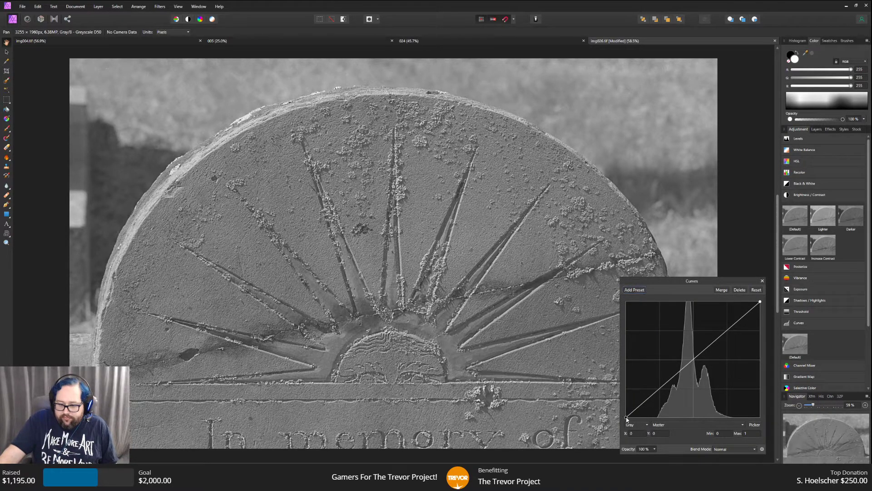
drag(627, 416, 646, 421)
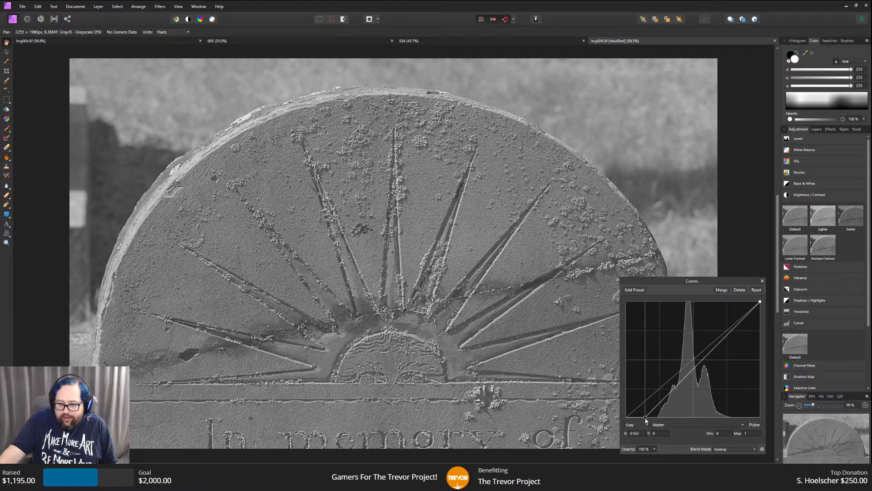
key(Return)
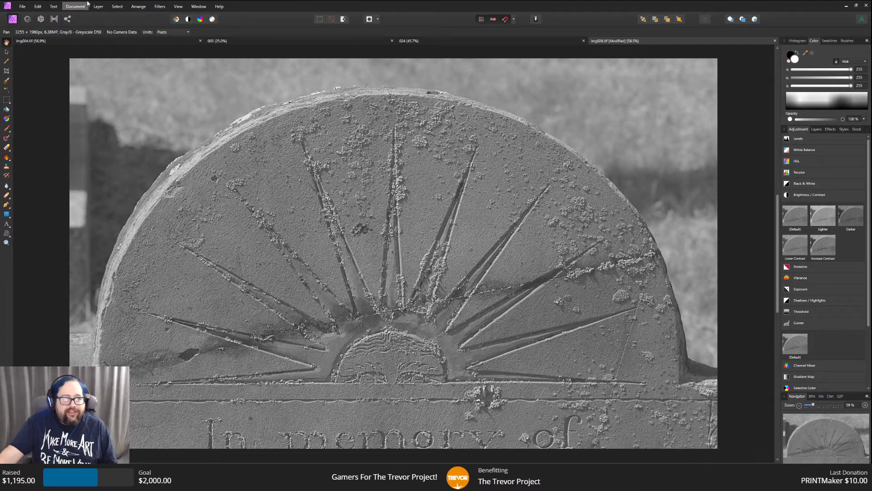
Convert the document's format to RGB/8 with the Adobe RGB (1998) profile.
click(75, 6)
mouse_move(100, 9)
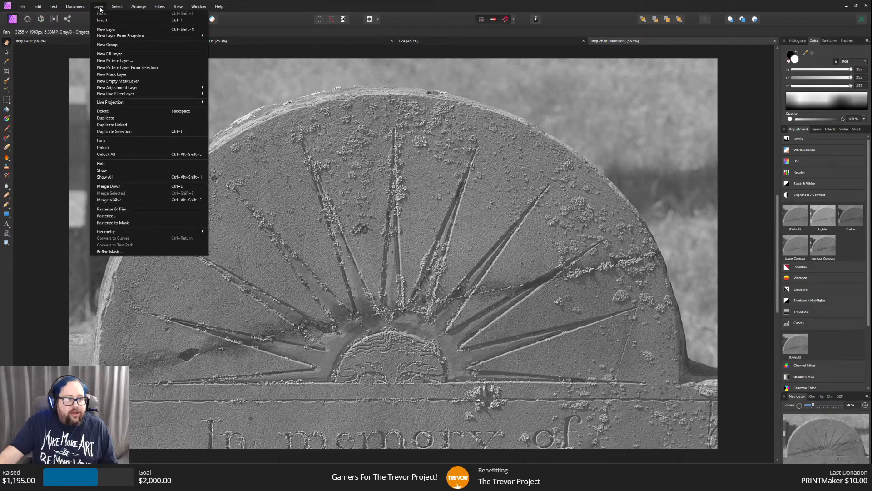
mouse_move(54, 13)
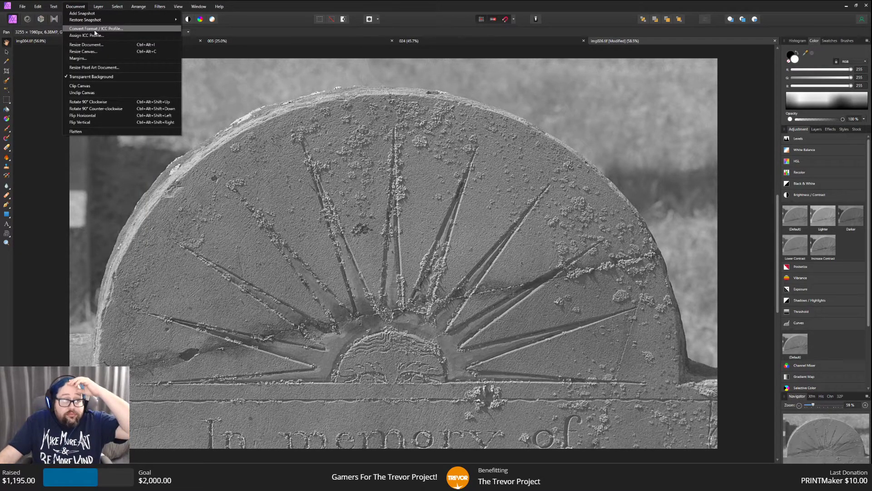
click(96, 29)
click(481, 187)
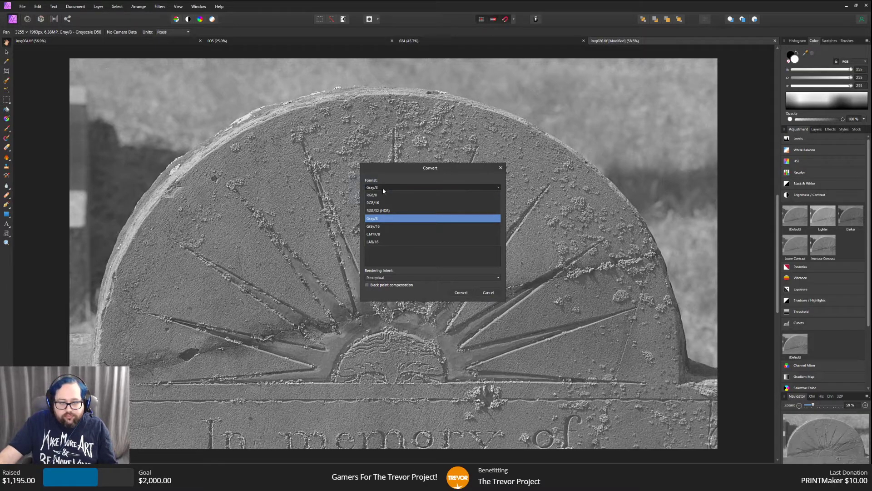
click(384, 198)
click(405, 229)
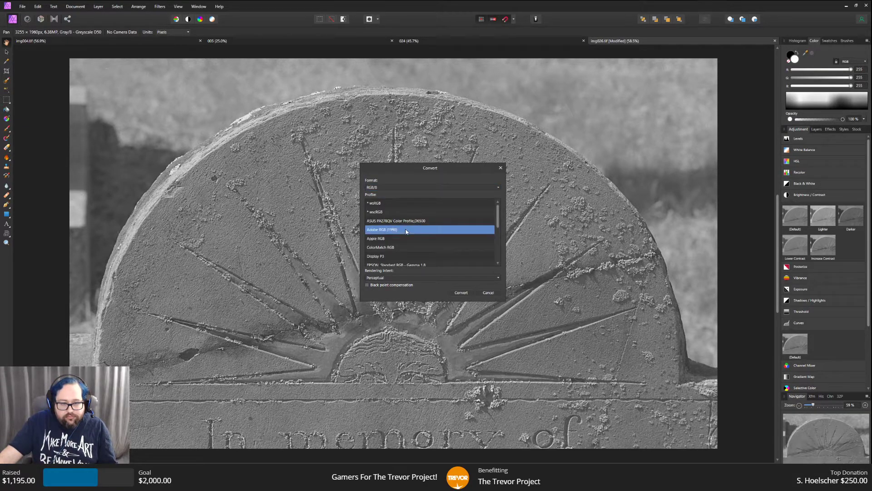
click(459, 293)
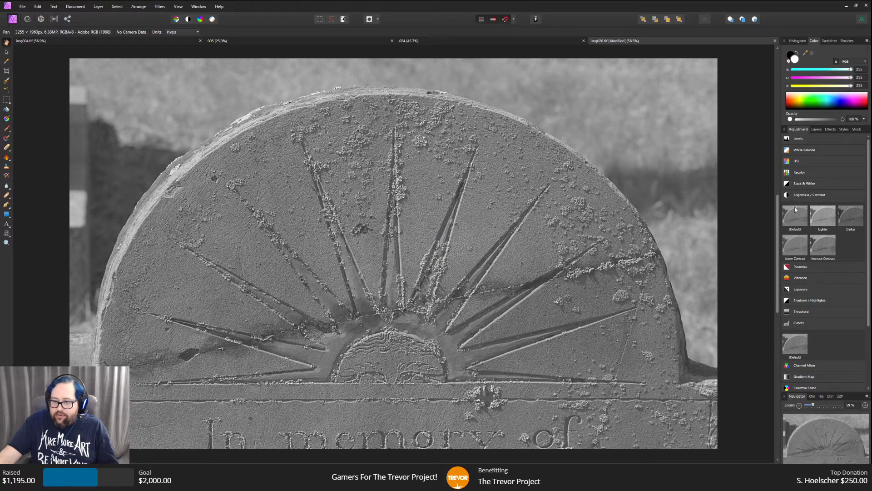
Try a default Curves adjustment on the converted photo, then delete it from between the two Background layers.
click(795, 344)
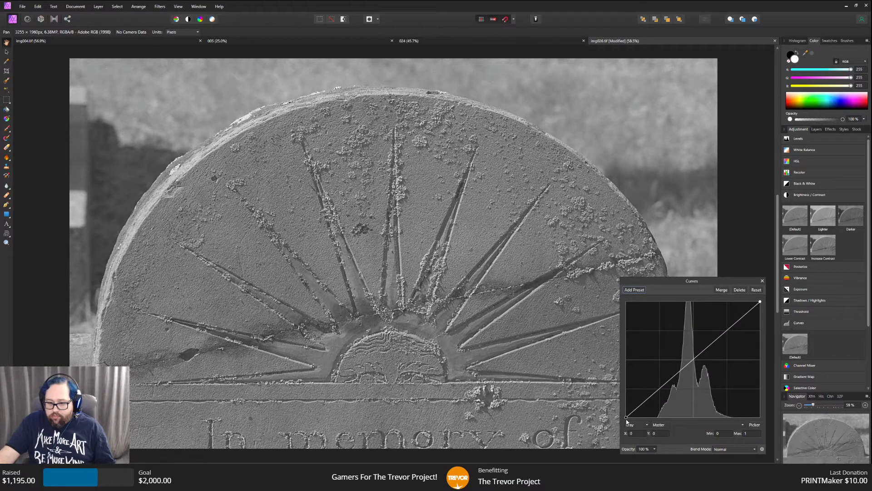
mouse_move(627, 417)
mouse_down()
mouse_move(641, 417)
mouse_move(619, 418)
mouse_up()
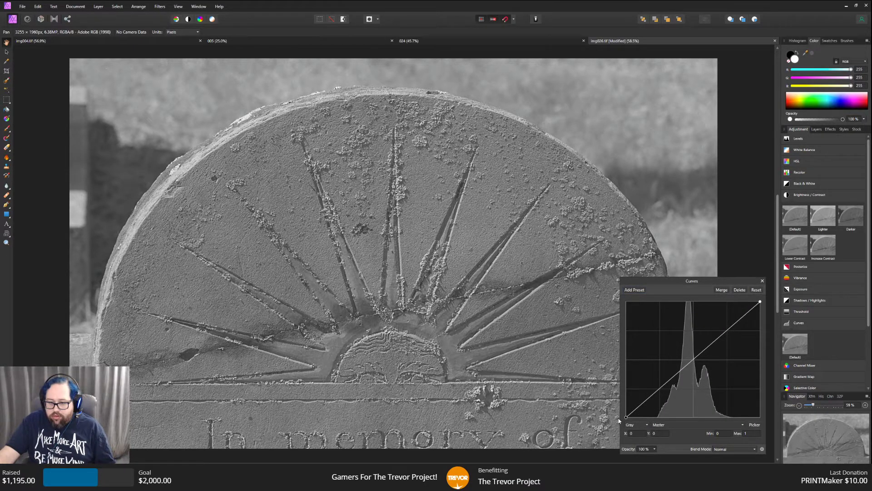
click(763, 281)
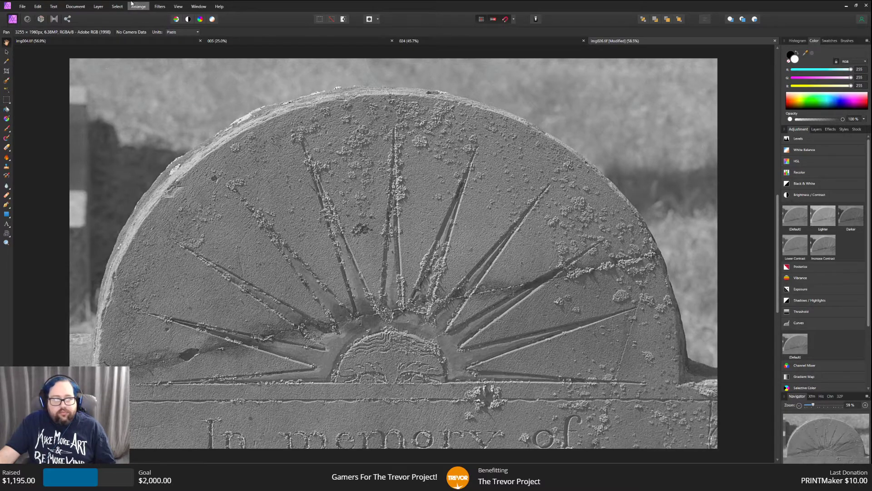
click(816, 131)
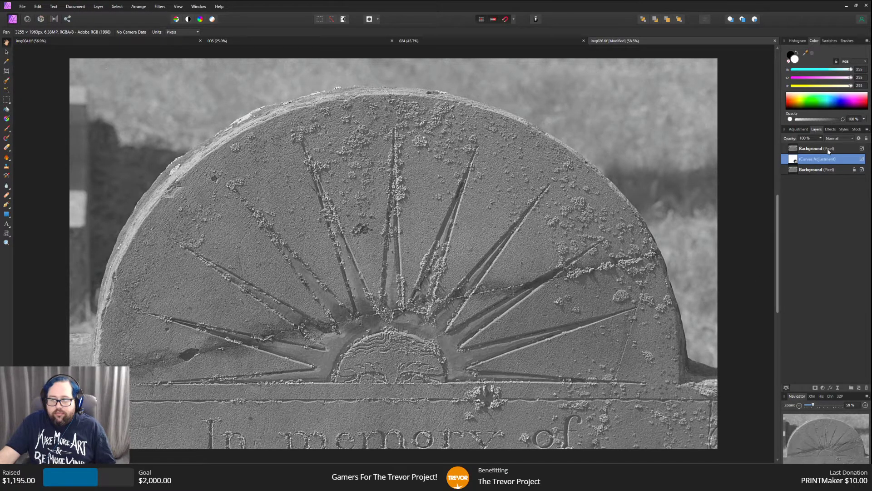
drag(825, 162, 866, 388)
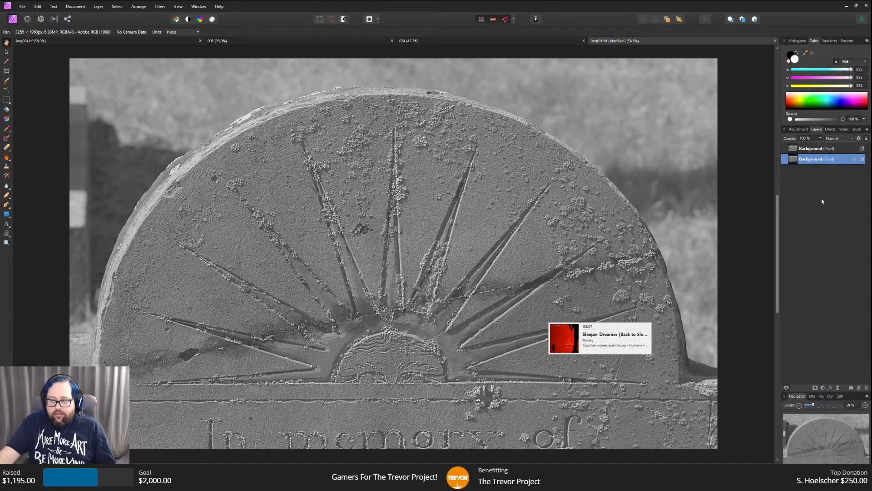
Add a default Curves adjustment above the upper Background layer, moving the black point to X 0.145 and the white point to X 0.872.
click(811, 149)
click(799, 131)
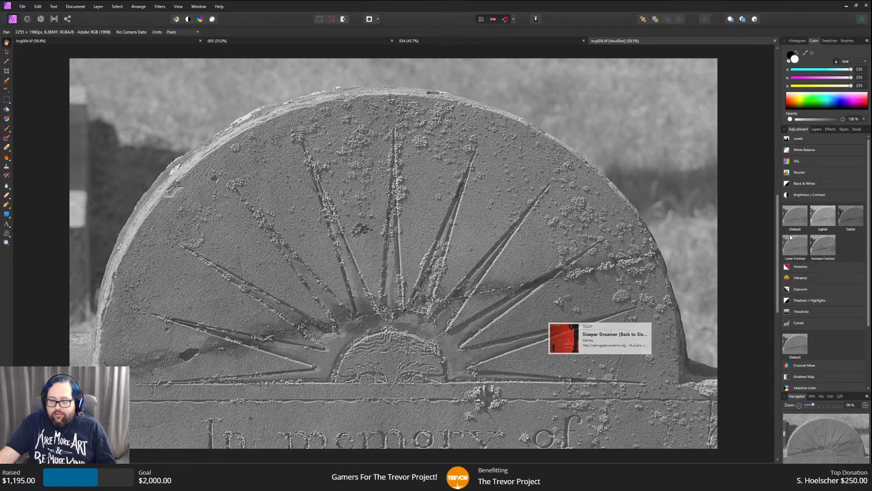
click(796, 335)
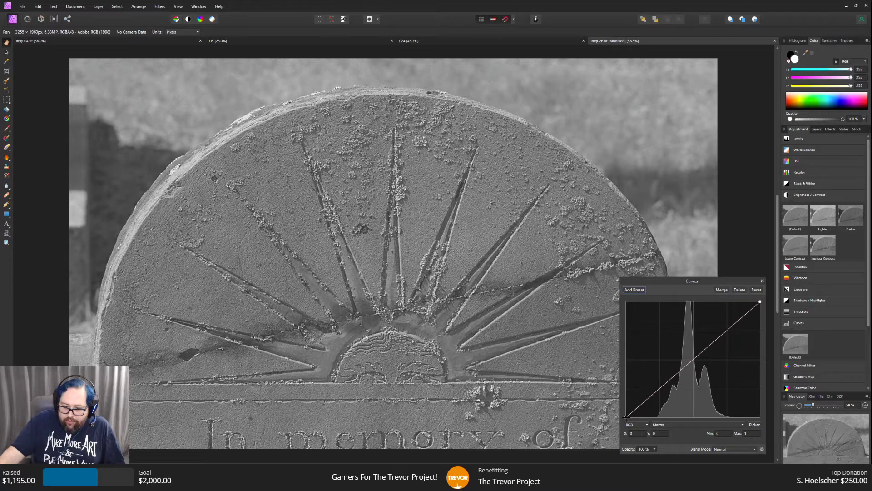
drag(626, 417, 646, 422)
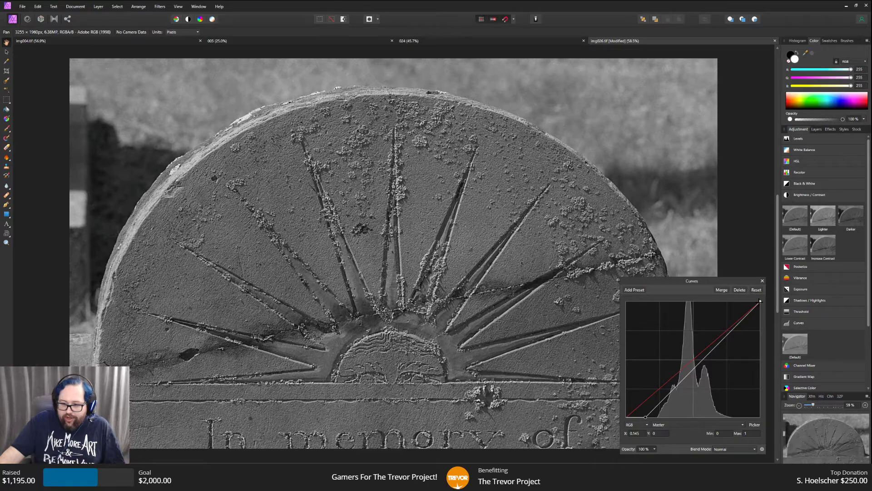
drag(760, 301, 743, 302)
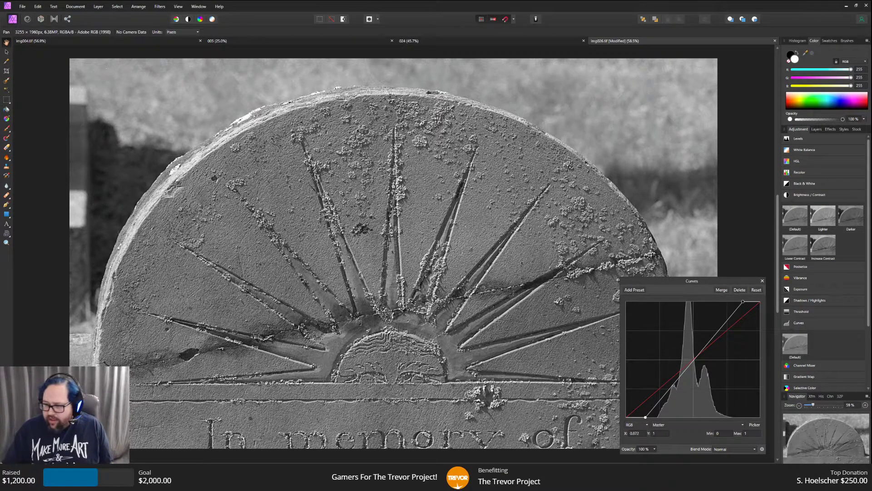
Switch to Firefox and open the photographer's own Instagram profile.
key(alt+Tab)
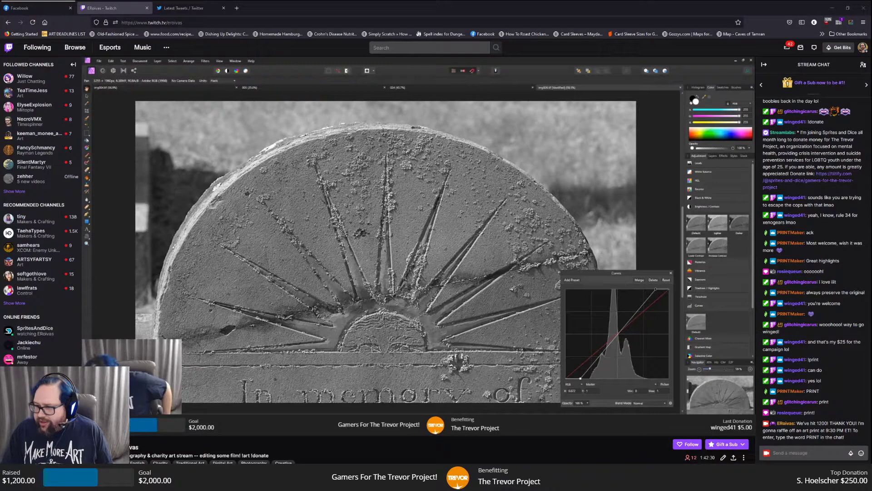
key(alt+Tab)
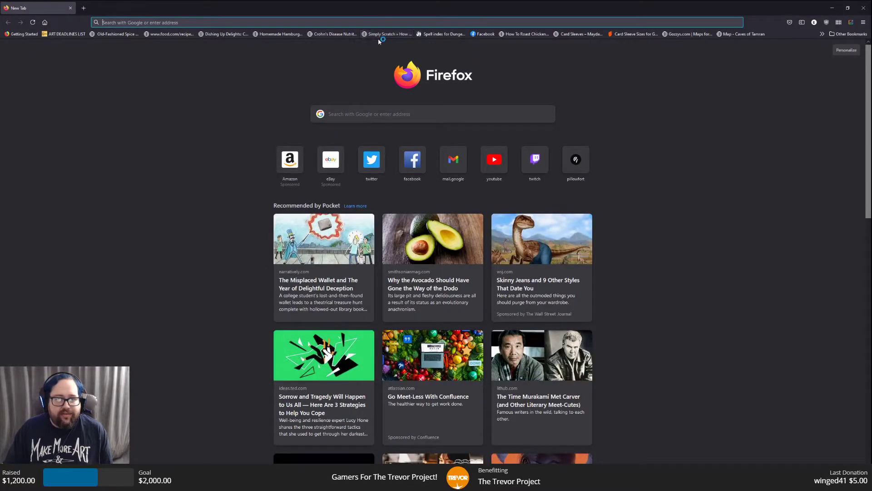
click(361, 22)
text(instagram.com/)
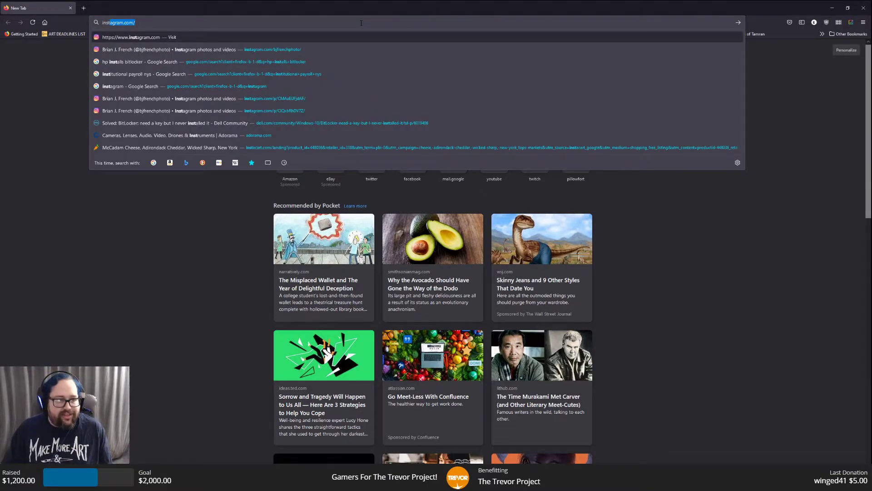
click(312, 122)
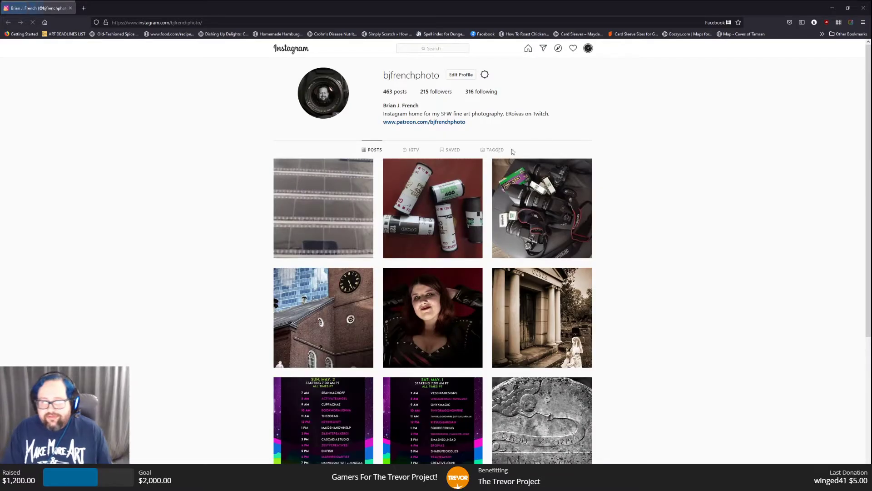
Look through the Instagram profile's photo grid for the neon archway night photo and open its post.
scroll(806, 142, down, 5)
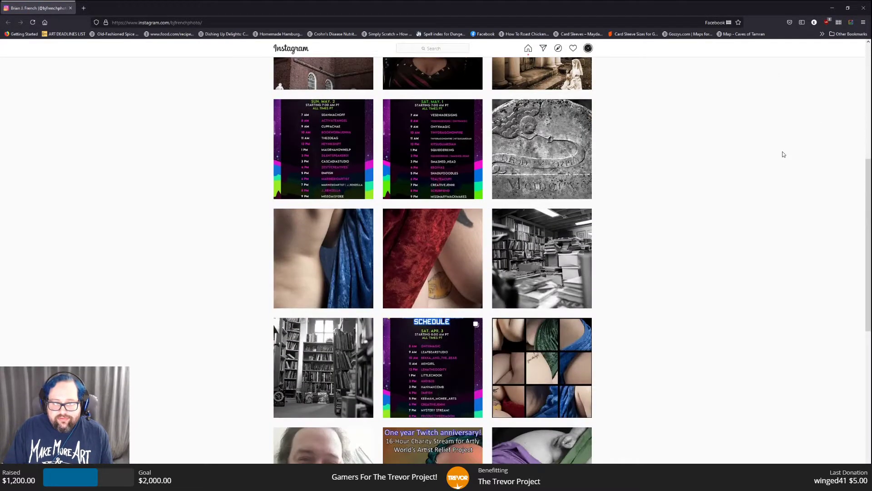
scroll(782, 155, down, 20)
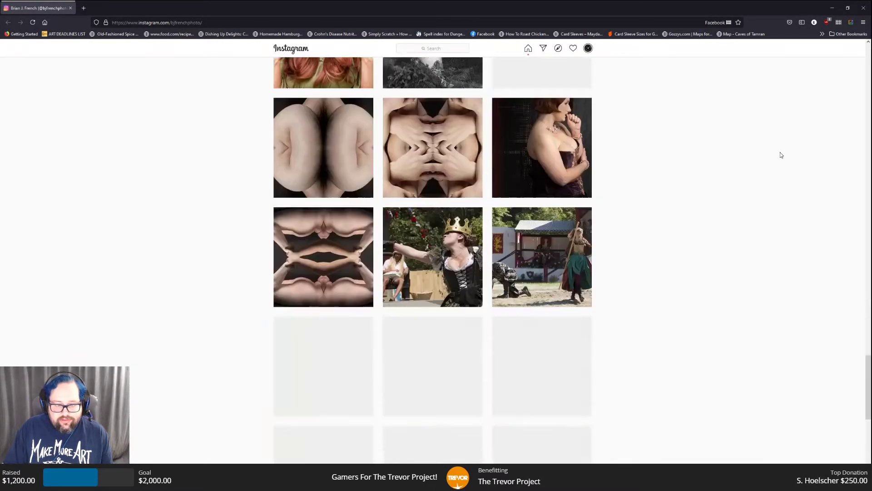
scroll(781, 155, down, 20)
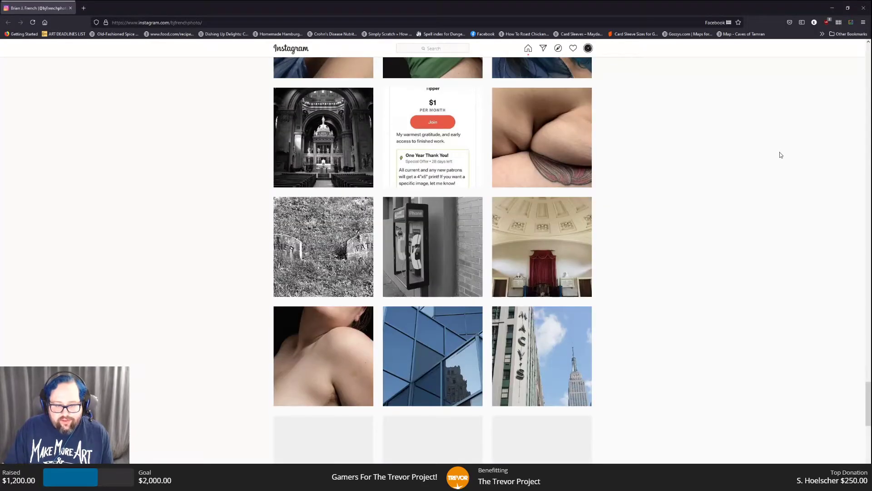
scroll(780, 155, down, 20)
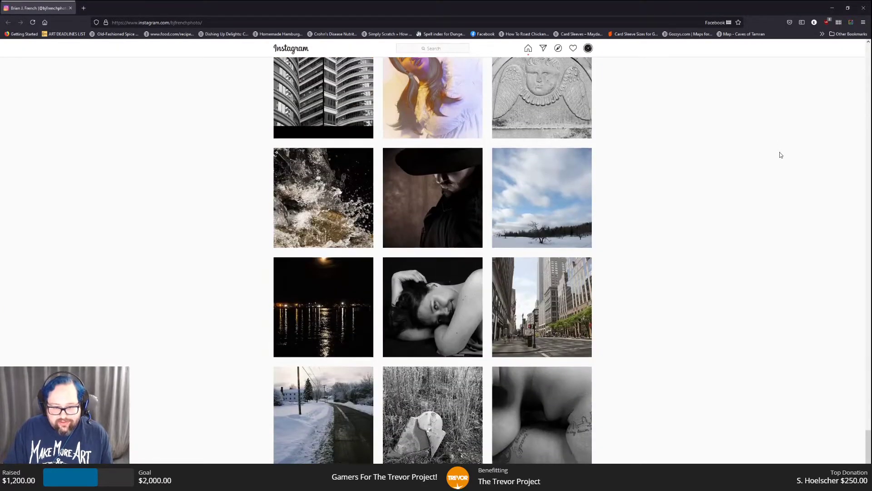
scroll(781, 155, down, 20)
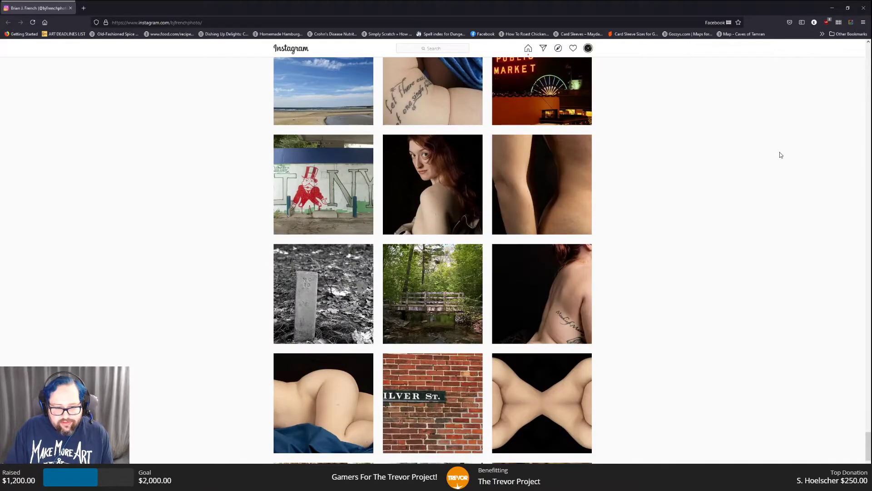
scroll(780, 155, down, 15)
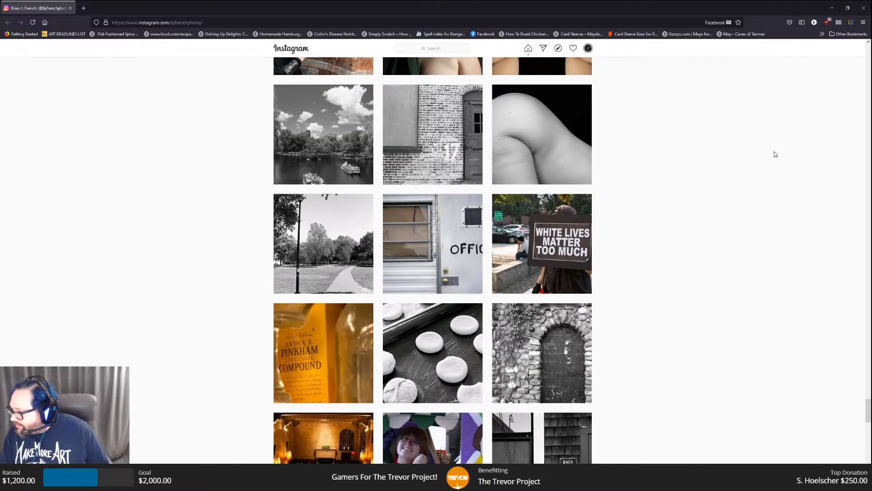
scroll(732, 215, down, 10)
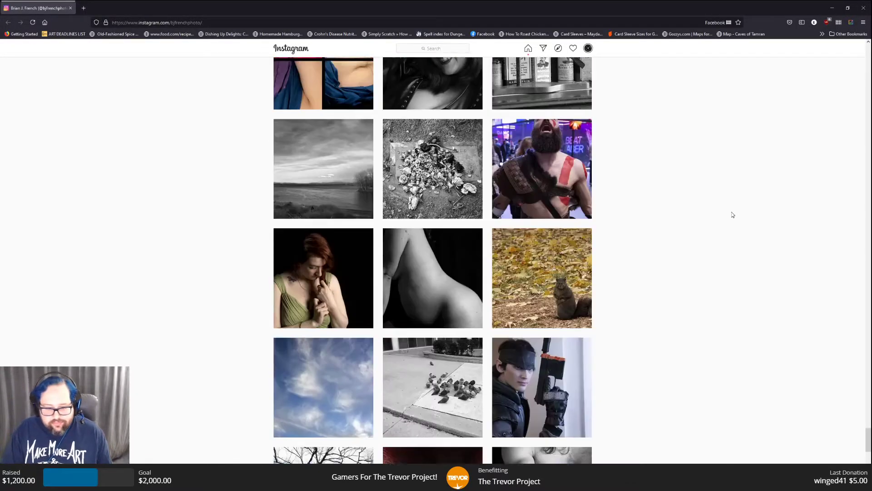
scroll(733, 215, down, 20)
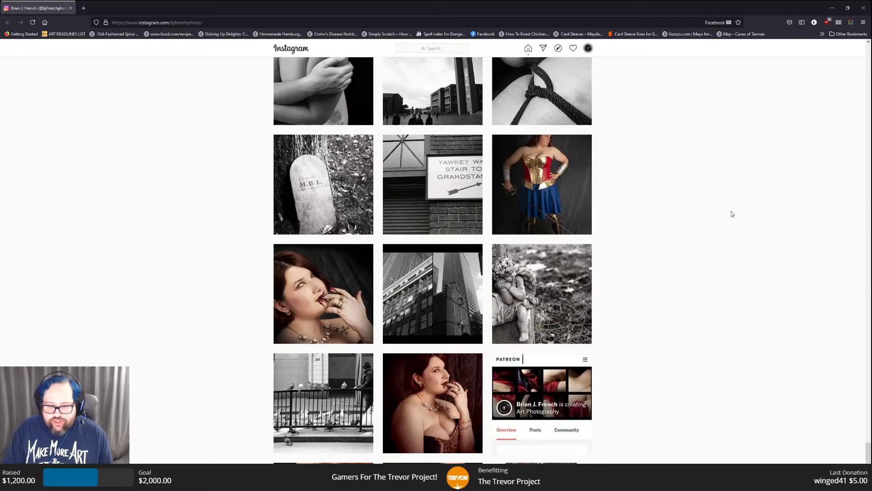
scroll(732, 214, down, 20)
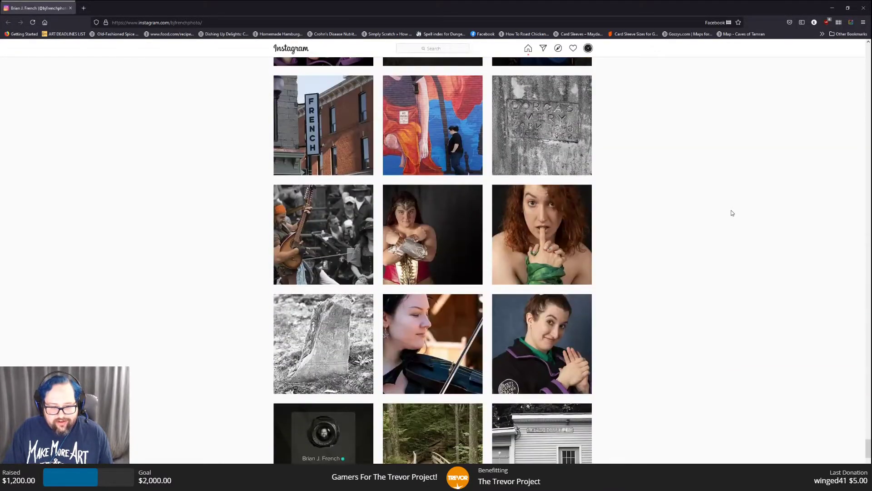
scroll(731, 213, down, 20)
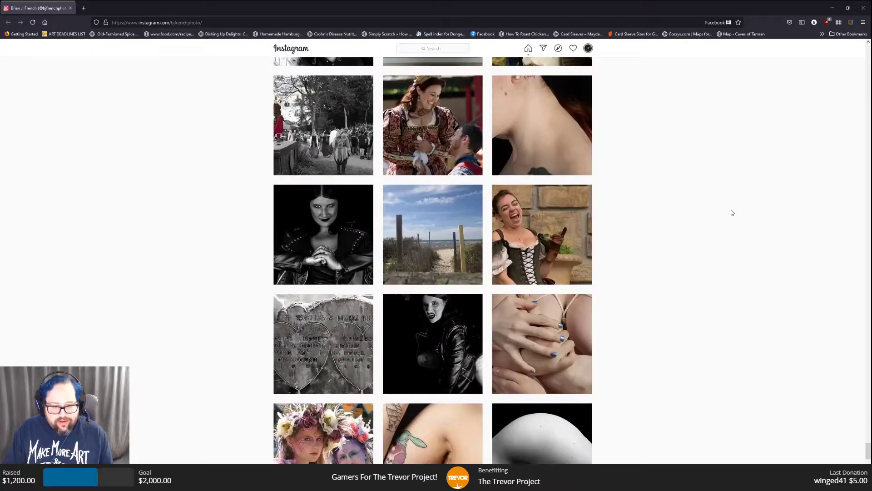
scroll(731, 213, down, 15)
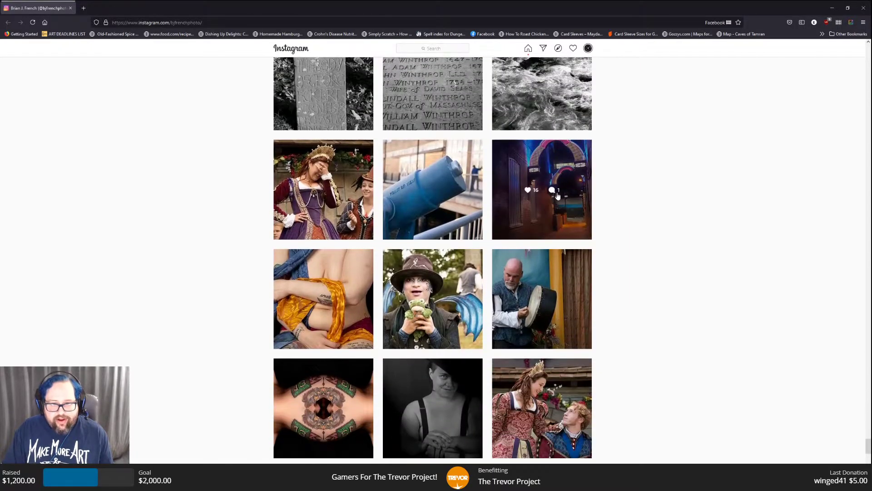
click(558, 196)
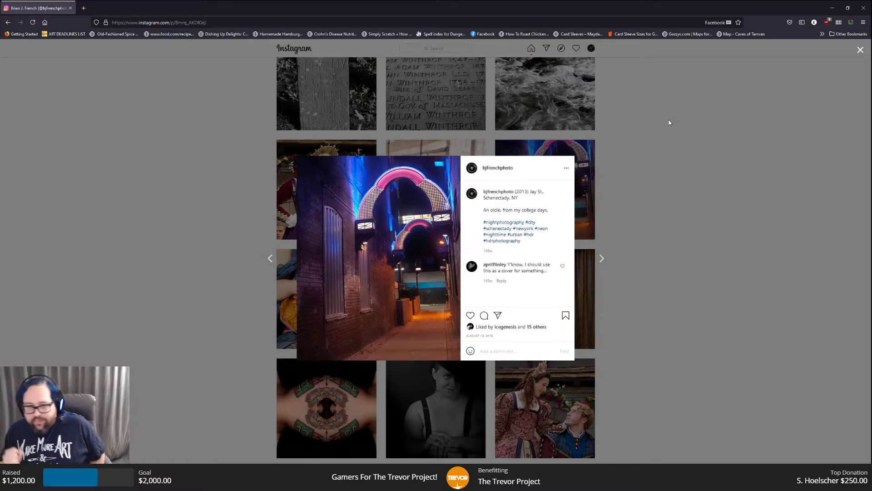
Check the options available for the neon archway post, then dismiss them and close the post.
click(566, 167)
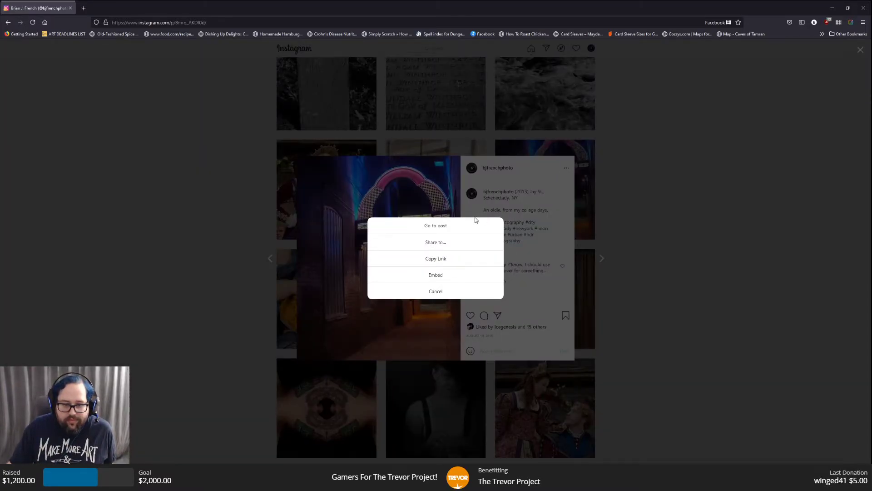
click(647, 235)
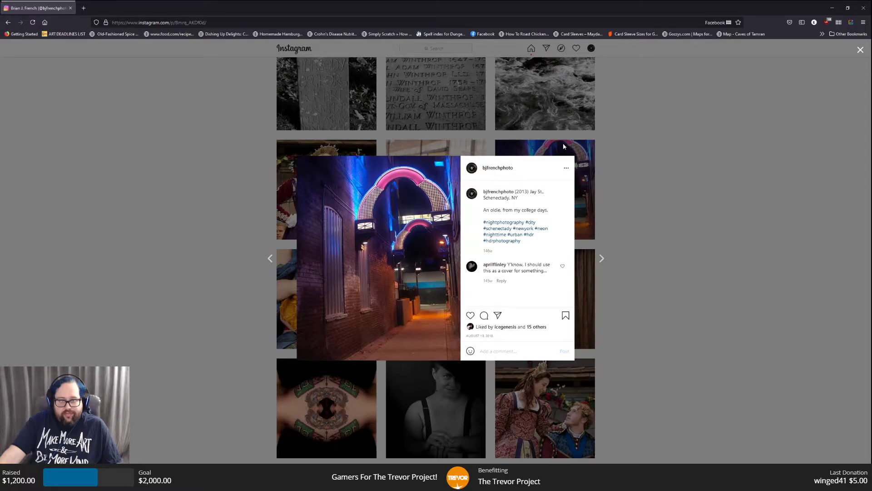
click(745, 127)
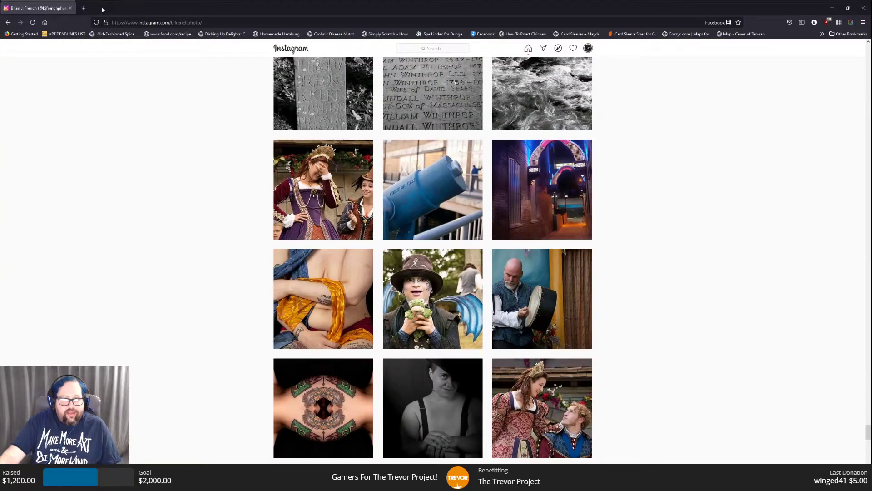
Start entering redbubble.com in a new browser tab, then return to Instagram and reopen the neon archway post.
click(85, 8)
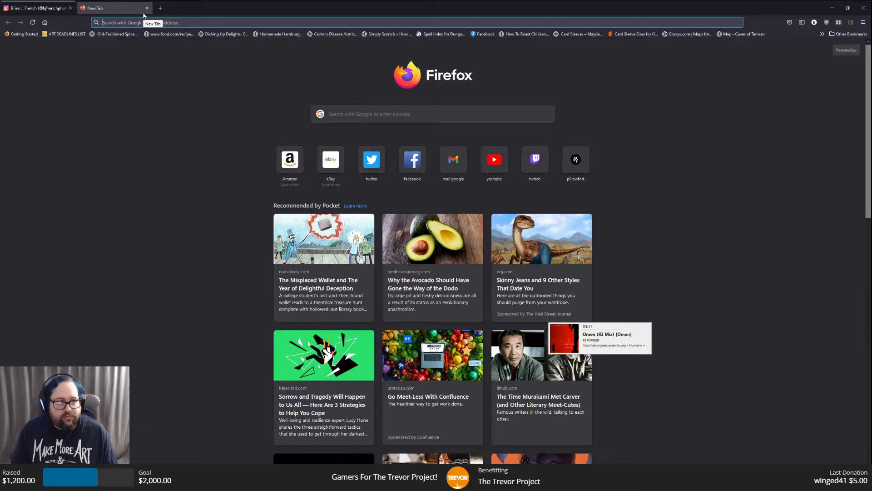
text(redbubble.com/)
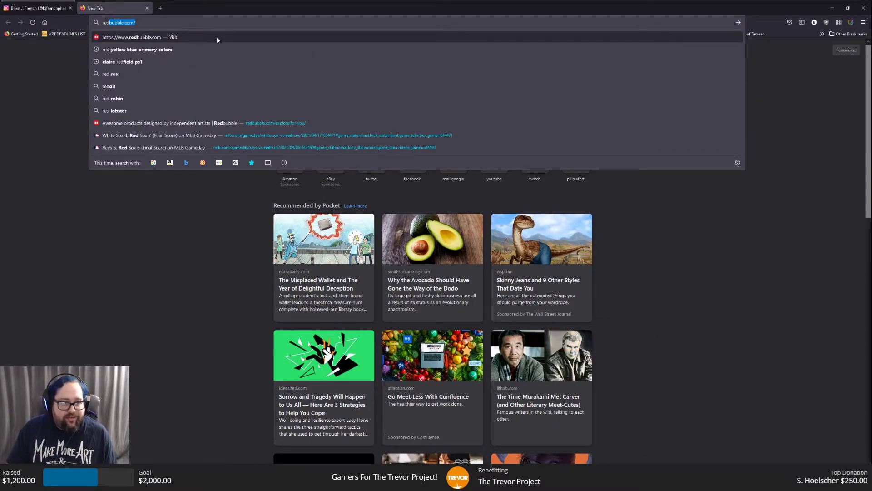
click(14, 7)
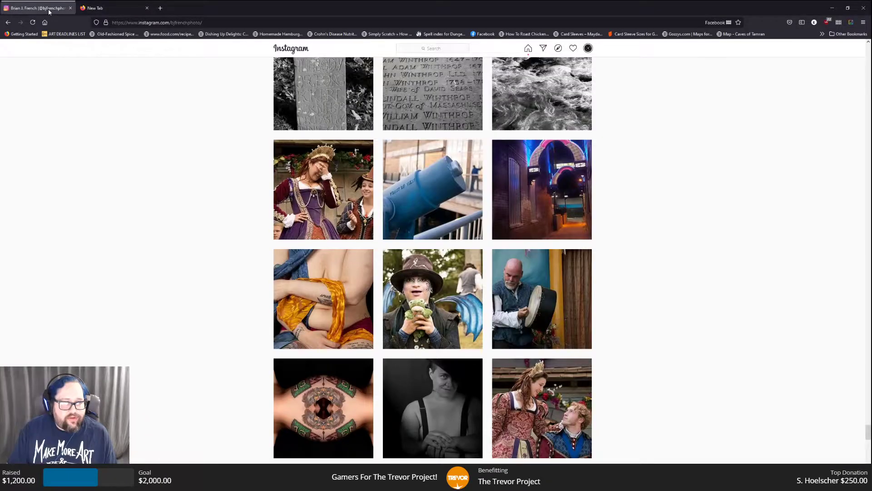
click(530, 161)
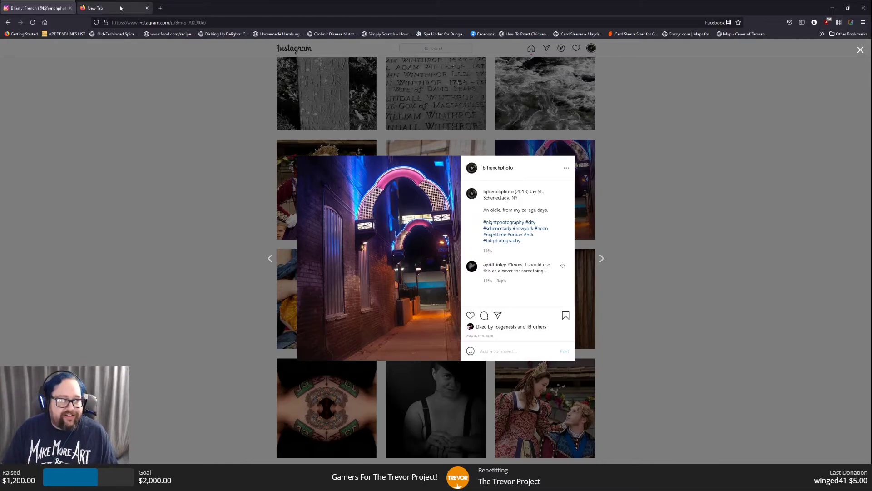
Switch back to Affinity Photo and refine the Curves adjustment with the black point at X 0.203 and the white point at X 0.834.
click(834, 9)
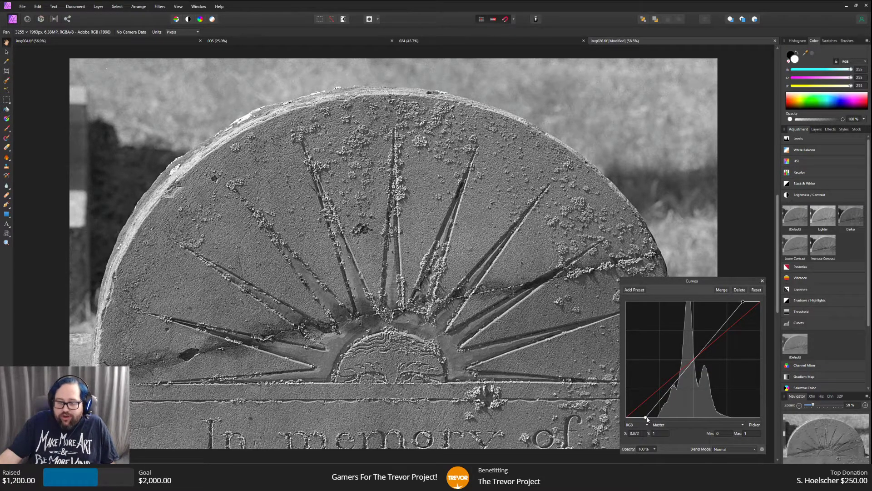
drag(646, 417, 652, 418)
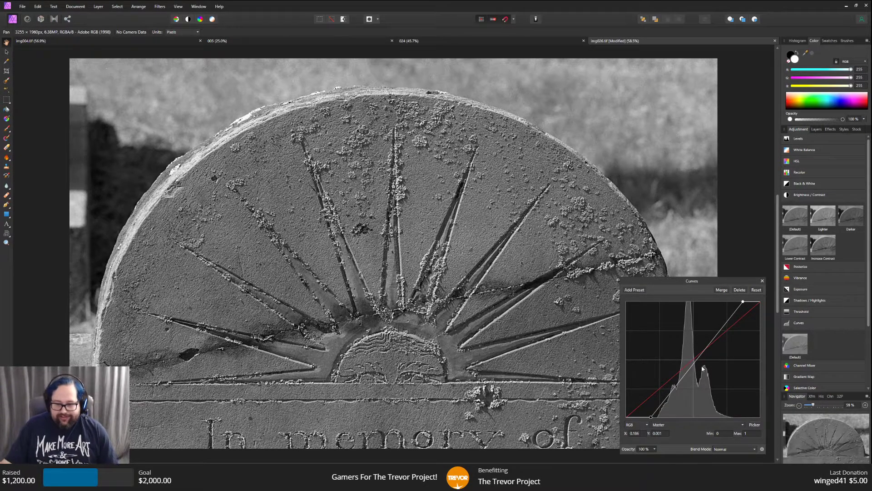
drag(743, 301, 738, 301)
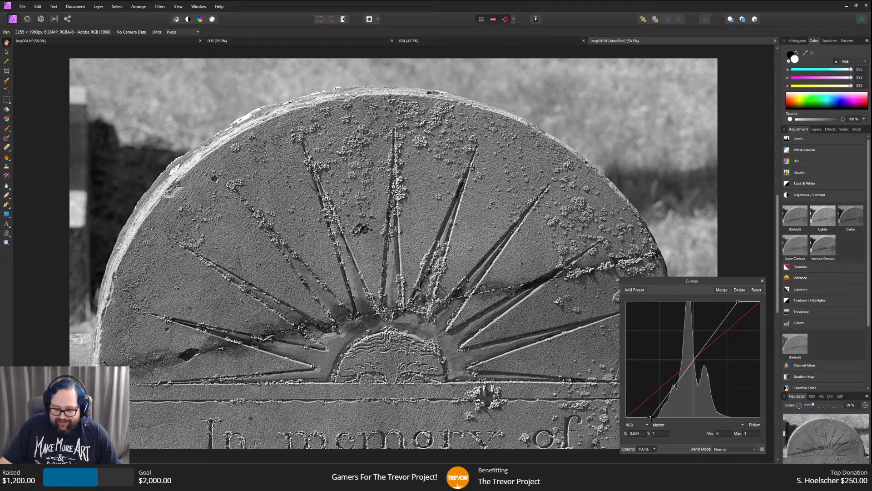
drag(651, 416, 653, 417)
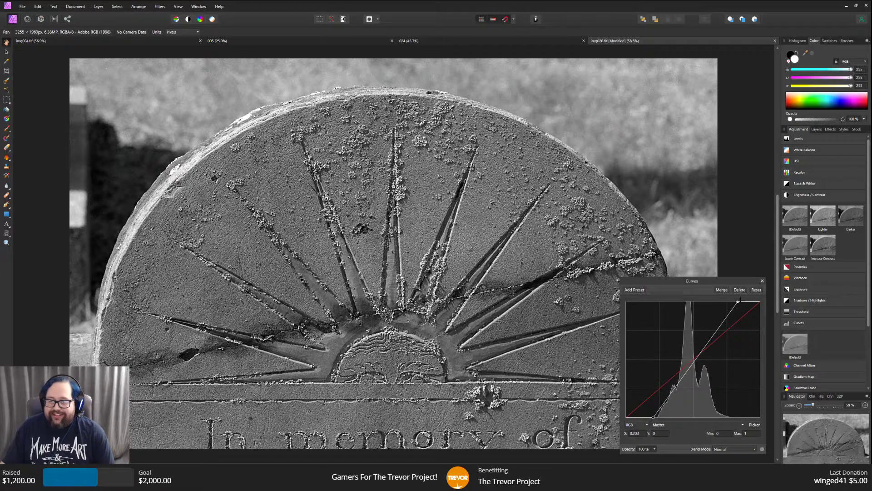
click(761, 282)
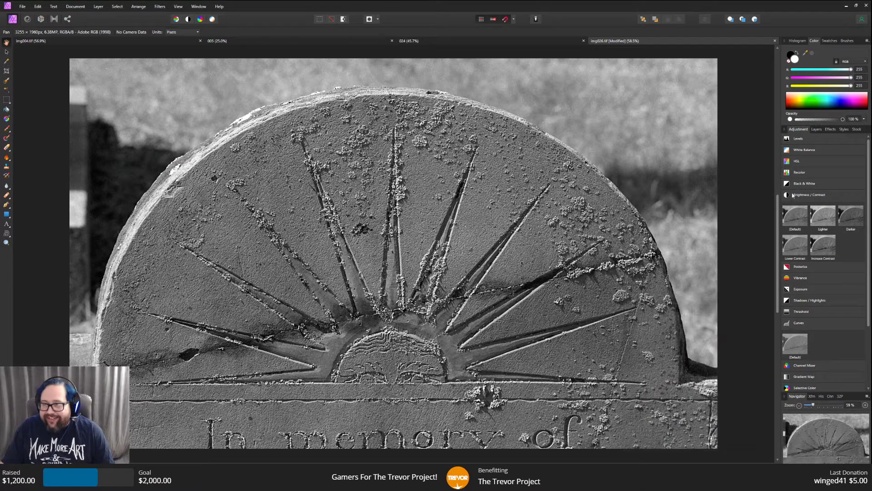
Check the layer stack, then collapse the Brightness / Contrast presets in the list of adjustments.
click(816, 130)
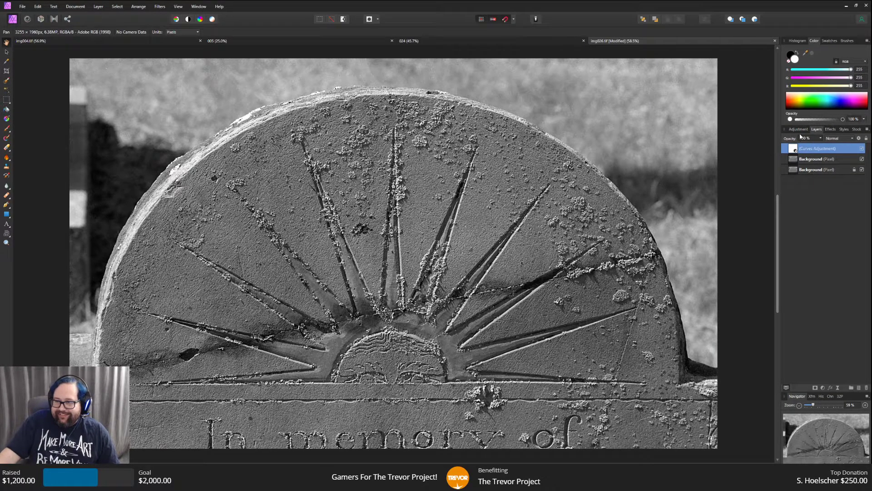
click(799, 130)
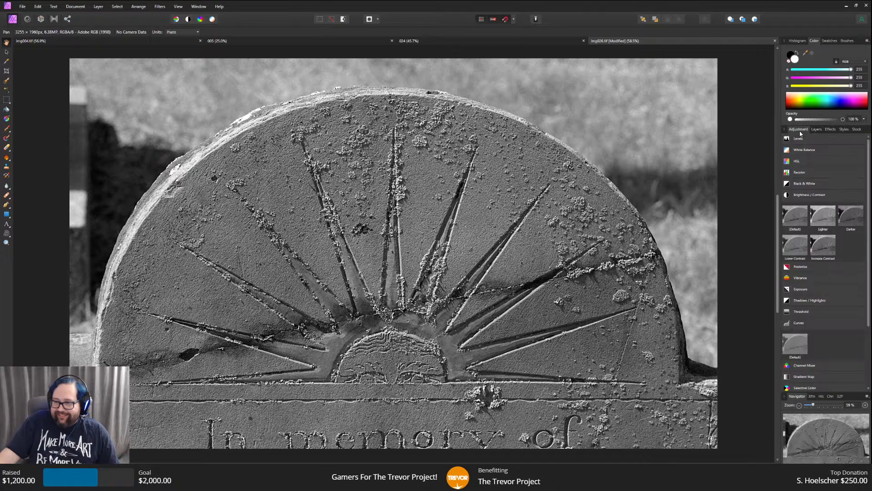
click(824, 196)
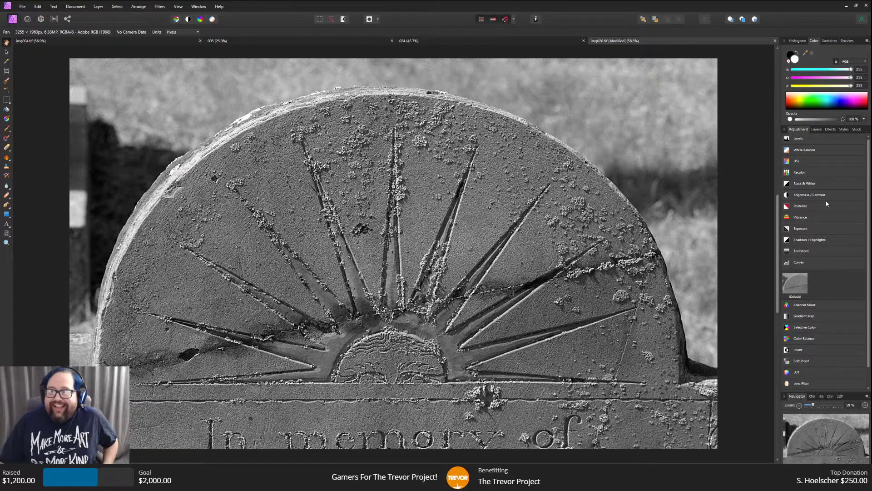
Add a Brightness / Contrast adjustment to the sunburst gravestone photo with brightness 13% and contrast 27%.
click(801, 195)
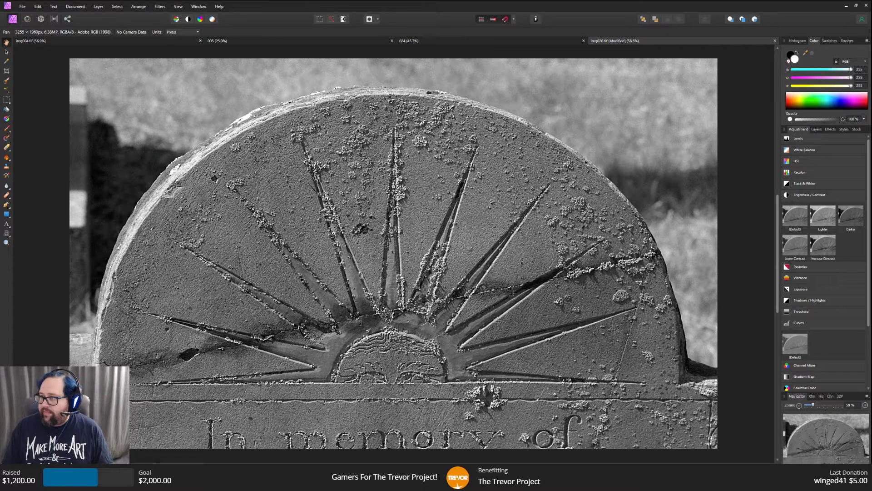
click(795, 216)
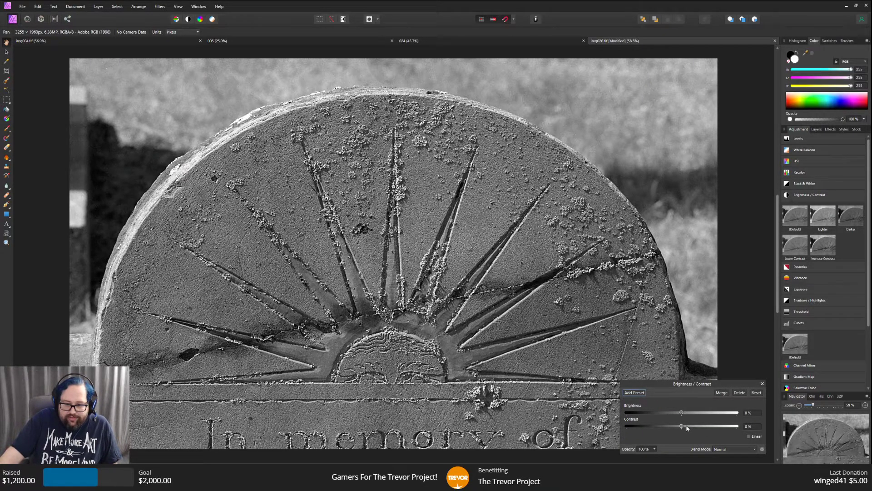
drag(681, 426, 694, 430)
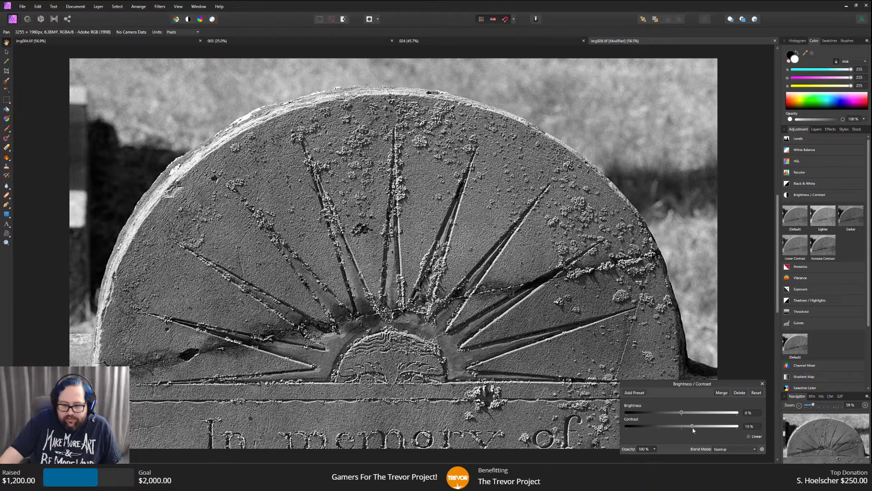
click(817, 129)
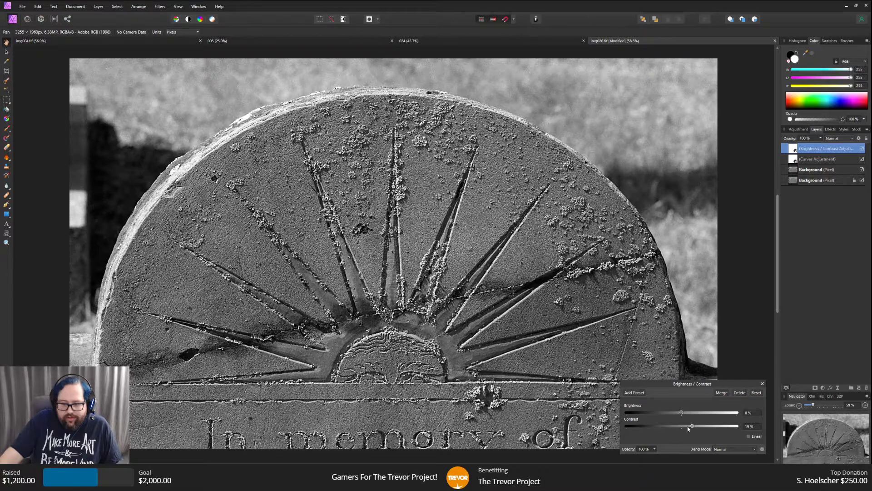
drag(692, 426, 697, 426)
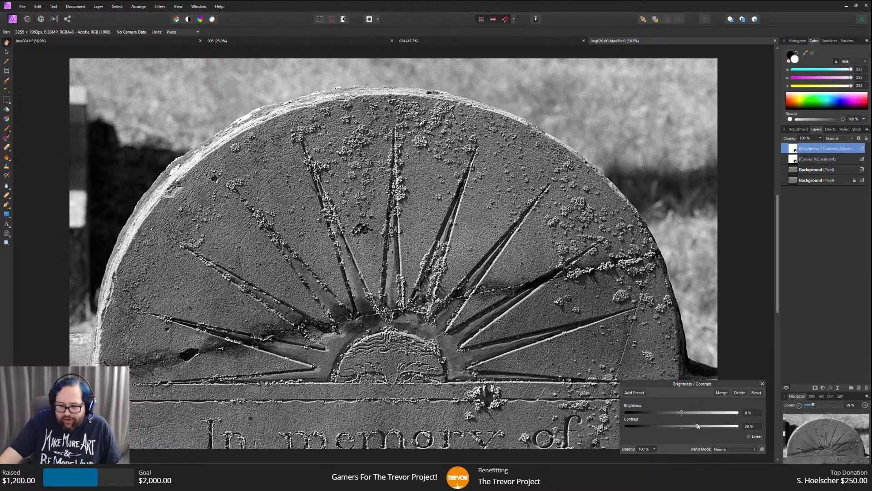
drag(682, 413, 690, 413)
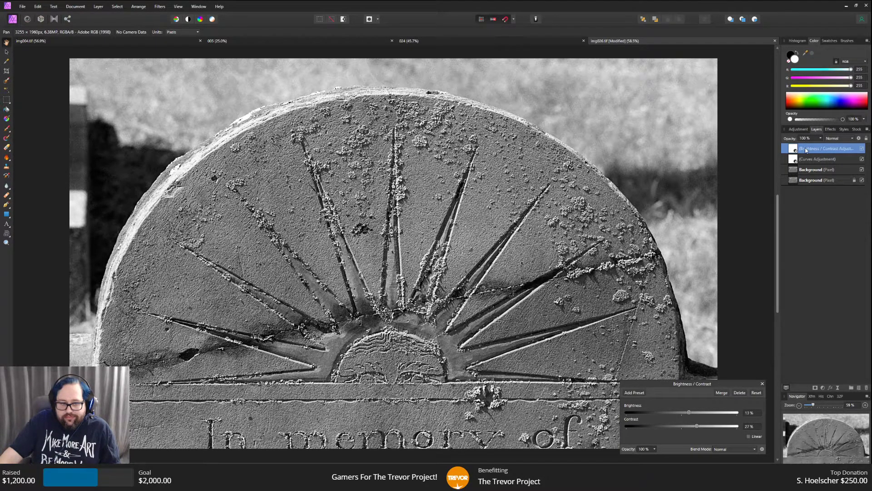
click(763, 384)
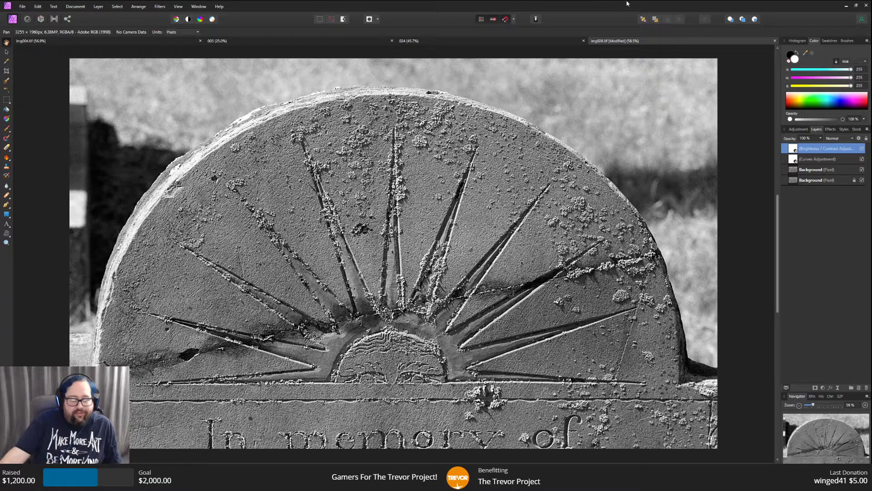
Try a black-to-transparent gradient from the photo's upper-left corner on a duplicate of the locked Background layer, and delete that duplicate.
click(811, 170)
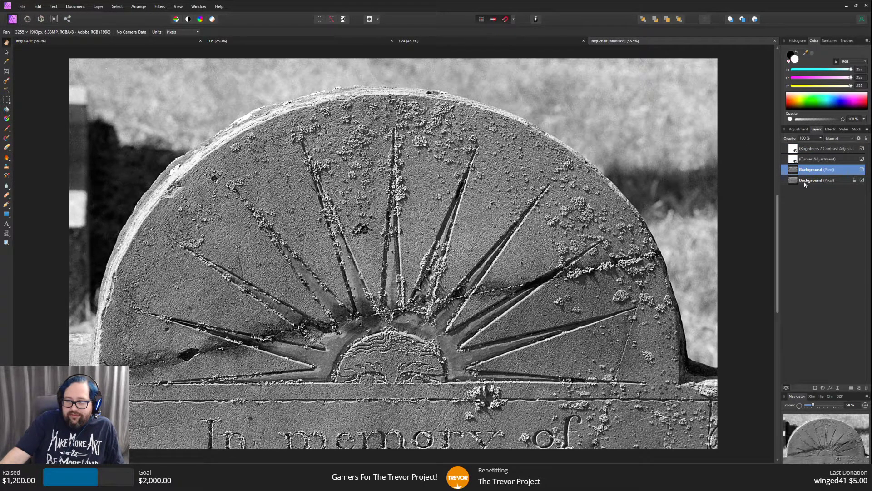
right_click(822, 181)
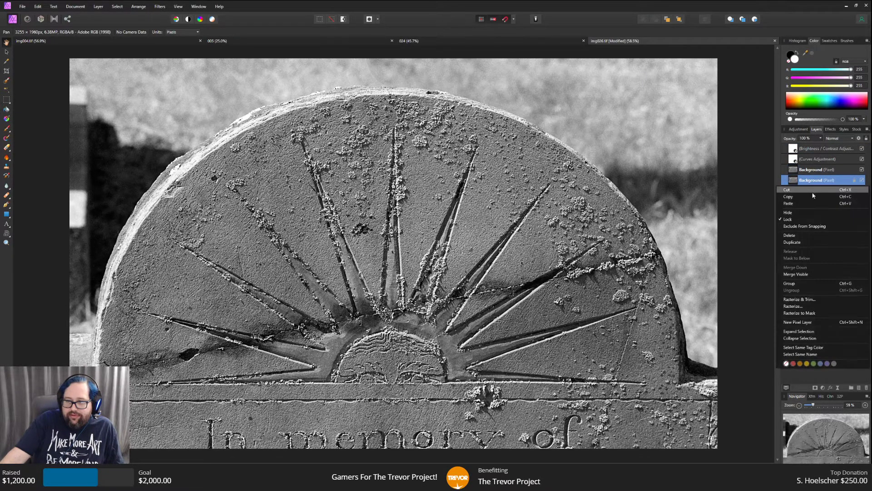
click(794, 243)
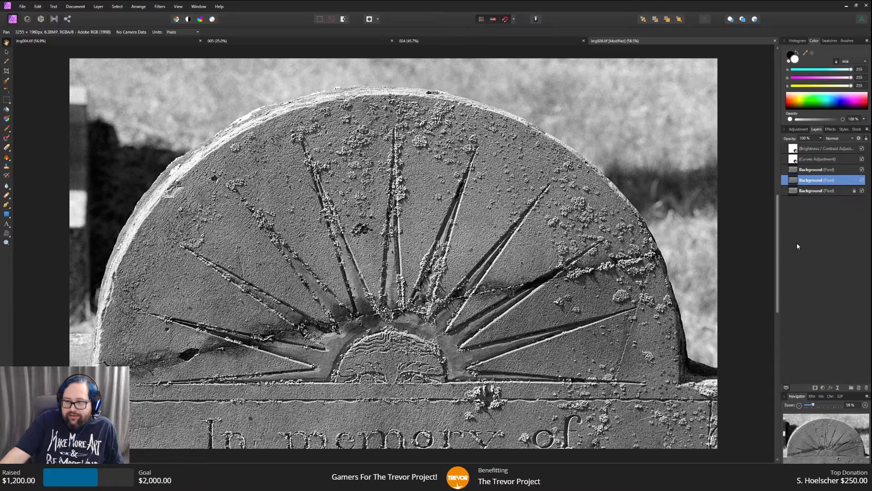
click(7, 118)
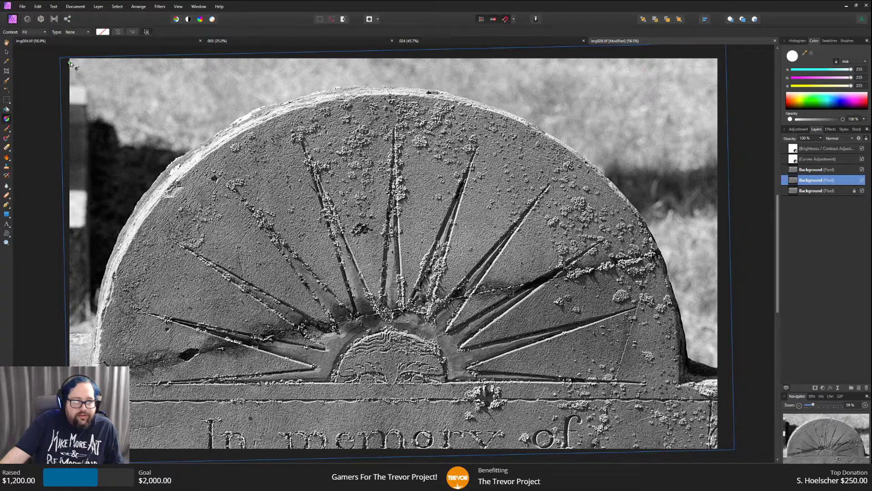
drag(69, 59, 179, 151)
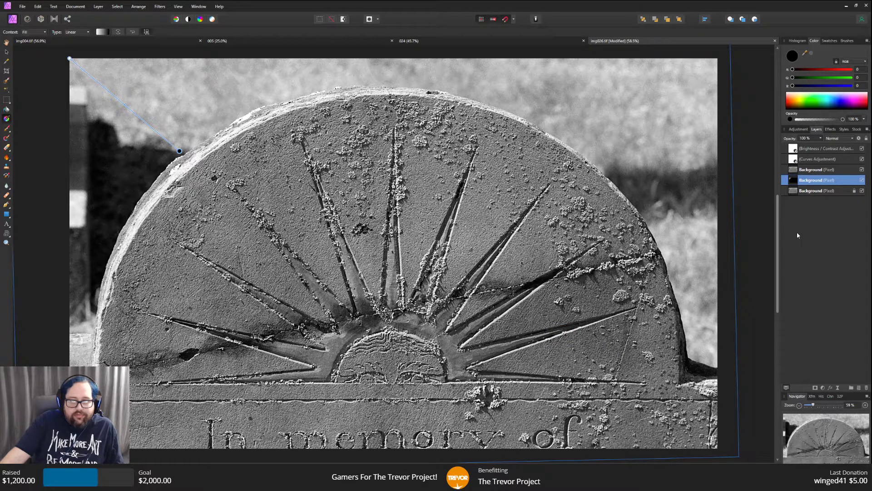
click(101, 31)
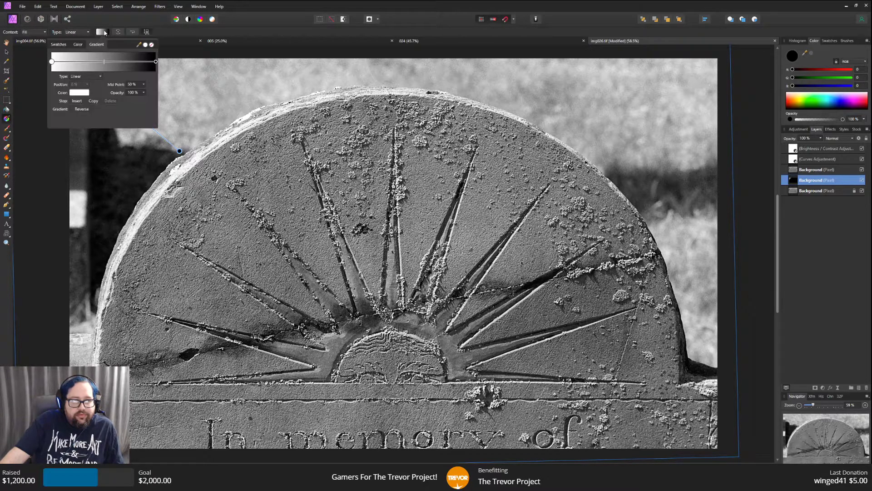
click(59, 44)
click(62, 74)
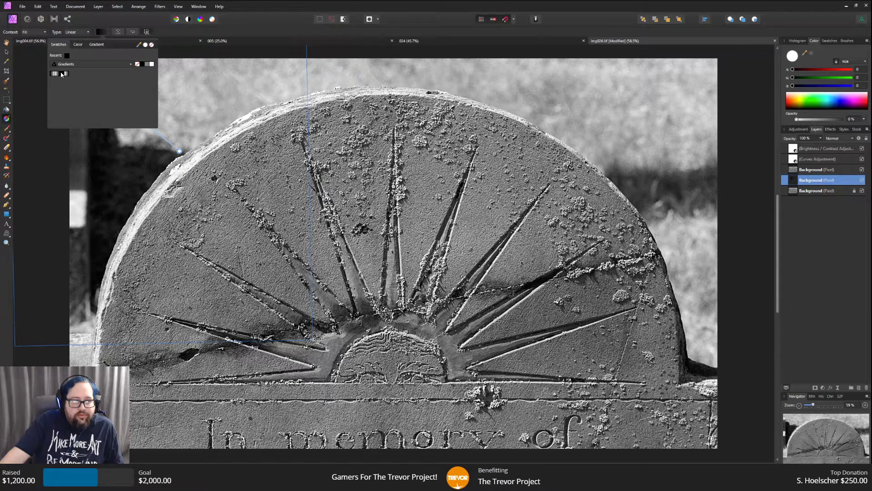
scroll(190, 133, up, 5)
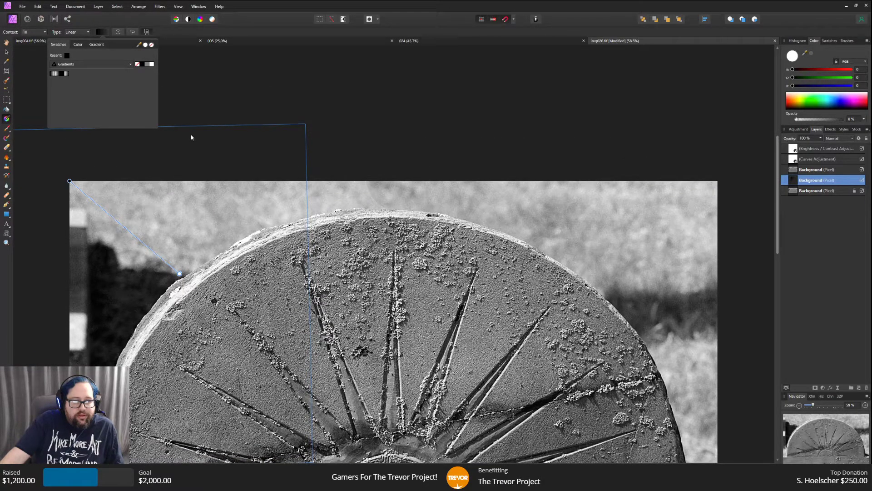
click(223, 101)
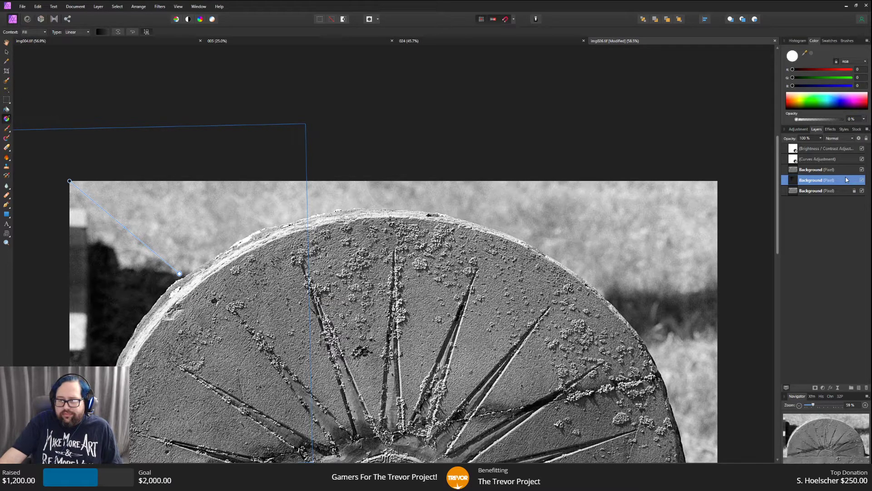
drag(847, 181, 866, 388)
Fill the unlocked Background layer with a linear gradient running diagonally inward from the photo's upper-left corner.
click(824, 170)
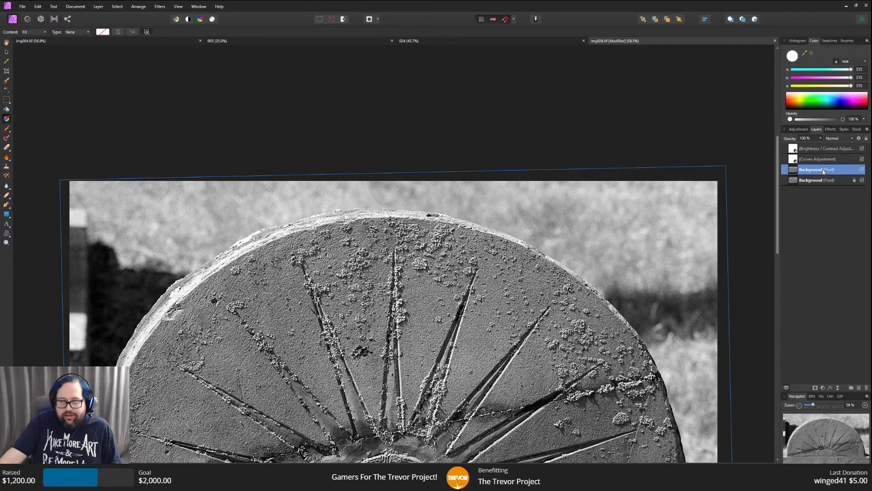
scroll(424, 103, down, 5)
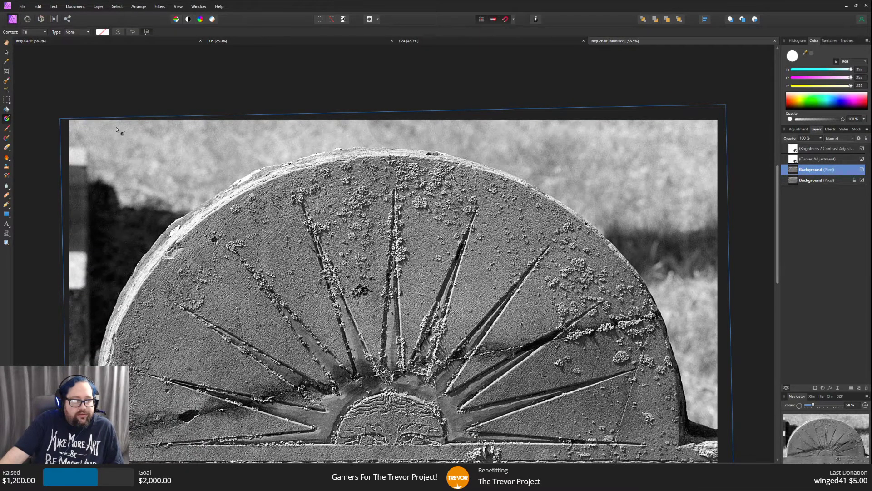
click(58, 120)
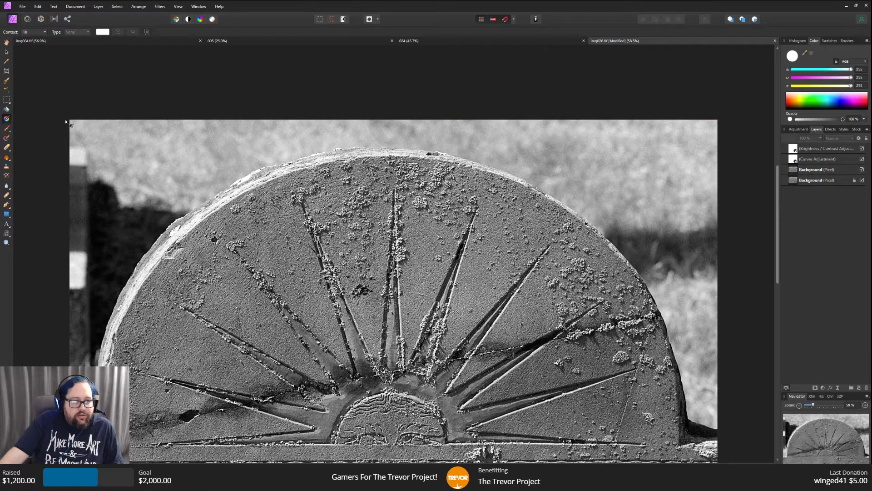
click(71, 122)
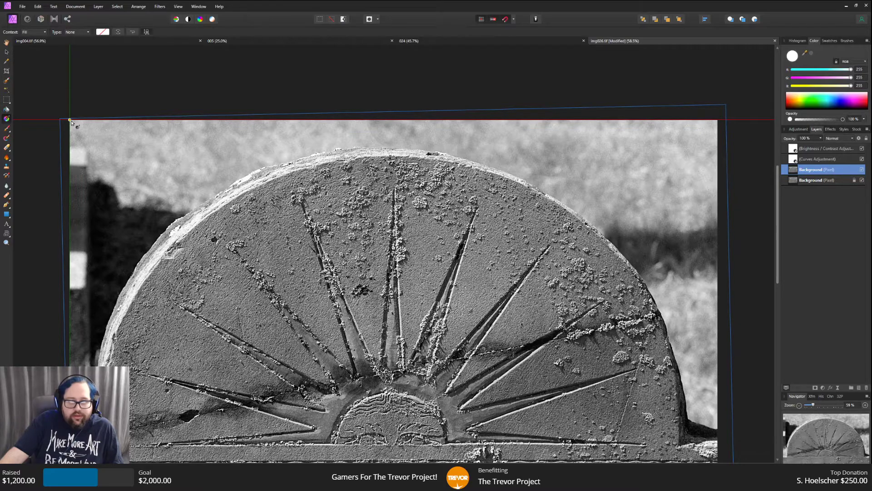
drag(71, 122, 194, 222)
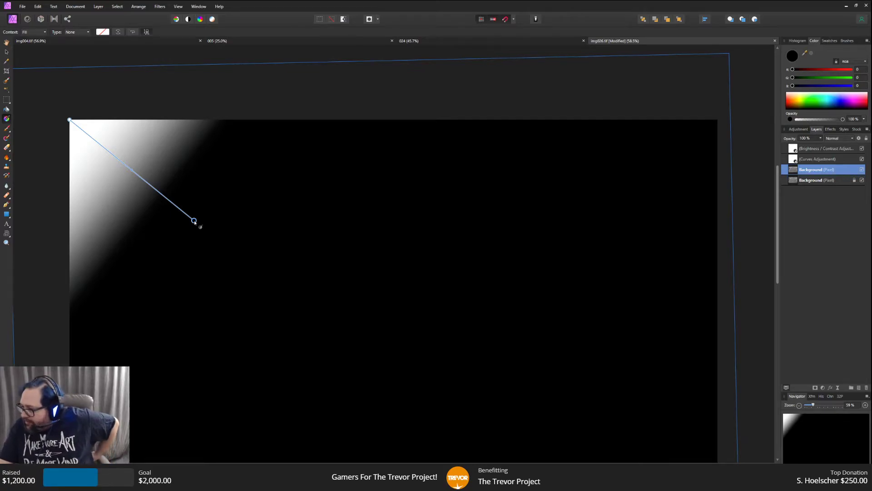
drag(195, 222, 195, 242)
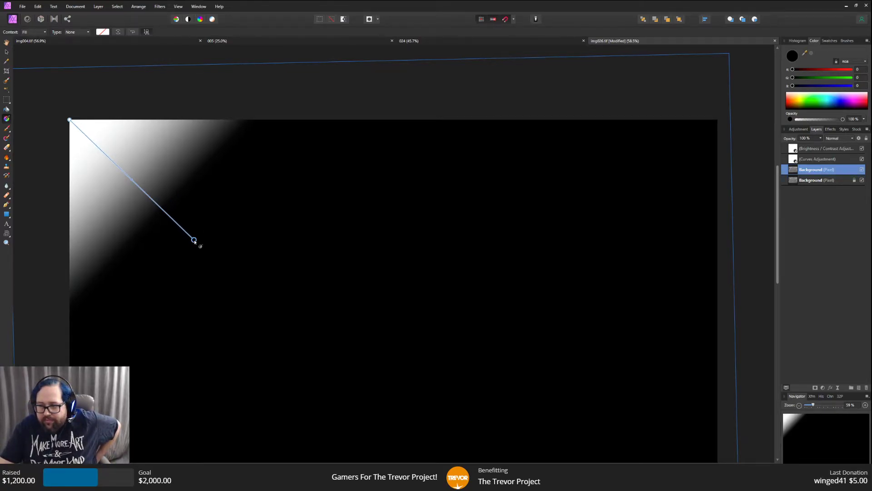
drag(195, 242, 207, 247)
Make the upper-left gradient fade from black at 50% opacity to transparent, and extend its end point farther into the gravestone.
click(103, 32)
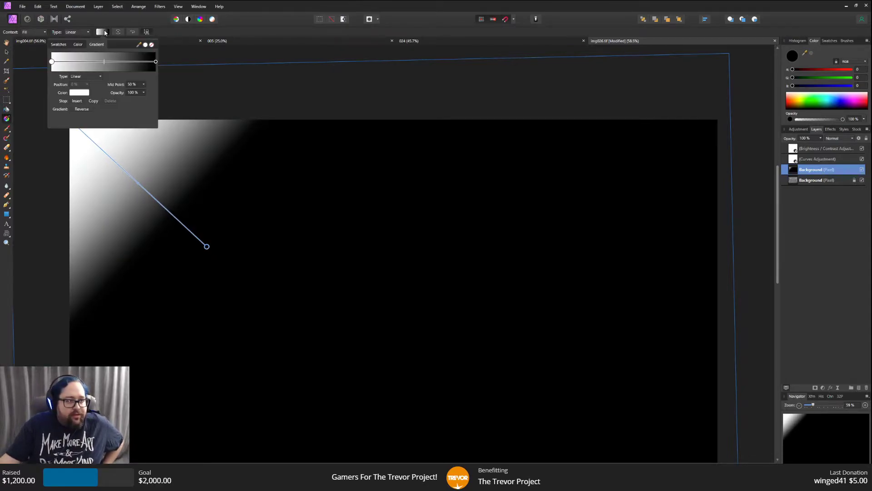
click(59, 44)
click(63, 75)
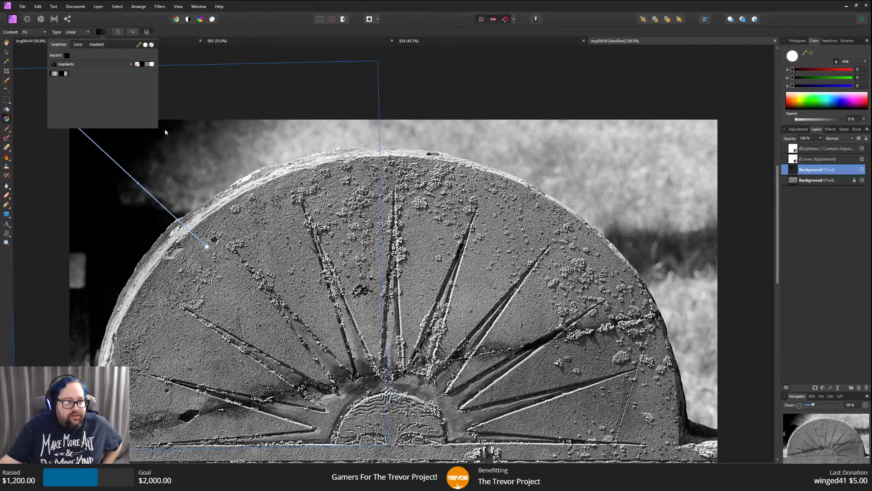
click(97, 44)
click(144, 92)
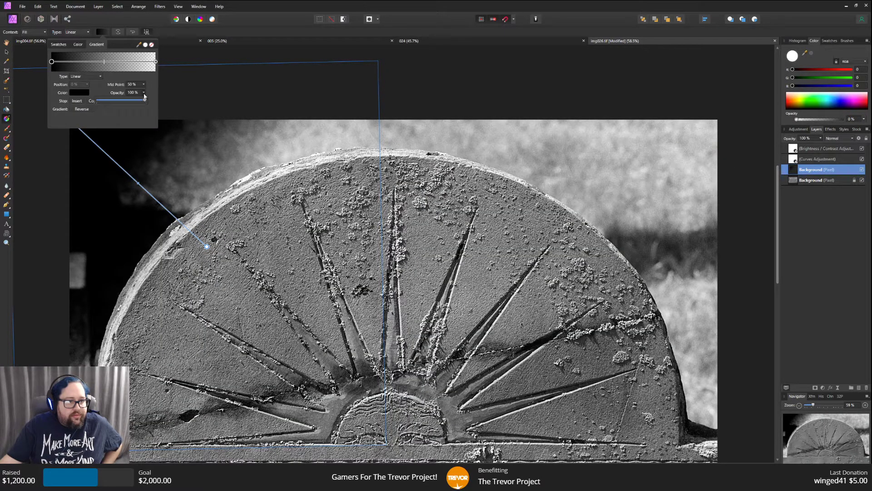
drag(146, 100, 121, 100)
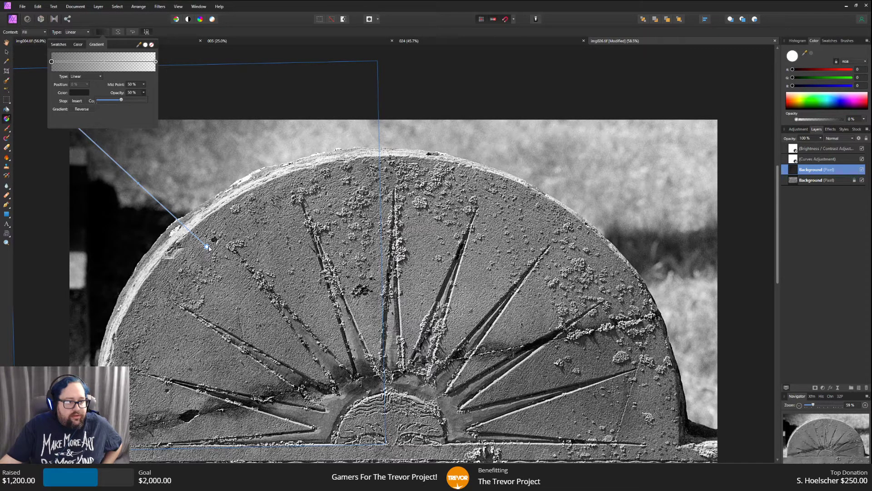
drag(208, 248, 236, 277)
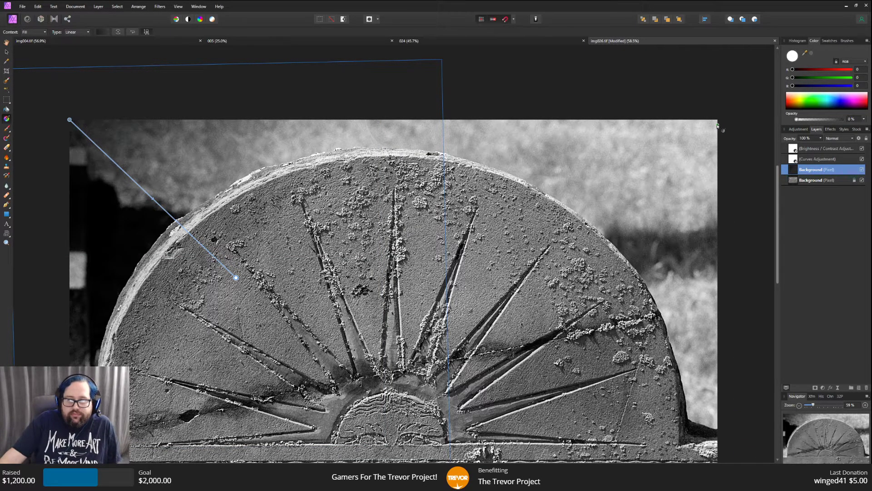
Duplicate the locked Background layer and fill the copy with a linear gradient running diagonally inward from the photo's upper-right corner.
right_click(813, 181)
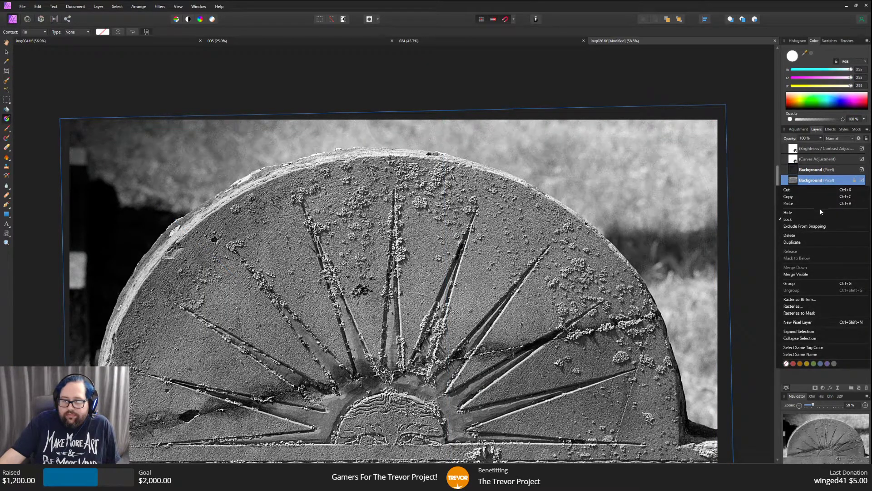
click(809, 242)
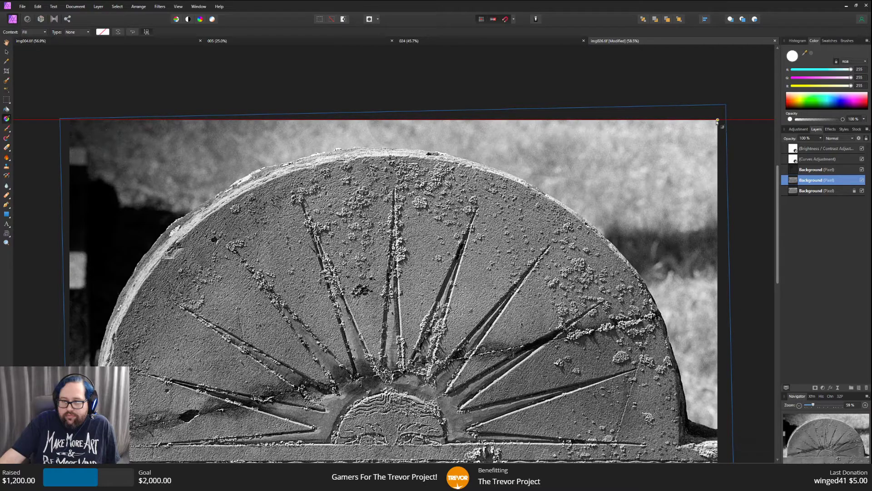
drag(717, 120, 568, 248)
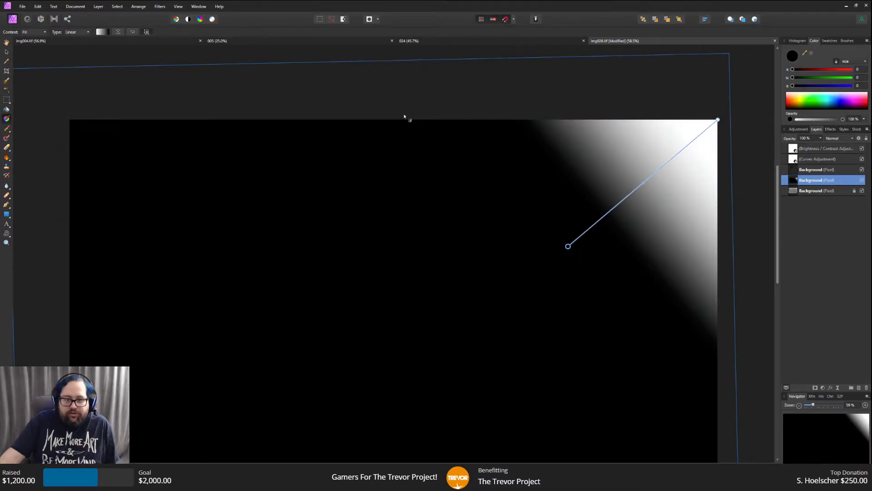
Make the upper-right gradient fade from black to transparent, with the black stop's opacity at 51%.
click(100, 32)
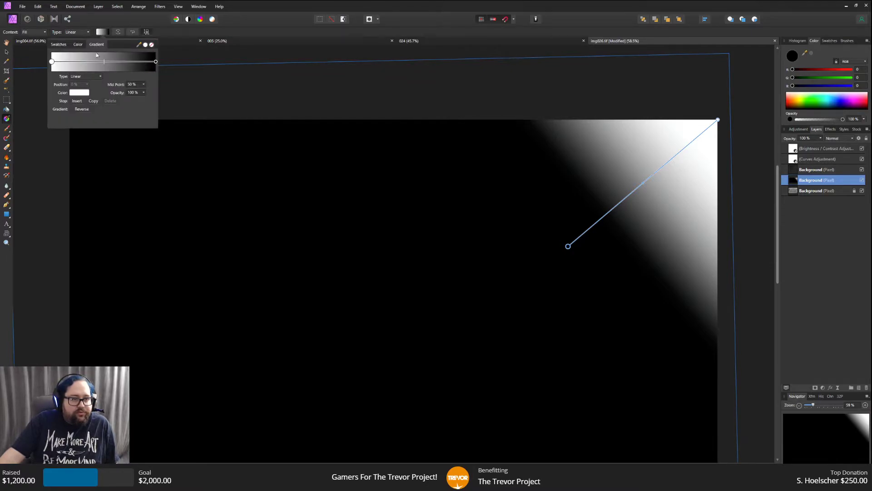
click(59, 45)
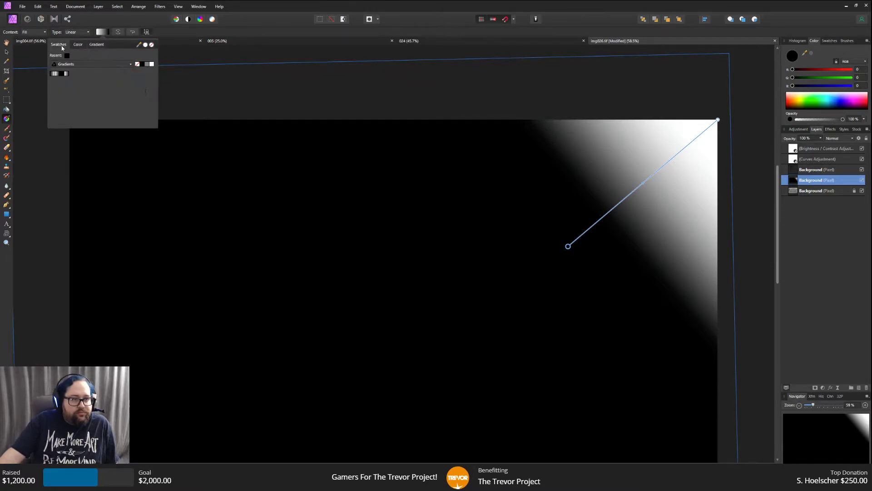
click(64, 74)
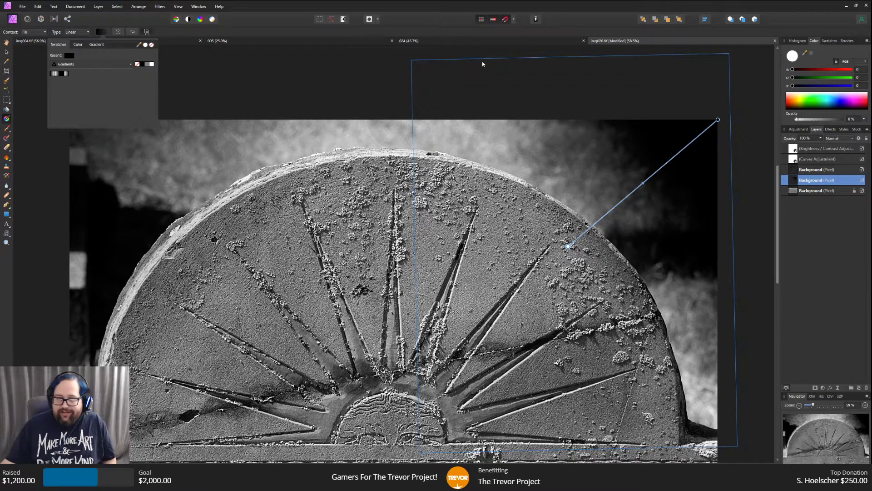
click(98, 44)
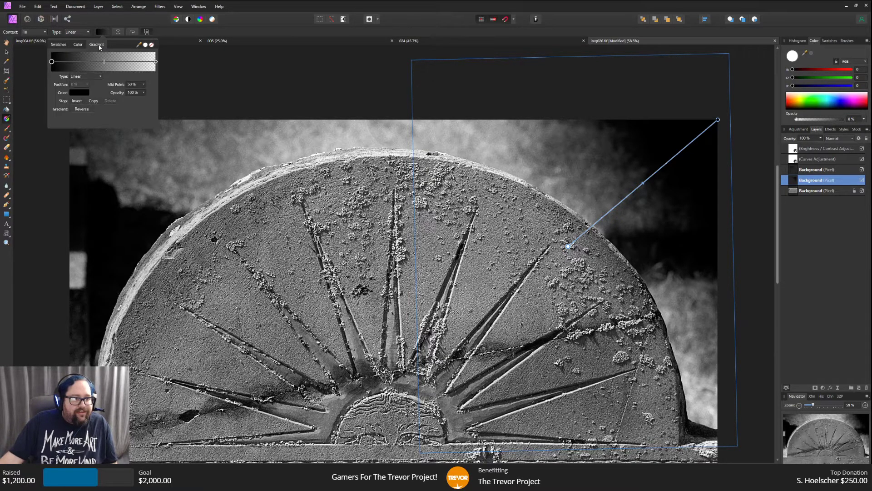
click(144, 92)
drag(146, 100, 123, 100)
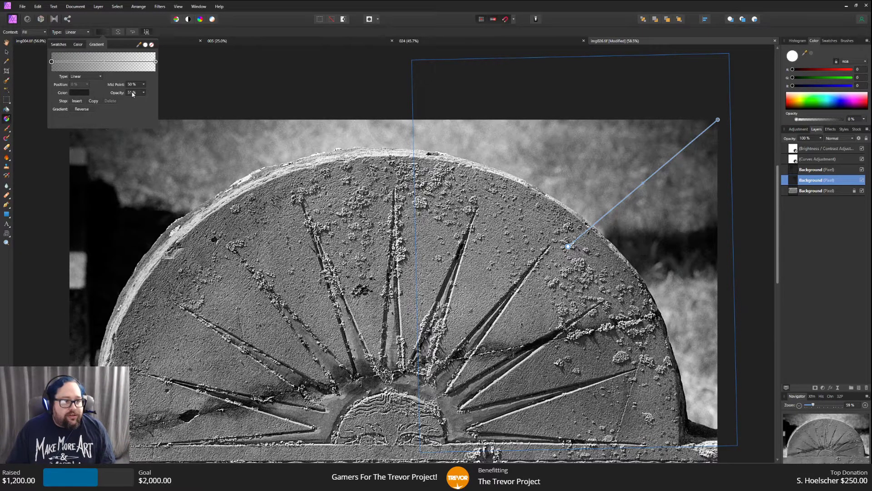
Set the upper-right gradient's black stop to 50% opacity and extend its end point slightly farther into the gravestone.
click(132, 93)
text(50)
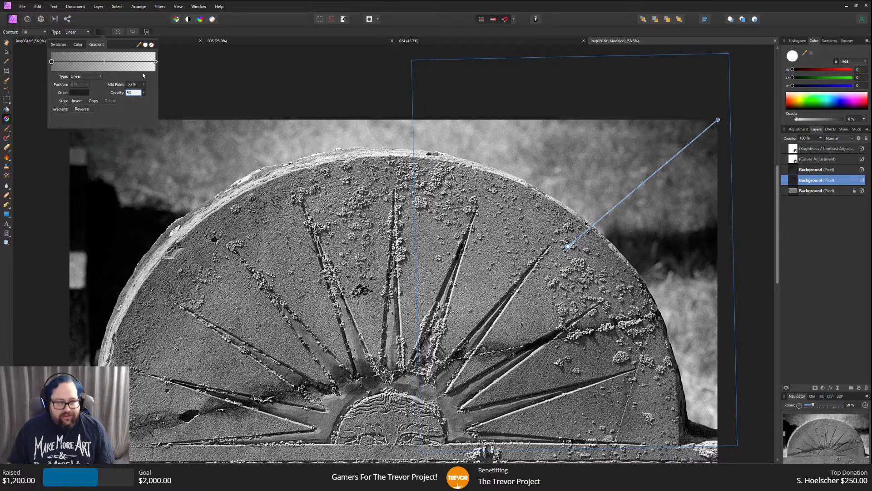
key(Return)
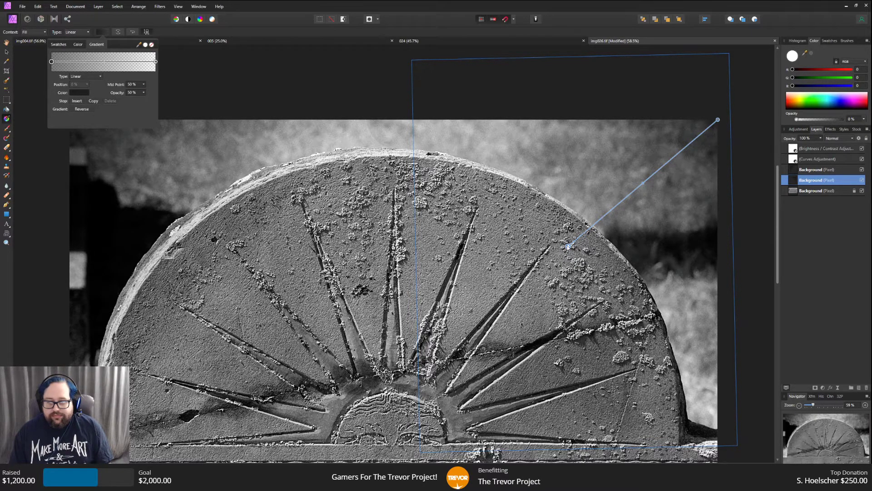
drag(568, 247, 562, 259)
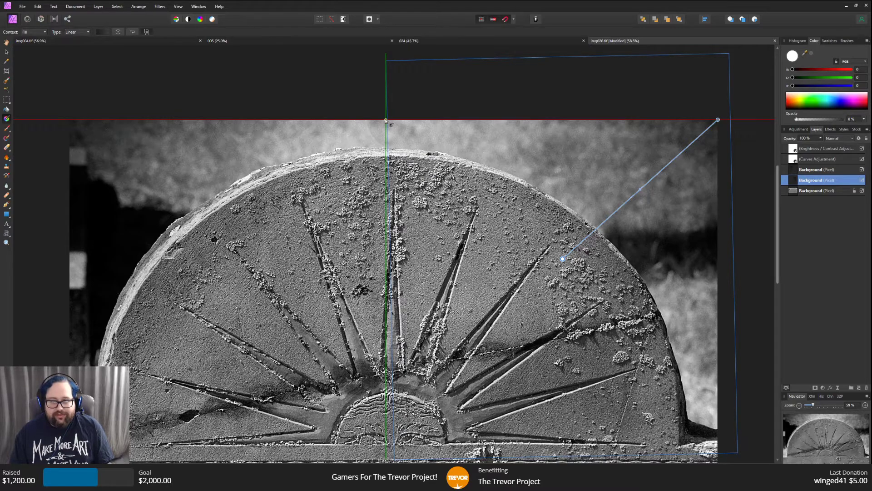
Duplicate the locked Background layer and fill the copy with a short linear gradient running straight down from the middle of the photo's upper edge.
click(808, 192)
right_click(816, 193)
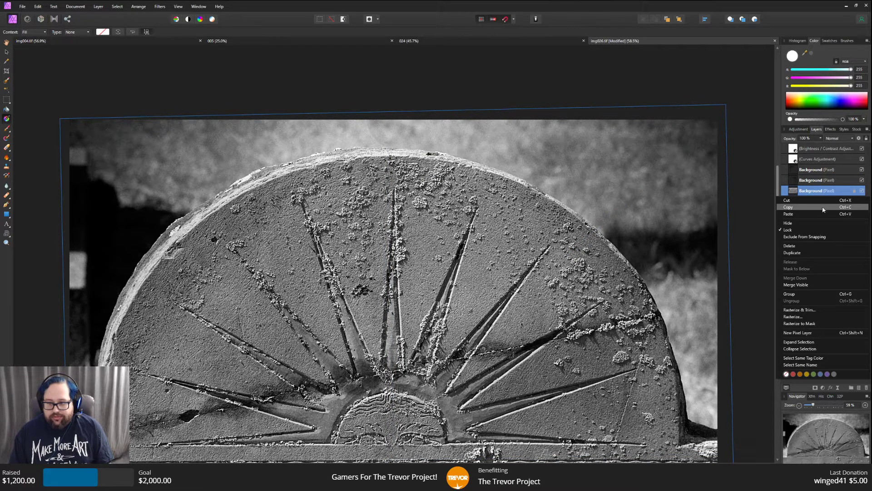
click(811, 252)
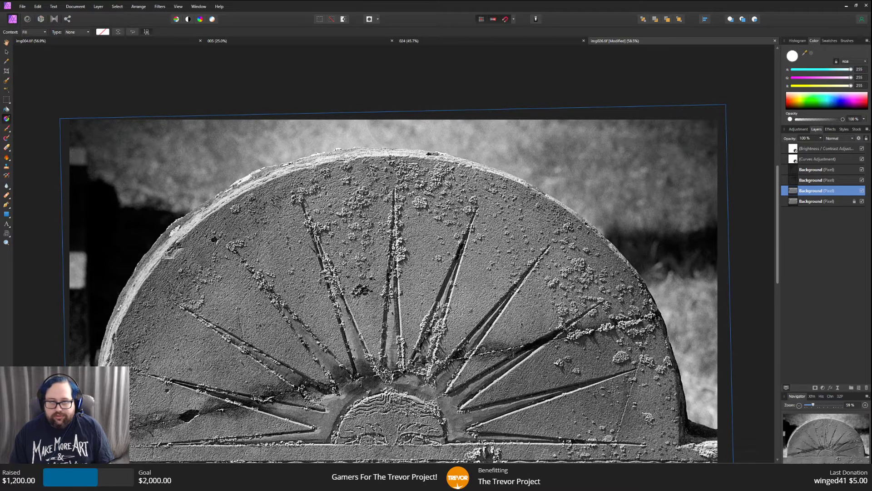
drag(386, 120, 385, 158)
Make the upper-edge gradient fade from black at 34% opacity to transparent, and deselect its layer.
click(101, 32)
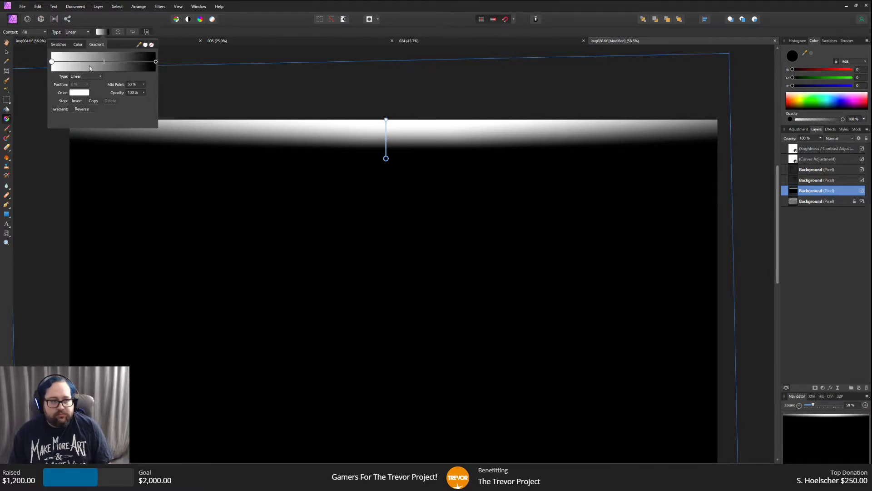
click(63, 45)
click(64, 73)
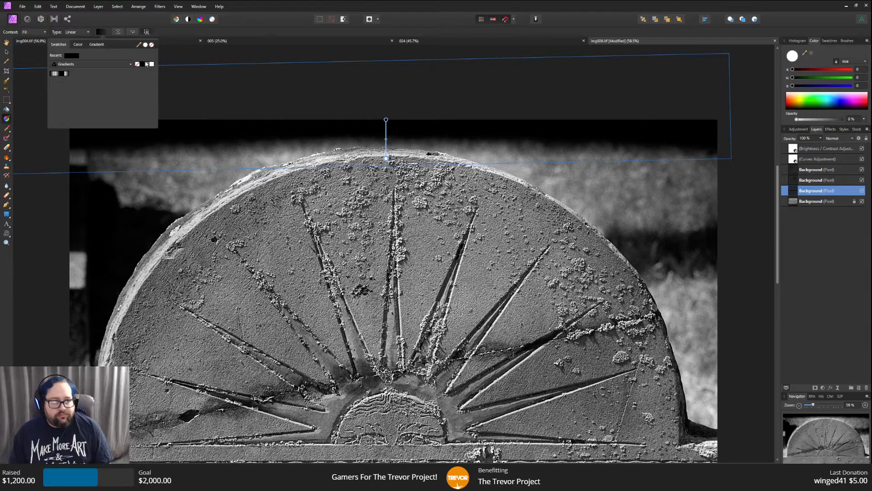
click(97, 45)
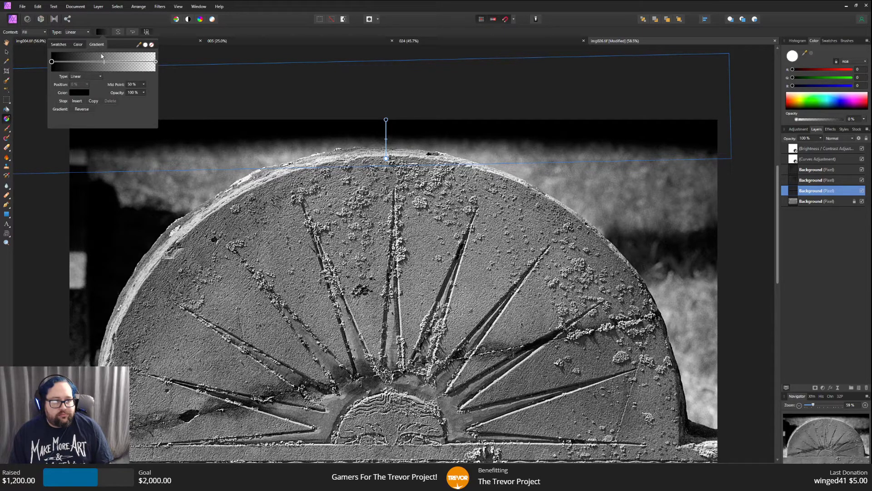
click(136, 93)
drag(146, 100, 113, 100)
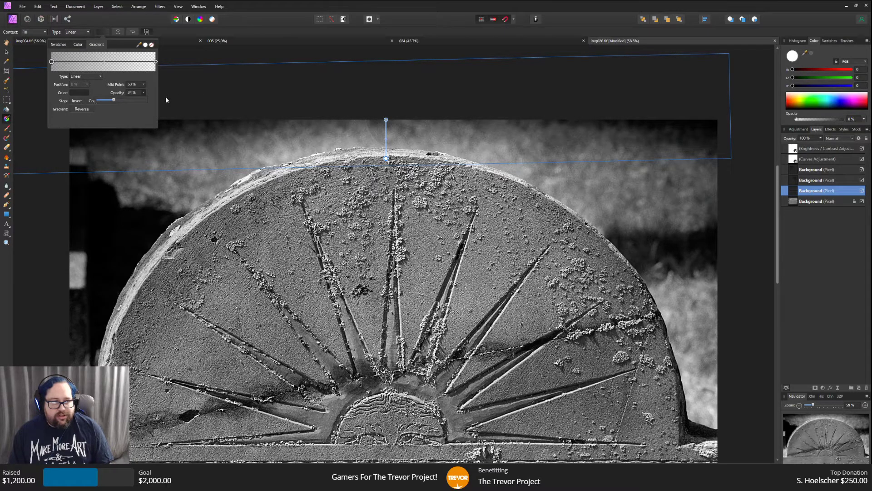
click(768, 140)
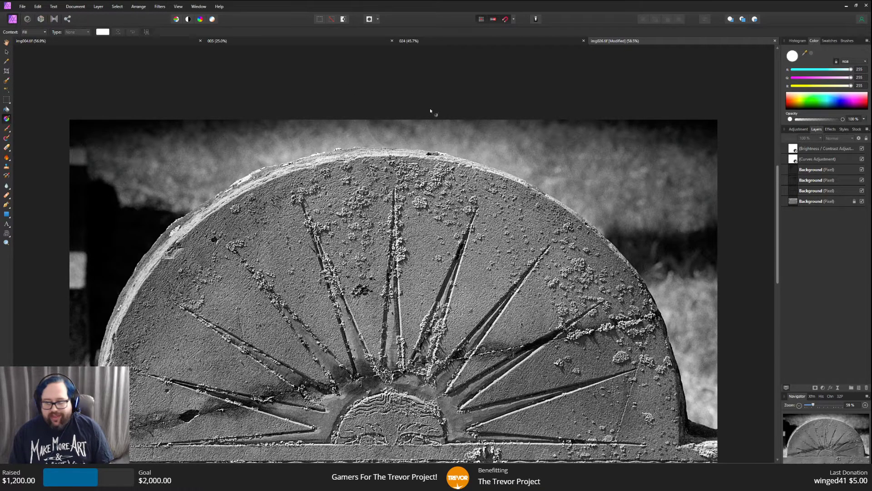
Duplicate the locked Background layer again, directly beneath the three gradient layers.
click(823, 202)
right_click(824, 202)
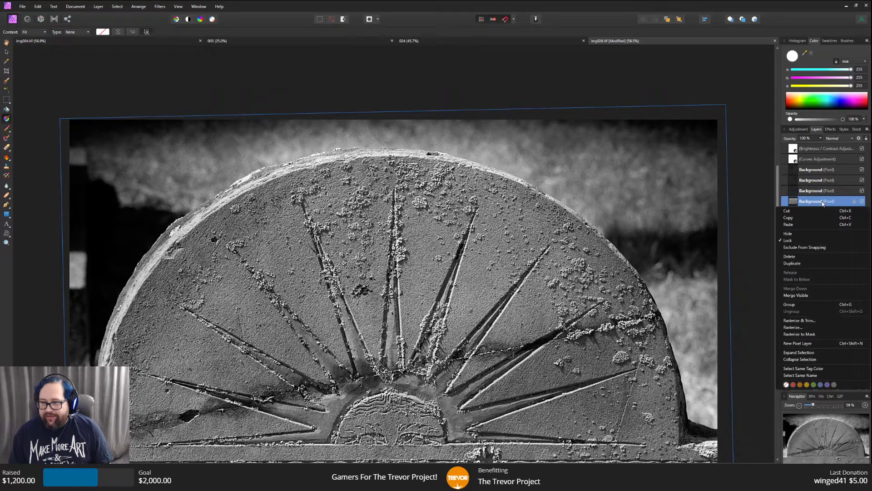
click(798, 263)
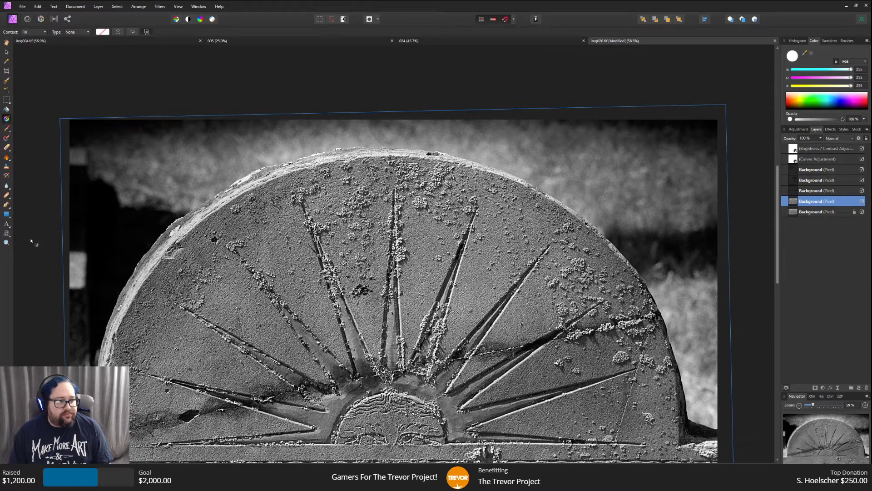
Switch to the Clone Brush on the new Background copy and set the brush width to 220 px.
click(6, 167)
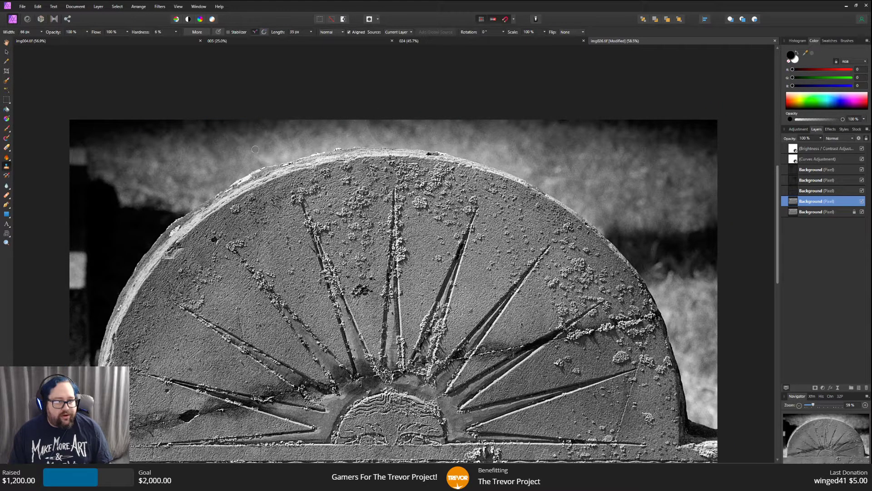
click(41, 32)
drag(44, 40, 52, 40)
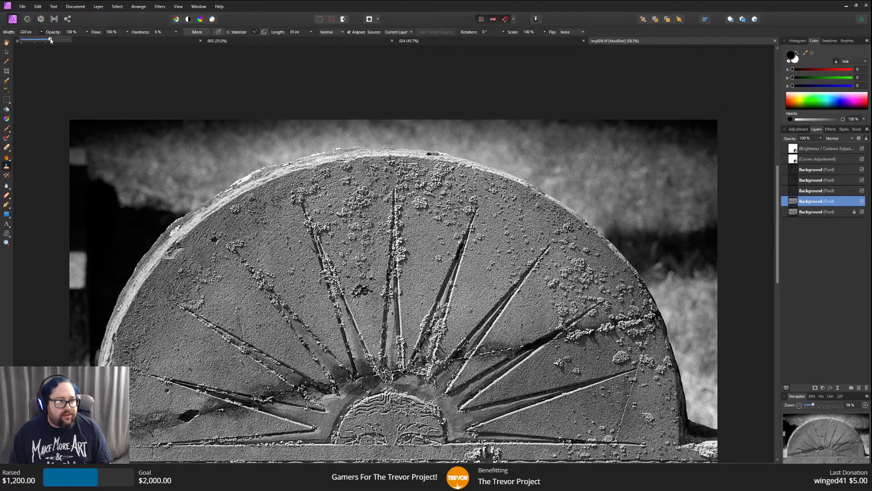
Try cloning nearby background over the area above the gravestone's top edge with the 220 px Clone Brush, and undo the stroke.
click(56, 98)
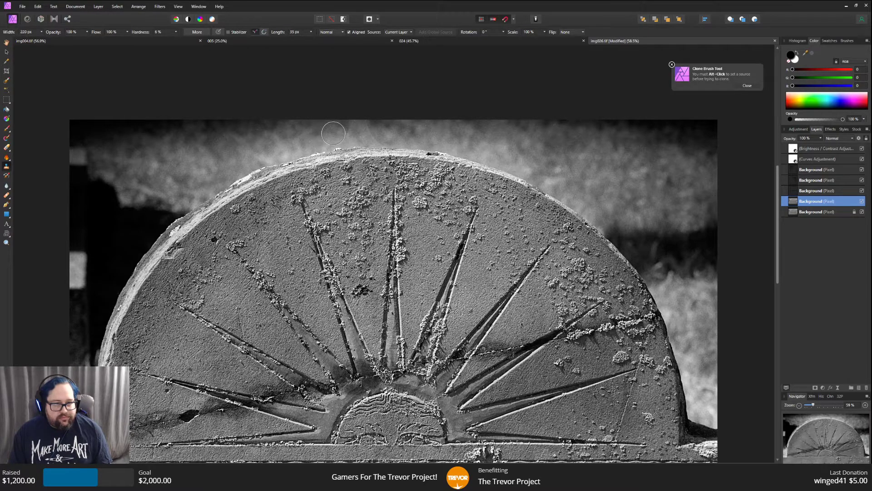
alt+click(340, 133)
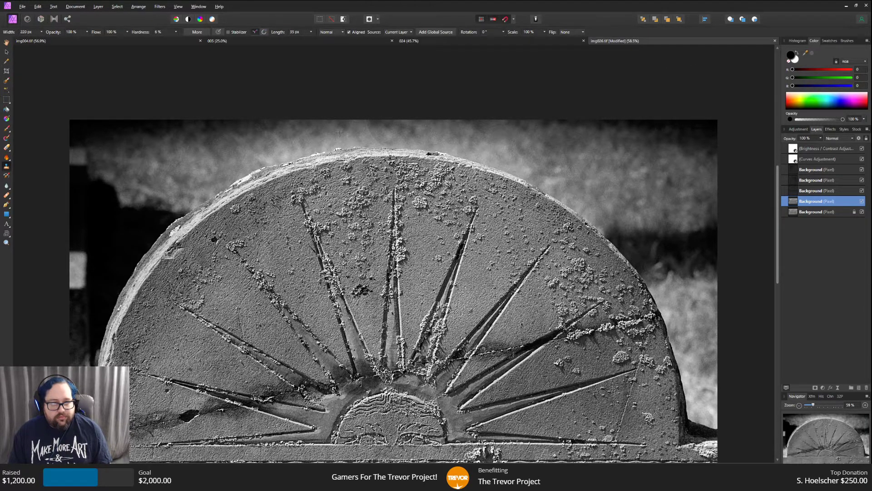
click(367, 125)
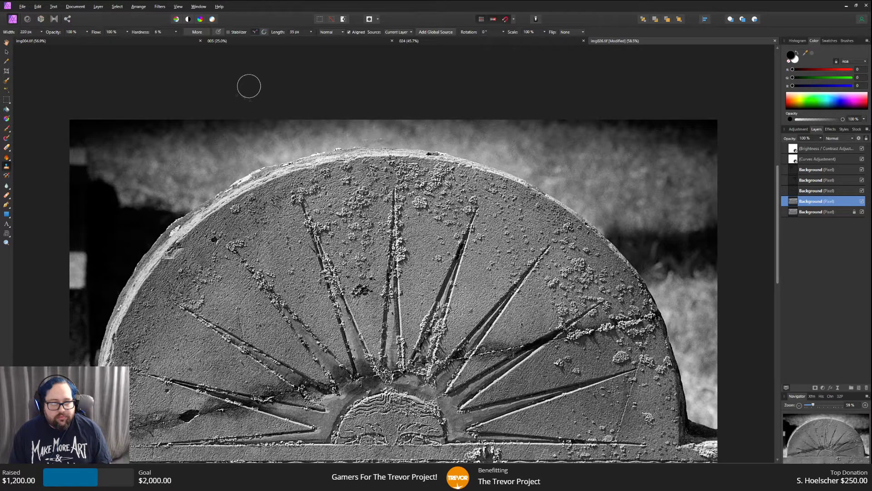
click(38, 7)
click(43, 14)
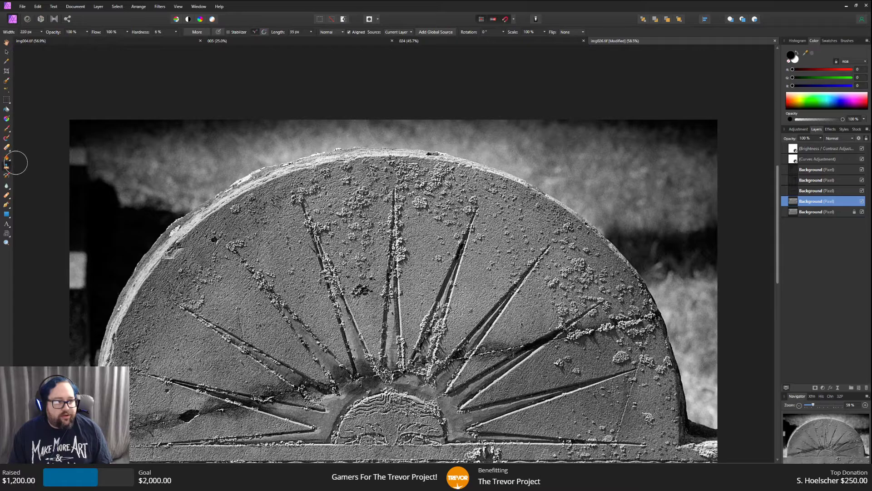
Set the Clone Brush width to 134 px.
click(42, 32)
drag(41, 40, 39, 40)
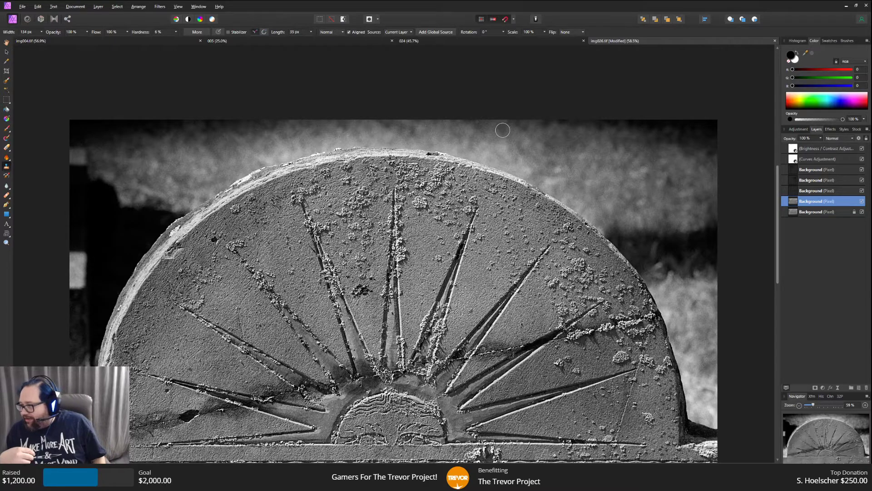
Examine the retouched gravestone image from the background above its arch to the inscription at its base.
scroll(566, 151, down, 2)
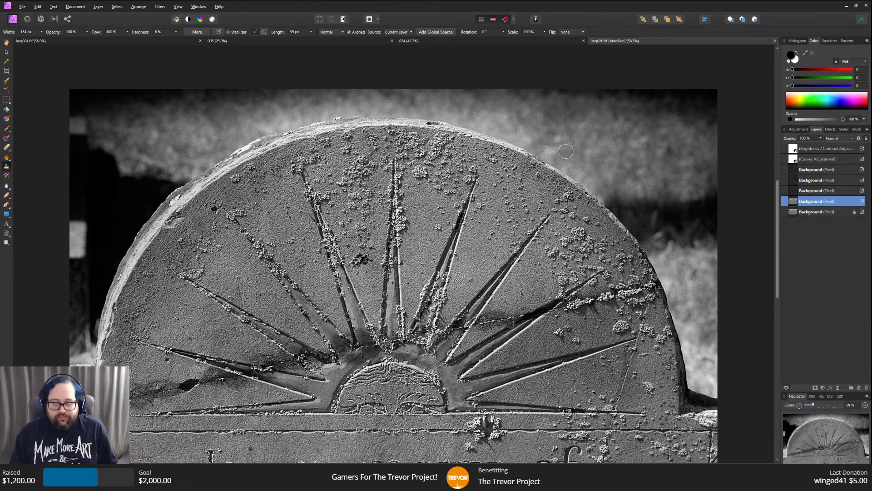
scroll(566, 151, down, 3)
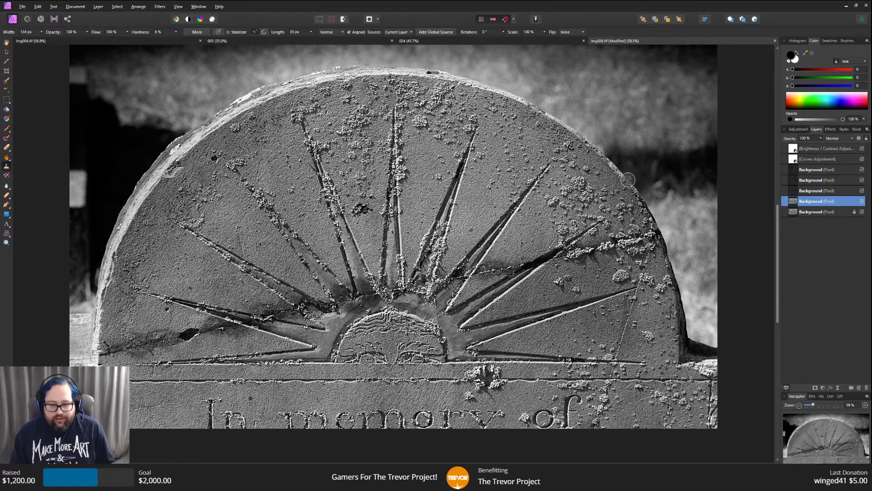
scroll(627, 180, up, 3)
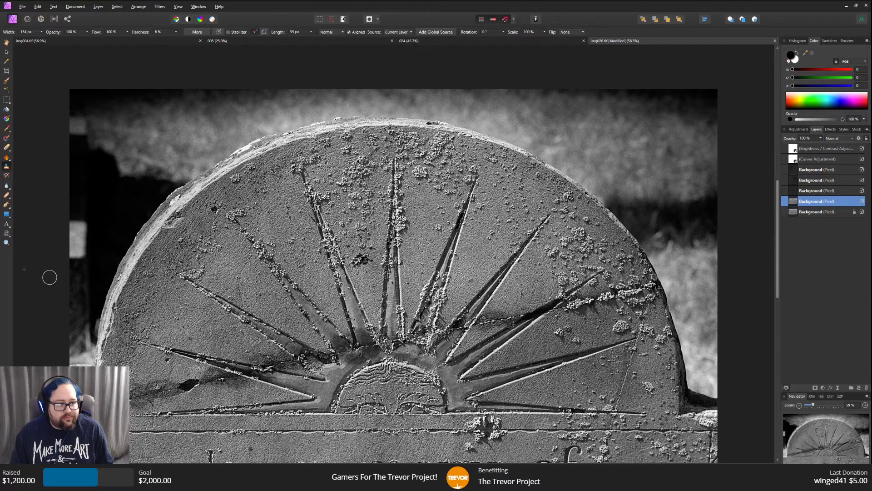
scroll(51, 276, down, 2)
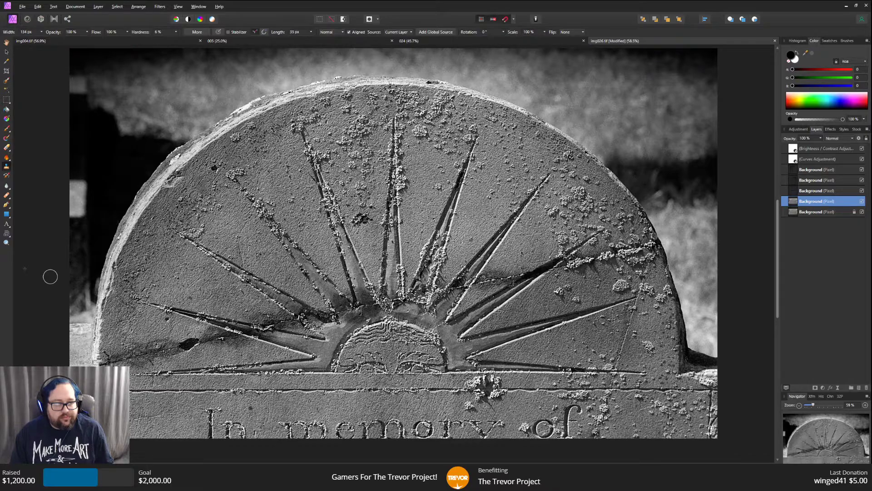
scroll(50, 277, down, 2)
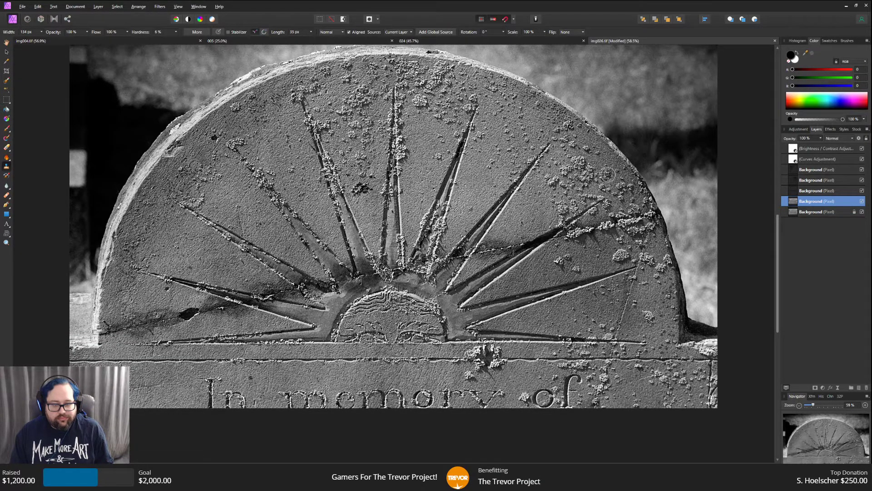
scroll(650, 237, up, 2)
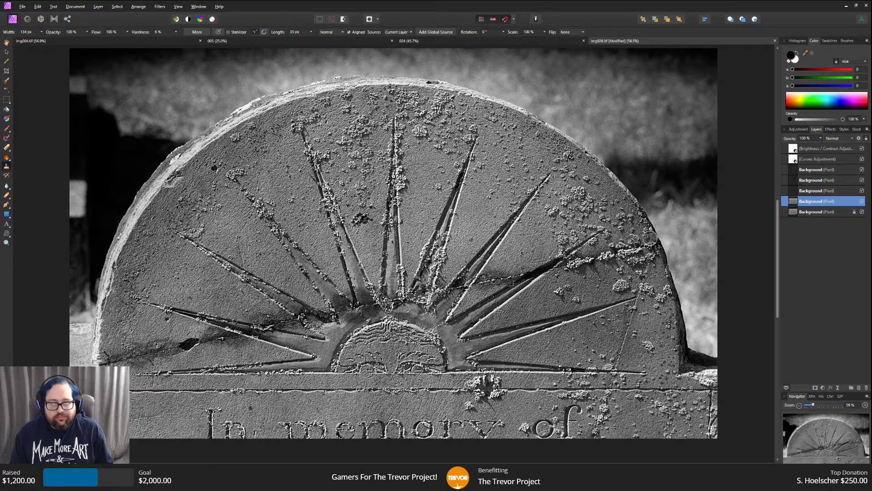
scroll(649, 238, up, 1)
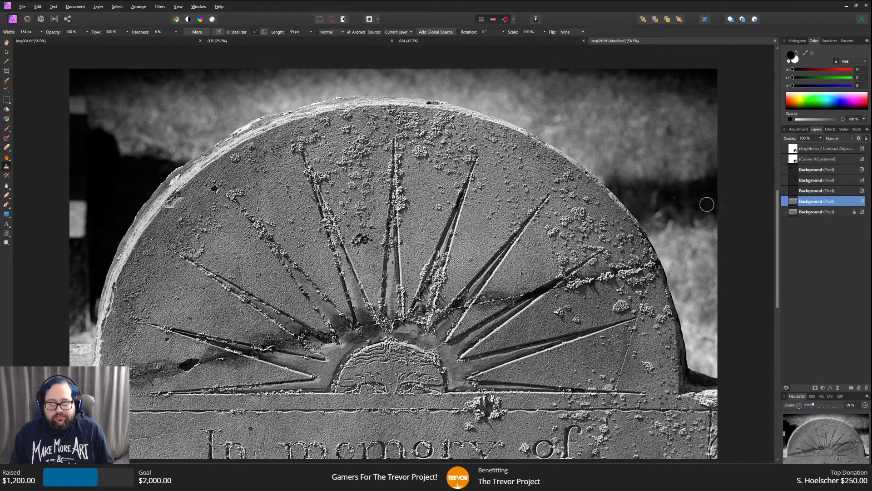
Save the gravestone photo as an Affinity file named 026 in the Vacation May 2021 folder.
click(21, 7)
click(46, 112)
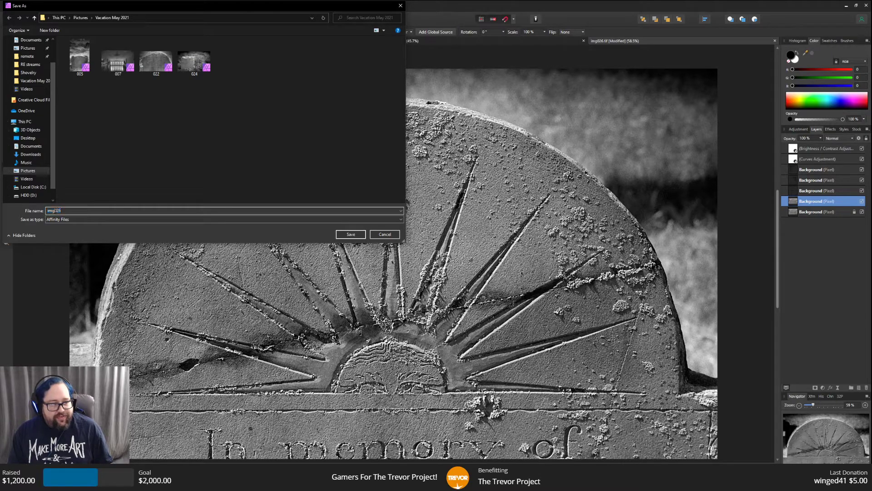
key(BackSpace)
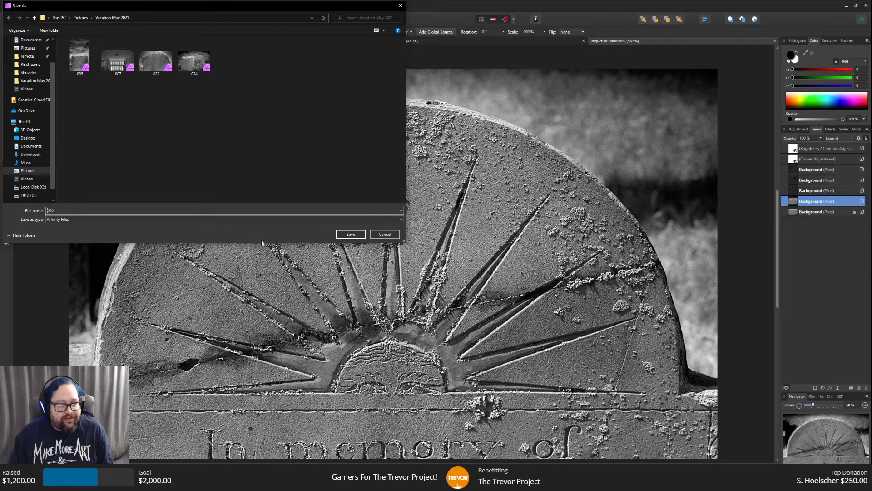
click(350, 235)
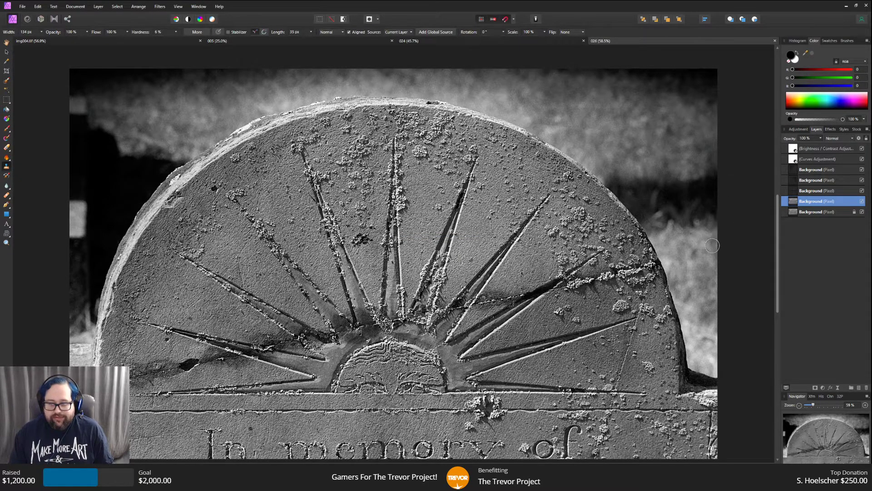
Select the Brightness / Contrast adjustment layer, look through the available adjustment types and review the gravestone image.
scroll(704, 259, down, 2)
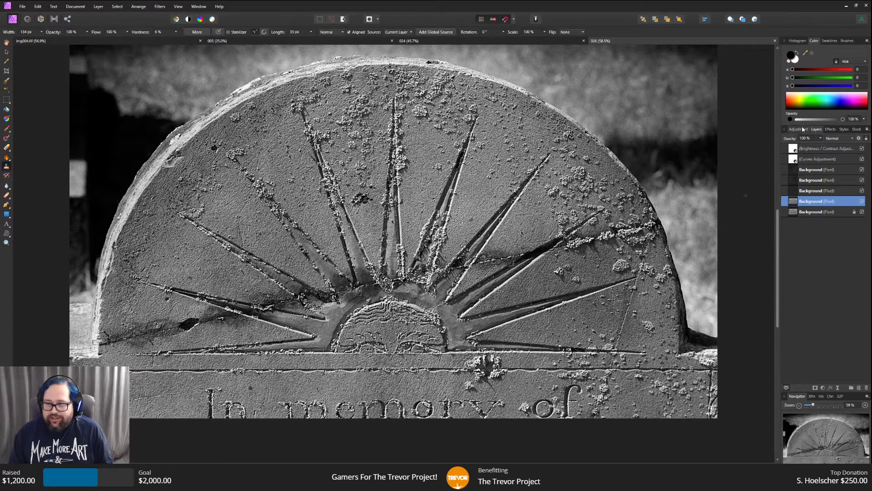
click(812, 150)
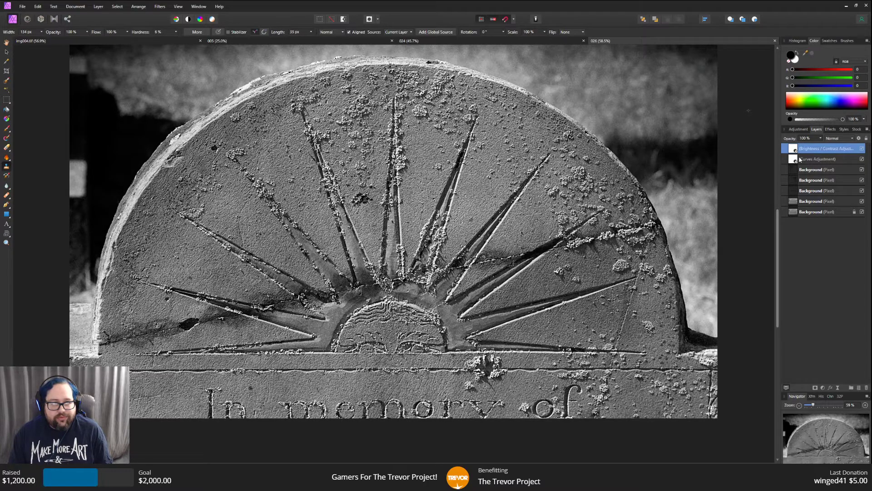
click(798, 131)
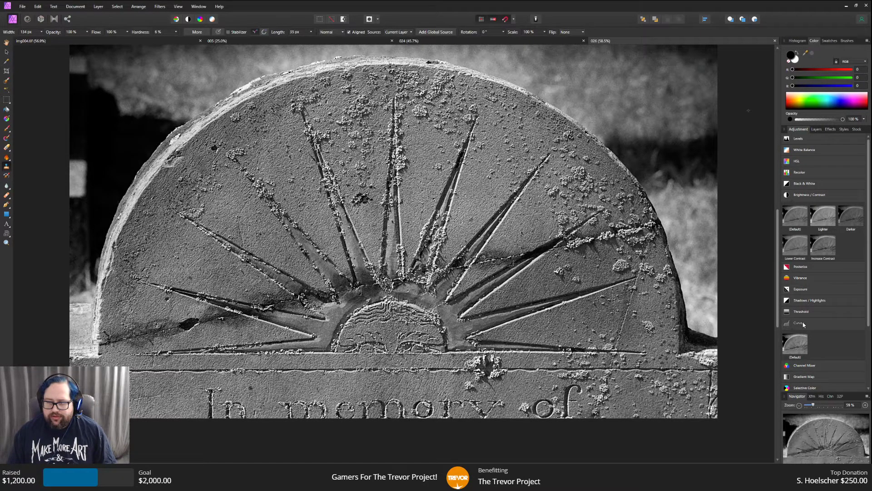
scroll(817, 313, down, 1)
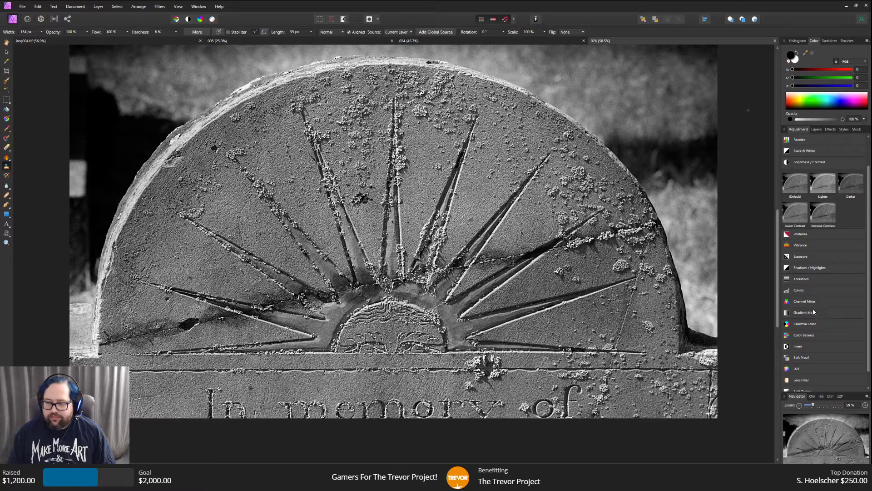
mouse_move(816, 325)
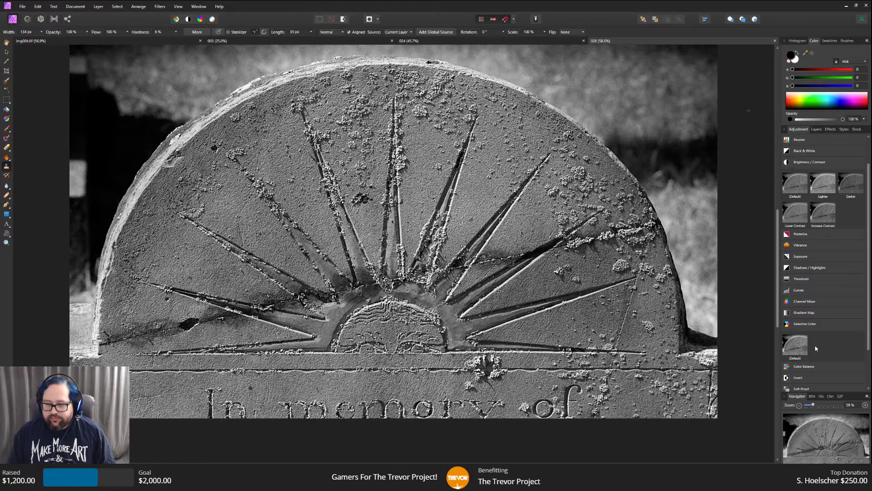
scroll(820, 354, down, 1)
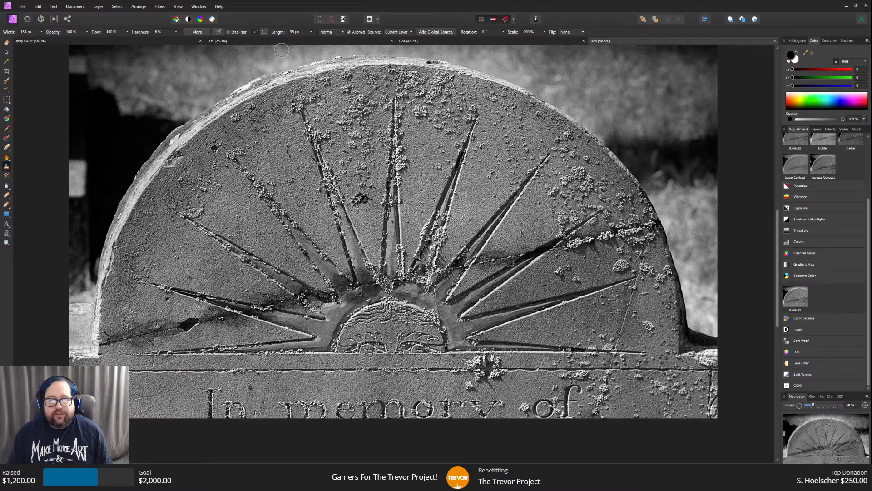
scroll(393, 144, down, 2)
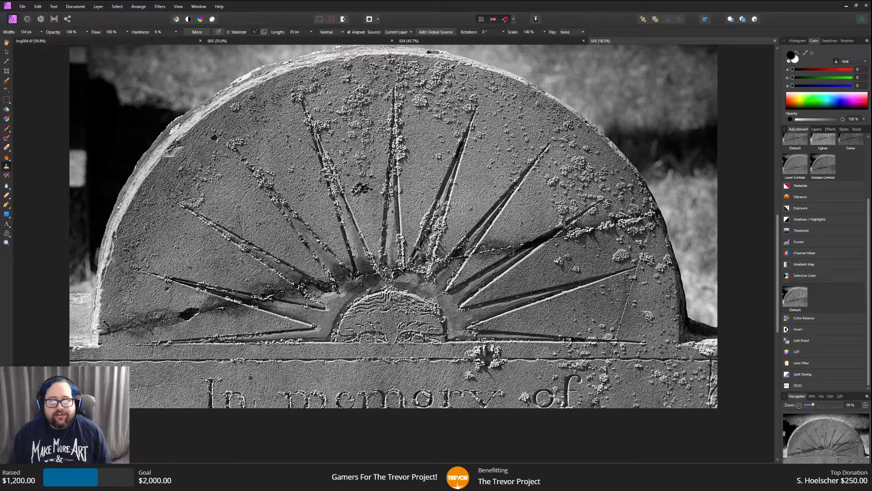
scroll(377, 110, up, 5)
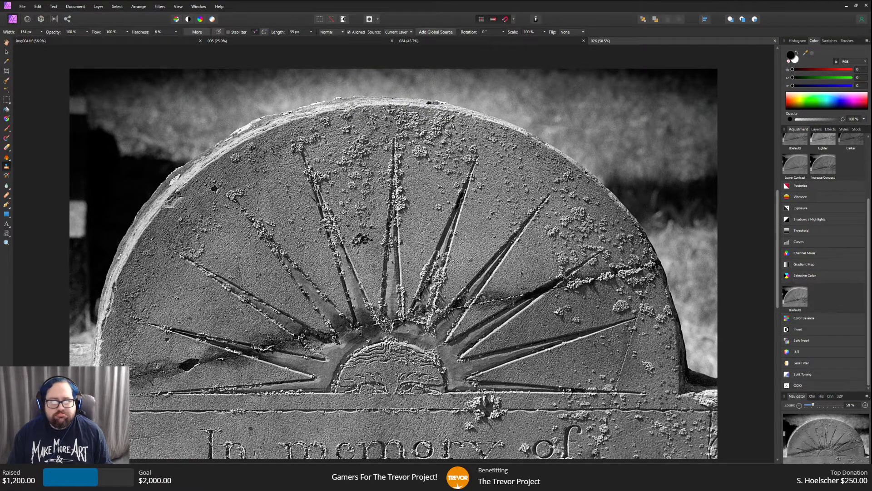
scroll(394, 258, down, 1)
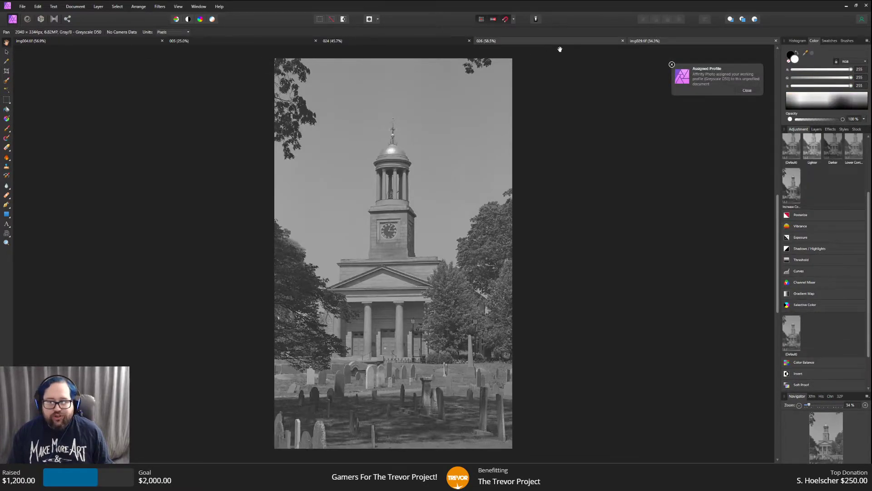
Convert the church photo img029.tif to RGB/8 format with the Adobe RGB (1998) profile.
click(75, 7)
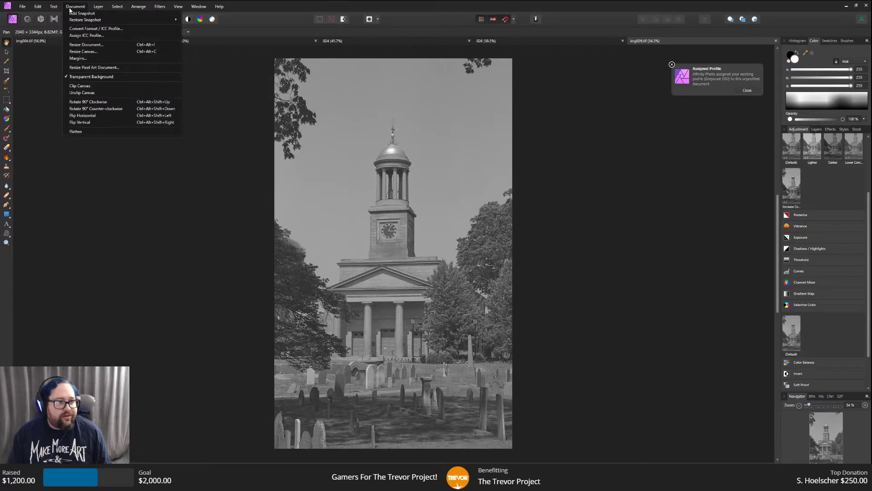
mouse_move(48, 9)
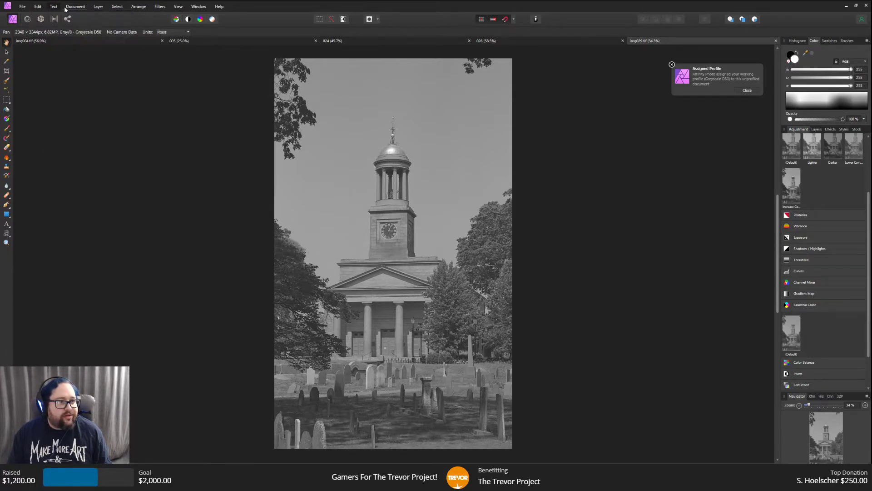
mouse_move(75, 7)
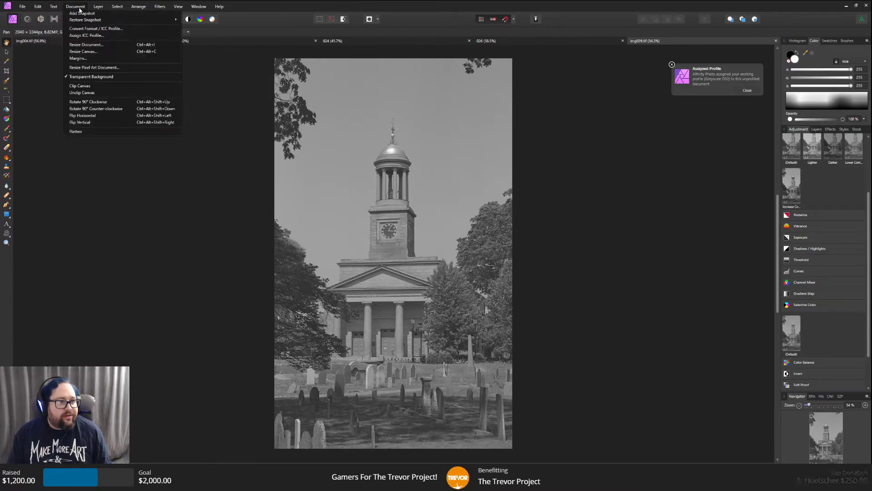
click(84, 29)
click(423, 187)
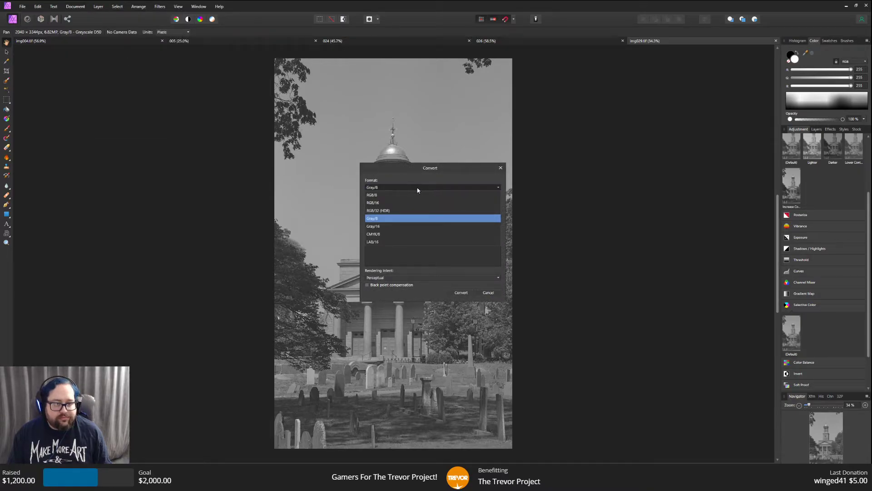
click(401, 196)
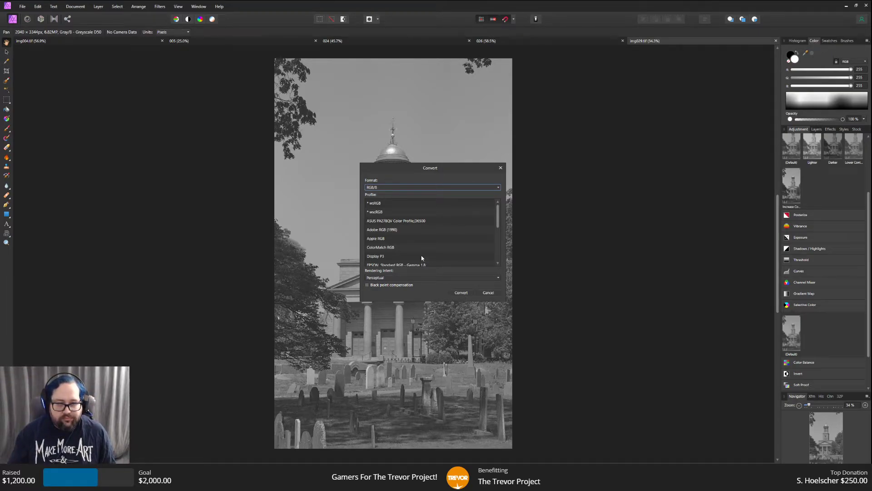
click(400, 229)
click(461, 293)
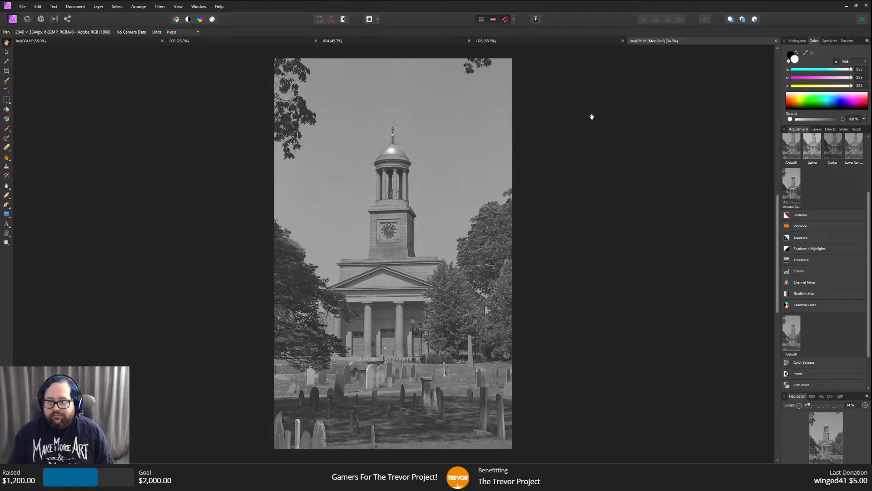
Duplicate the church photo's Background layer.
click(816, 129)
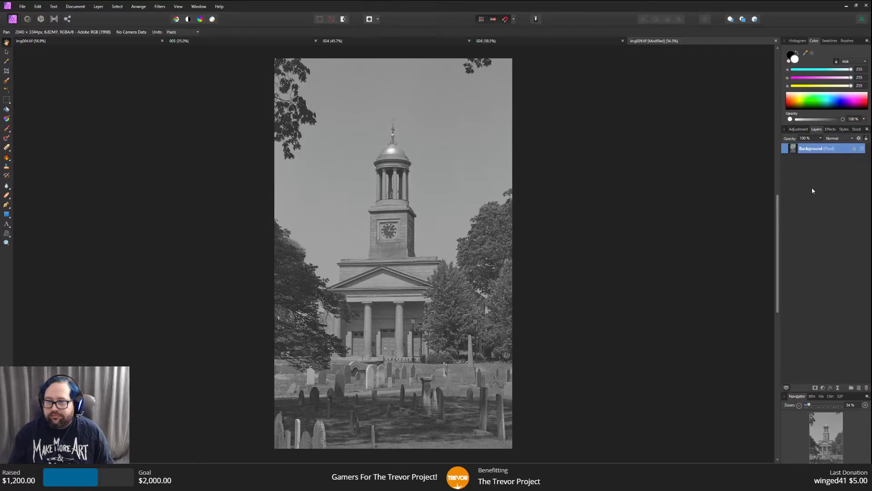
right_click(815, 151)
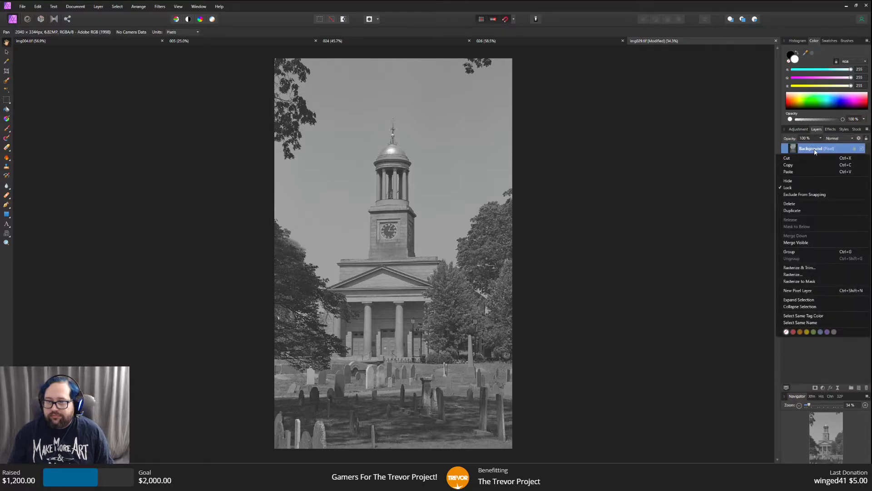
click(803, 211)
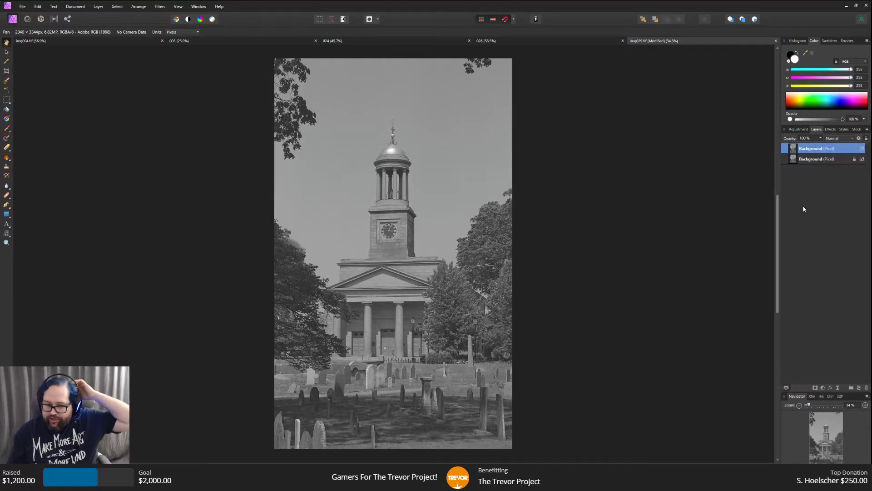
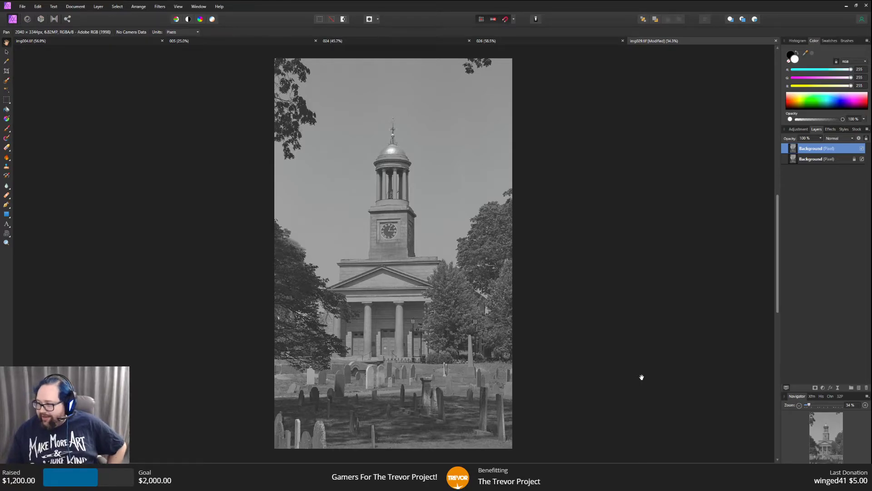
Try darkening the church photo with a default Curves adjustment layer by moving the curve's black point.
click(799, 130)
scroll(819, 222, up, 3)
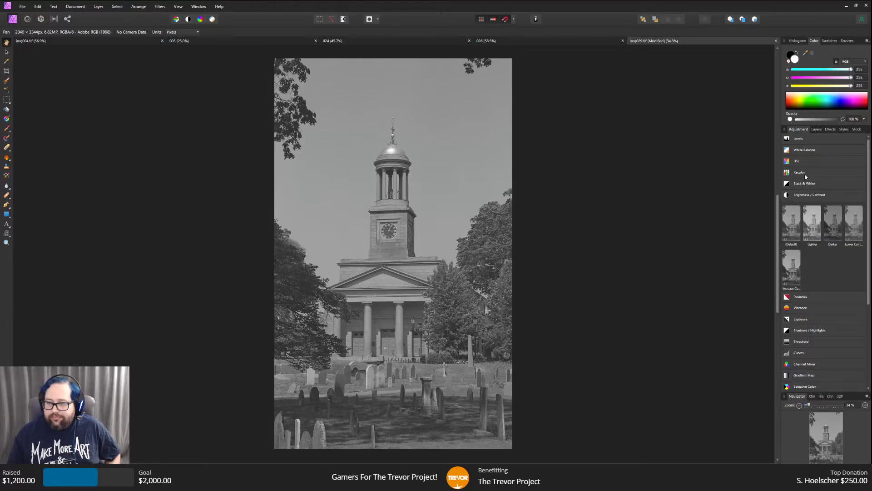
click(816, 129)
click(798, 129)
scroll(810, 269, down, 1)
scroll(811, 272, down, 4)
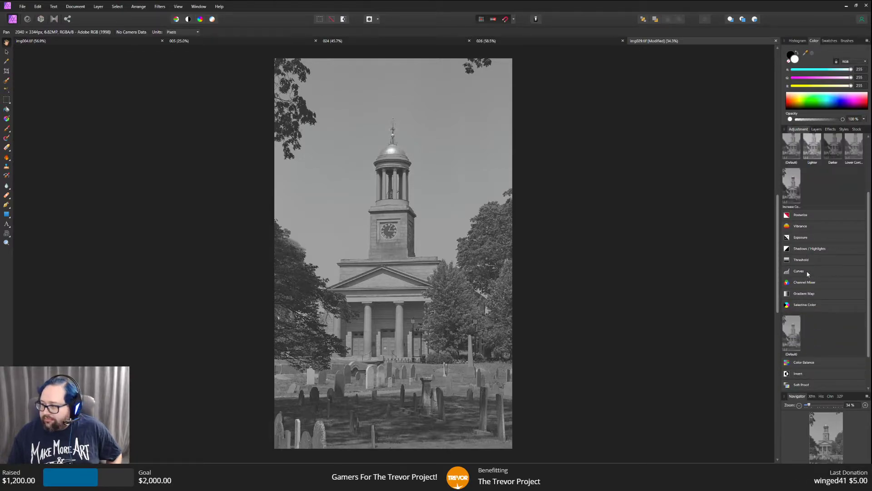
mouse_move(807, 271)
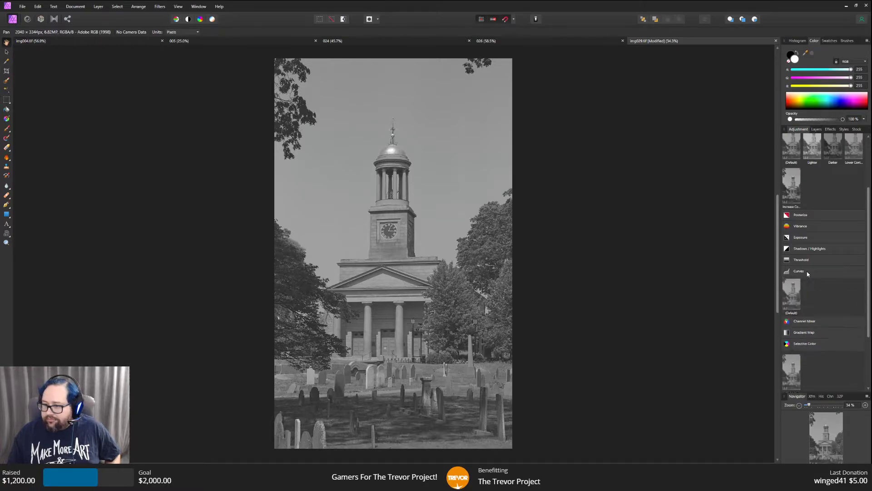
click(795, 304)
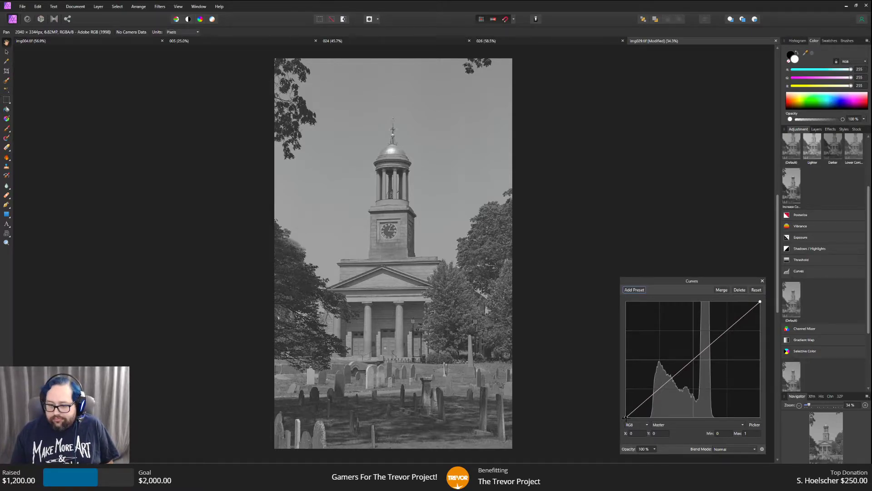
mouse_move(626, 418)
mouse_down()
mouse_move(640, 420)
mouse_move(616, 422)
mouse_up()
click(762, 281)
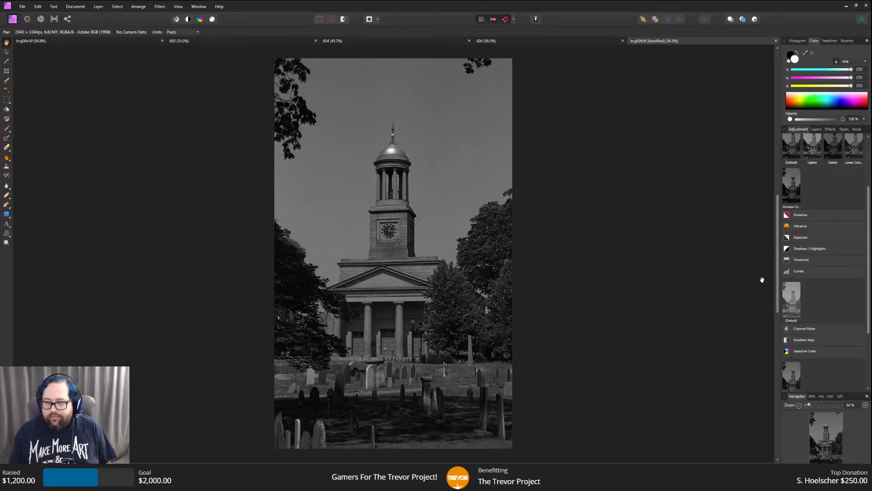
Delete the Curves adjustment layer from the church photo.
click(818, 130)
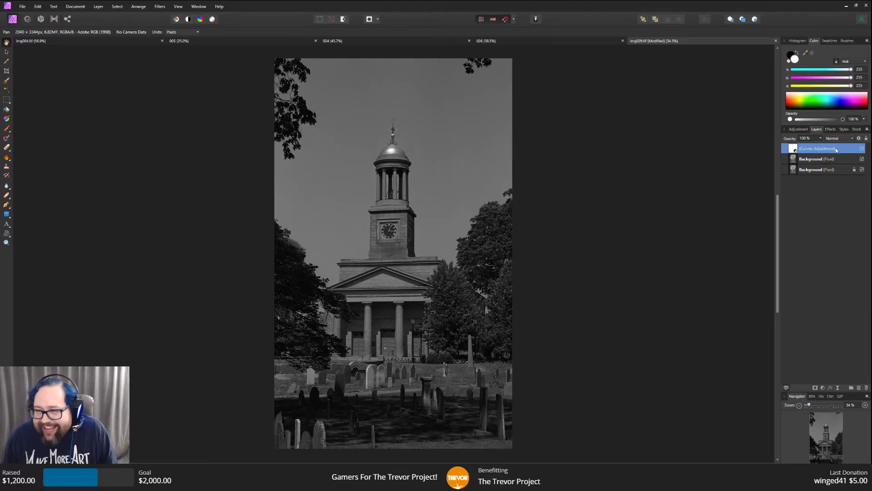
drag(837, 150, 867, 389)
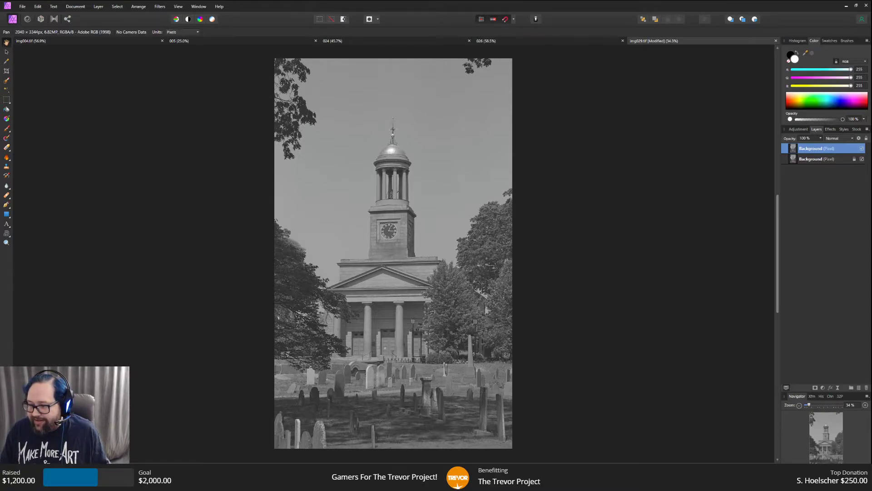
Switch to the Wheel of Names page in the browser, spin the wheel to draw a winner, and return to Affinity Photo.
drag(871, 6, 511, 5)
drag(440, 6, 871, 118)
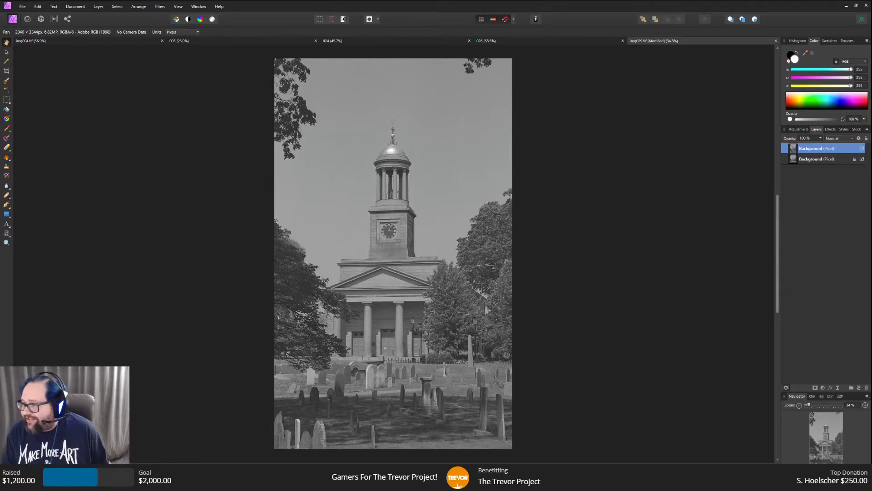
drag(871, 132, 527, 0)
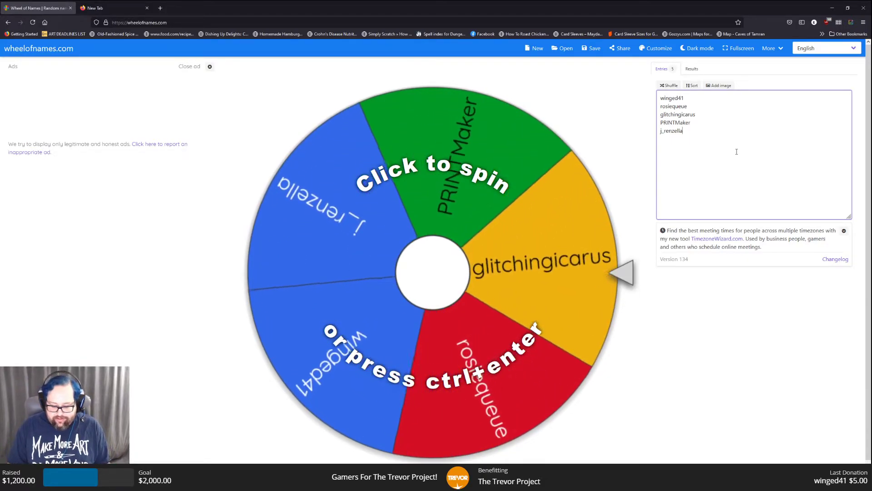
click(493, 159)
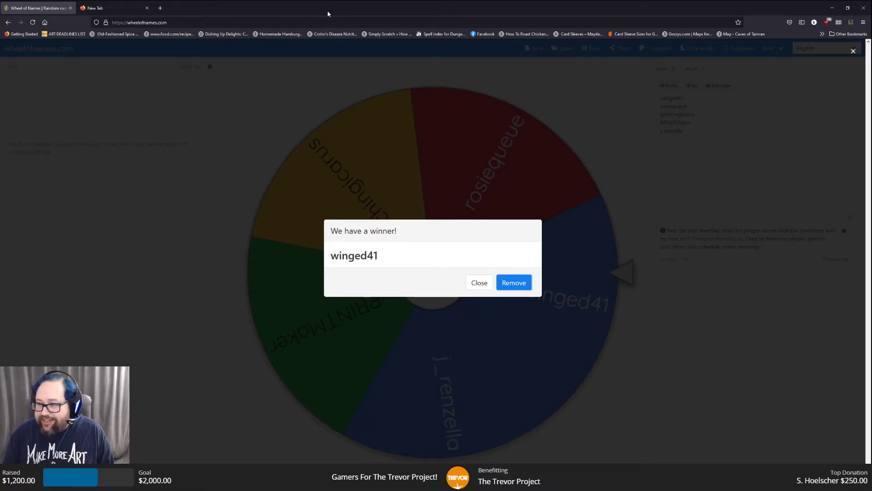
drag(328, 14, 871, 166)
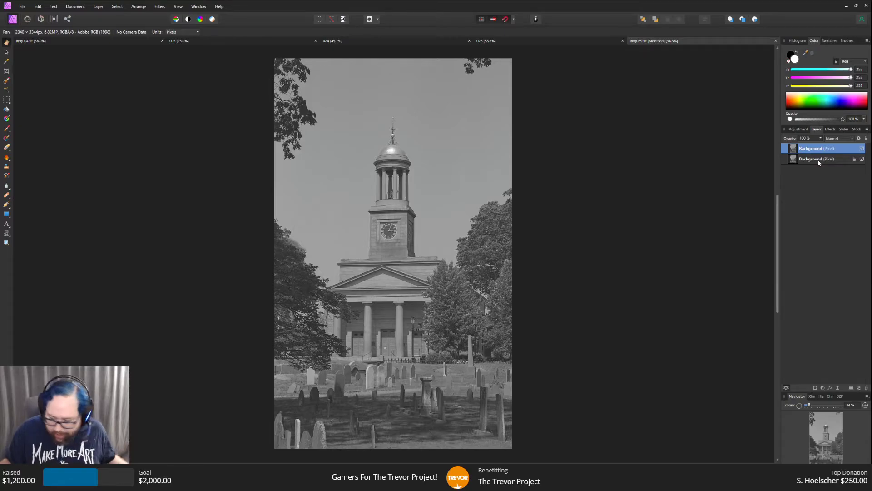
Add a default Curves adjustment layer above the church photo's duplicated Background layer.
scroll(398, 223, up, 1)
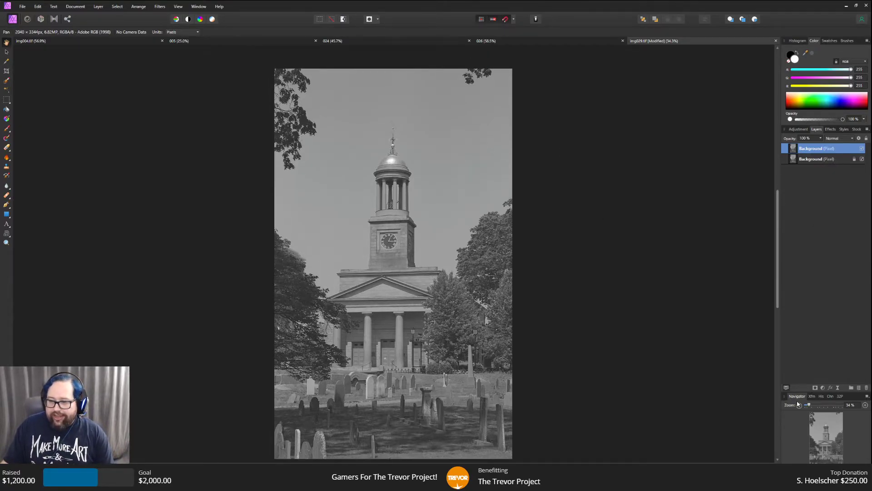
click(803, 130)
scroll(819, 171, up, 1)
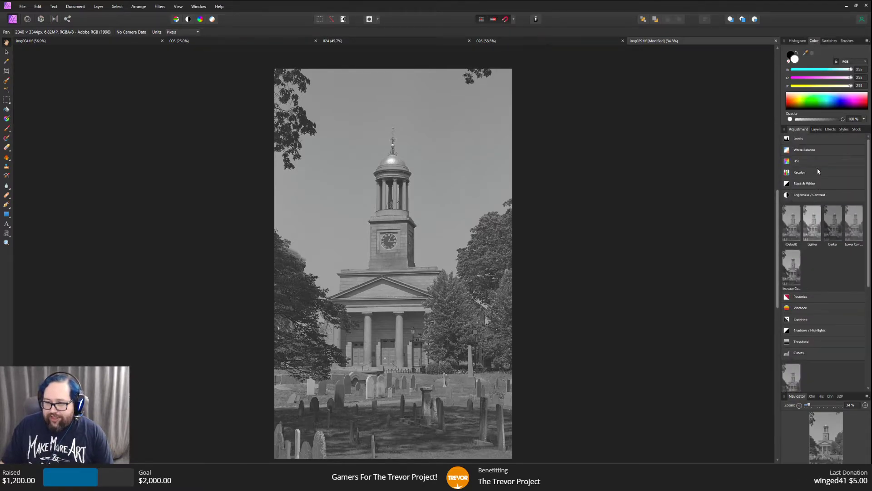
click(814, 130)
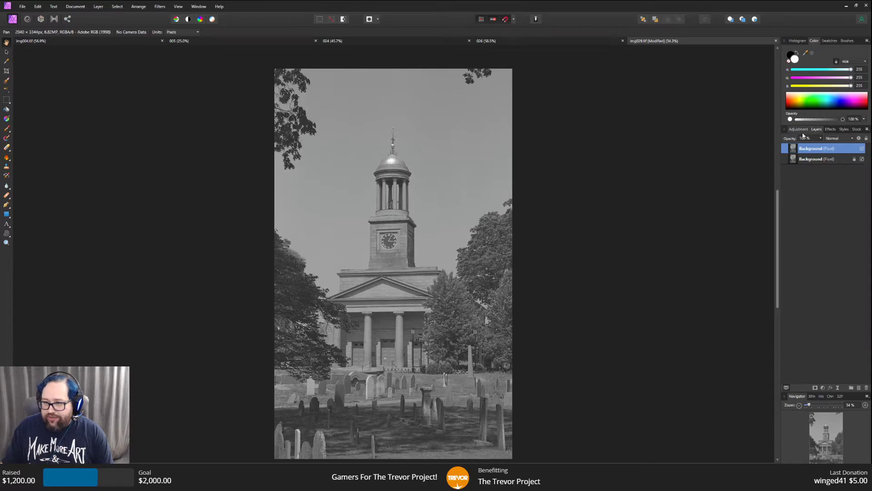
click(800, 130)
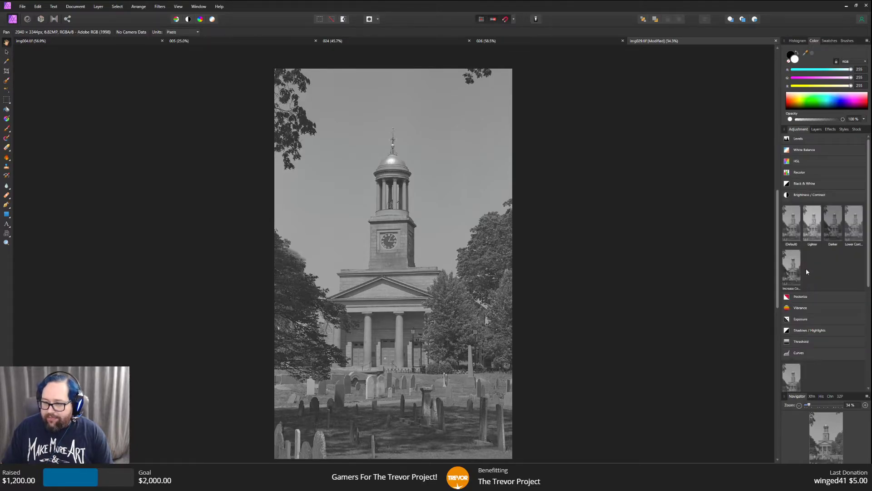
click(806, 195)
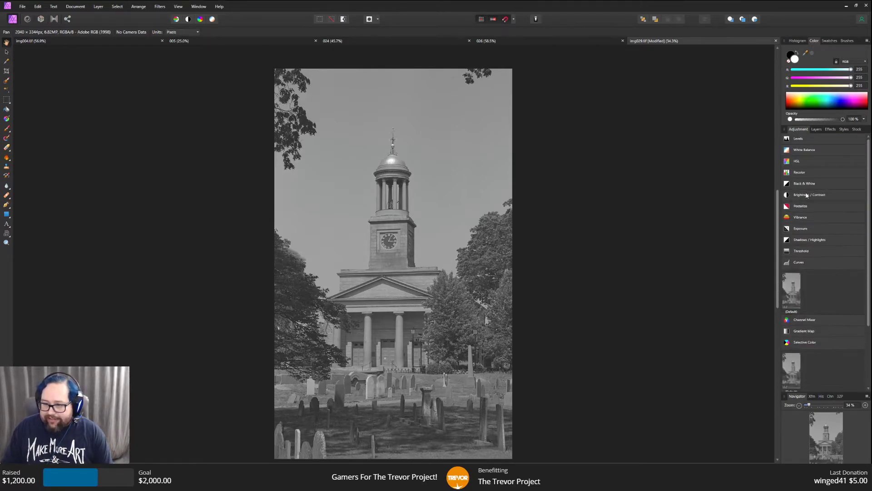
click(791, 290)
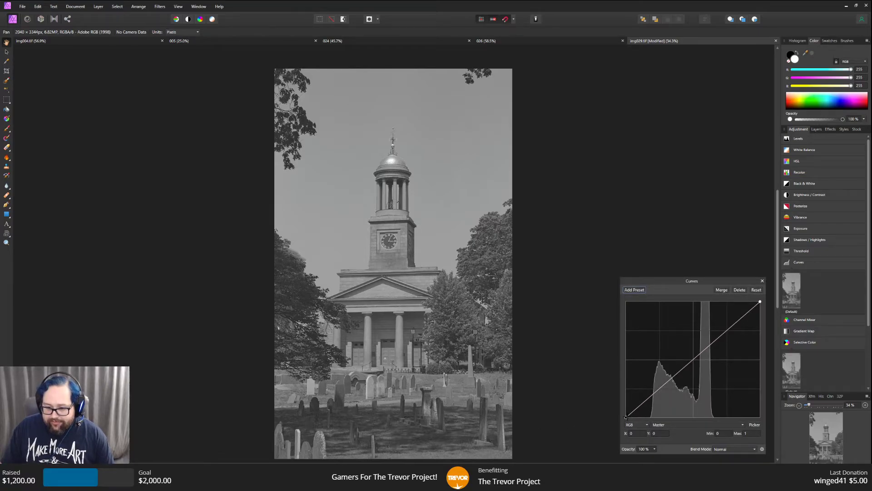
Set the curve's black point to X 0.147, Y 0 and its white point to X 0.755, Y 1.
drag(626, 417, 647, 418)
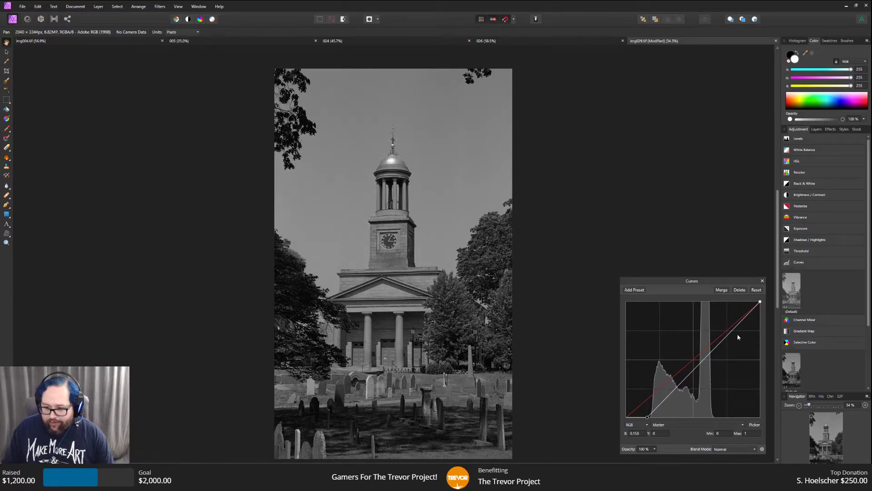
drag(760, 302, 729, 303)
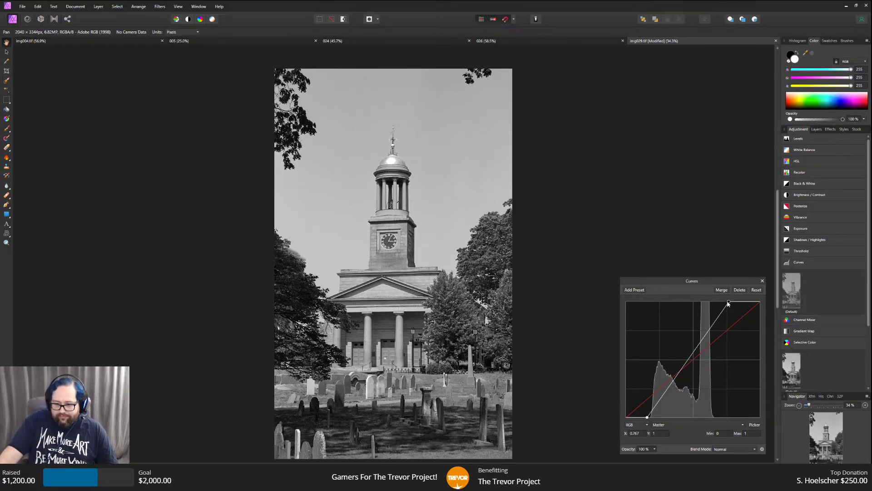
drag(729, 303, 727, 303)
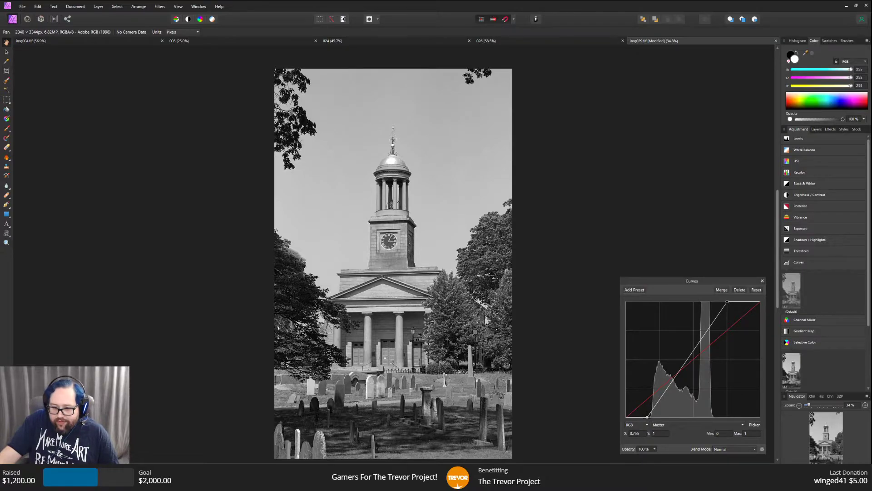
click(648, 417)
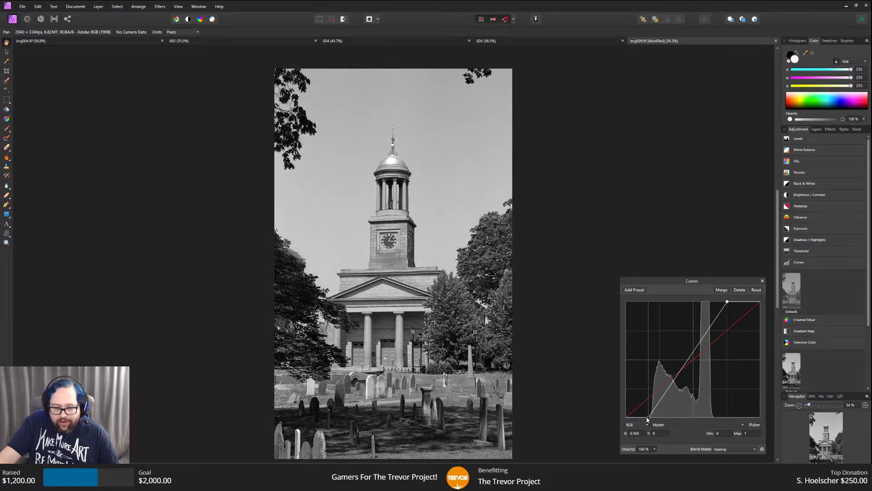
drag(648, 417, 646, 417)
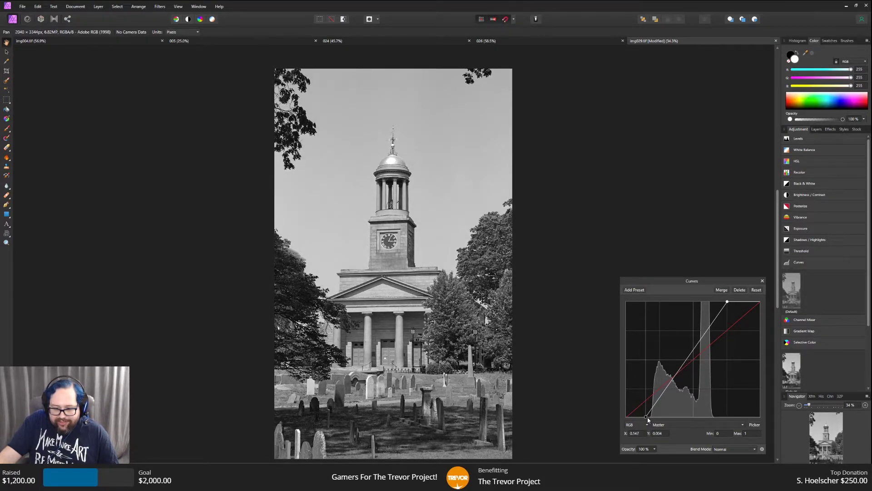
key(ctrl+z)
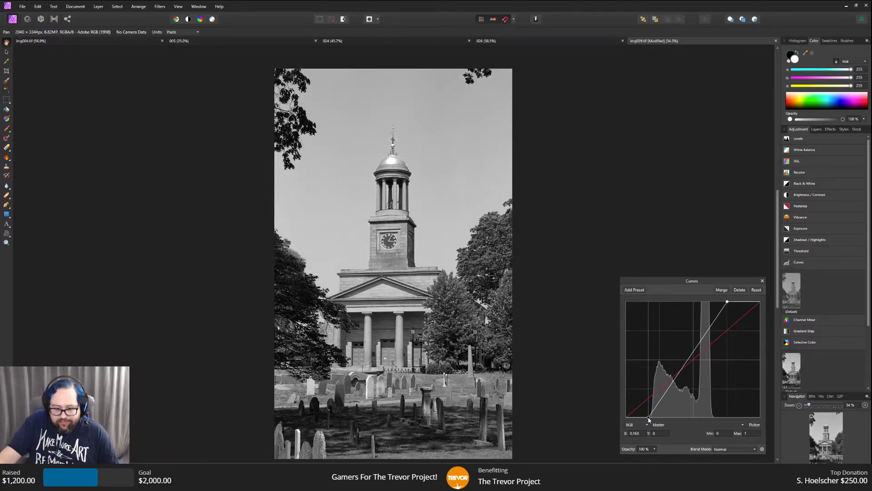
drag(648, 417, 646, 417)
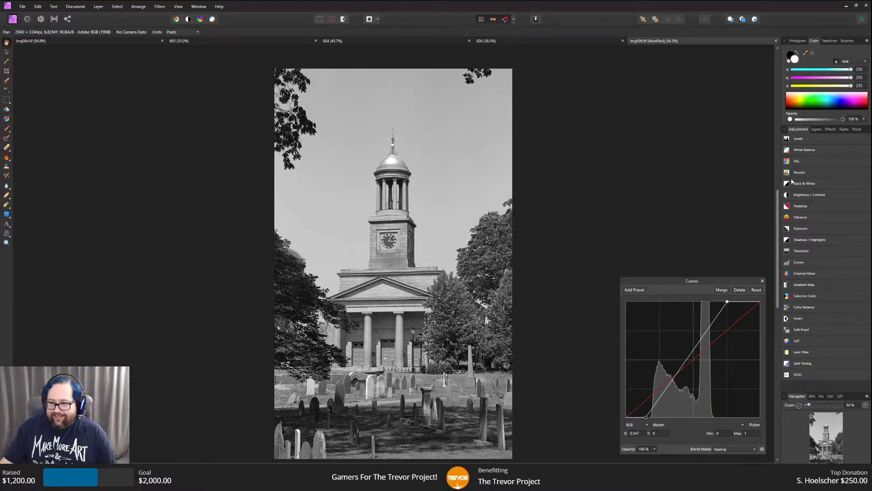
Add a default Brightness / Contrast adjustment layer with brightness at 10% and contrast at 15%.
click(830, 195)
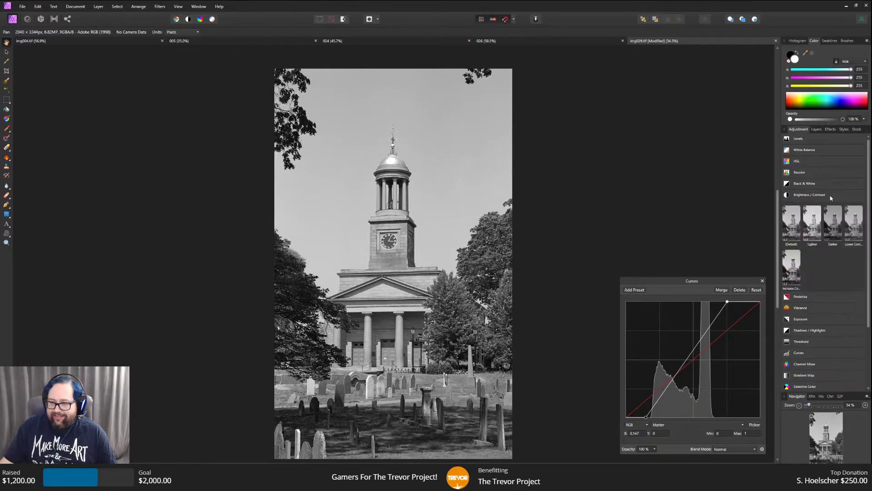
click(796, 227)
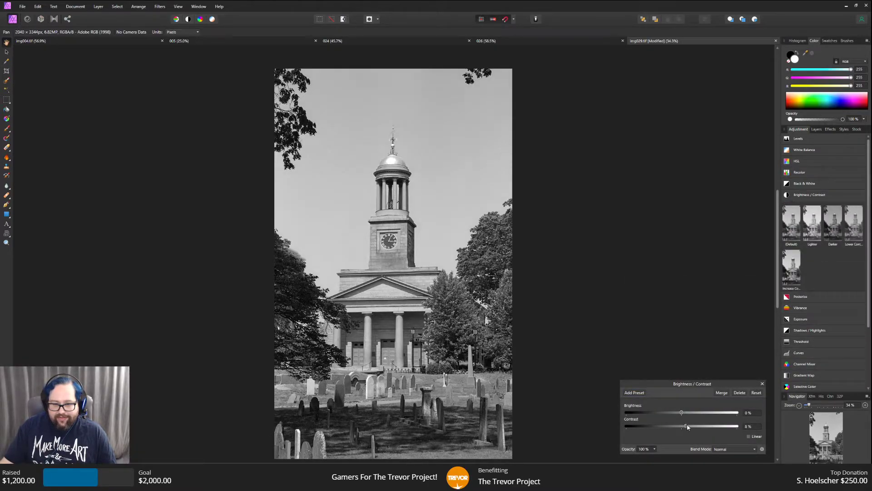
drag(682, 427, 691, 428)
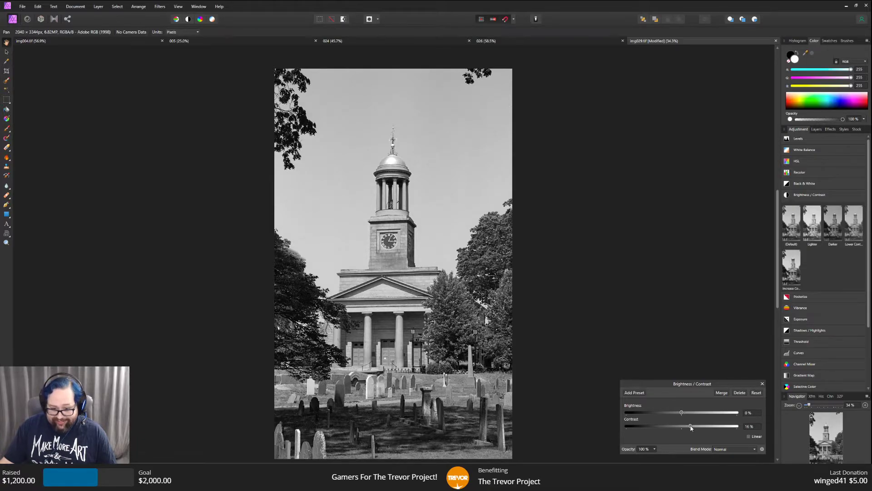
drag(681, 414, 687, 413)
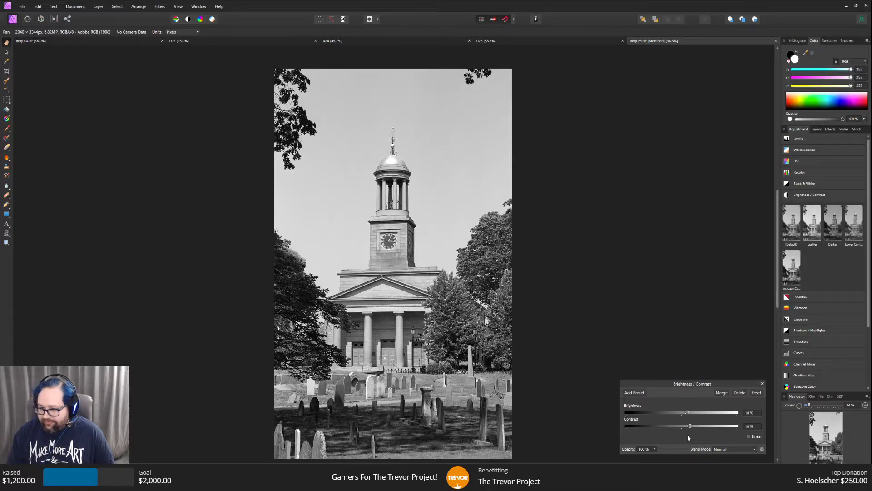
drag(691, 427, 690, 428)
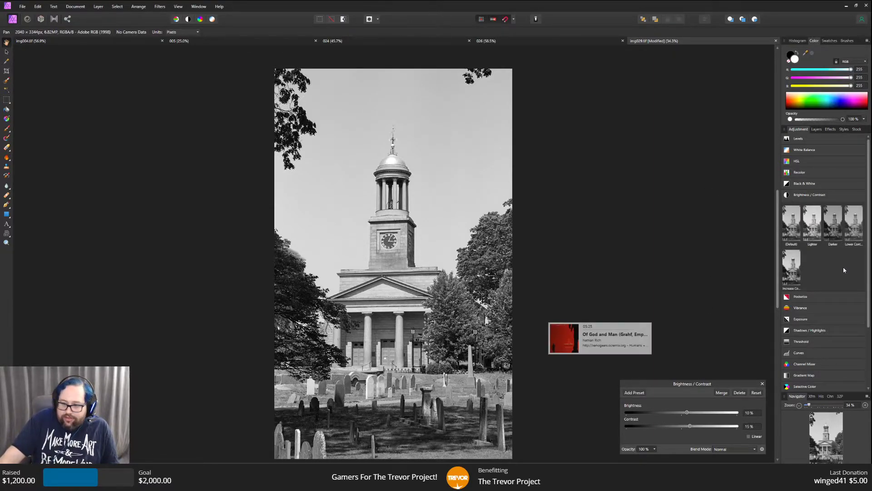
click(816, 130)
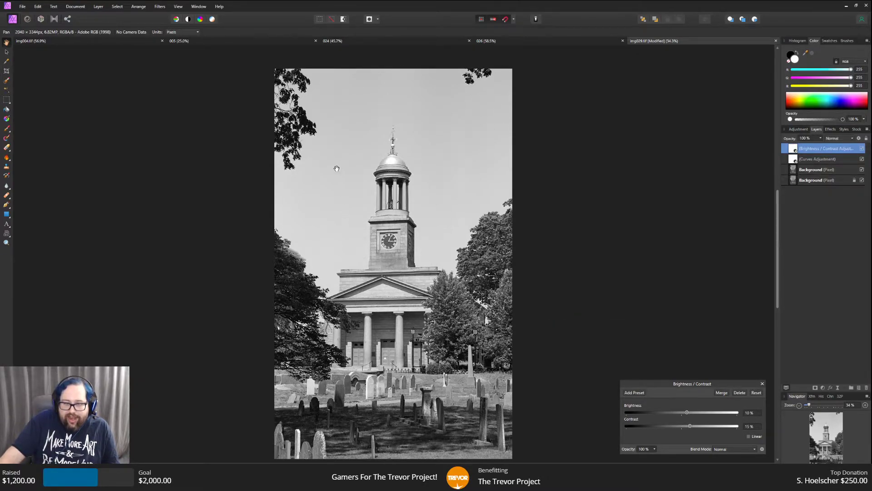
click(798, 130)
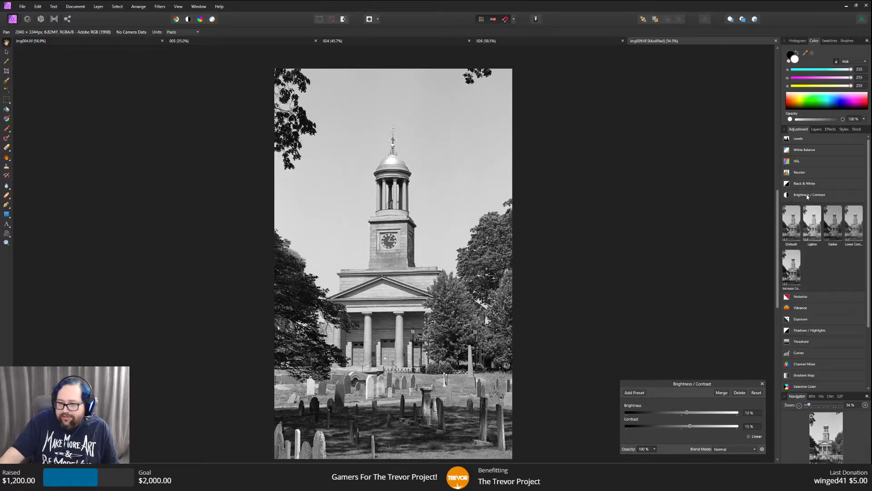
click(813, 297)
click(813, 297)
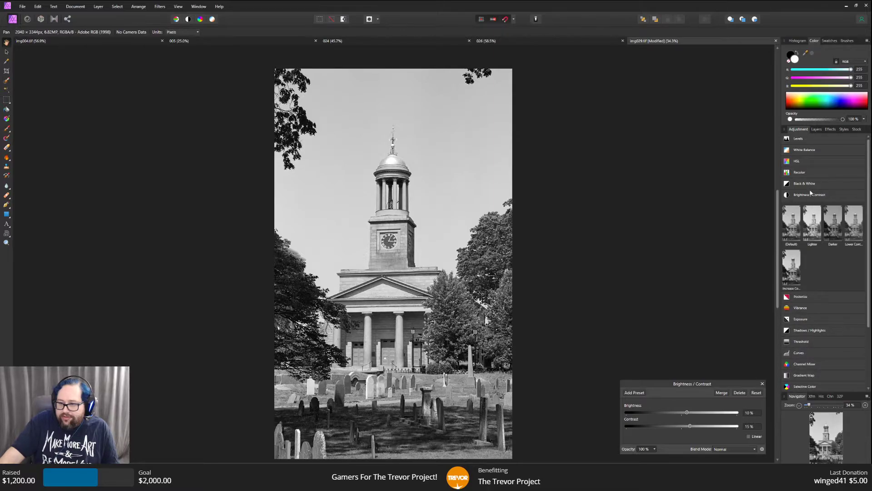
click(810, 195)
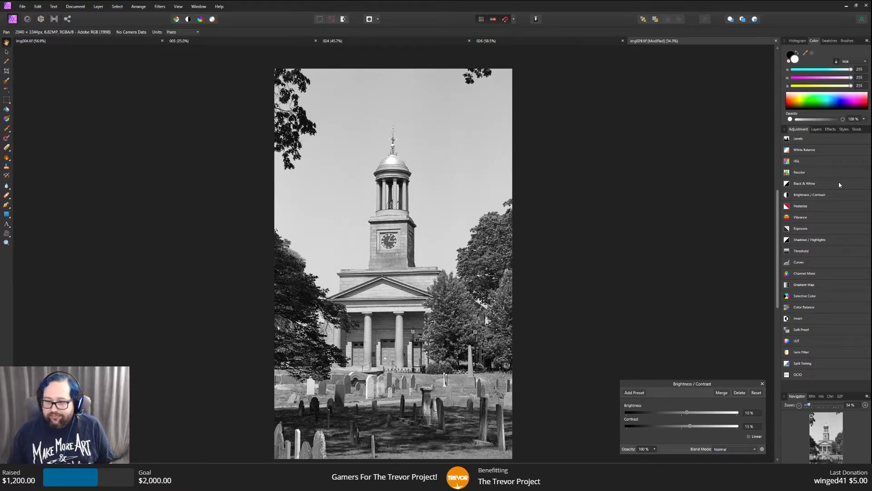
click(815, 130)
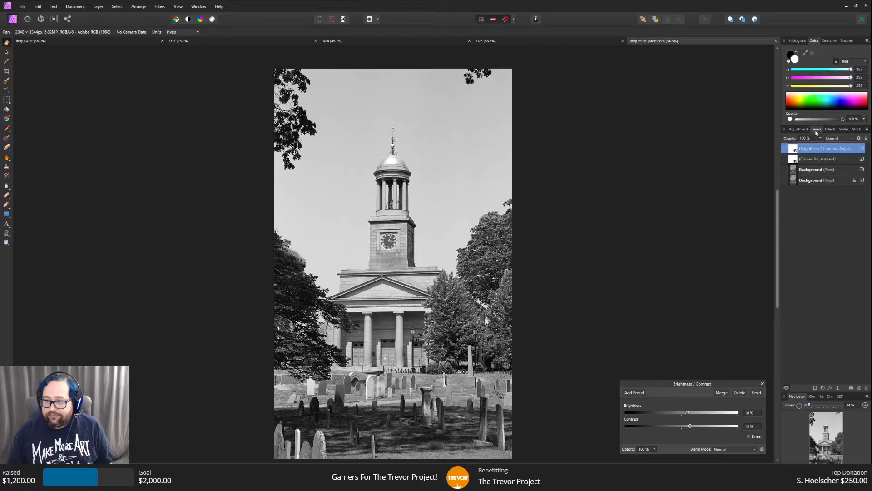
right_click(813, 181)
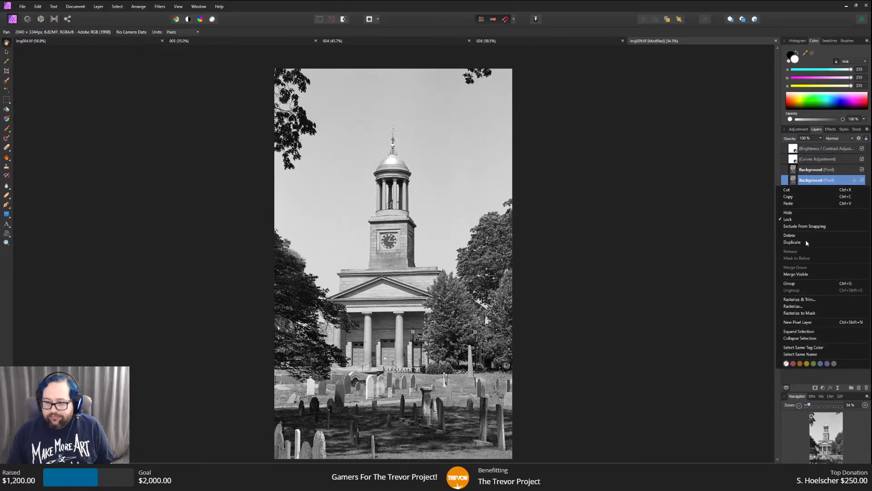
click(793, 242)
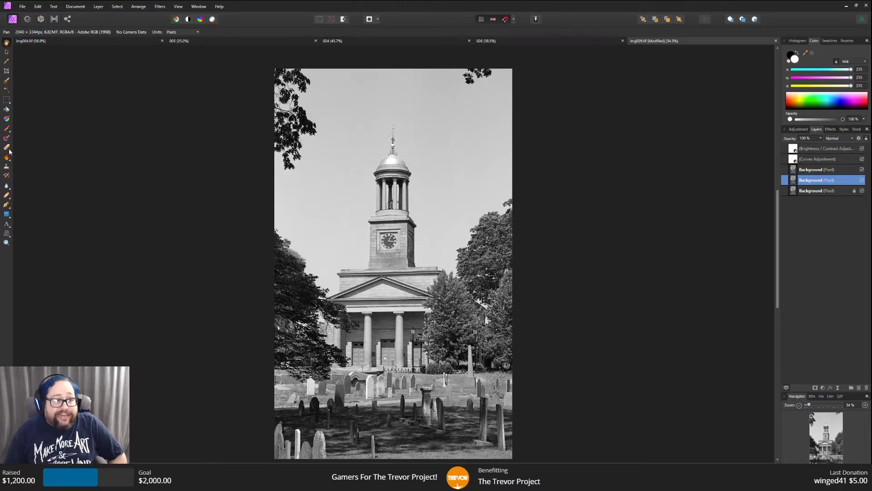
click(8, 168)
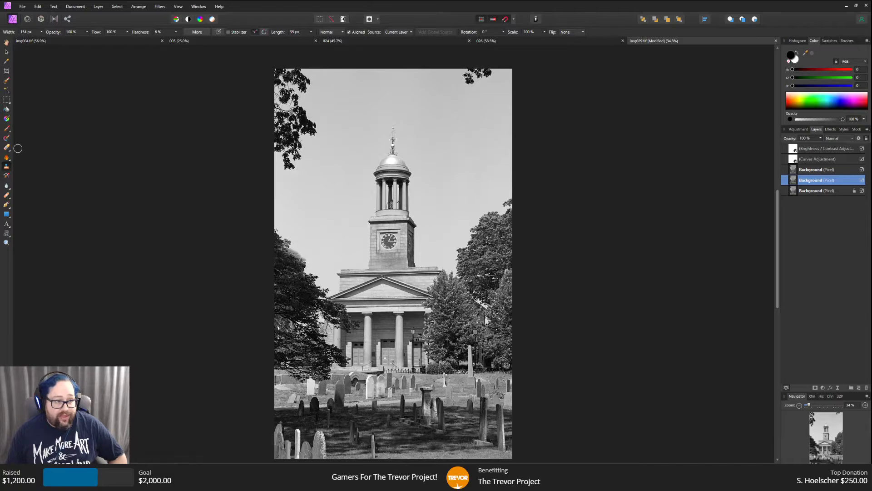
click(7, 118)
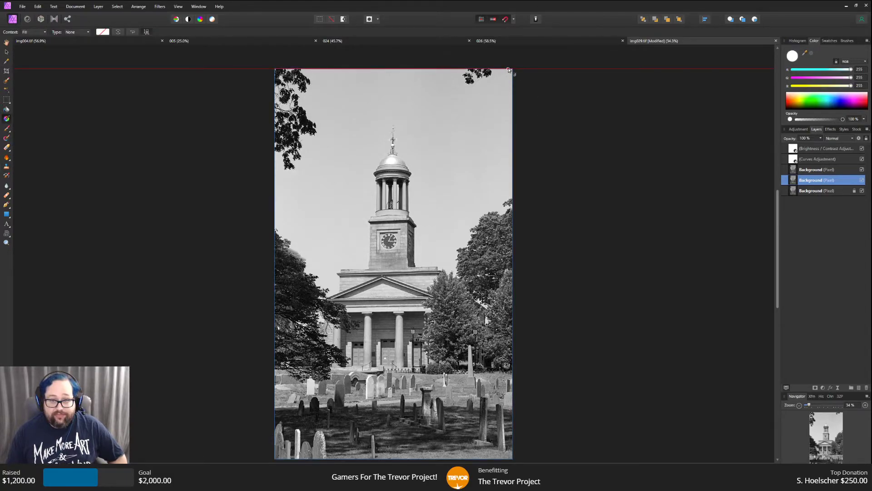
mouse_move(512, 69)
mouse_down()
mouse_move(475, 103)
mouse_move(513, 69)
mouse_up()
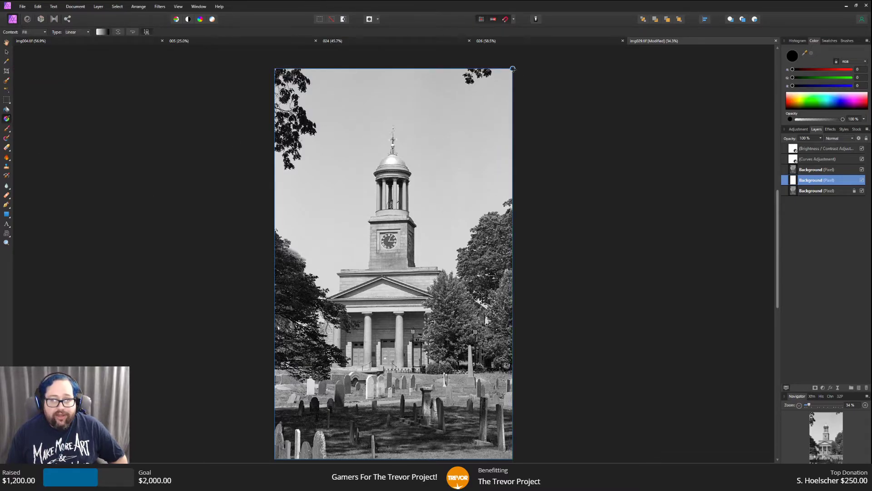
click(842, 192)
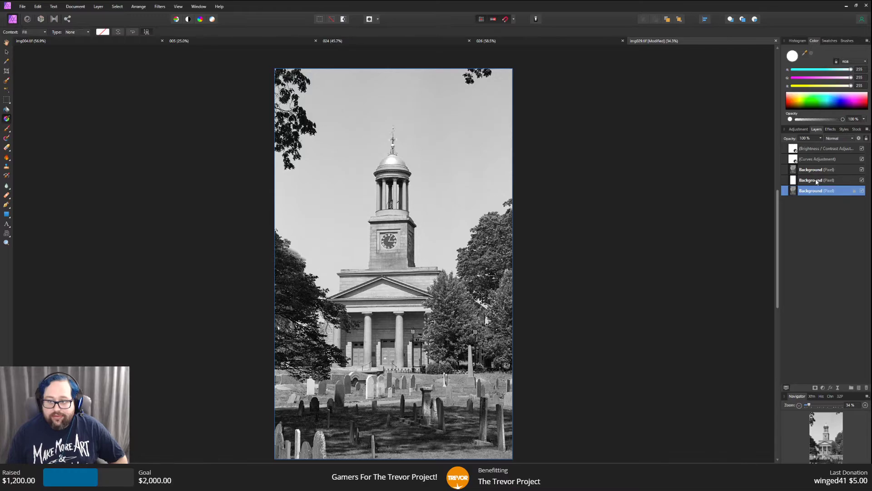
click(816, 182)
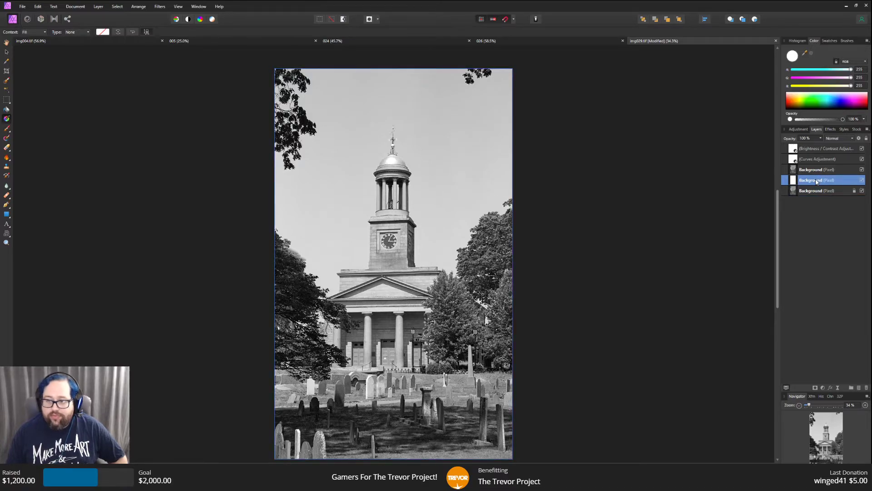
key(Delete)
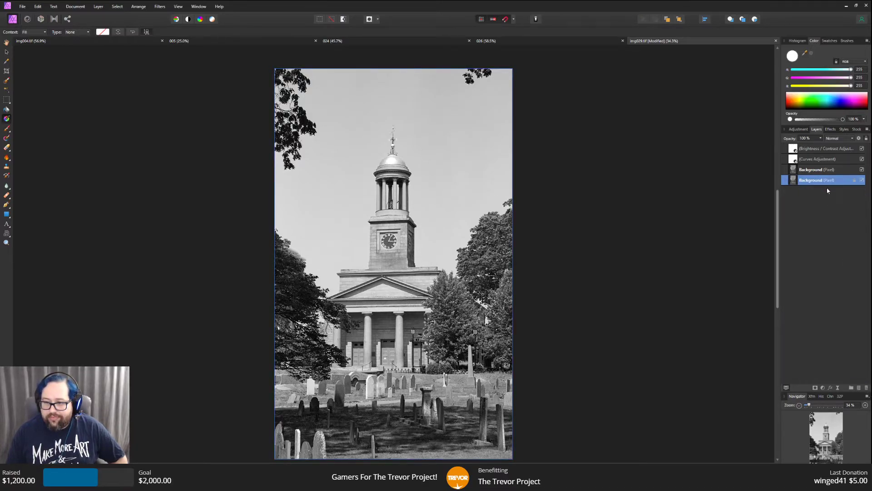
Draw a linear gradient on the unlocked Background layer from the photo's upper-right corner toward the steeple, using the black-to-transparent gradient swatch.
click(819, 172)
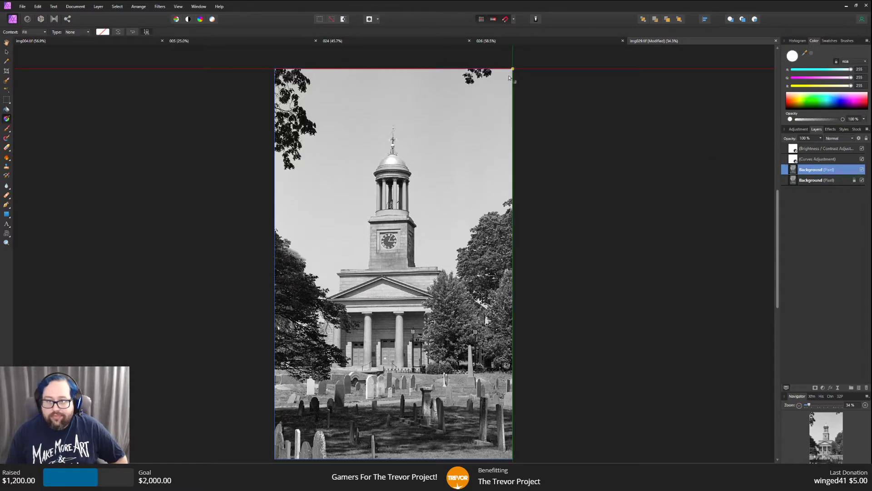
drag(511, 71, 425, 155)
click(103, 32)
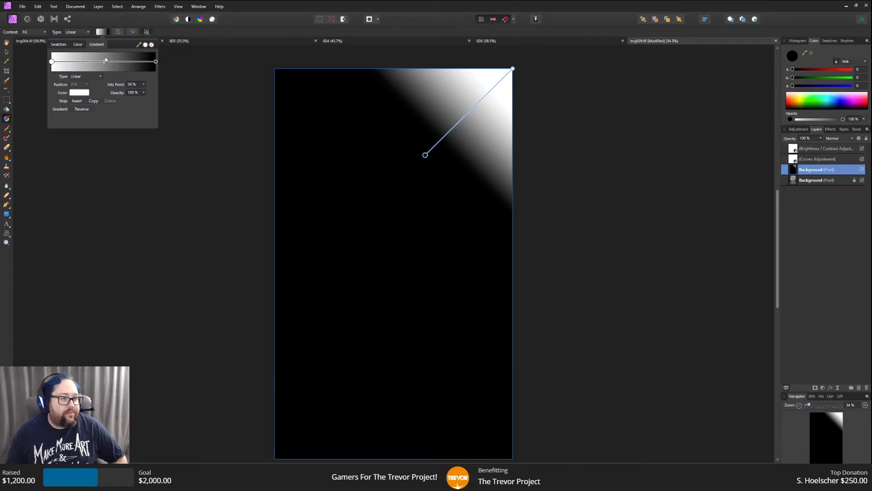
click(144, 93)
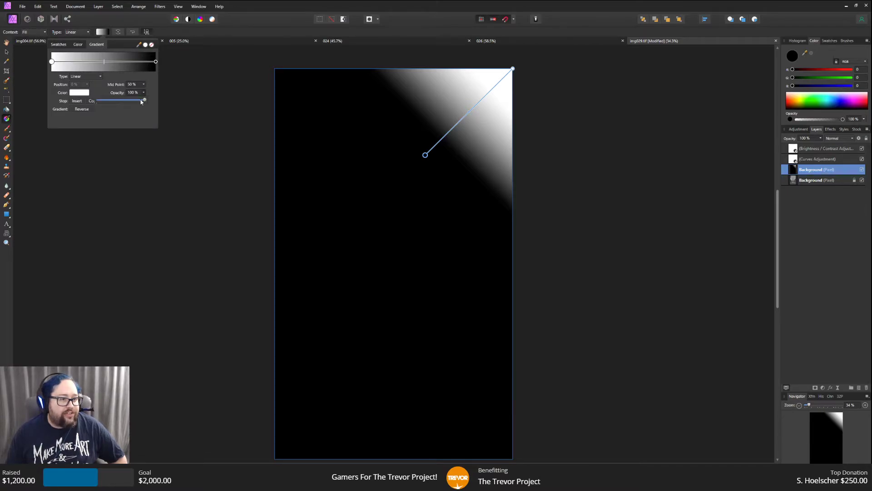
click(143, 93)
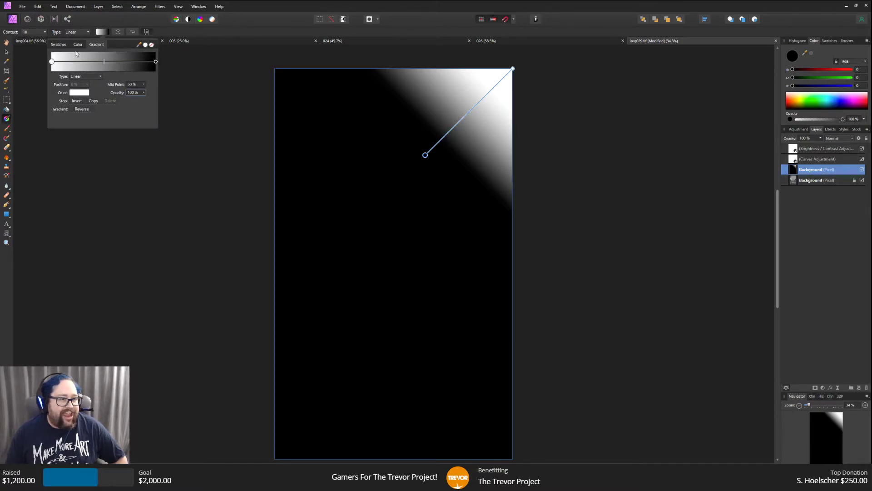
click(58, 44)
click(62, 73)
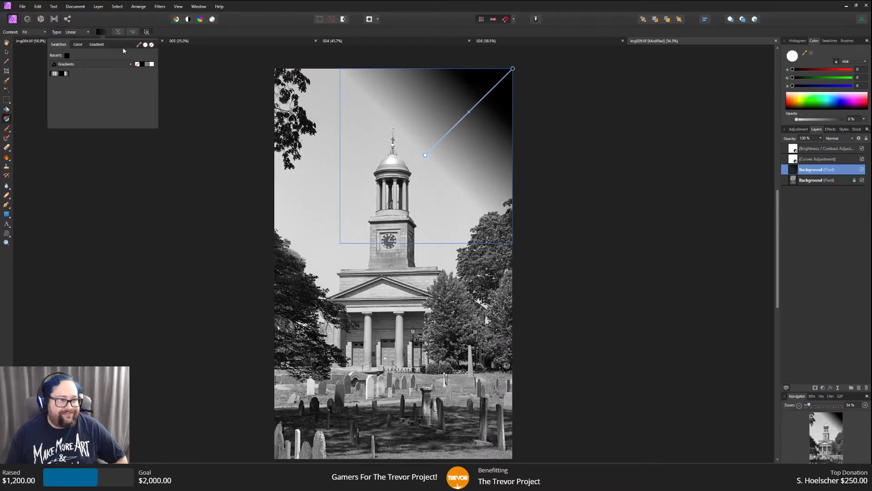
Set the upper-right gradient's black stop to 50% opacity and extend its end point slightly toward the church dome.
click(97, 45)
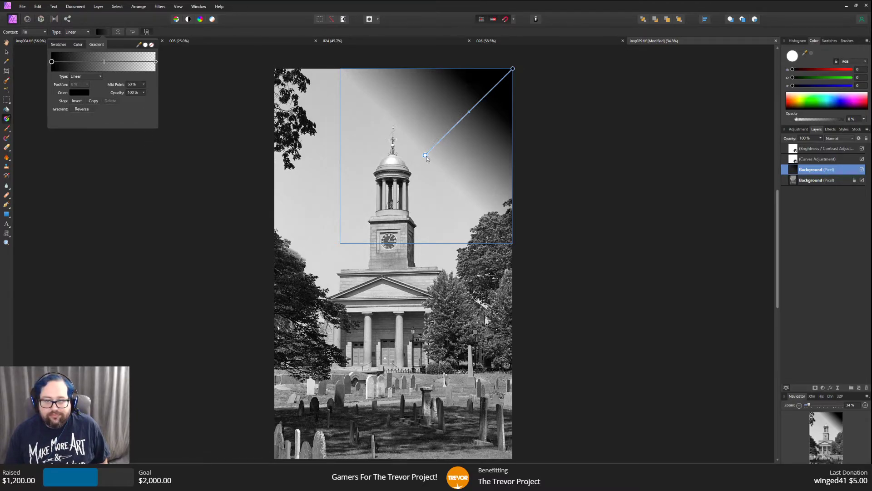
click(144, 92)
drag(146, 100, 122, 102)
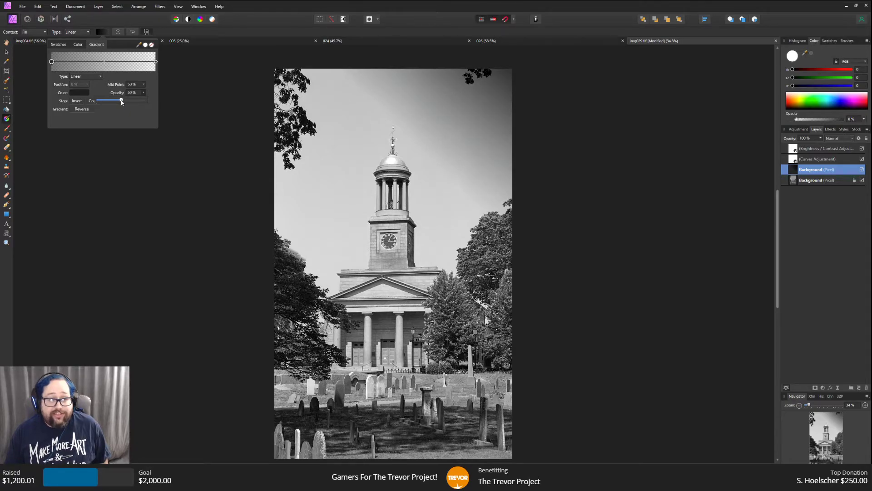
drag(121, 102, 121, 102)
click(136, 91)
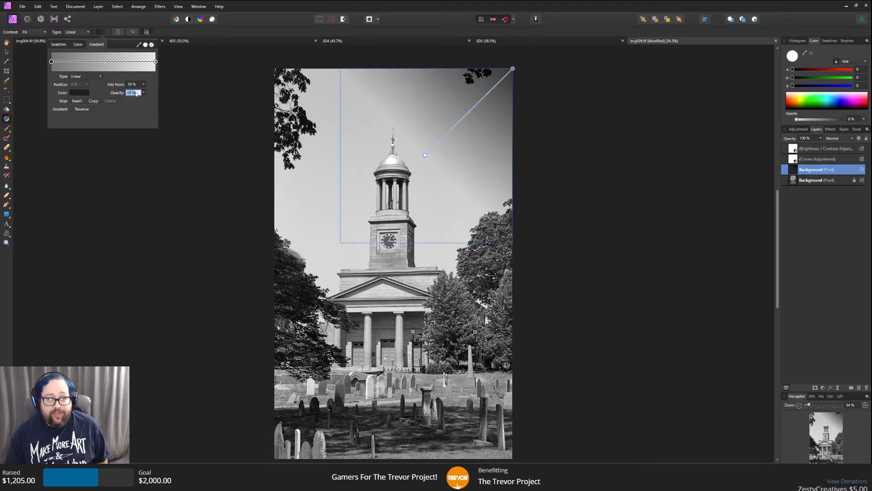
text(50)
key(Return)
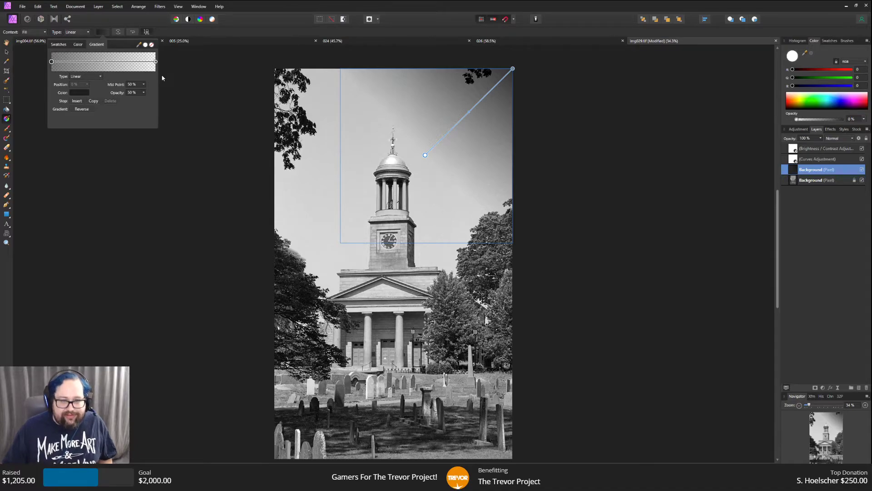
mouse_move(426, 156)
mouse_down()
mouse_move(410, 177)
mouse_move(423, 159)
mouse_up()
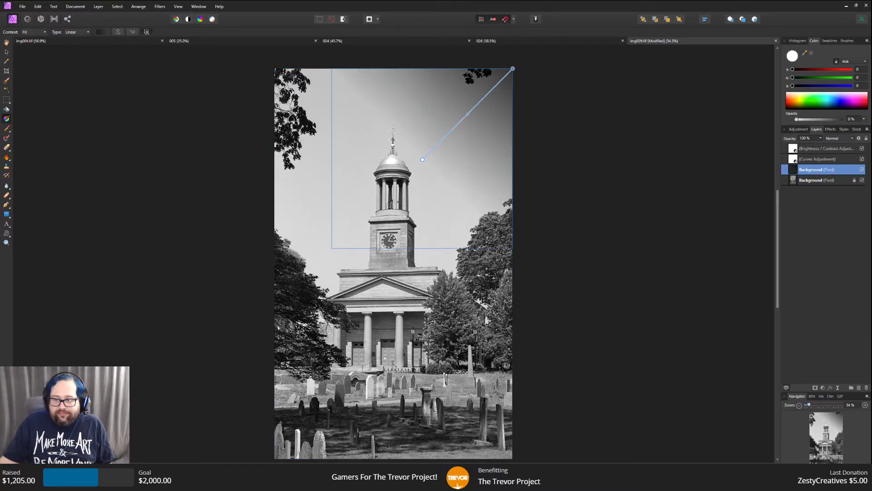
Duplicate the locked Background layer of the church photo.
click(823, 183)
right_click(823, 183)
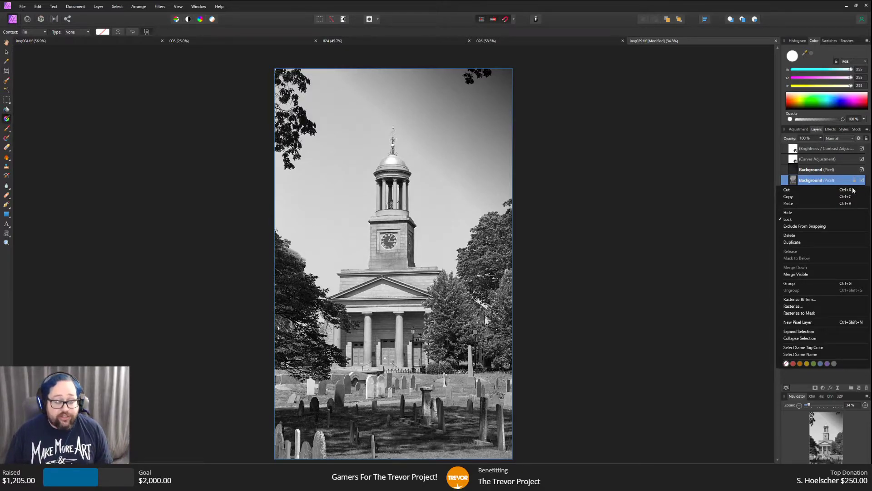
click(673, 178)
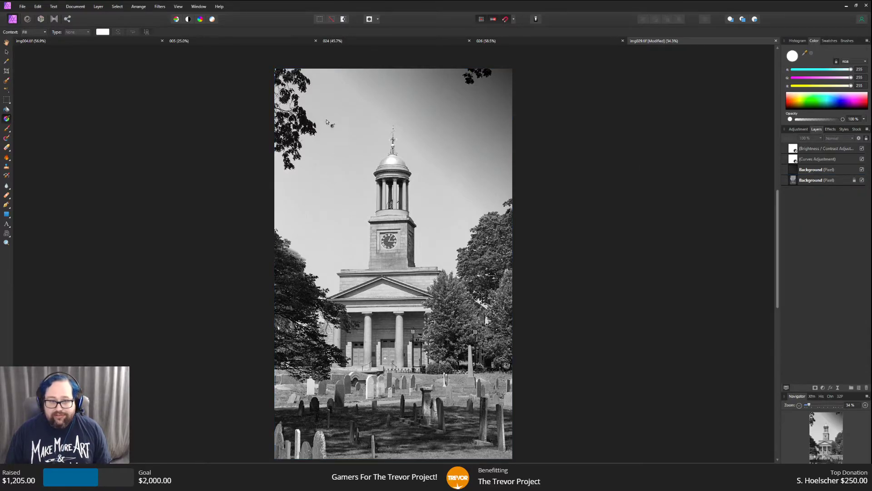
right_click(825, 180)
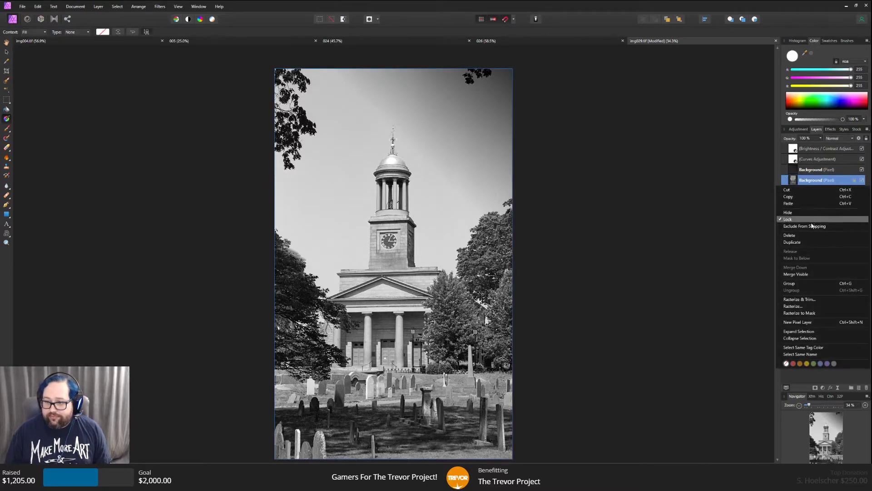
click(808, 244)
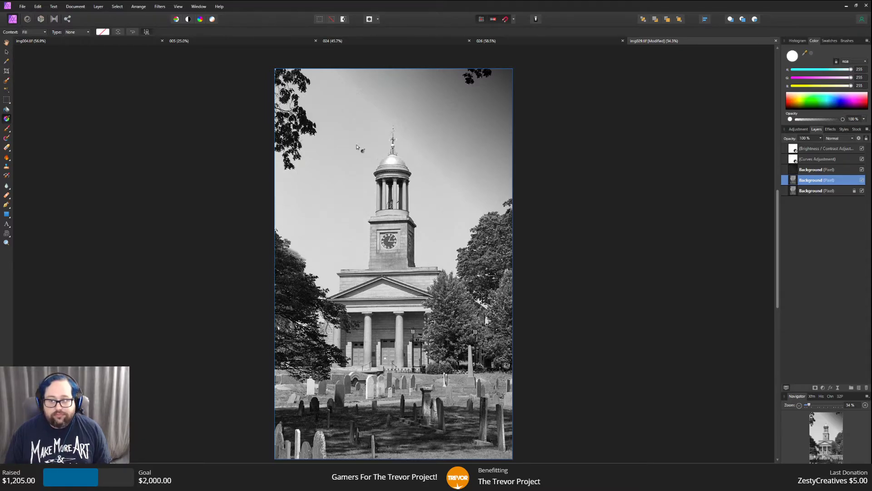
Draw a linear gradient on the new duplicate from the photo's upper-left corner to just below the dome, using the black-to-transparent swatch.
drag(278, 78, 275, 70)
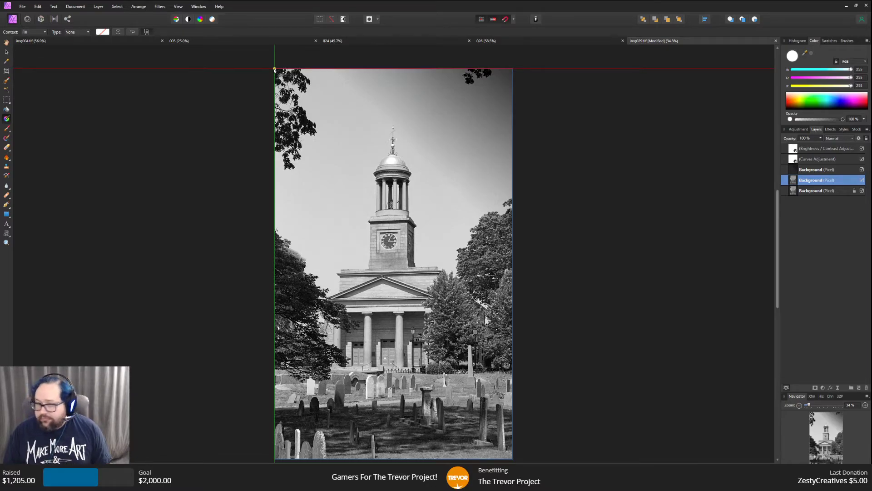
drag(274, 70, 393, 179)
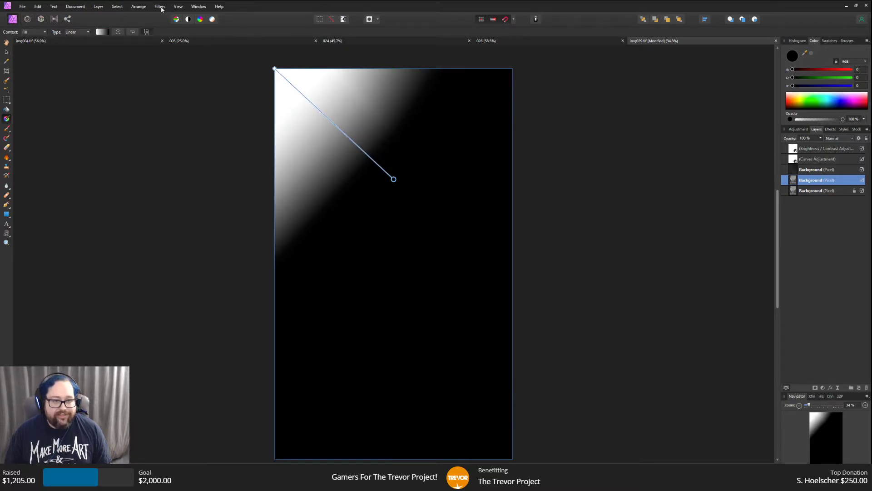
click(101, 32)
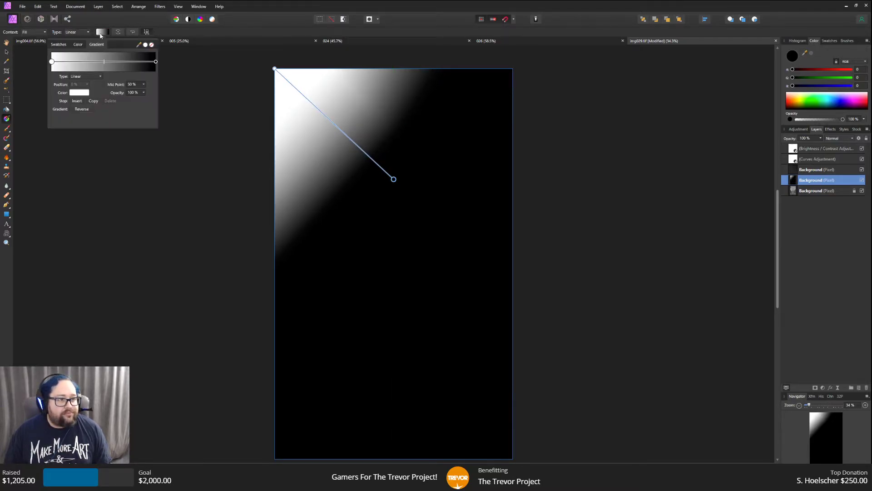
click(58, 44)
click(63, 74)
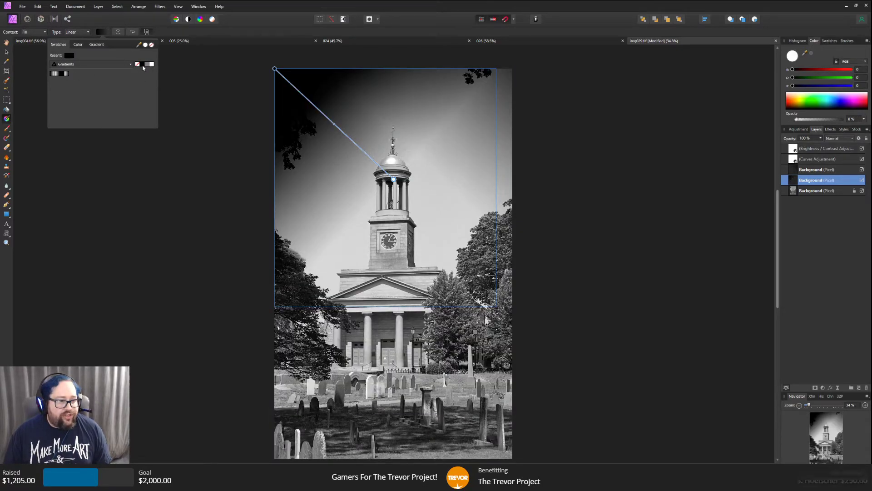
Set the opacity of the upper-left gradient's black stop to 50%.
click(96, 44)
click(143, 92)
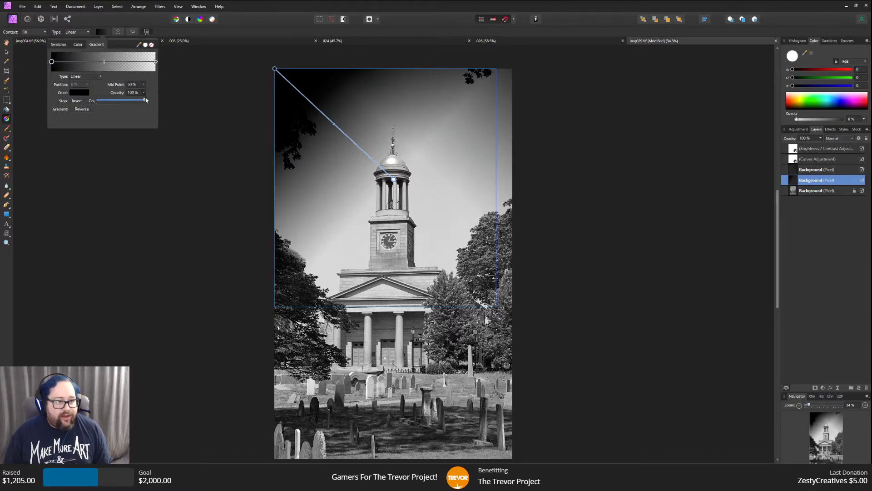
drag(146, 101, 122, 100)
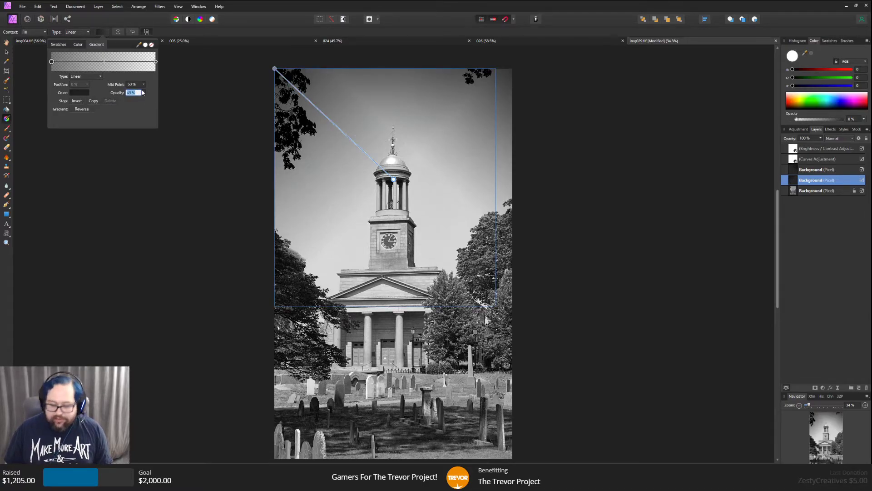
text(50)
key(Return)
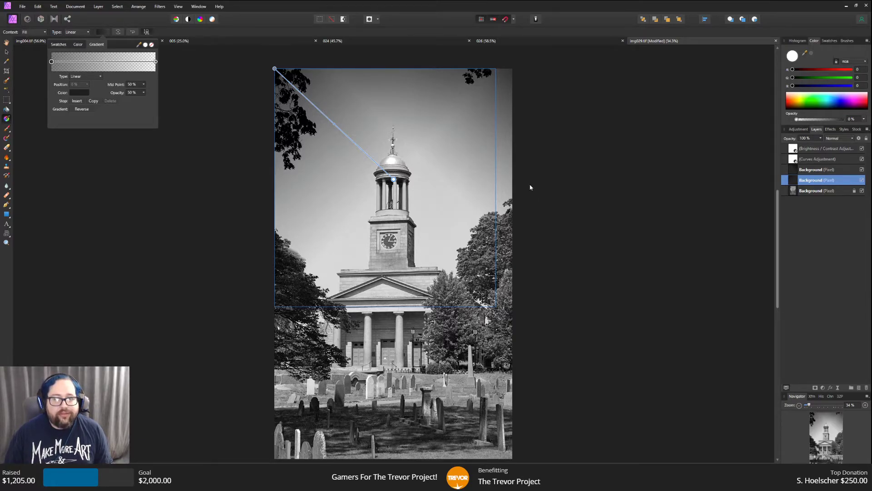
Switch to the Move tool, clear the layer selection and review the church photo with both sky gradients.
click(815, 169)
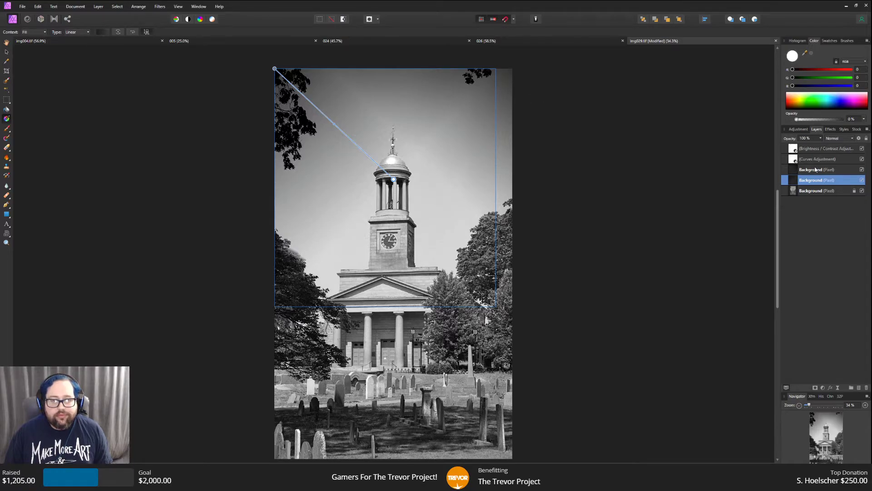
click(815, 170)
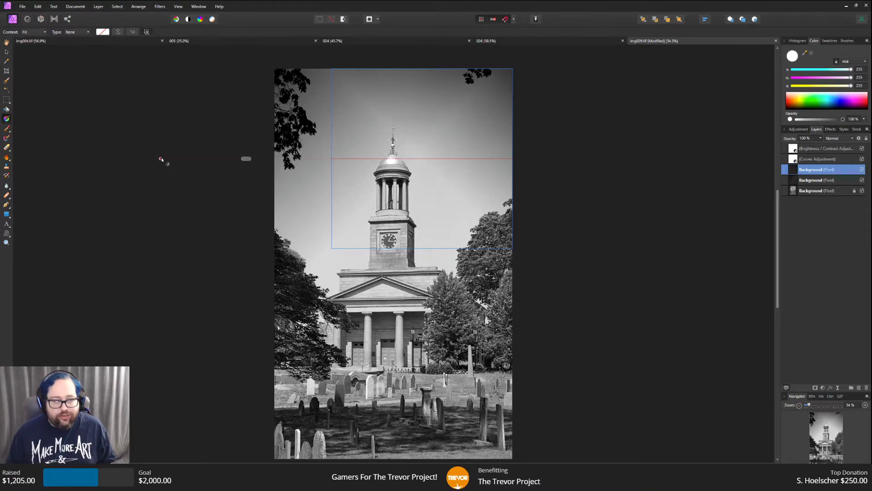
click(7, 52)
click(47, 63)
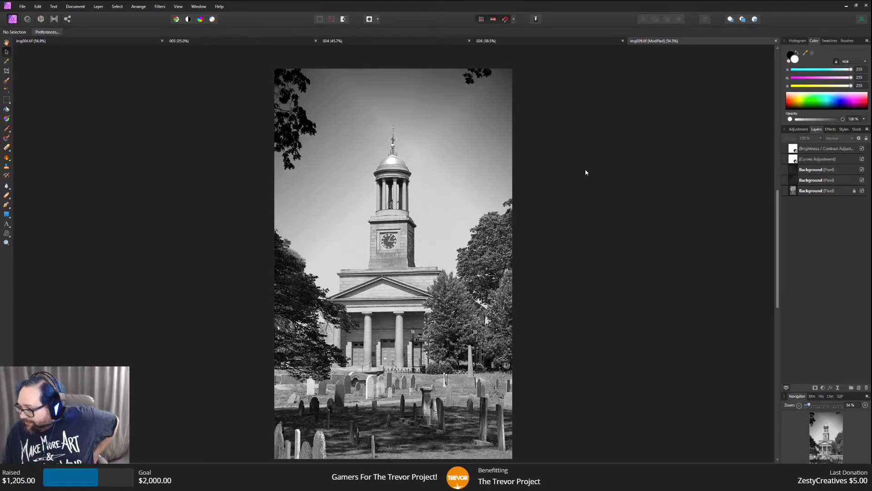
scroll(558, 249, down, 2)
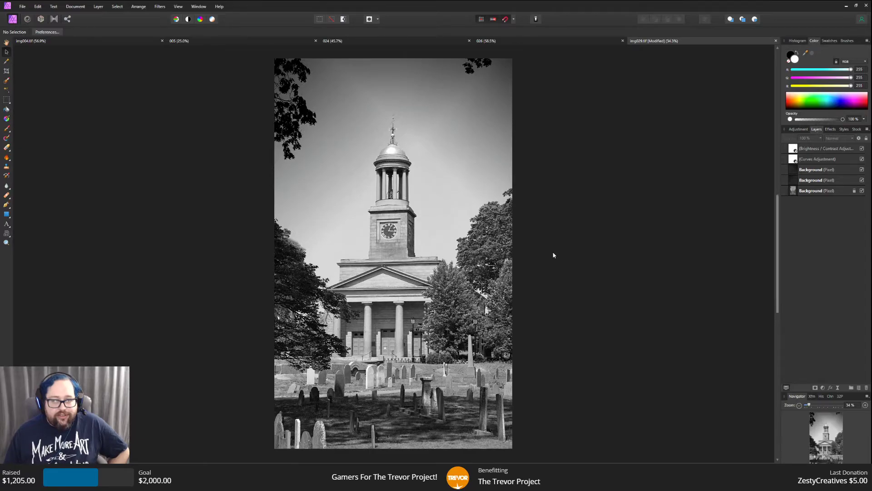
scroll(555, 253, up, 2)
scroll(552, 257, down, 2)
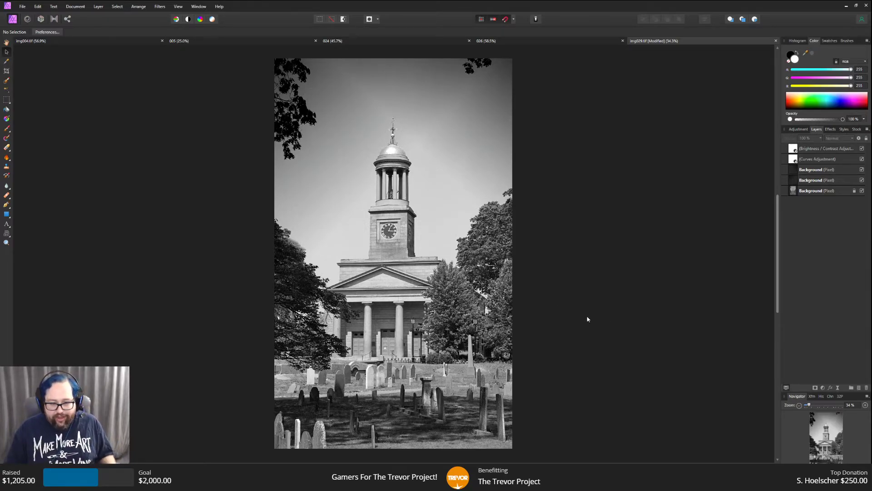
scroll(588, 319, down, 1)
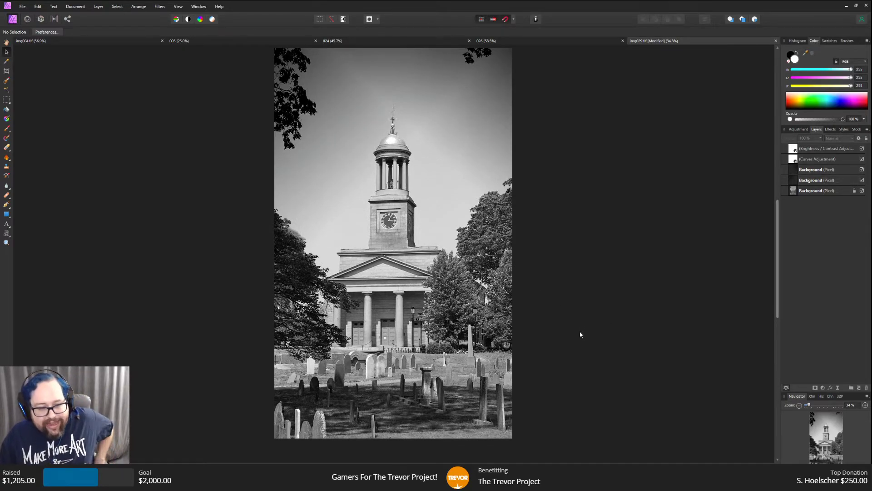
scroll(586, 316, up, 1)
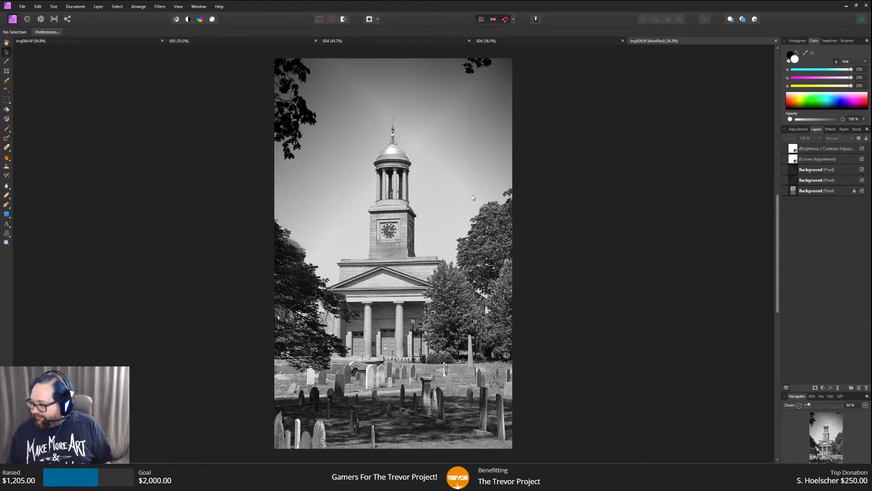
scroll(190, 207, down, 2)
scroll(189, 239, up, 3)
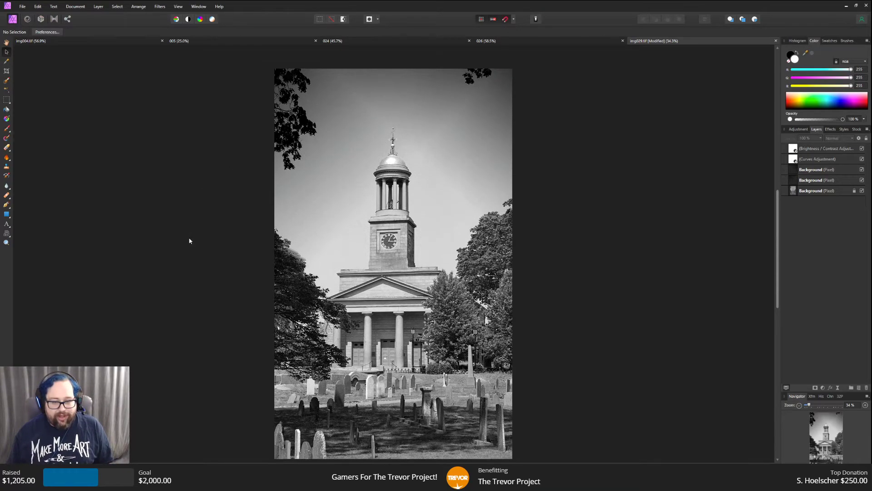
scroll(189, 240, down, 1)
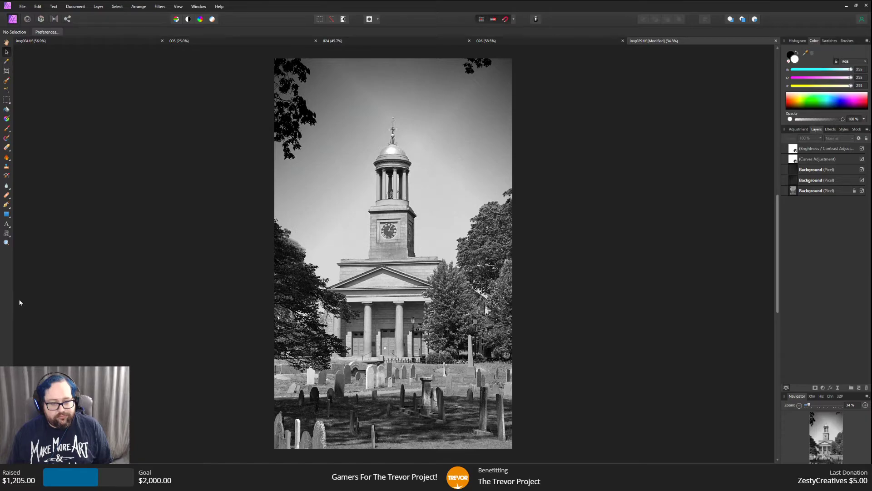
Duplicate the locked Background layer and fill the copy with a black-to-transparent linear gradient from the photo's lower-left corner to the church doors.
right_click(823, 195)
click(807, 253)
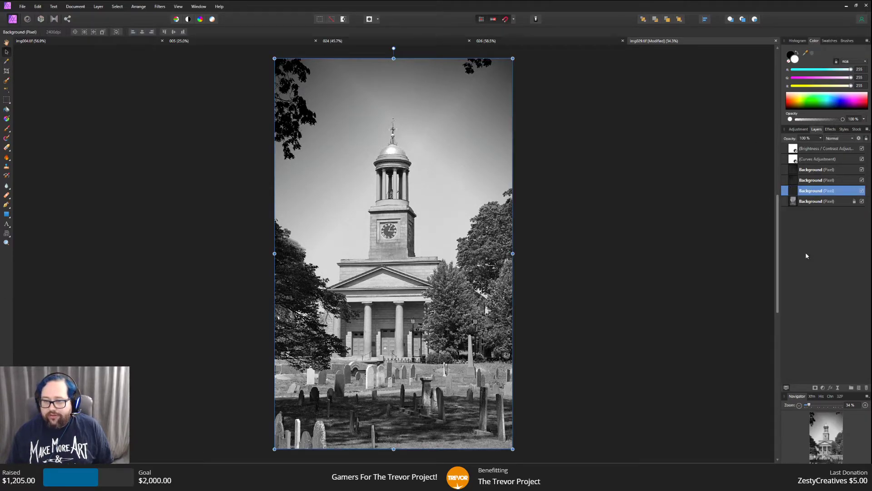
click(8, 167)
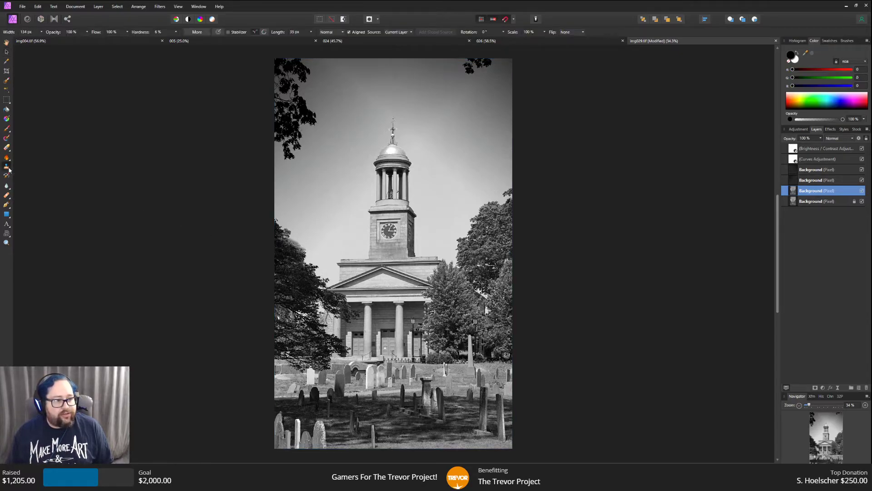
click(6, 118)
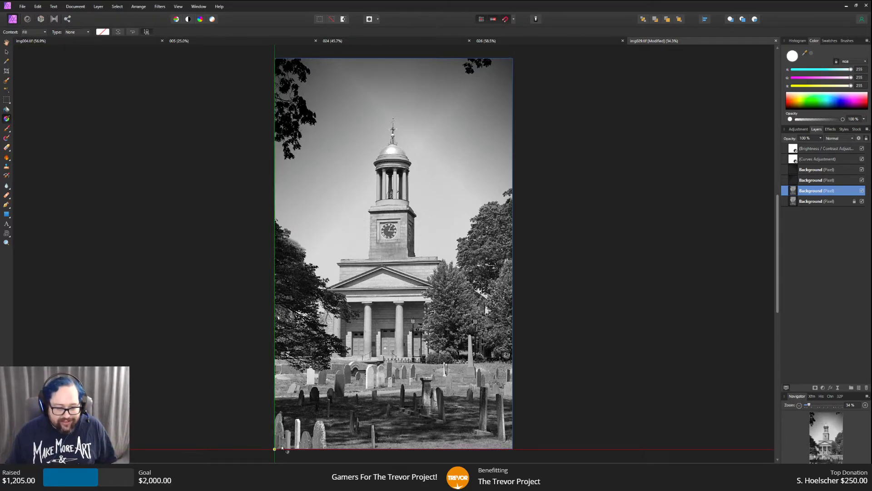
drag(282, 447, 393, 342)
click(100, 32)
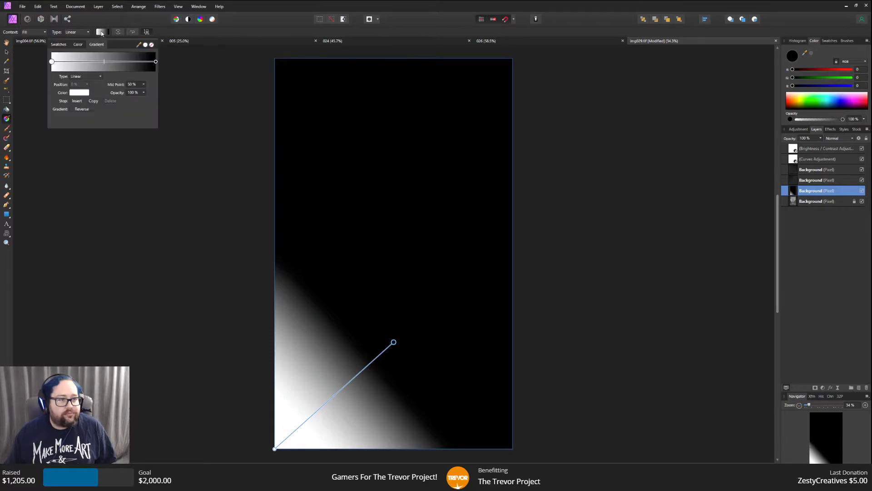
click(59, 44)
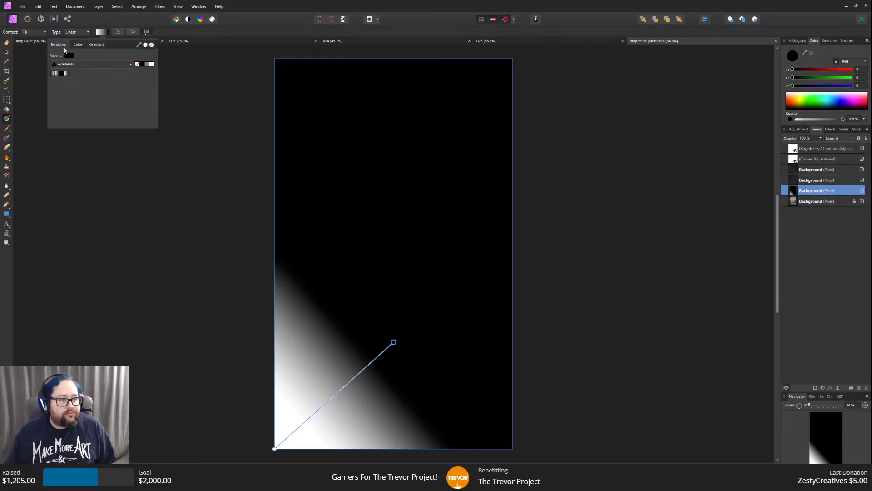
click(61, 73)
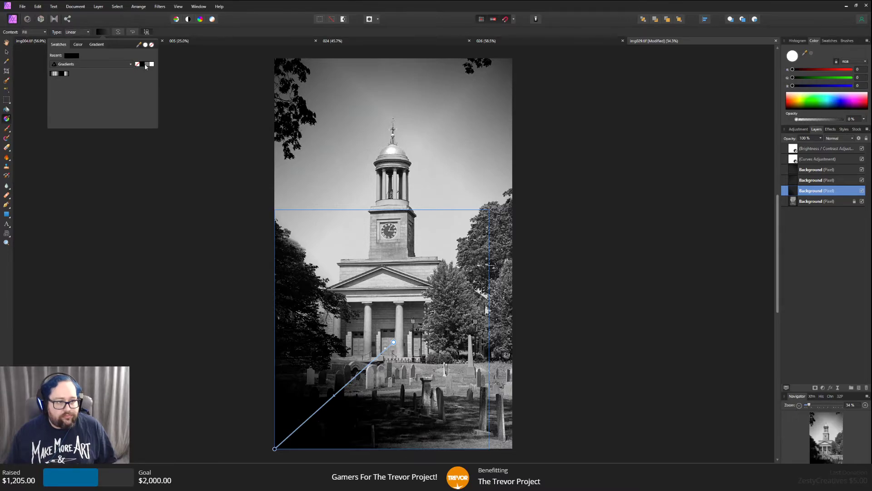
Set the lower-left gradient's black stop to 50% opacity and extend the gradient's transparent end slightly upward.
click(97, 44)
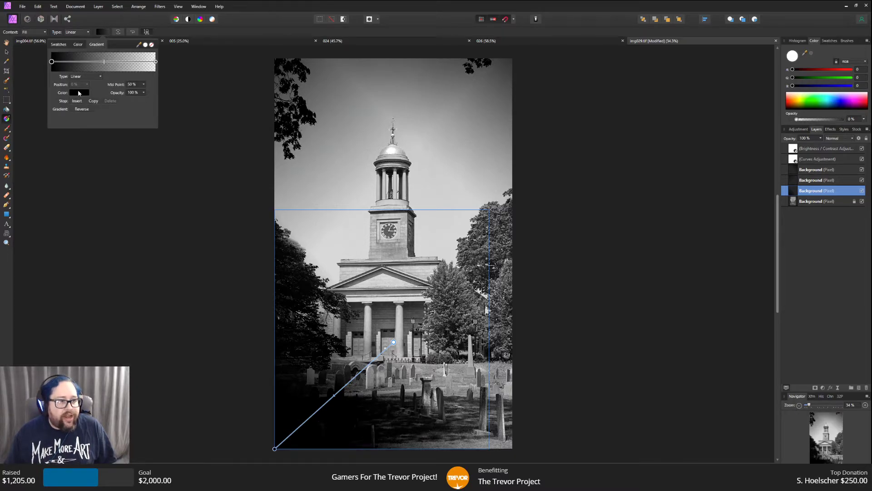
click(59, 44)
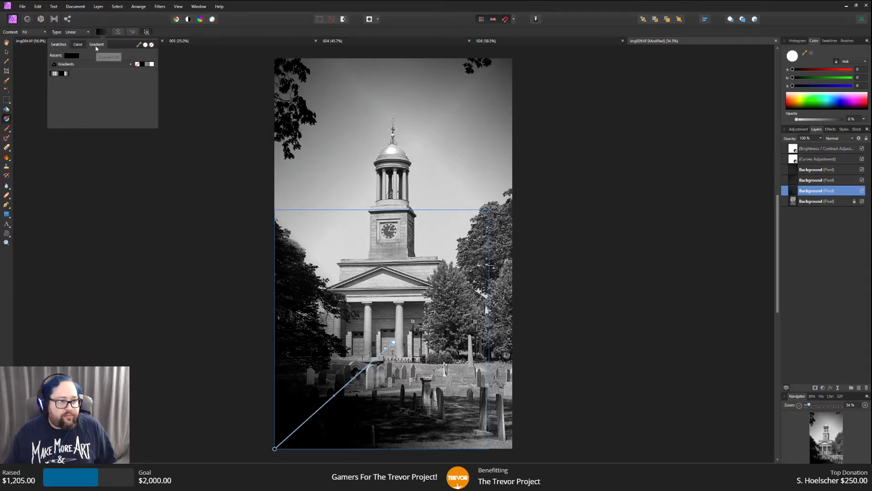
click(94, 46)
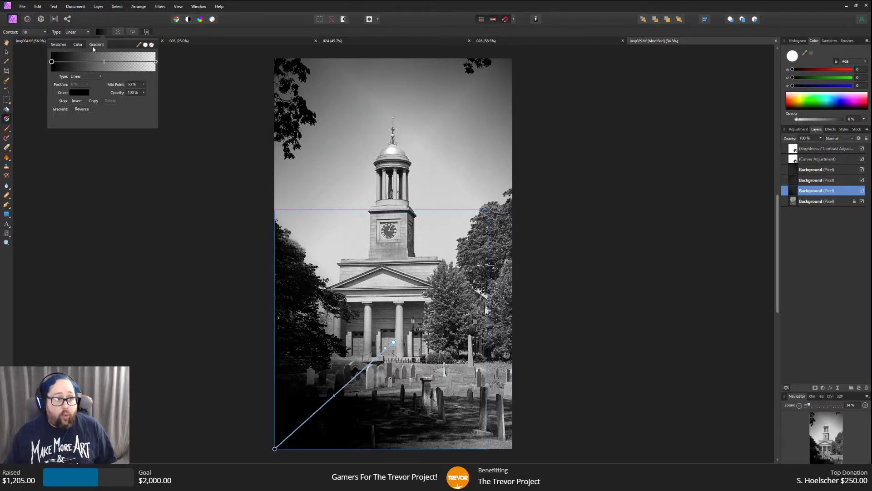
click(144, 93)
drag(146, 100, 121, 105)
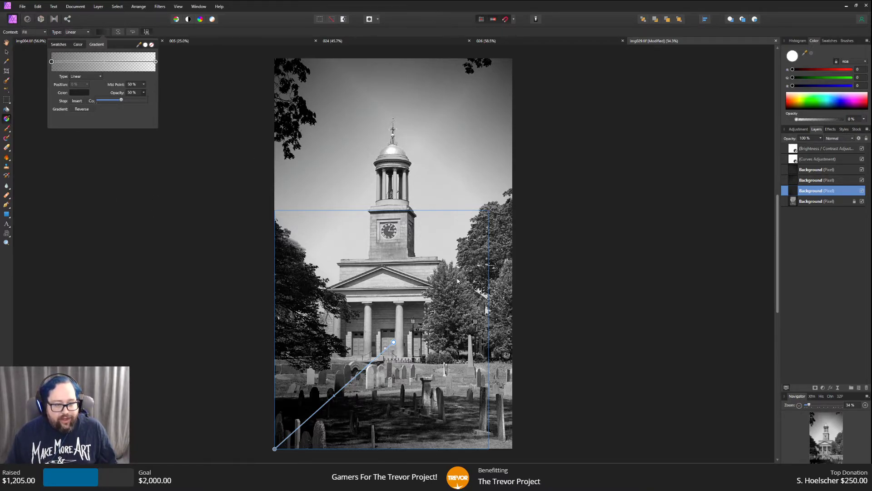
mouse_move(393, 341)
mouse_down()
mouse_move(415, 320)
mouse_move(394, 330)
mouse_up()
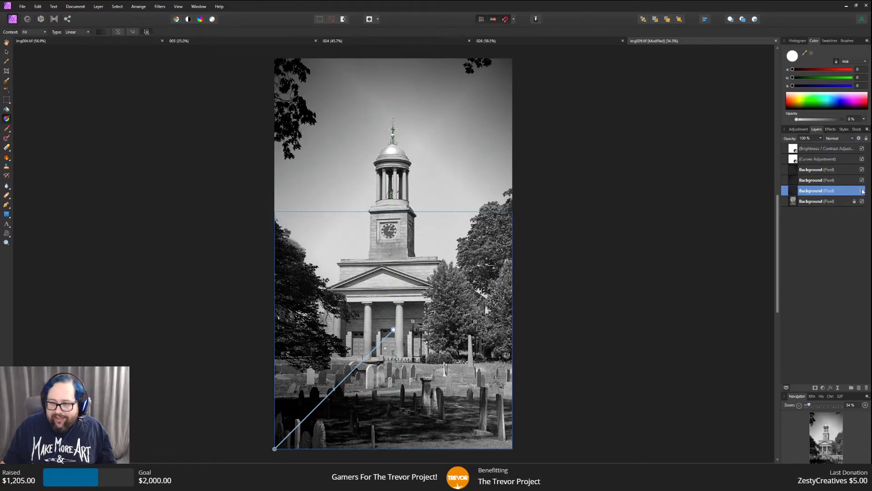
Compare the graveyard with and without the lower-left gradient layer, and delete that layer.
click(863, 191)
click(862, 192)
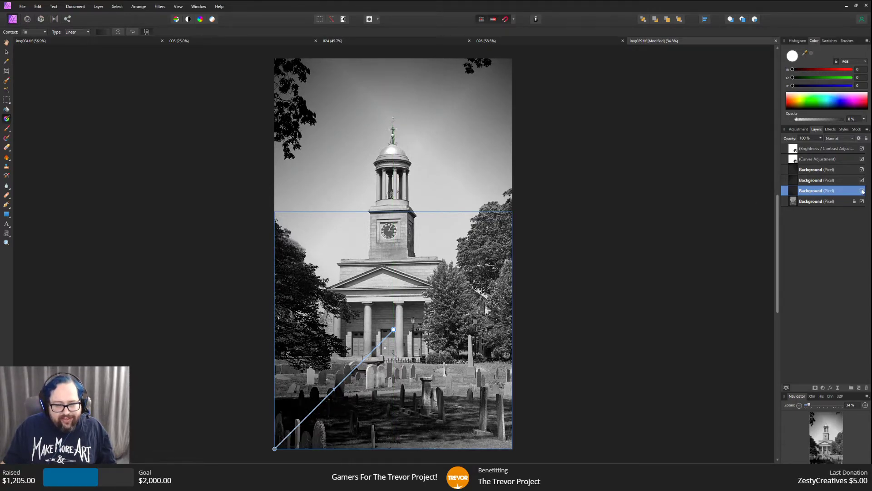
click(863, 191)
click(863, 191)
click(863, 191)
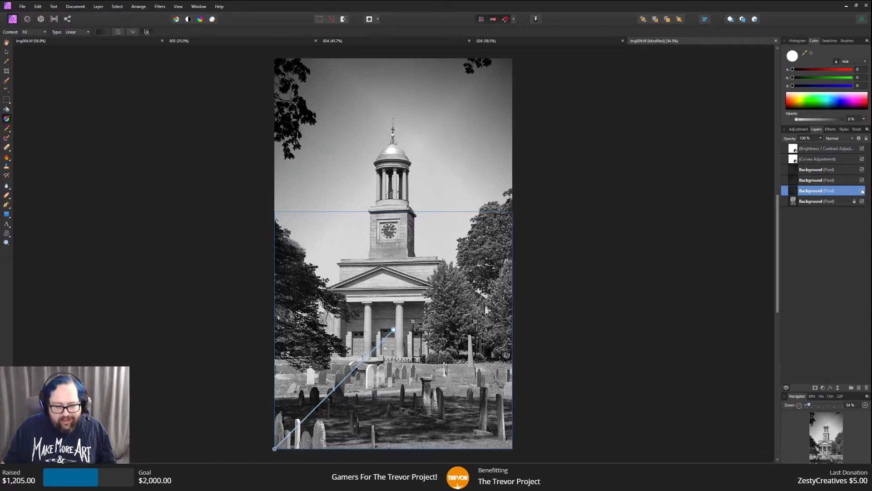
drag(851, 196, 868, 390)
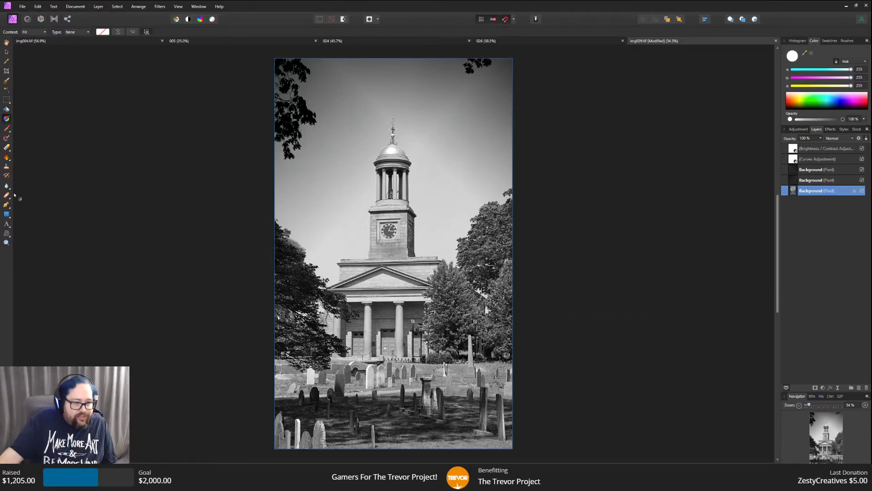
Darken the lower-left corner of the graveyard on the original Background layer with repeated diagonal Burn Brush strokes.
click(7, 149)
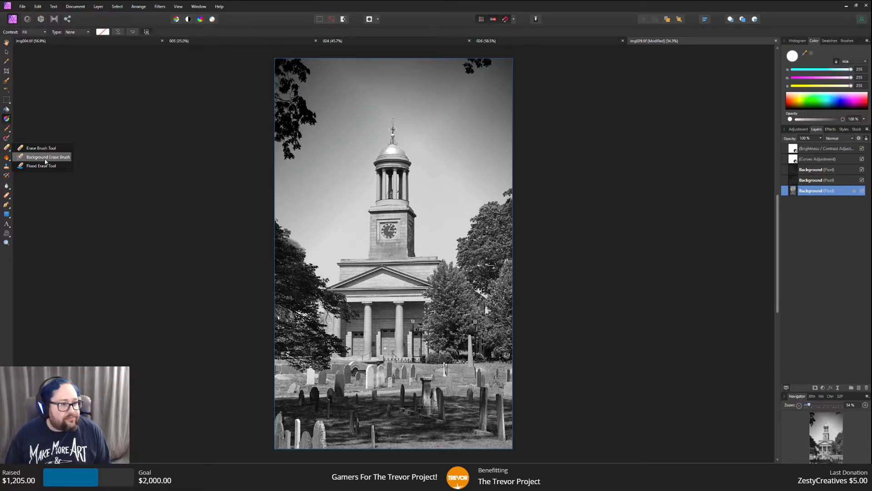
click(7, 186)
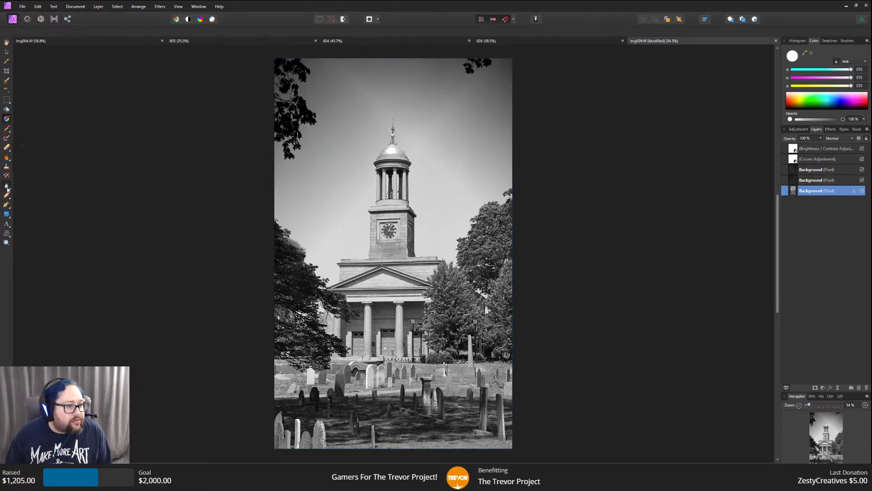
click(23, 186)
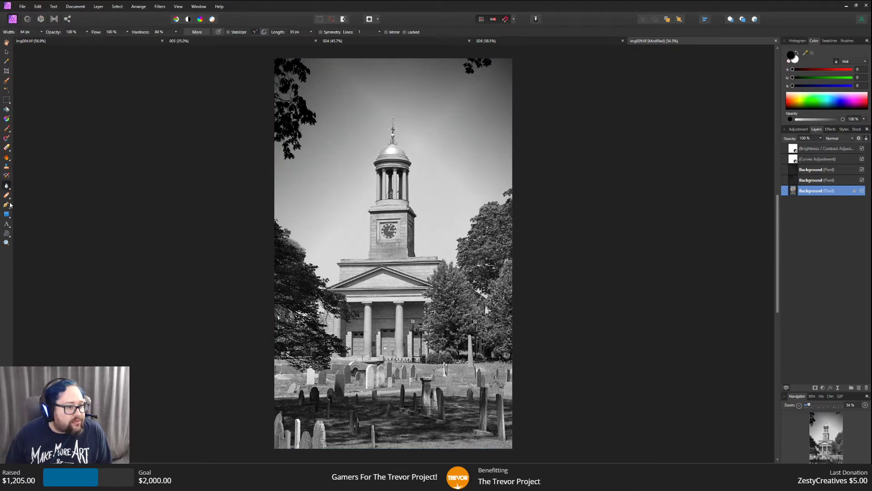
click(7, 157)
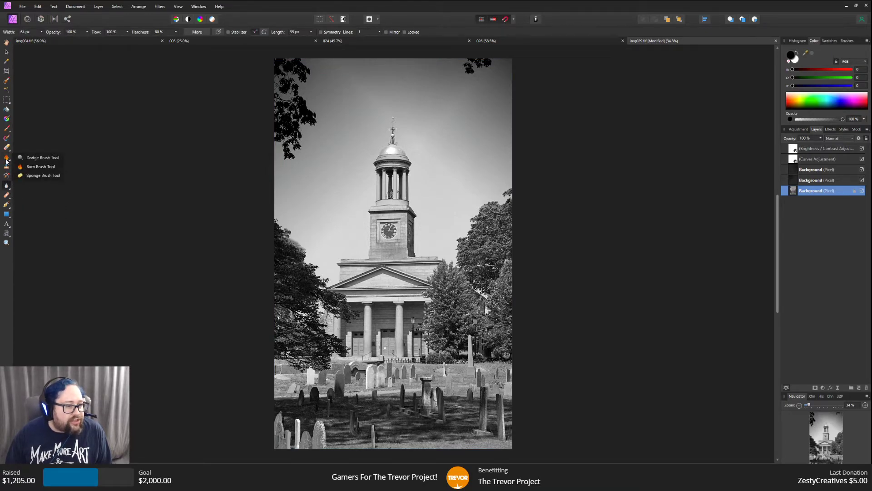
click(32, 165)
mouse_move(274, 401)
mouse_down()
mouse_move(292, 426)
mouse_move(317, 439)
mouse_move(311, 446)
mouse_up()
drag(275, 419, 341, 431)
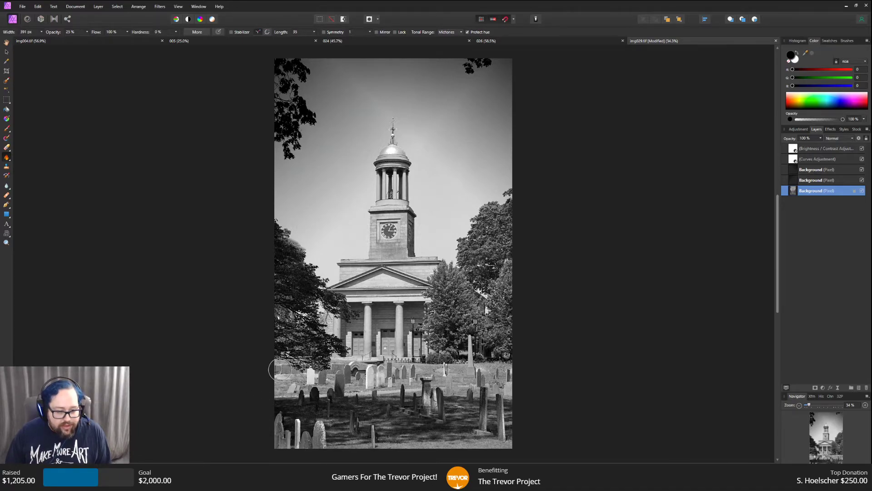
drag(279, 369, 368, 435)
drag(266, 374, 341, 440)
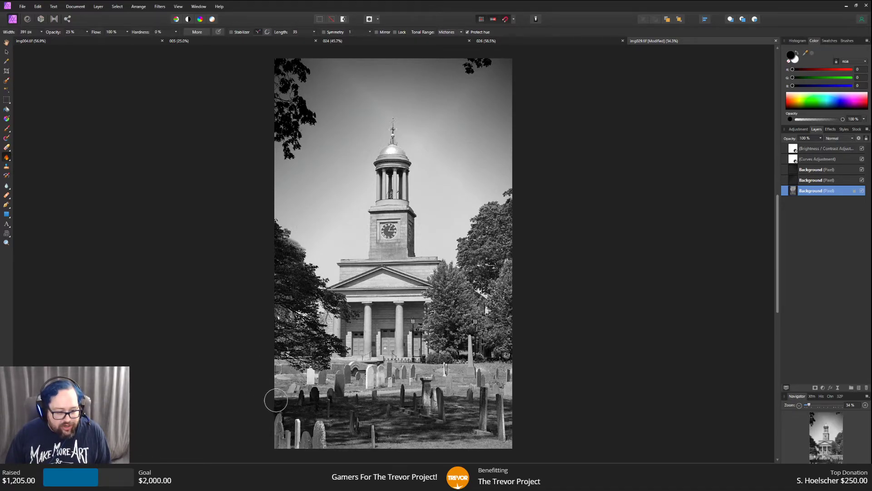
drag(267, 399, 353, 444)
drag(275, 359, 362, 426)
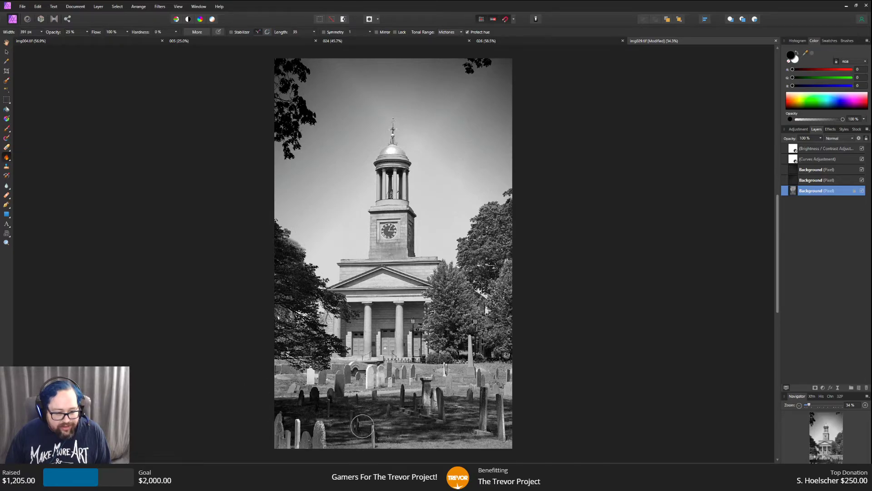
mouse_move(266, 376)
mouse_down()
mouse_move(315, 416)
mouse_move(356, 433)
mouse_up()
drag(276, 394, 371, 455)
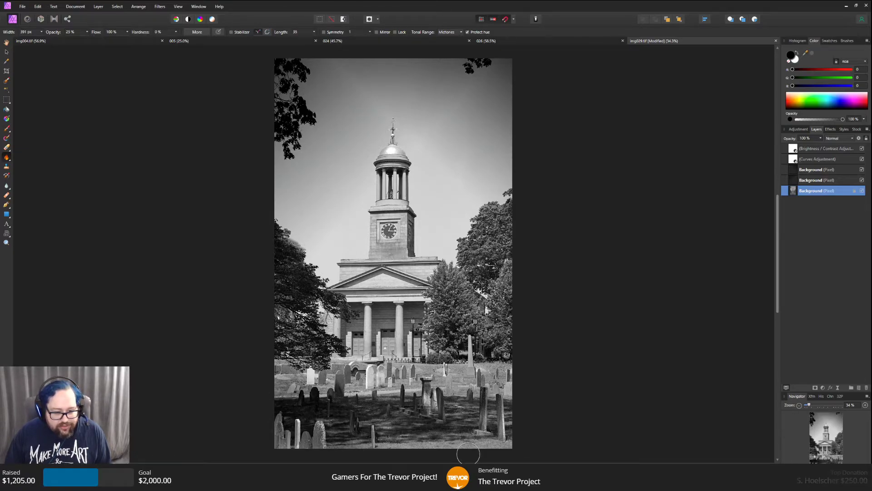
Burn the lower-right corner of the graveyard with diagonal strokes, and touch up the grass at the photo's two side edges.
mouse_move(509, 376)
mouse_down()
mouse_move(491, 410)
mouse_move(444, 434)
mouse_up()
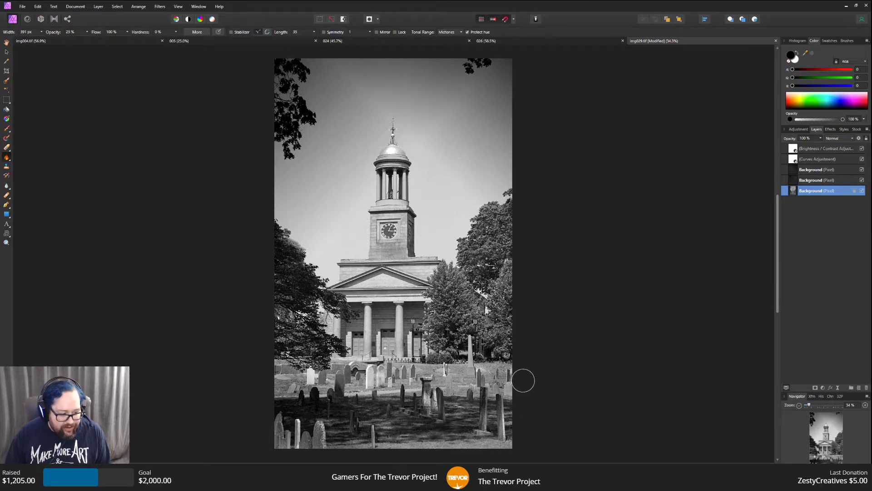
drag(515, 383, 469, 449)
mouse_move(509, 417)
mouse_down()
mouse_move(502, 449)
mouse_move(401, 441)
mouse_up()
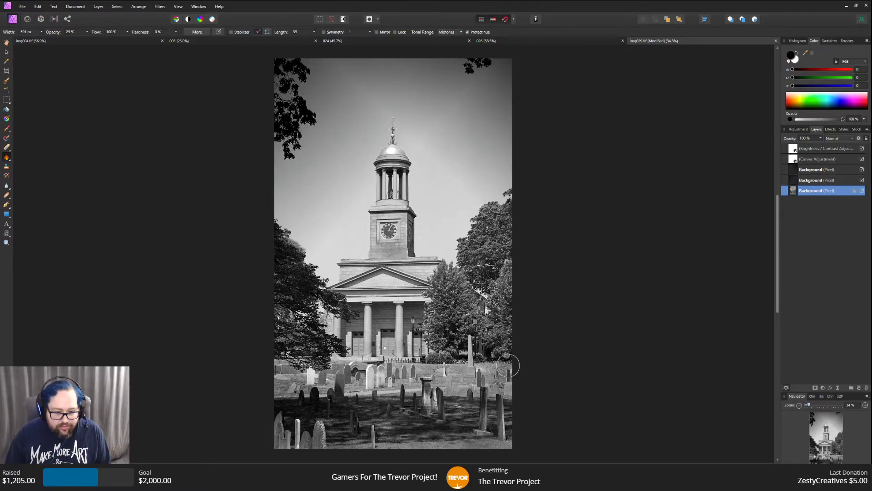
mouse_move(509, 366)
mouse_down()
mouse_move(491, 427)
mouse_move(457, 444)
mouse_up()
drag(511, 386, 476, 451)
mouse_move(512, 428)
mouse_down()
mouse_move(482, 453)
mouse_move(427, 437)
mouse_up()
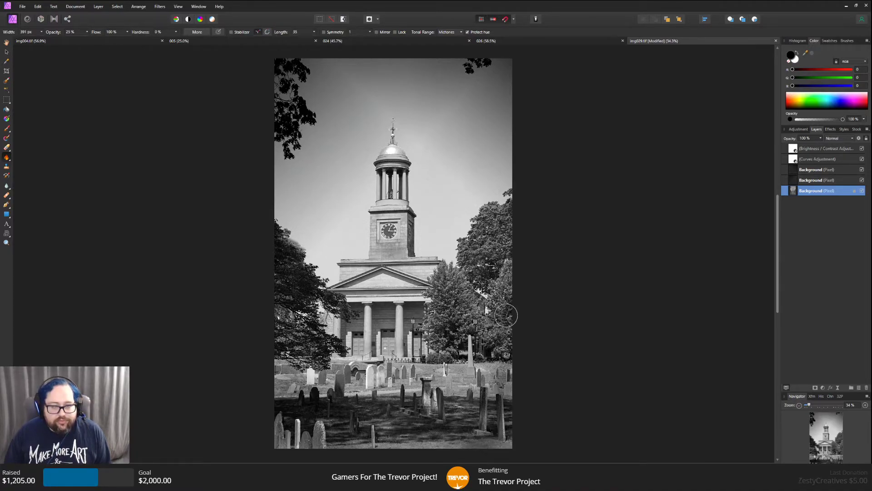
mouse_move(509, 385)
mouse_down()
mouse_move(480, 422)
mouse_move(449, 440)
mouse_up()
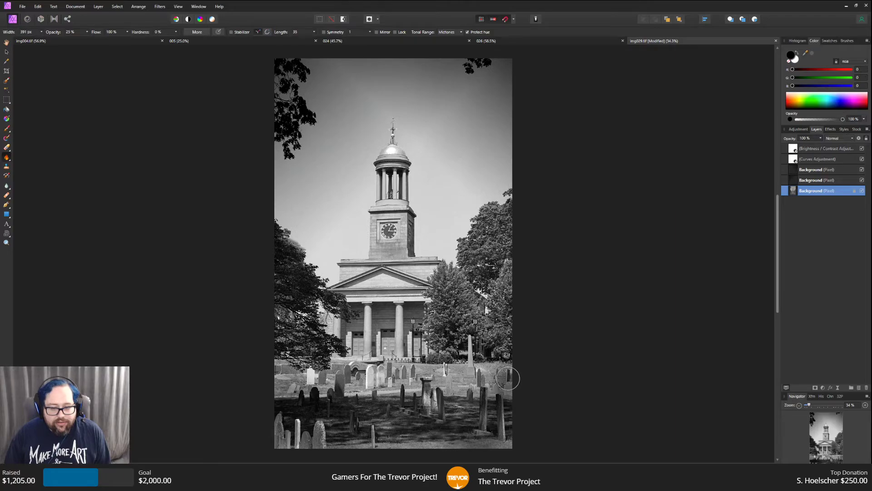
drag(489, 388, 400, 424)
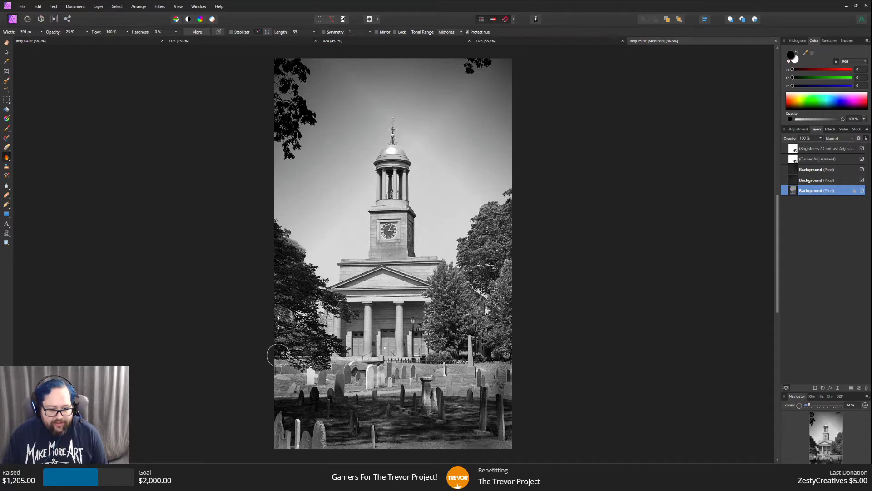
mouse_move(277, 358)
mouse_down()
mouse_move(296, 395)
mouse_move(292, 388)
mouse_up()
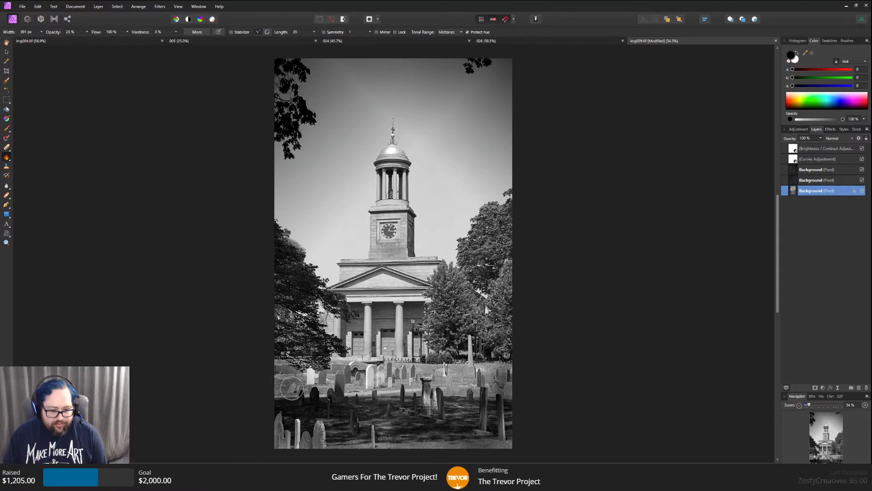
drag(505, 370, 497, 369)
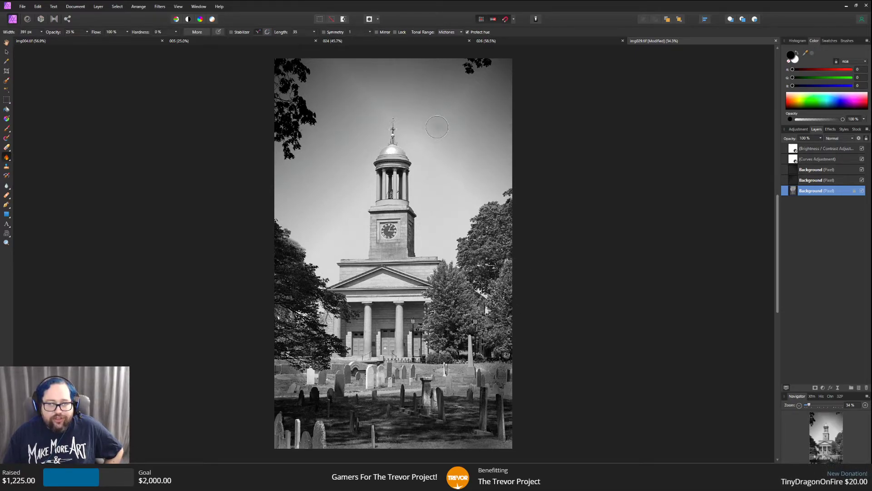
Try a short burn stroke in the sky near the photo's upper edge and undo it.
mouse_move(340, 65)
mouse_down()
mouse_move(327, 62)
mouse_move(341, 61)
mouse_move(349, 71)
mouse_up()
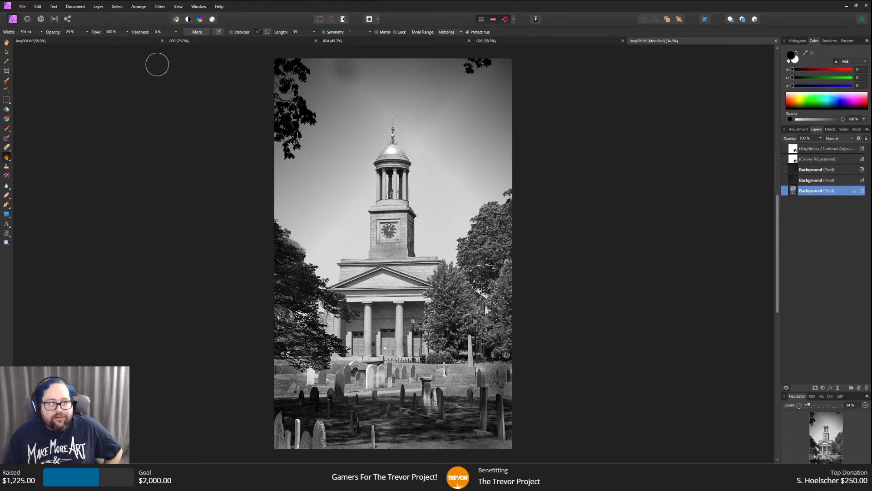
click(42, 8)
click(42, 15)
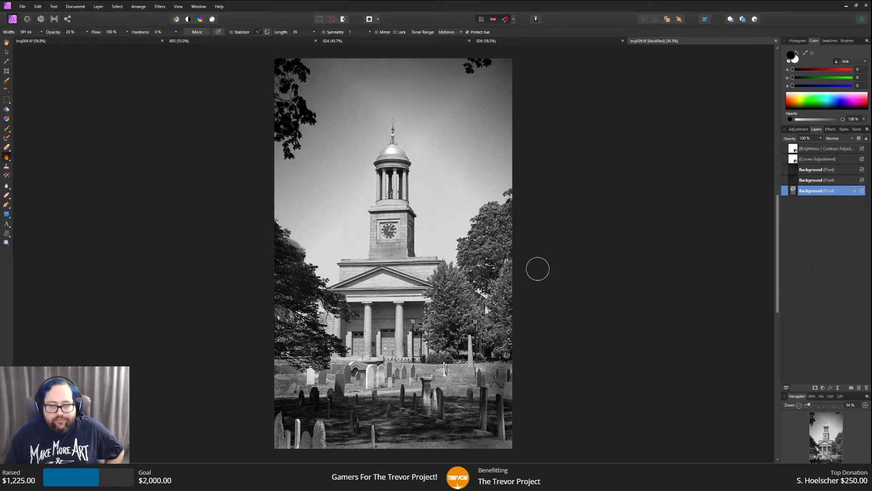
scroll(595, 312, down, 1)
scroll(566, 367, down, 1)
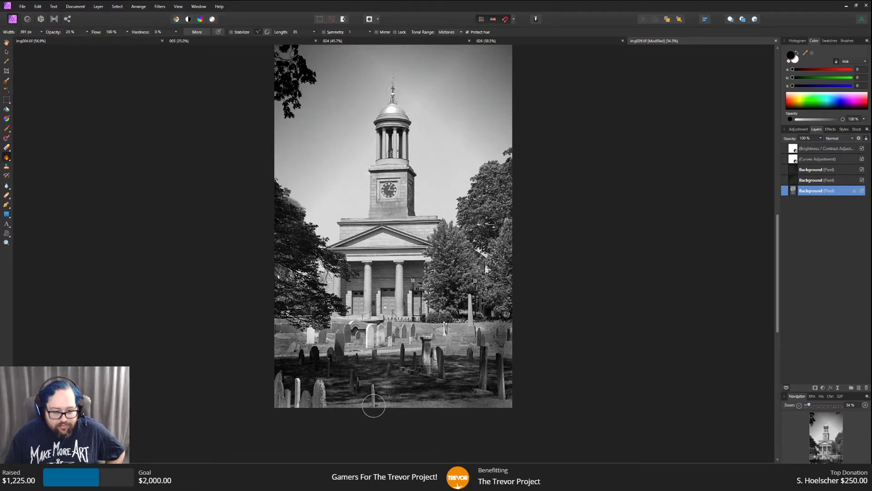
scroll(653, 332, up, 3)
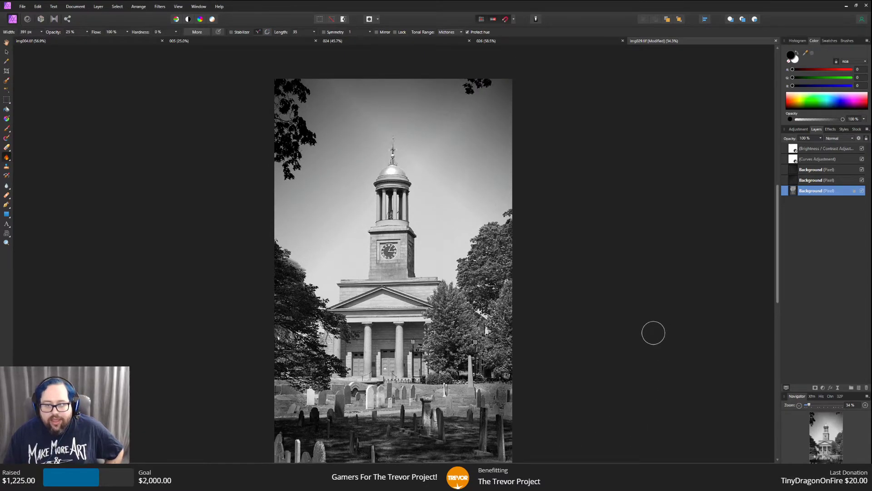
scroll(647, 314, up, 1)
scroll(640, 289, down, 1)
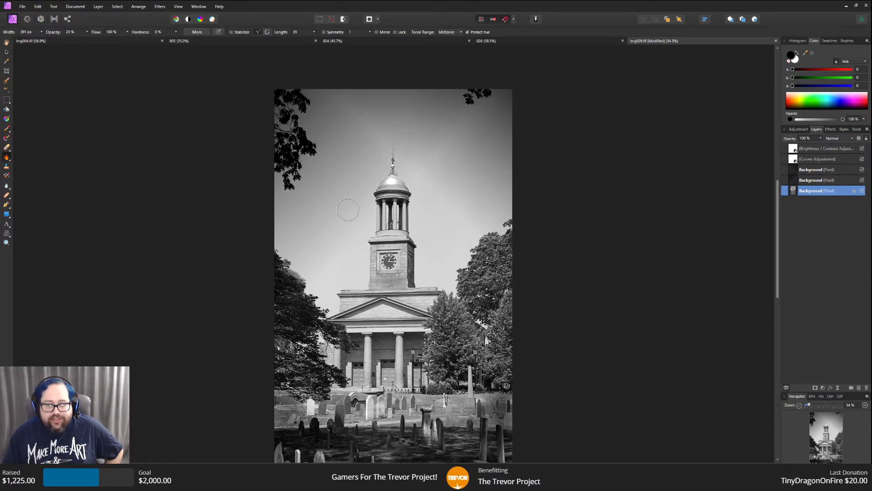
Add a default Selective Color adjustment above the Brightness / Contrast layer and set its colour range to Blacks.
click(804, 130)
click(815, 129)
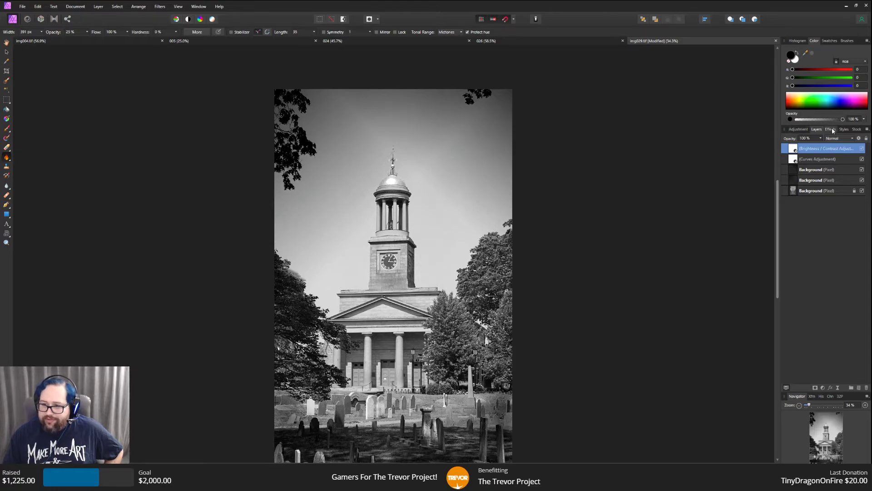
click(801, 131)
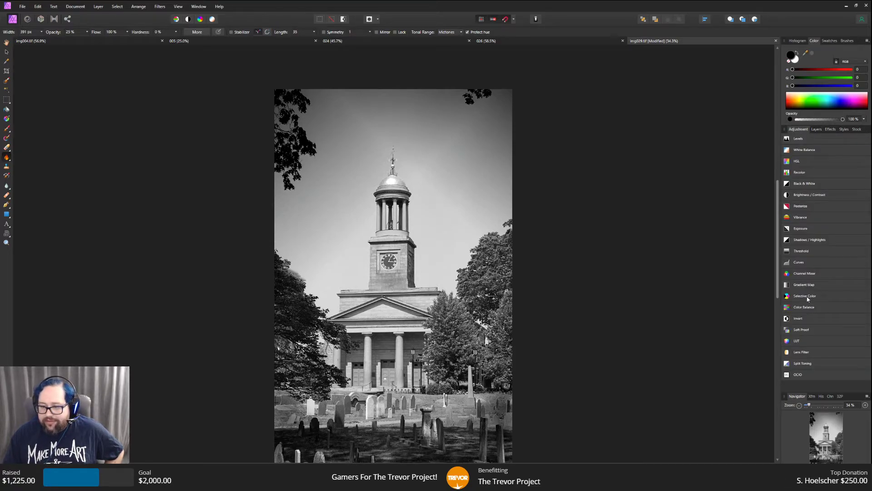
scroll(815, 328, down, 1)
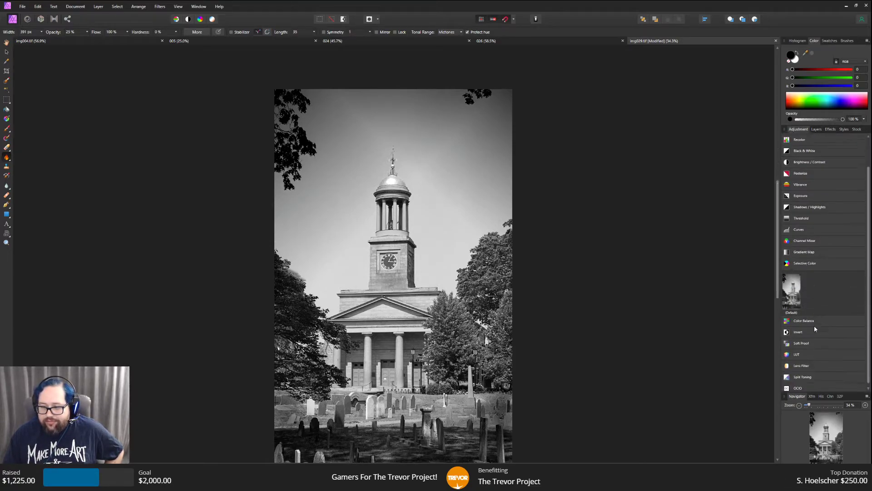
click(791, 291)
scroll(661, 272, down, 3)
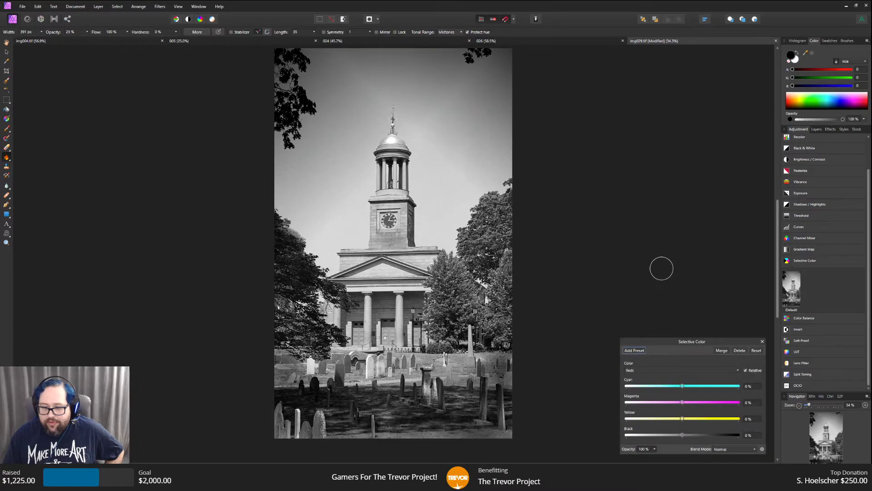
click(645, 370)
click(645, 439)
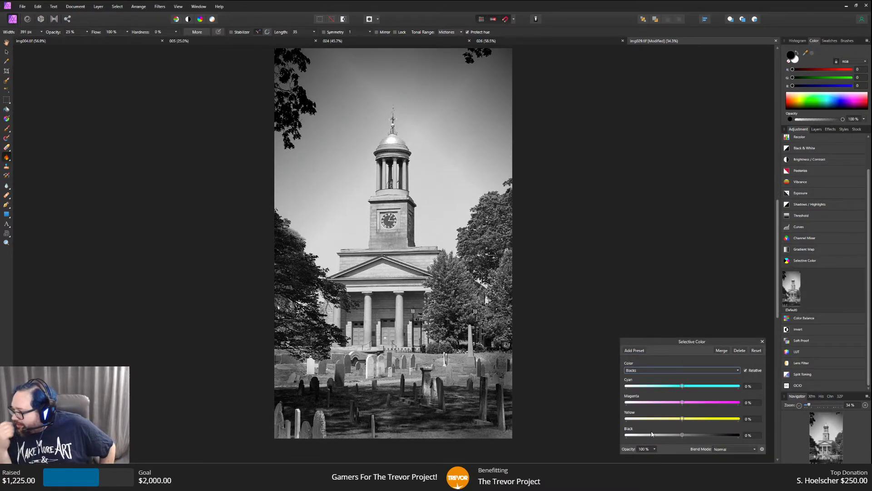
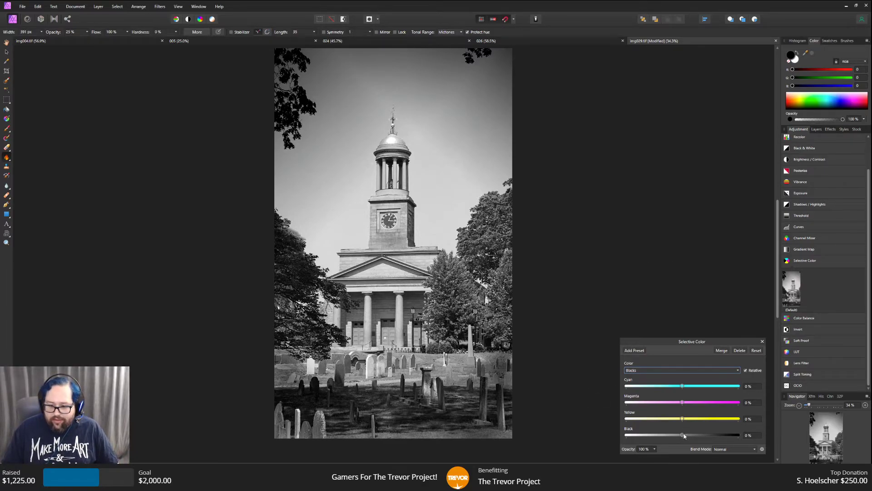
Try a Black value of 3% for the Blacks range, return it to 0%, and close the Selective Color settings.
mouse_move(682, 435)
mouse_down()
mouse_move(715, 437)
mouse_move(685, 441)
mouse_up()
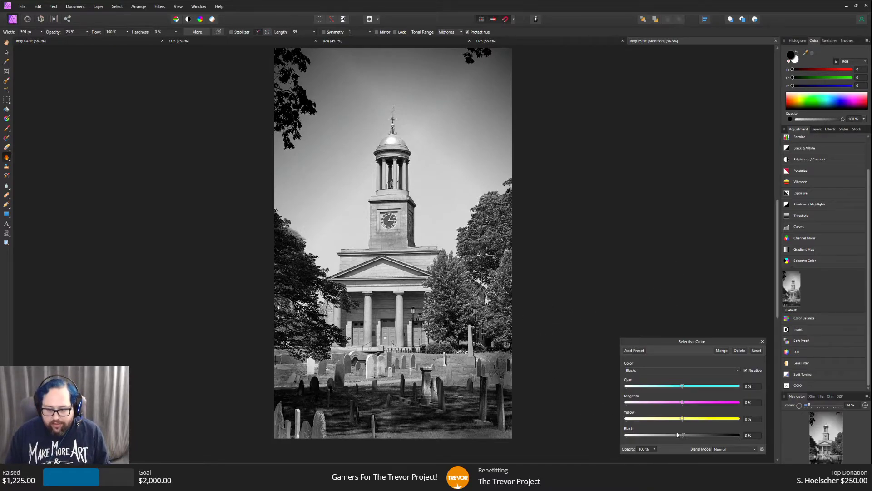
drag(677, 434, 682, 436)
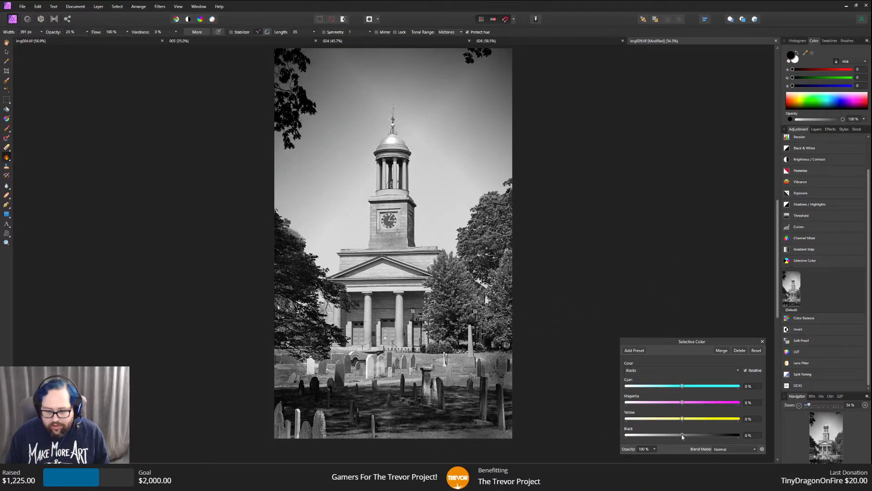
click(762, 341)
scroll(540, 229, up, 2)
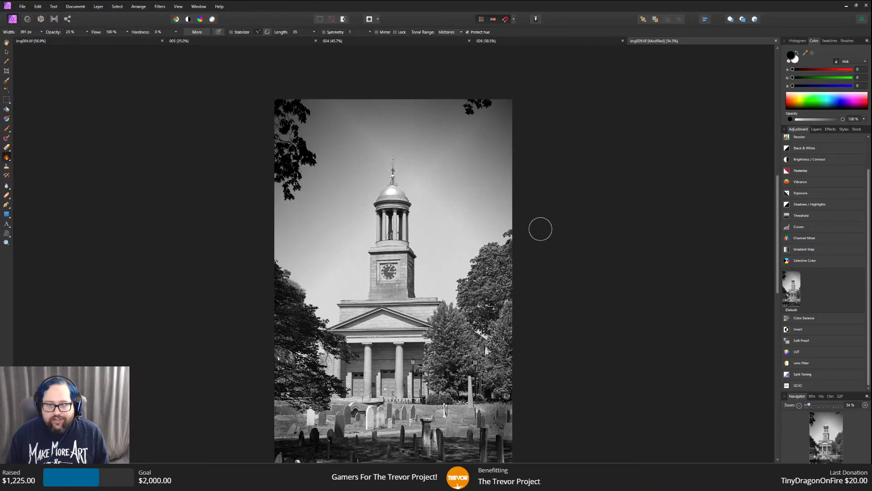
click(817, 129)
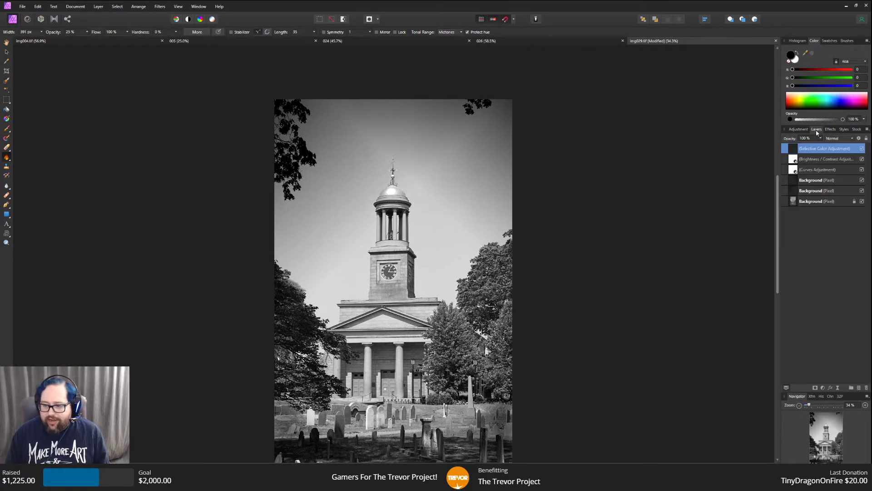
scroll(546, 216, down, 1)
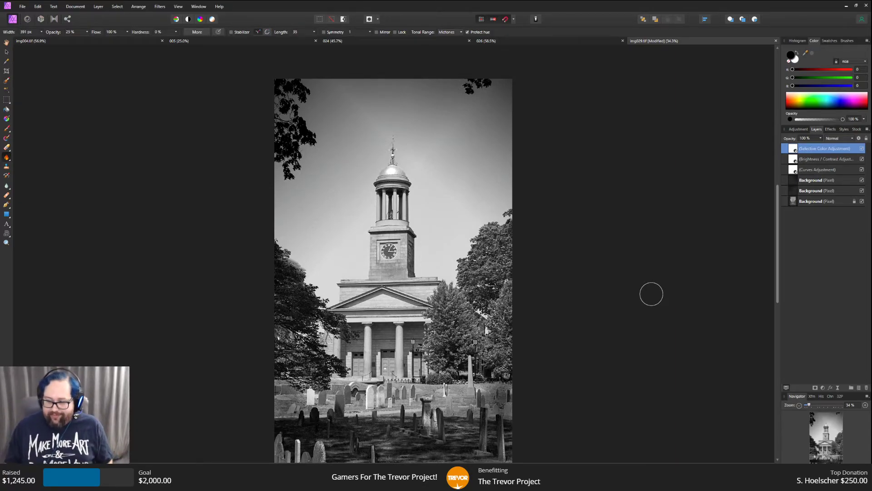
scroll(654, 291, down, 3)
scroll(661, 327, up, 2)
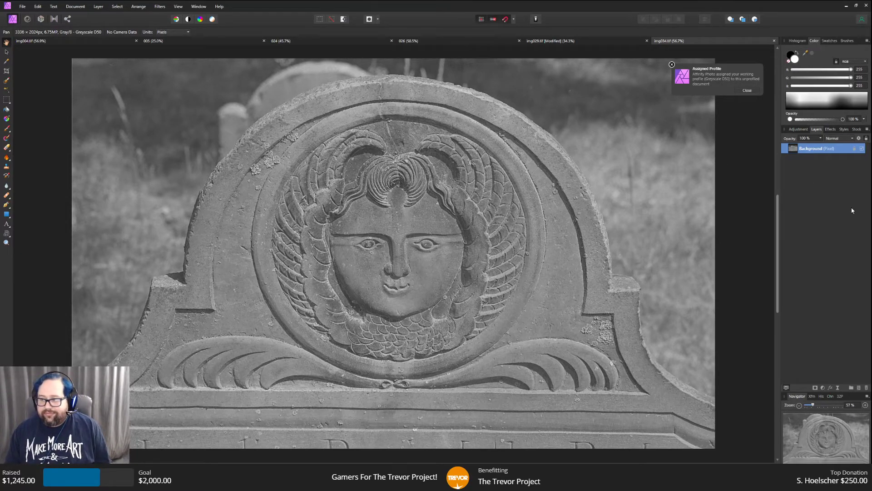
Dismiss the assigned profile notice and convert img034.tif to RGB/8 format with the Adobe RGB (1998) profile.
click(673, 64)
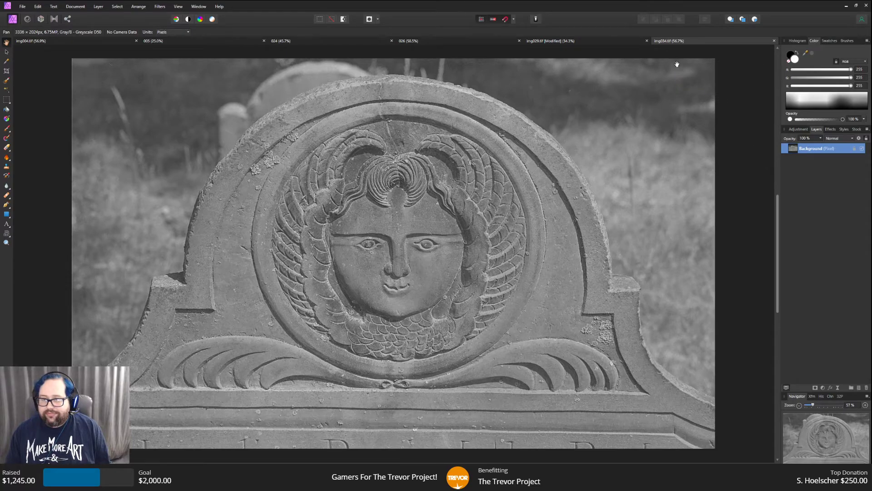
click(40, 8)
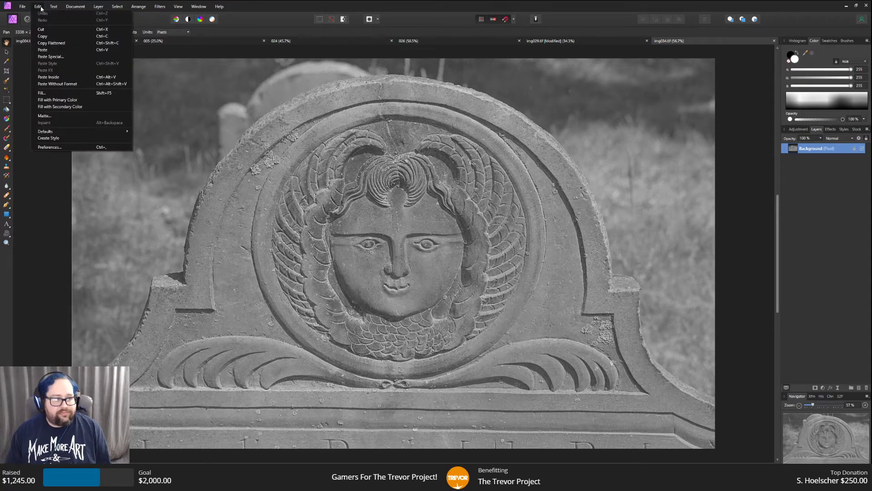
mouse_move(25, 9)
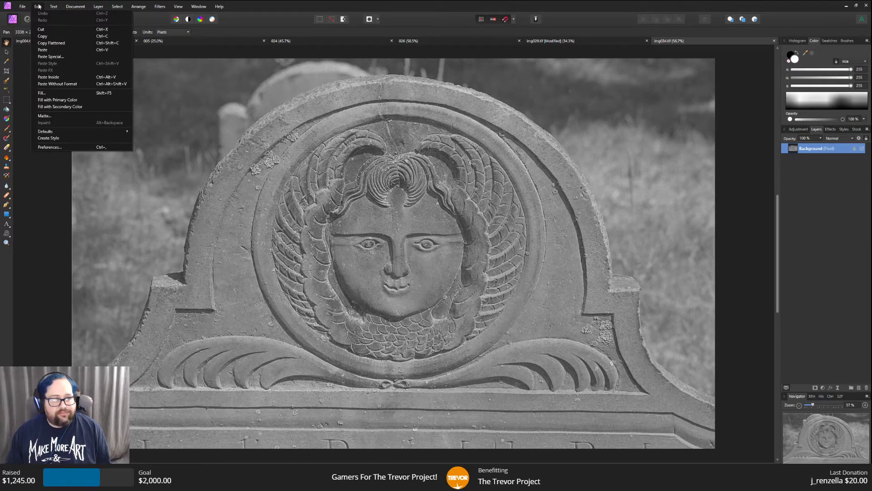
mouse_move(76, 6)
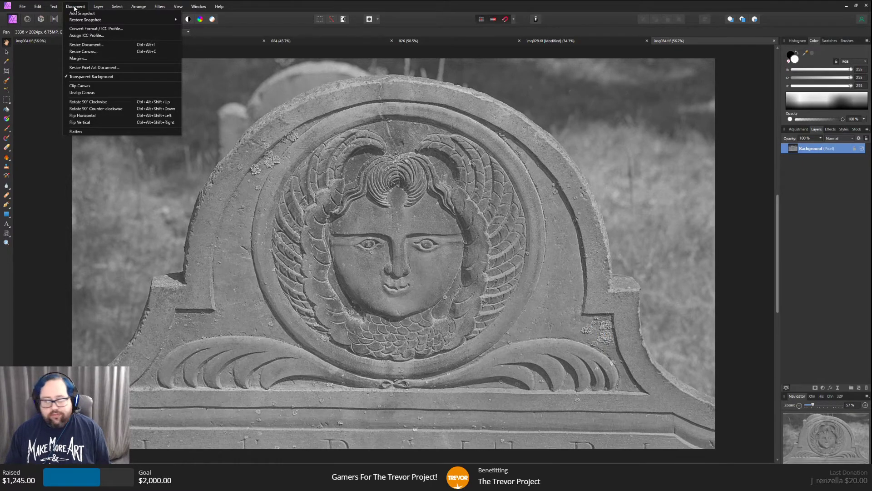
click(90, 29)
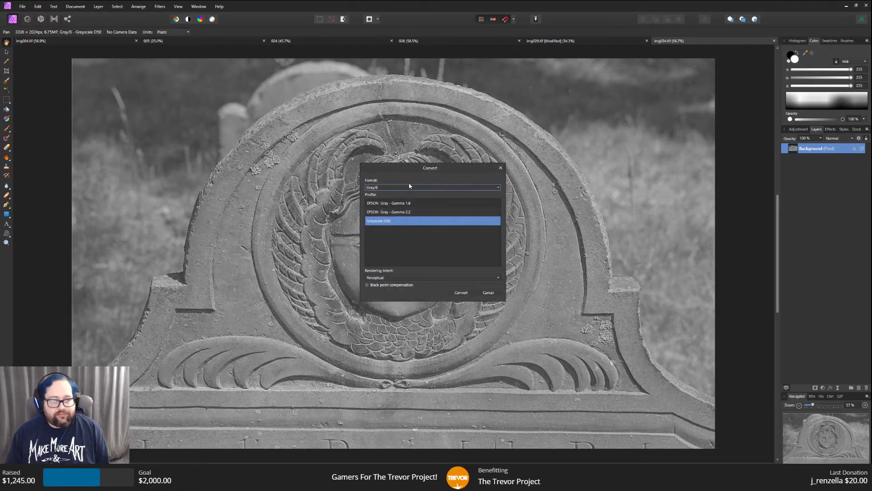
click(414, 188)
click(385, 197)
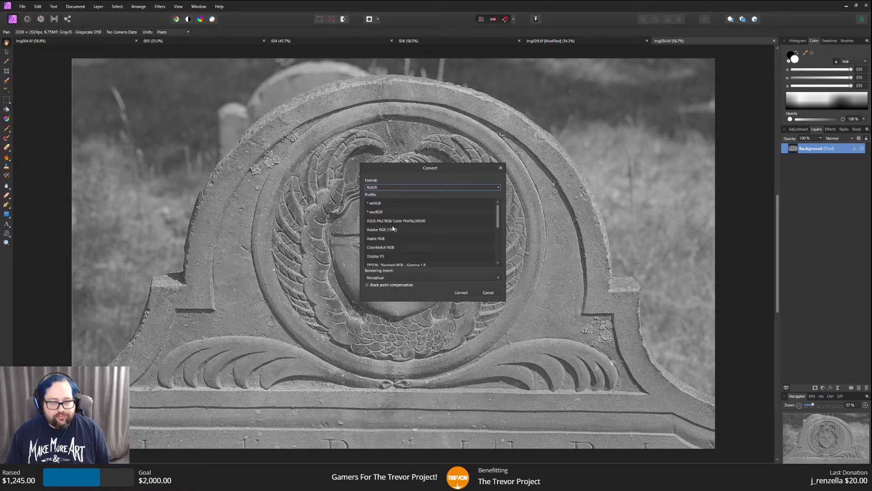
click(392, 229)
click(461, 292)
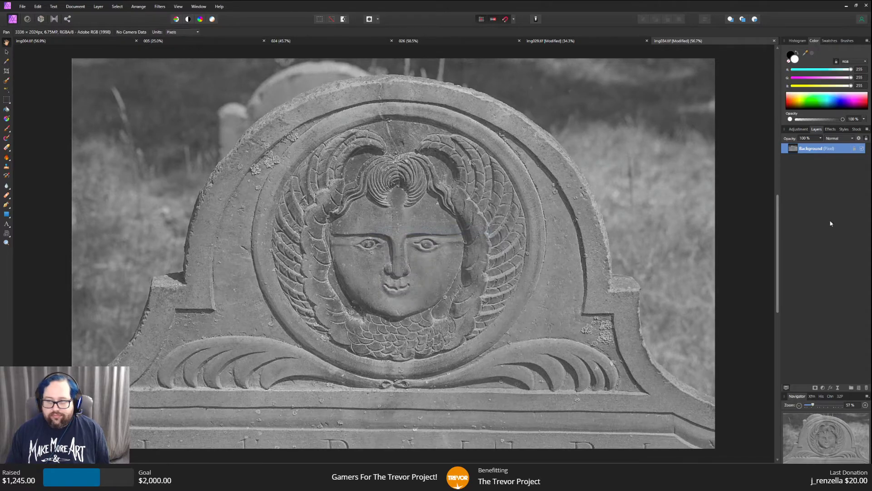
Straighten the gravestone photo with the Crop tool by rotating it very slightly counterclockwise, and apply the rotation.
right_click(820, 150)
double_click(820, 150)
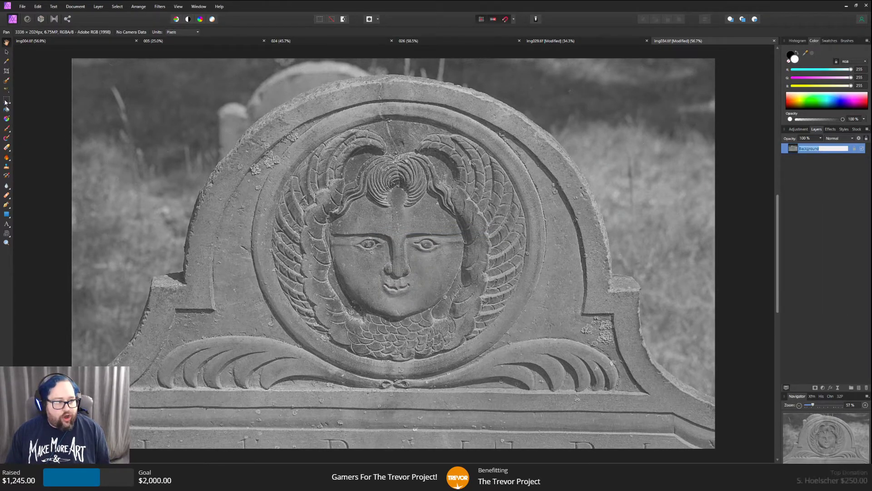
click(6, 71)
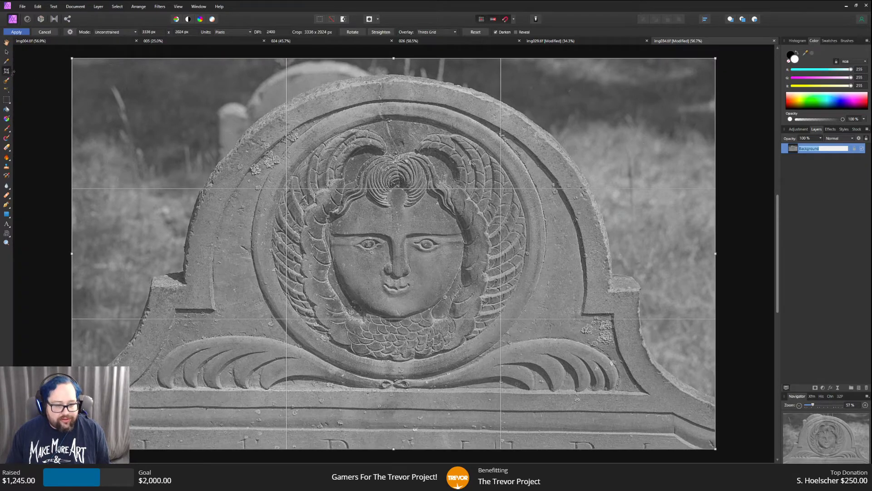
click(67, 55)
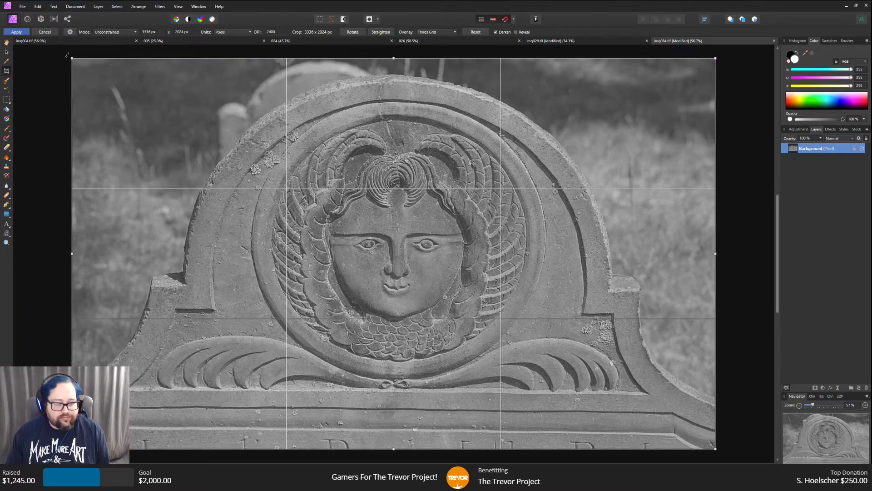
drag(67, 55, 64, 57)
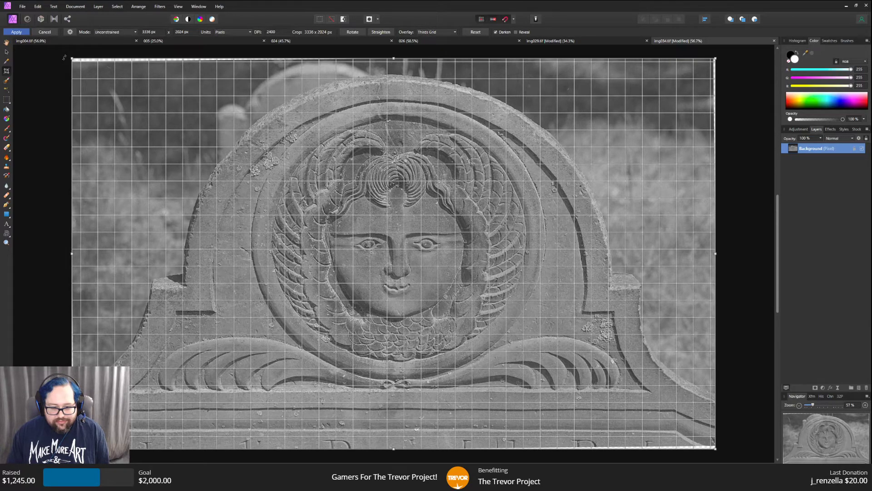
drag(64, 57, 64, 57)
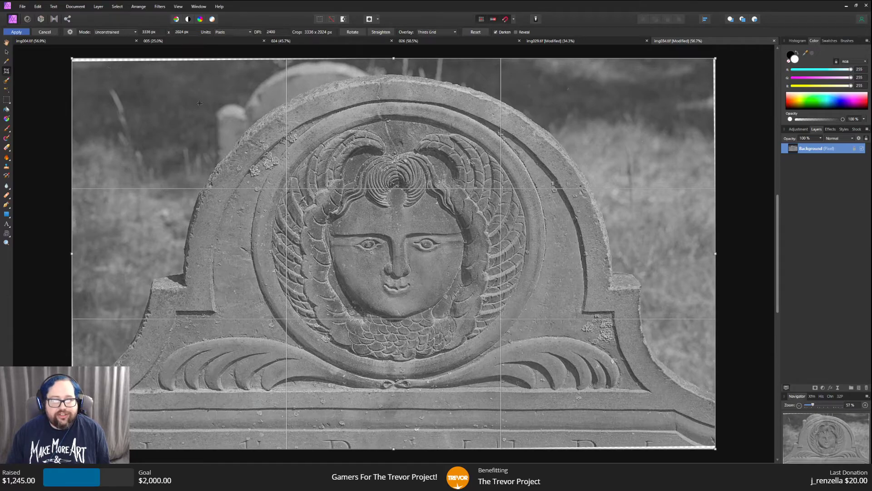
click(14, 32)
Crop all four edges of the gravestone photo to 3304 × 1980 px, trimming off the blank slivers left by the rotation.
click(6, 71)
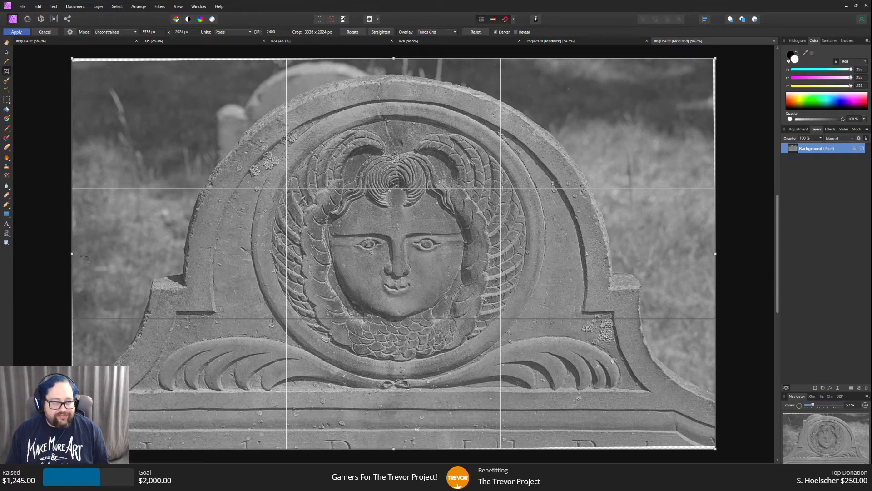
drag(73, 254, 75, 254)
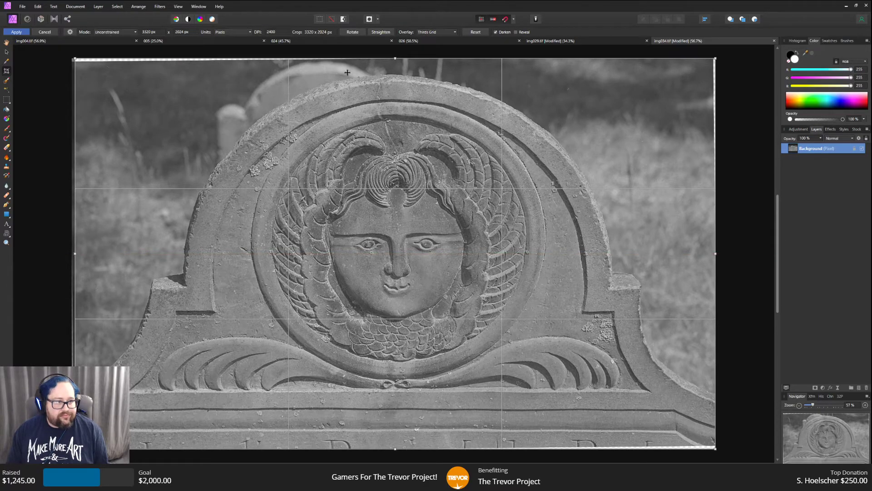
drag(395, 56, 395, 61)
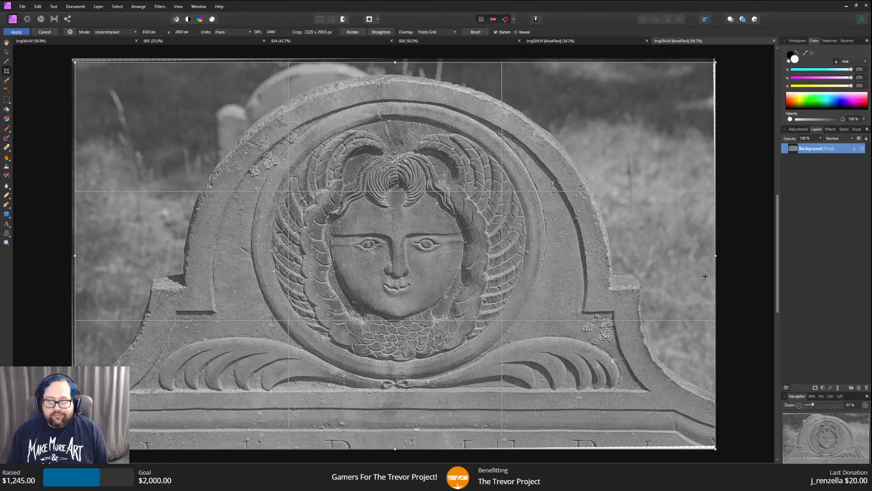
drag(716, 256, 712, 255)
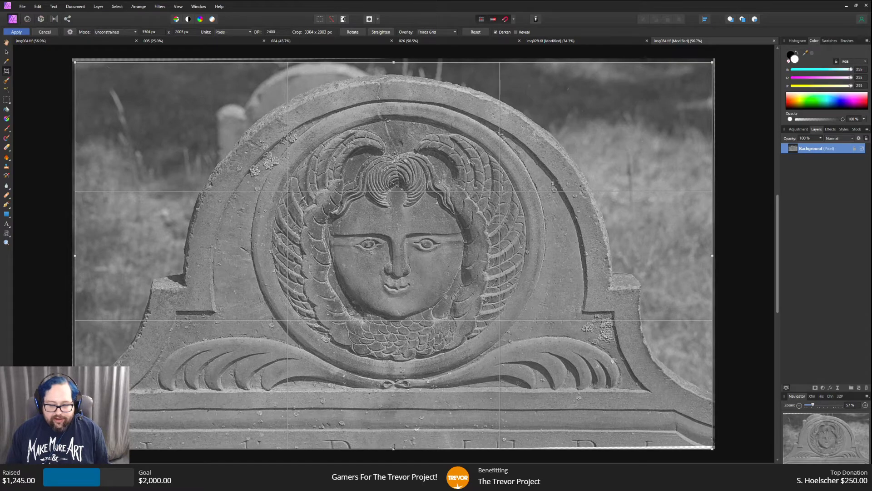
drag(393, 447, 394, 444)
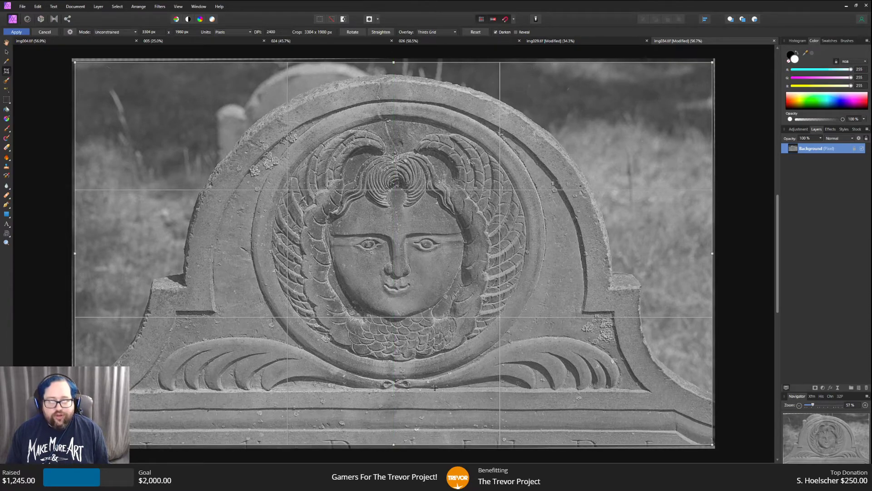
click(16, 33)
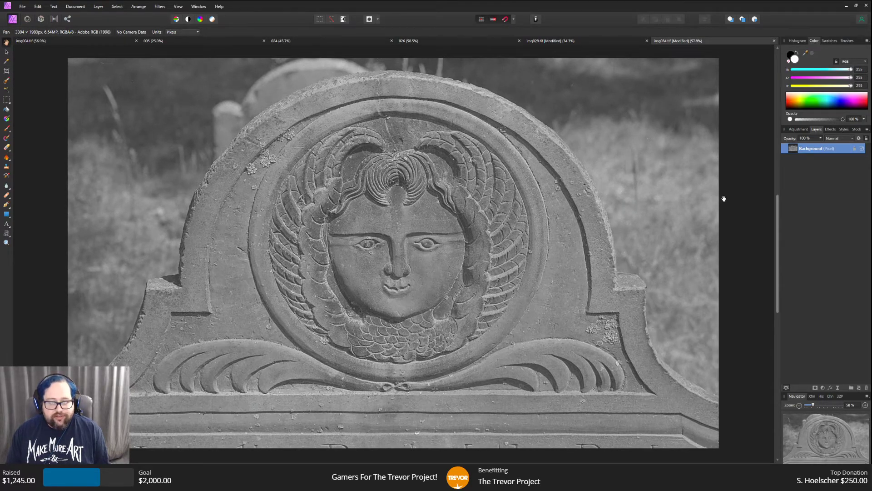
Duplicate the Background layer of the gravestone photo.
scroll(771, 309, down, 1)
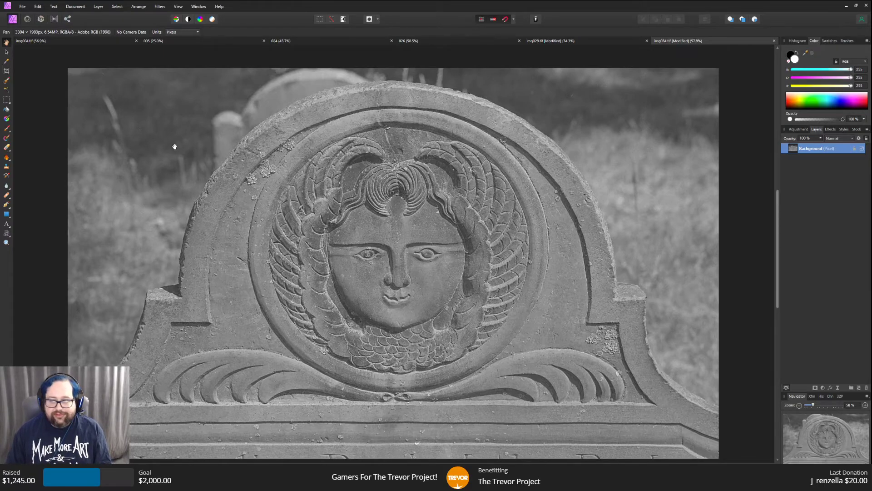
right_click(816, 150)
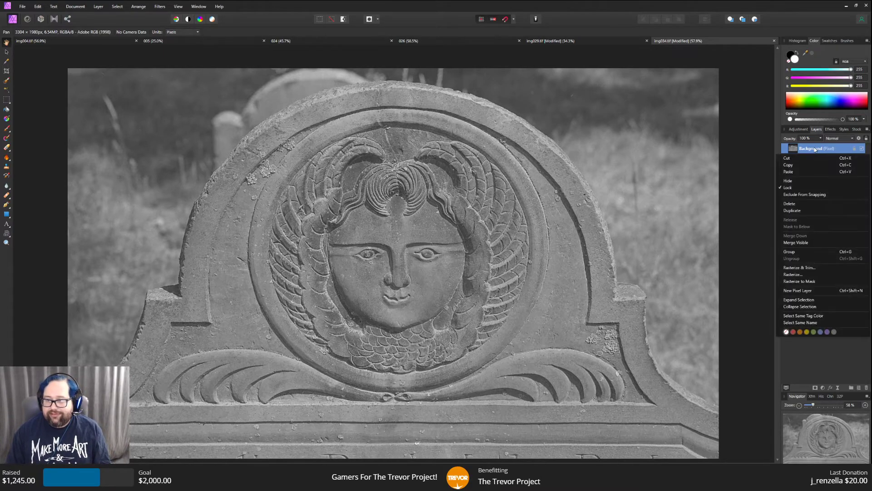
click(802, 210)
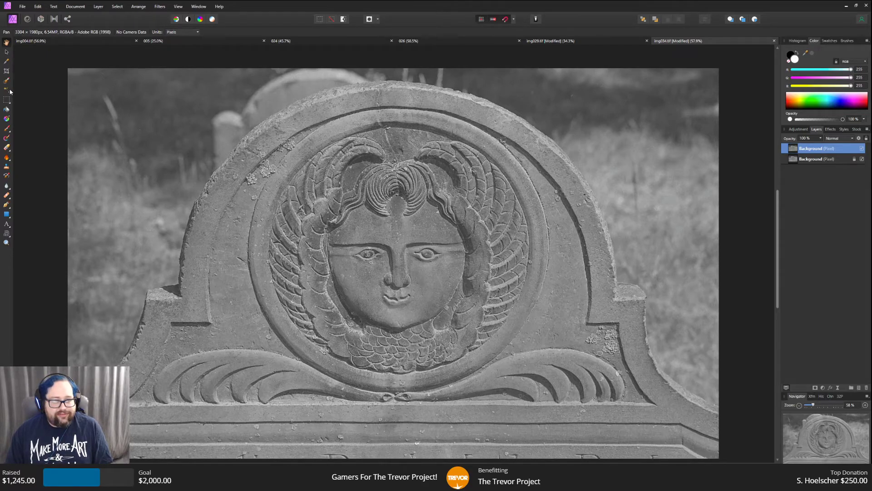
Add a Curves adjustment with the black point moved in to about 0.25 and the white point to 0.75, and close its settings.
click(803, 129)
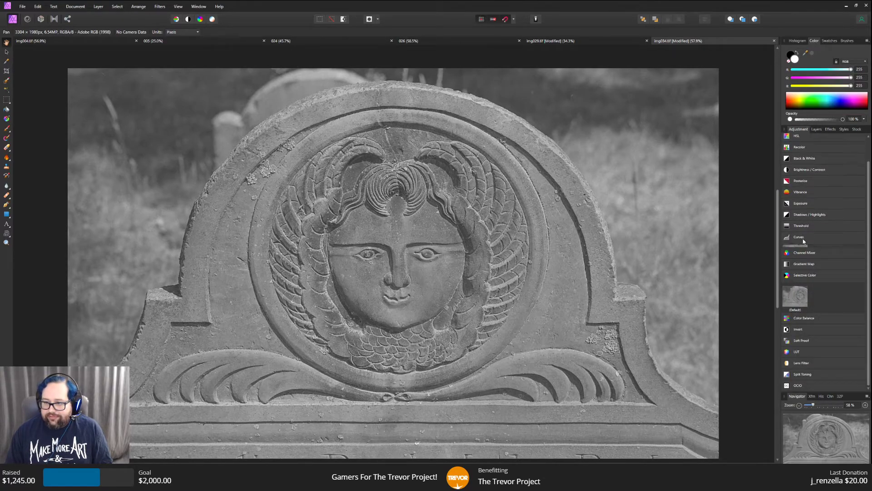
click(795, 234)
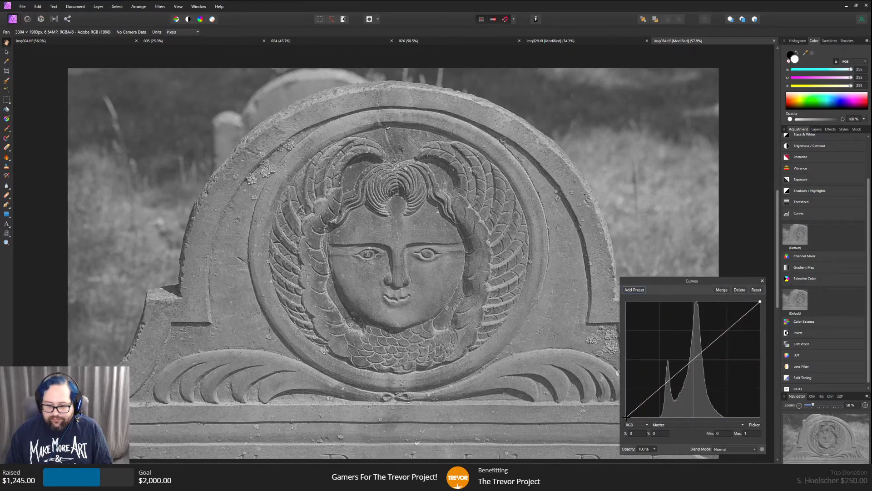
drag(626, 416, 660, 417)
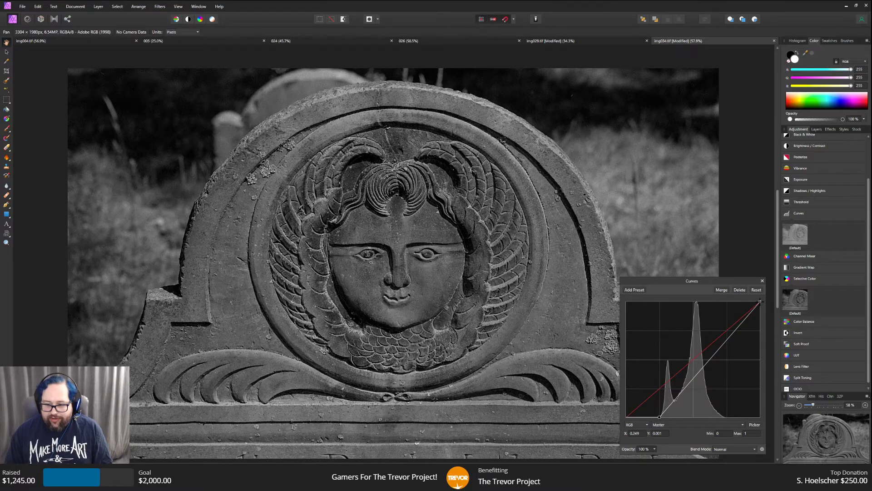
drag(760, 301, 727, 303)
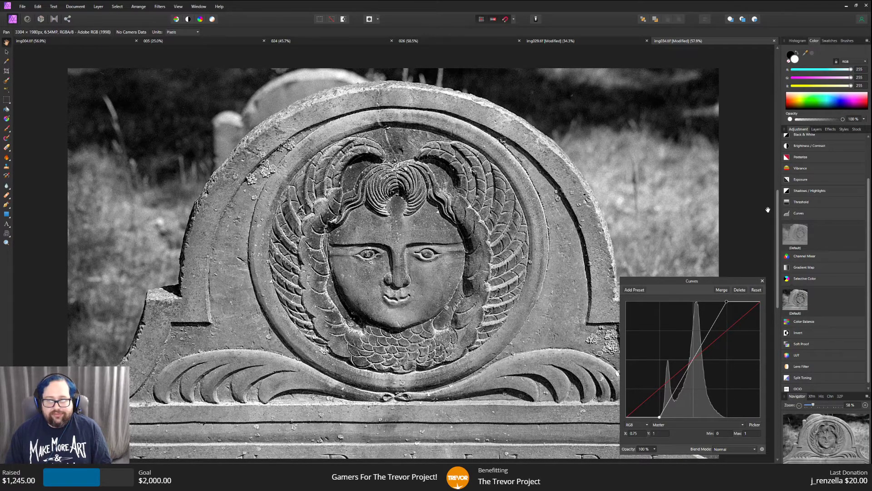
click(762, 282)
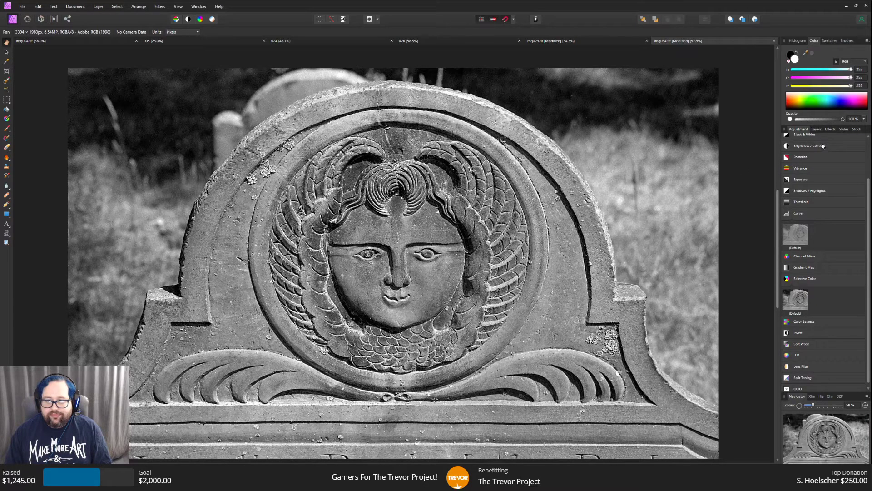
Add a Brightness / Contrast adjustment with 5% brightness and 20% contrast, and close its settings.
scroll(810, 295, up, 2)
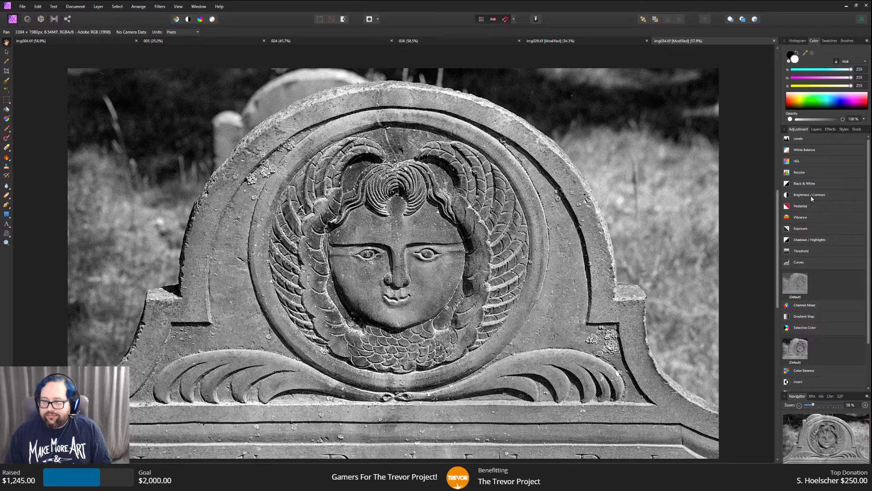
click(811, 196)
click(801, 222)
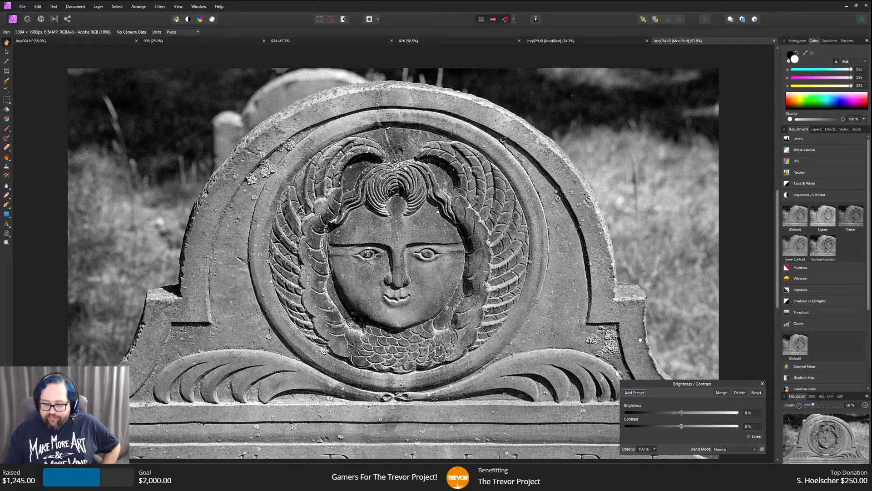
mouse_move(682, 426)
mouse_down()
mouse_move(699, 425)
mouse_move(689, 427)
mouse_up()
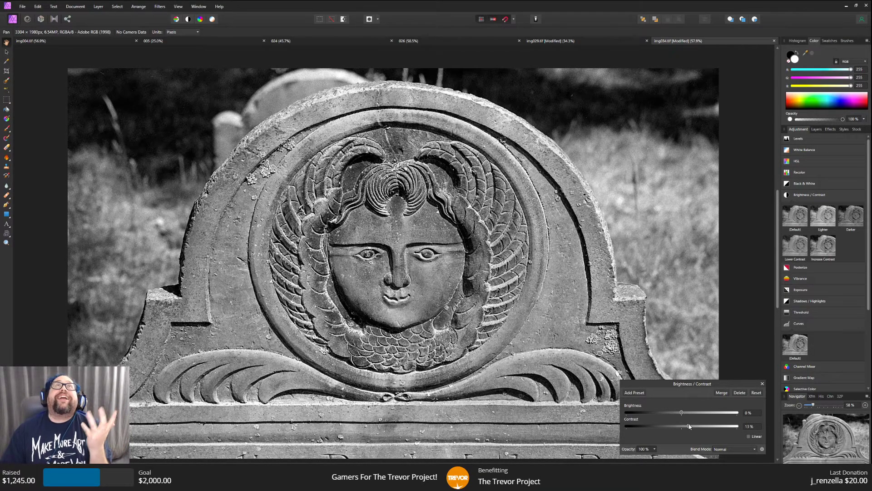
drag(689, 426, 693, 427)
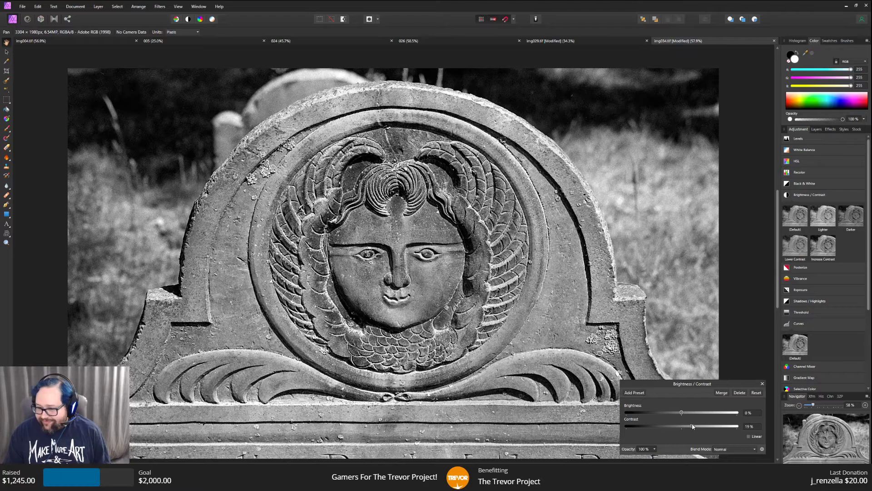
drag(694, 426, 685, 411)
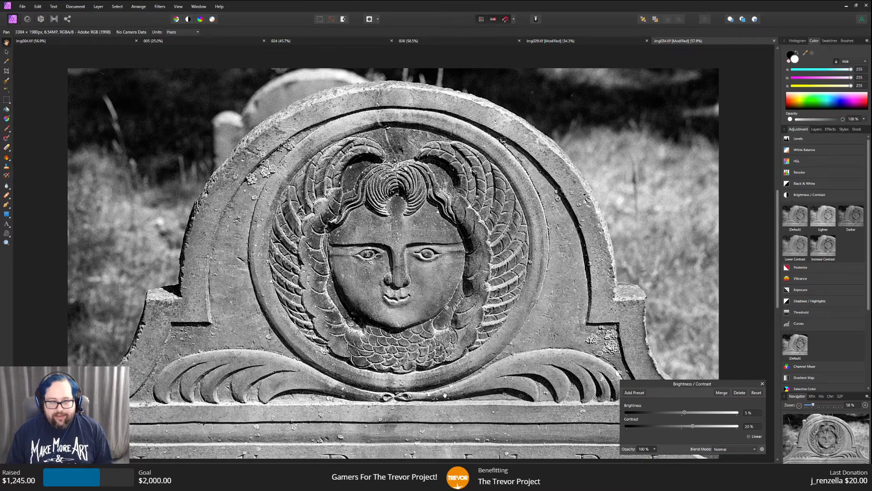
click(763, 384)
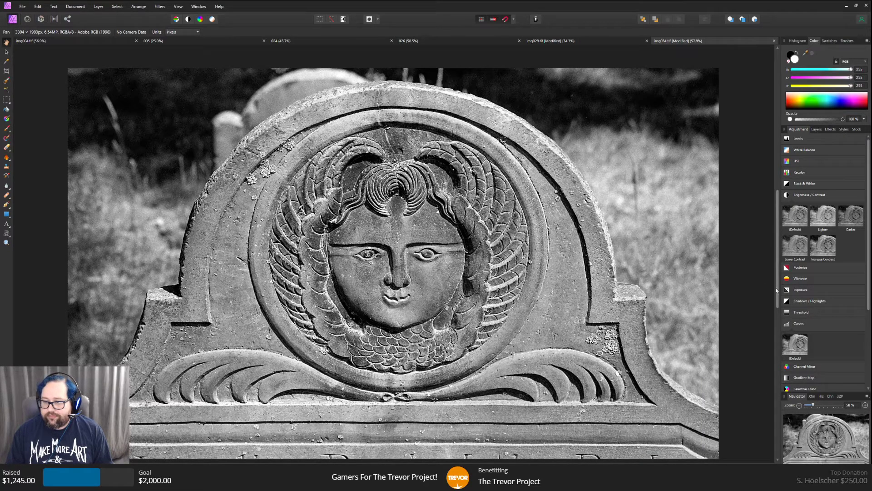
Add a Selective Color adjustment that sets Black to 5% for the Blacks range, and close its settings.
scroll(812, 326, down, 1)
scroll(811, 325, down, 2)
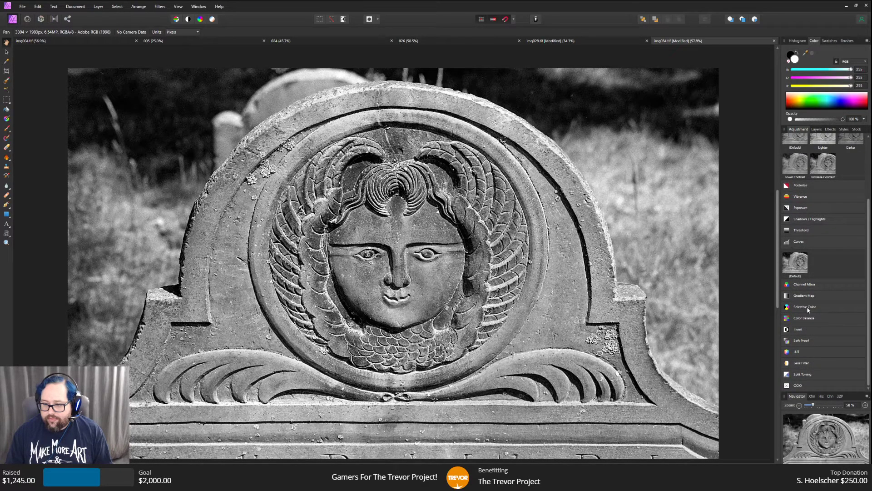
click(816, 129)
click(801, 129)
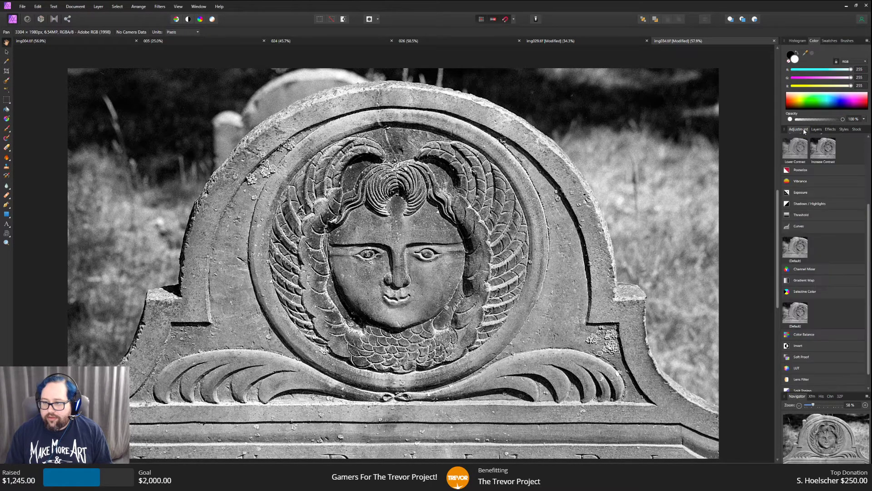
click(795, 312)
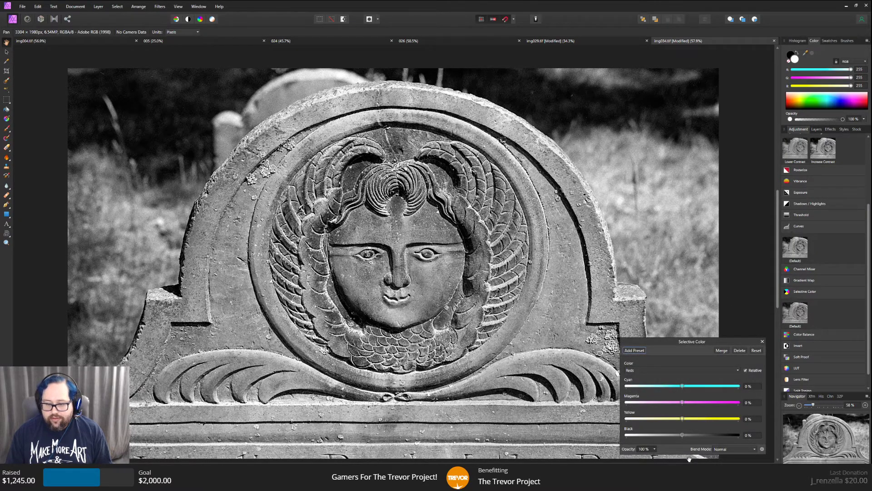
click(645, 370)
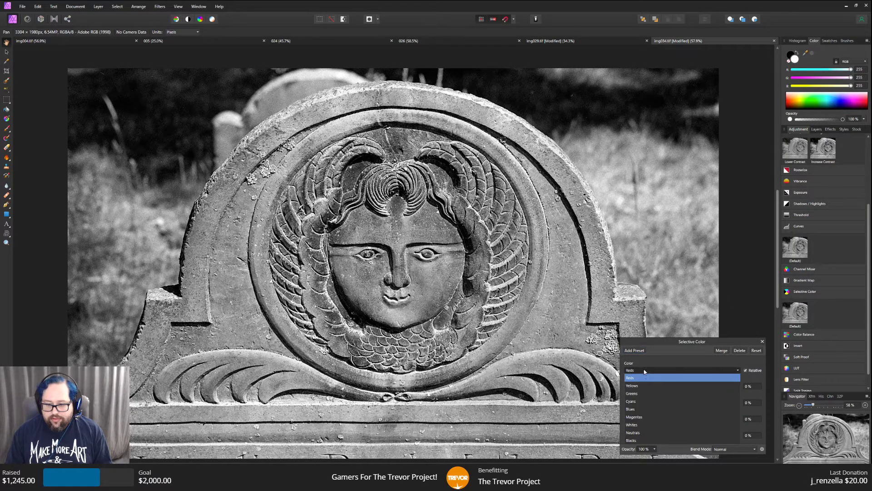
click(640, 440)
drag(682, 435, 685, 437)
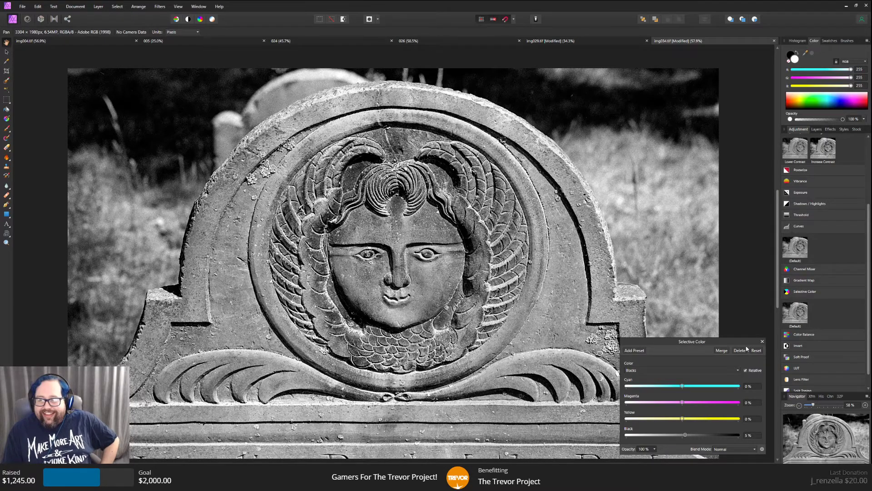
click(762, 341)
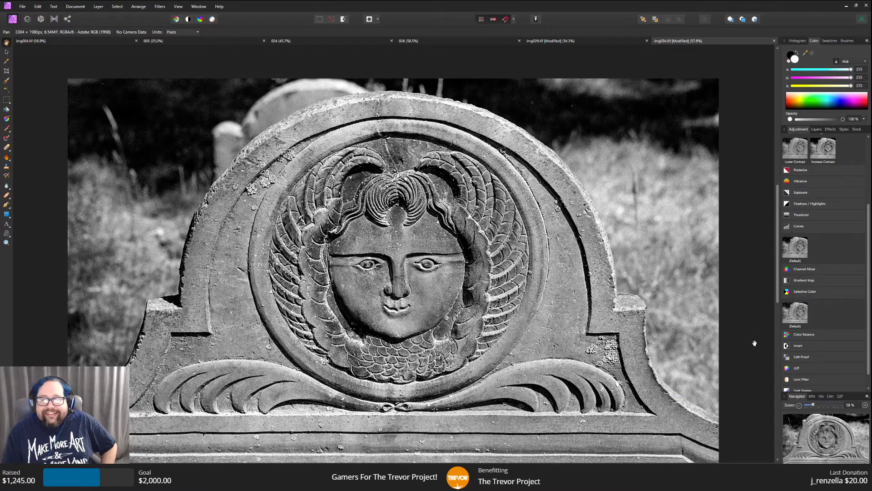
Retouch specks in the dark background on the duplicated Background layer with the Clone Brush, sampling clean dark areas nearby, and check the whole photo.
click(7, 167)
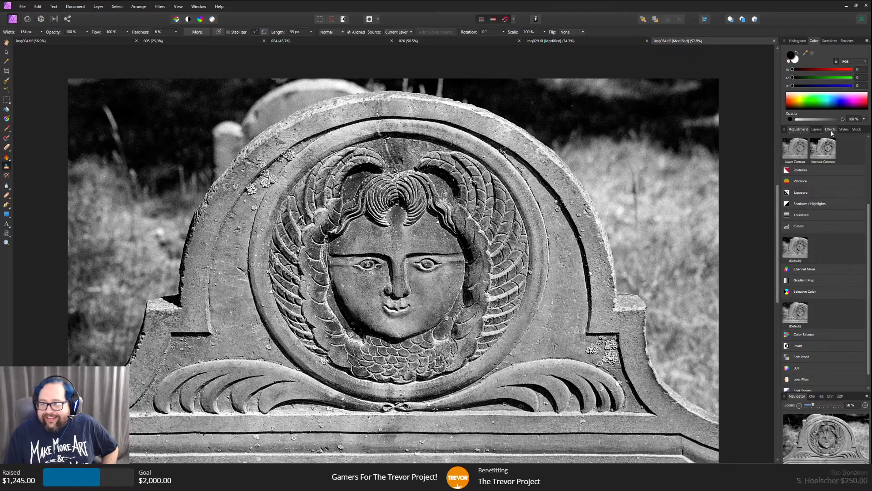
click(817, 129)
click(811, 181)
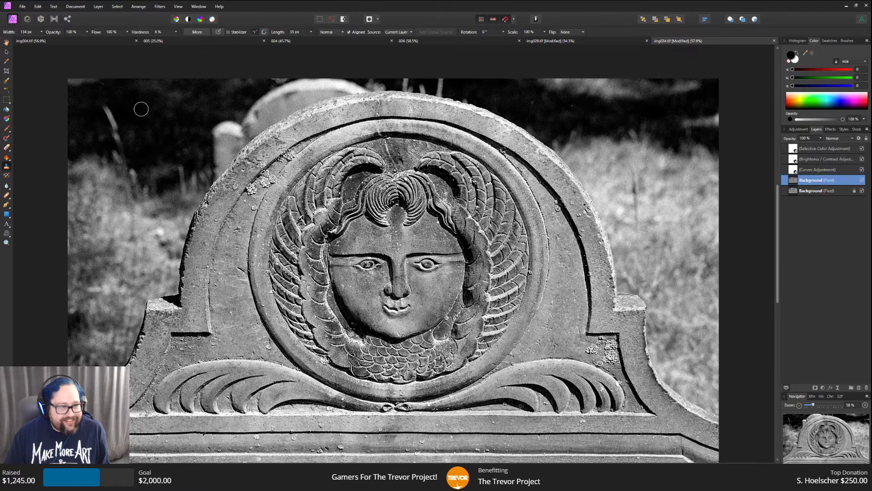
alt+click(131, 89)
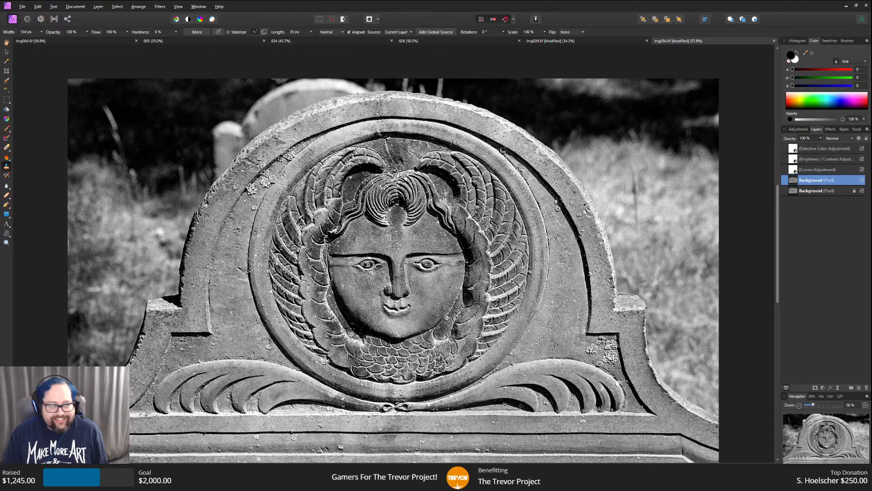
scroll(107, 262, down, 1)
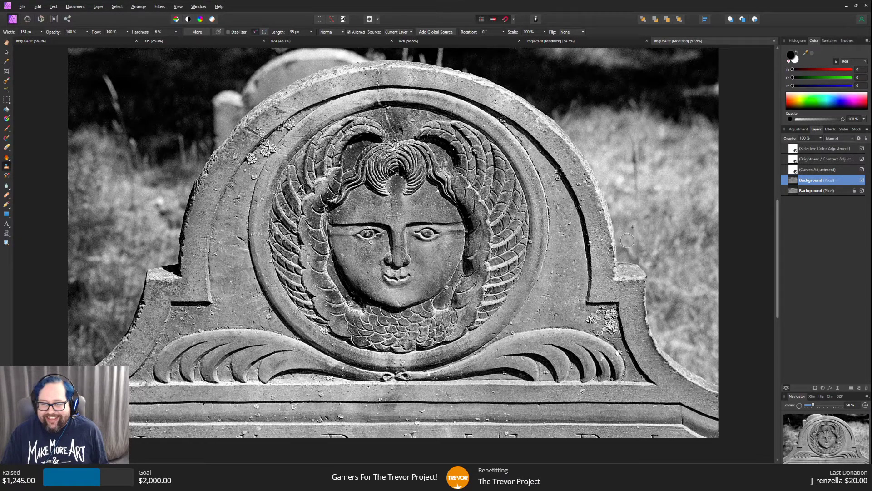
scroll(661, 248, up, 2)
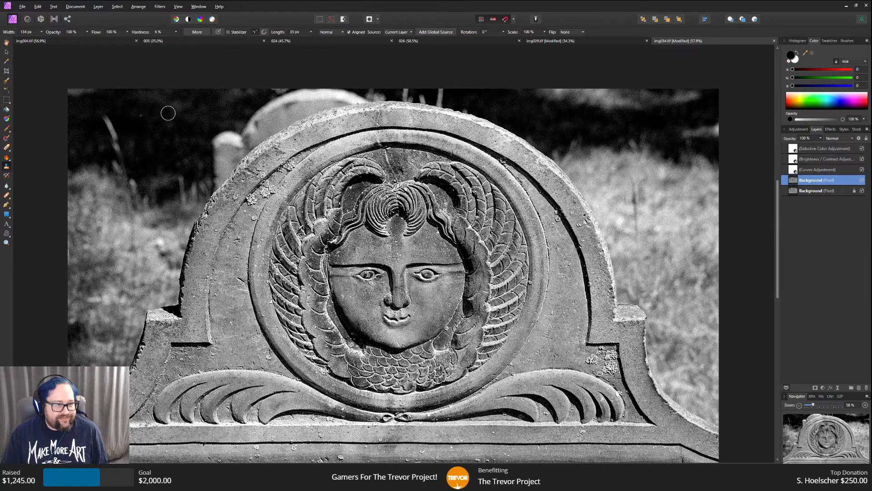
scroll(144, 232, down, 1)
scroll(143, 232, down, 4)
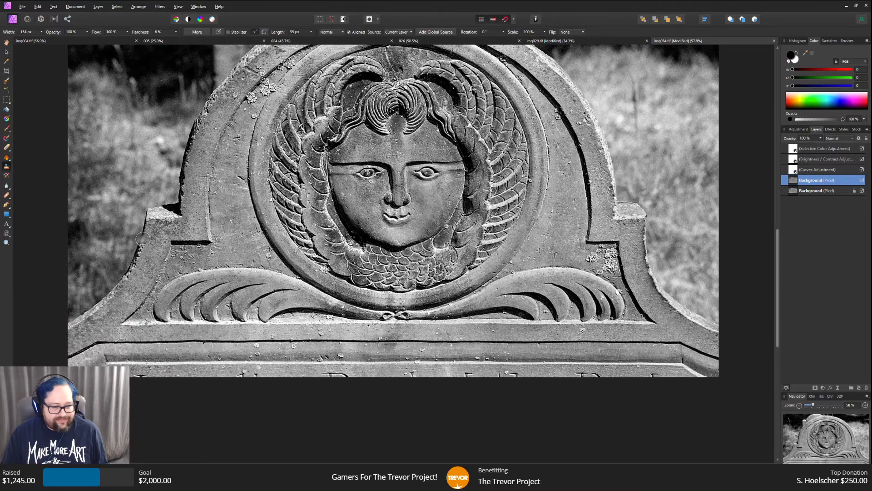
scroll(143, 239, up, 5)
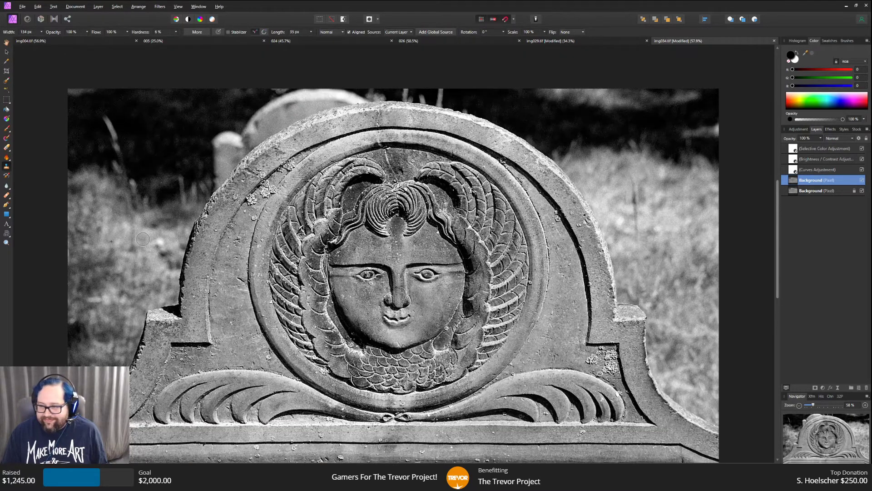
scroll(636, 300, up, 1)
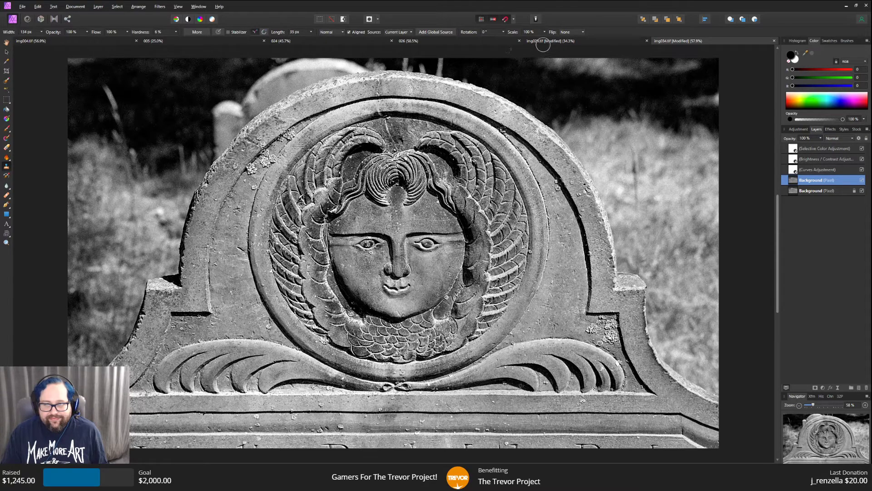
Save the church photo img029.tif as an Affinity file named 029 in the Vacation May 2021 folder.
click(542, 44)
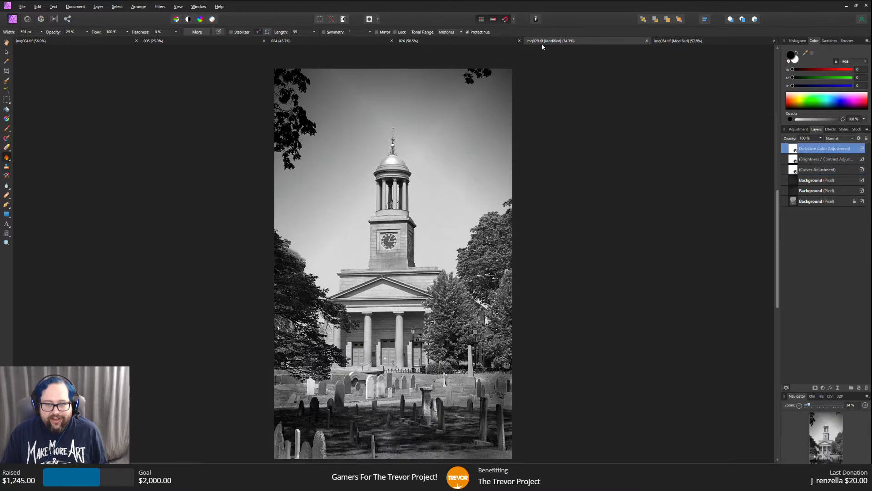
click(22, 6)
click(32, 113)
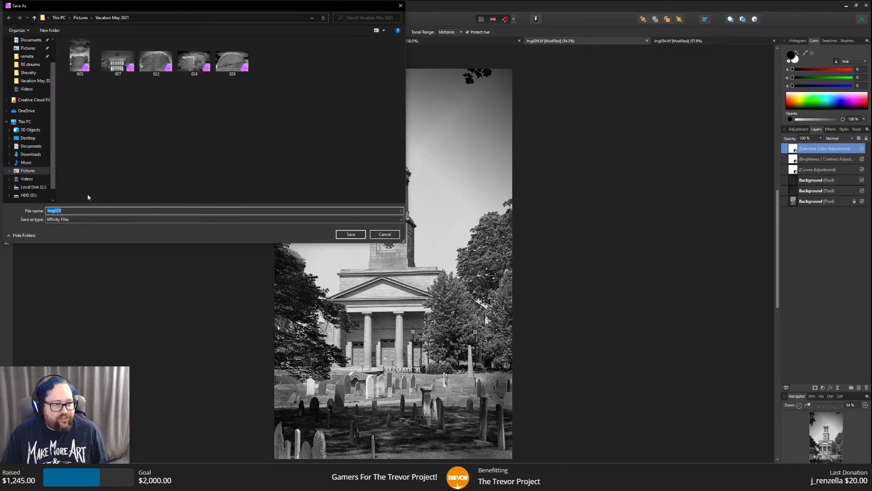
click(53, 210)
key(BackSpace)
key(BackSpace)
key(BackSpace)
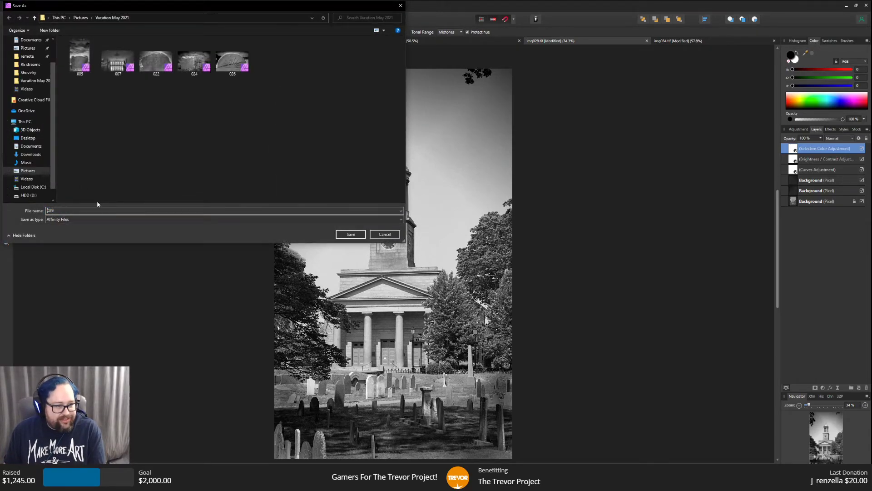
key(Return)
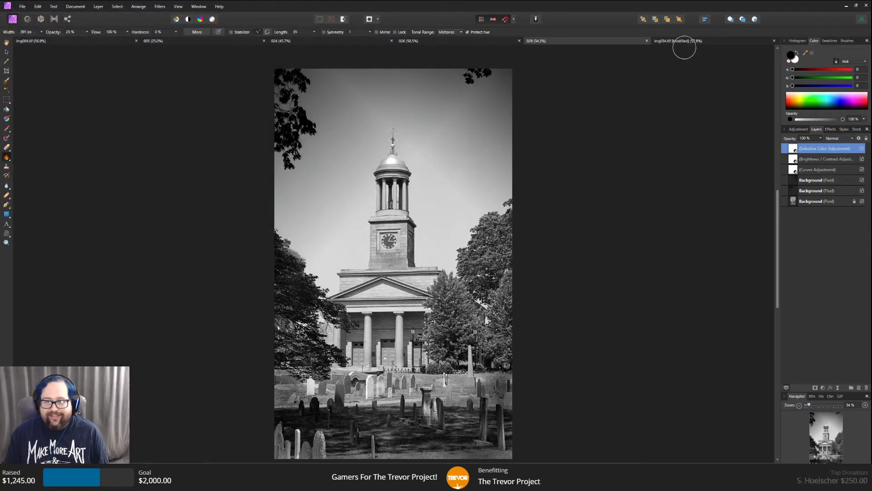
Save the carved-face gravestone photo img034.tif as an Affinity file named 034 in the Vacation May 2021 folder.
click(679, 42)
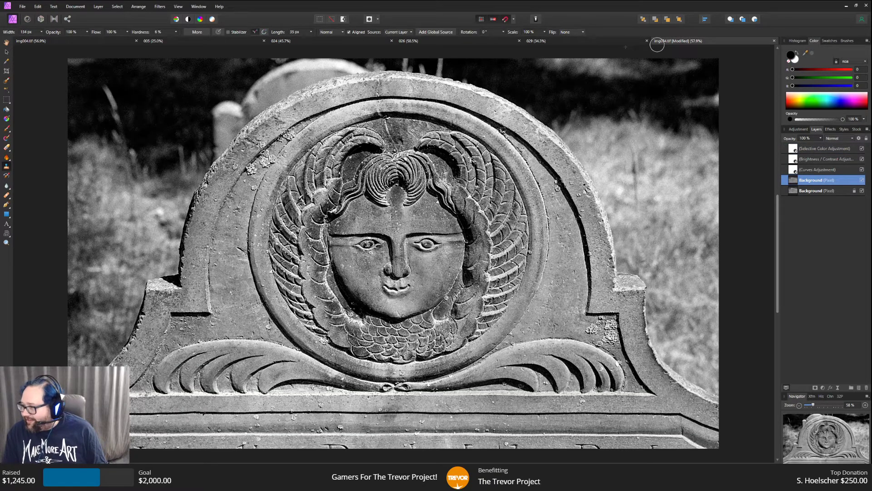
click(23, 6)
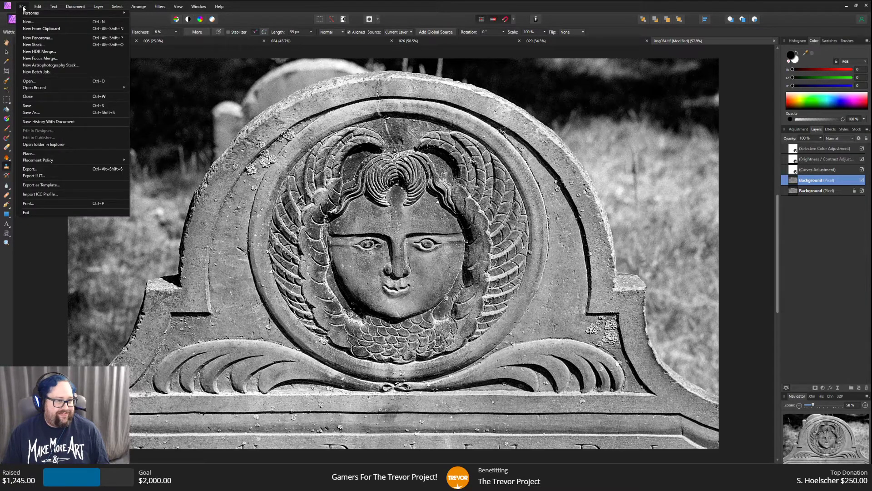
click(46, 112)
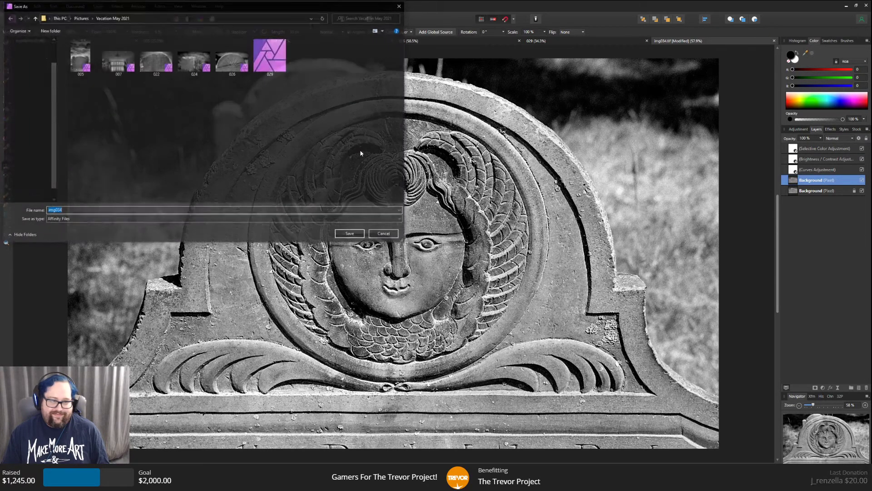
click(54, 210)
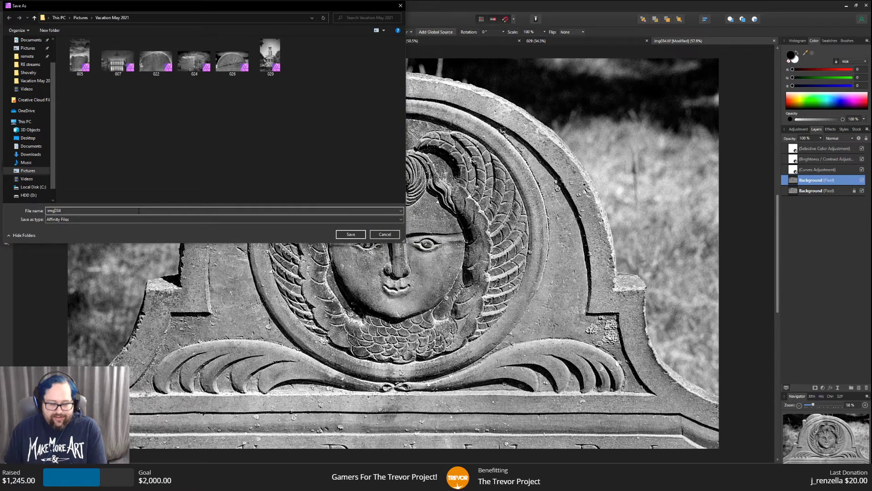
key(BackSpace)
key(BackSpace)
key(BackSpace)
key(Return)
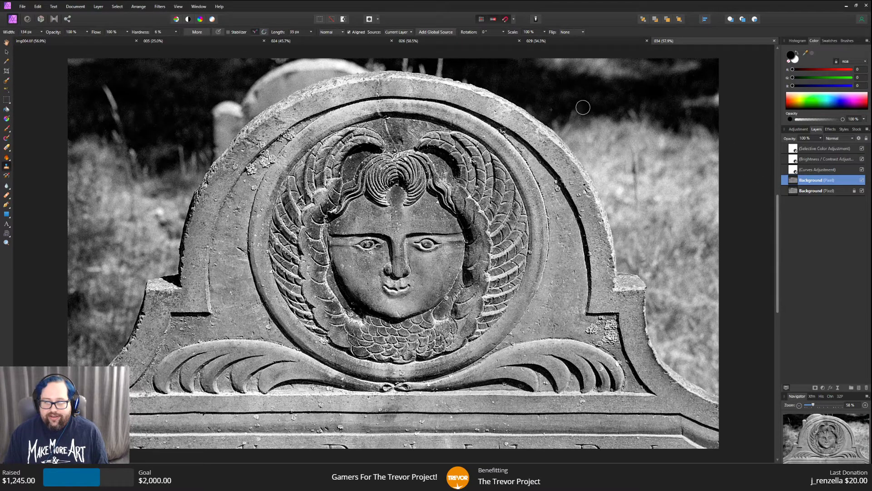
Retouch a spot in the dark background beside the gravestone with the Clone Brush and save the file again.
click(583, 107)
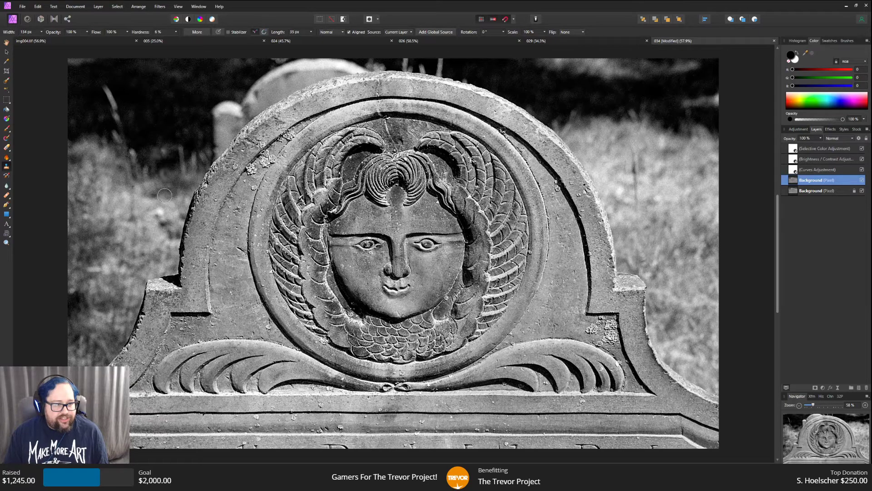
scroll(256, 92, down, 3)
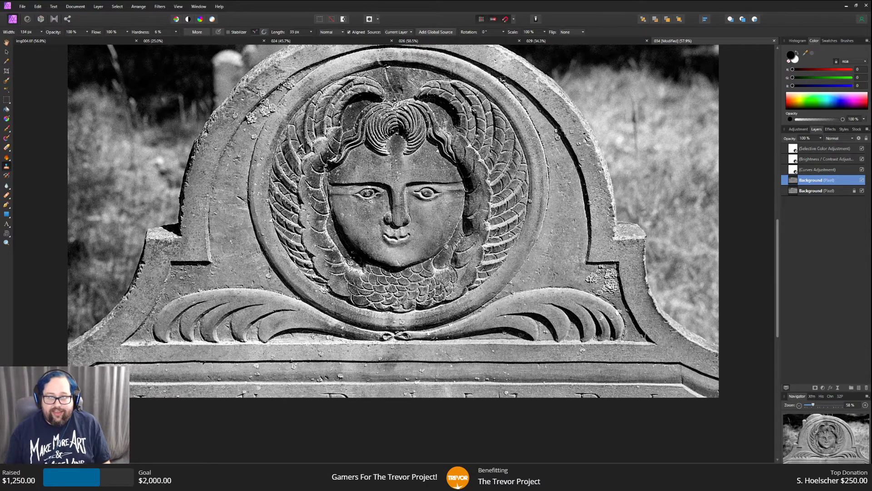
scroll(559, 332, up, 3)
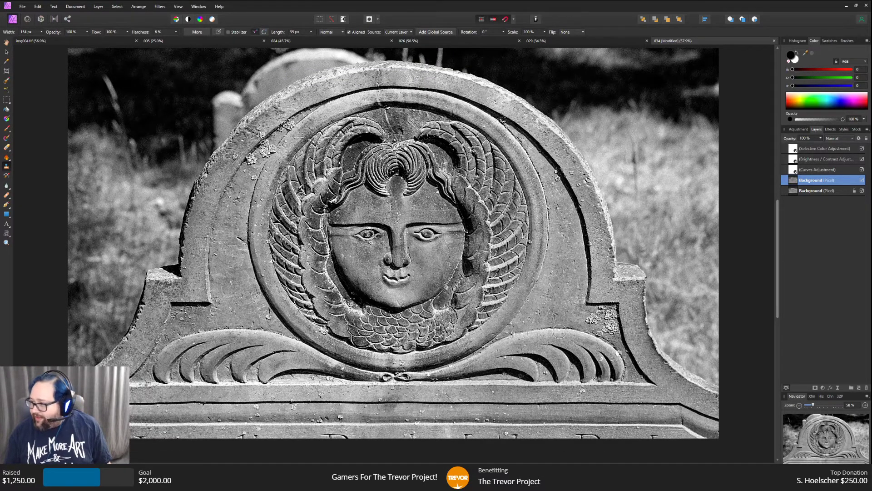
scroll(559, 331, up, 1)
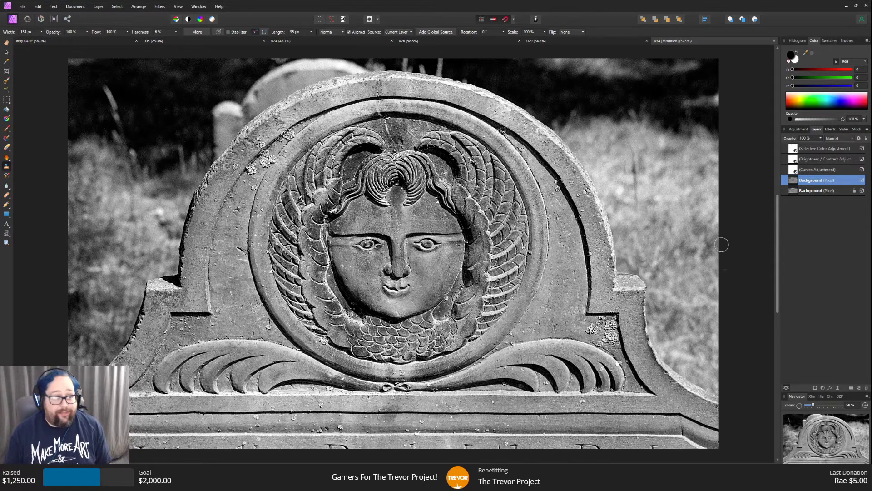
alt+click(172, 98)
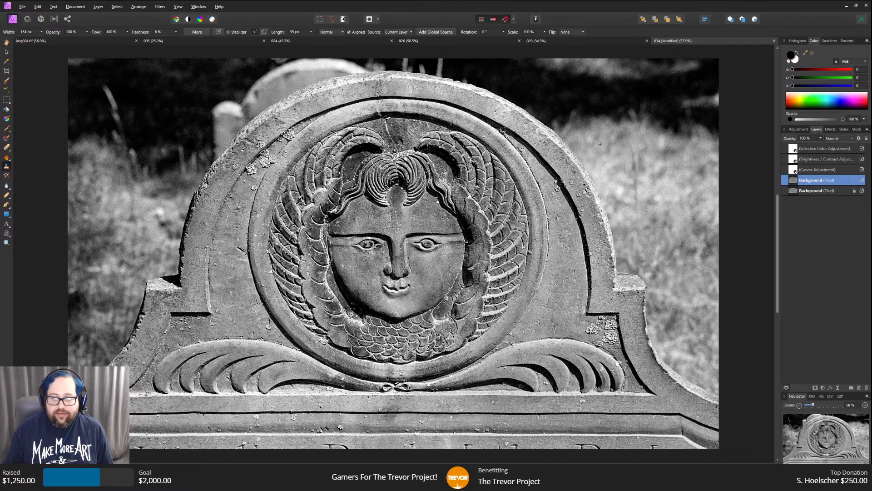
click(23, 6)
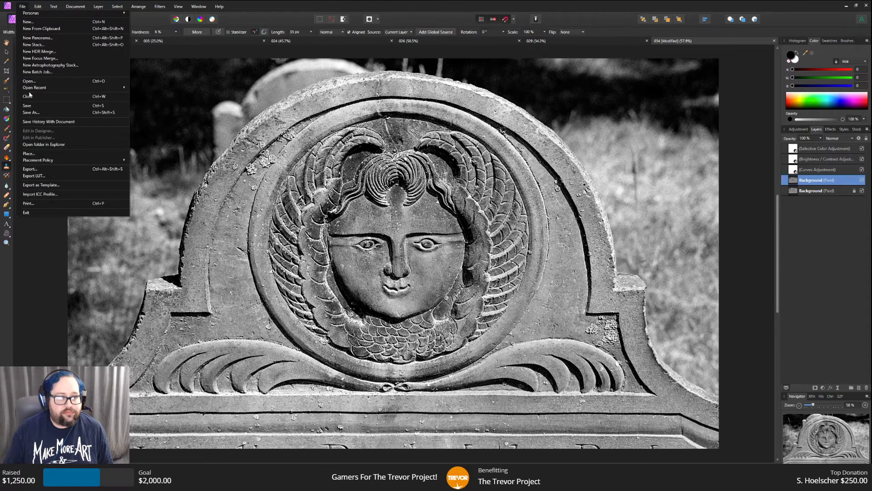
click(29, 106)
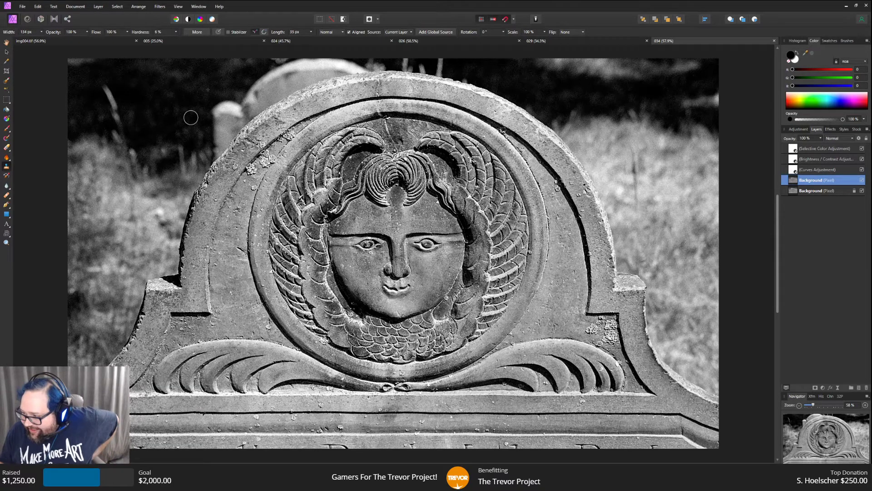
scroll(190, 118, down, 3)
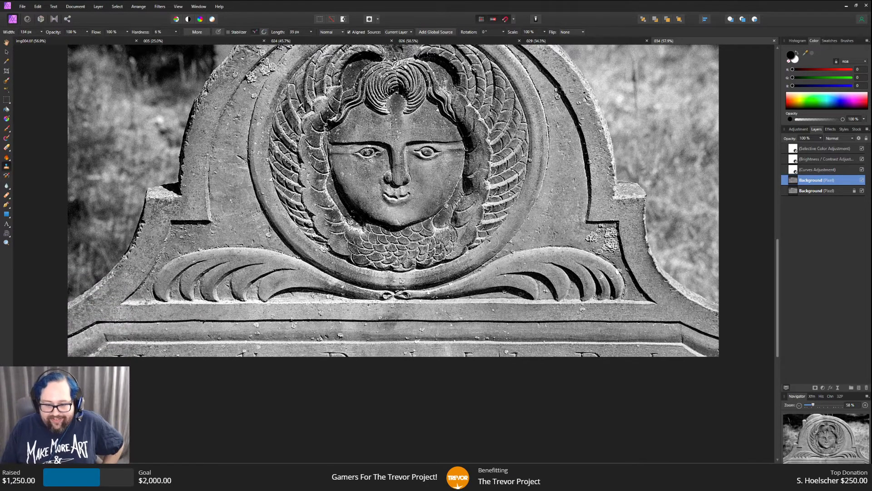
scroll(199, 117, up, 3)
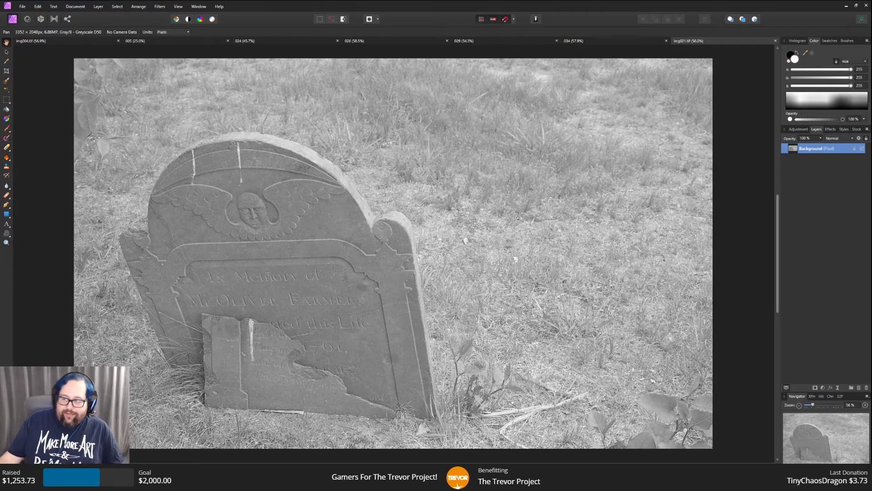
right_click(808, 150)
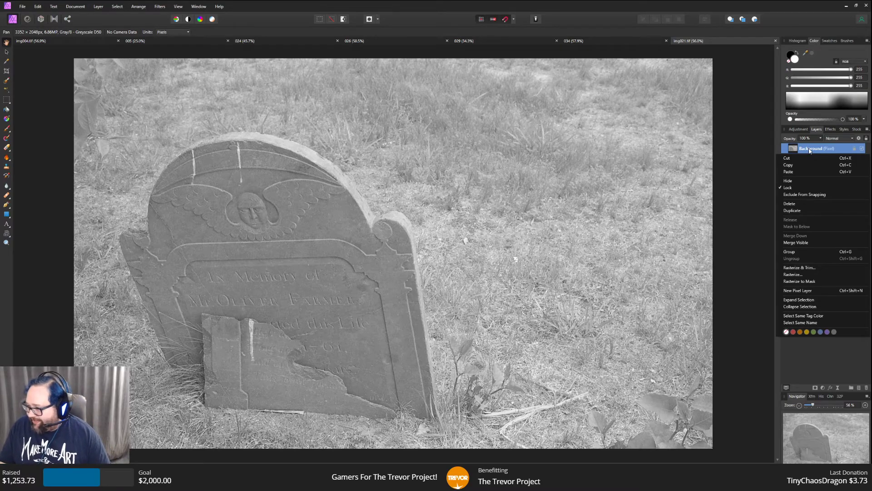
click(830, 211)
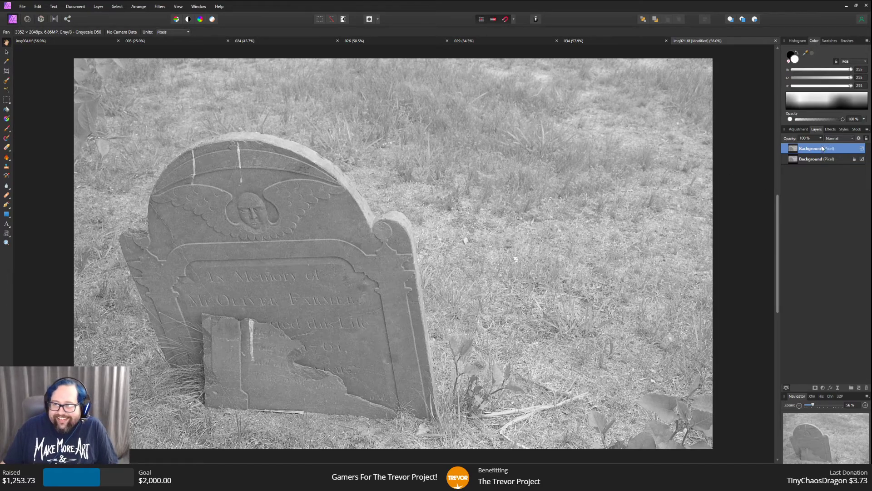
click(798, 129)
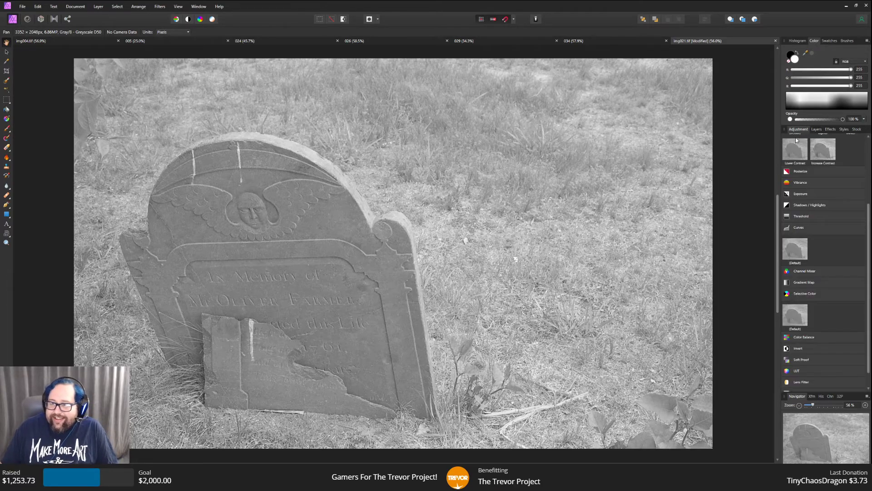
click(796, 248)
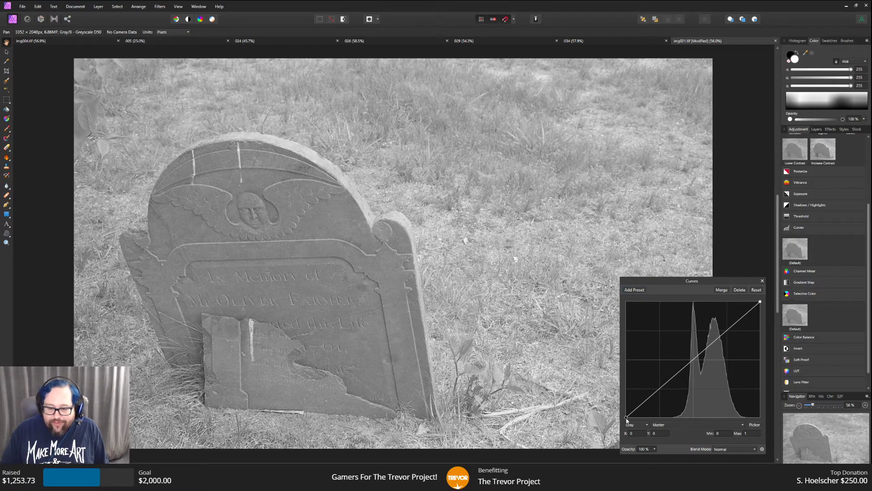
drag(626, 417, 677, 426)
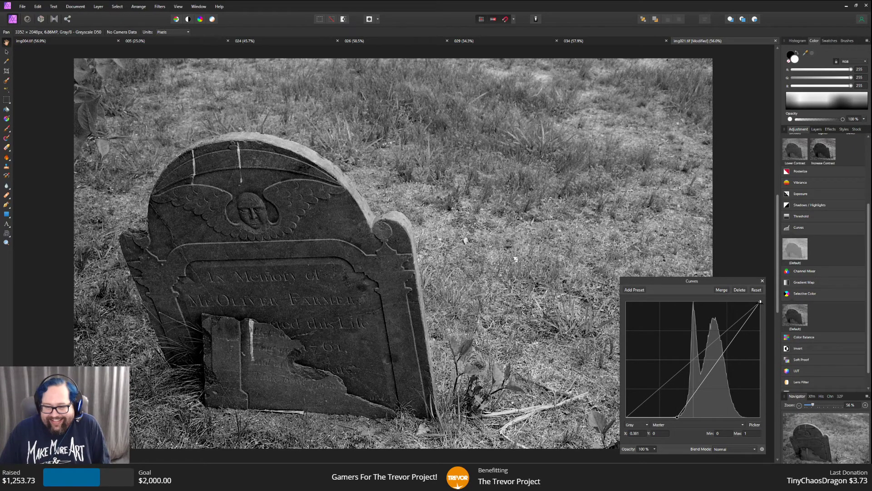
drag(760, 301, 747, 303)
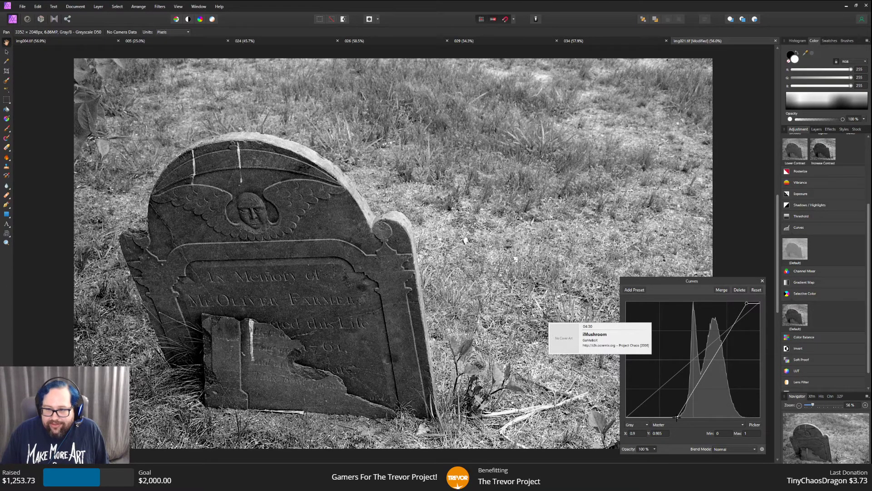
click(762, 280)
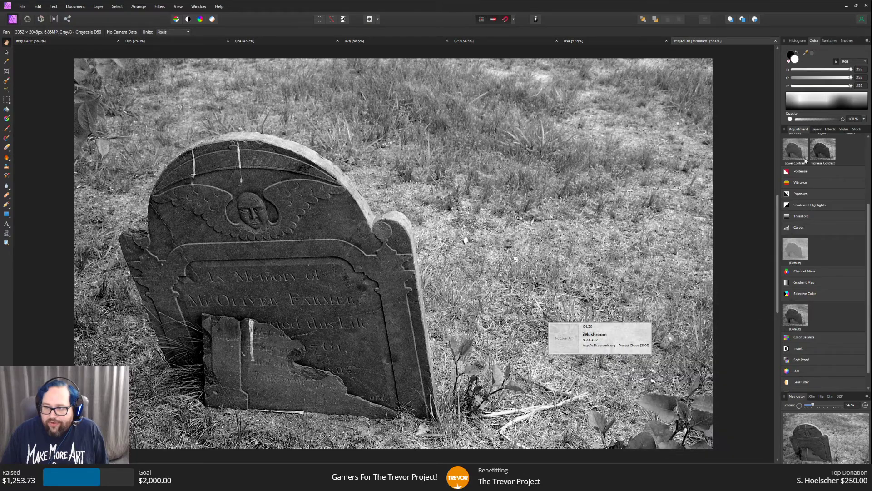
click(816, 129)
drag(818, 149, 867, 387)
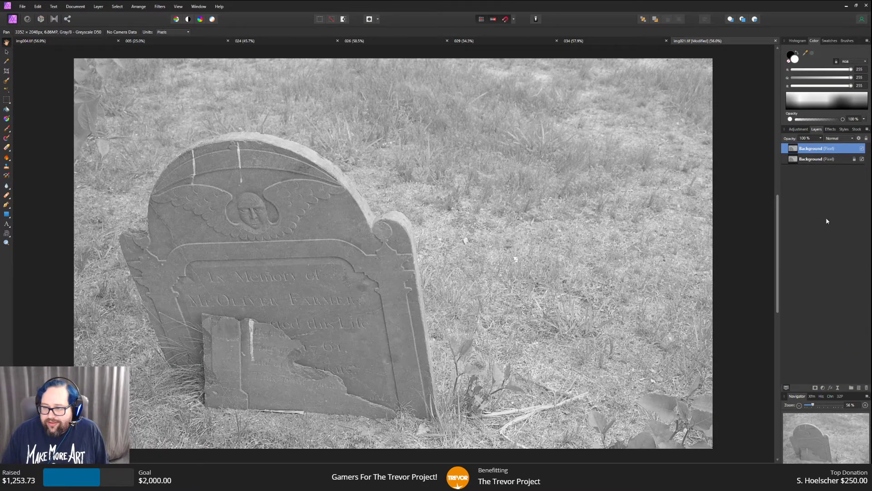
click(867, 388)
Convert the leaning gravestone photo to RGB/8 format with the Adobe RGB (1998) profile.
click(97, 6)
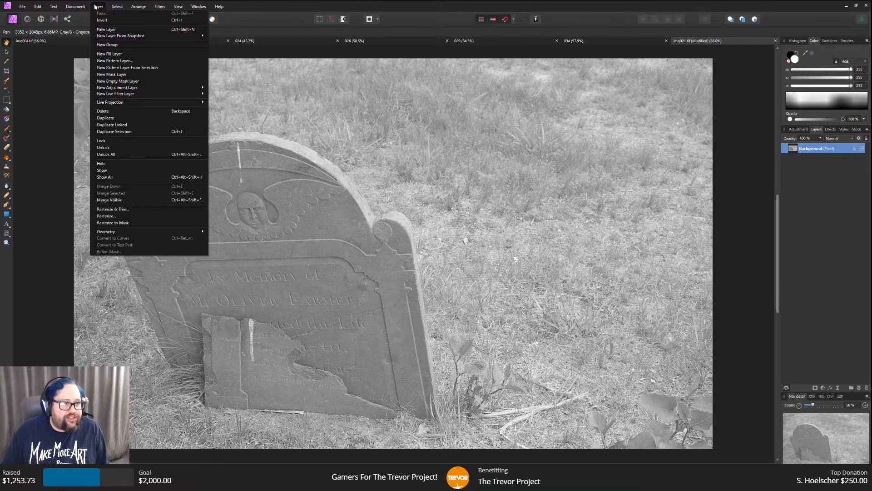
mouse_move(76, 6)
click(89, 30)
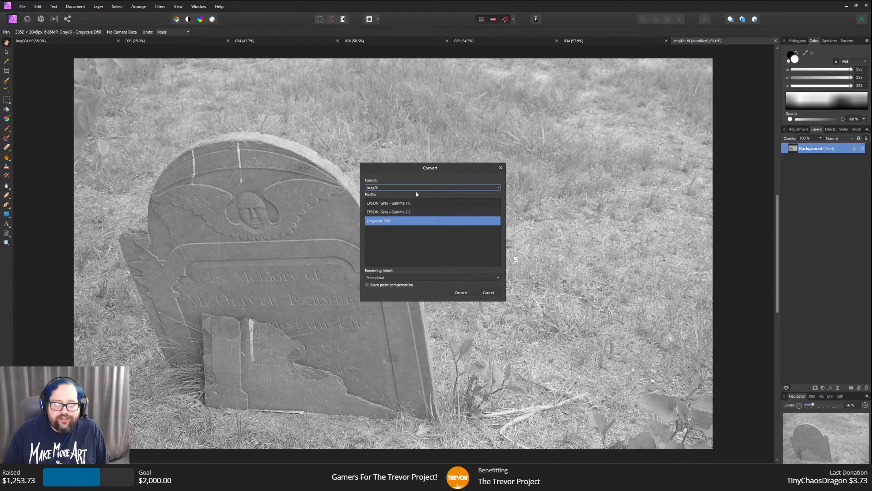
click(414, 188)
click(384, 195)
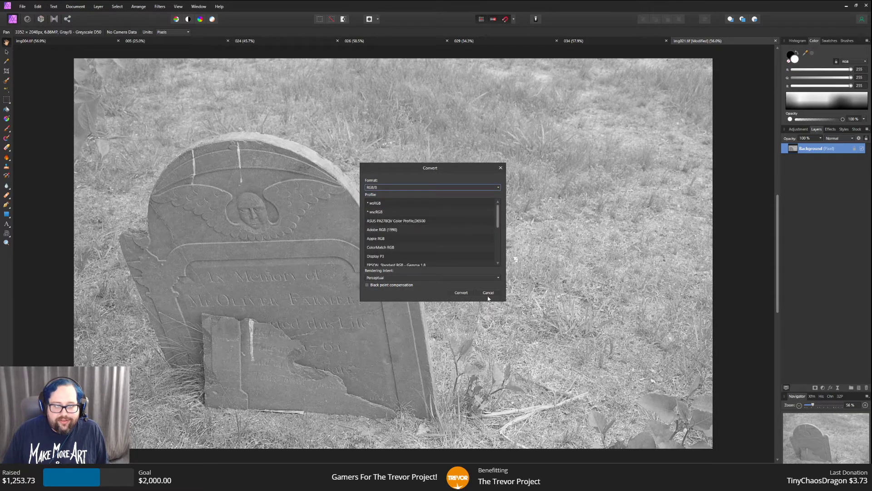
click(395, 229)
click(461, 293)
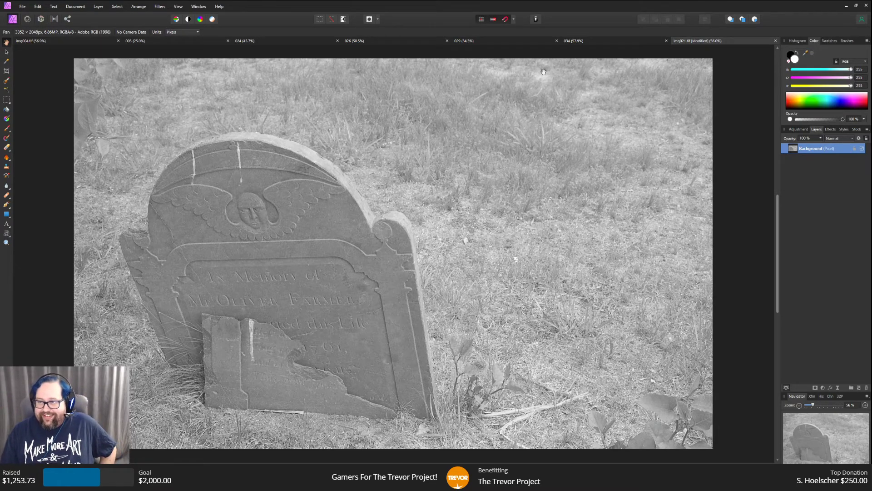
Add a Curves adjustment to the leaning gravestone photo and move the RGB master curve's black point to X 0.264.
click(804, 131)
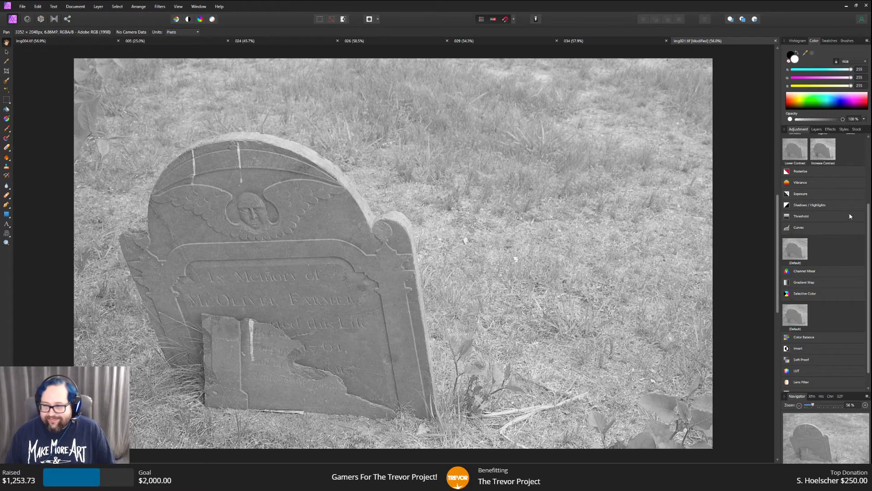
click(803, 247)
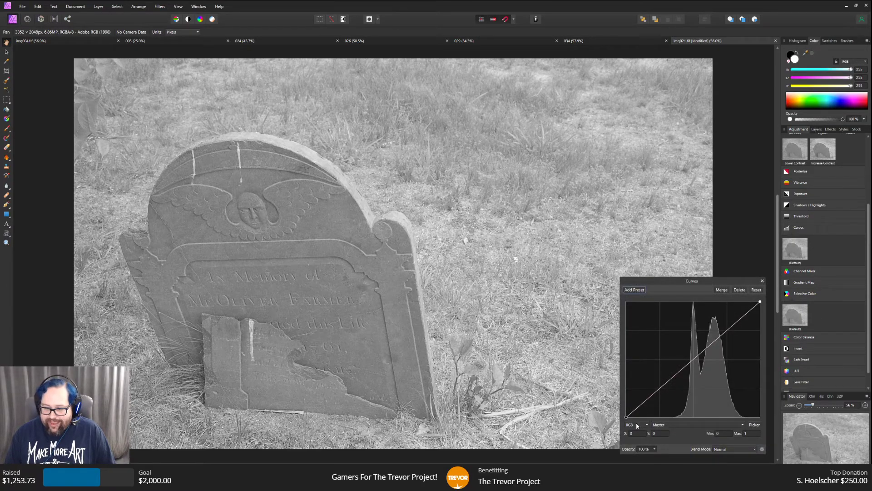
drag(626, 417, 673, 418)
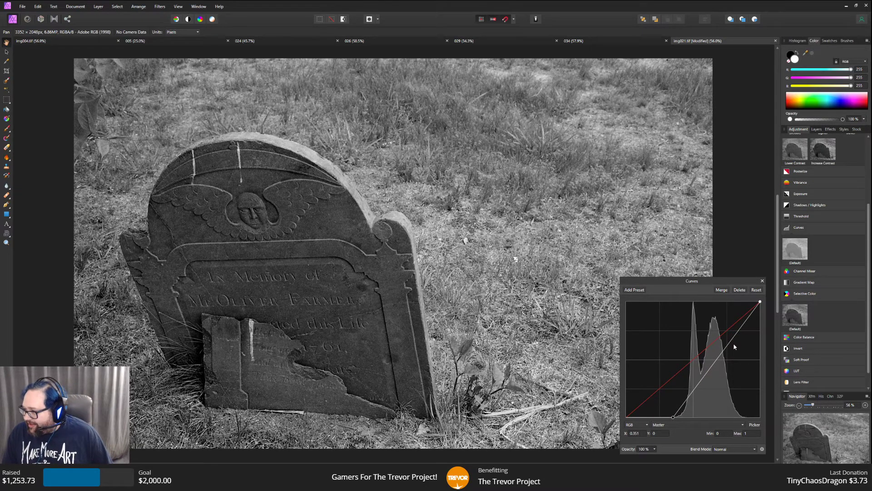
mouse_move(760, 303)
mouse_down()
mouse_move(742, 303)
mouse_move(760, 302)
mouse_up()
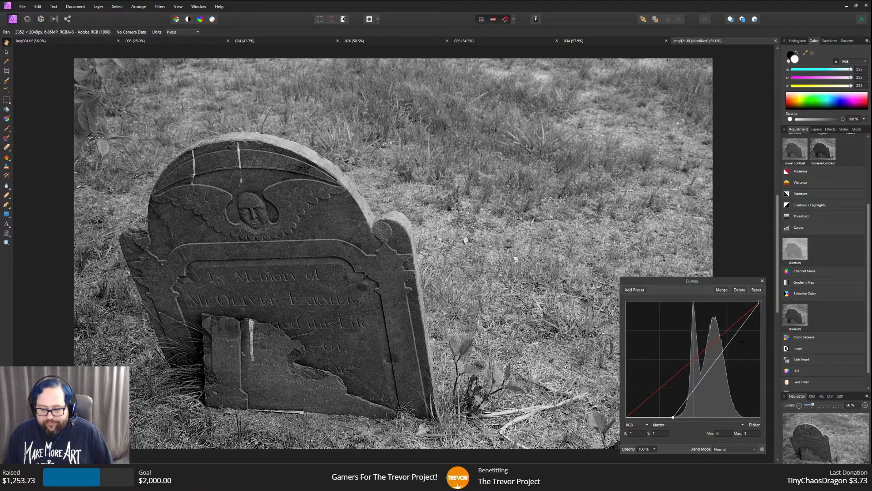
drag(672, 417, 661, 417)
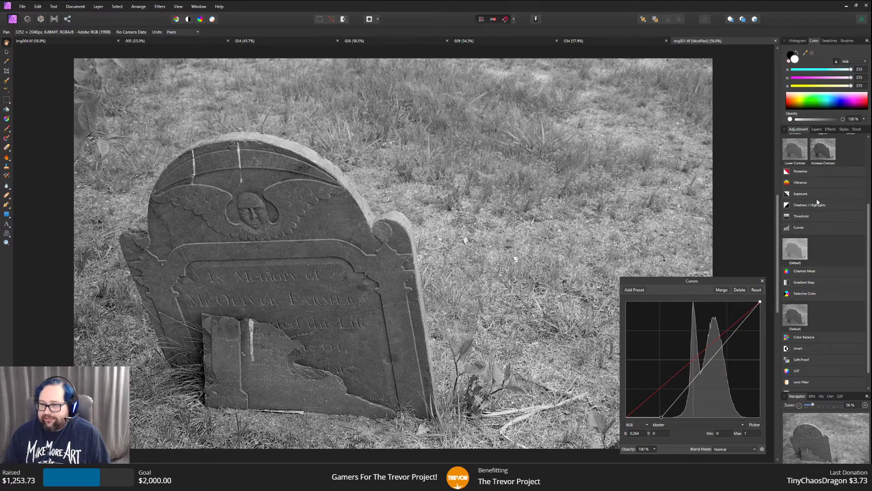
Add a Brightness / Contrast adjustment to the gravestone photo with Brightness 10% and Contrast 25%.
scroll(818, 207, up, 3)
scroll(817, 226, up, 1)
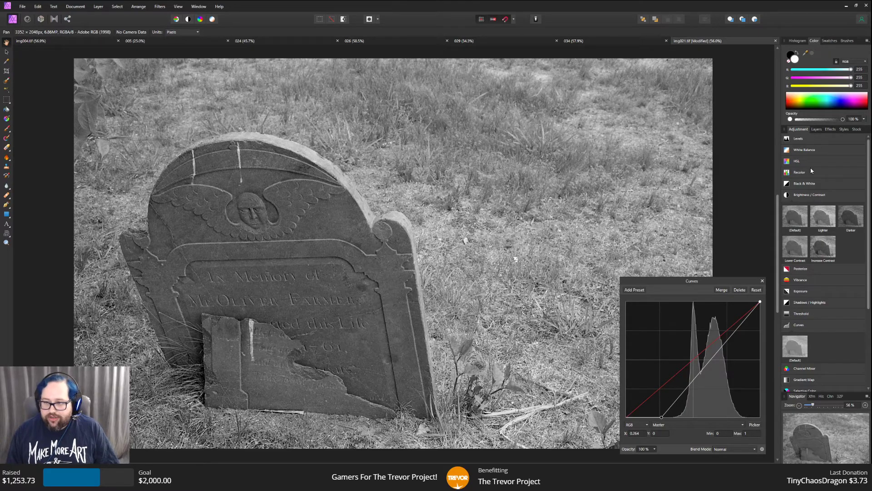
scroll(818, 209, down, 2)
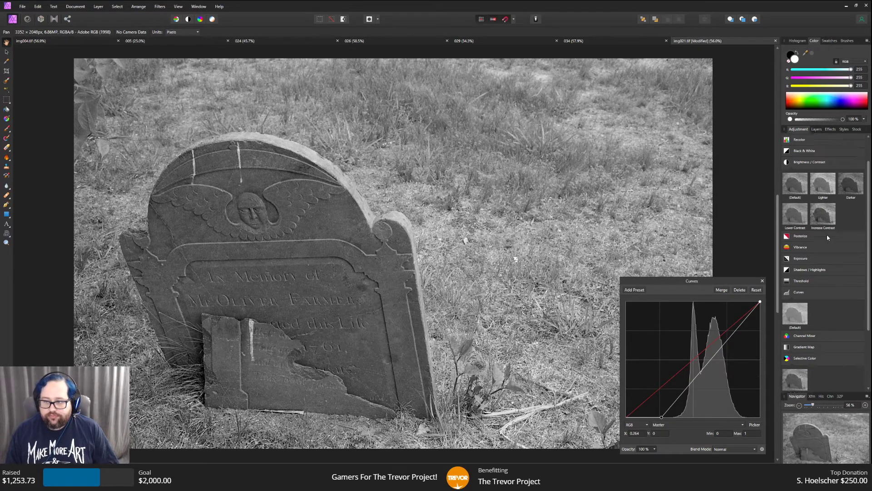
scroll(827, 236, down, 3)
scroll(826, 250, up, 5)
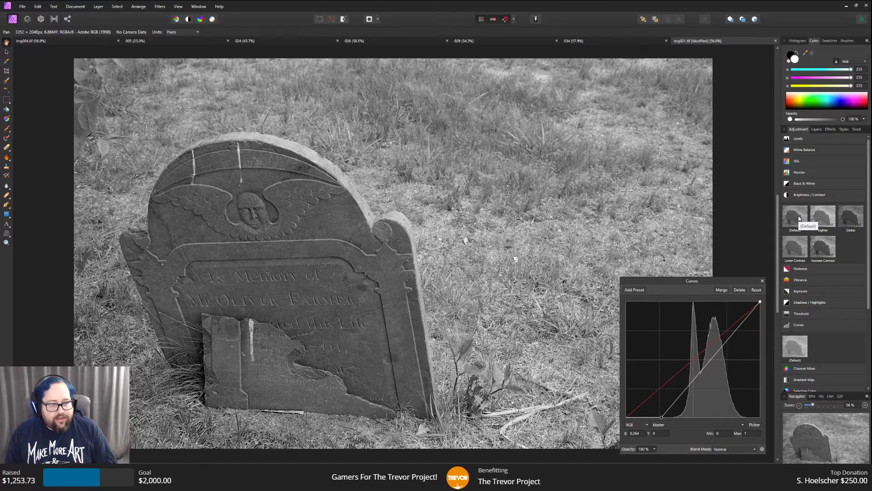
click(798, 195)
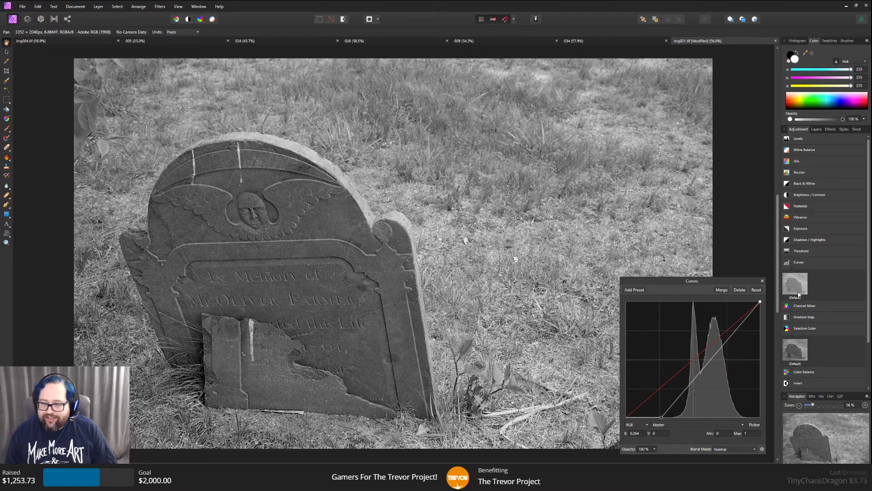
click(798, 194)
click(762, 281)
click(794, 223)
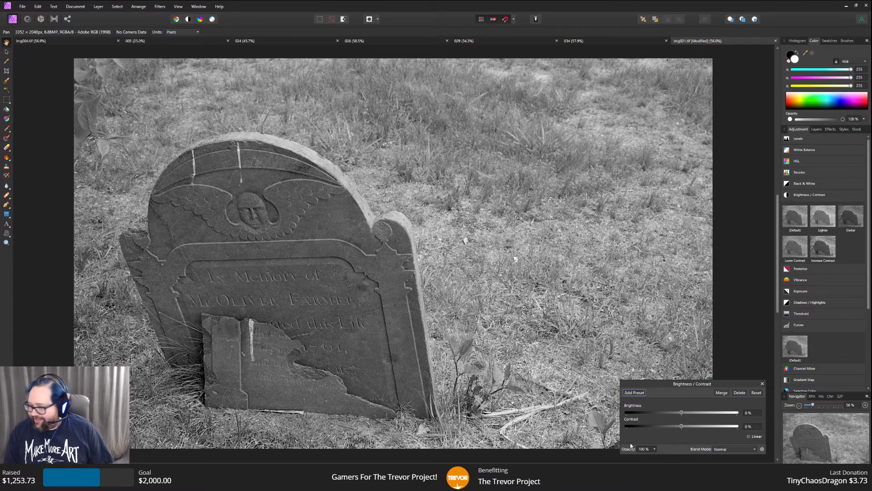
mouse_move(682, 426)
mouse_down()
mouse_move(696, 425)
mouse_move(688, 413)
mouse_up()
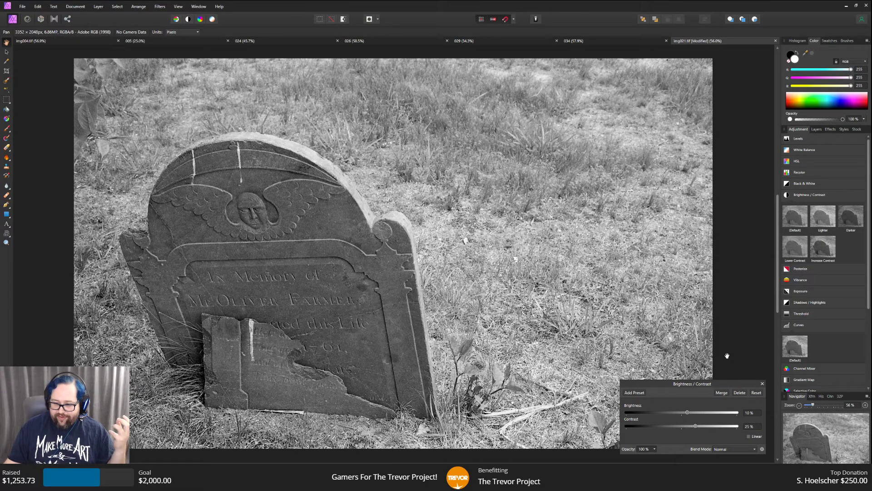
click(763, 384)
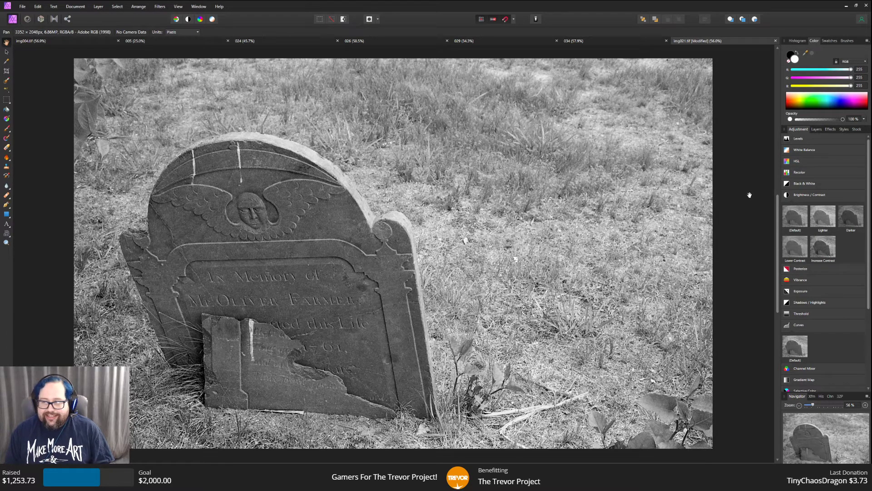
Choose the gradient fill tool and duplicate the locked Background layer beneath the adjustments.
click(7, 186)
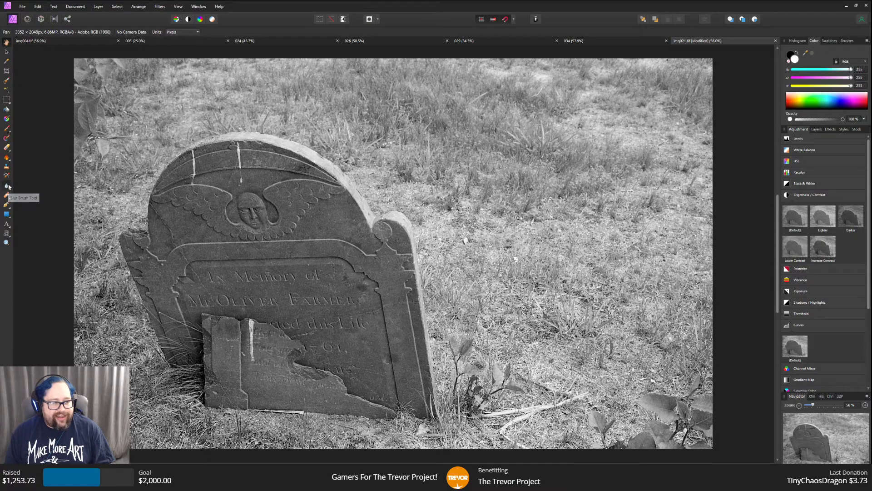
click(7, 120)
click(817, 129)
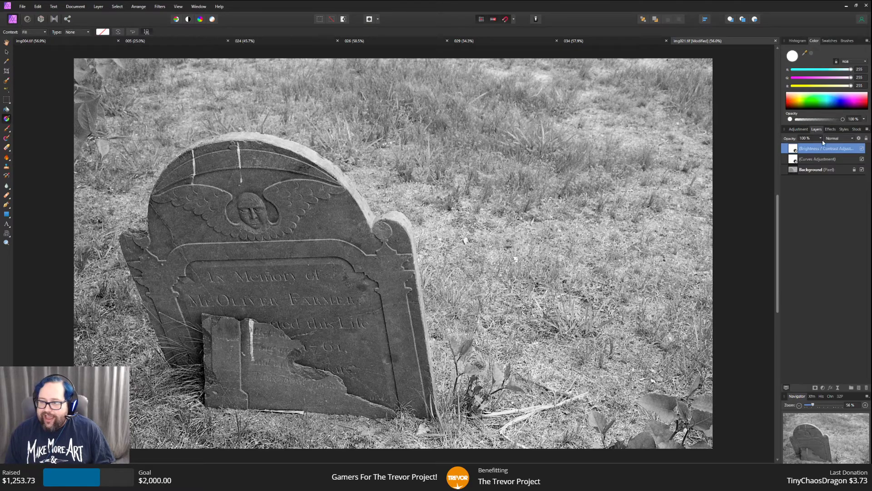
right_click(823, 171)
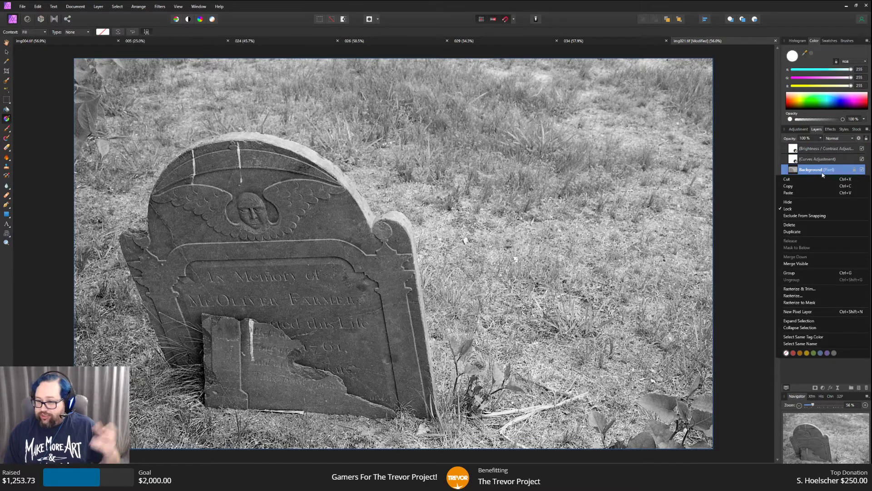
click(810, 232)
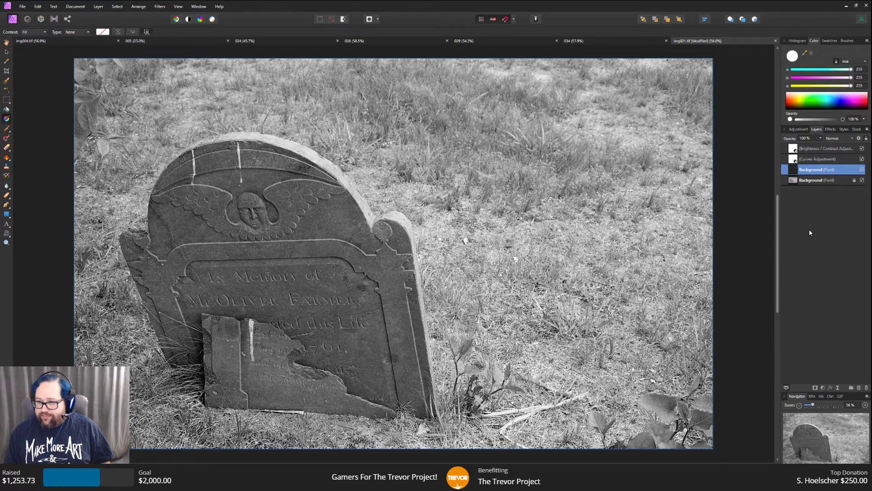
Try a short gradient from the photo's upper-right corner on a second copy of the Background layer, and undo it.
right_click(813, 181)
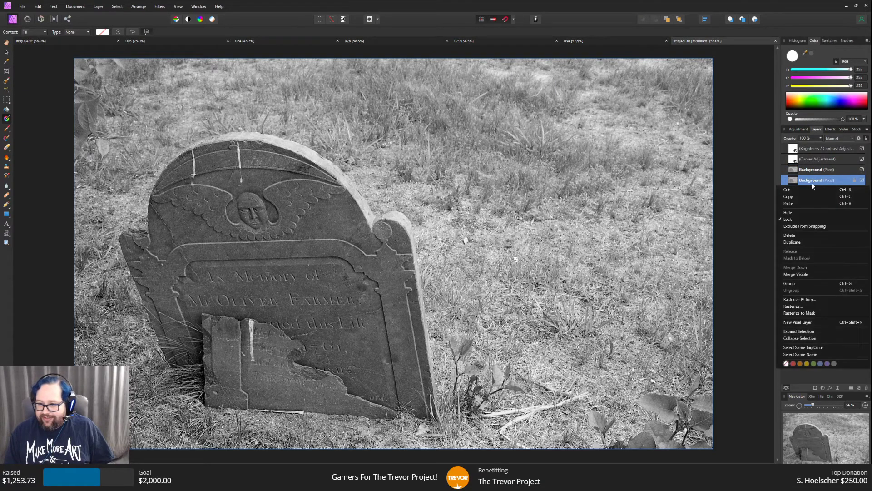
click(801, 242)
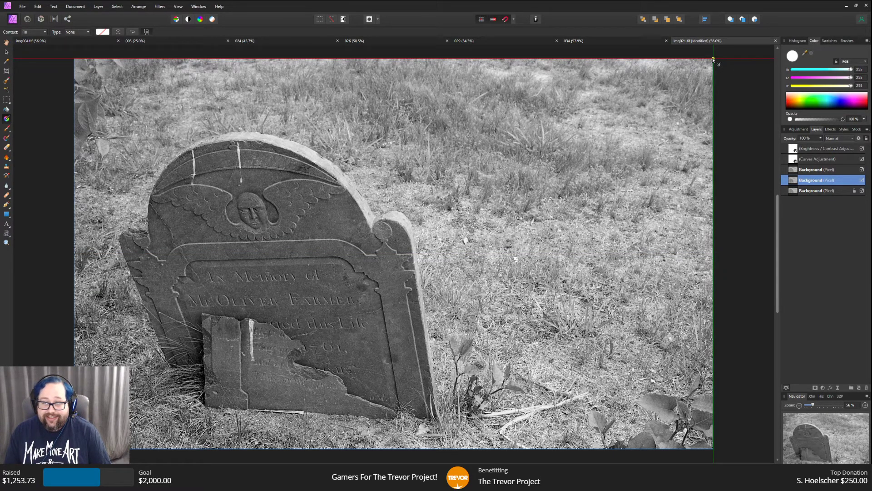
drag(713, 59, 673, 101)
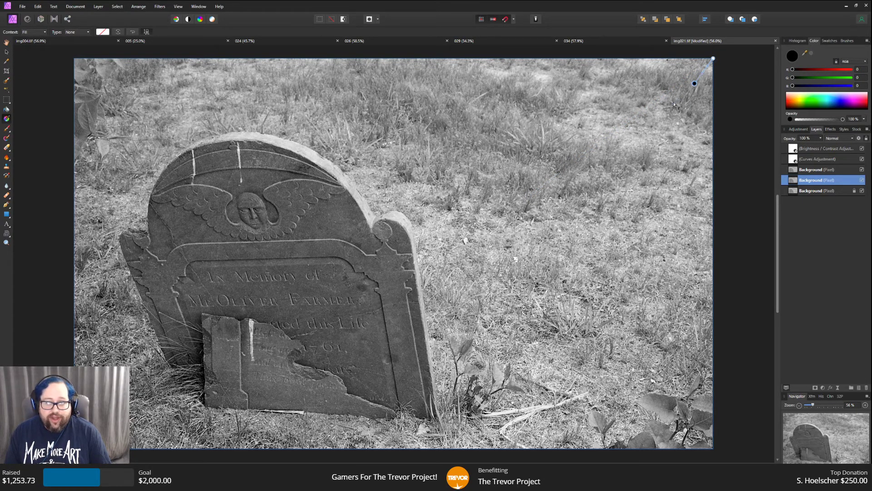
click(40, 7)
click(51, 13)
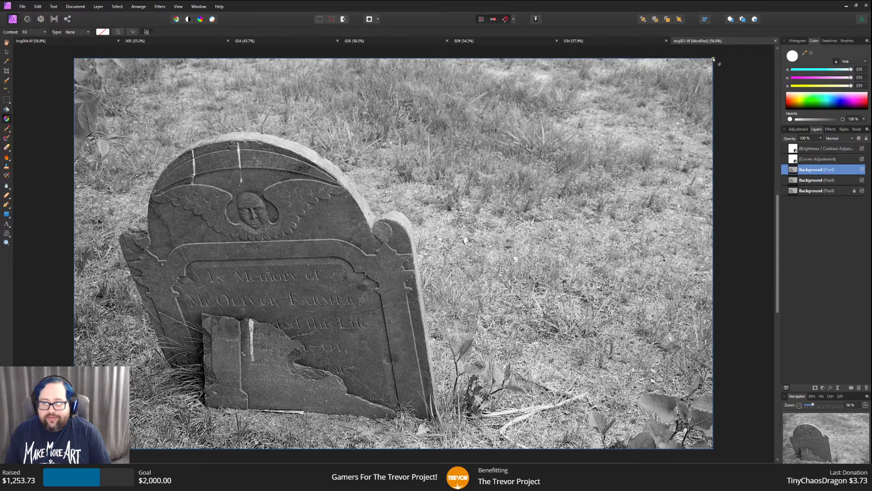
Fill the uppermost Background copy with a linear black-to-transparent gradient running diagonally inward from the photo's upper-right corner.
drag(713, 59, 550, 222)
click(101, 33)
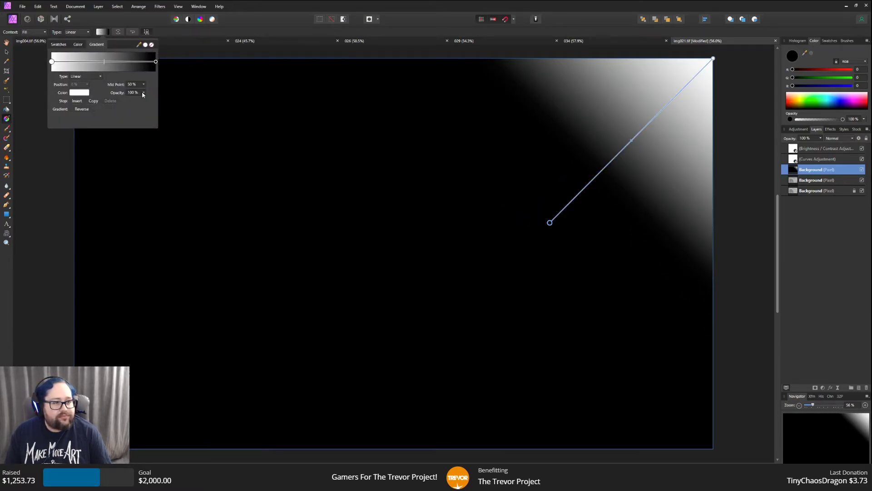
click(63, 47)
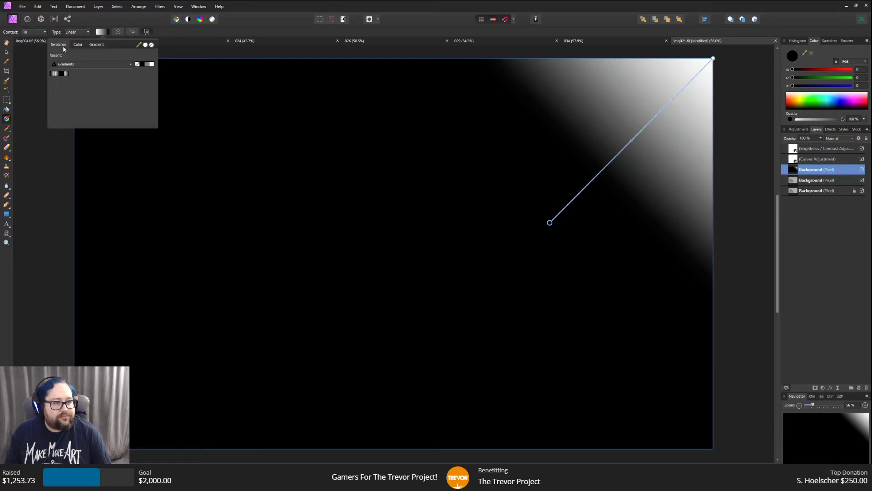
click(65, 74)
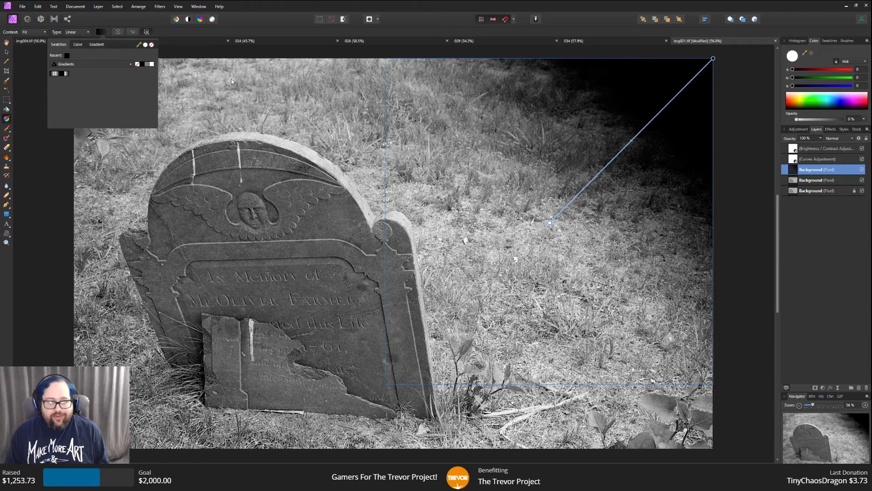
Set the gradient's black stop to 50% opacity and extend its transparent end further toward the photo's centre.
click(96, 44)
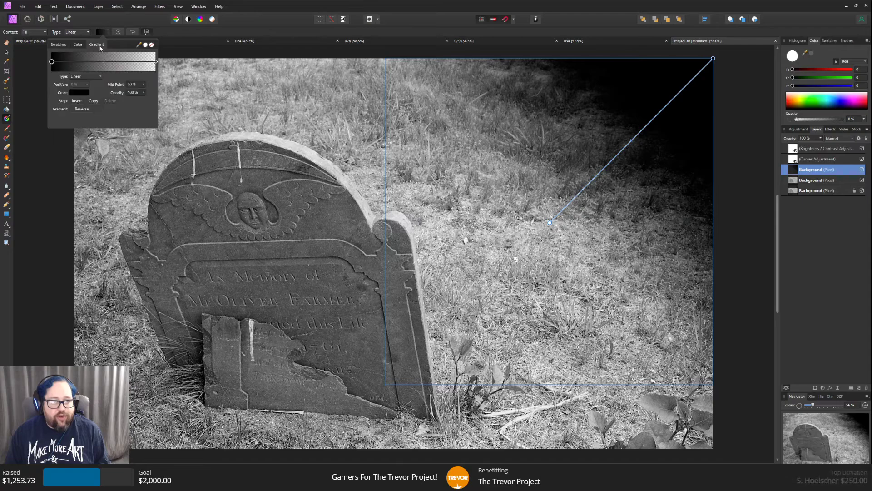
click(143, 92)
drag(146, 101, 121, 101)
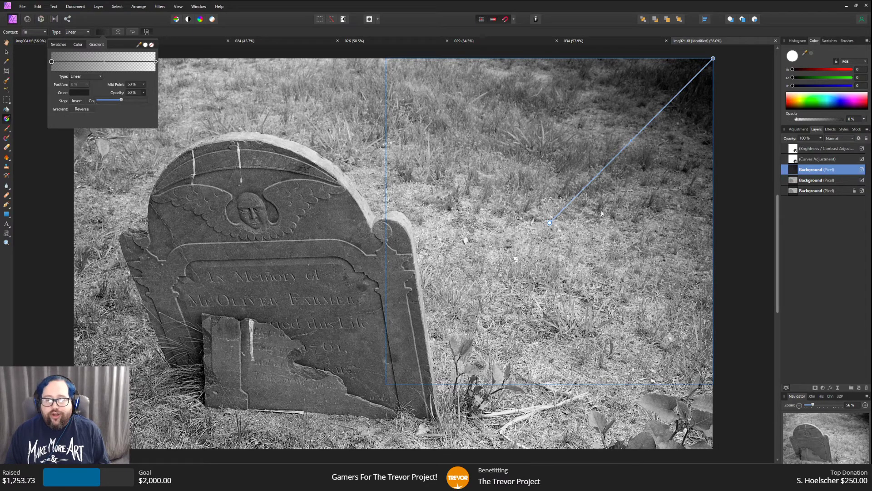
drag(549, 223, 504, 253)
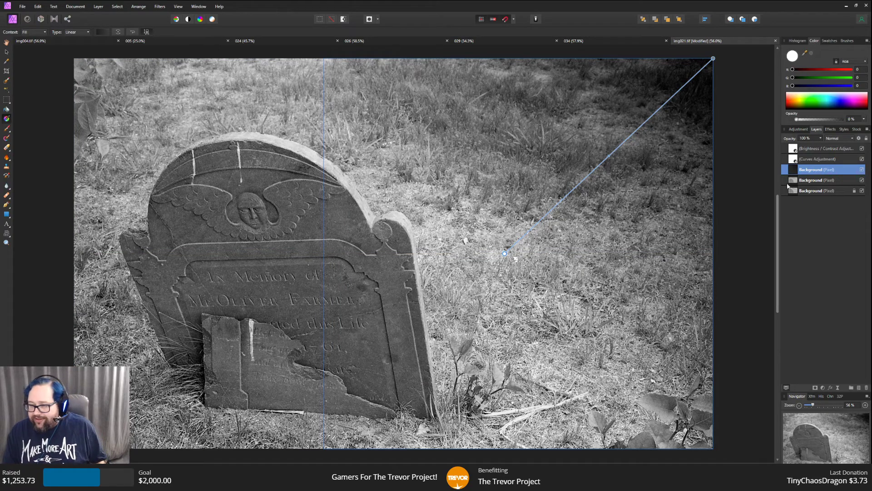
Duplicate the locked Background layer again, try a very short gradient from the photo's lower-right corner, and undo it.
click(814, 181)
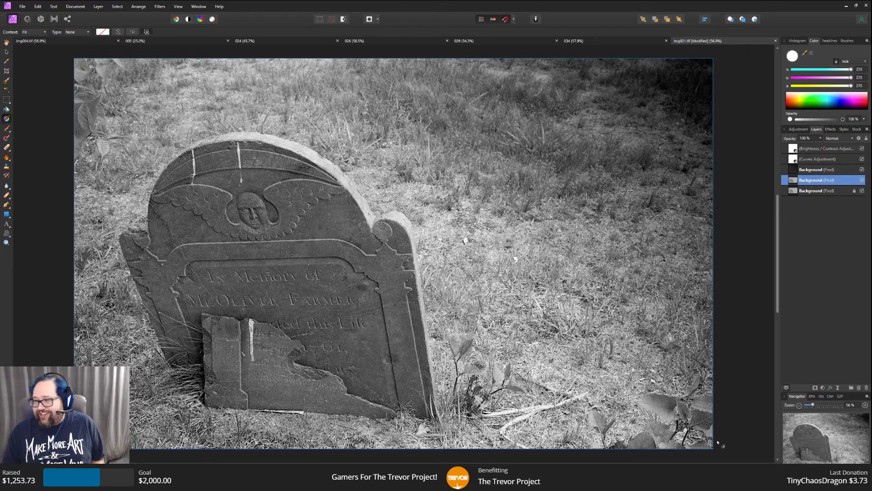
right_click(811, 195)
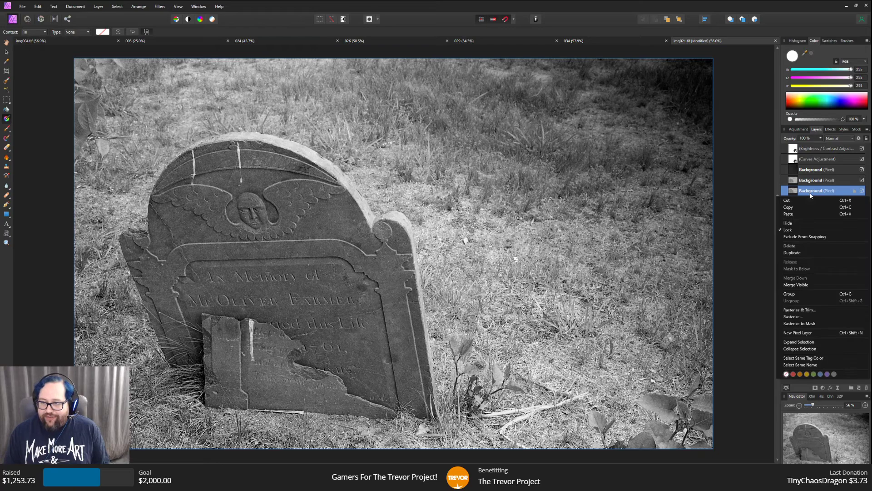
click(809, 253)
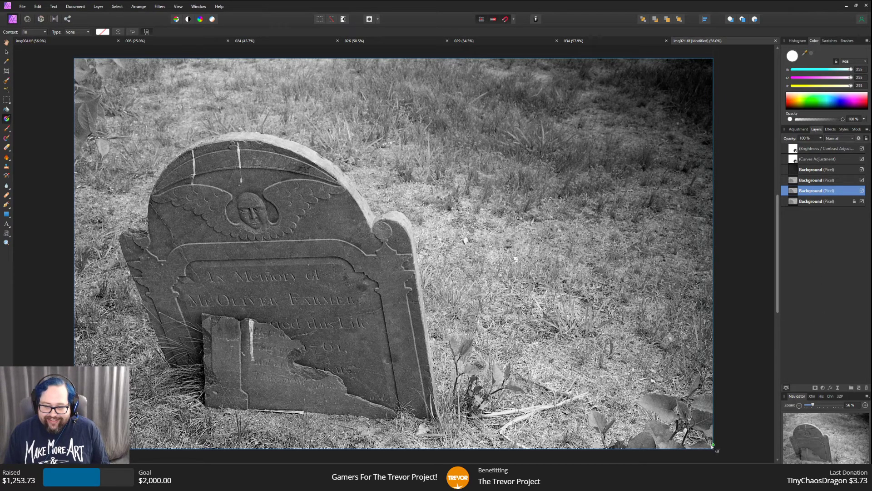
mouse_move(713, 448)
mouse_down()
mouse_move(668, 399)
mouse_move(709, 436)
mouse_up()
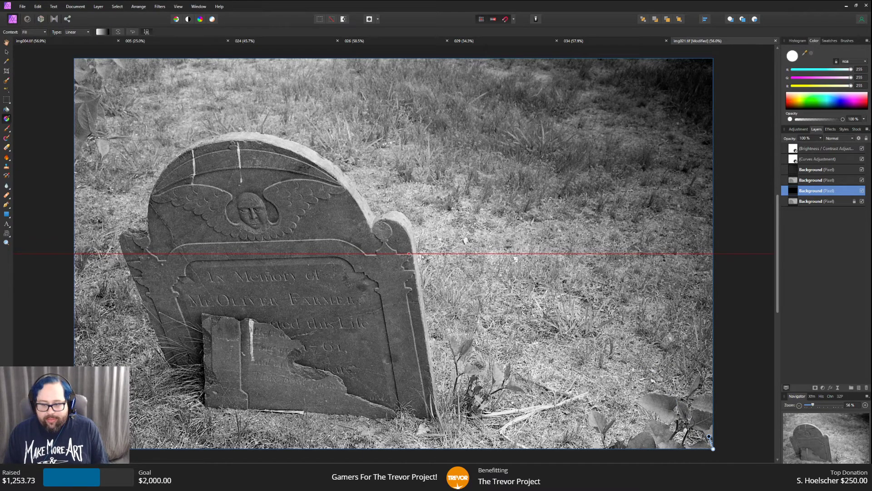
click(37, 7)
click(44, 13)
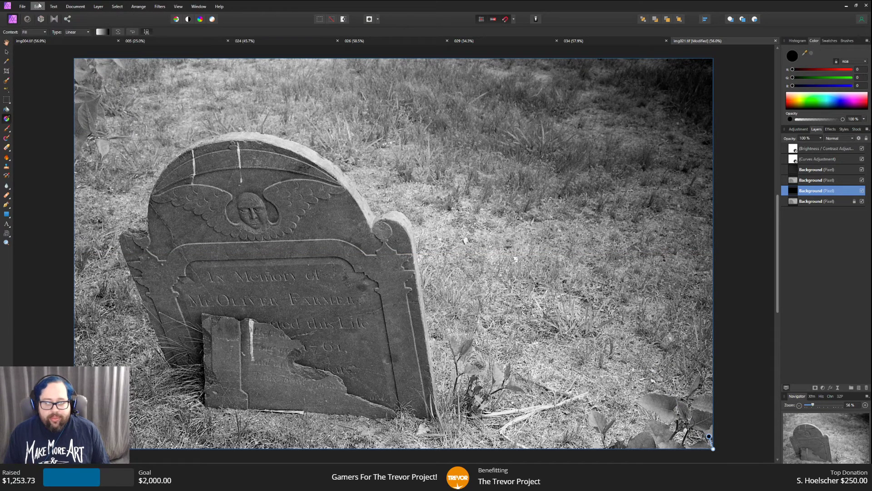
click(37, 6)
click(44, 13)
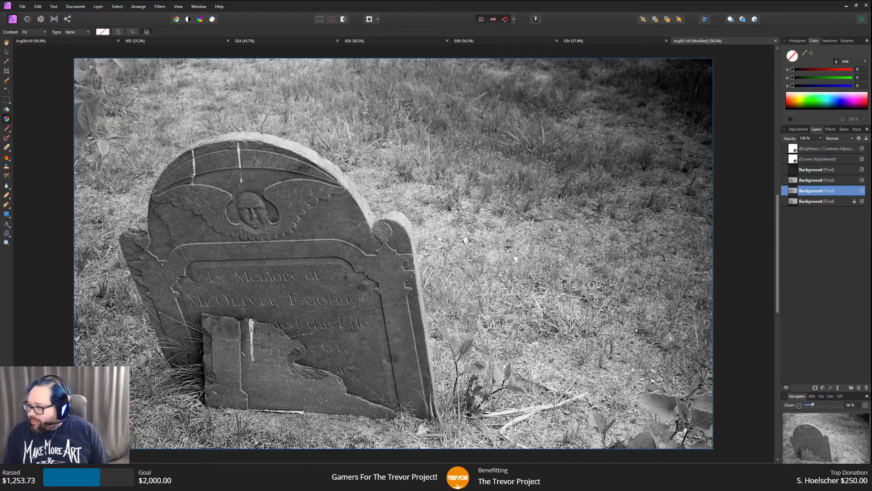
Try a longer gradient from the lower-right corner, and delete the two Background copies between the finished gradient layer and the locked original.
drag(712, 448, 641, 377)
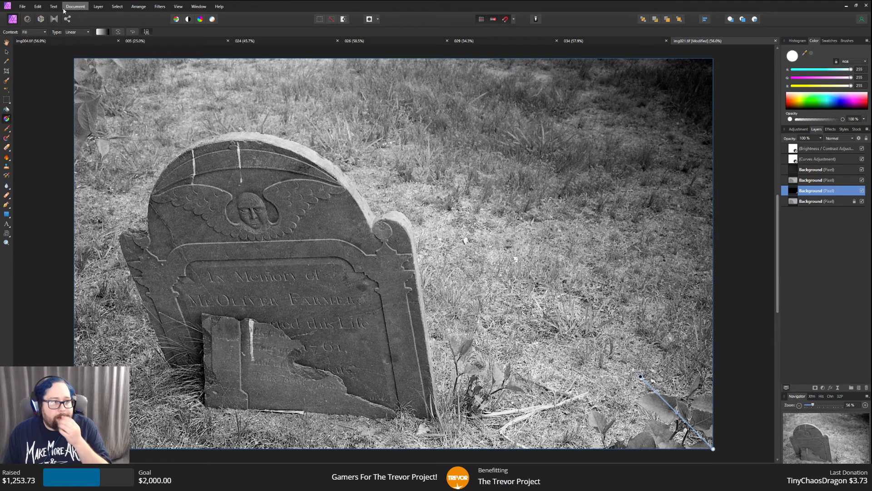
click(38, 6)
click(39, 7)
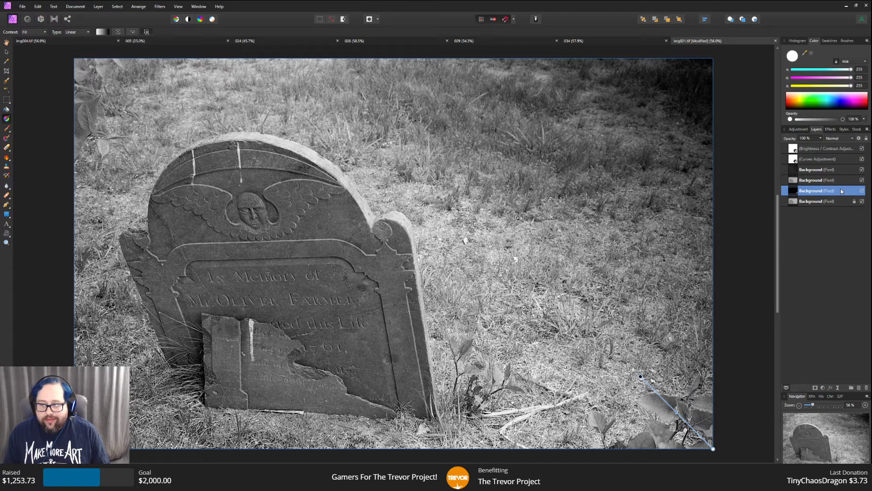
drag(835, 188, 868, 390)
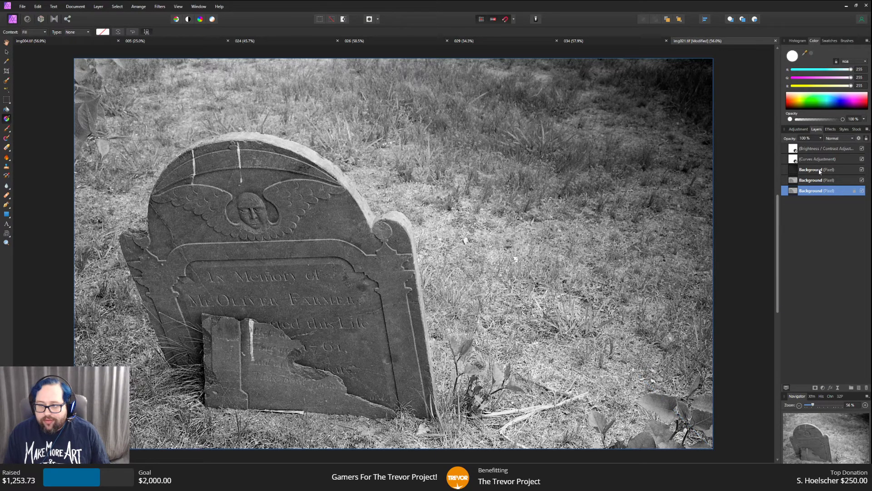
drag(818, 180, 869, 390)
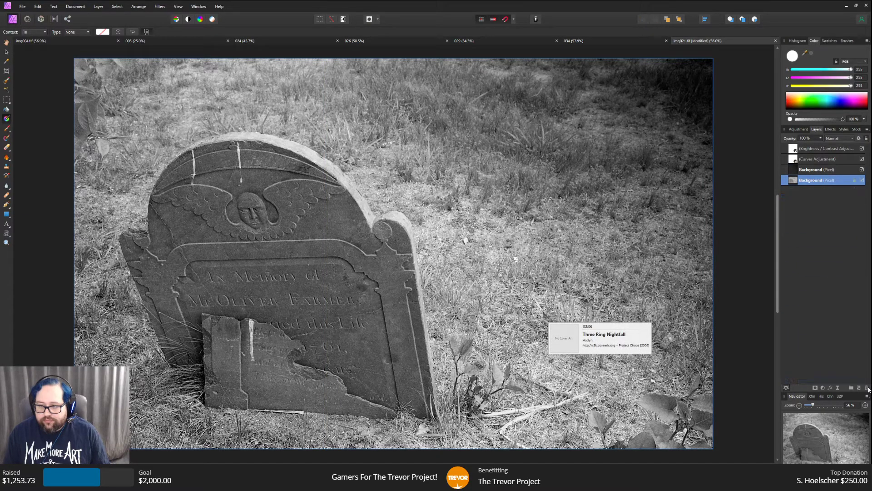
Duplicate the locked Background layer and draw a linear gradient on the copy from the photo's lower-right corner diagonally inward toward the centre.
right_click(807, 182)
click(802, 242)
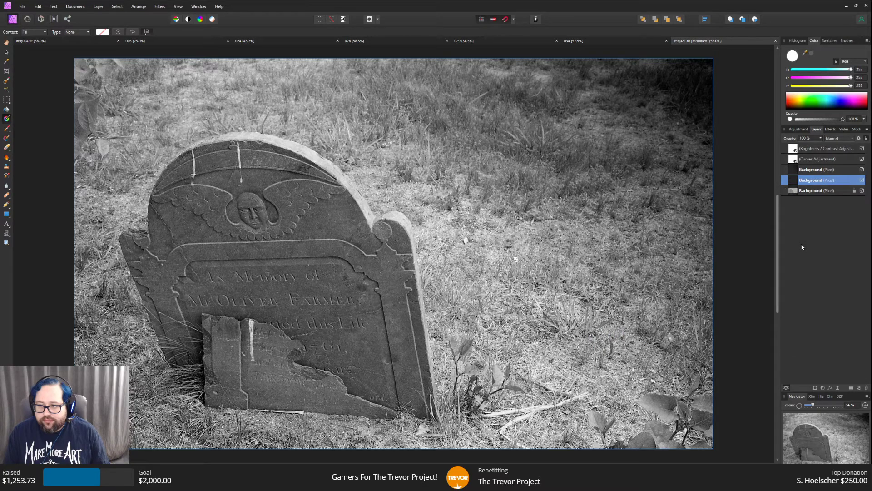
drag(713, 449, 477, 254)
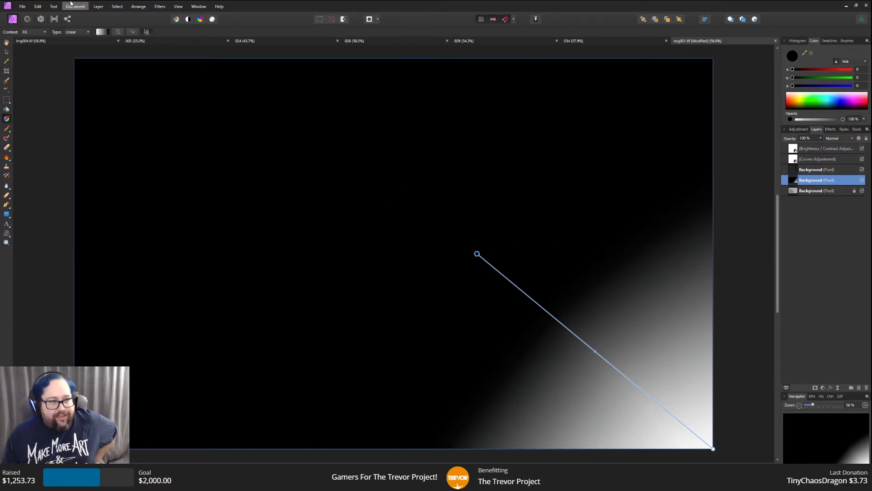
Change the lower-right corner's gradient to the black-to-transparent preset and set its black stop to 50% opacity.
click(39, 6)
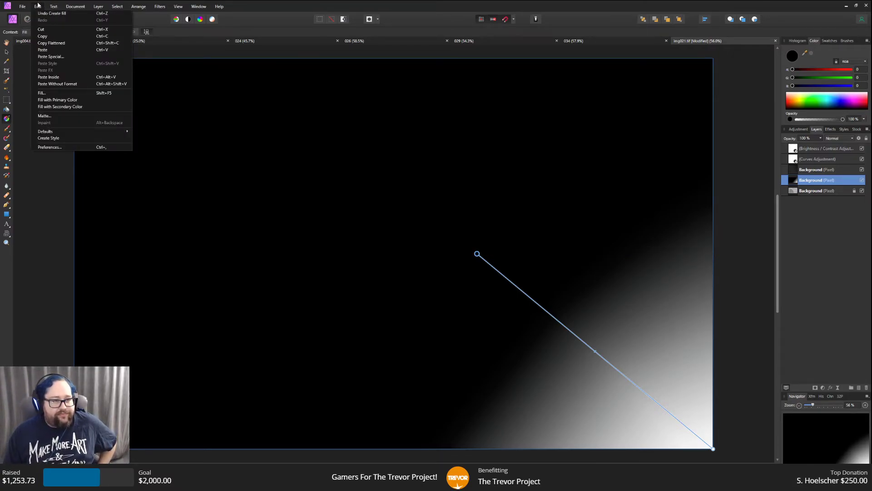
click(102, 31)
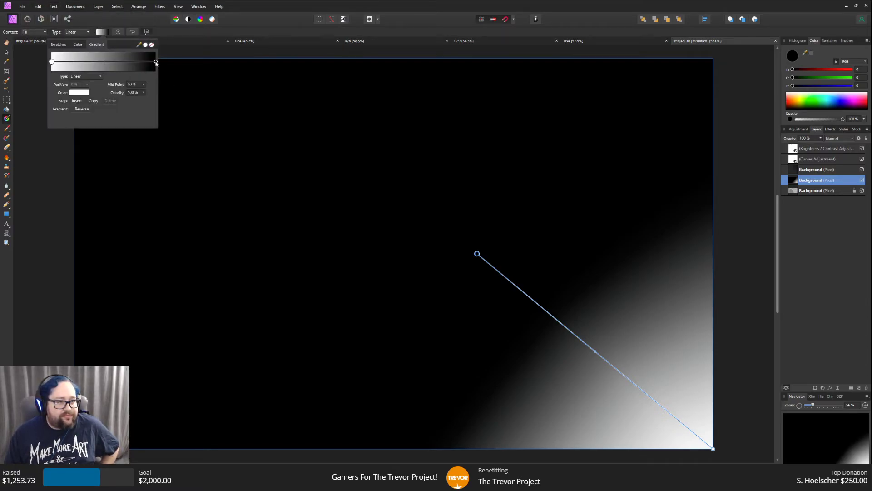
click(144, 92)
drag(145, 100, 121, 102)
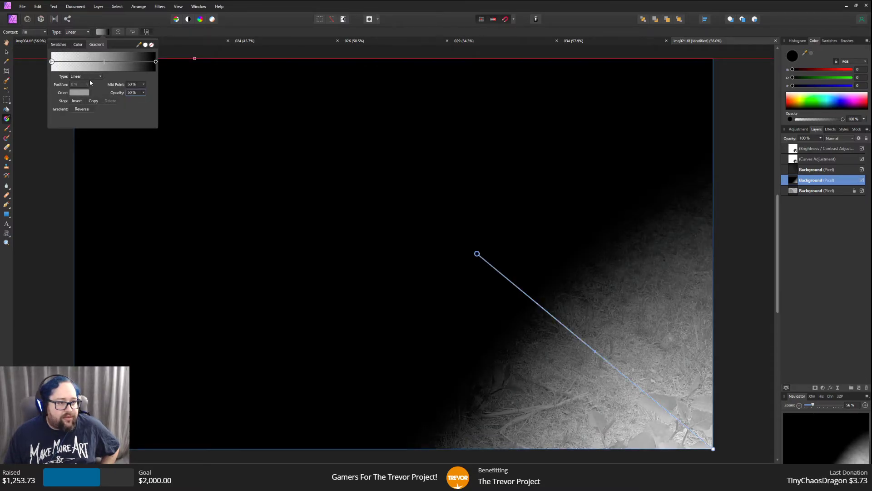
click(58, 44)
click(66, 74)
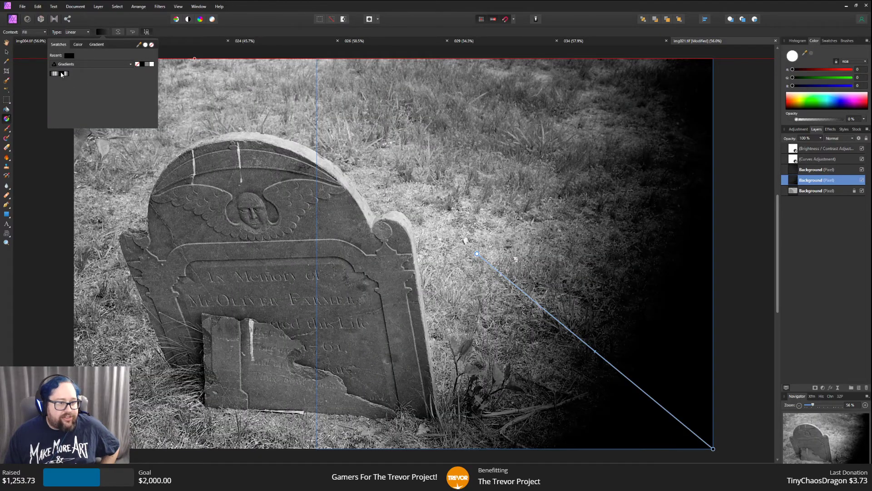
click(97, 44)
drag(122, 101, 121, 101)
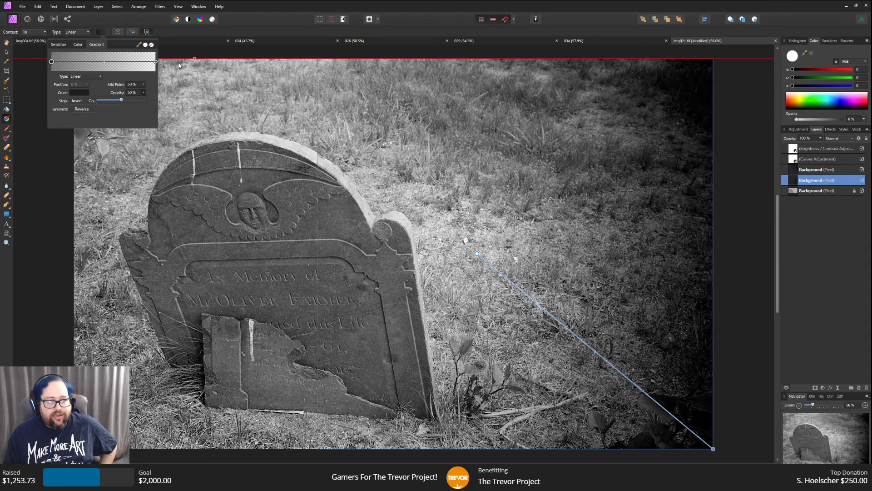
click(743, 163)
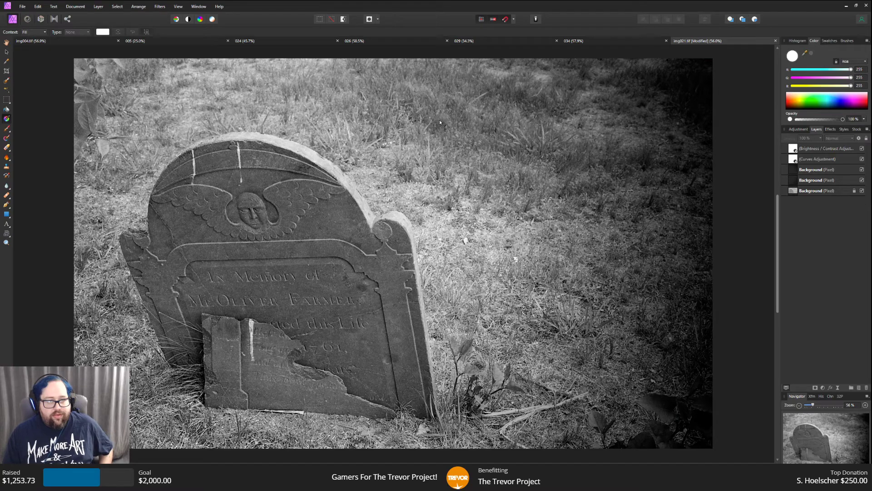
Duplicate the locked Background layer and fill the copy with a linear black-to-transparent gradient running diagonally inward from the photo's upper-left corner.
right_click(840, 215)
click(789, 259)
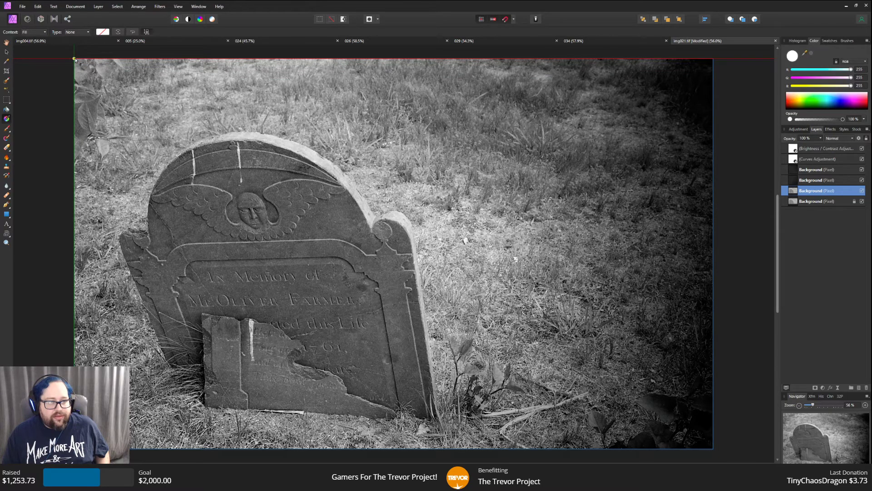
drag(74, 59, 191, 222)
click(99, 32)
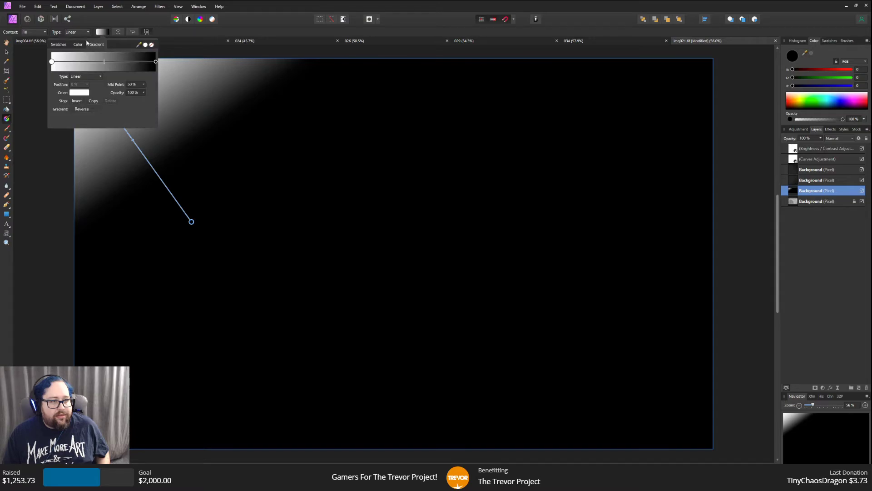
click(59, 44)
click(137, 65)
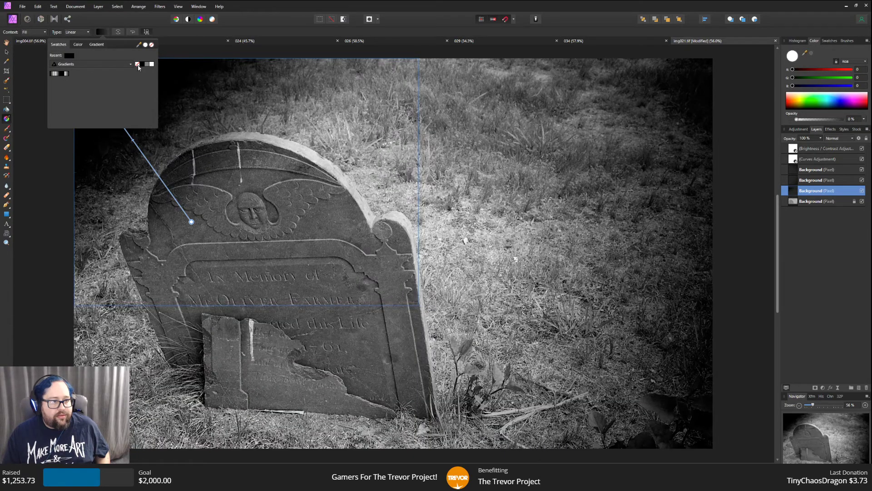
Set the black stop of the upper-left corner's gradient to 50% opacity and deselect the layer.
click(97, 44)
click(134, 92)
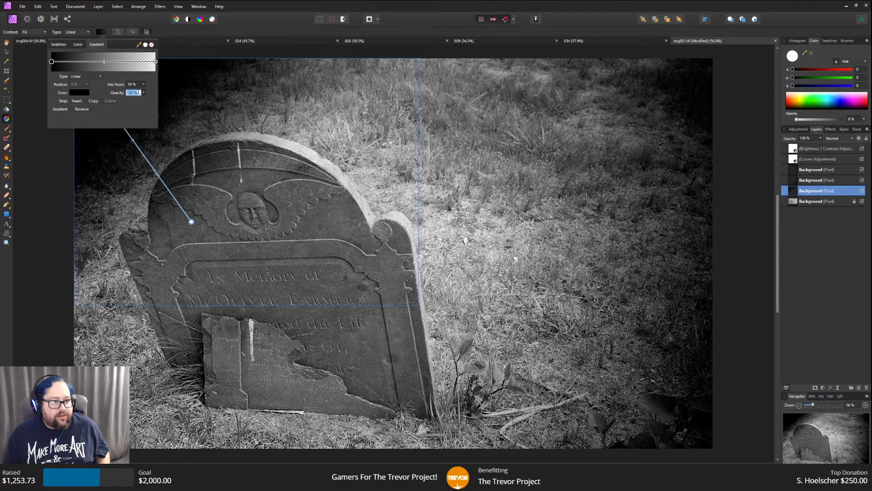
text(50)
key(Return)
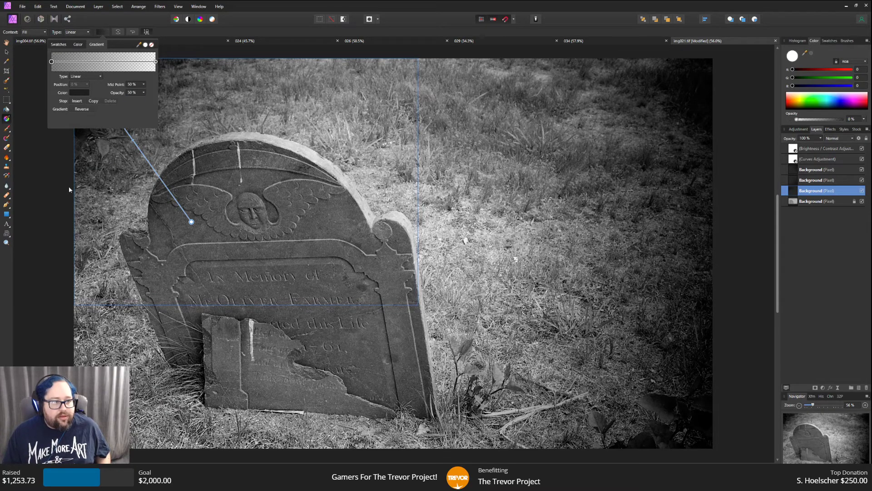
click(59, 186)
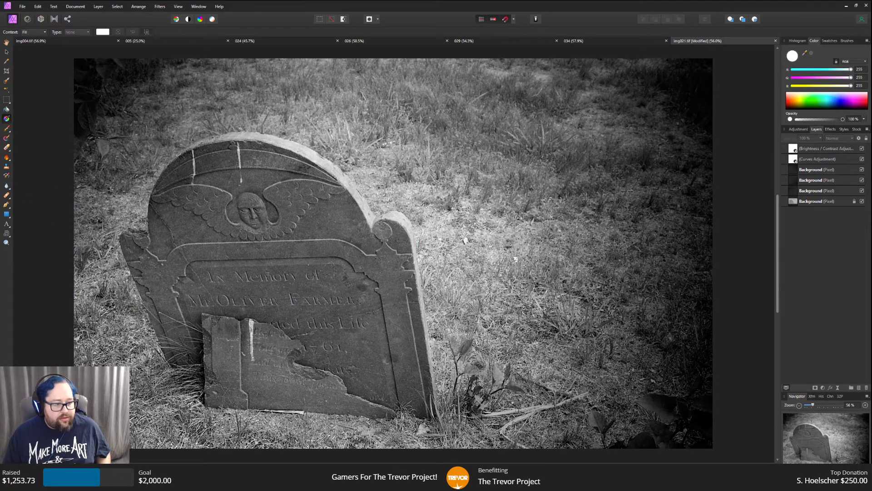
Duplicate the locked Background layer and fill the copy with a linear black-to-transparent gradient running diagonally inward from the photo's lower-left corner.
click(813, 202)
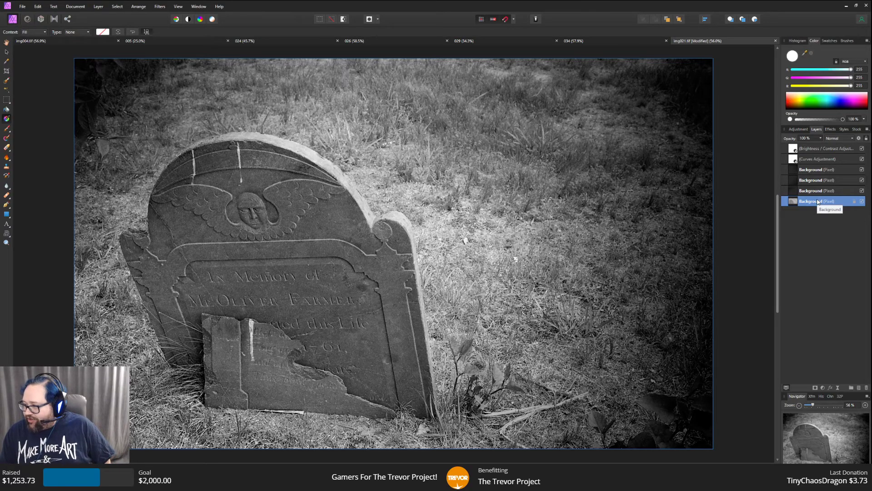
right_click(818, 201)
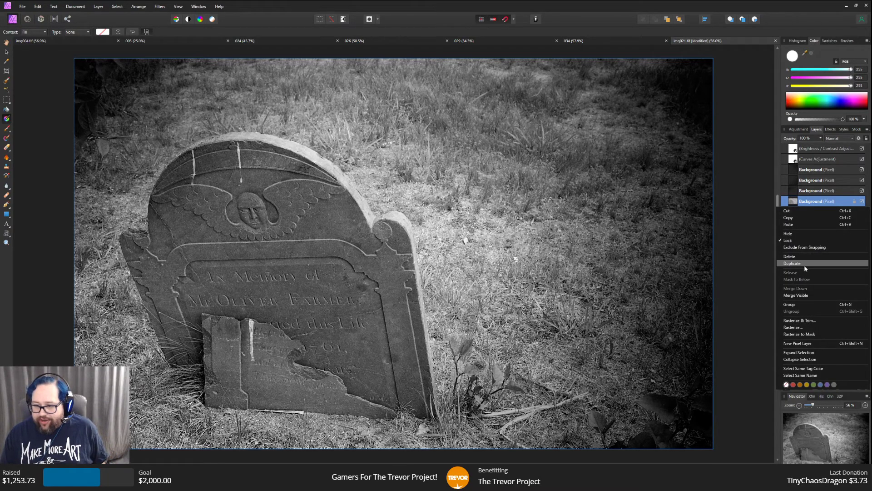
click(791, 263)
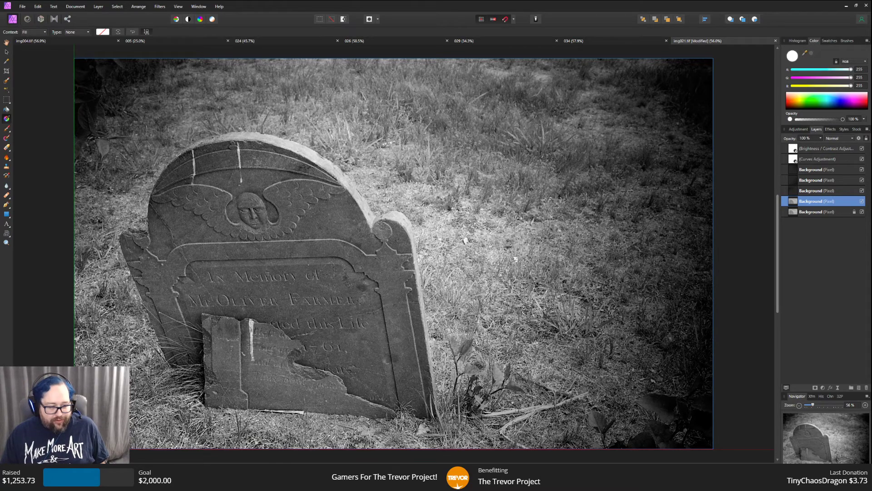
drag(132, 390, 215, 315)
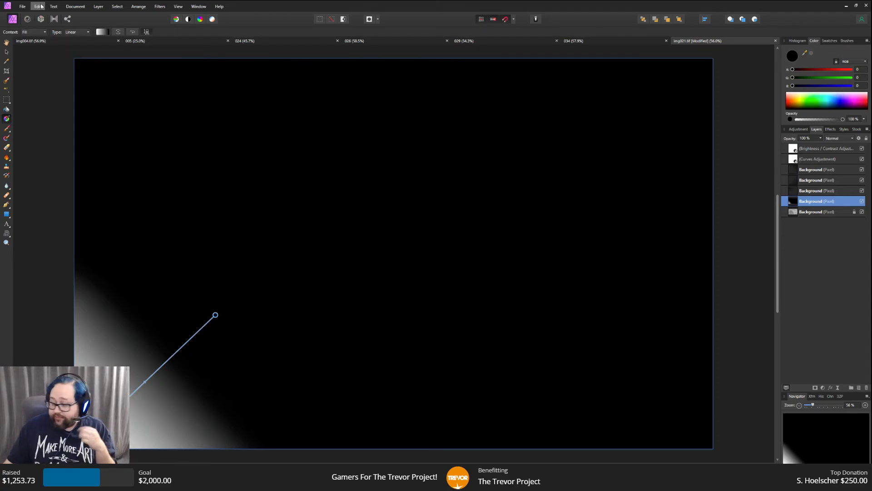
click(104, 33)
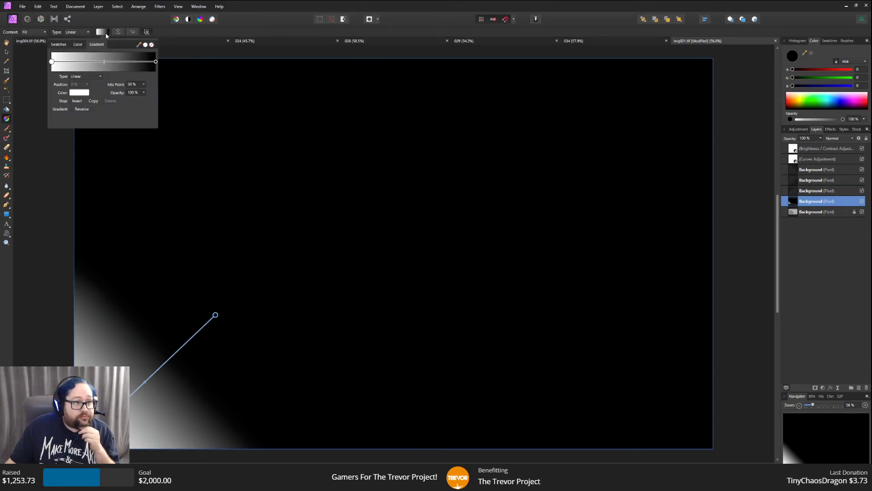
click(58, 44)
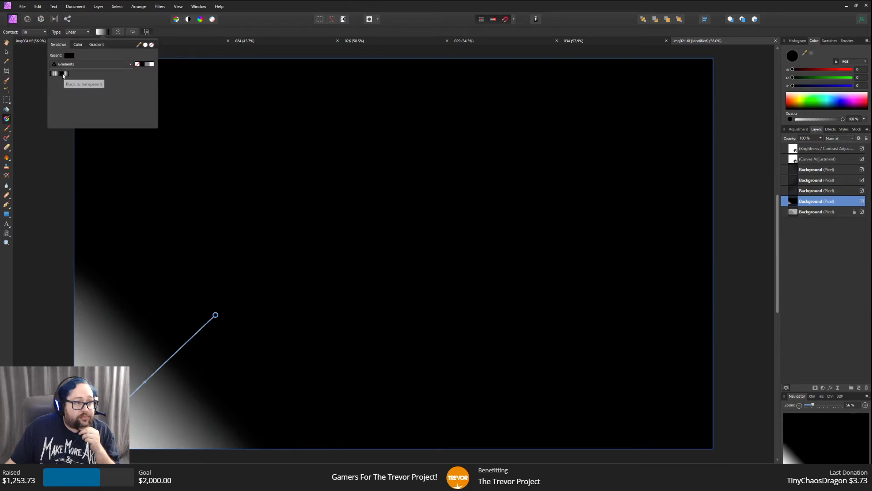
click(63, 74)
Set the black stop of the lower-left corner's gradient to 50% opacity.
click(94, 44)
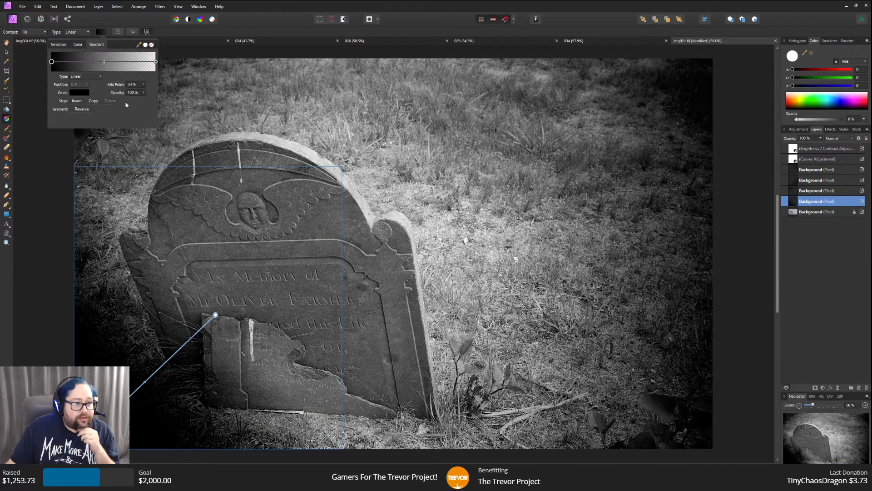
click(134, 92)
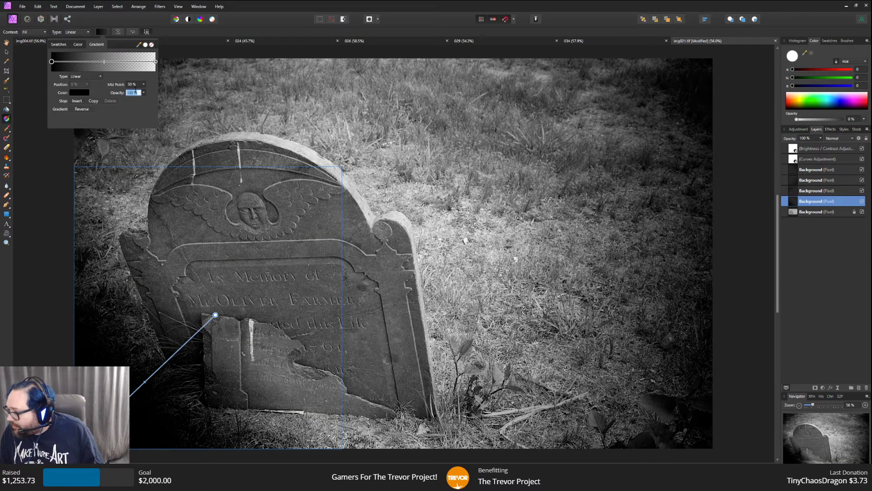
text(50)
key(Return)
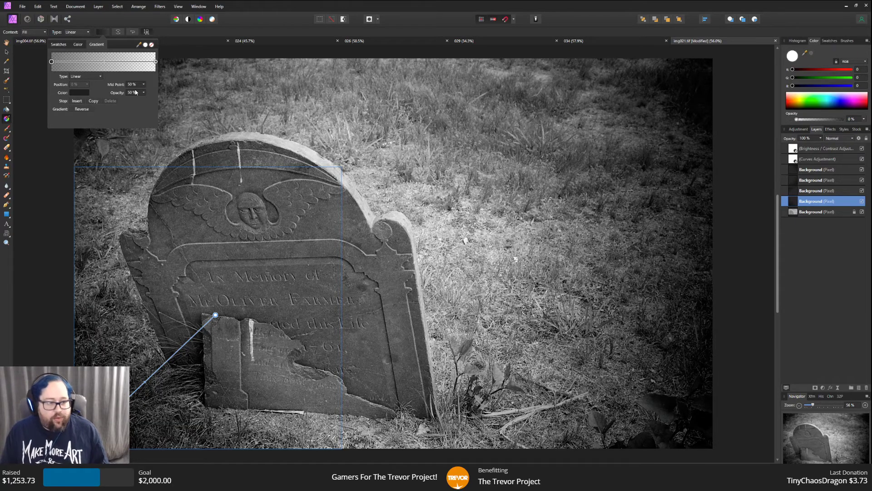
click(51, 267)
click(37, 7)
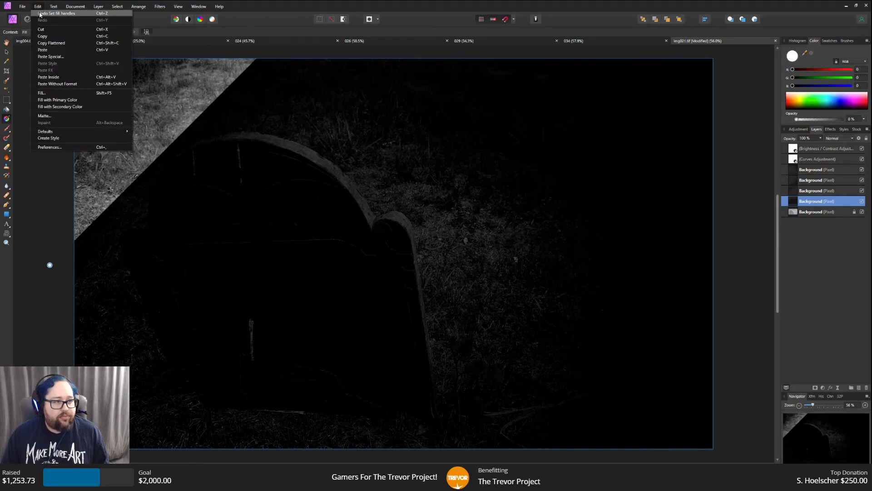
click(39, 14)
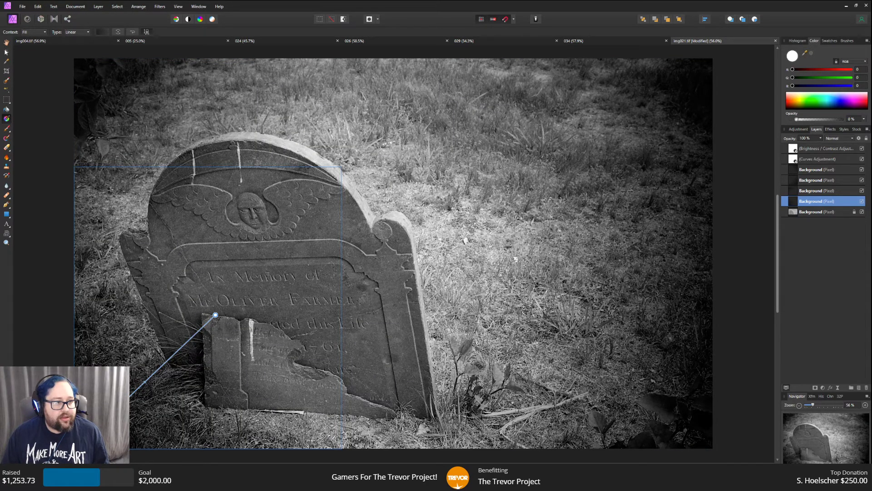
Deselect the gradient layer and save the photo as an Affinity file named 021 in the Vacation May 2021 folder.
click(6, 53)
click(16, 71)
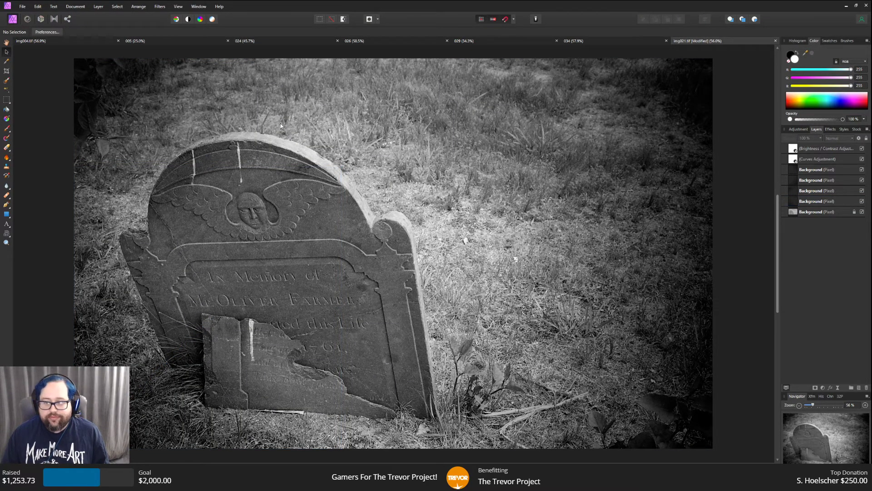
click(22, 7)
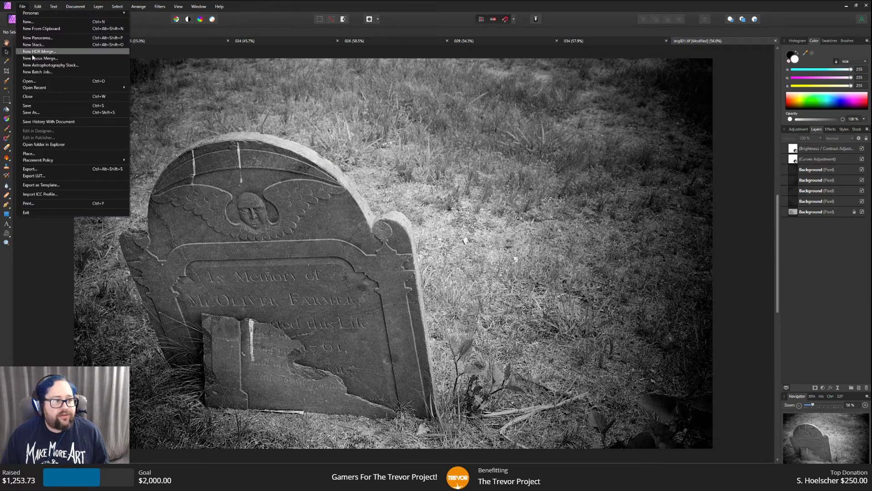
click(45, 112)
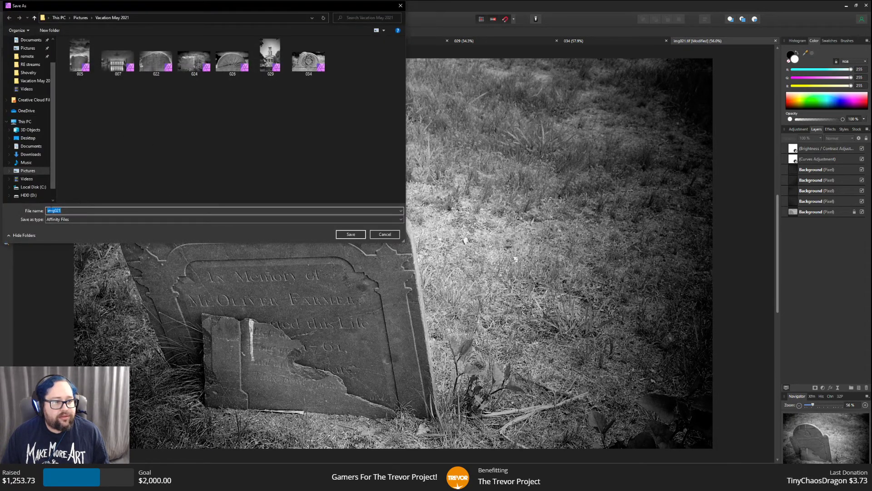
click(54, 210)
key(BackSpace)
key(BackSpace)
key(BackSpace)
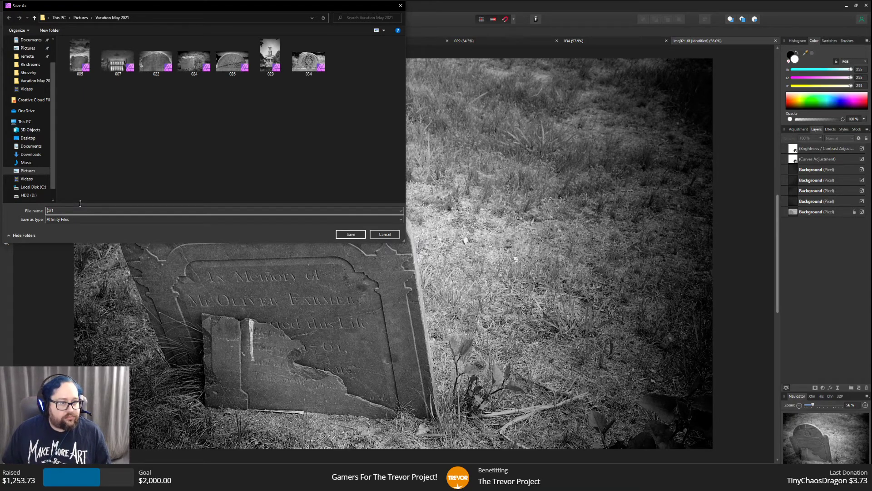
key(Return)
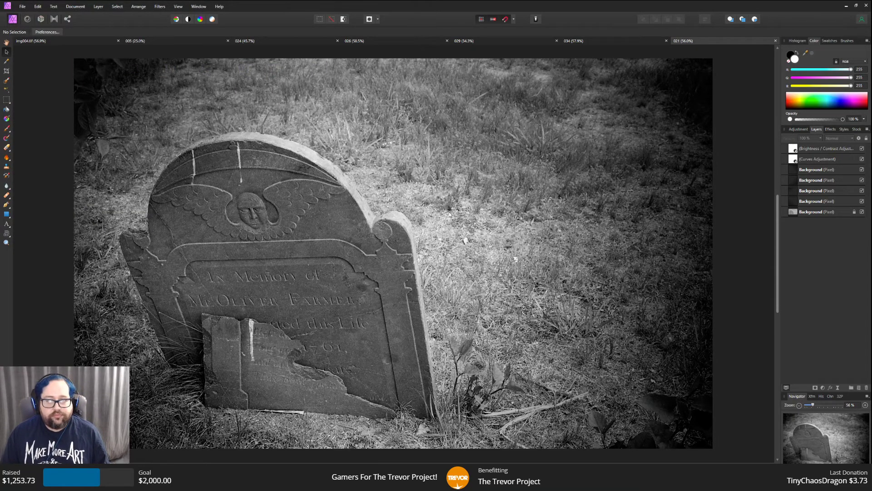
Switch to the unedited img004.tif scan and close it.
click(48, 43)
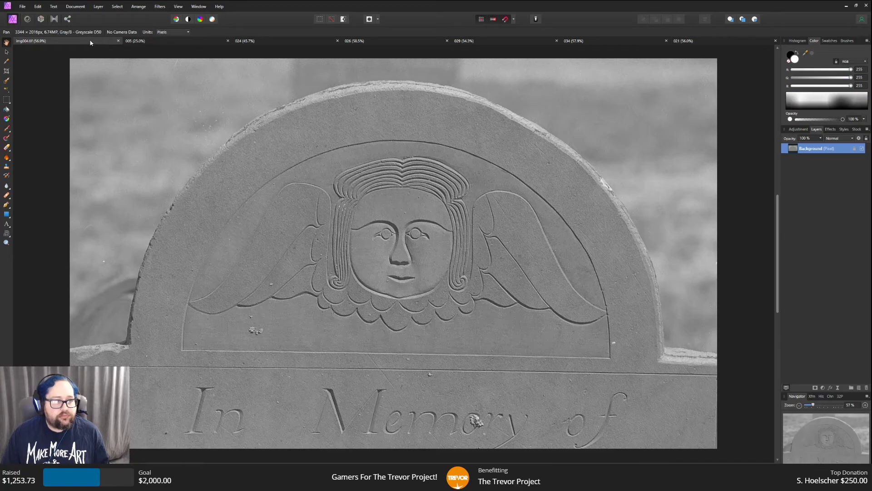
click(118, 41)
click(118, 42)
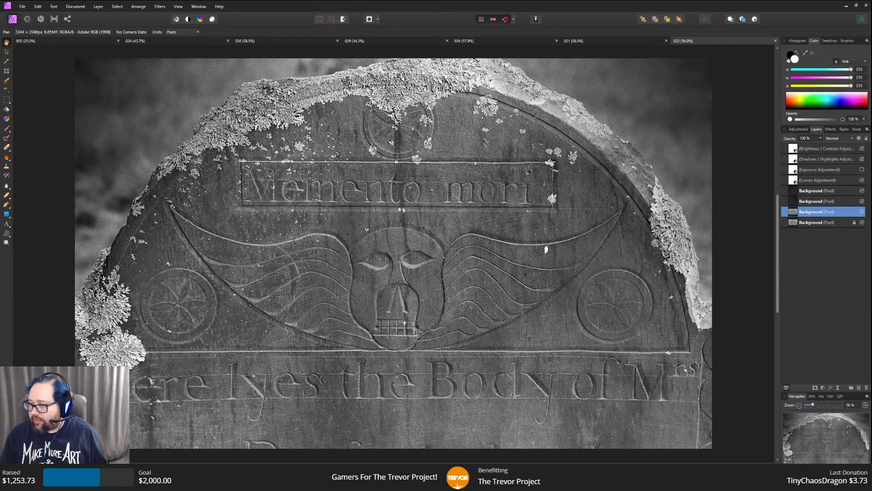
Review the finished photos by going through the open documents 021, 034, 026, 024 and 005.
click(499, 42)
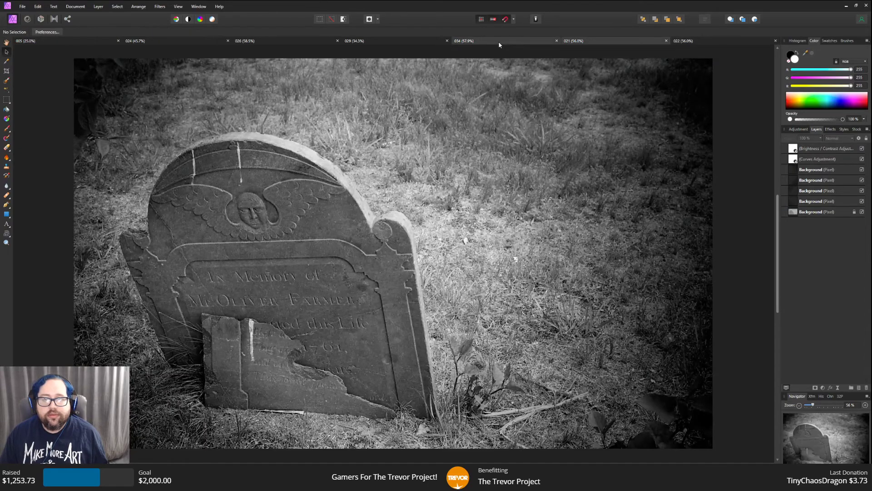
click(498, 42)
click(291, 42)
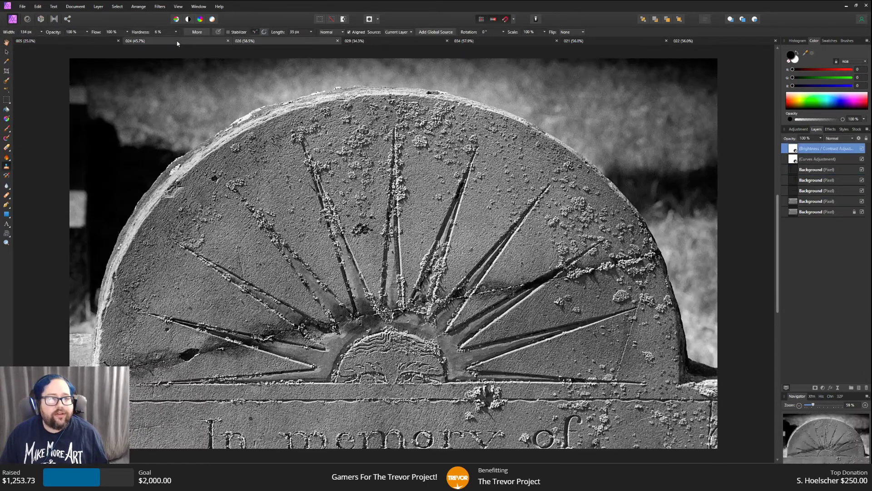
click(177, 43)
click(103, 43)
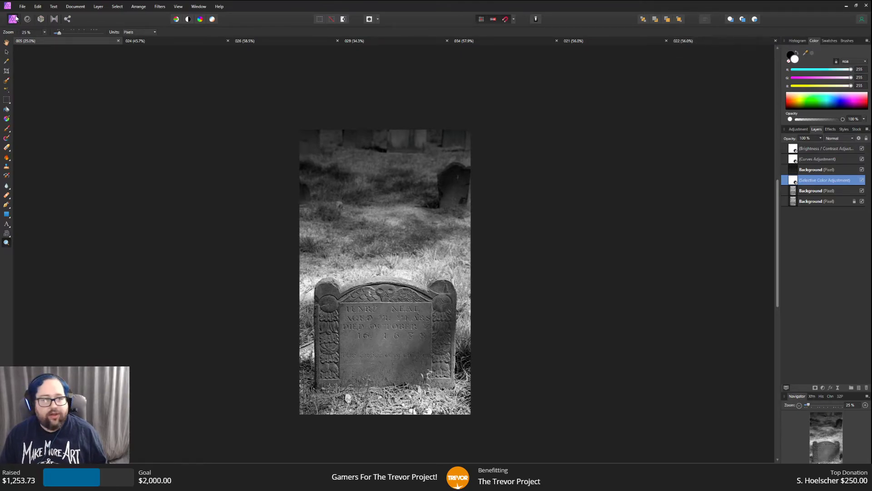
click(199, 7)
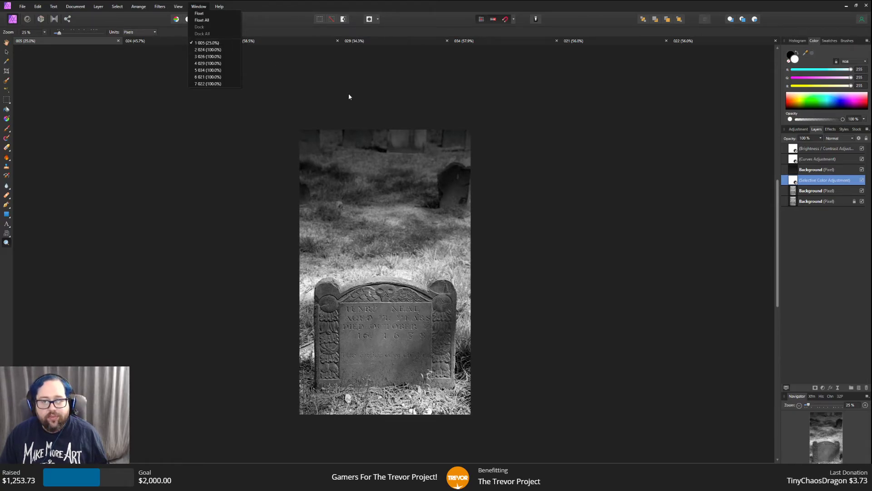
key(Escape)
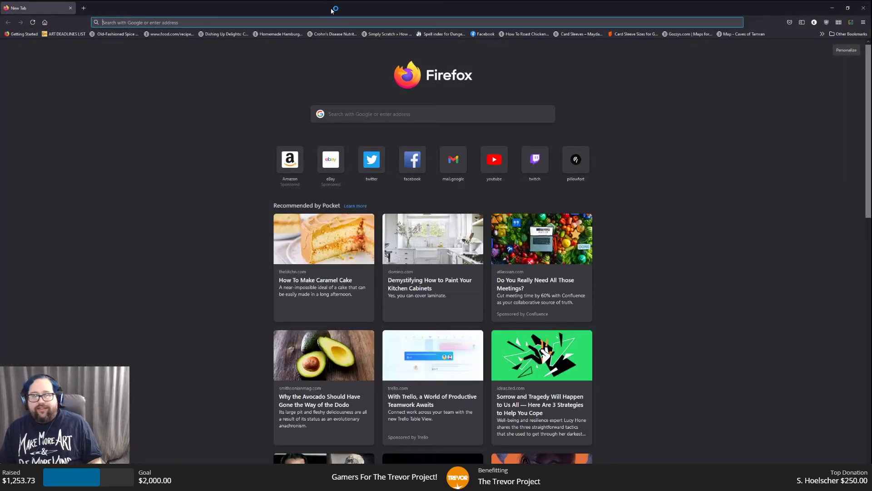
Bring the Firefox window with the wheelofnames.com page on screen, spin the two-entry wheel to draw a winner, and move the window away.
drag(331, 9, 871, 173)
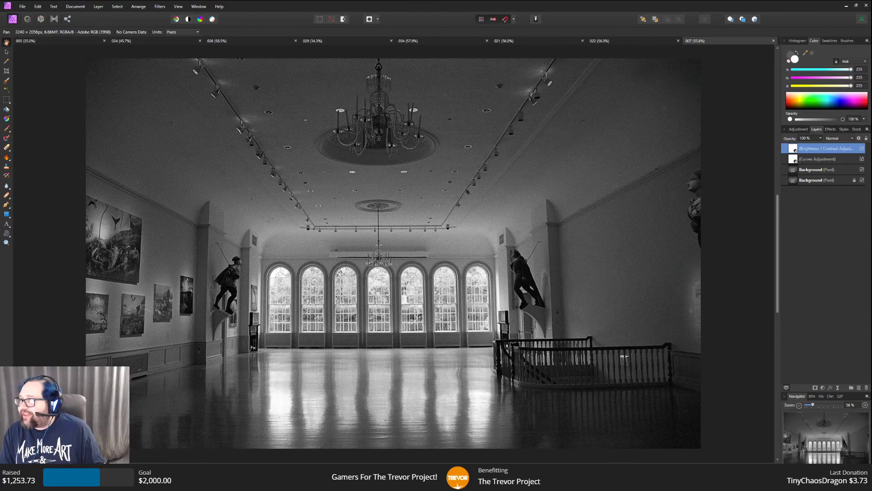
drag(871, 61, 425, 1)
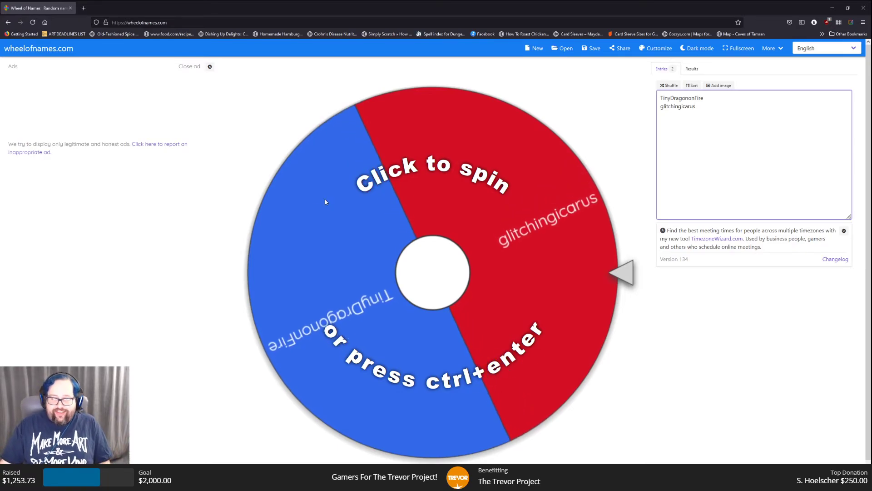
click(435, 172)
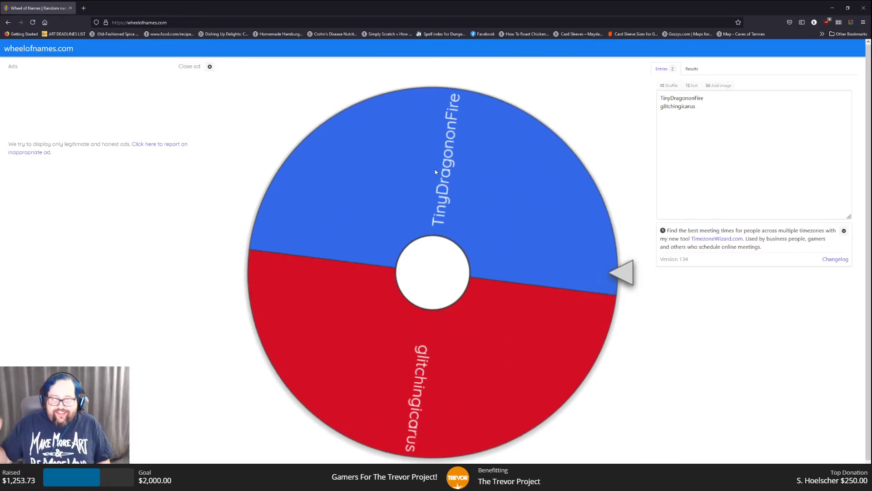
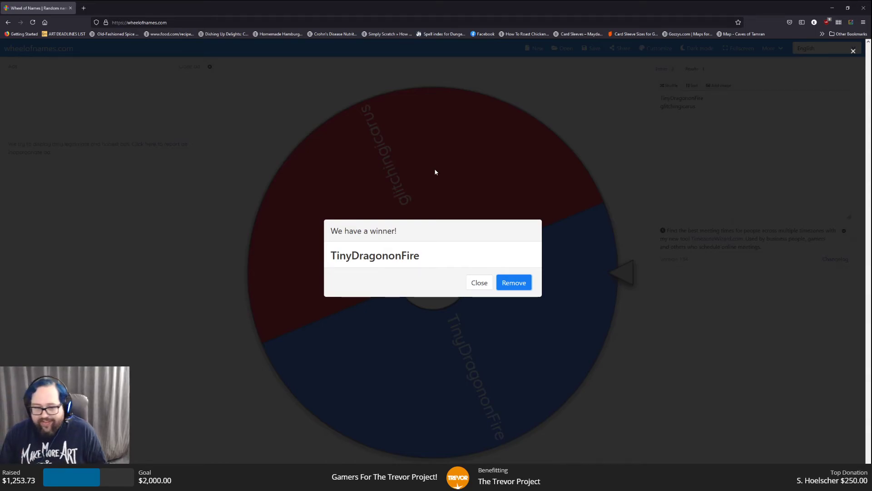
drag(198, 8, 871, 130)
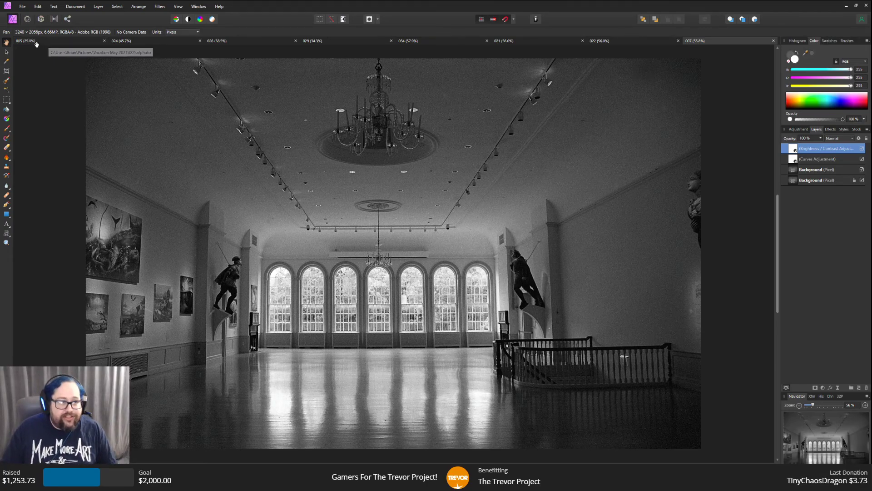
Switch to photo 005 and set its zoom to 33% to examine the whole gravestone picture.
click(36, 42)
key(z)
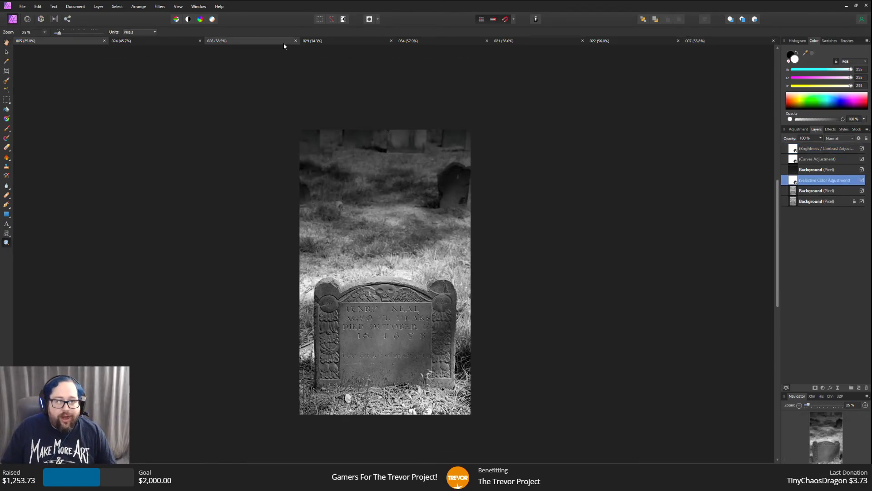
click(200, 7)
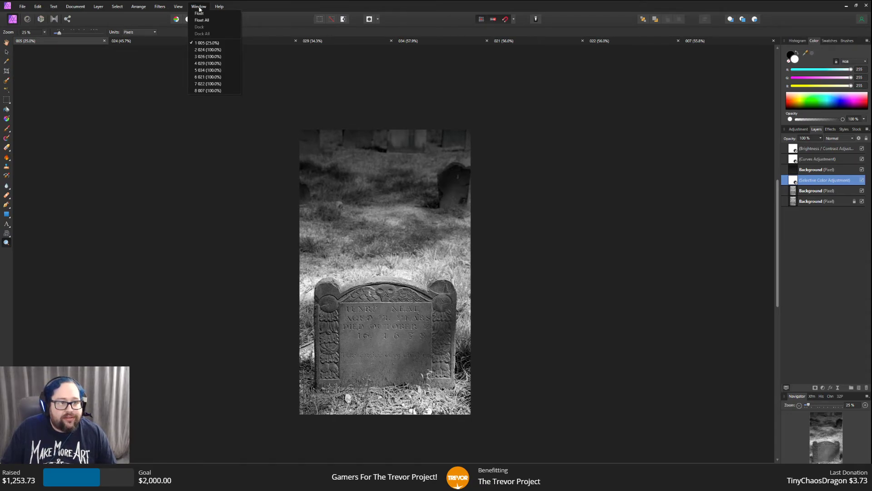
click(199, 8)
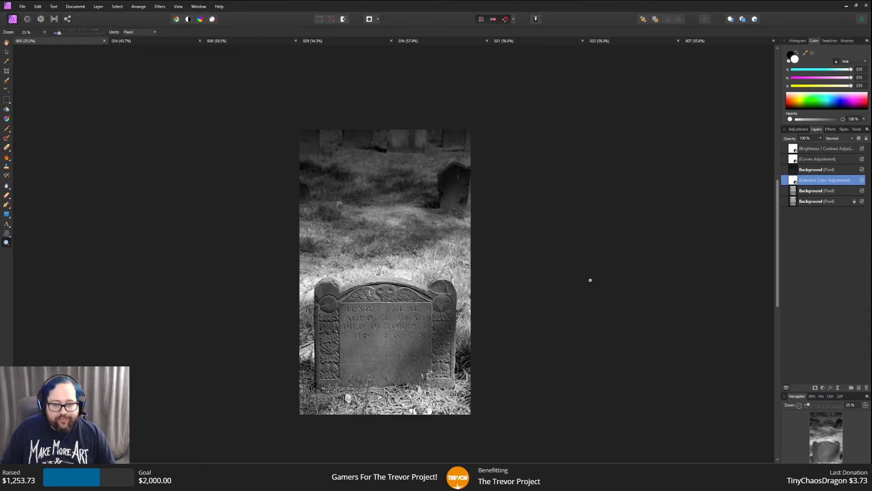
click(234, 232)
scroll(347, 246, down, 2)
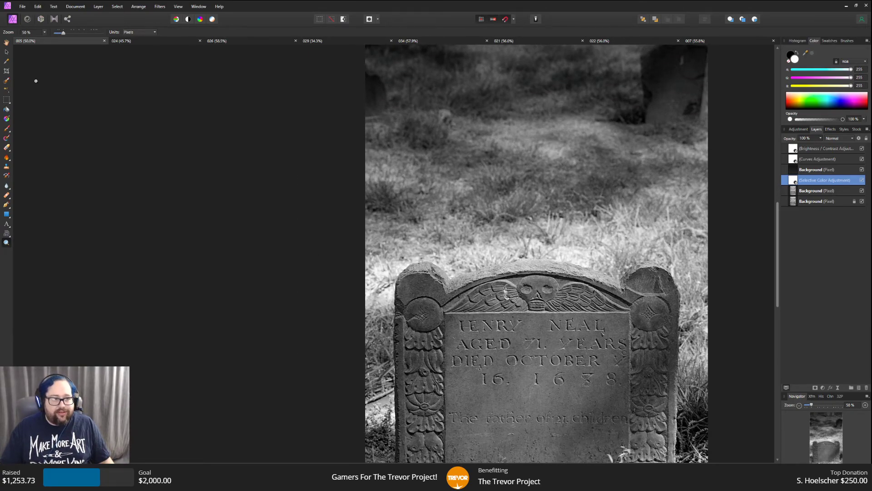
drag(64, 32, 59, 32)
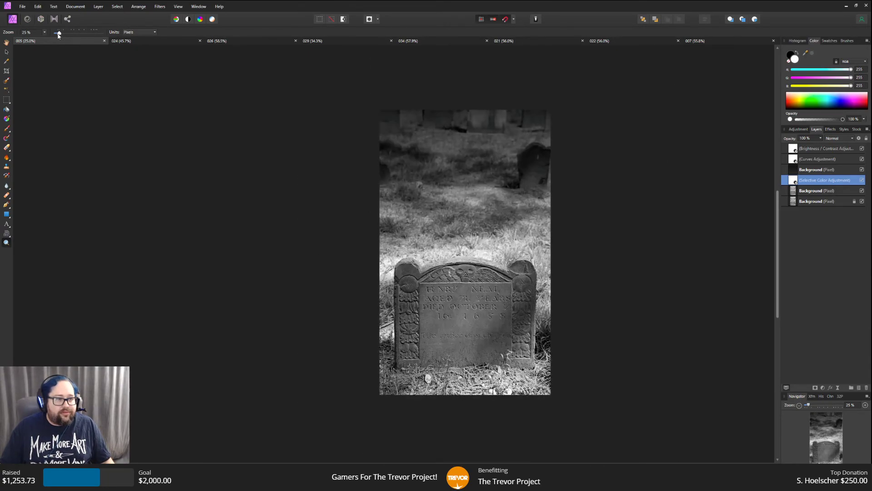
click(45, 32)
click(45, 32)
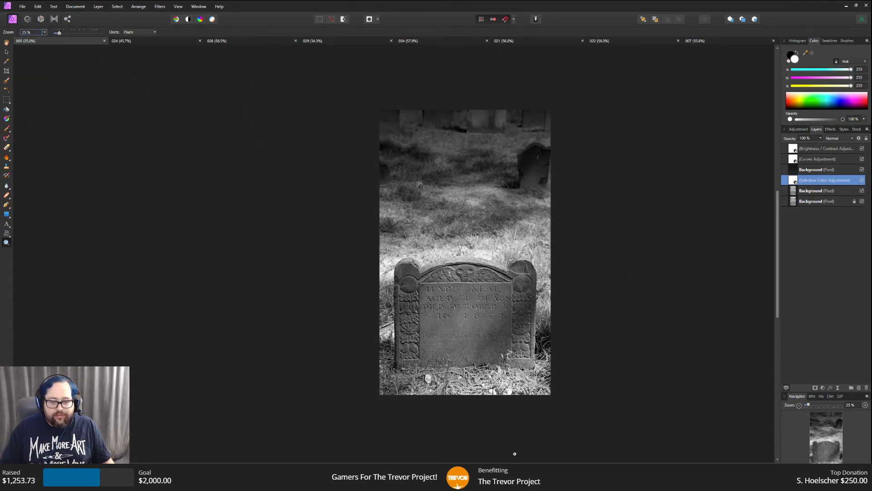
scroll(500, 411, right, 2)
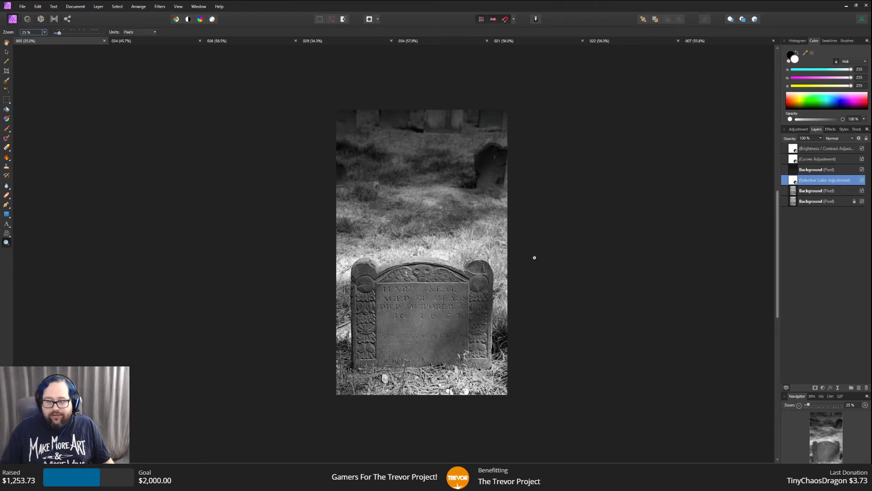
click(32, 32)
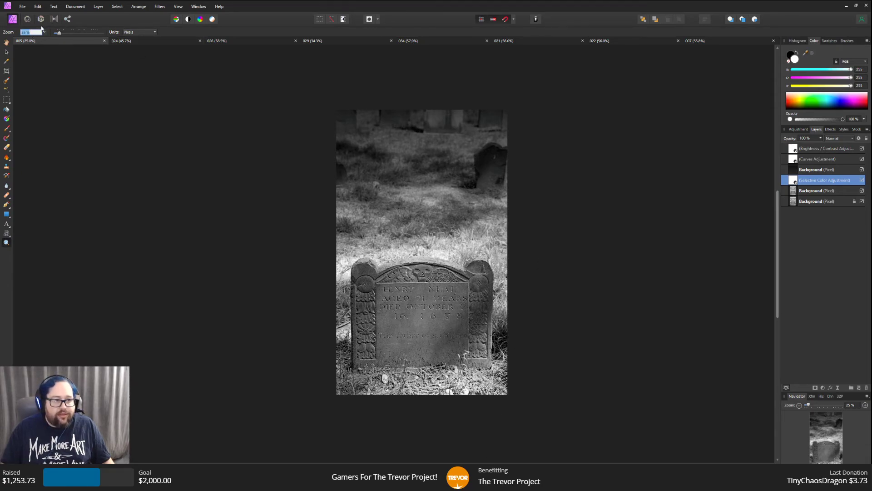
text(33)
key(Return)
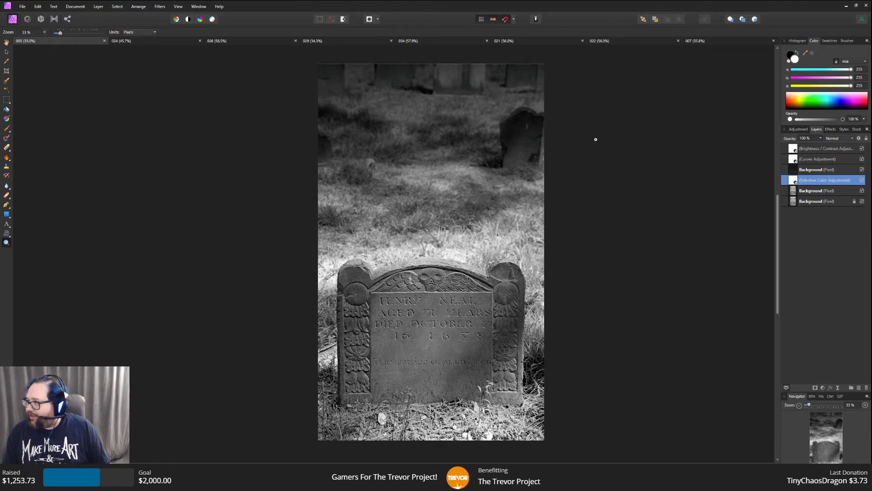
Review the remaining finished photos by going through the open documents 024, 026, 029, 034, 021, 022 and 007.
click(131, 43)
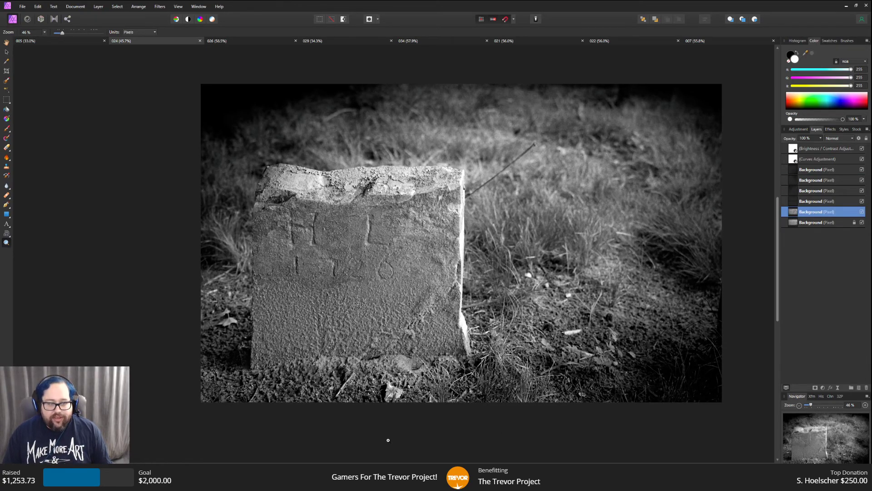
drag(385, 461, 398, 462)
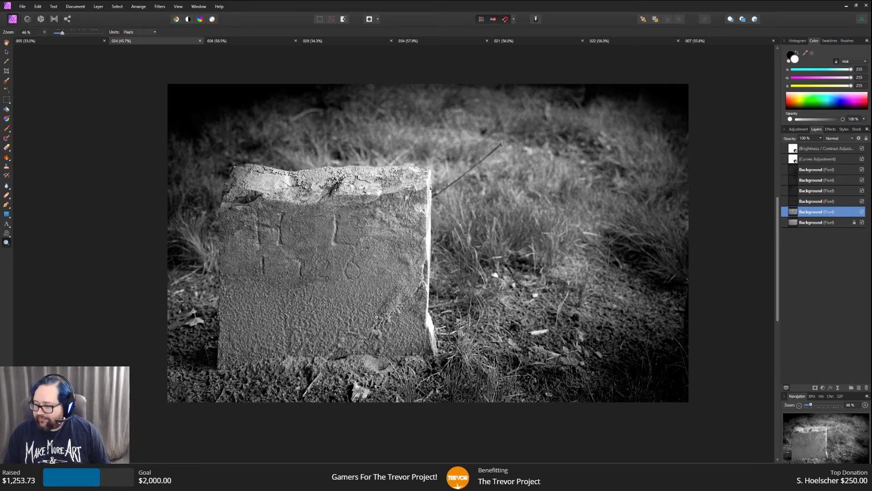
click(222, 40)
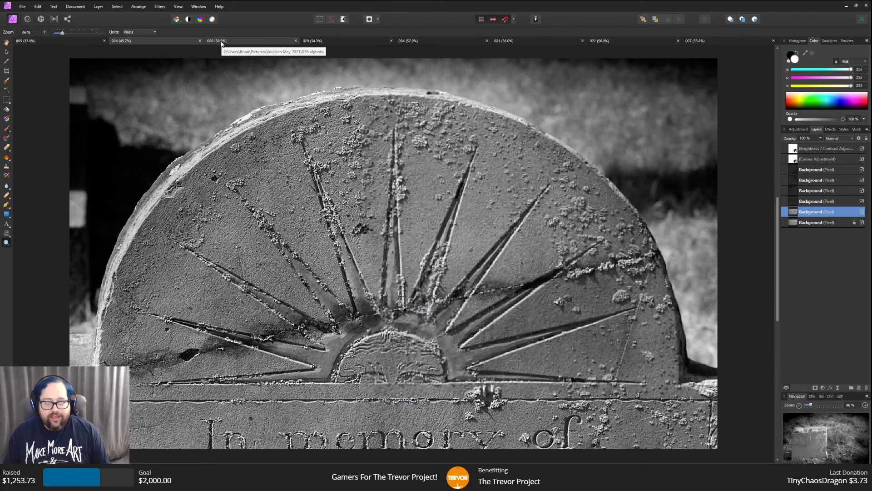
key(s)
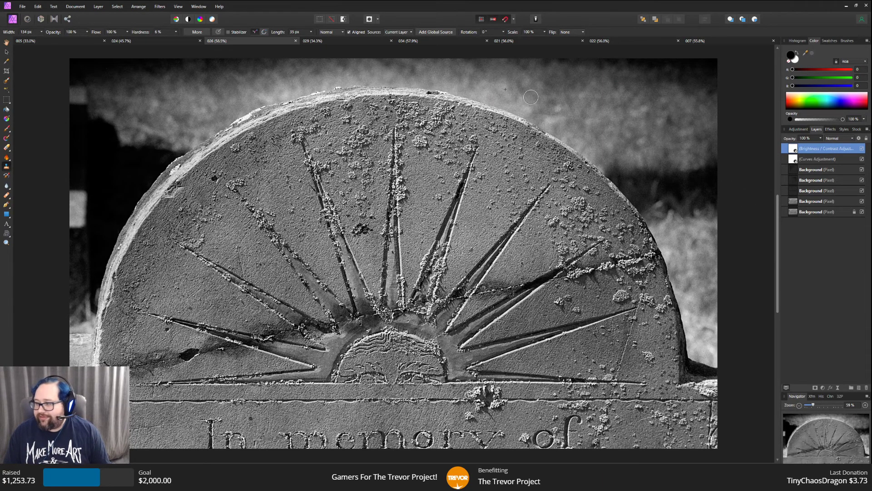
click(336, 42)
key(o)
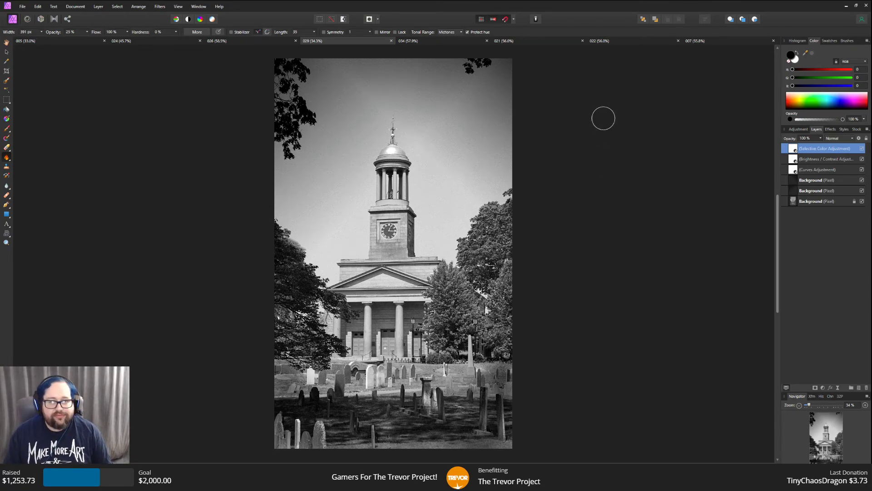
click(421, 42)
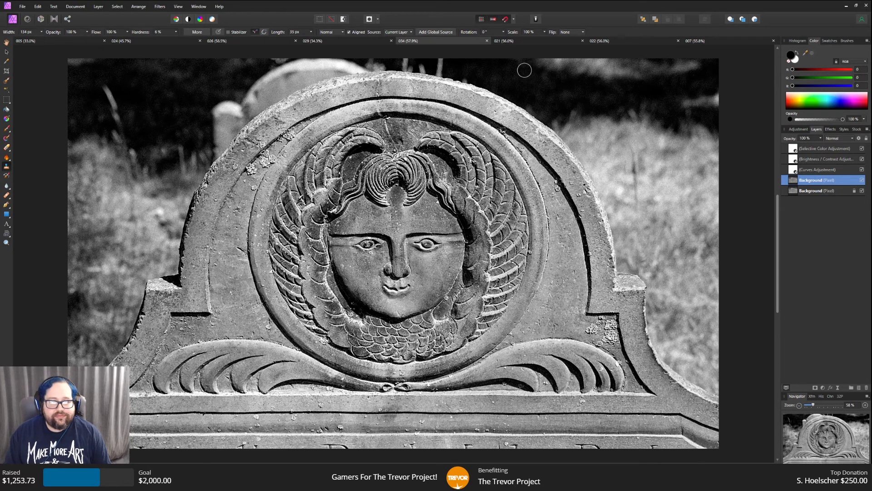
click(520, 42)
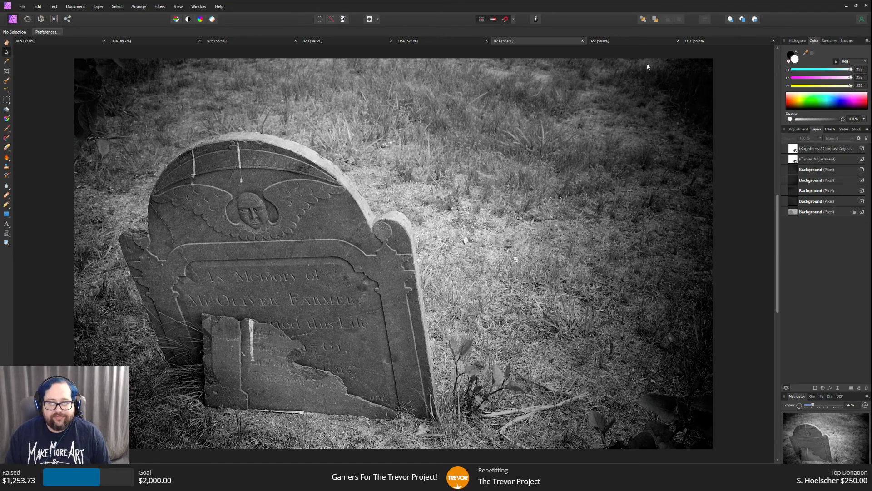
click(629, 43)
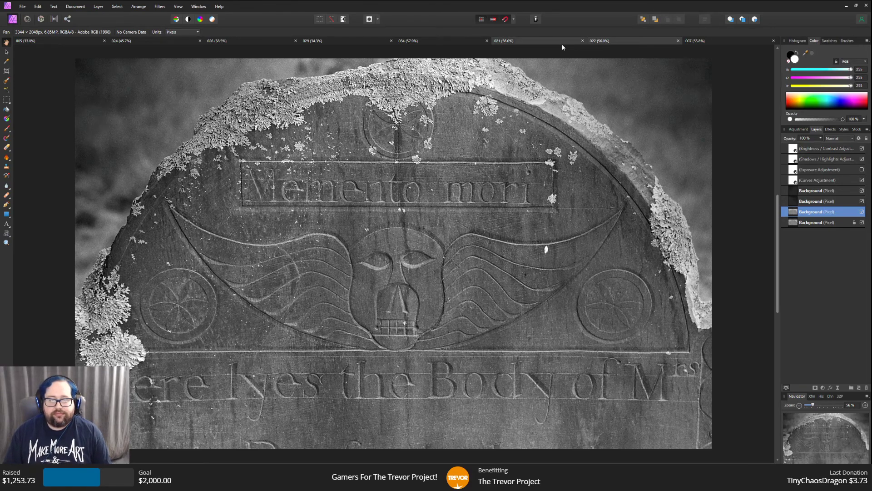
click(710, 43)
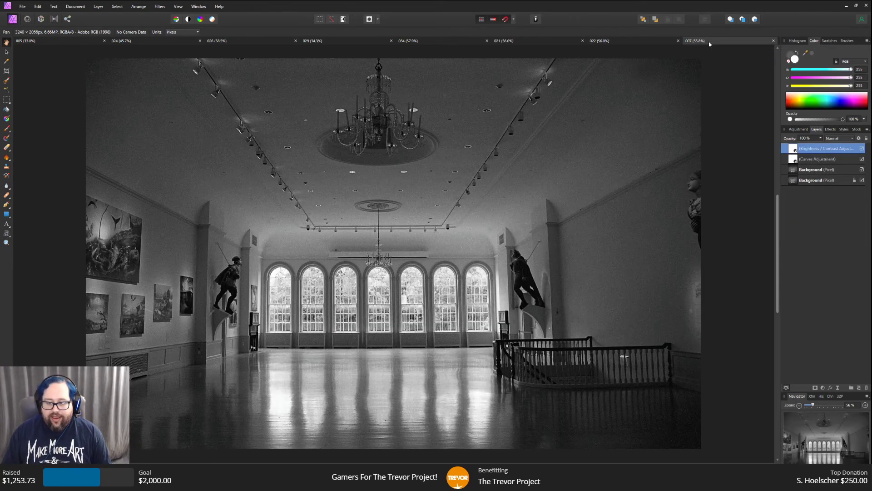